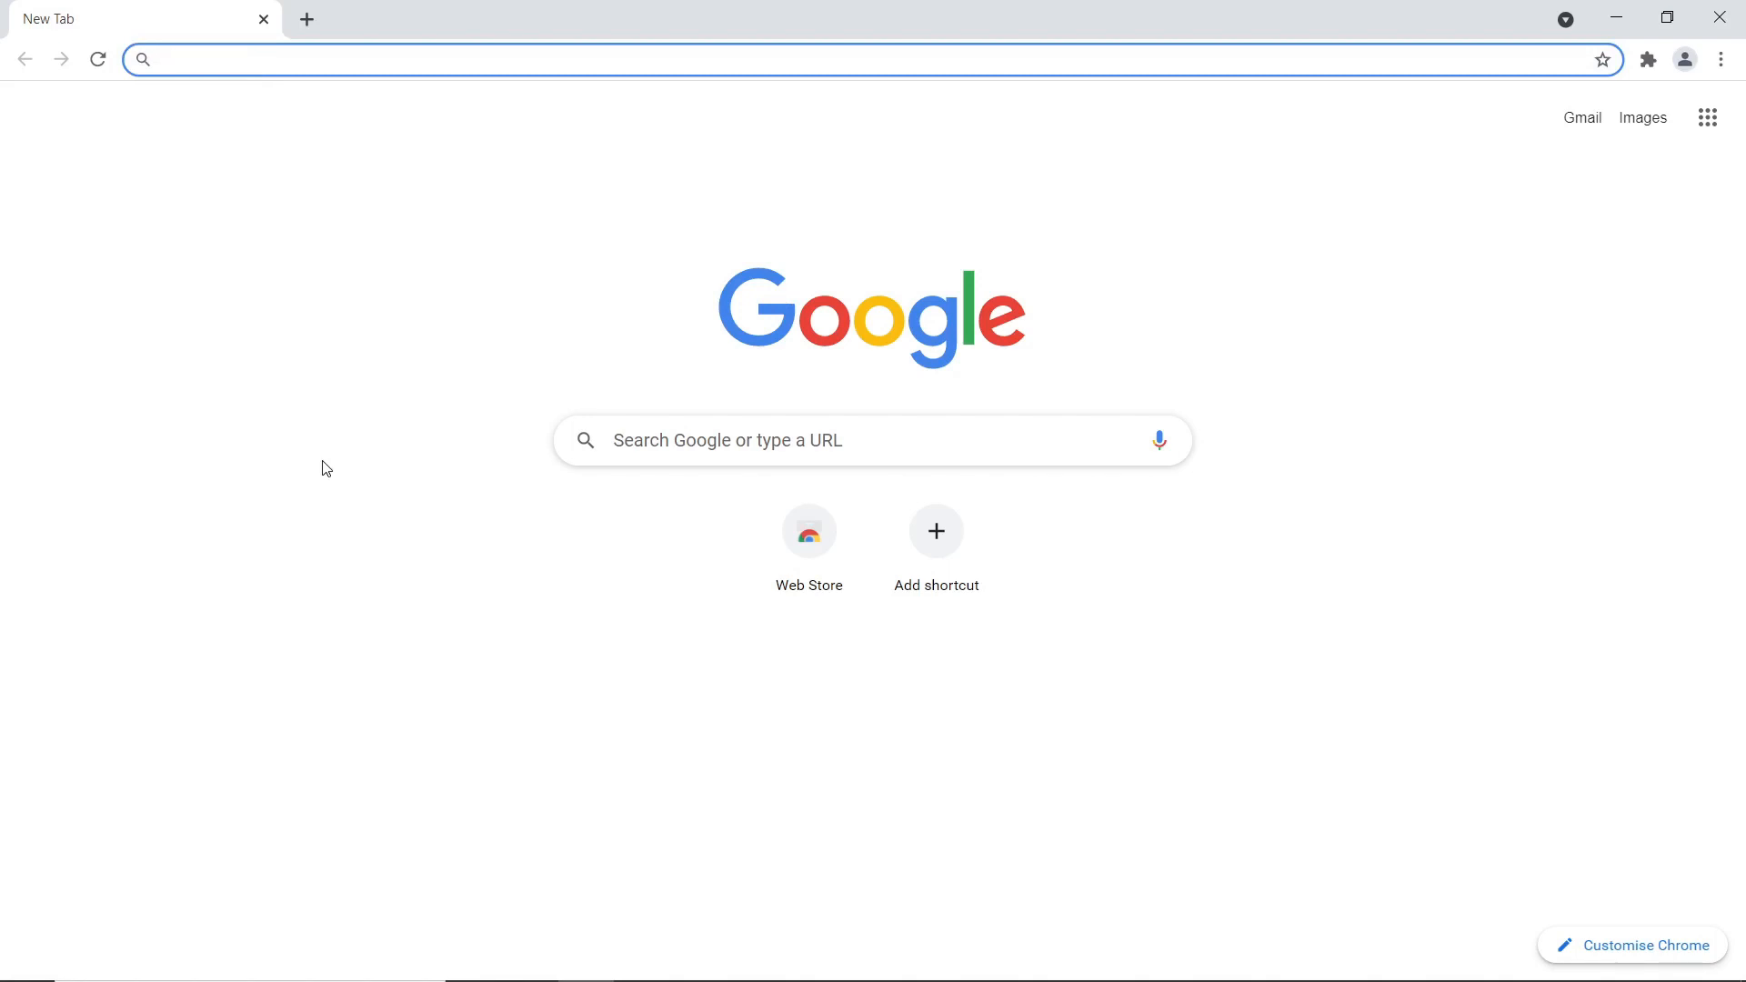
Search Google for 'download git' and open the git-scm Downloads page
{"action": "type", "text": "download git"}
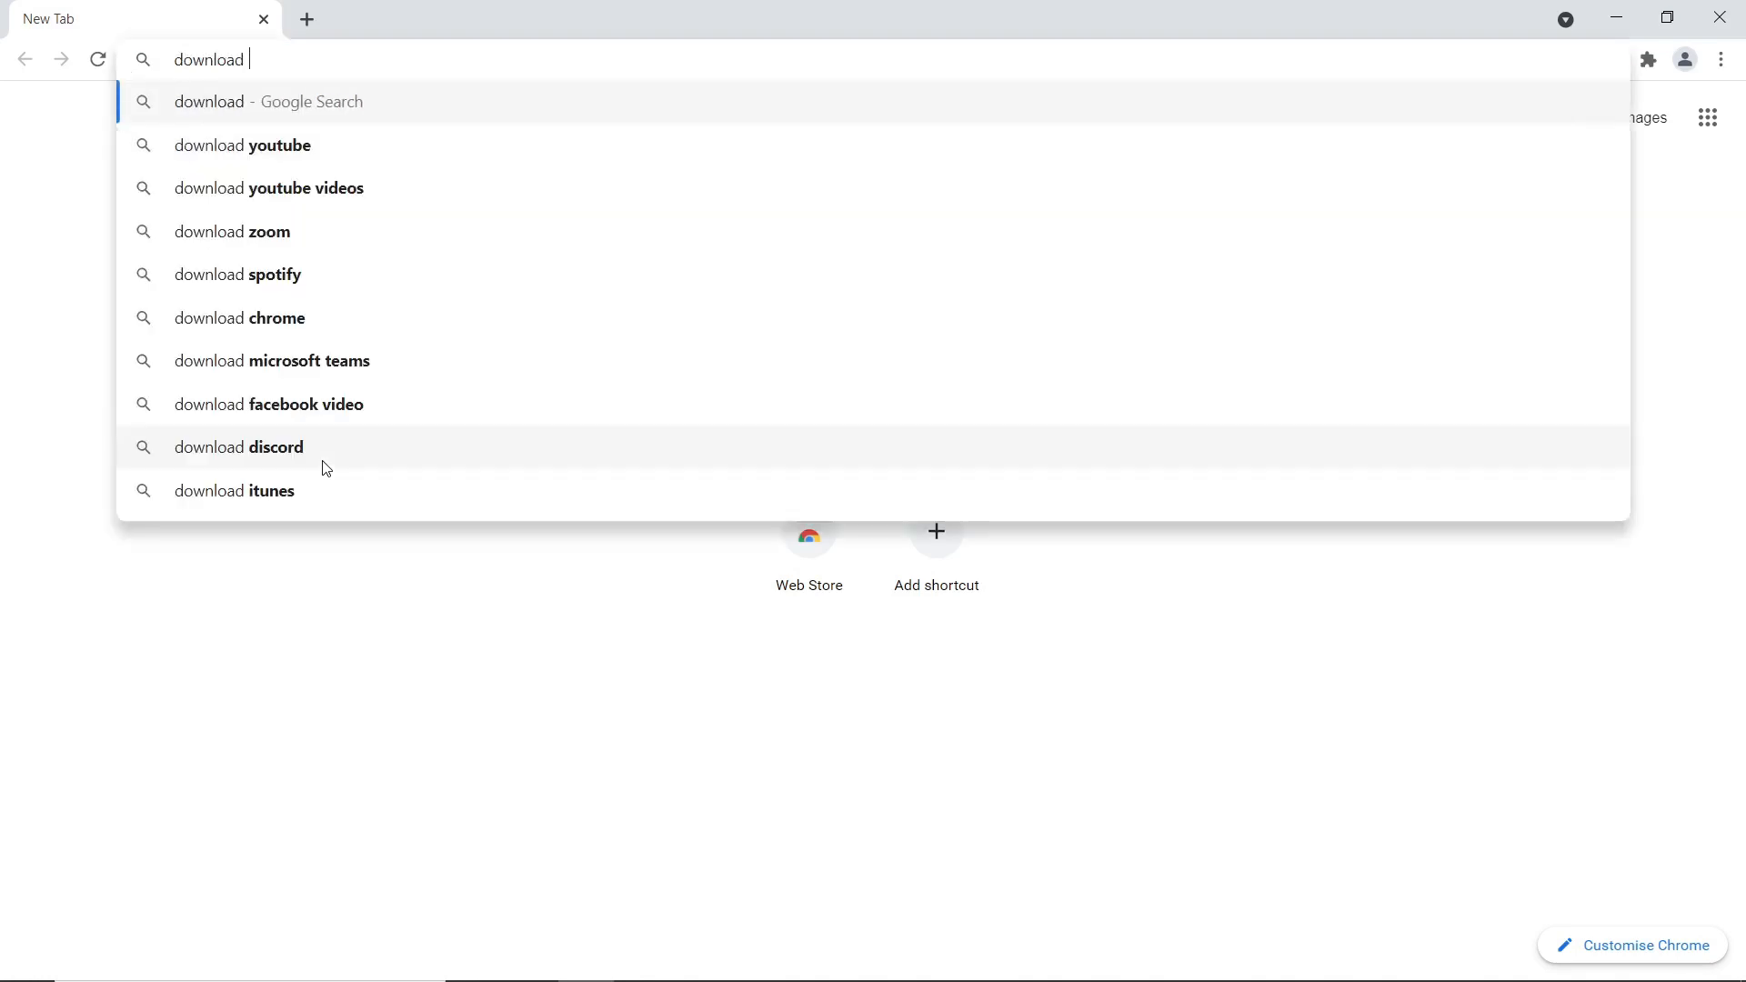
{"action": "key", "text": "Return"}
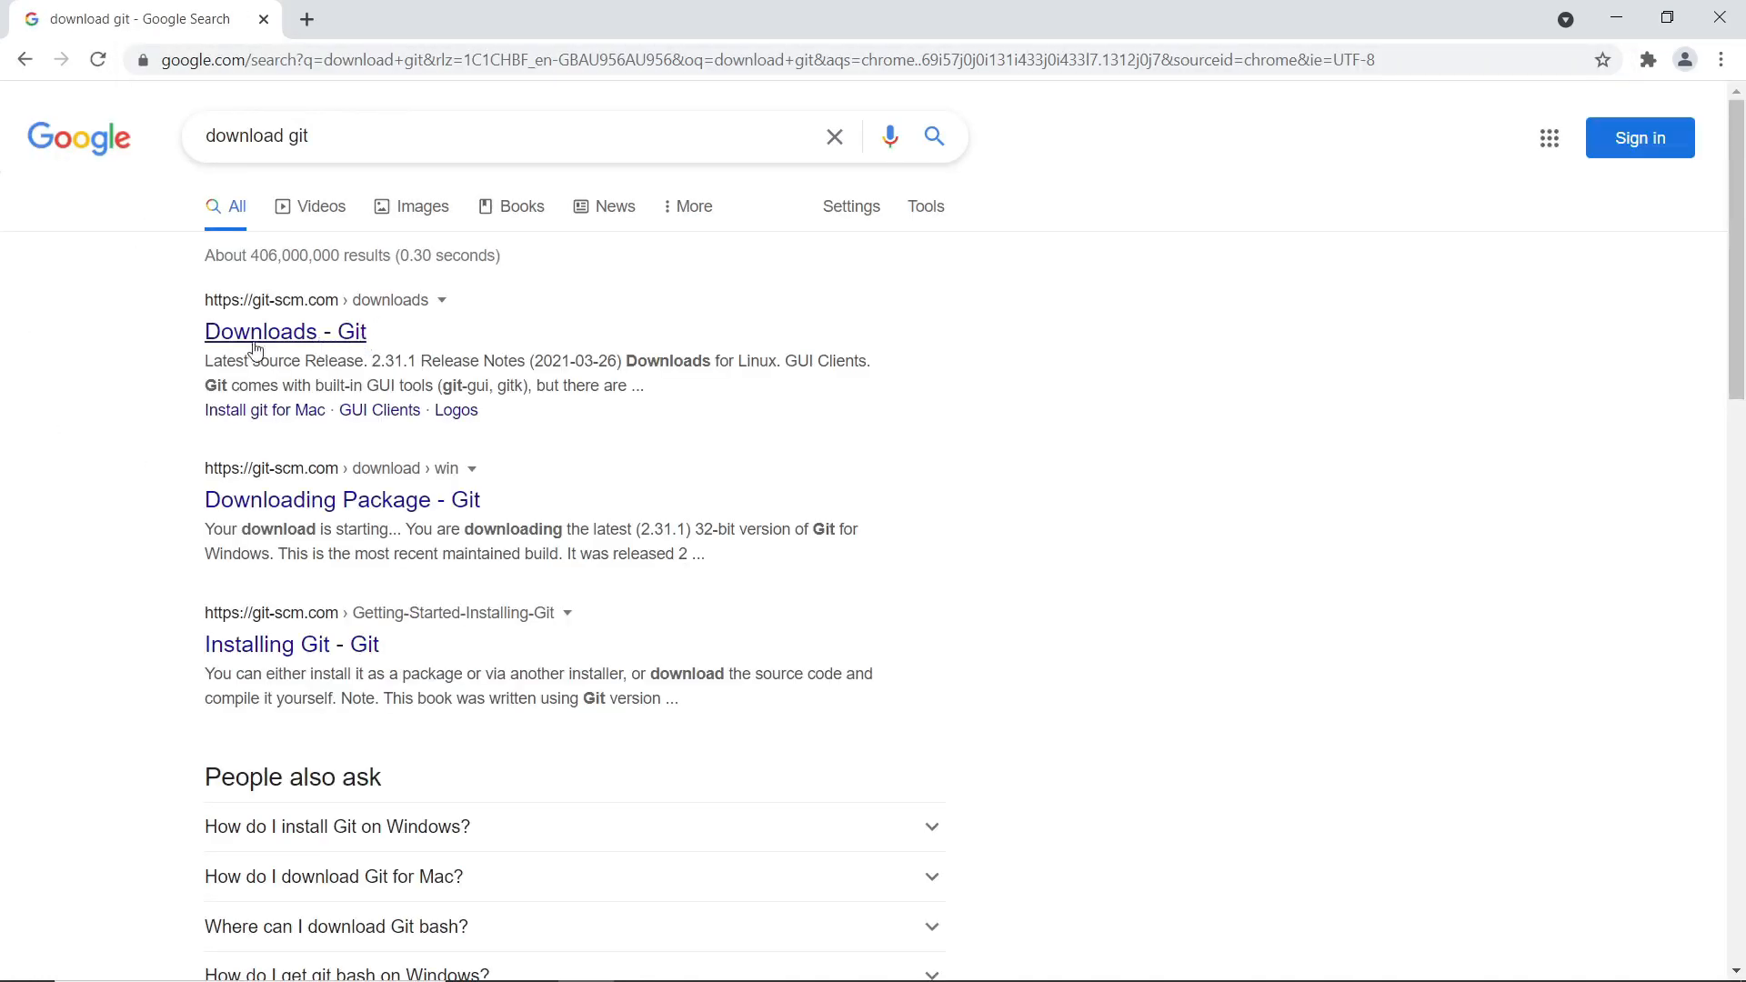
{"action": "left_click", "coordinate": [254, 343]}
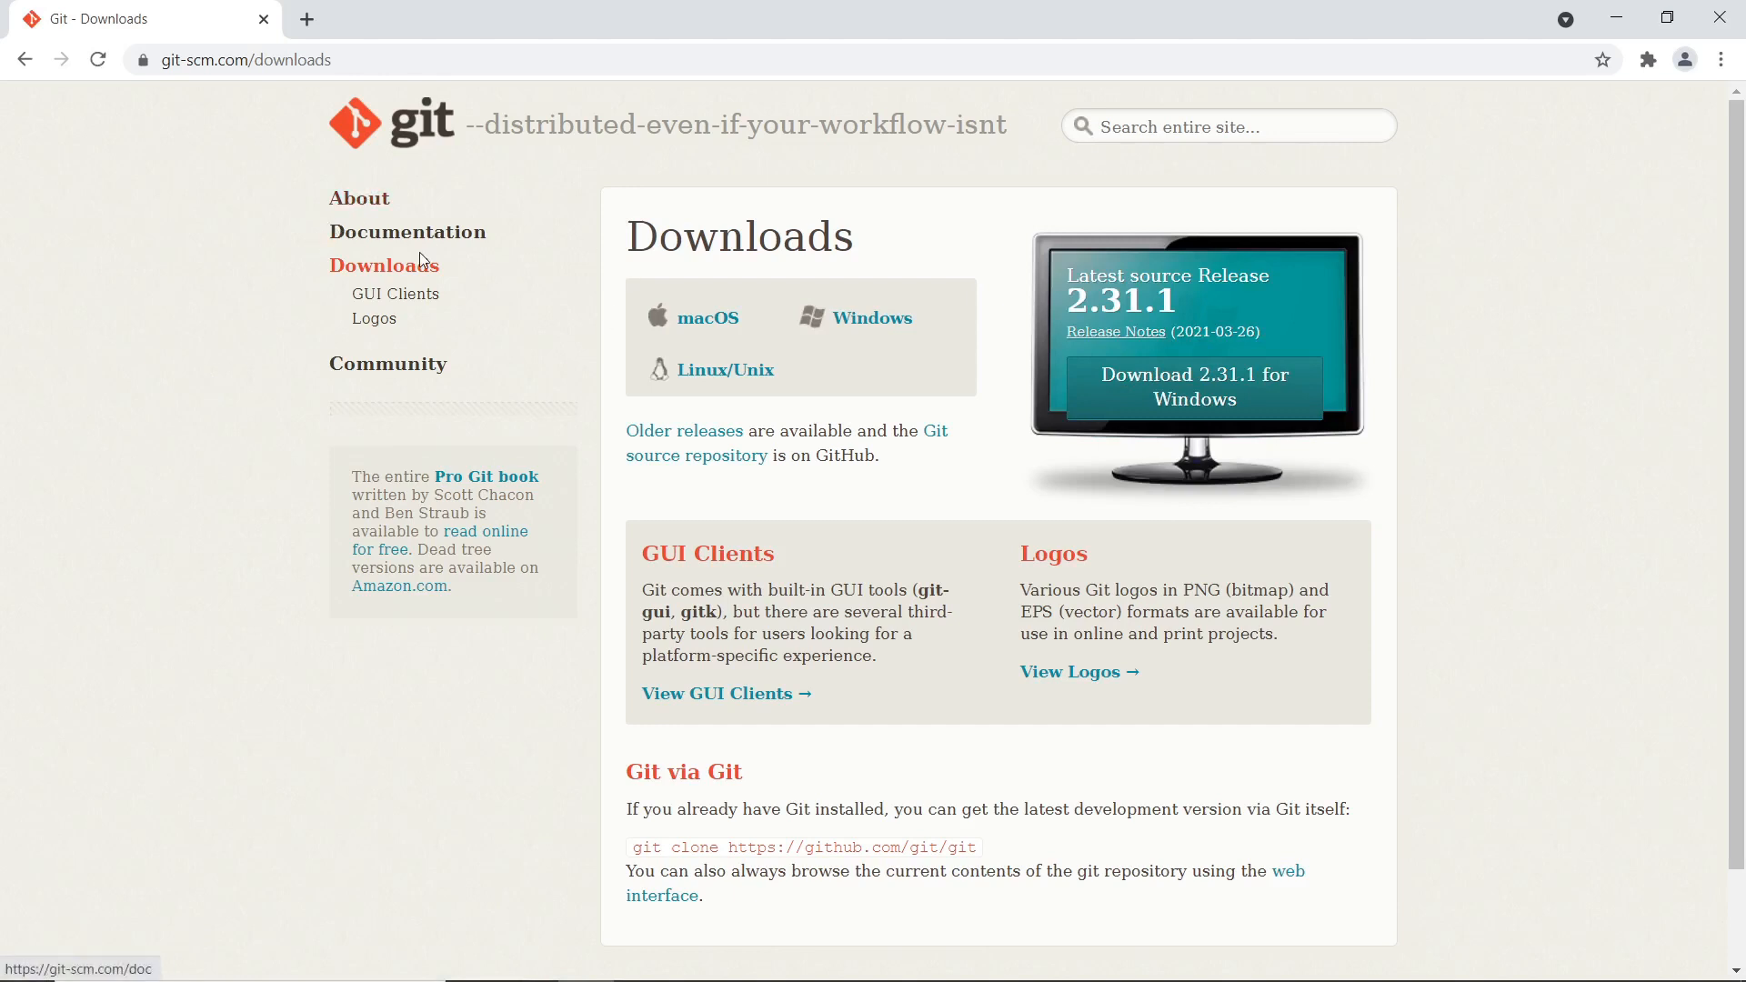
Glance at the git-scm About page, then start the Git 2.31.1 download for Windows
{"action": "middle_click", "coordinate": [366, 202]}
{"action": "left_click", "coordinate": [341, 22]}
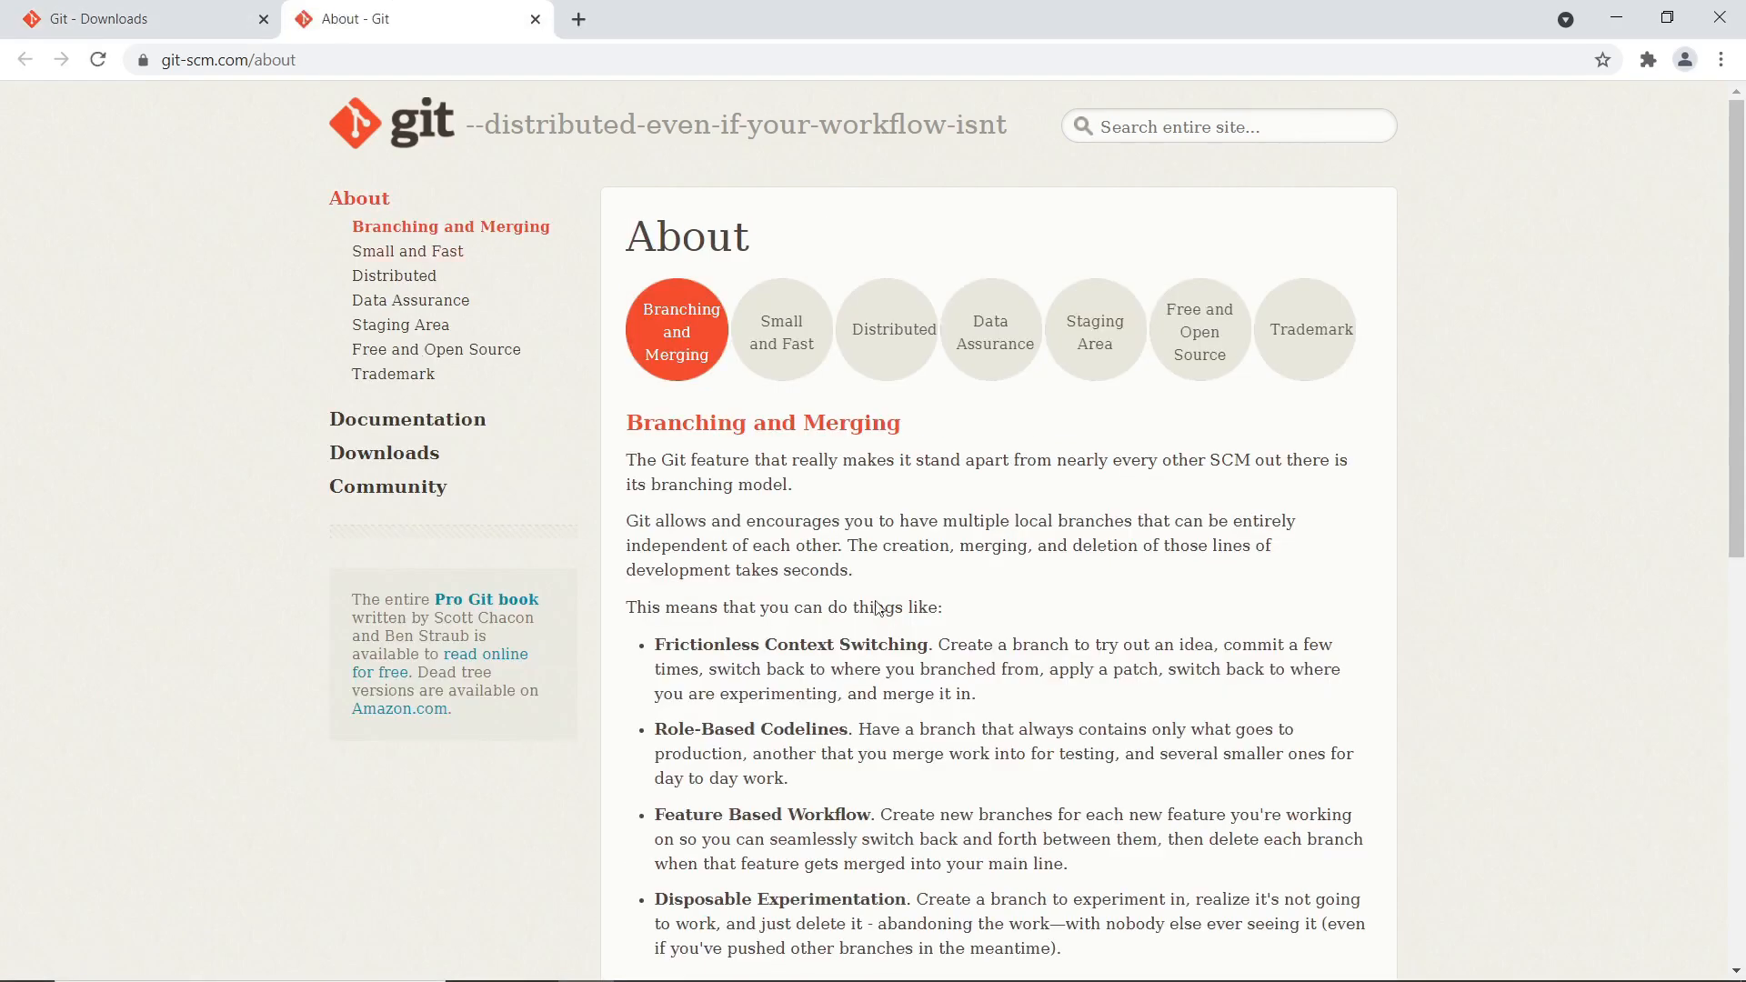
{"action": "scroll", "coordinate": [932, 452], "scroll_direction": "down", "scroll_amount": 1}
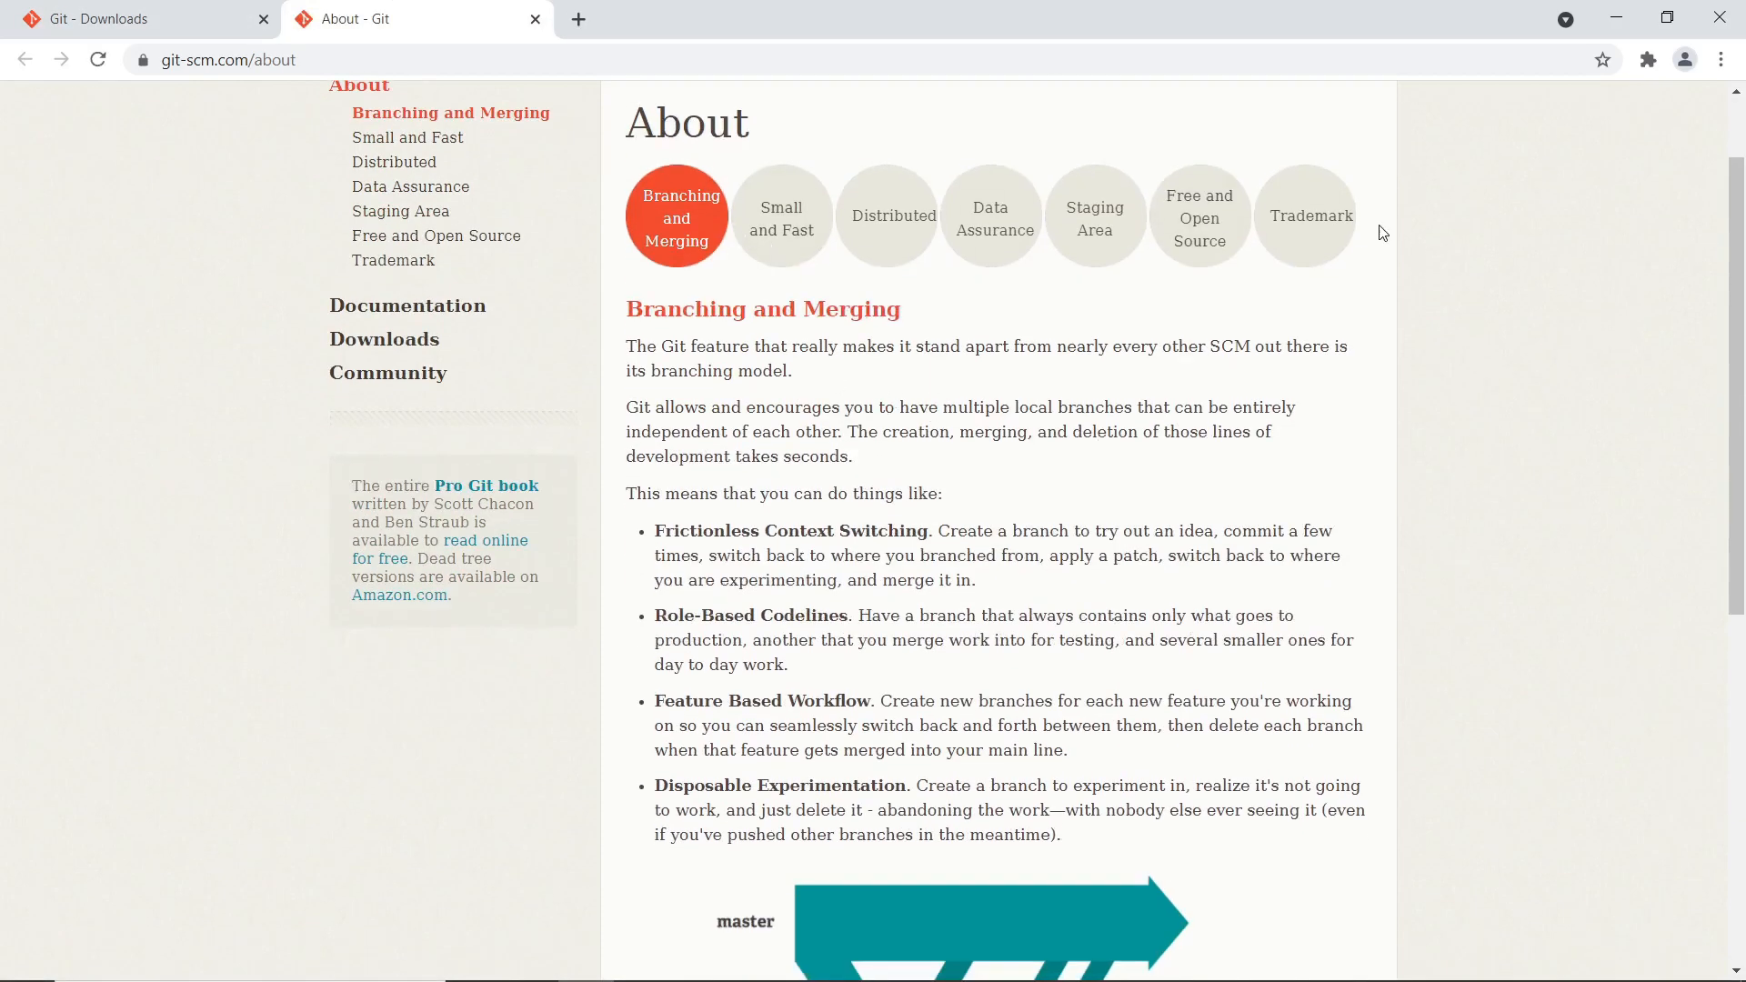
{"action": "left_click_drag", "start_coordinate": [721, 407], "coordinate": [932, 597]}
{"action": "left_click", "coordinate": [932, 599]}
{"action": "scroll", "coordinate": [835, 726], "scroll_direction": "up", "scroll_amount": 1}
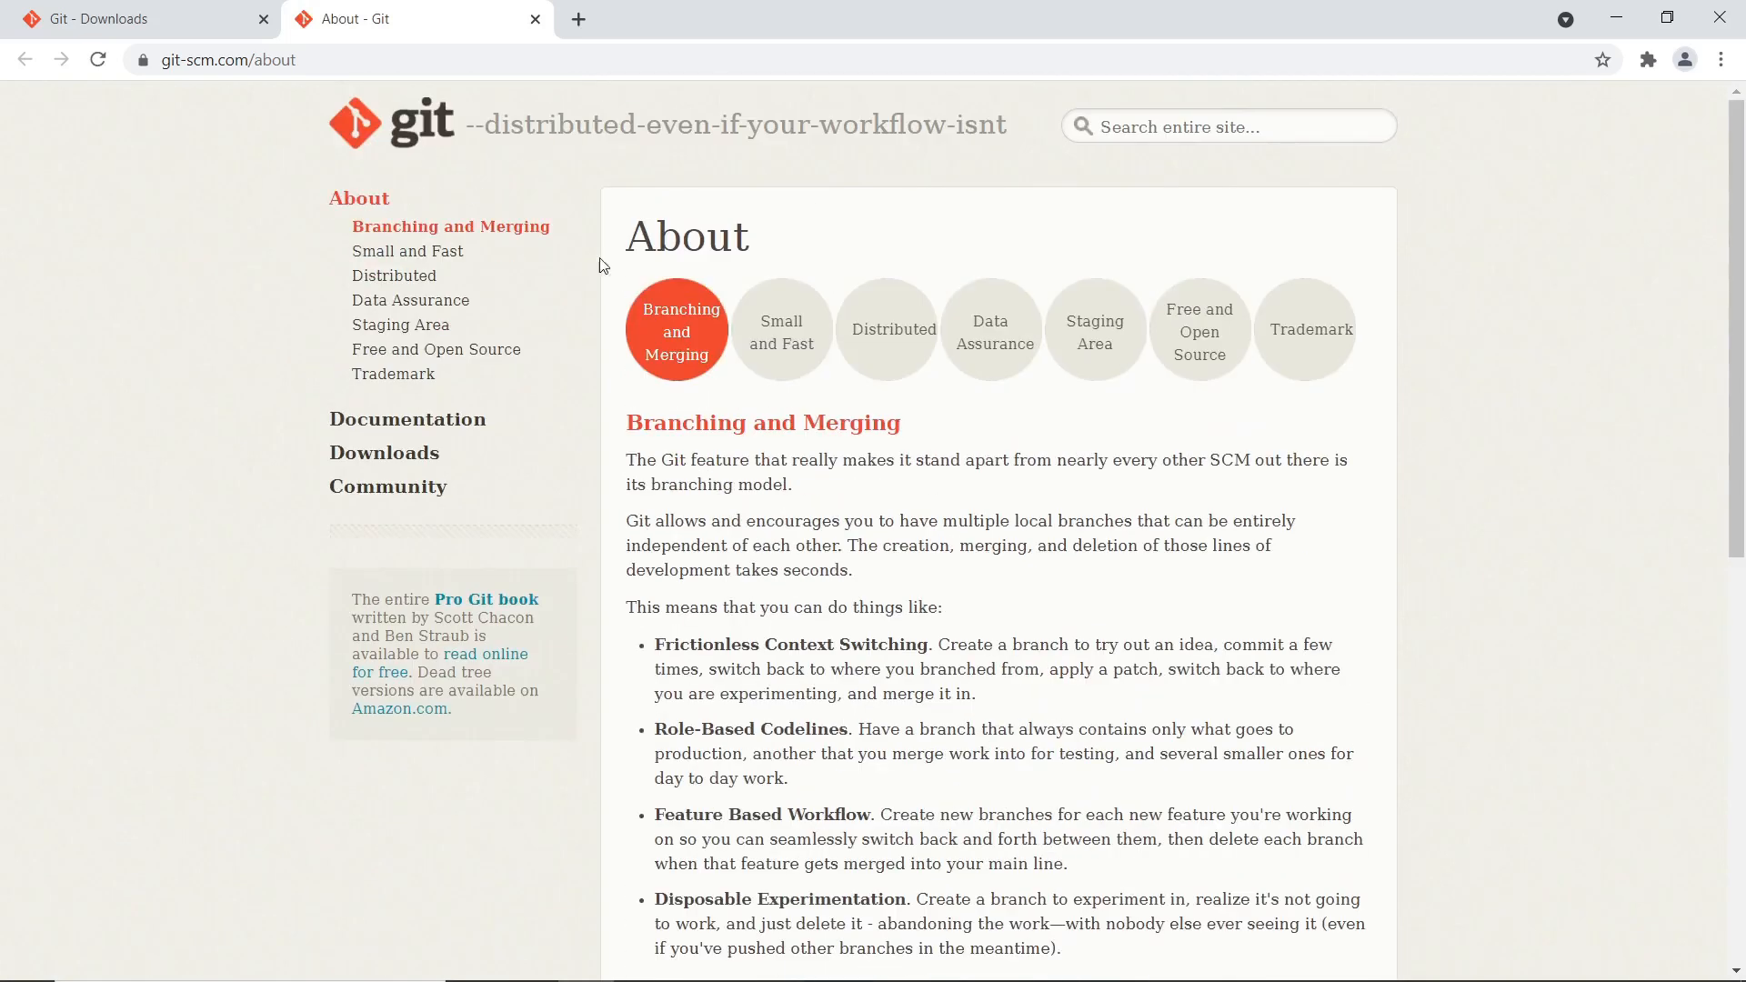
{"action": "left_click", "coordinate": [150, 22]}
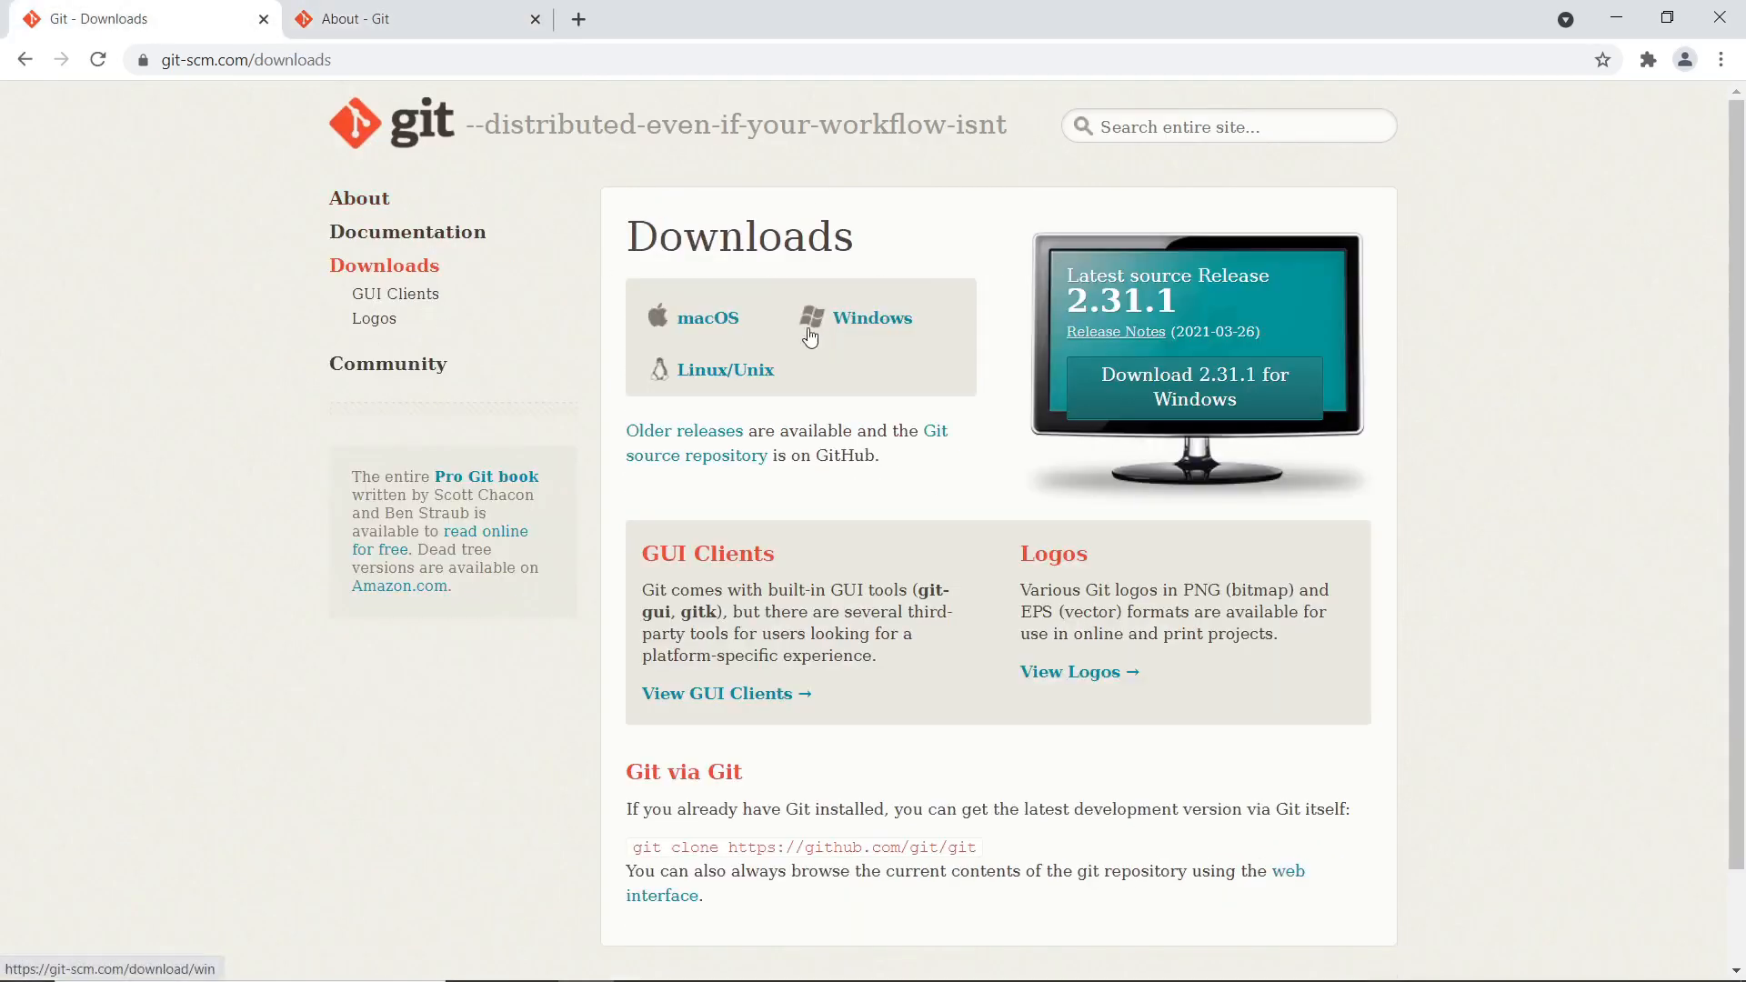
{"action": "left_click", "coordinate": [878, 327]}
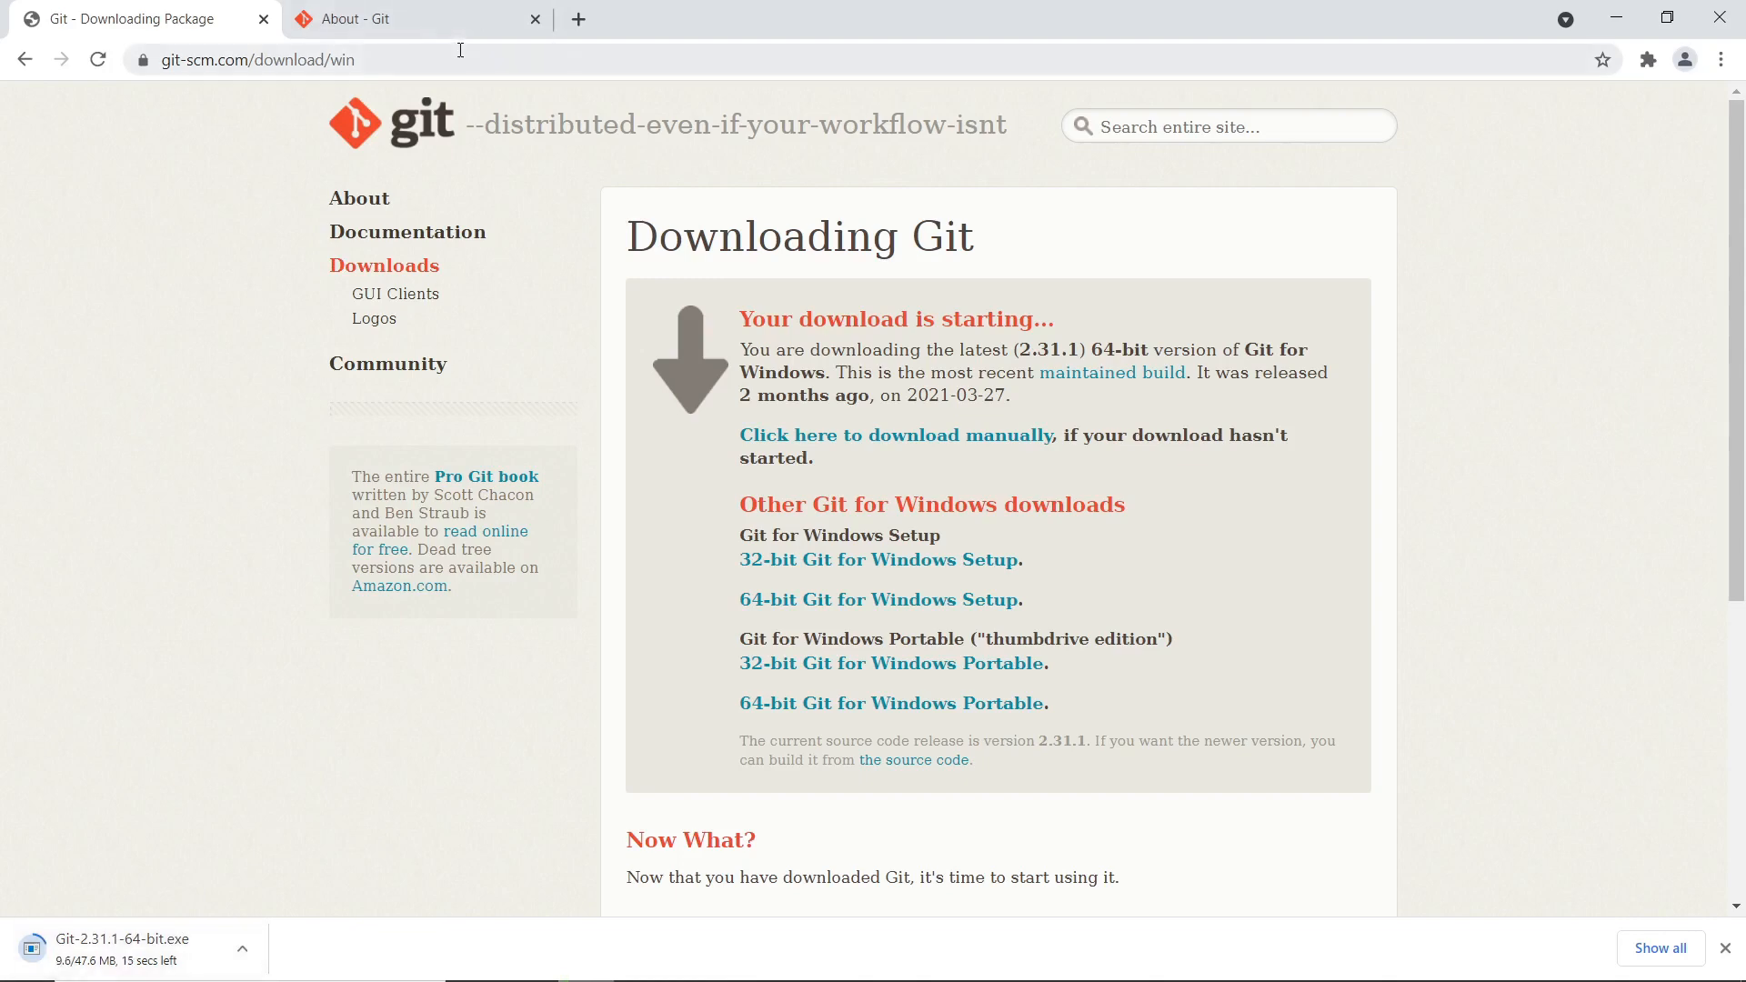
Run the Git installer, accepting the license, default components and default editor
{"action": "left_click", "coordinate": [109, 949]}
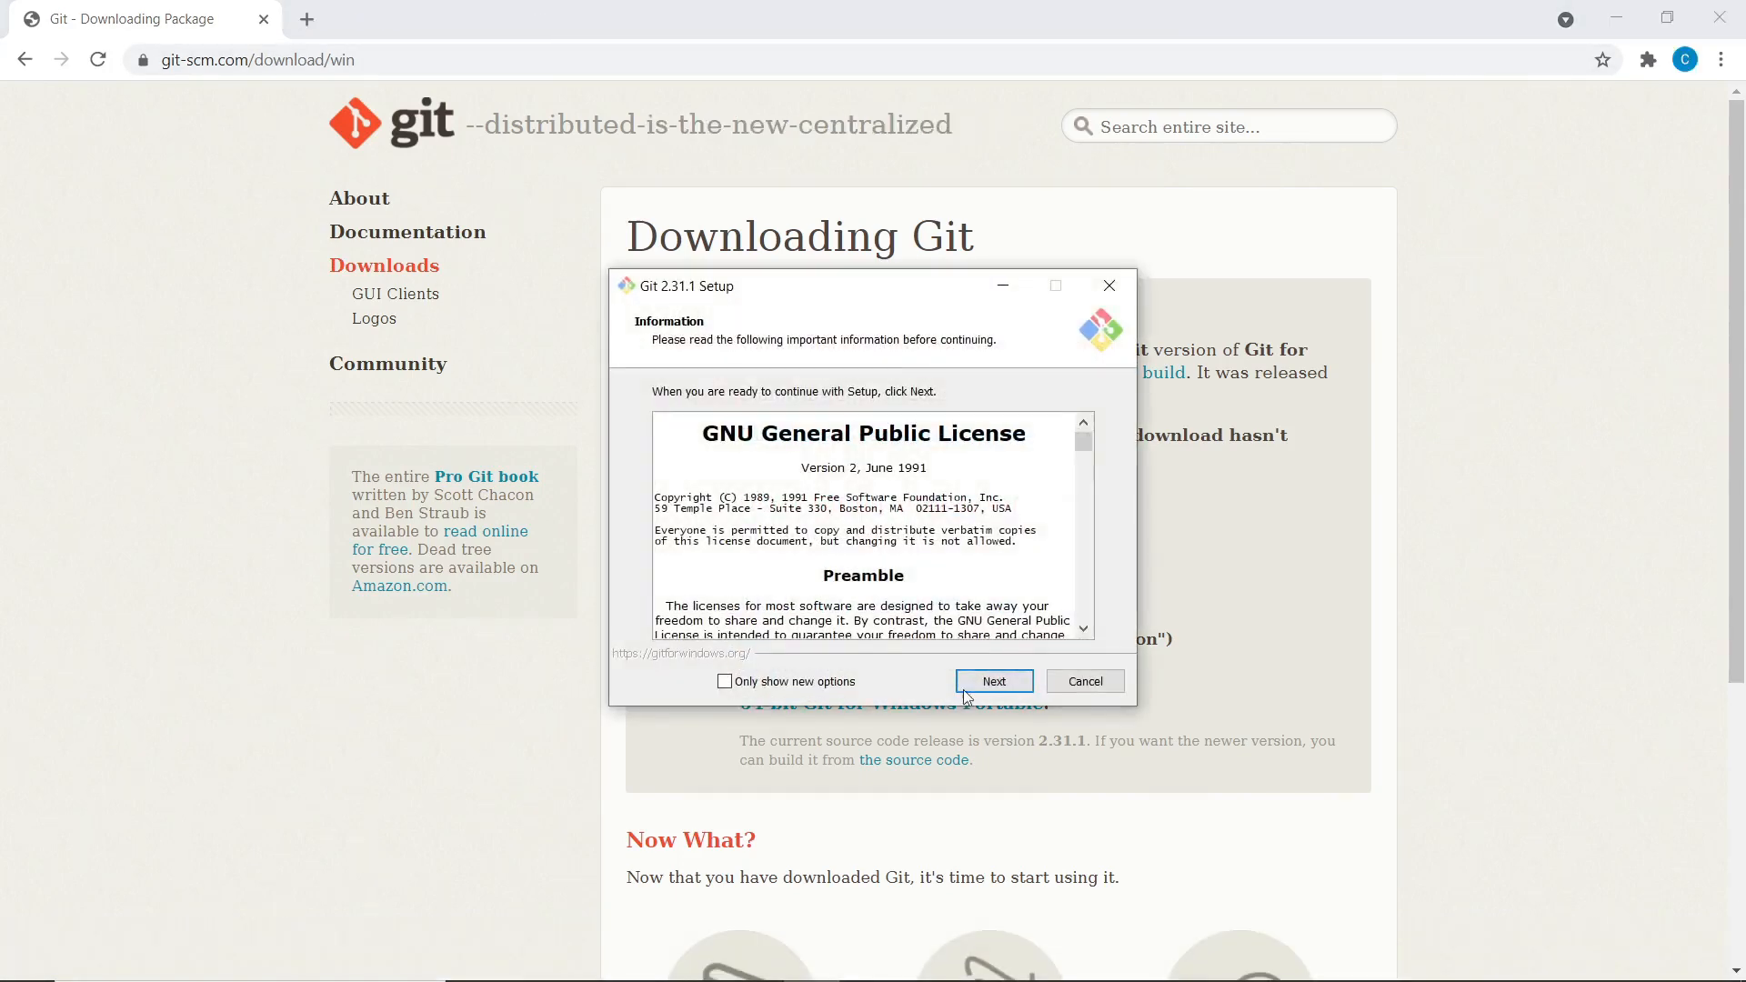
{"action": "left_click", "coordinate": [987, 686]}
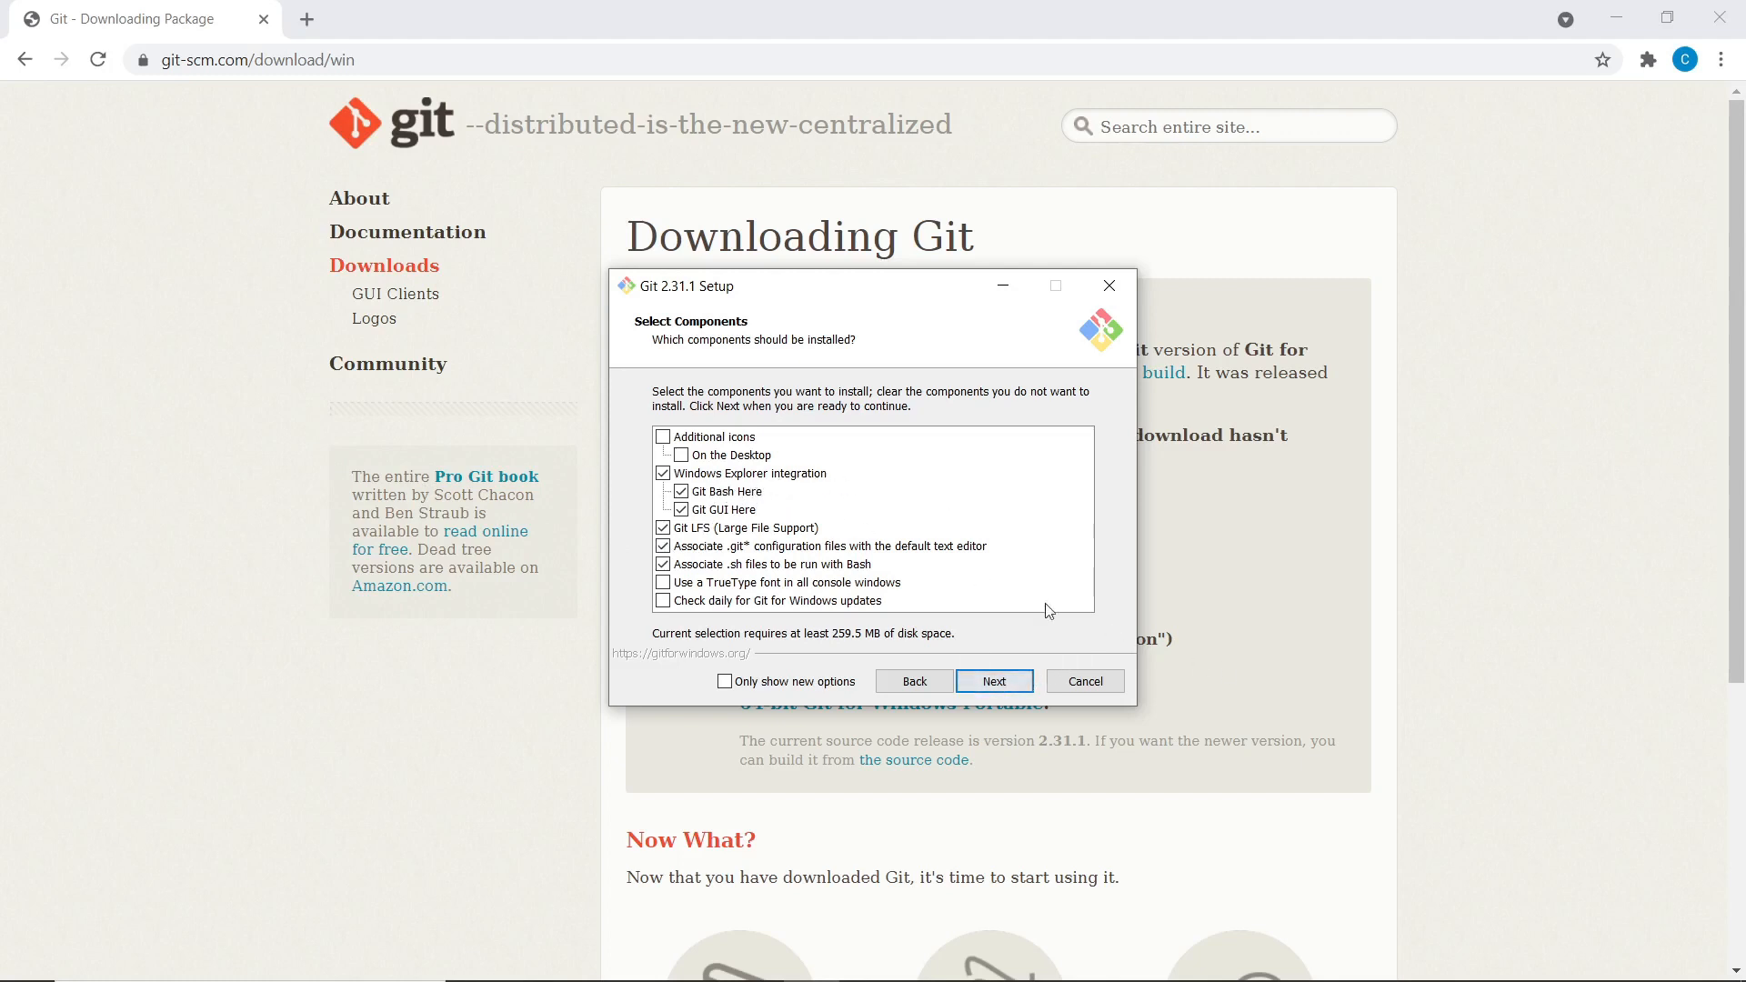
{"action": "left_click", "coordinate": [1006, 684]}
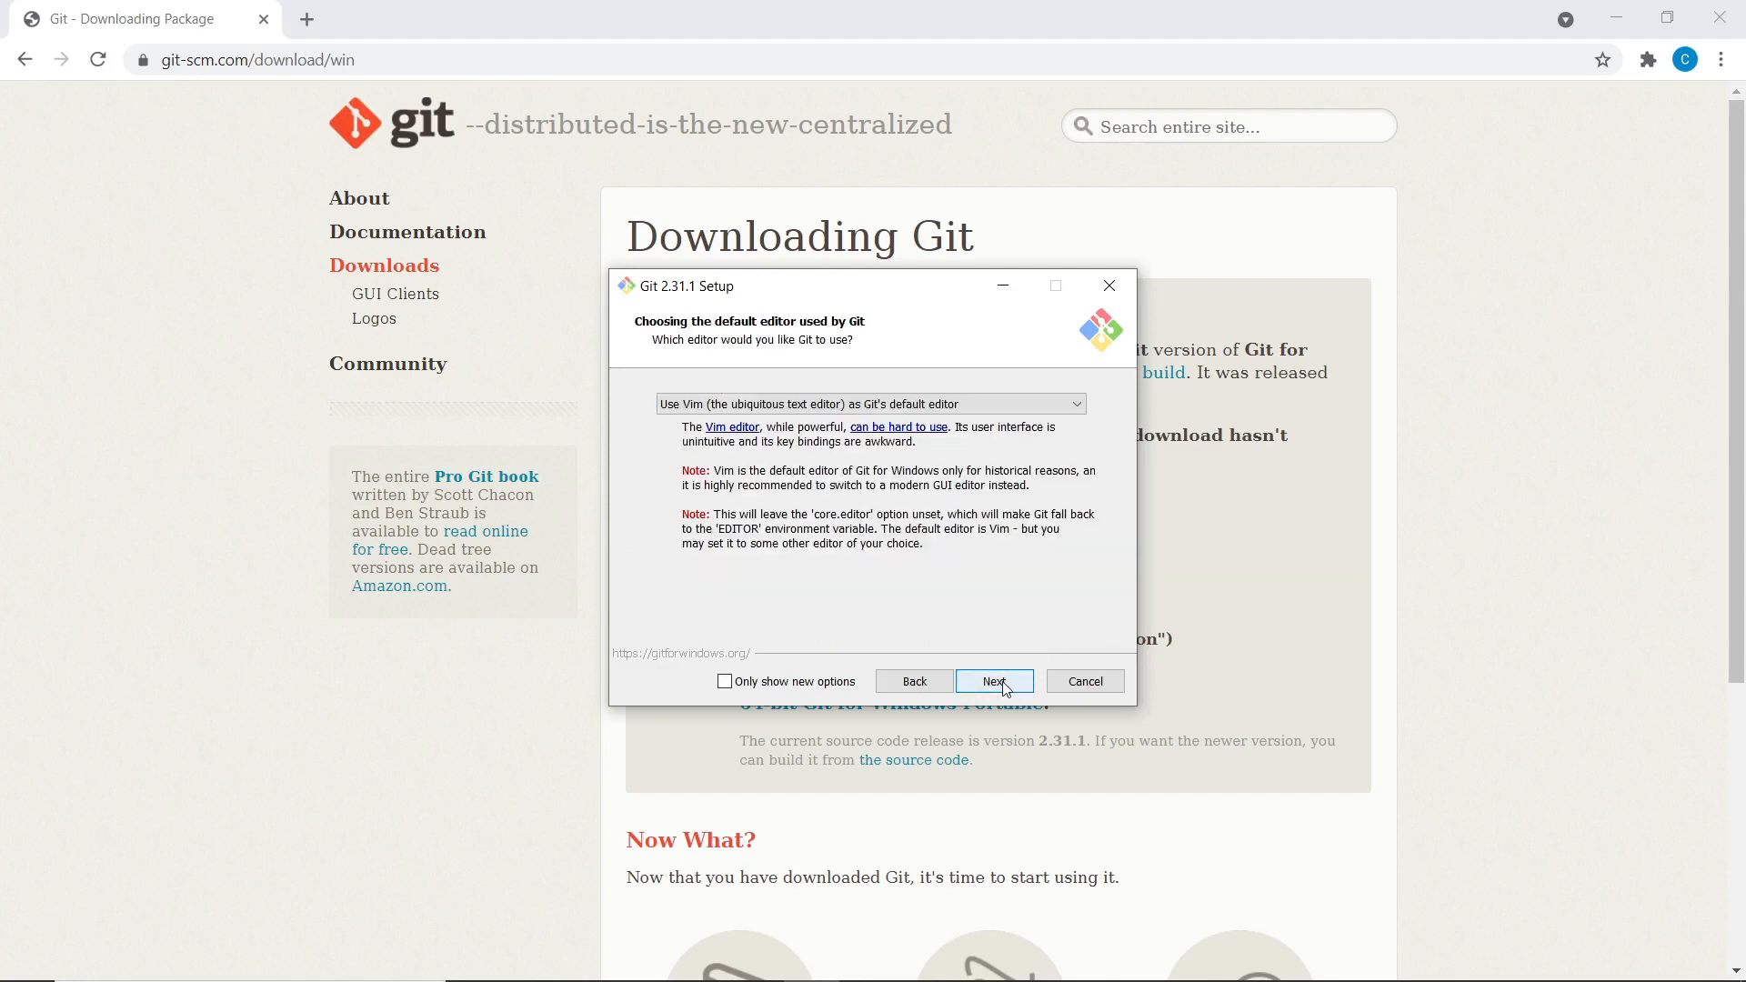
{"action": "left_click", "coordinate": [1004, 685]}
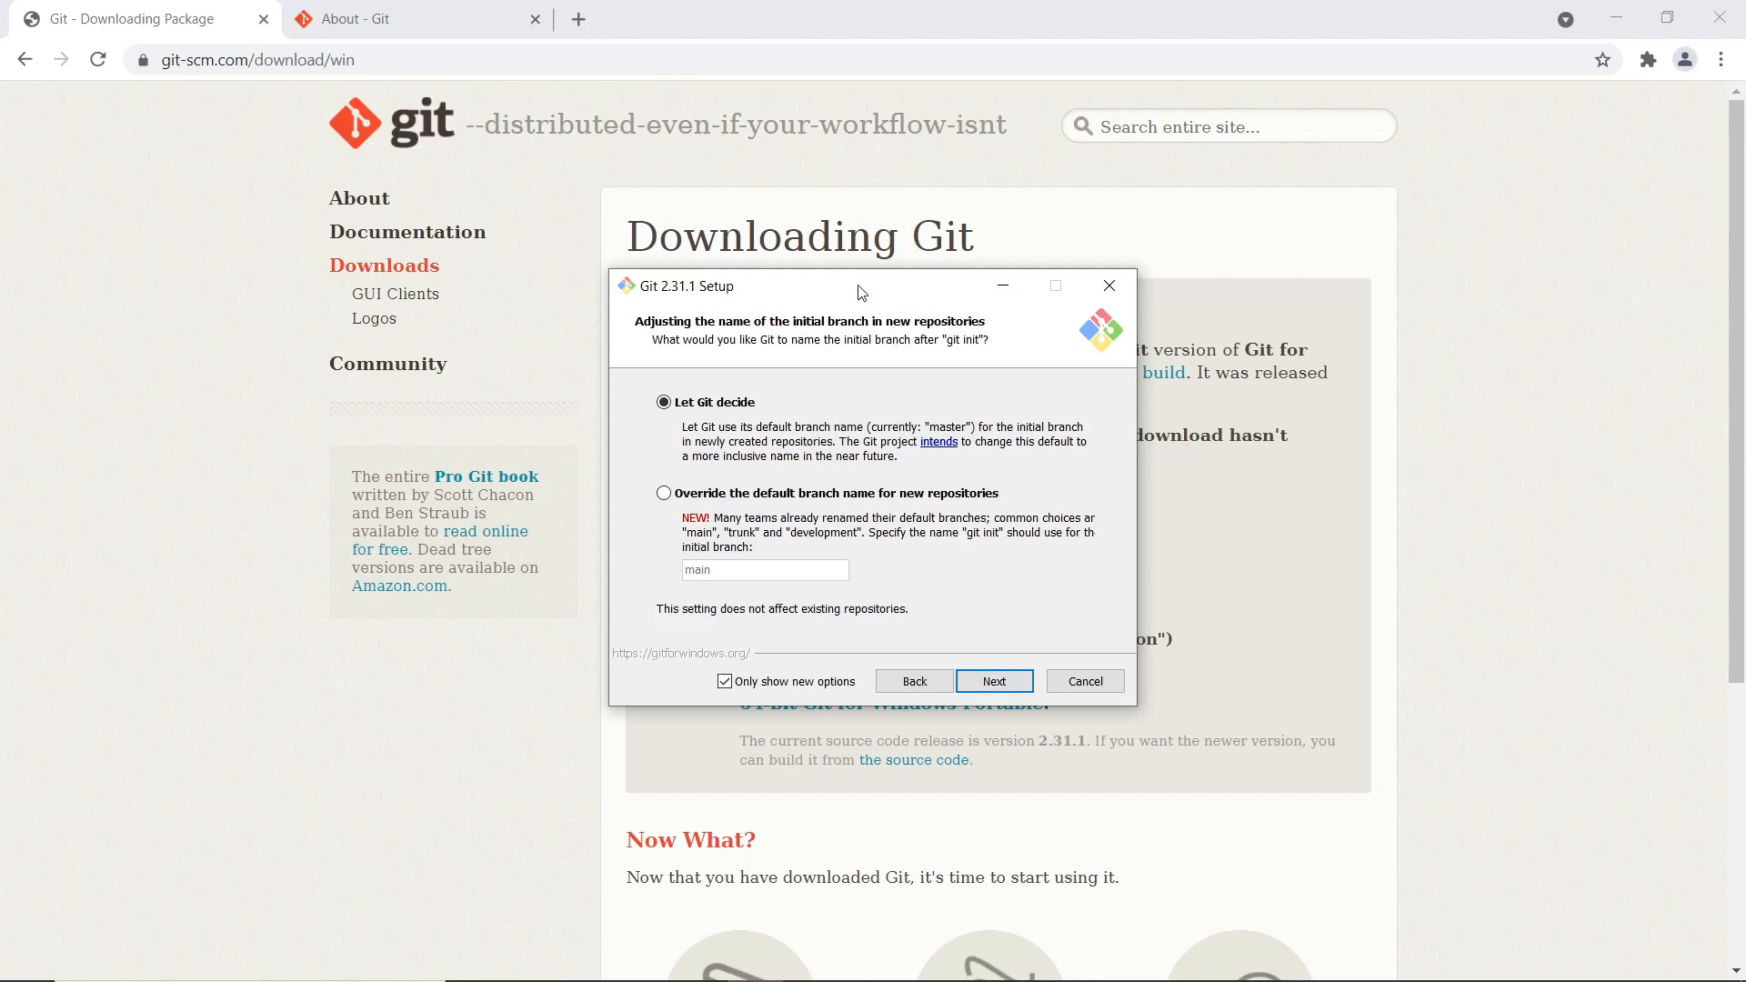
{"action": "mouse_move", "coordinate": [861, 289]}
{"action": "left_mouse_down"}
{"action": "mouse_move", "coordinate": [873, 300]}
{"action": "mouse_move", "coordinate": [833, 308]}
{"action": "left_mouse_up"}
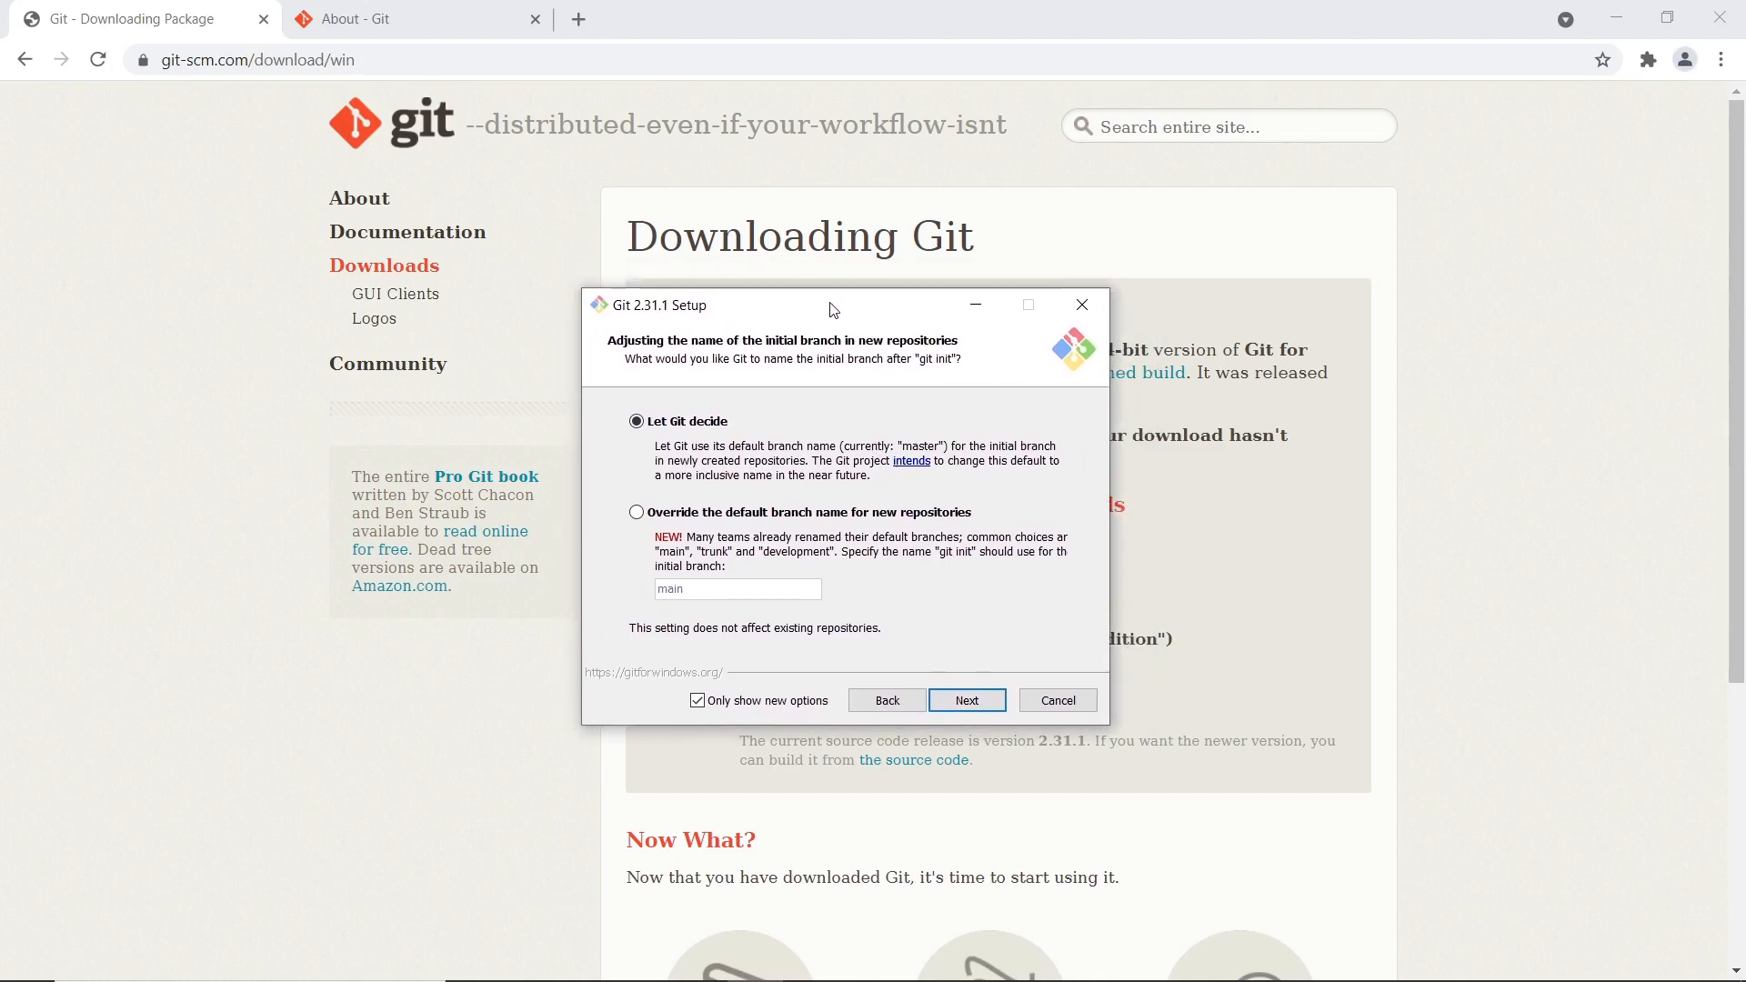
{"action": "mouse_move", "coordinate": [669, 312]}
{"action": "left_mouse_down"}
{"action": "mouse_move", "coordinate": [727, 310]}
{"action": "mouse_move", "coordinate": [689, 333]}
{"action": "left_mouse_up"}
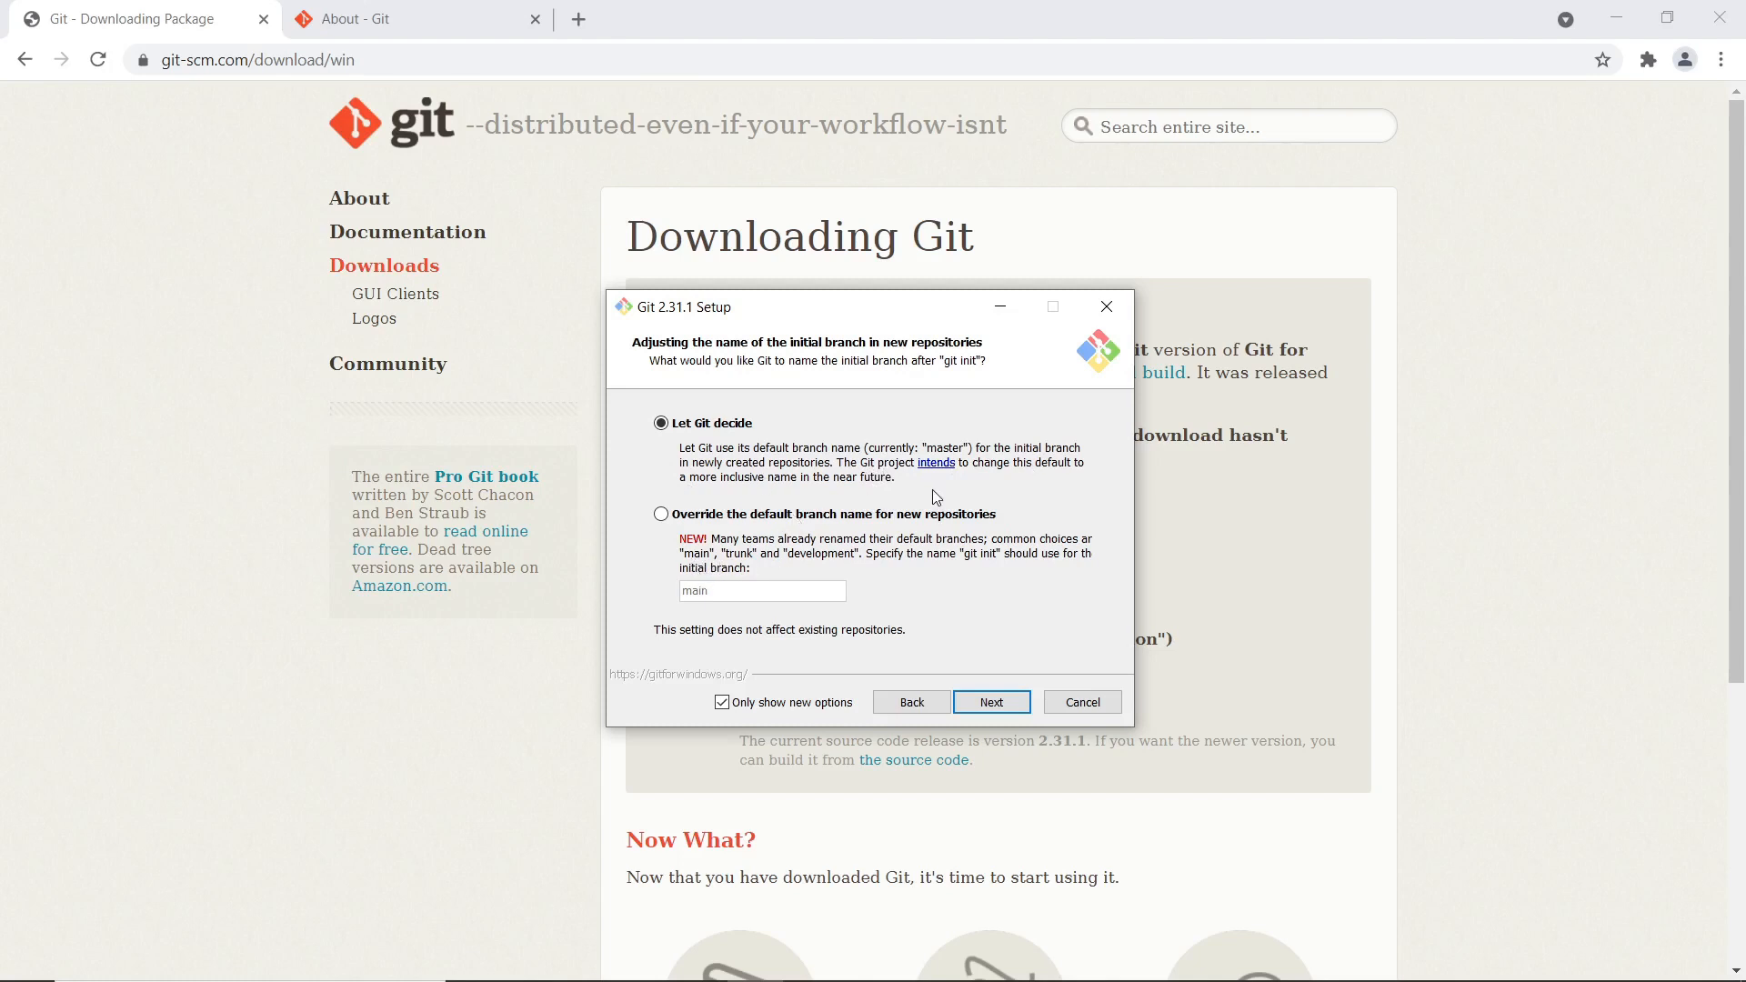
Override the initial branch name to main, install, and finish with Git Bash launching and no release notes
{"action": "left_click", "coordinate": [661, 514]}
{"action": "left_click", "coordinate": [773, 595]}
{"action": "left_click", "coordinate": [991, 702]}
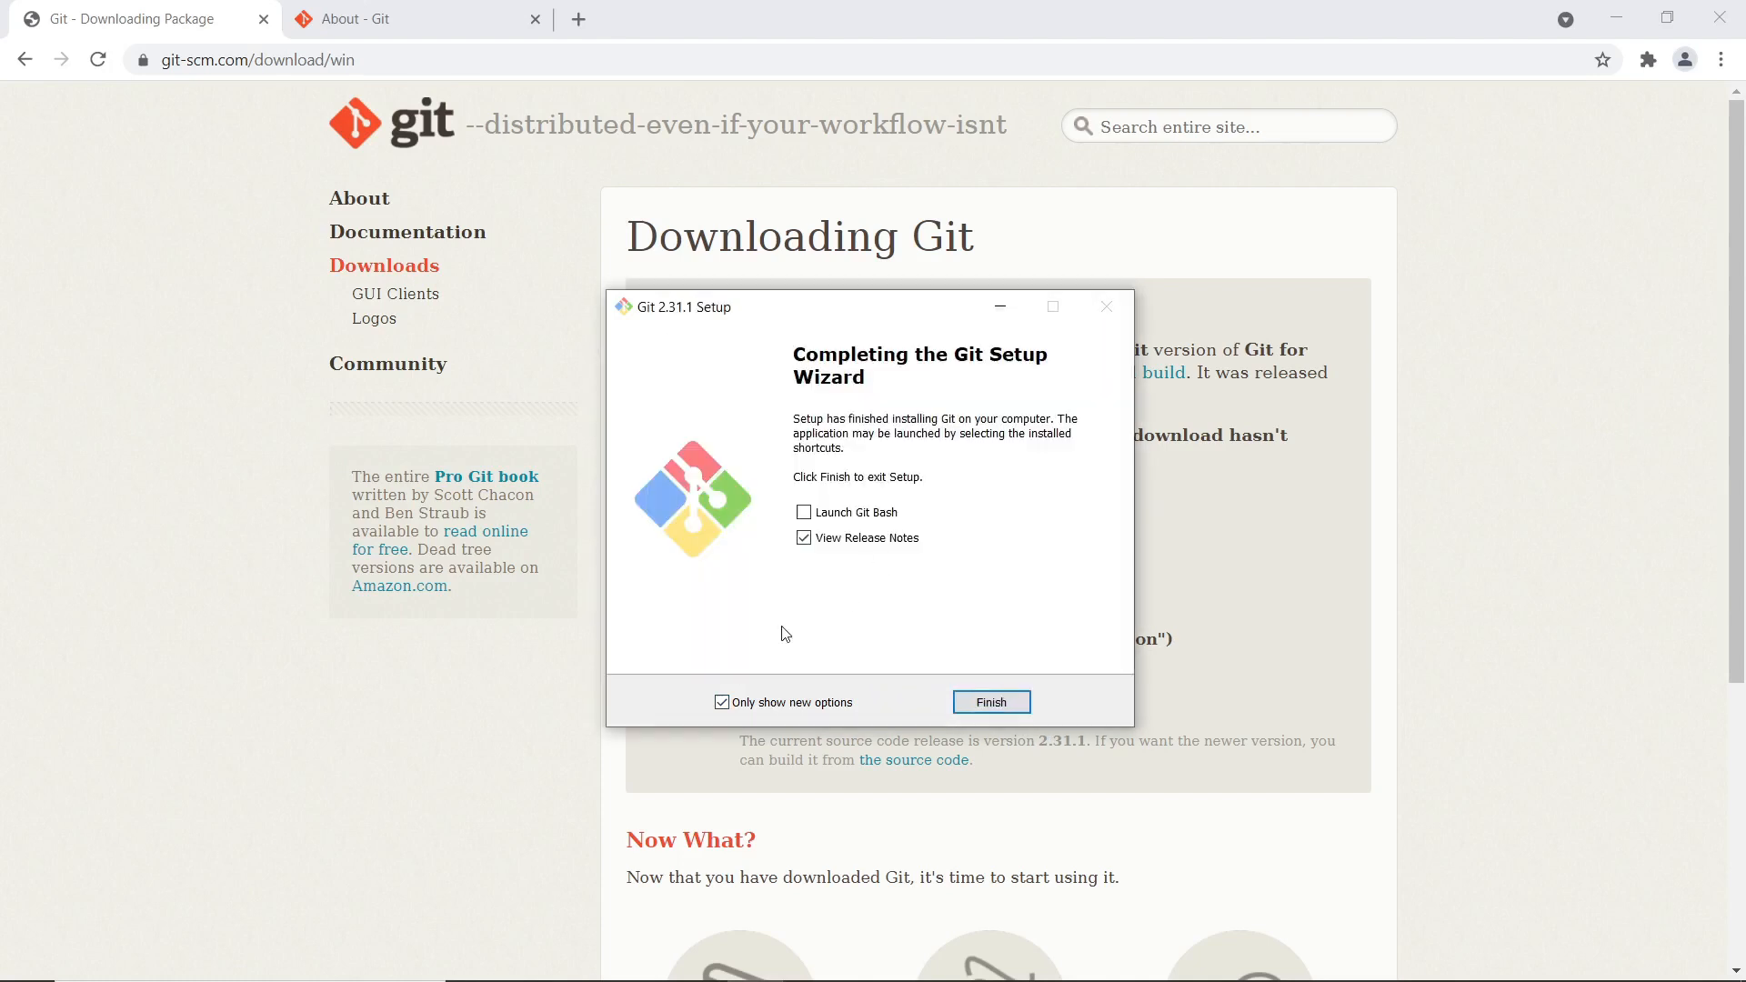
{"action": "left_click", "coordinate": [805, 514]}
{"action": "left_click", "coordinate": [827, 539]}
{"action": "left_click", "coordinate": [983, 710]}
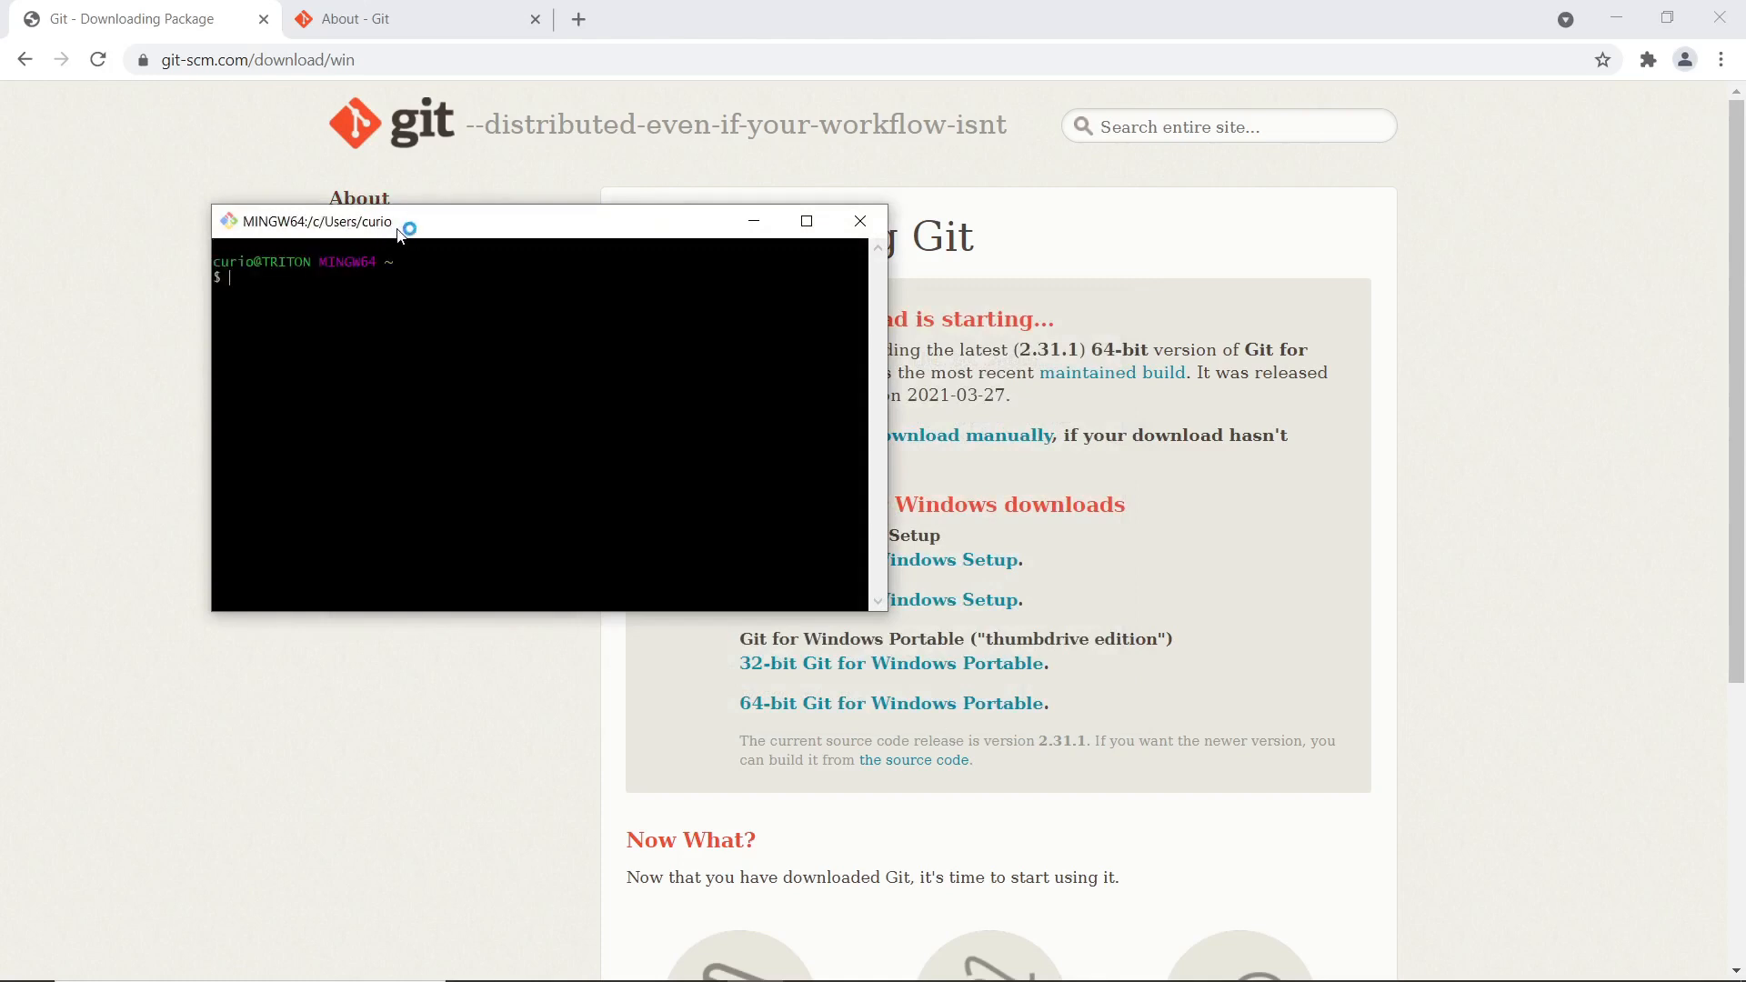
Move the Git Bash window aside and bring Chrome's Git download page to the front
{"action": "left_click_drag", "start_coordinate": [393, 228], "coordinate": [423, 336]}
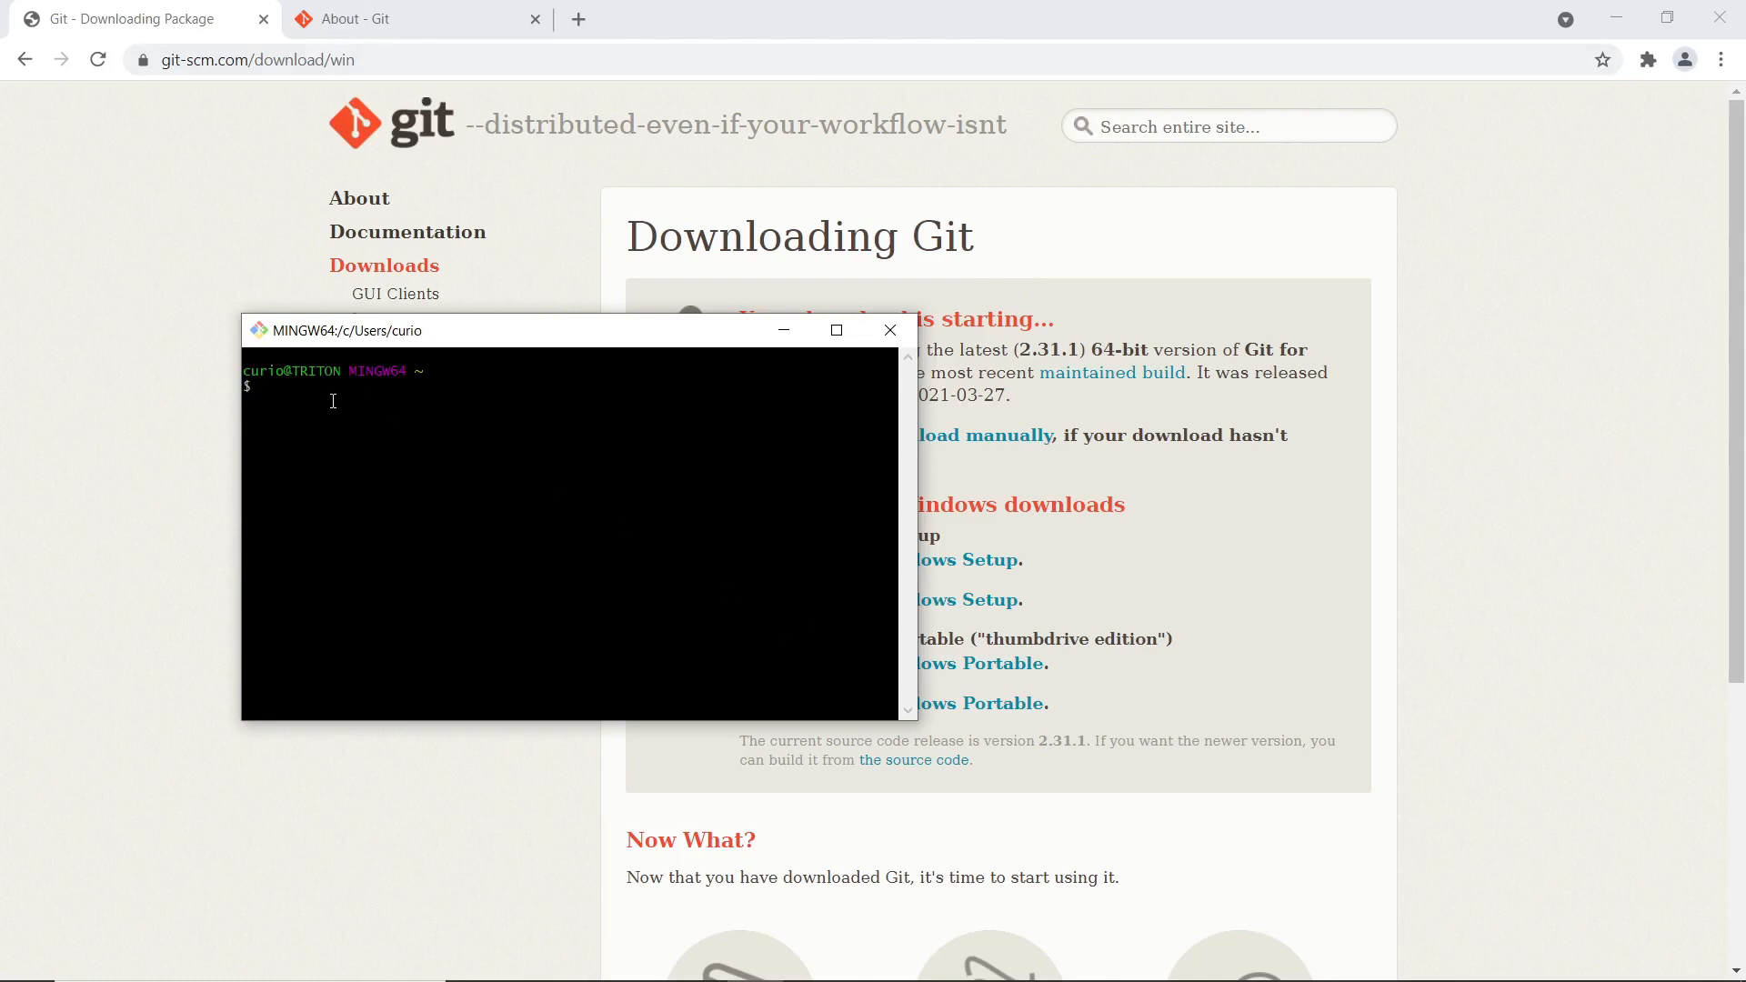
{"action": "left_click_drag", "start_coordinate": [482, 331], "coordinate": [536, 421]}
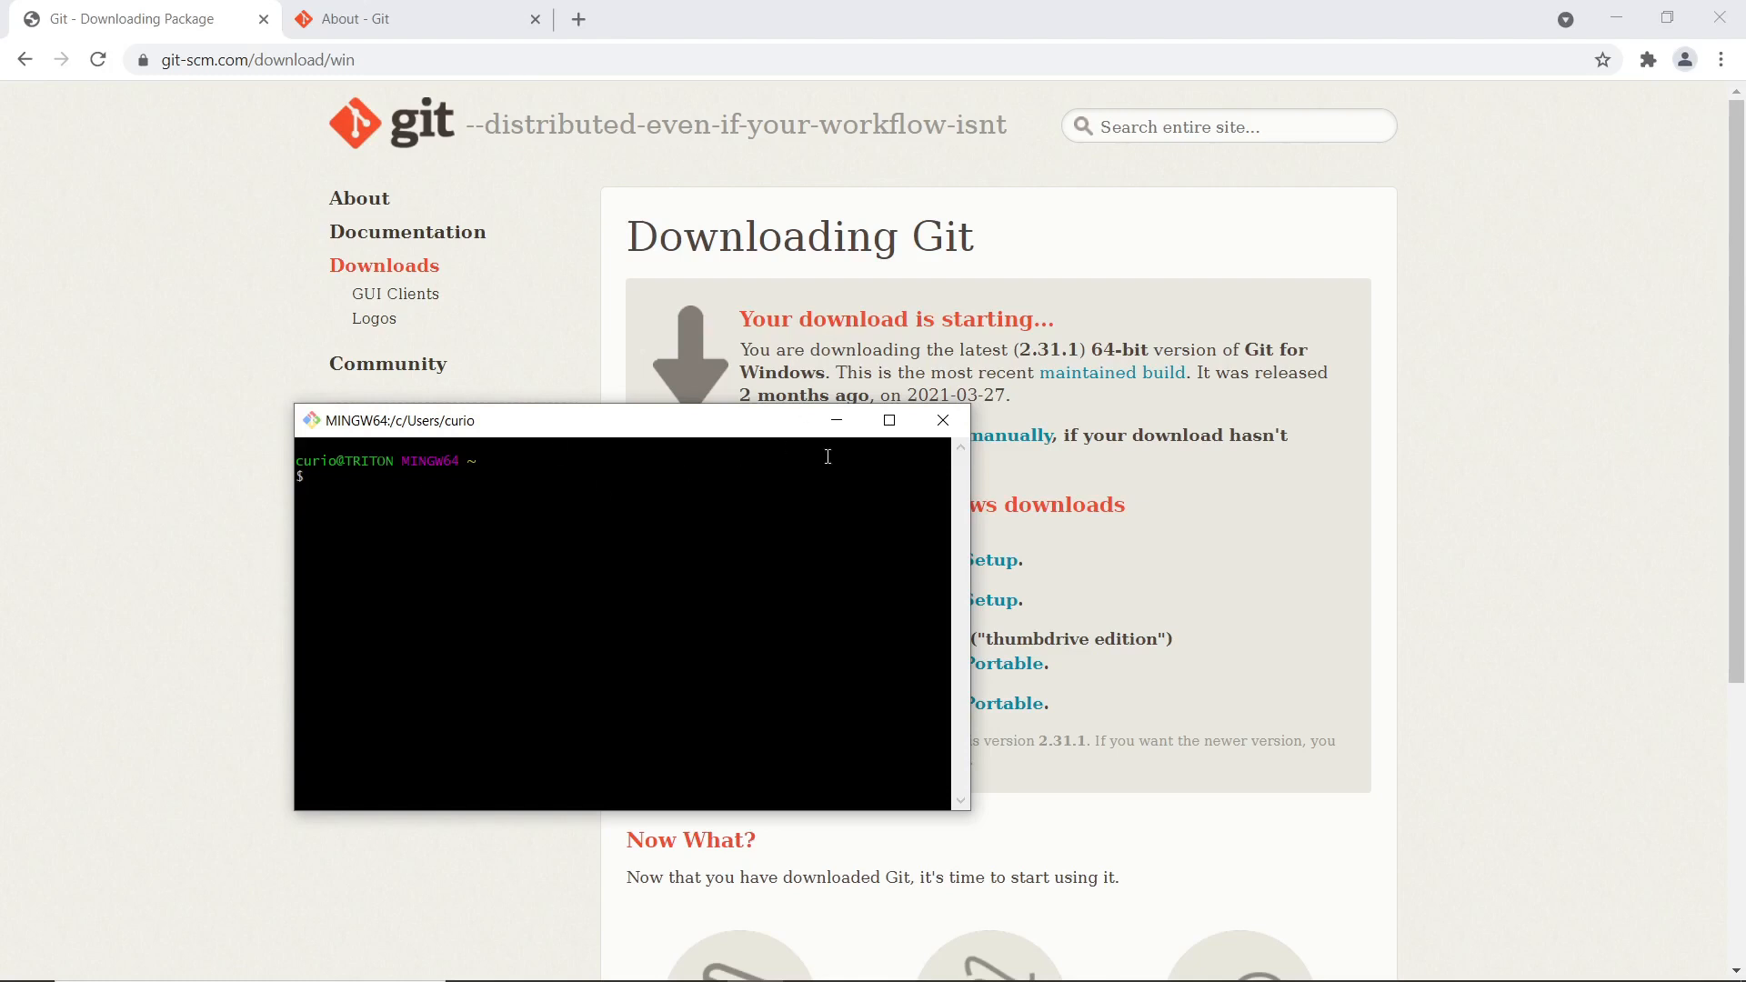
{"action": "left_click", "coordinate": [344, 311]}
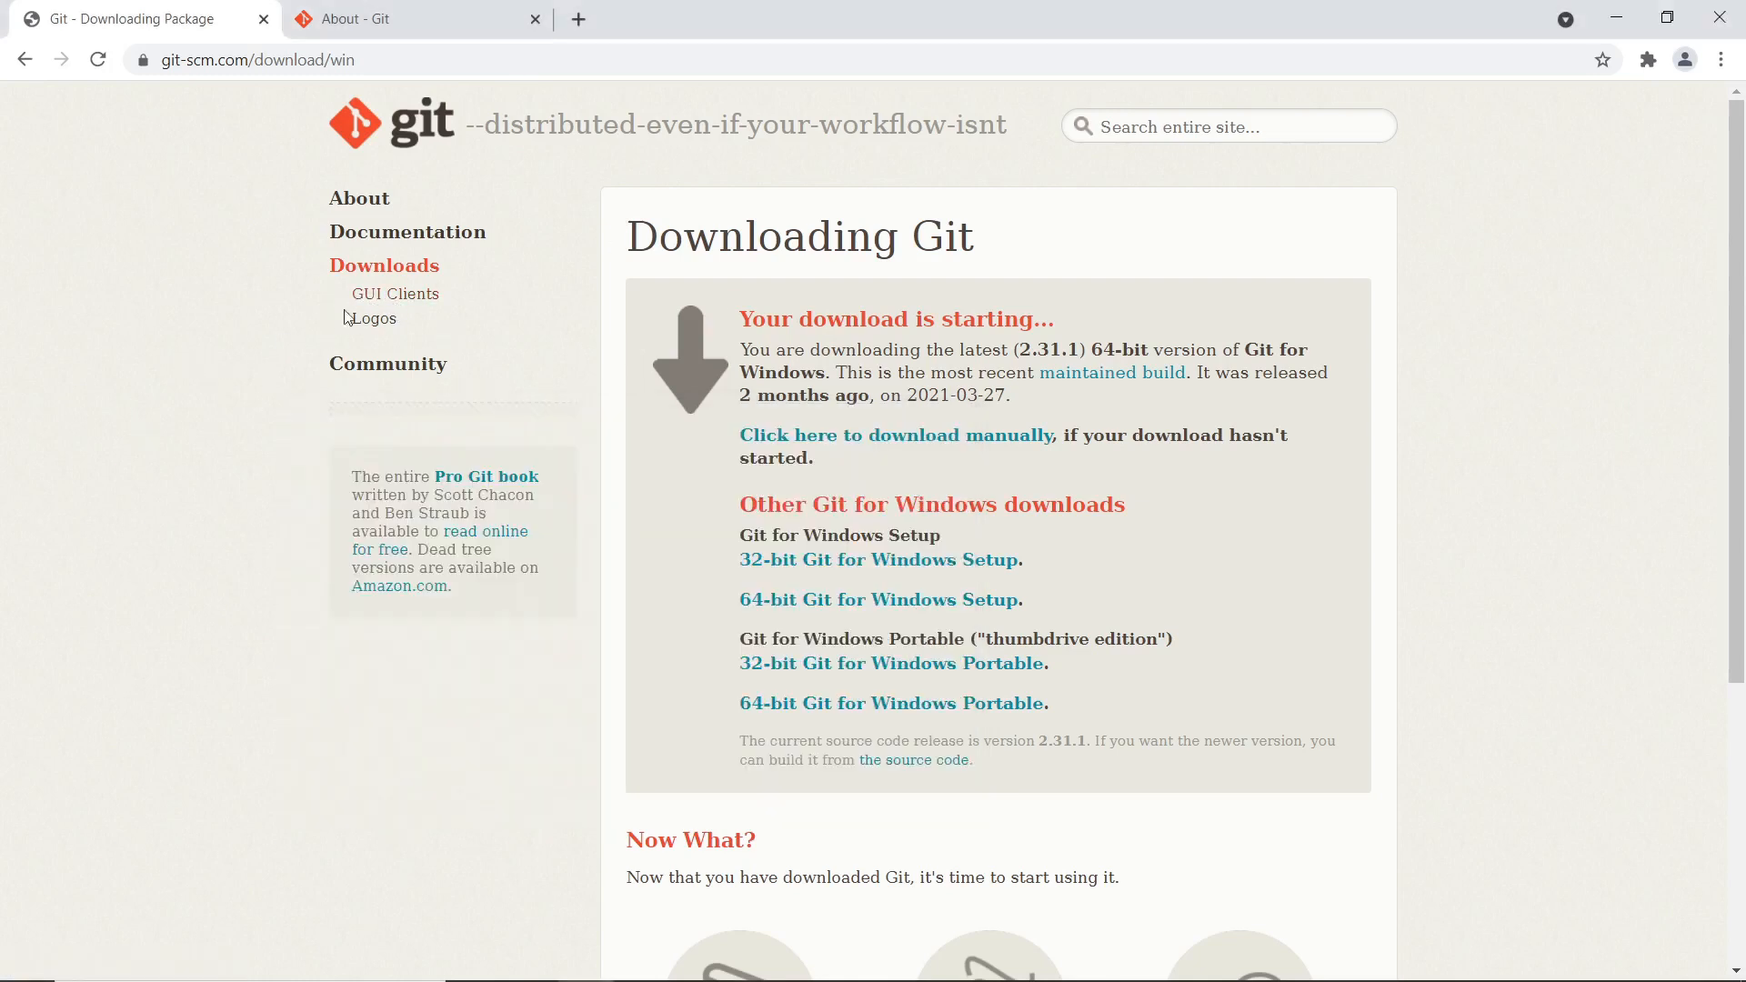
Browse Git's GUI clients list and go to the GitHub Desktop website
{"action": "left_click", "coordinate": [365, 293]}
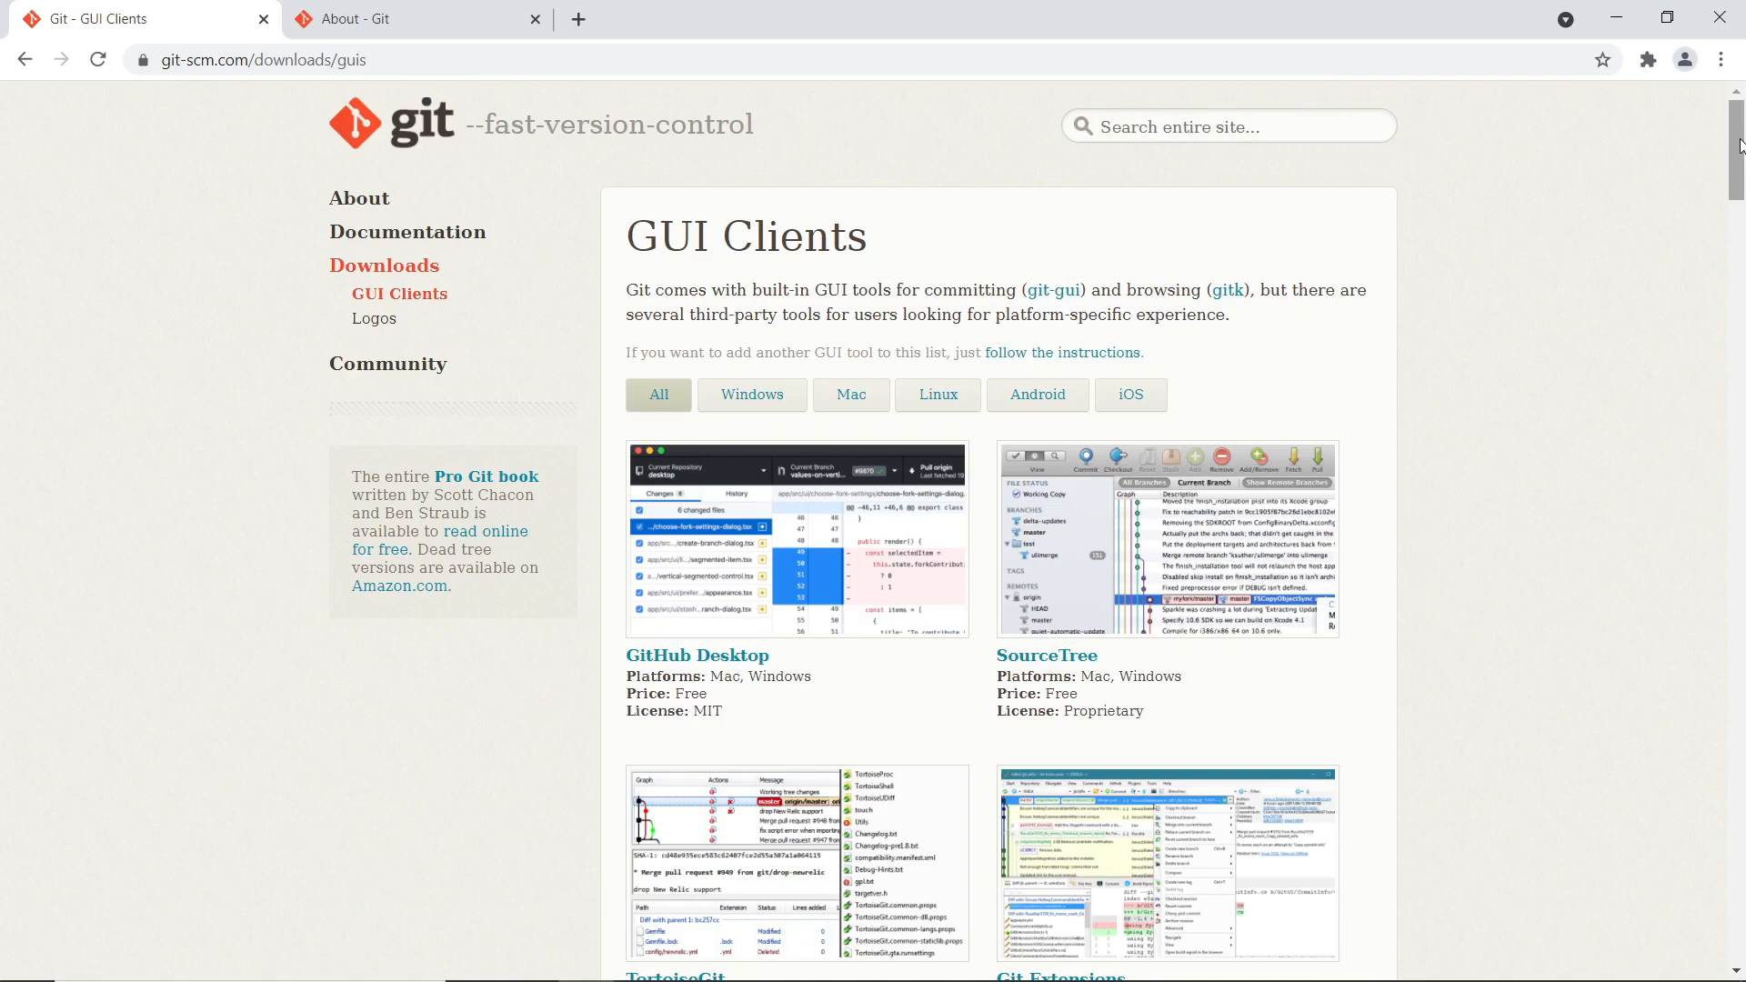
{"action": "left_click_drag", "start_coordinate": [1740, 145], "coordinate": [1737, 197]}
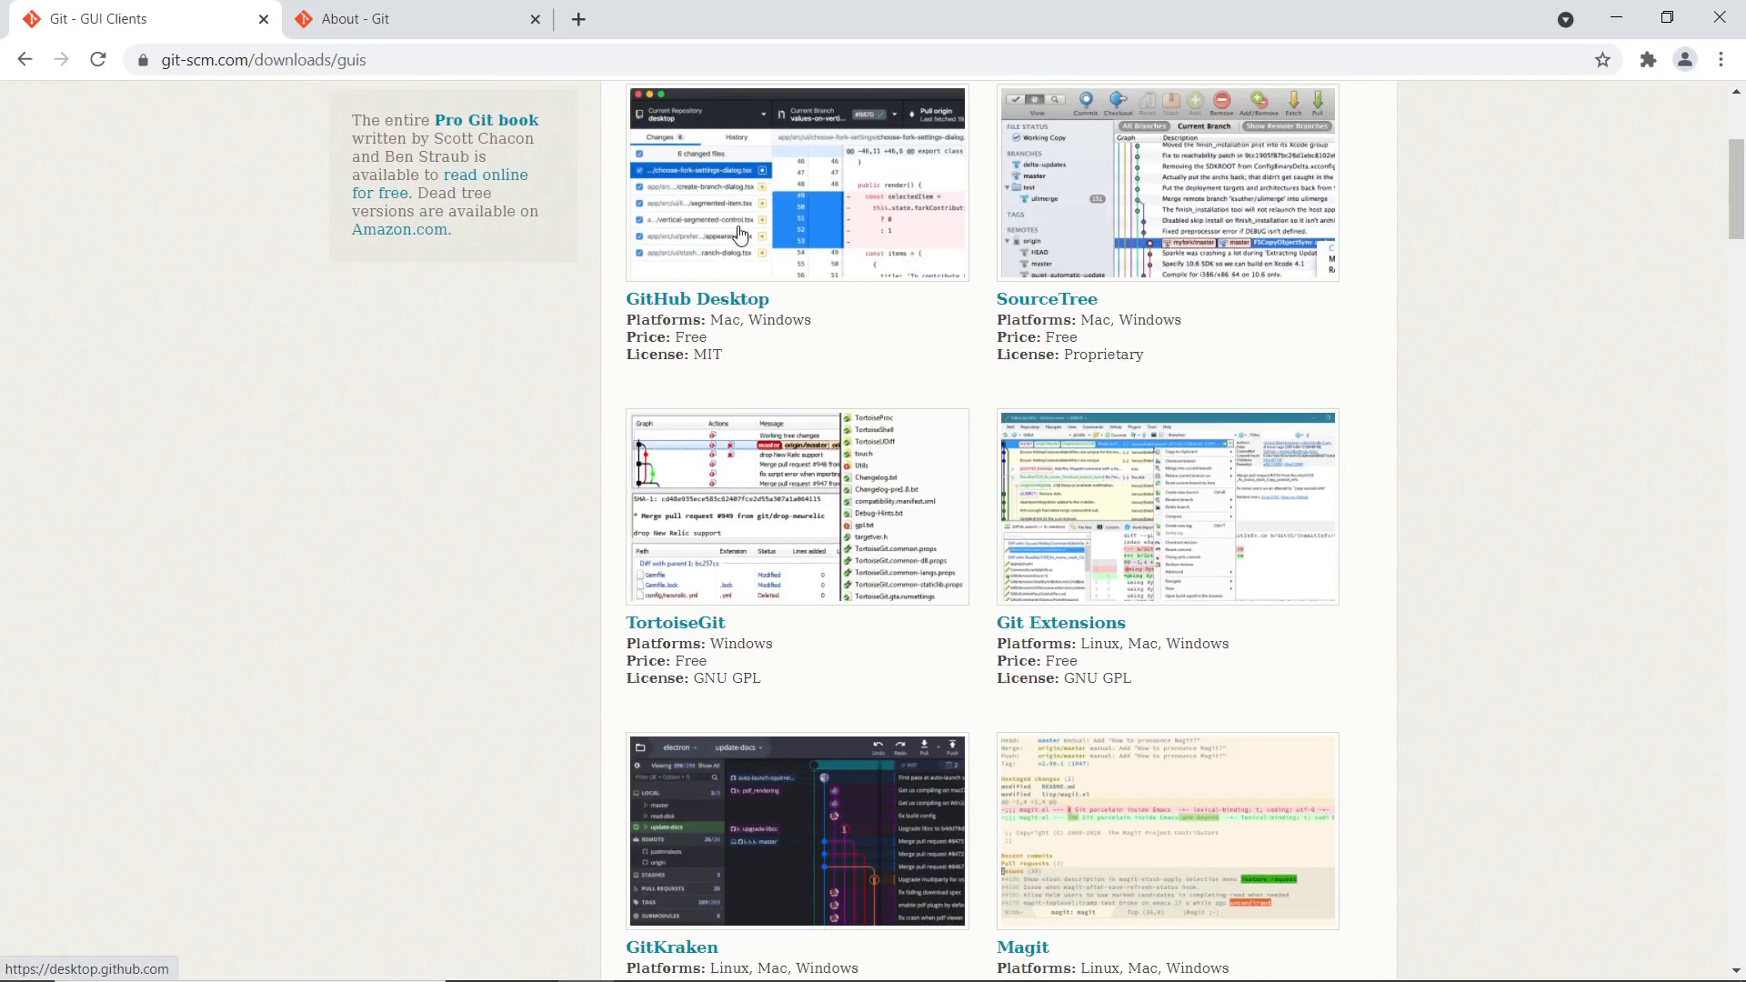
{"action": "scroll", "coordinate": [748, 231], "scroll_direction": "up", "scroll_amount": 4}
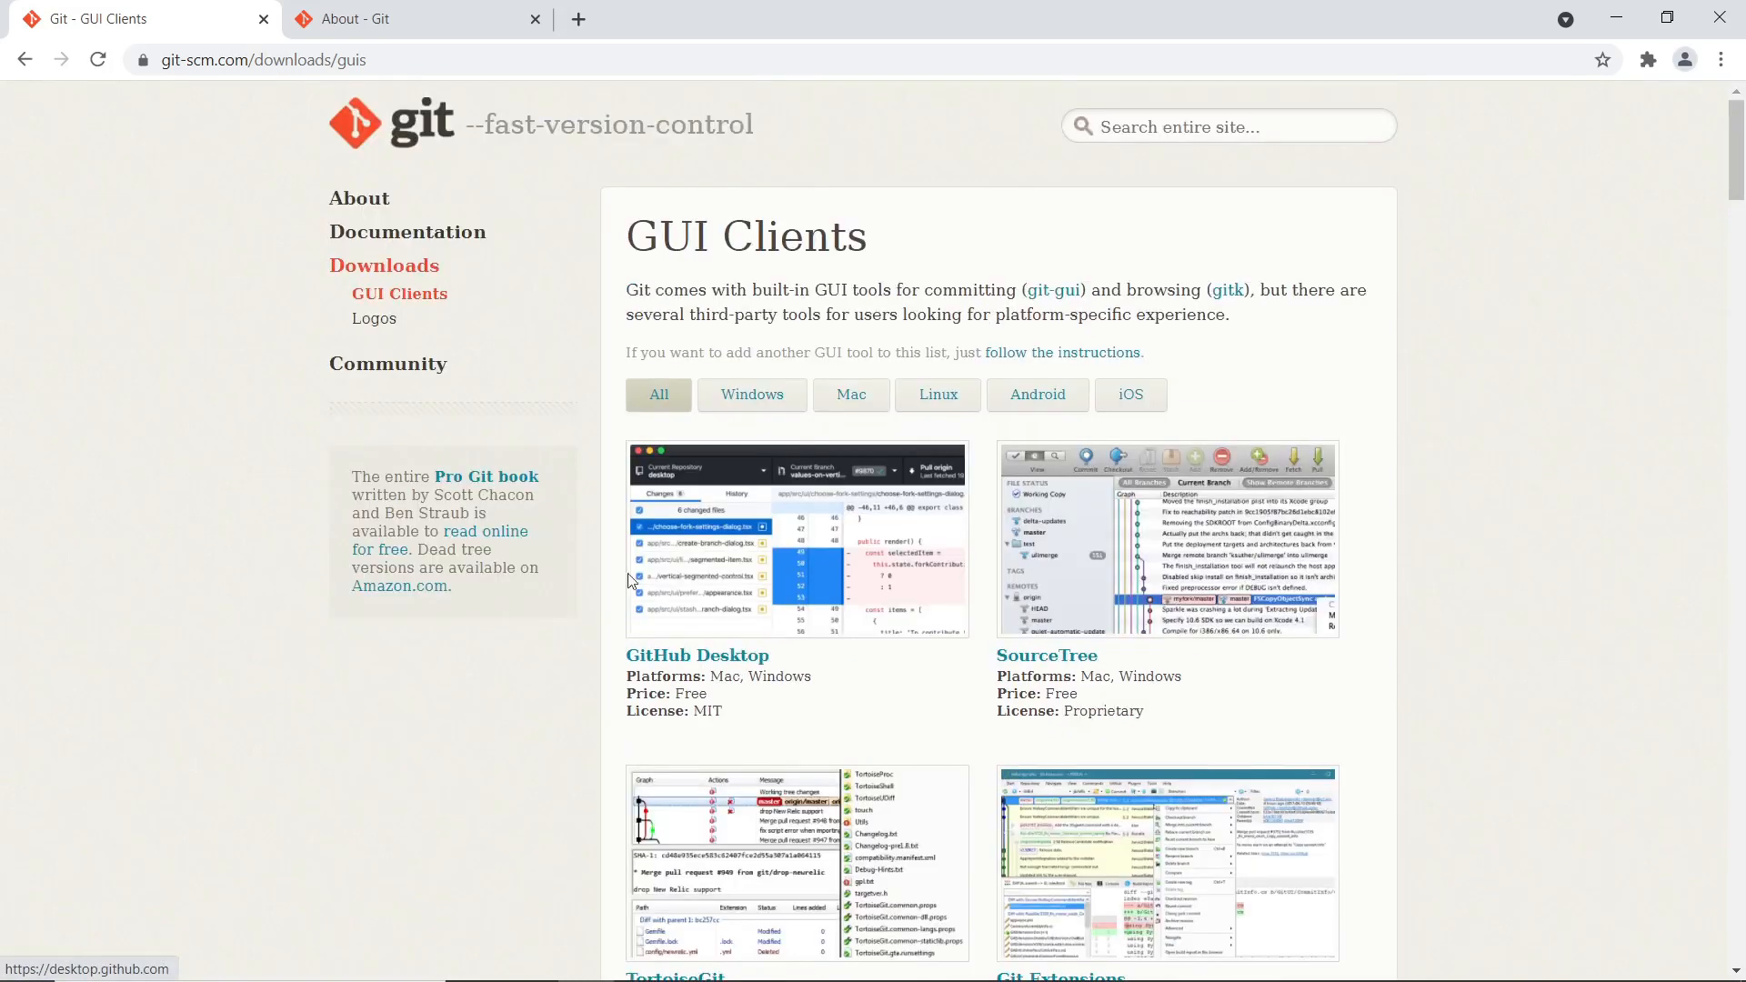
{"action": "left_click", "coordinate": [665, 661]}
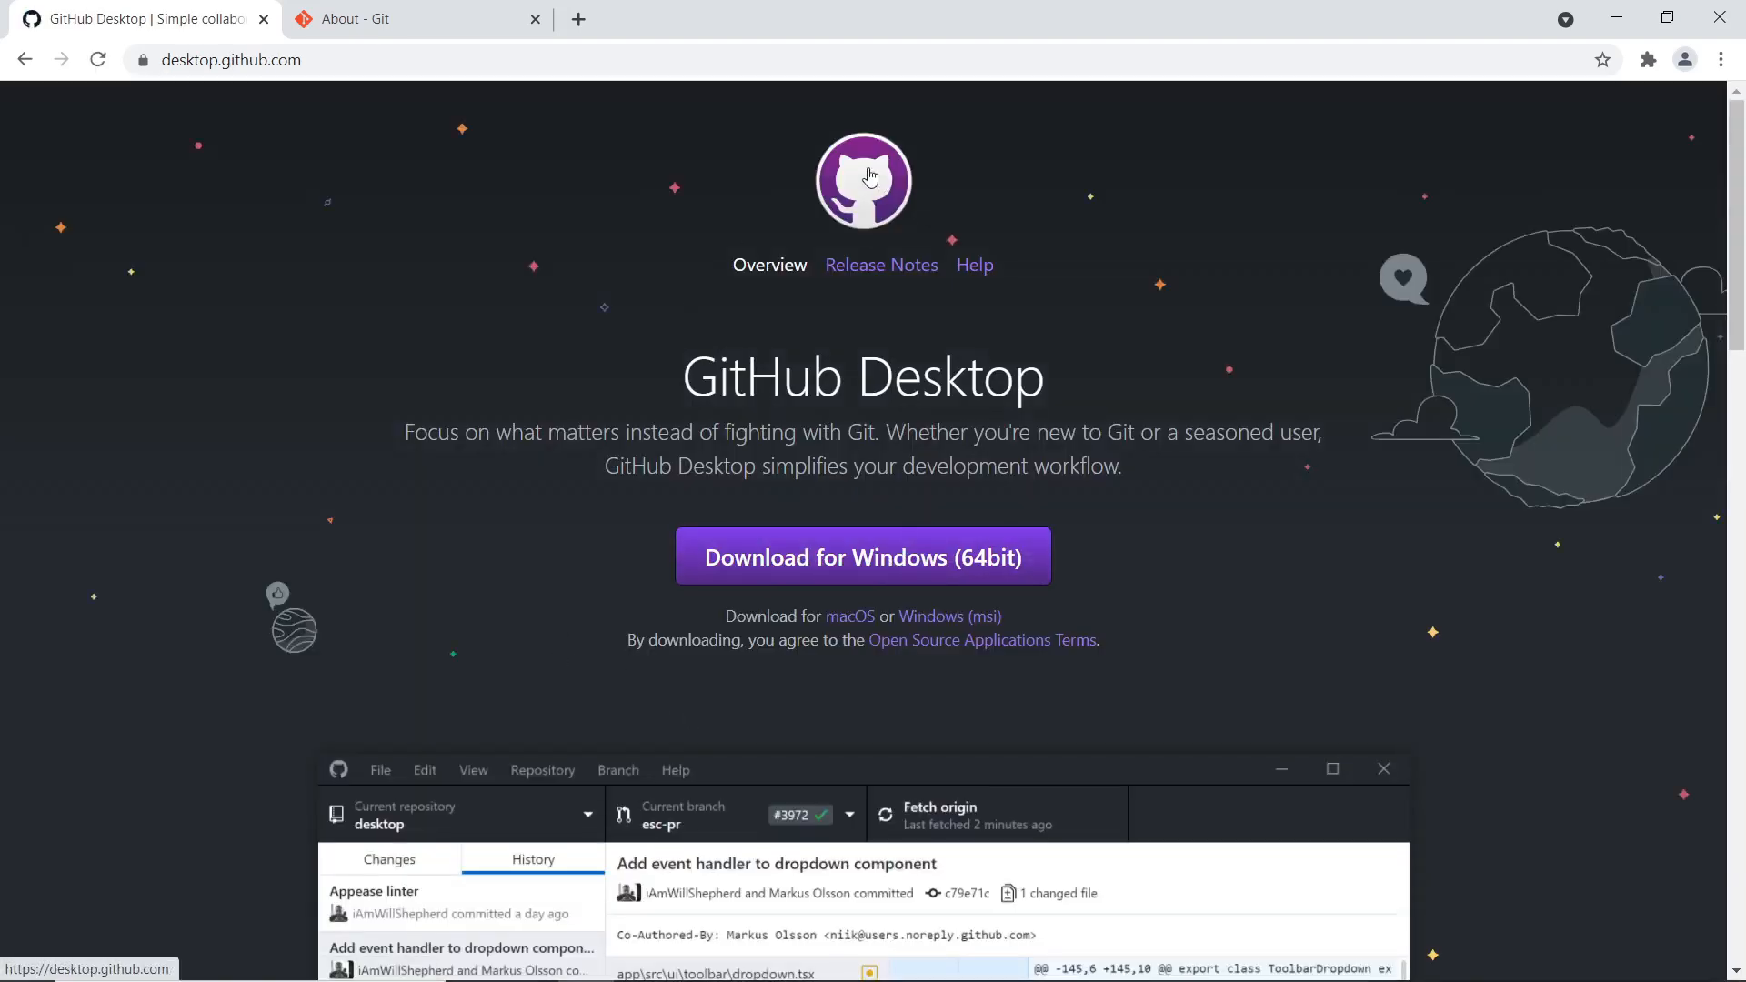
Download GitHub Desktop for 64-bit Windows and run its installer
{"action": "scroll", "coordinate": [623, 345], "scroll_direction": "down", "scroll_amount": 1}
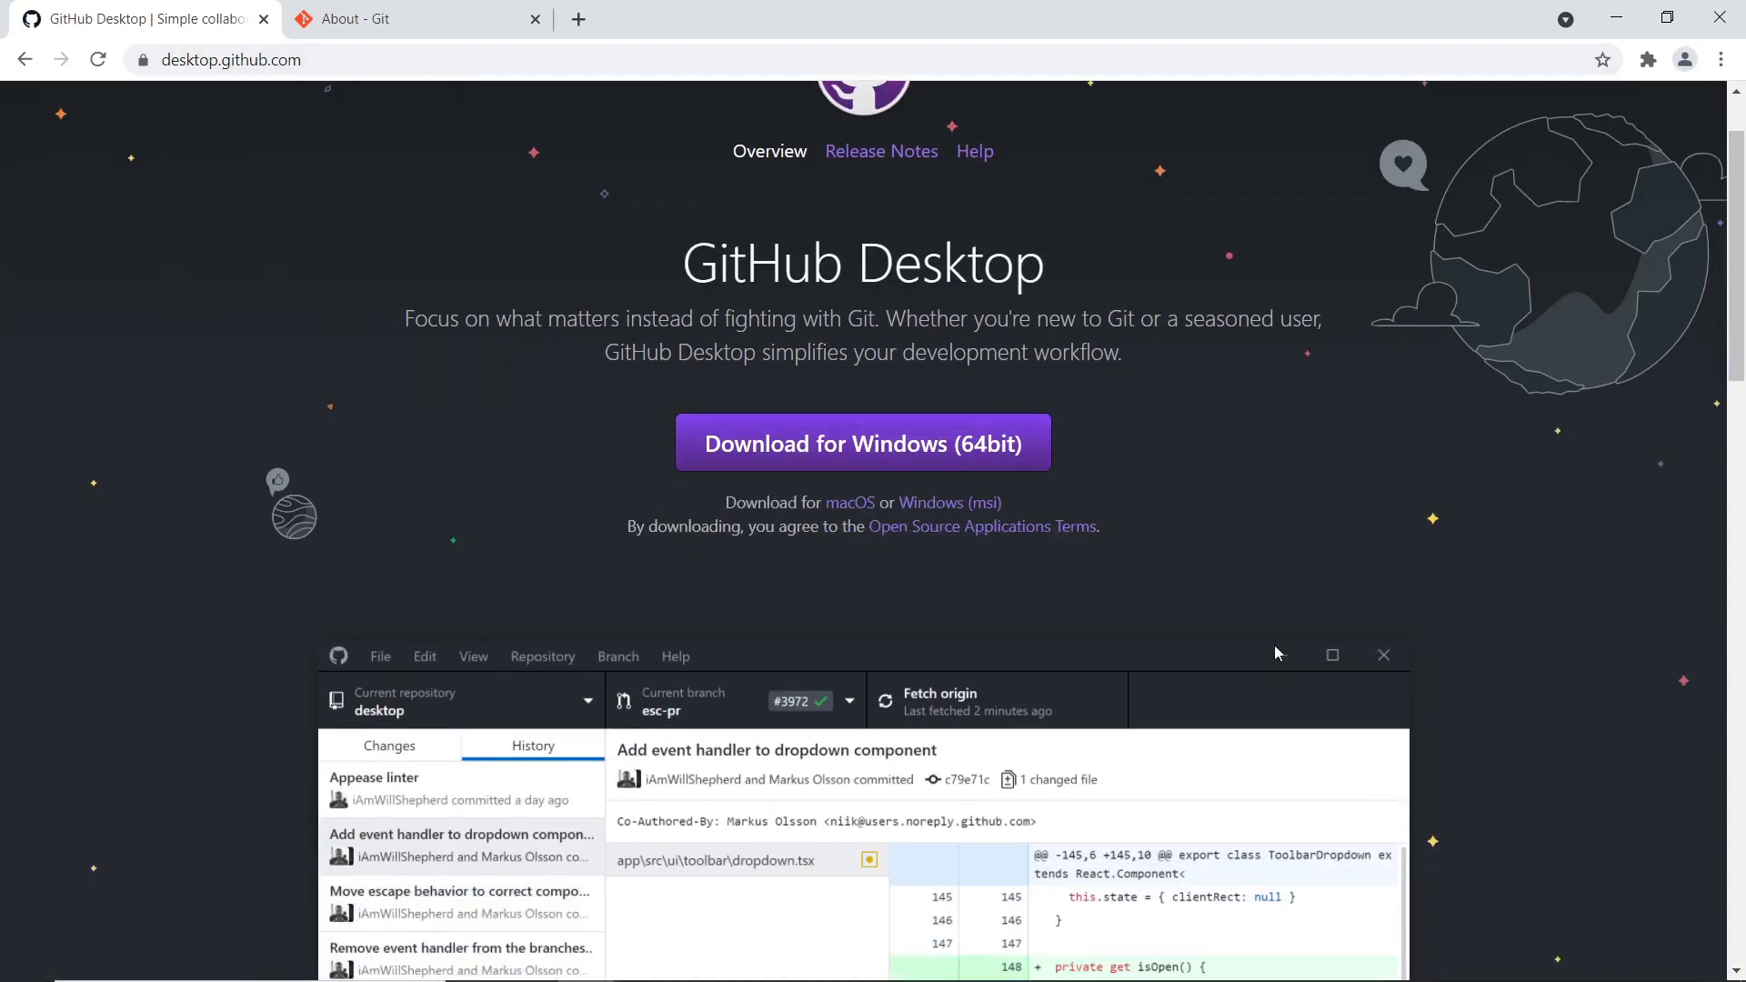
{"action": "scroll", "coordinate": [429, 388], "scroll_direction": "down", "scroll_amount": 1}
{"action": "scroll", "coordinate": [1005, 504], "scroll_direction": "up", "scroll_amount": 2}
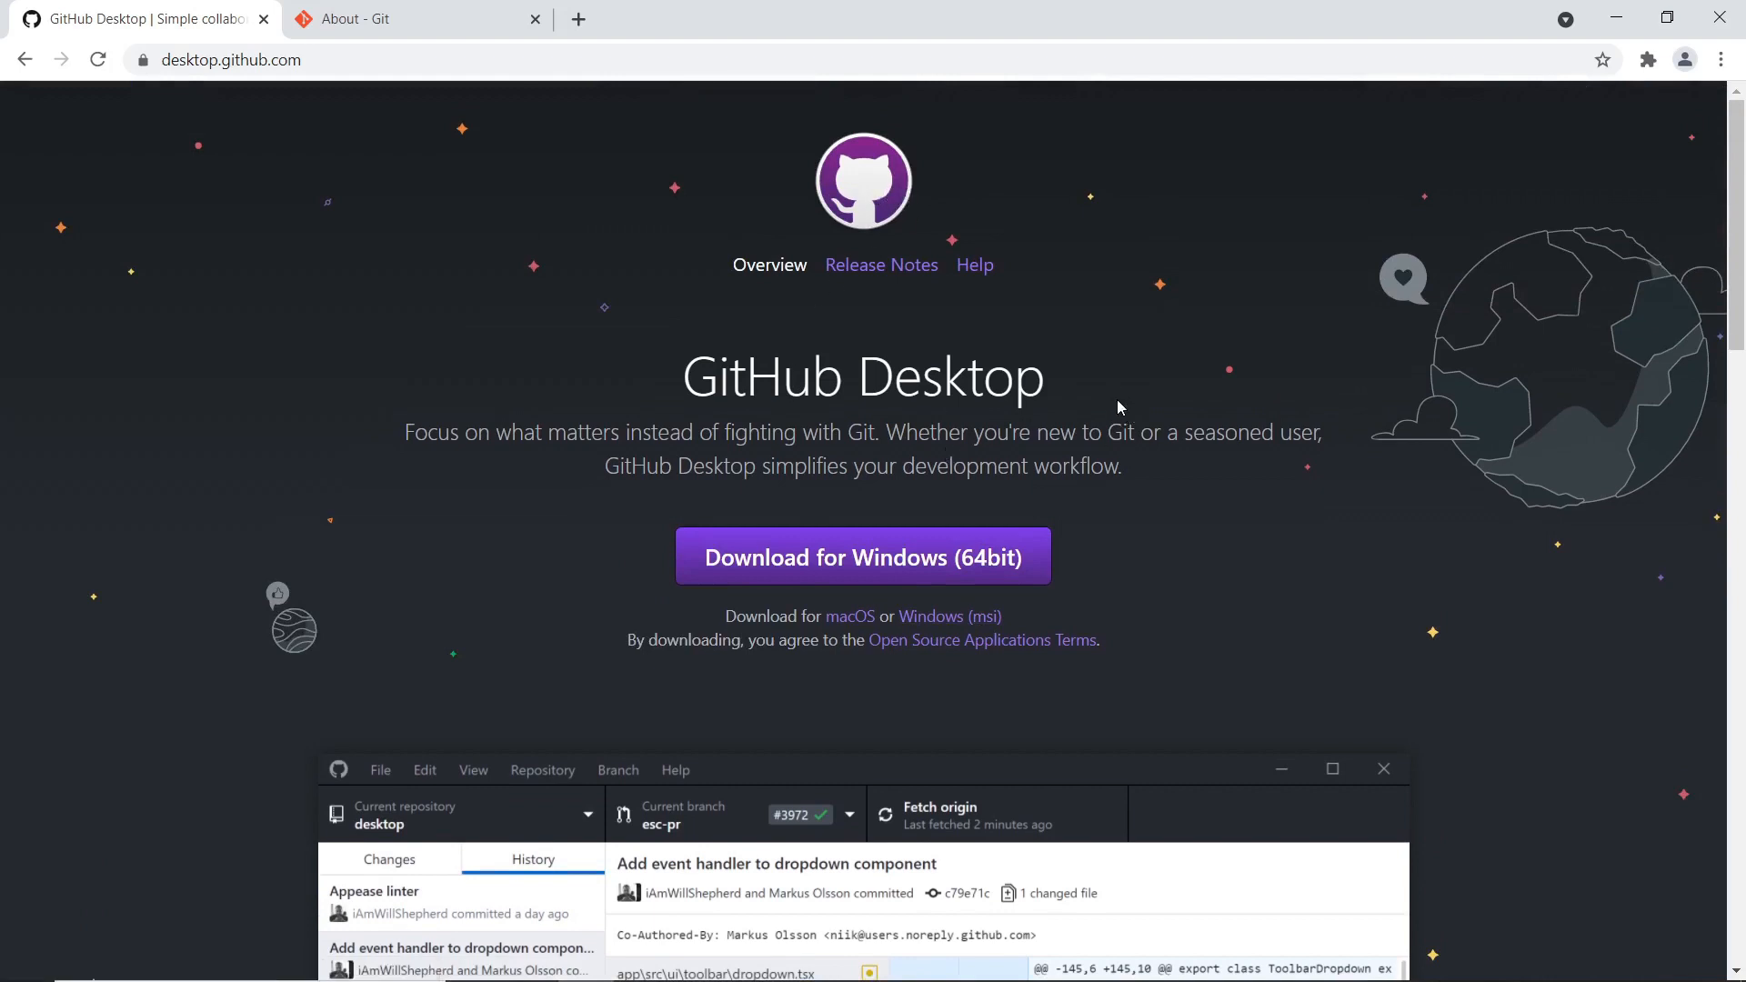
{"action": "scroll", "coordinate": [727, 454], "scroll_direction": "down", "scroll_amount": 6}
{"action": "scroll", "coordinate": [664, 691], "scroll_direction": "up", "scroll_amount": 6}
{"action": "left_click", "coordinate": [864, 557]}
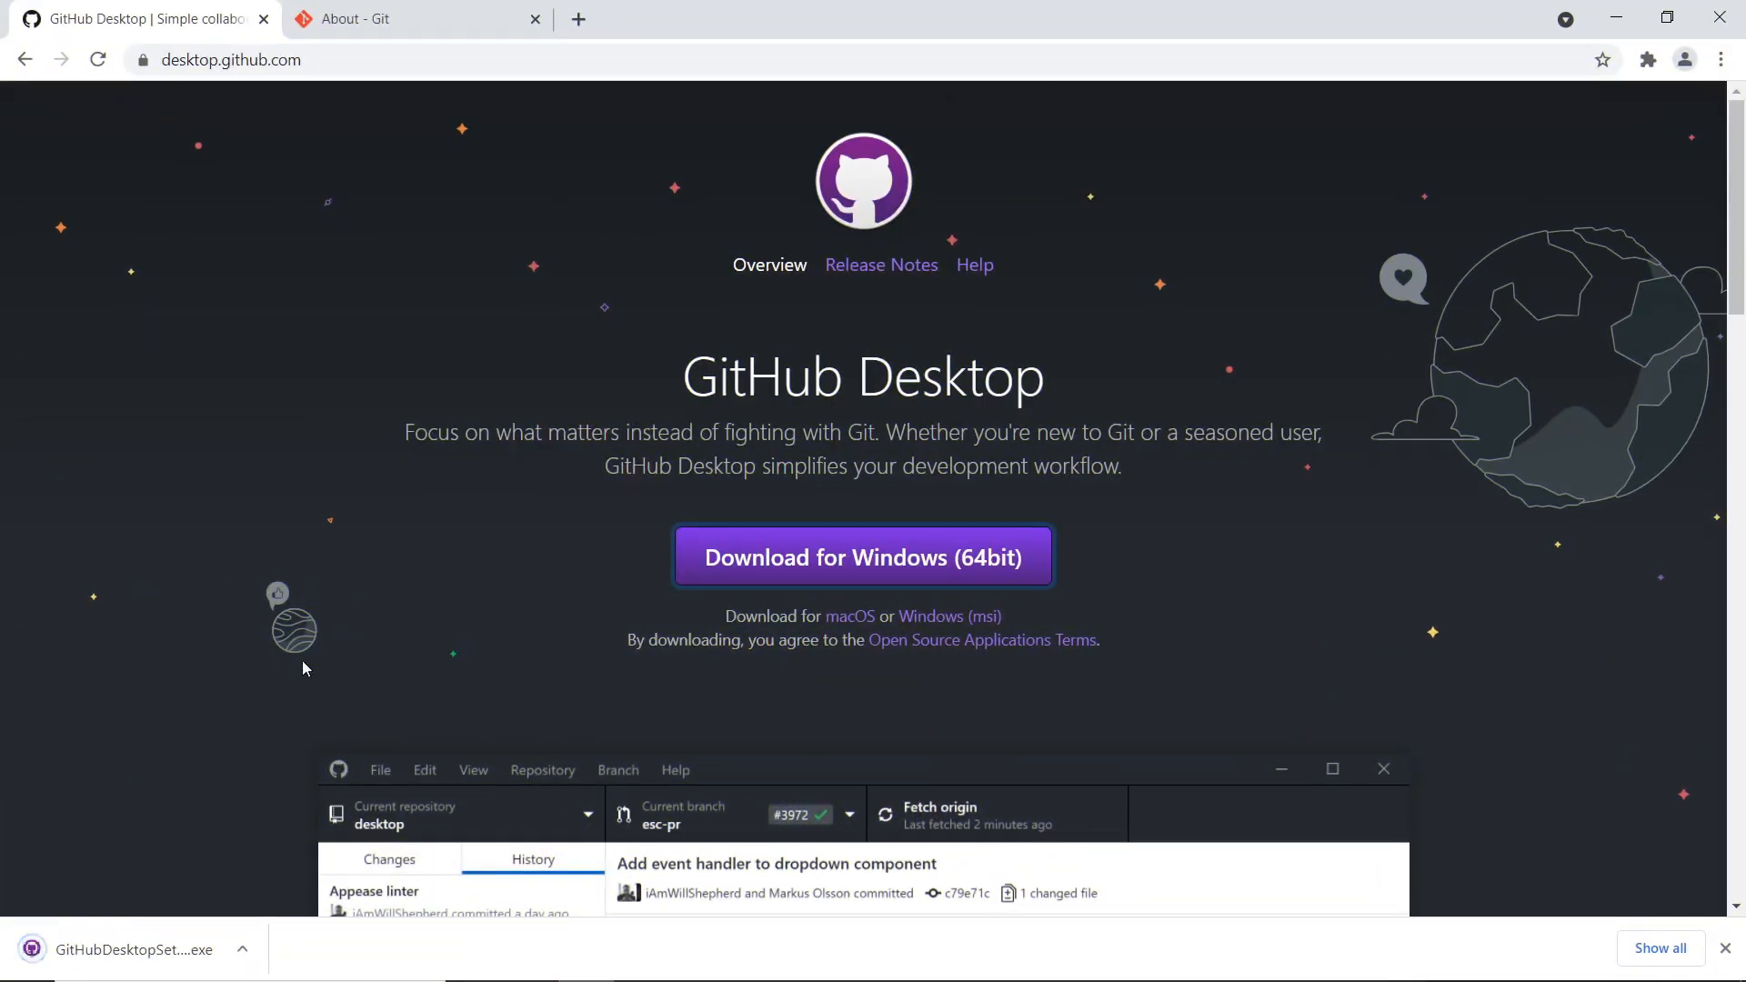
{"action": "left_click", "coordinate": [133, 949]}
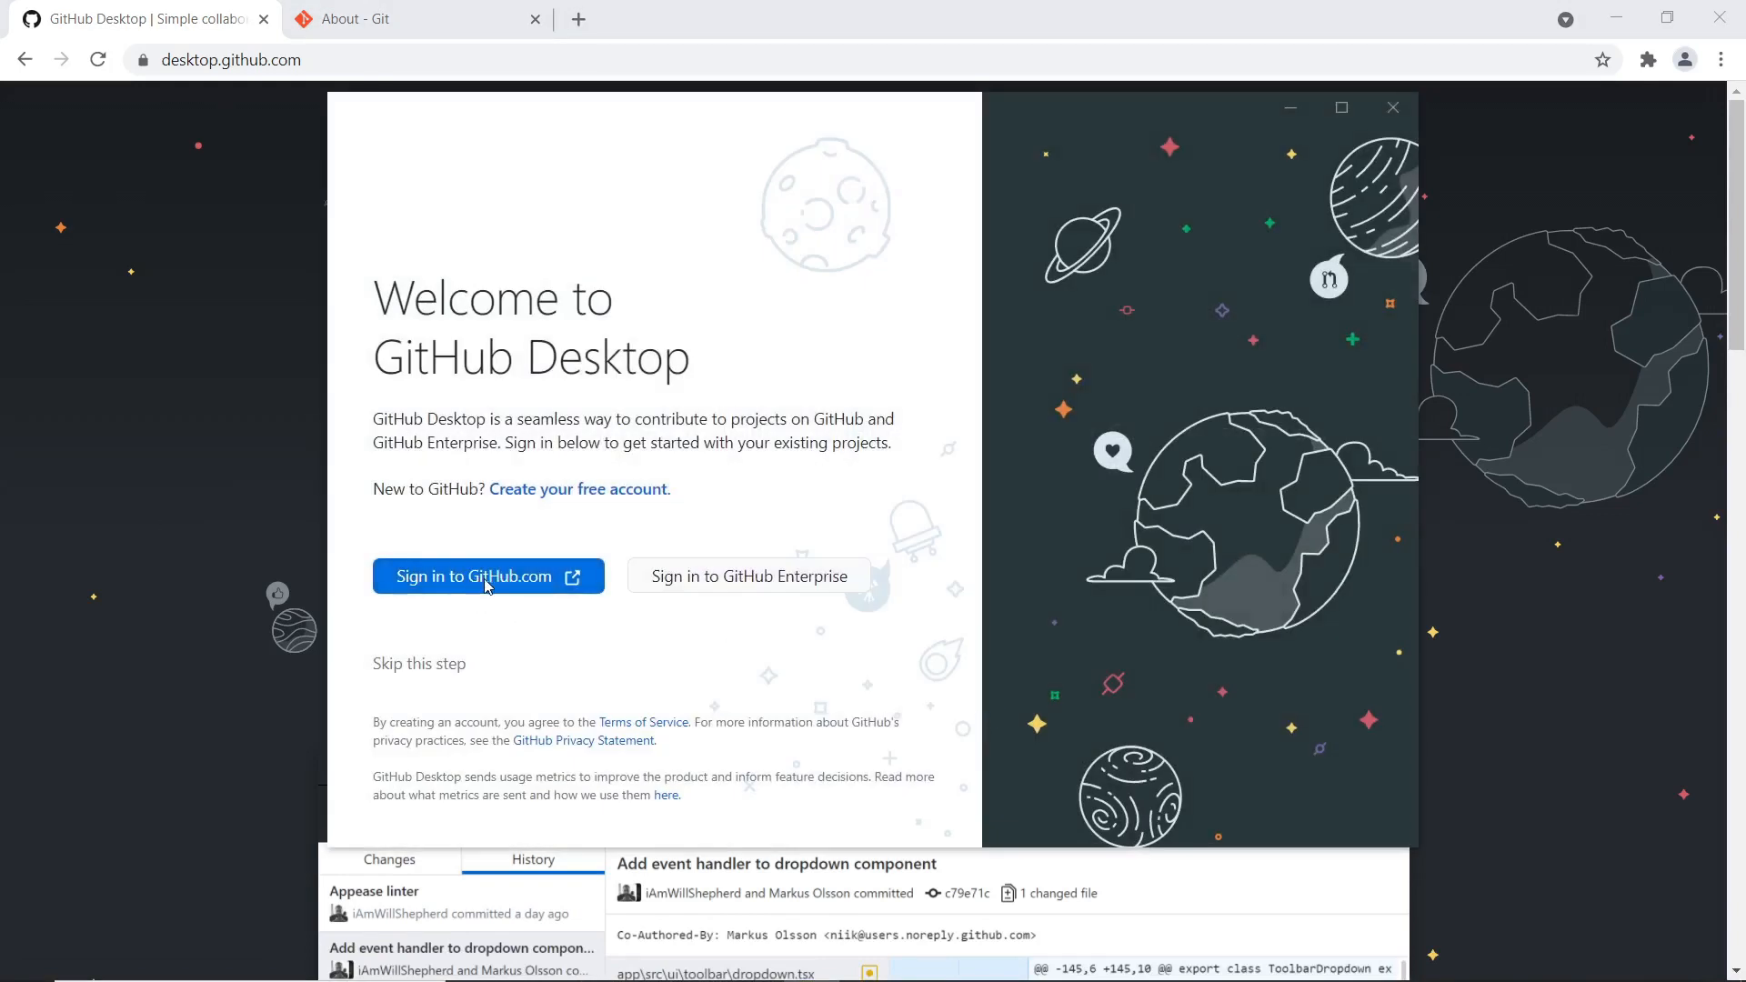
Start a free GitHub account, entering a username, the email address and a password
{"action": "left_click", "coordinate": [559, 491]}
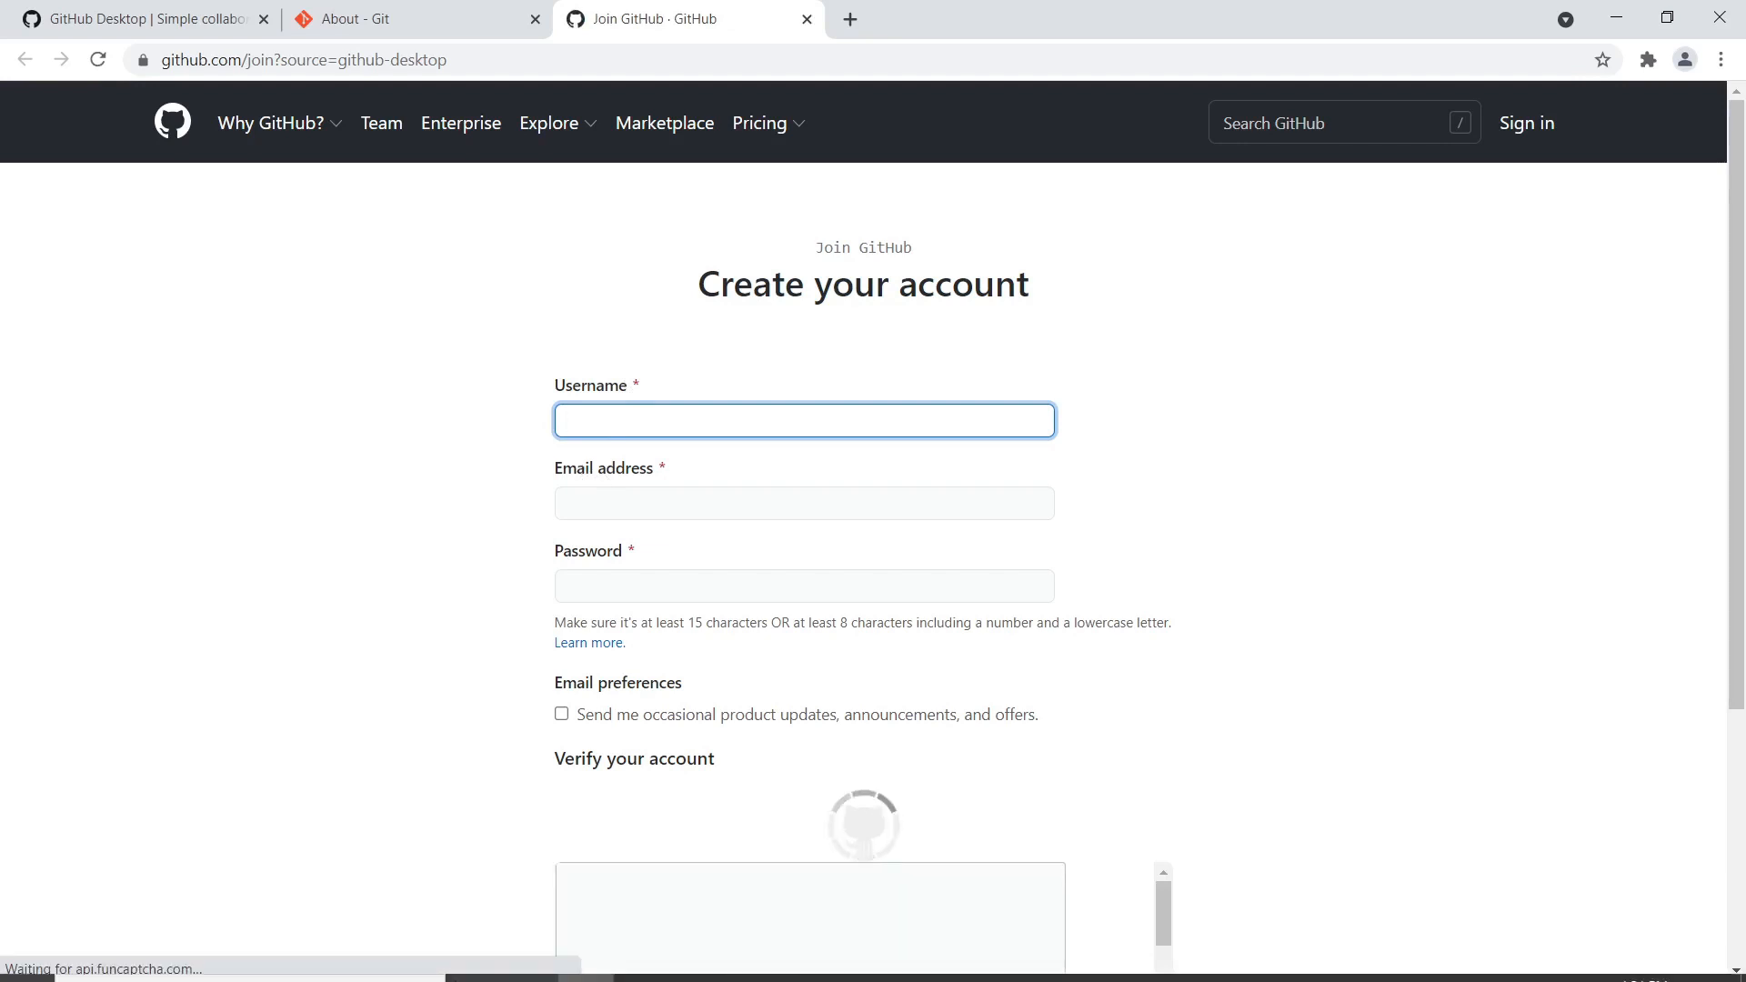
{"action": "mouse_move", "coordinate": [589, 980]}
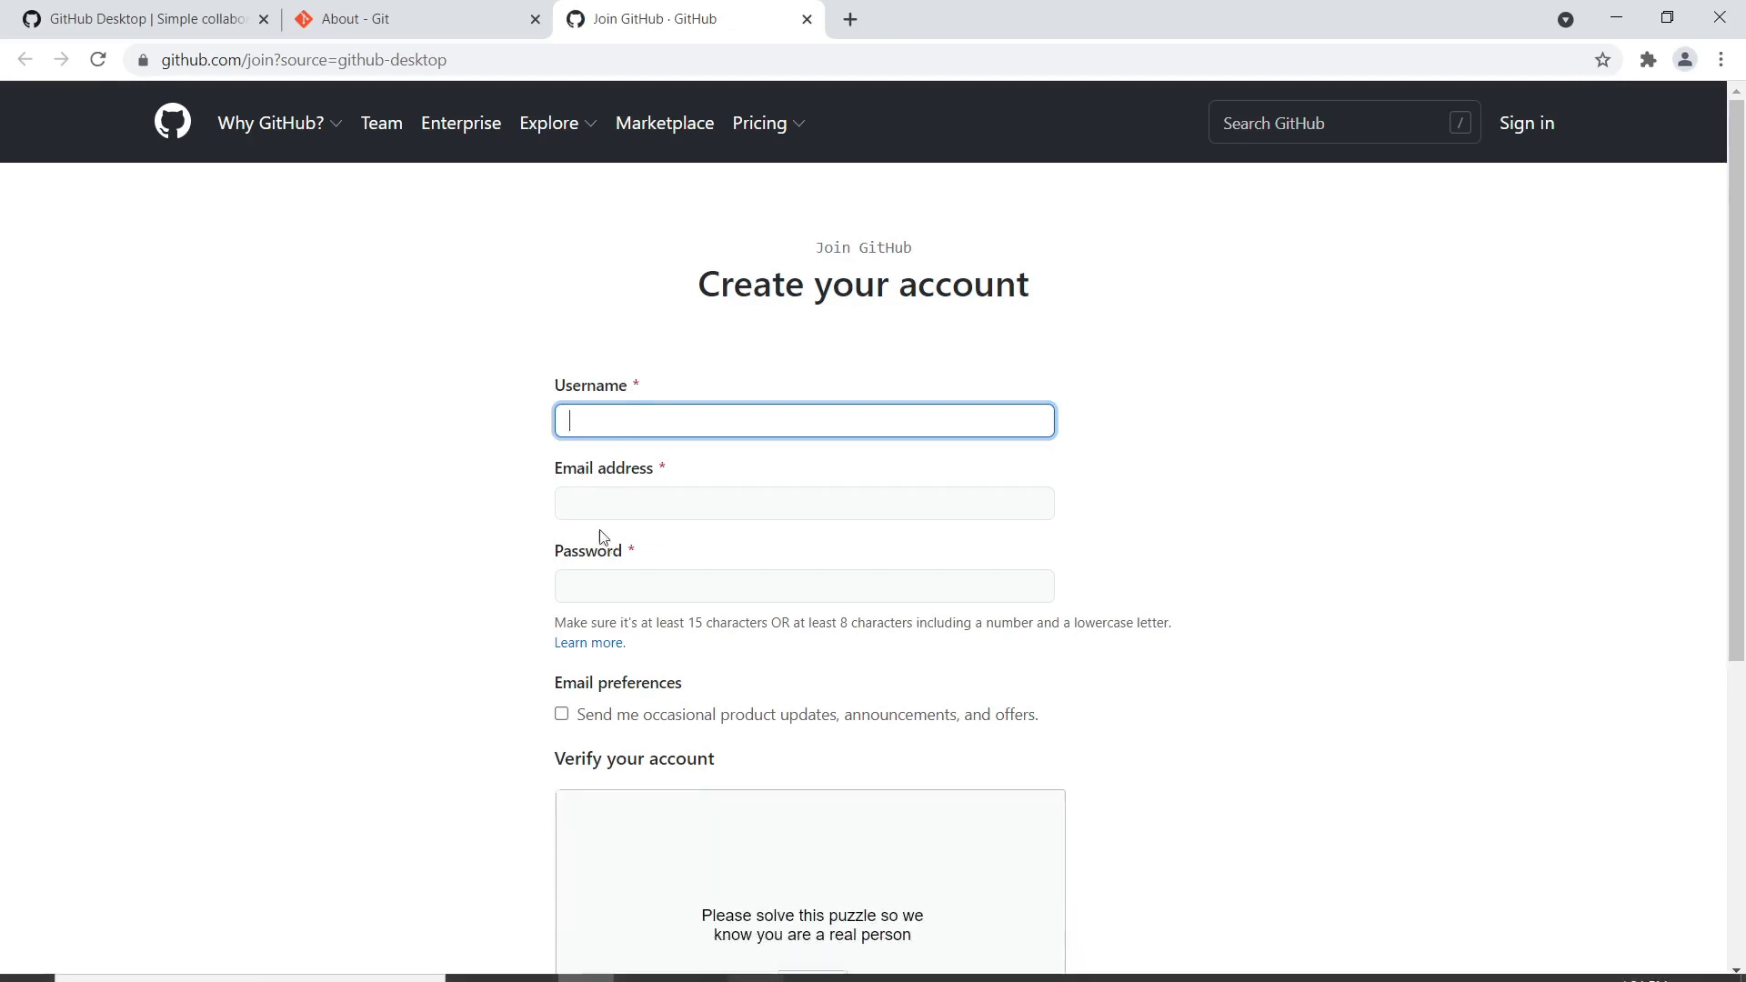
{"action": "left_click", "coordinate": [650, 412]}
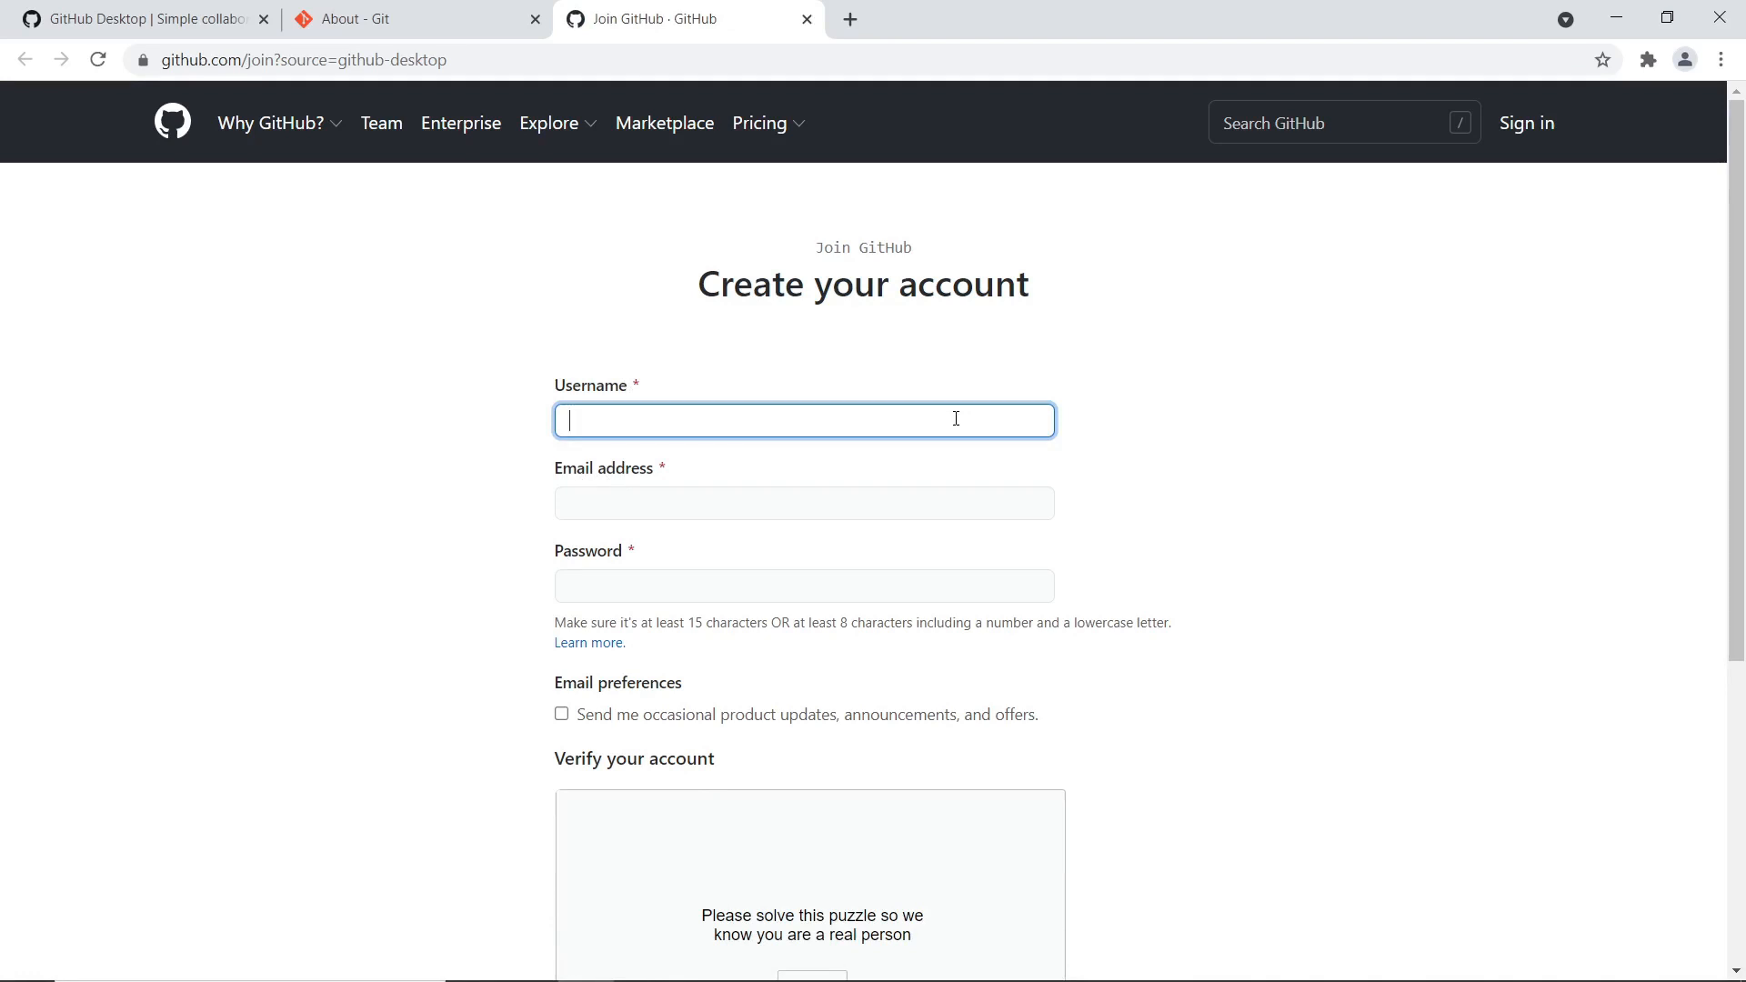
{"action": "type", "text": "curiousrocketeer"}
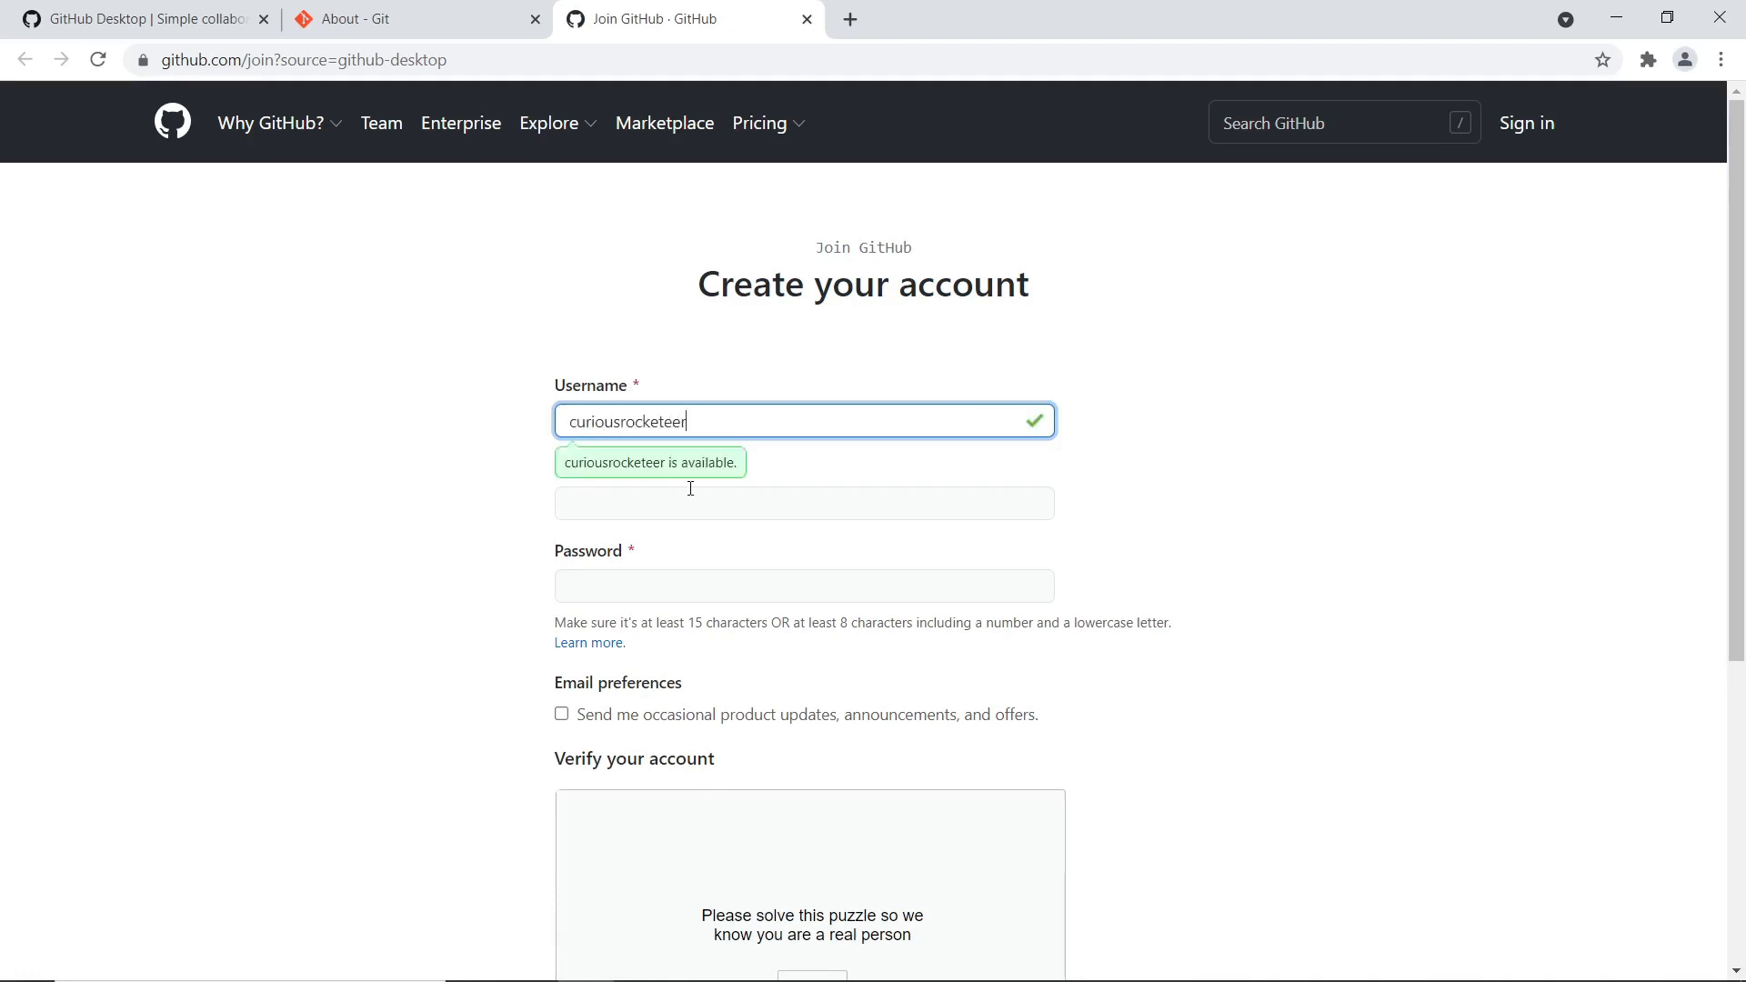
{"action": "left_click", "coordinate": [690, 491]}
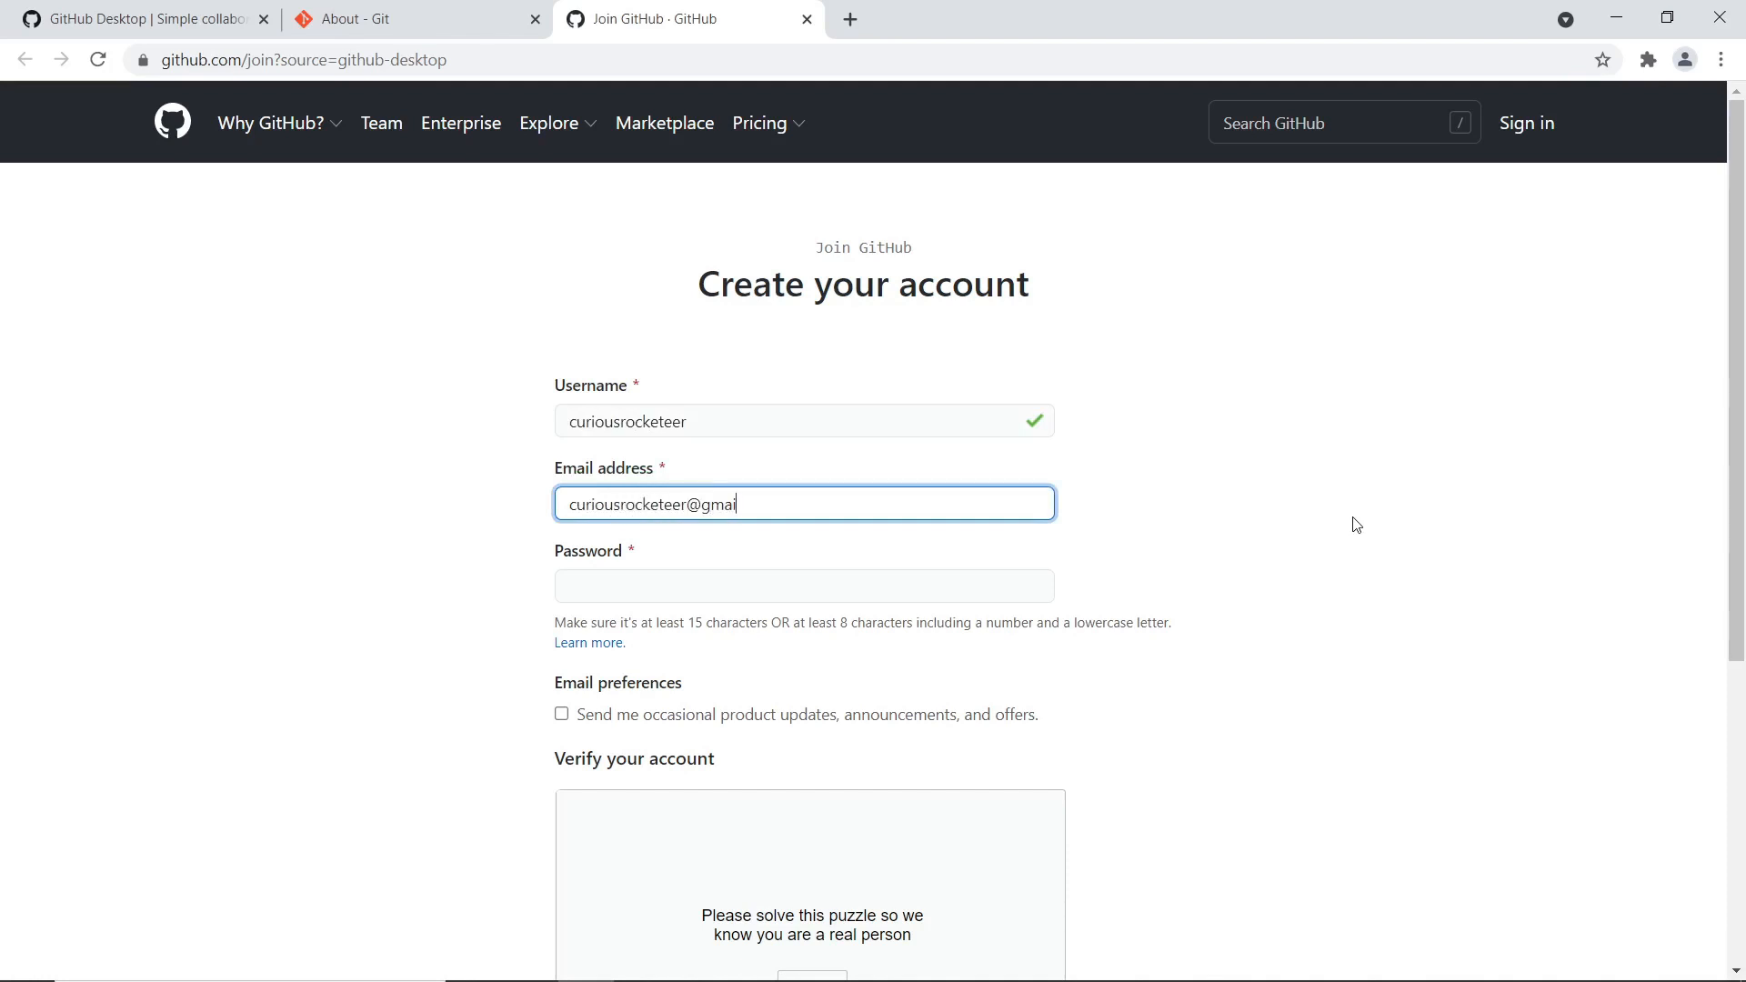
{"action": "key", "text": "Tab"}
{"action": "type", "text": "••••••••"}
{"action": "scroll", "coordinate": [1286, 629], "scroll_direction": "down", "scroll_amount": 2}
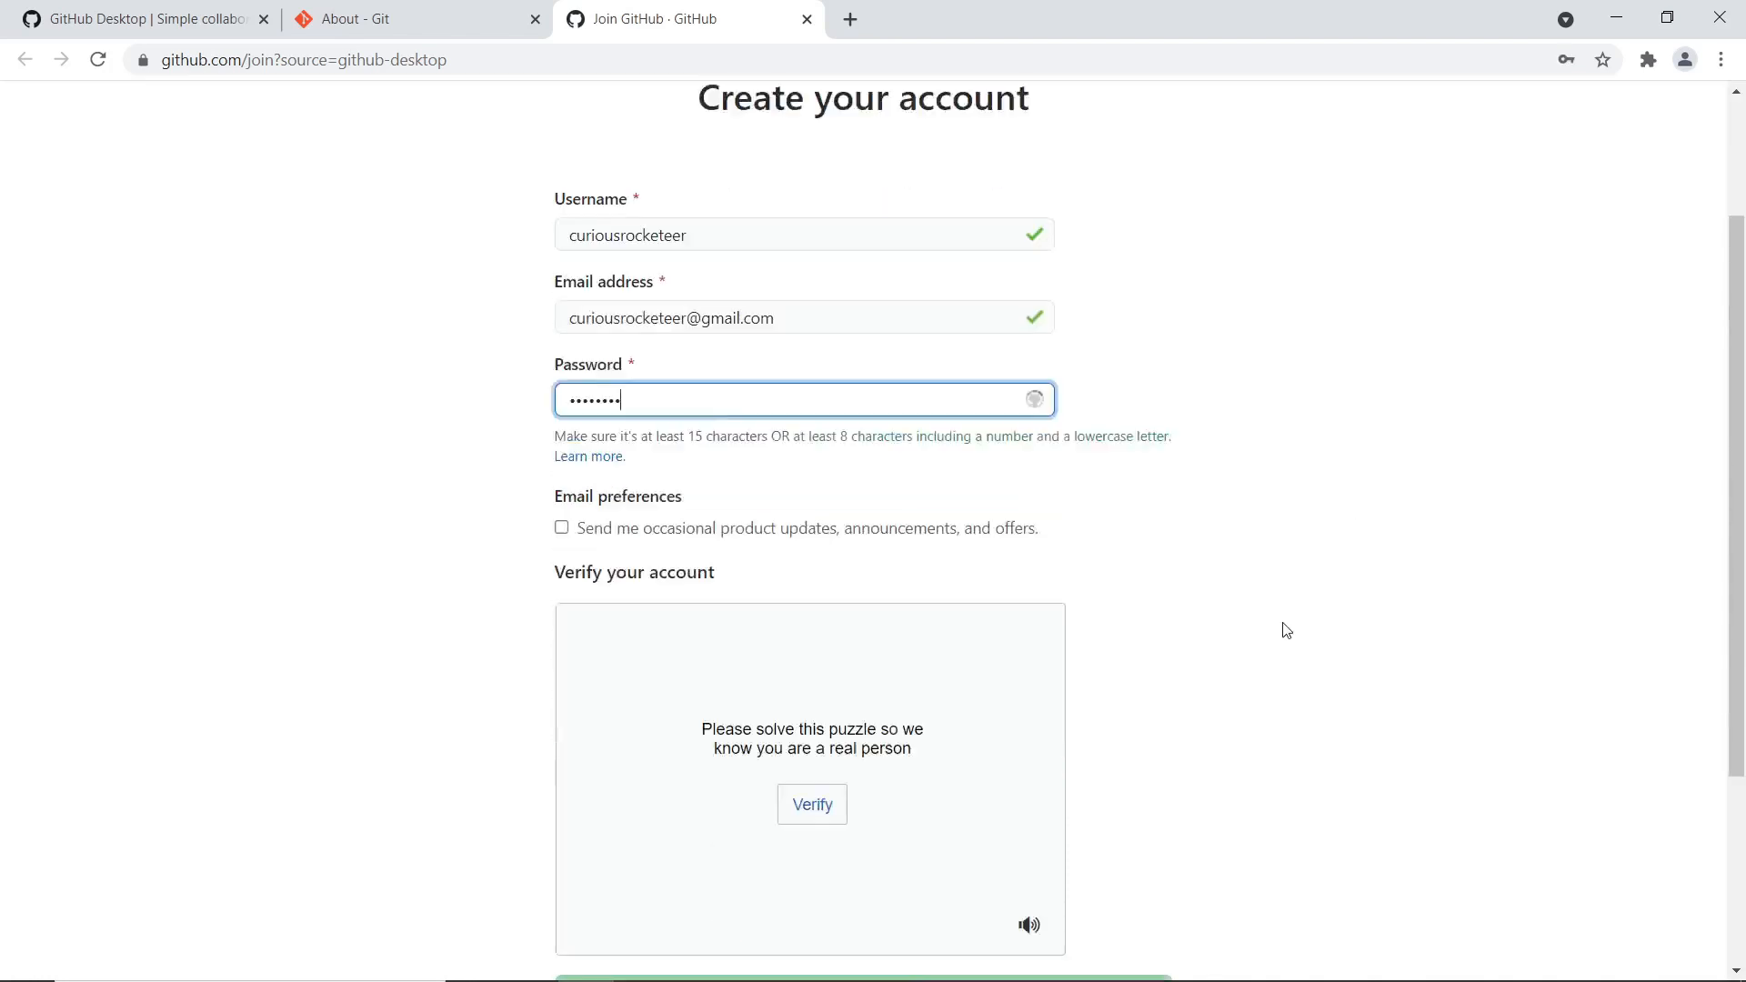
{"action": "type", "text": "••"}
{"action": "scroll", "coordinate": [1356, 568], "scroll_direction": "down", "scroll_amount": 4}
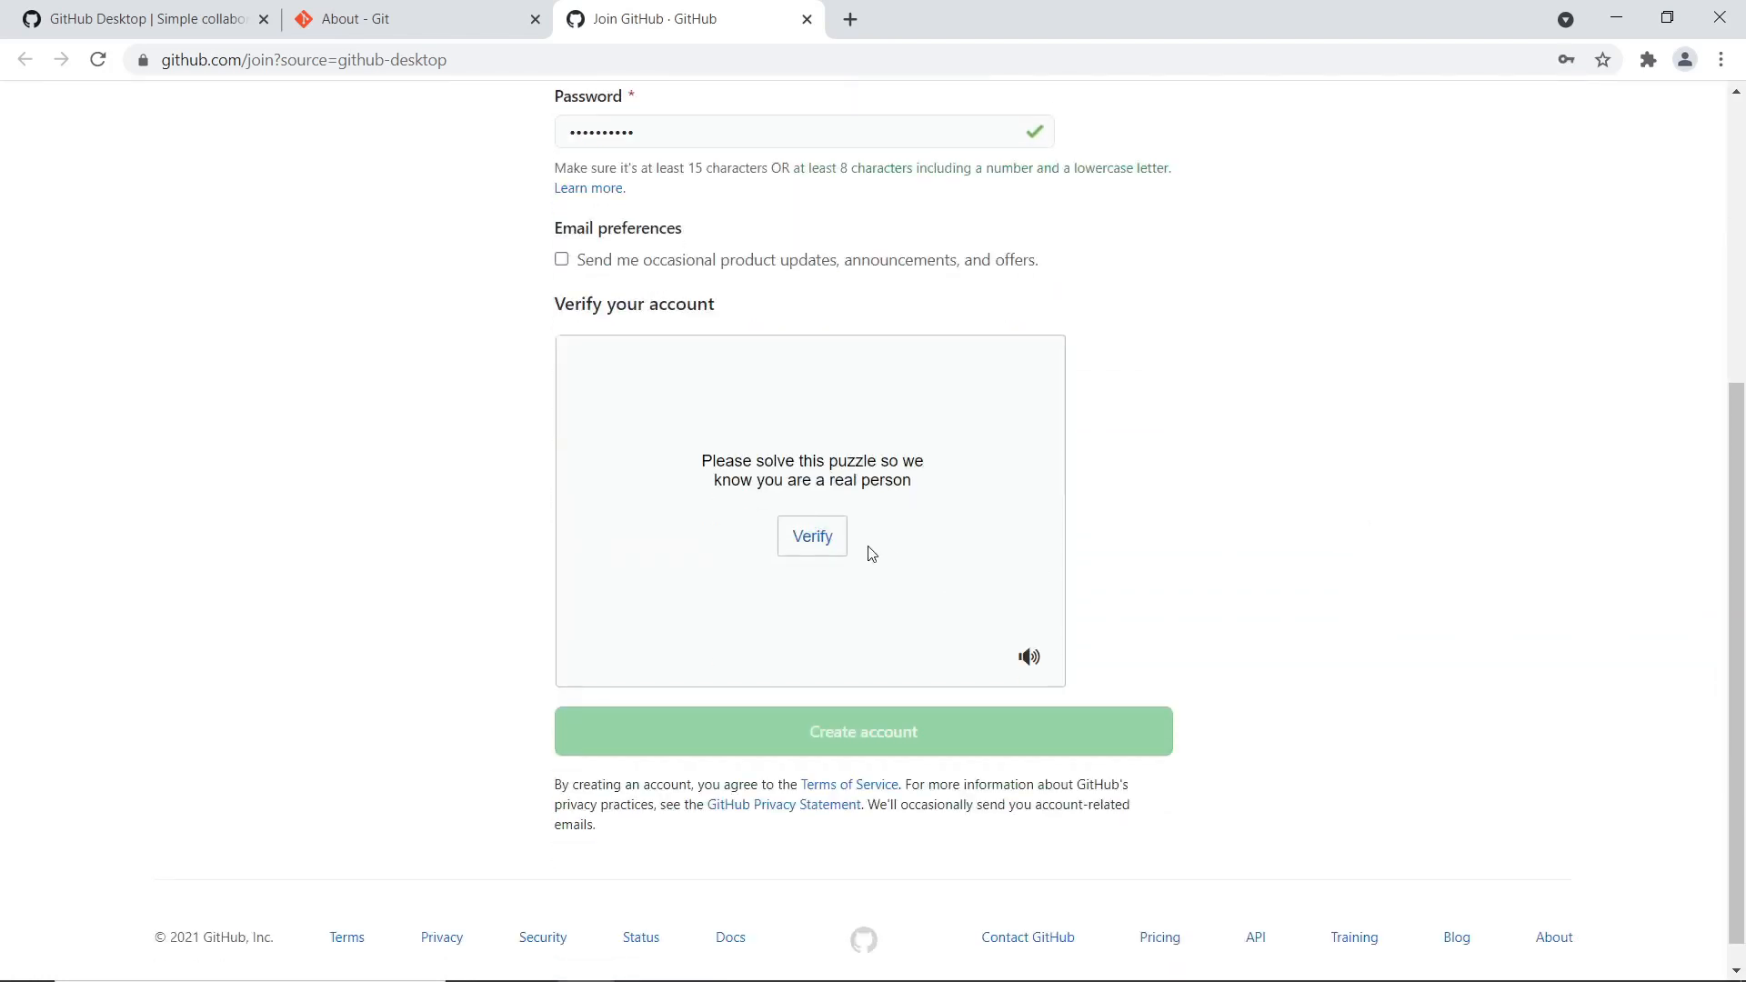
Solve the spiral-galaxy verification puzzle and create the account
{"action": "left_click", "coordinate": [812, 540]}
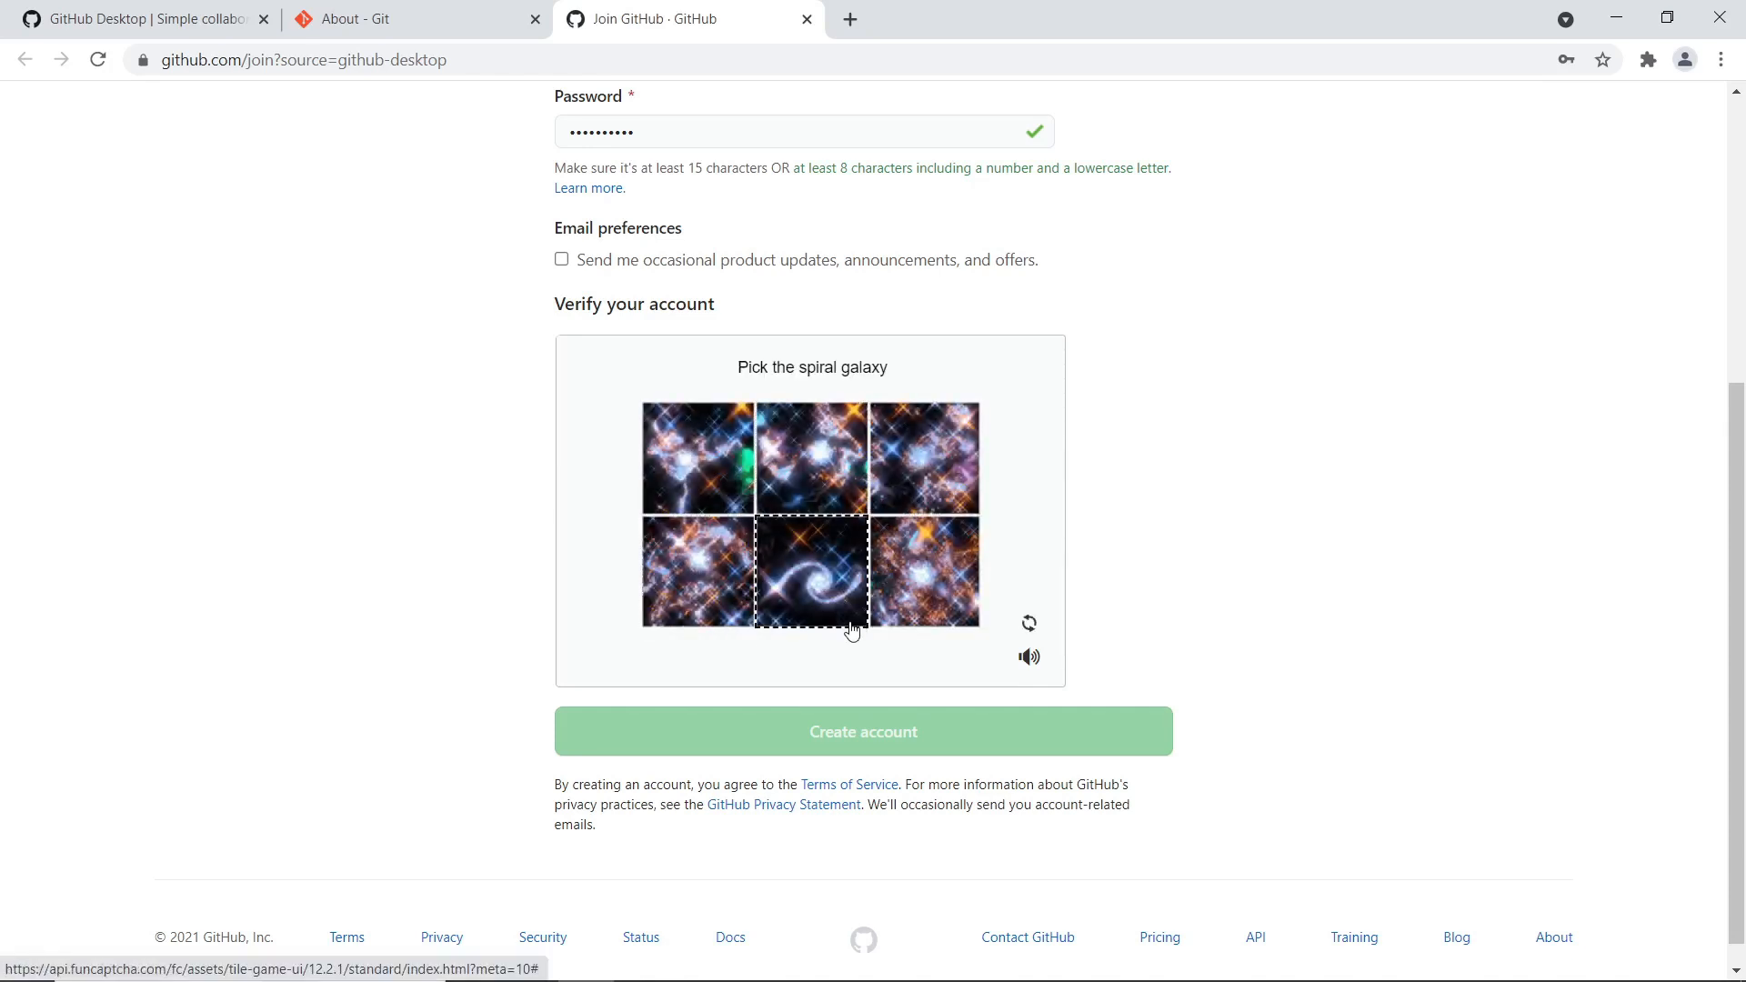
{"action": "left_click", "coordinate": [819, 593]}
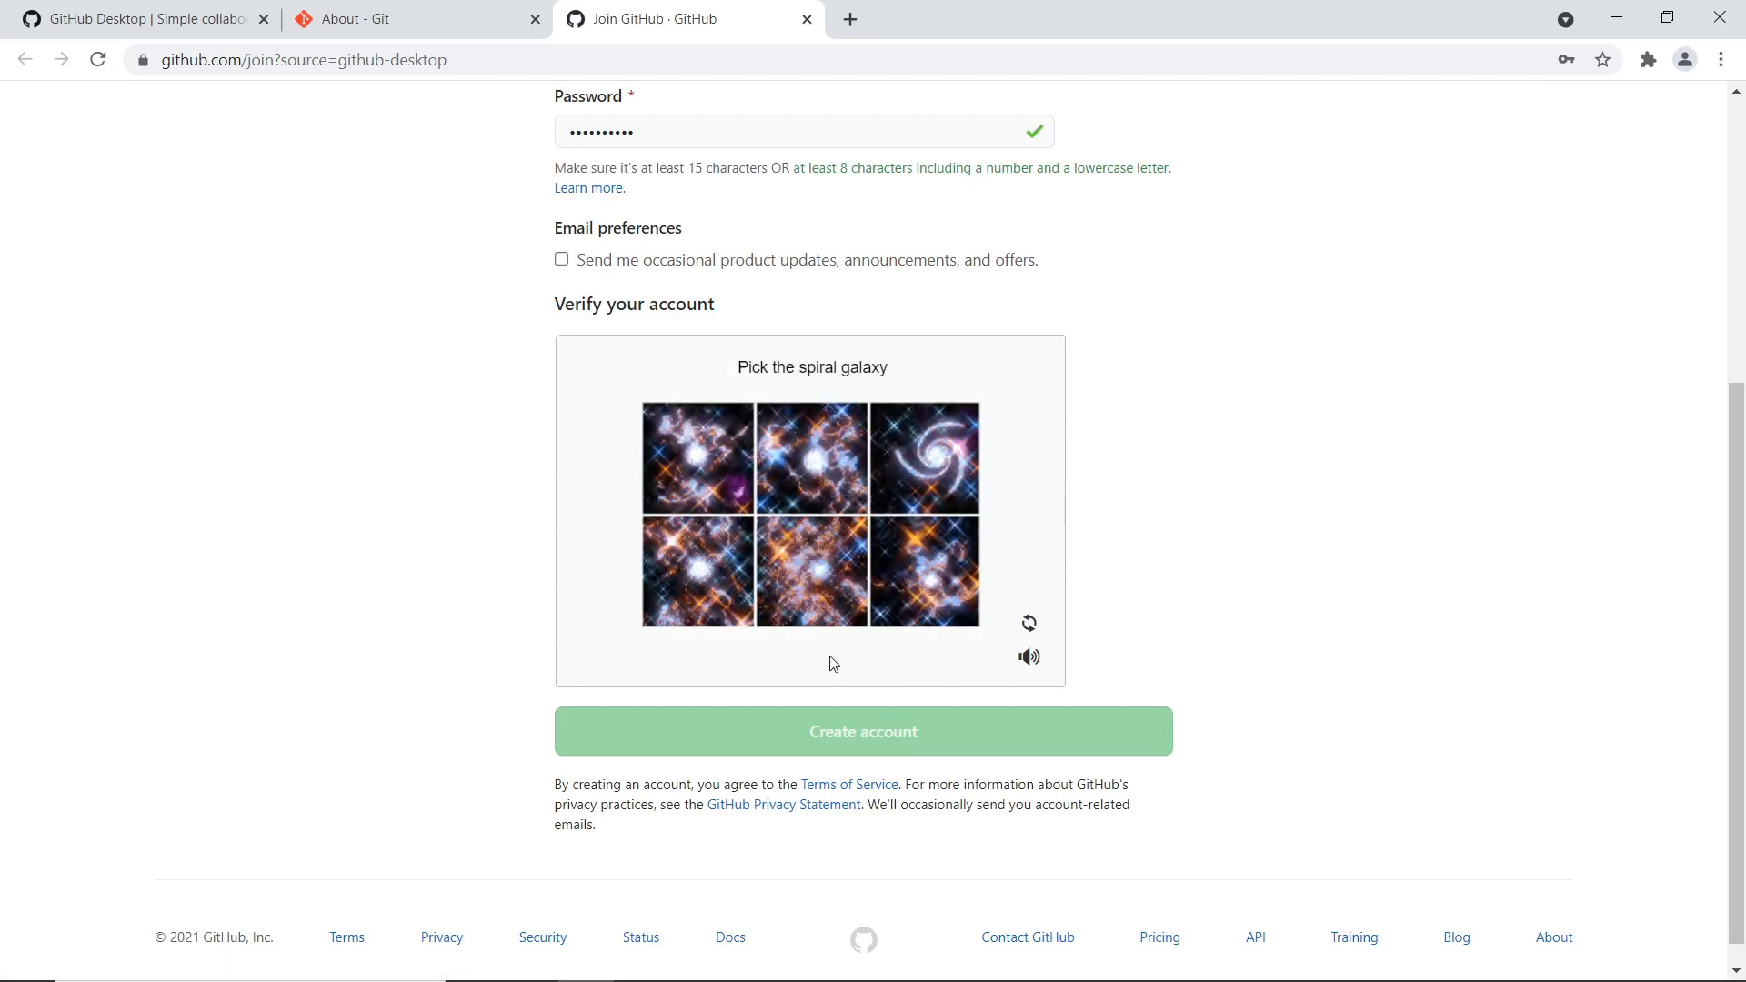
{"action": "left_click", "coordinate": [924, 481]}
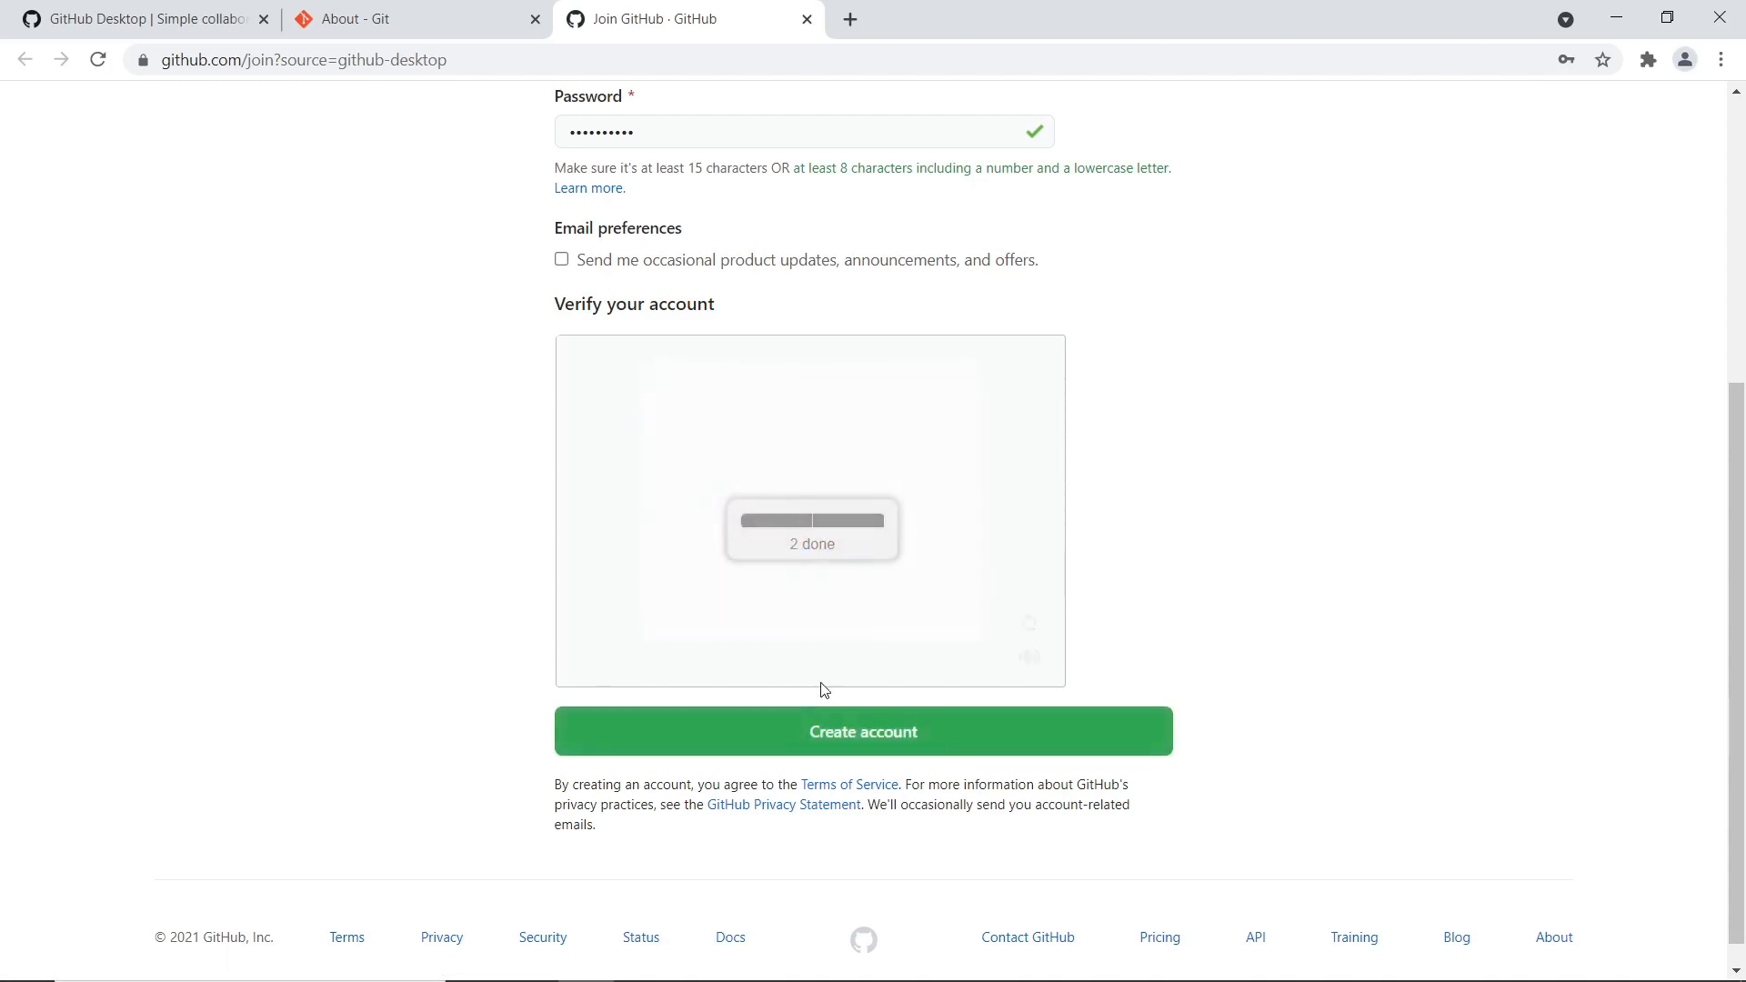
{"action": "left_click", "coordinate": [841, 739]}
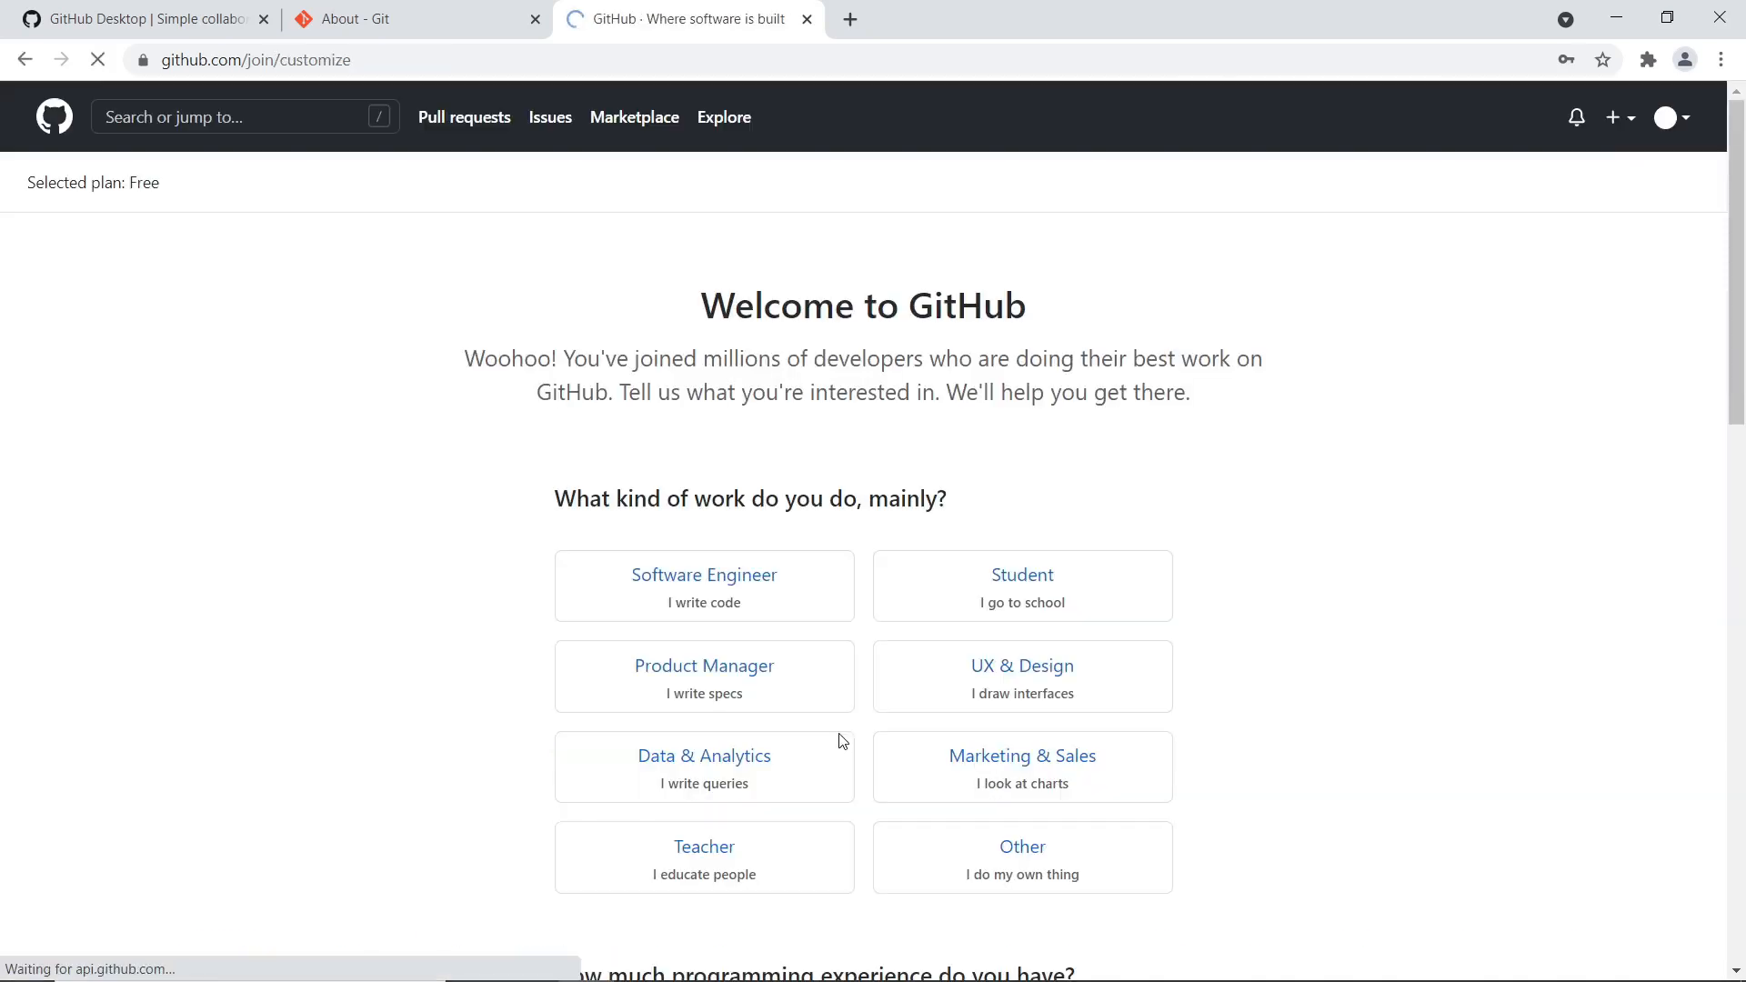
Save the new password in Chrome and begin the GitHub.com sign-in from GitHub Desktop
{"action": "left_click", "coordinate": [1510, 430]}
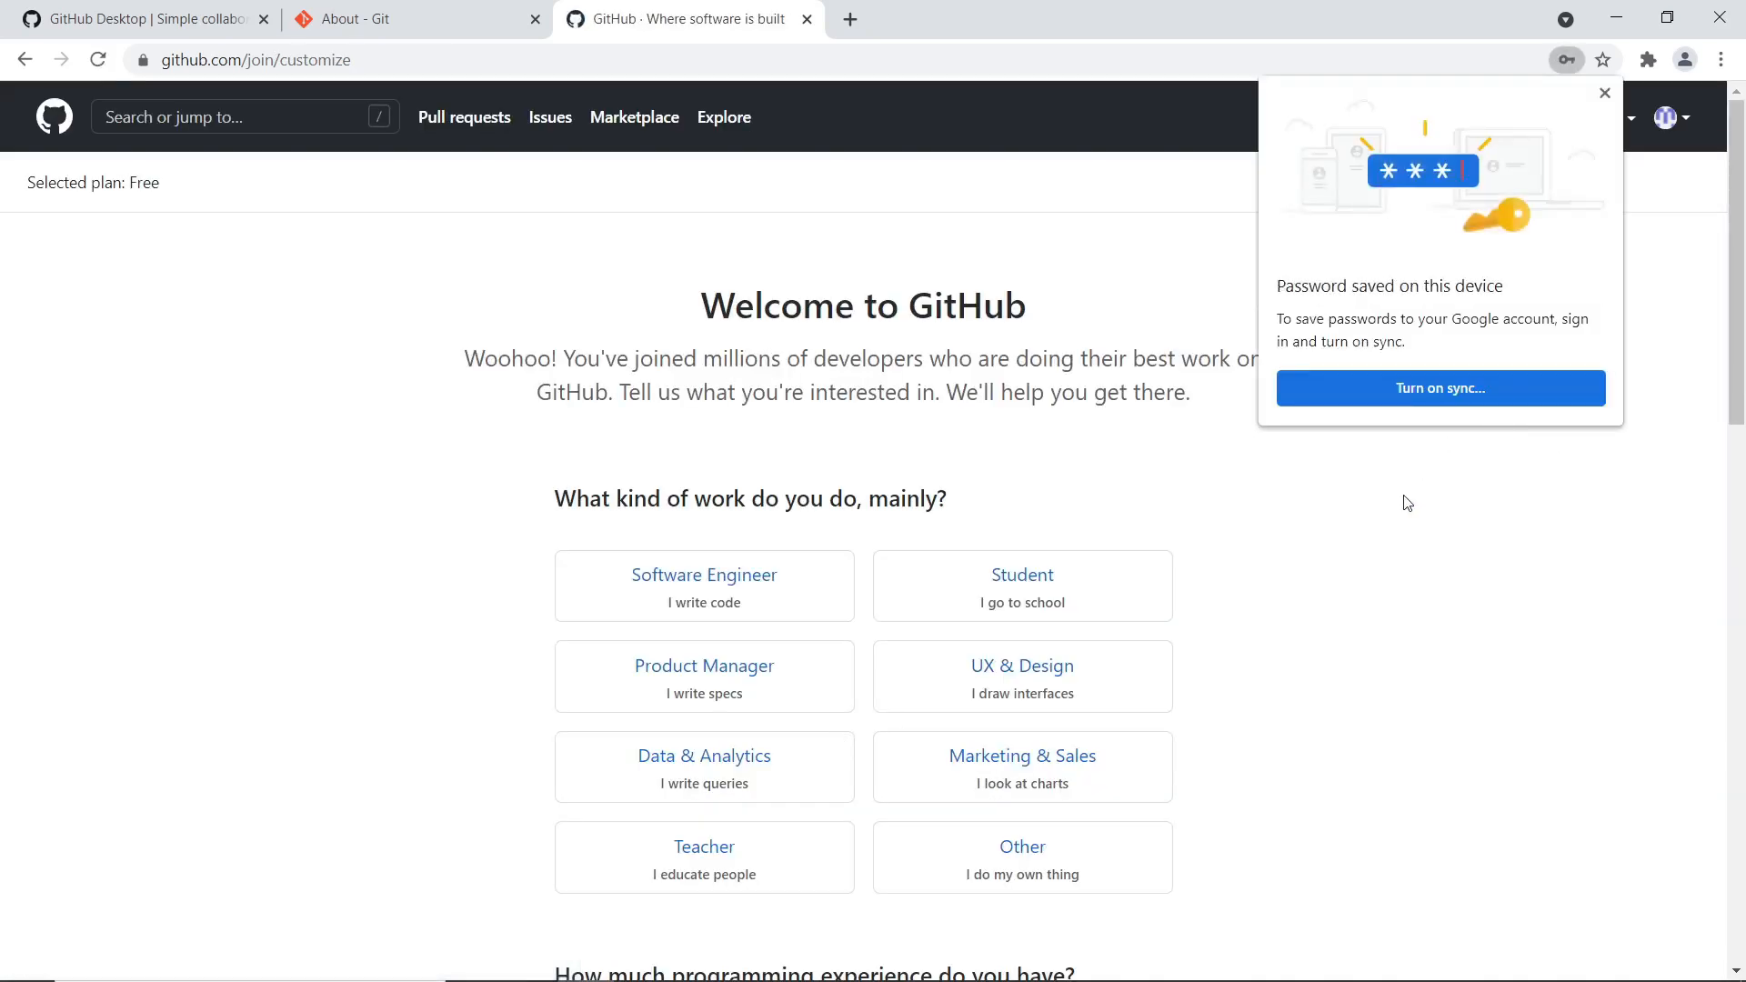
{"action": "scroll", "coordinate": [1343, 543], "scroll_direction": "down", "scroll_amount": 6}
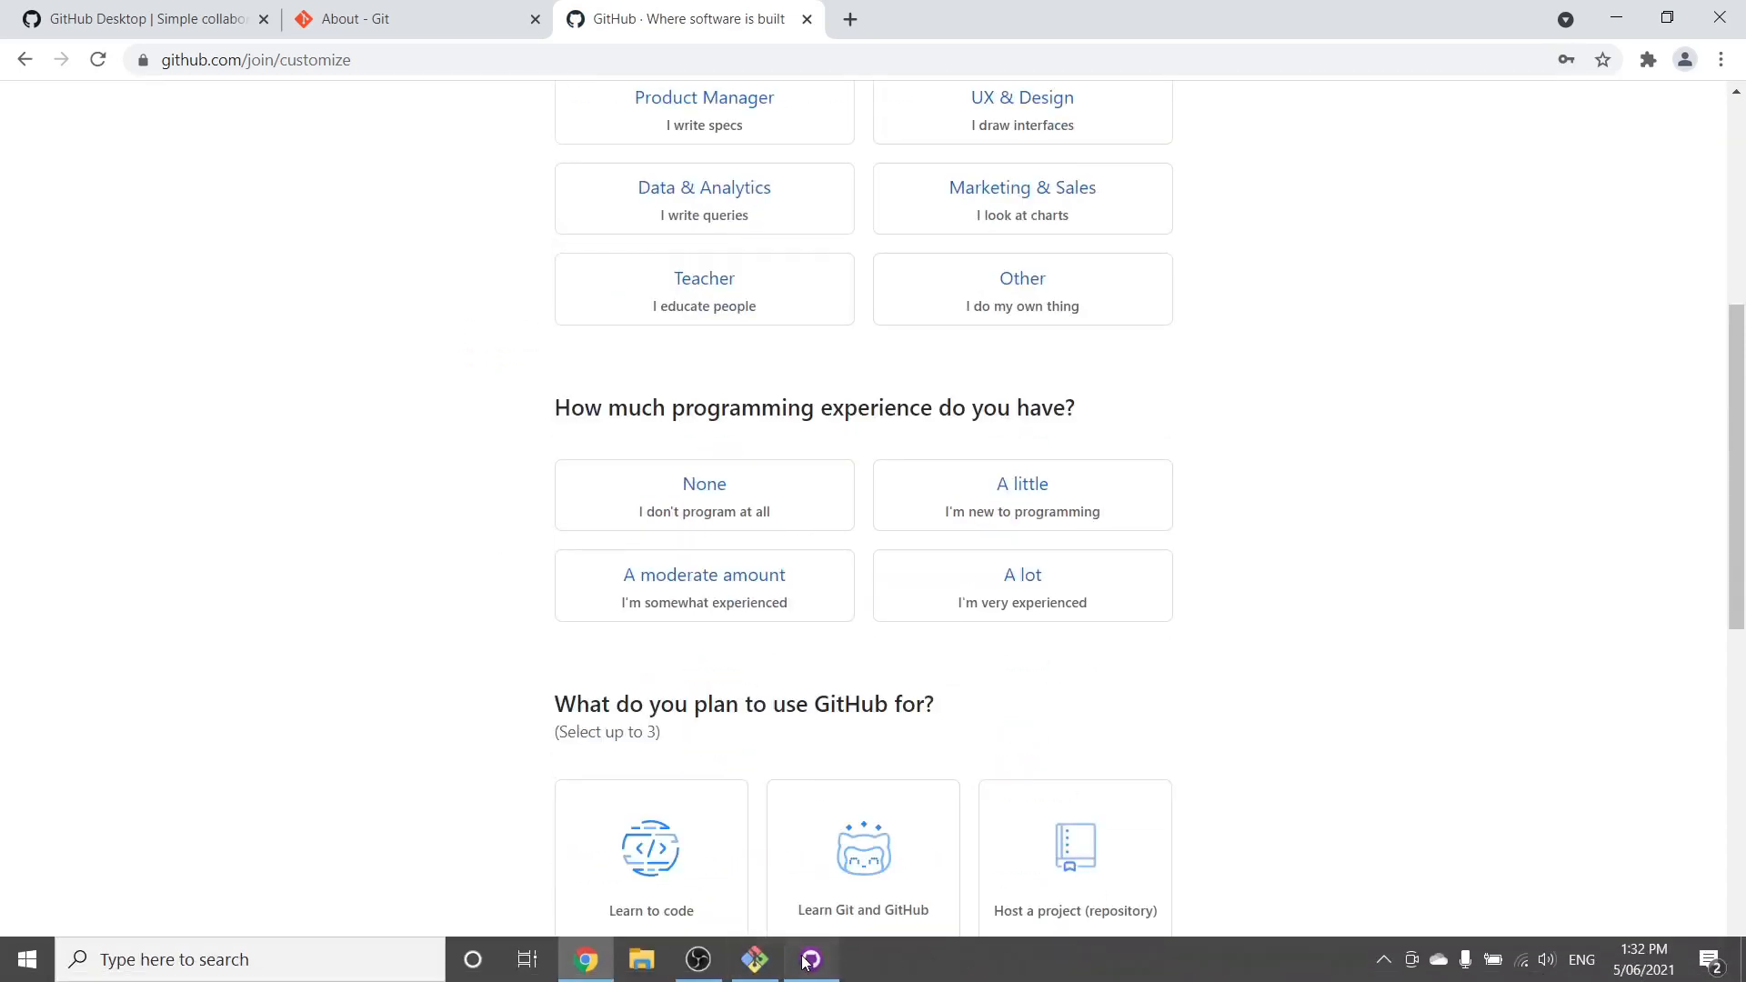
{"action": "left_click", "coordinate": [798, 962]}
{"action": "left_click", "coordinate": [470, 579]}
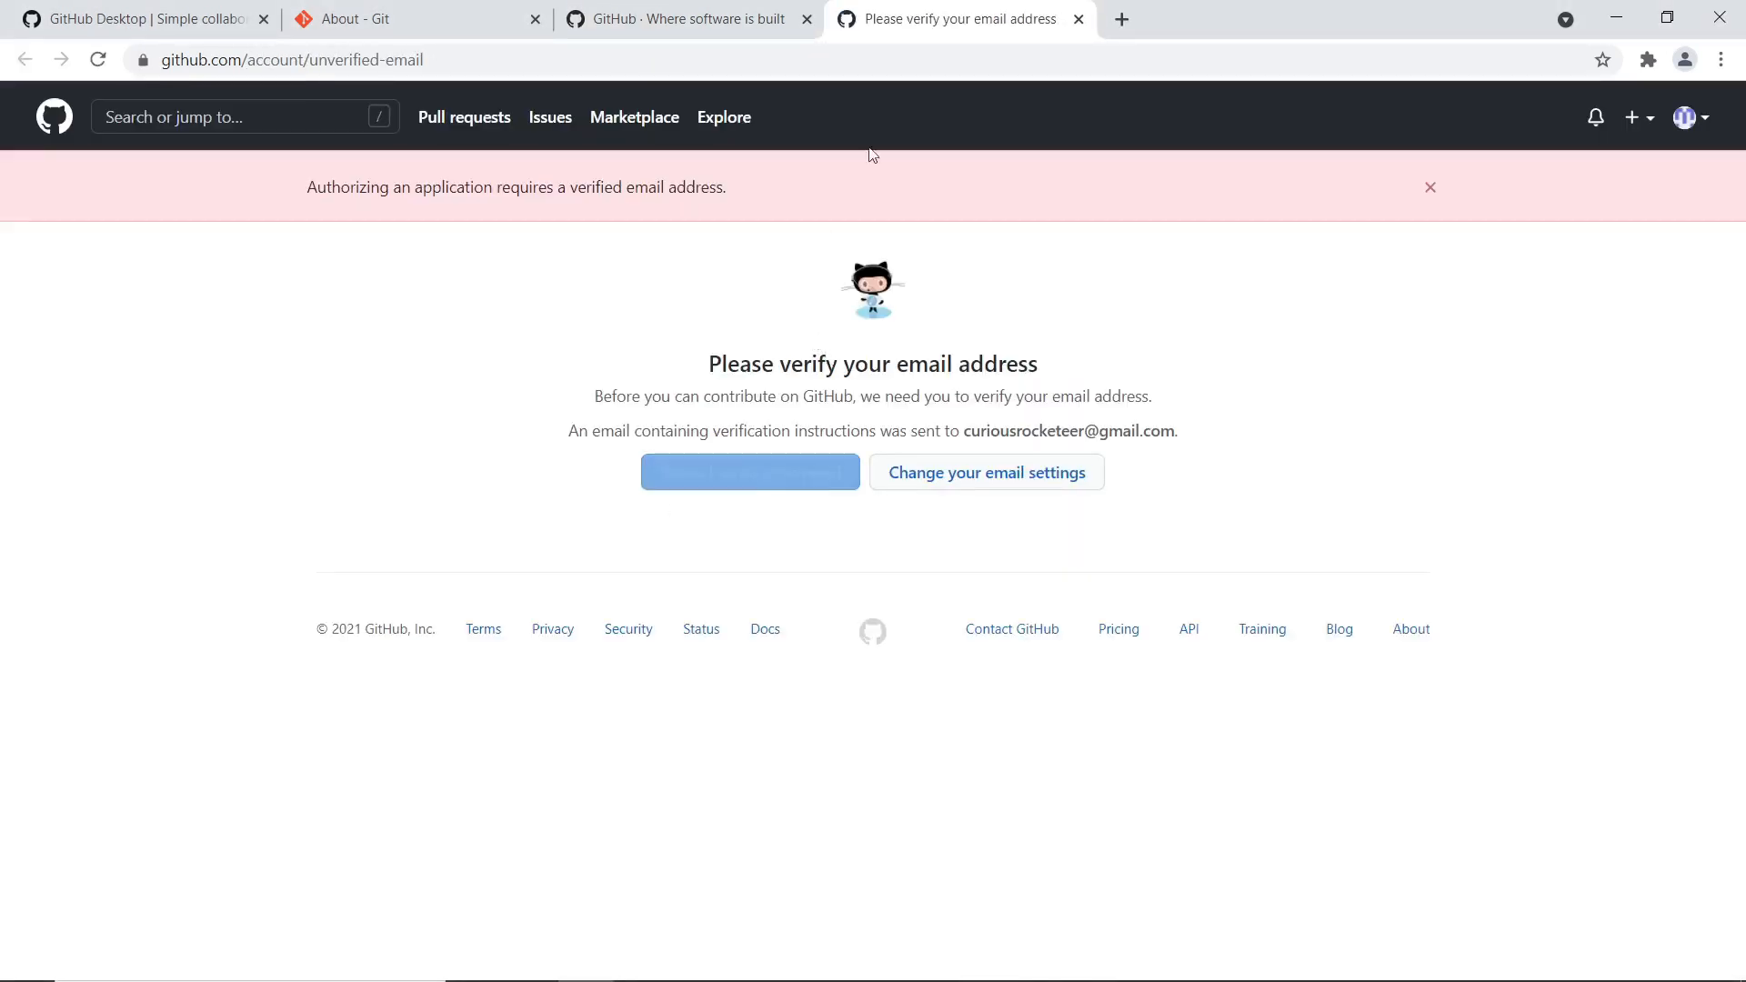
Verify the email address from Gmail in a new tab, then reload the GitHub verification page
{"action": "left_click", "coordinate": [1131, 25]}
{"action": "type", "text": "gmail.com"}
{"action": "key", "text": "Return"}
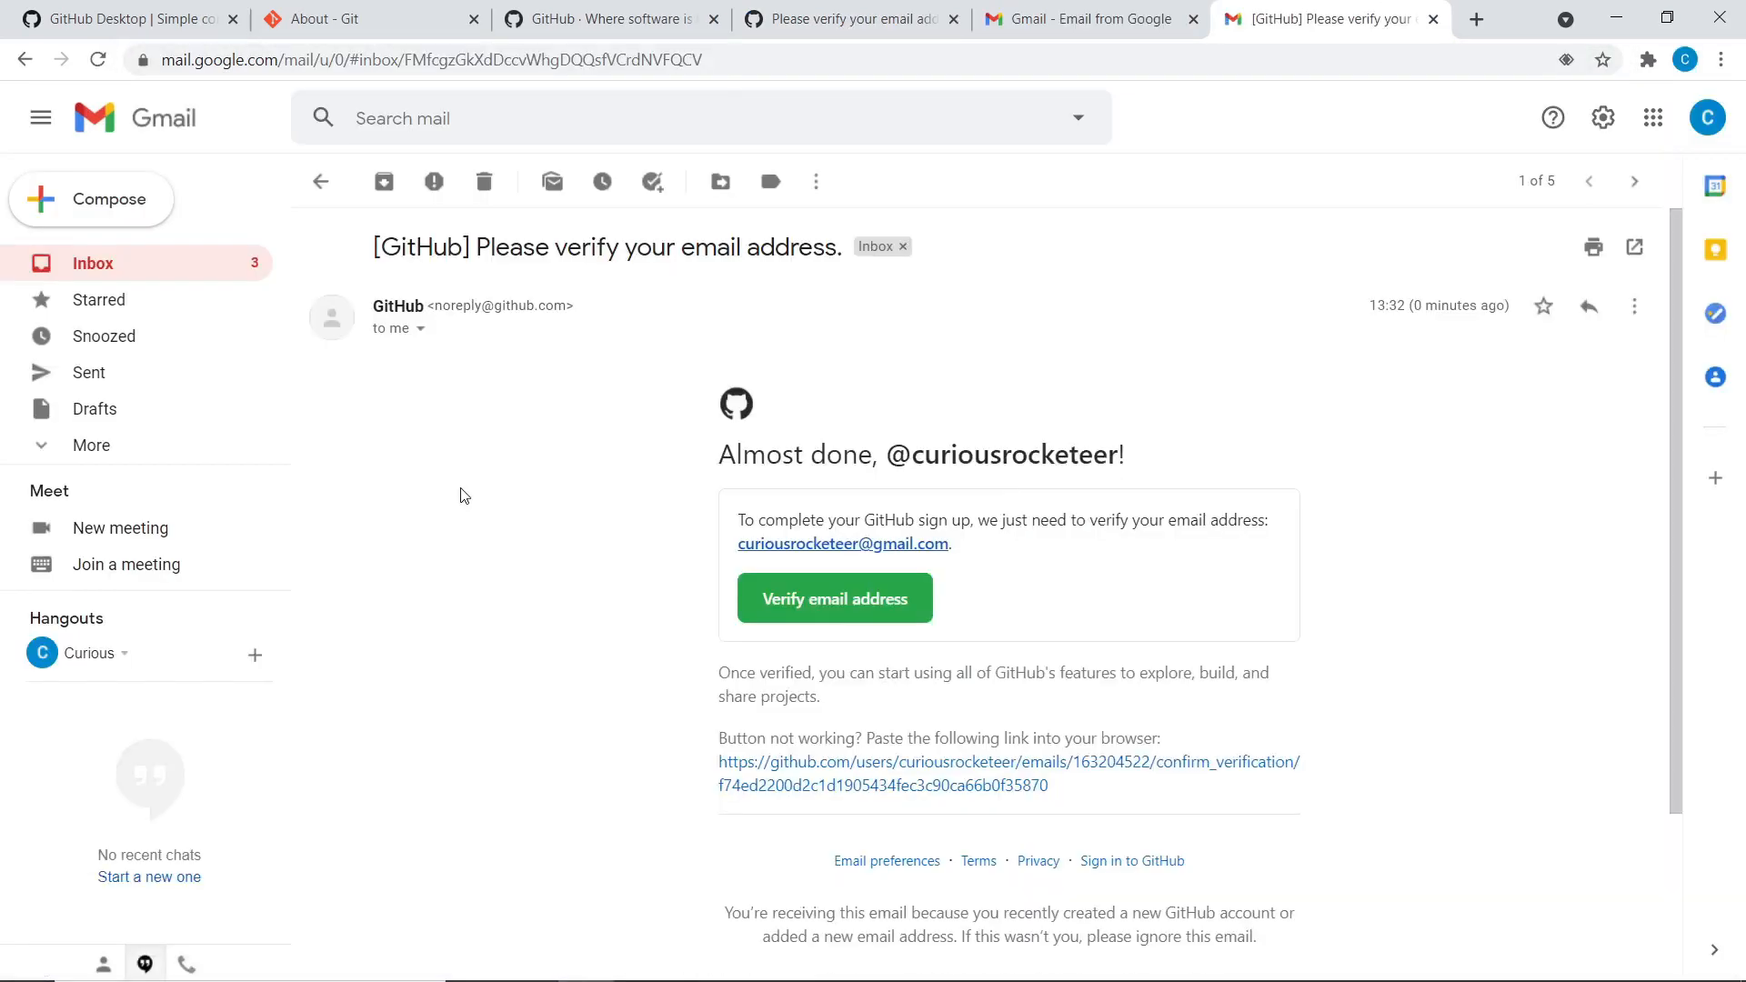
{"action": "left_click", "coordinate": [840, 404]}
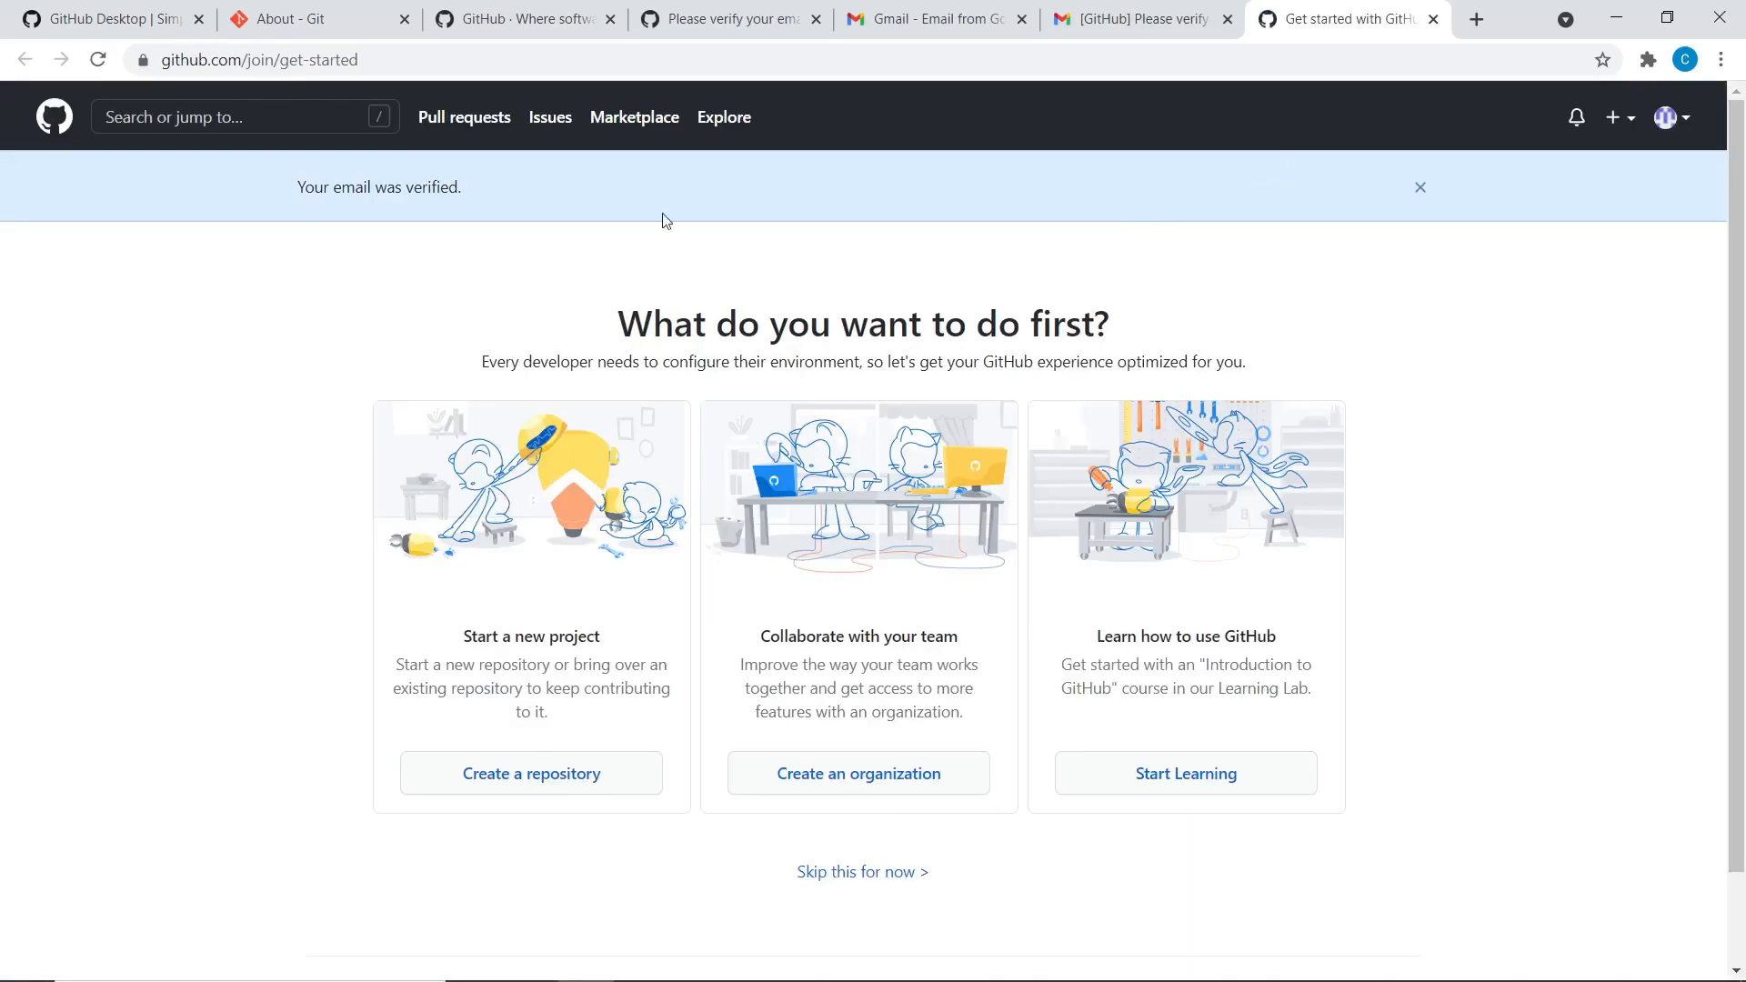
{"action": "left_click", "coordinate": [739, 9]}
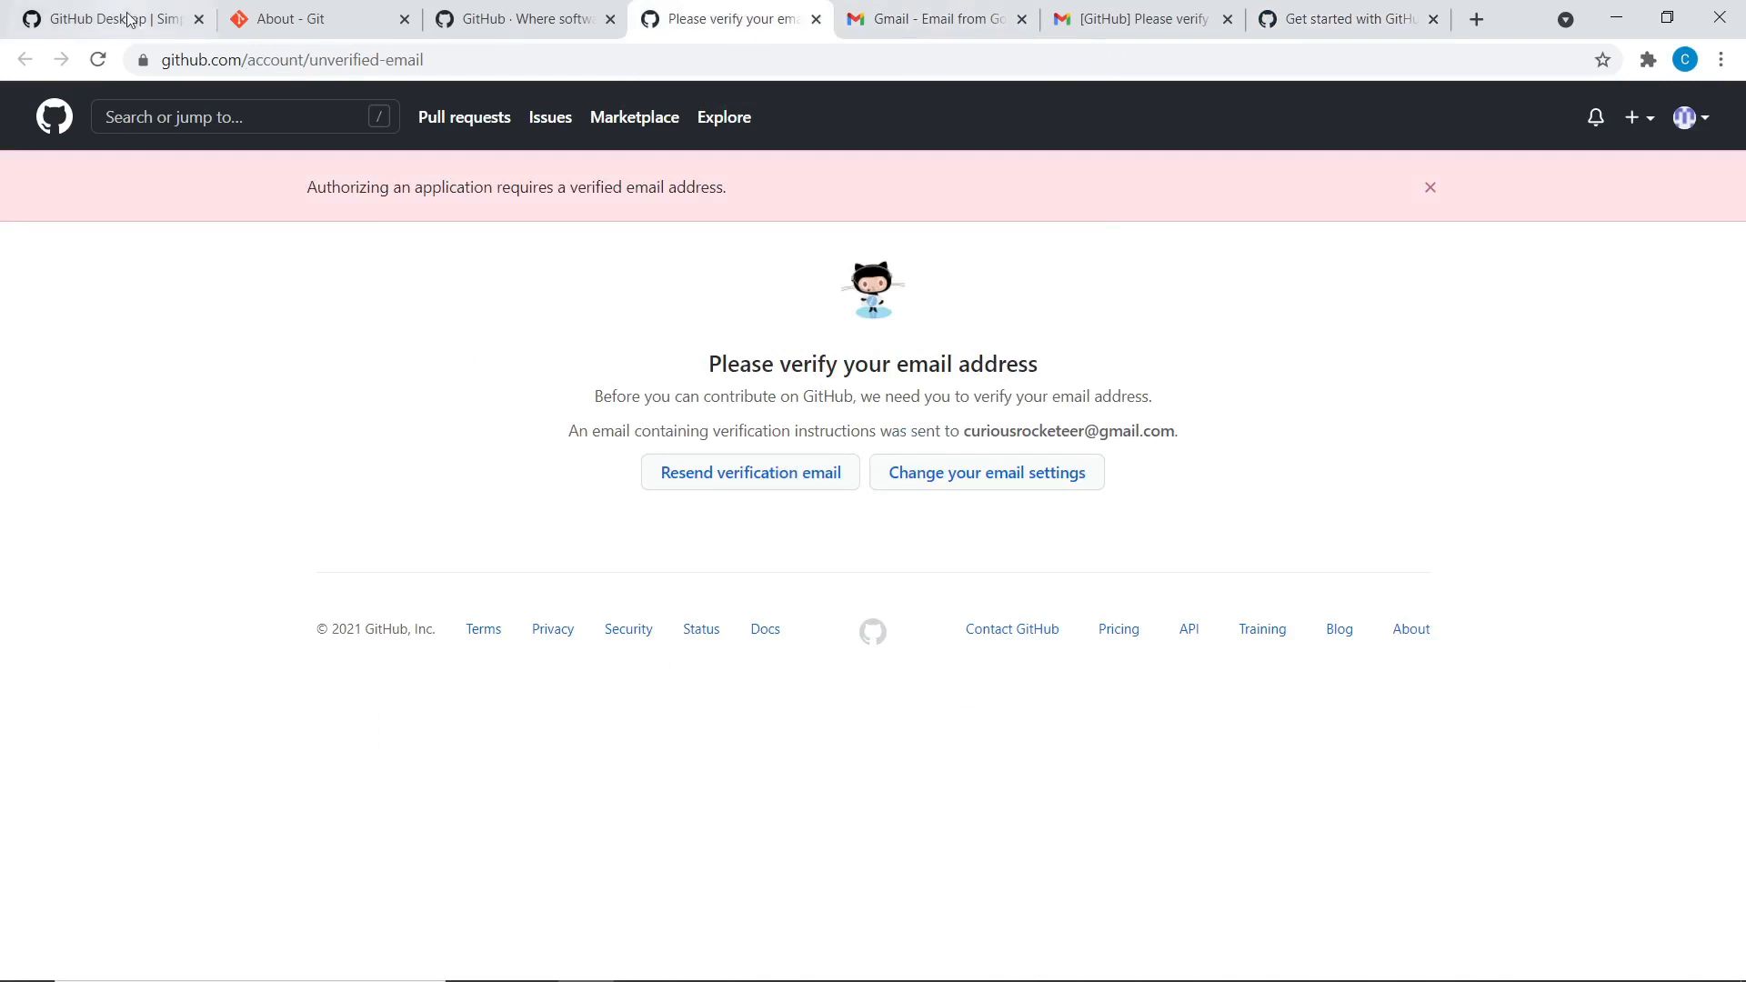
{"action": "left_click", "coordinate": [100, 60]}
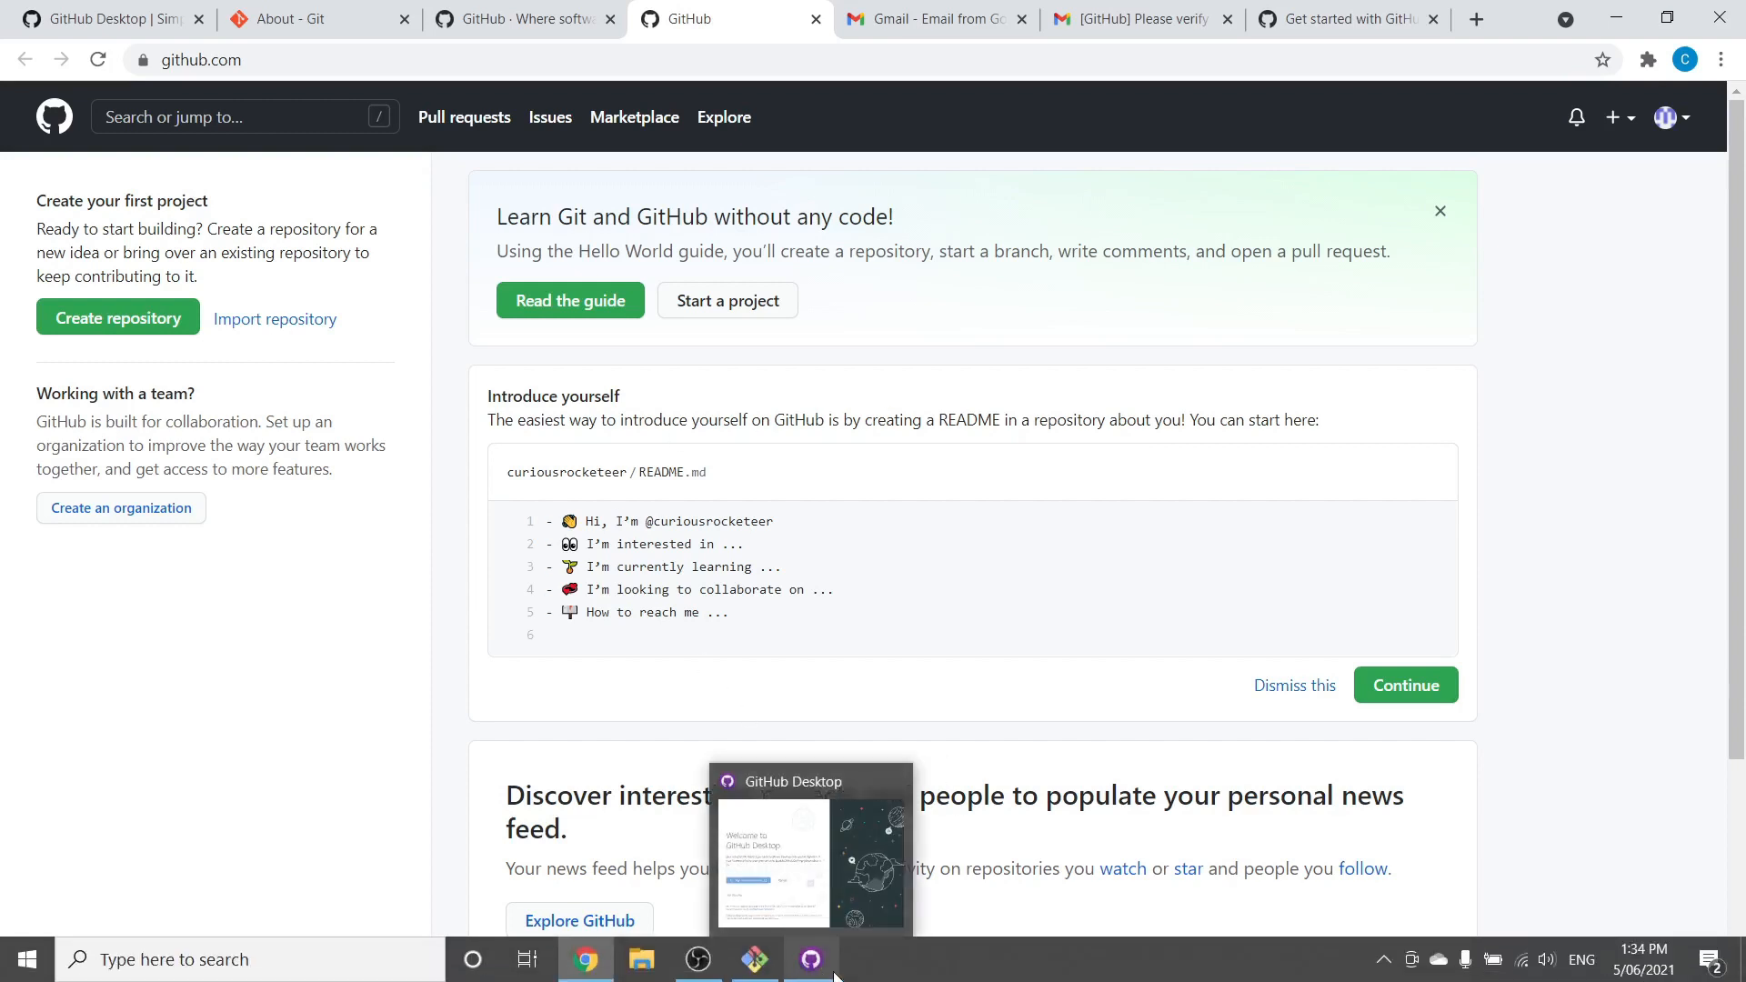
Restart the GitHub.com sign-in, authorize GitHub Desktop, and always allow Chrome to open the app
{"action": "left_click", "coordinate": [815, 974]}
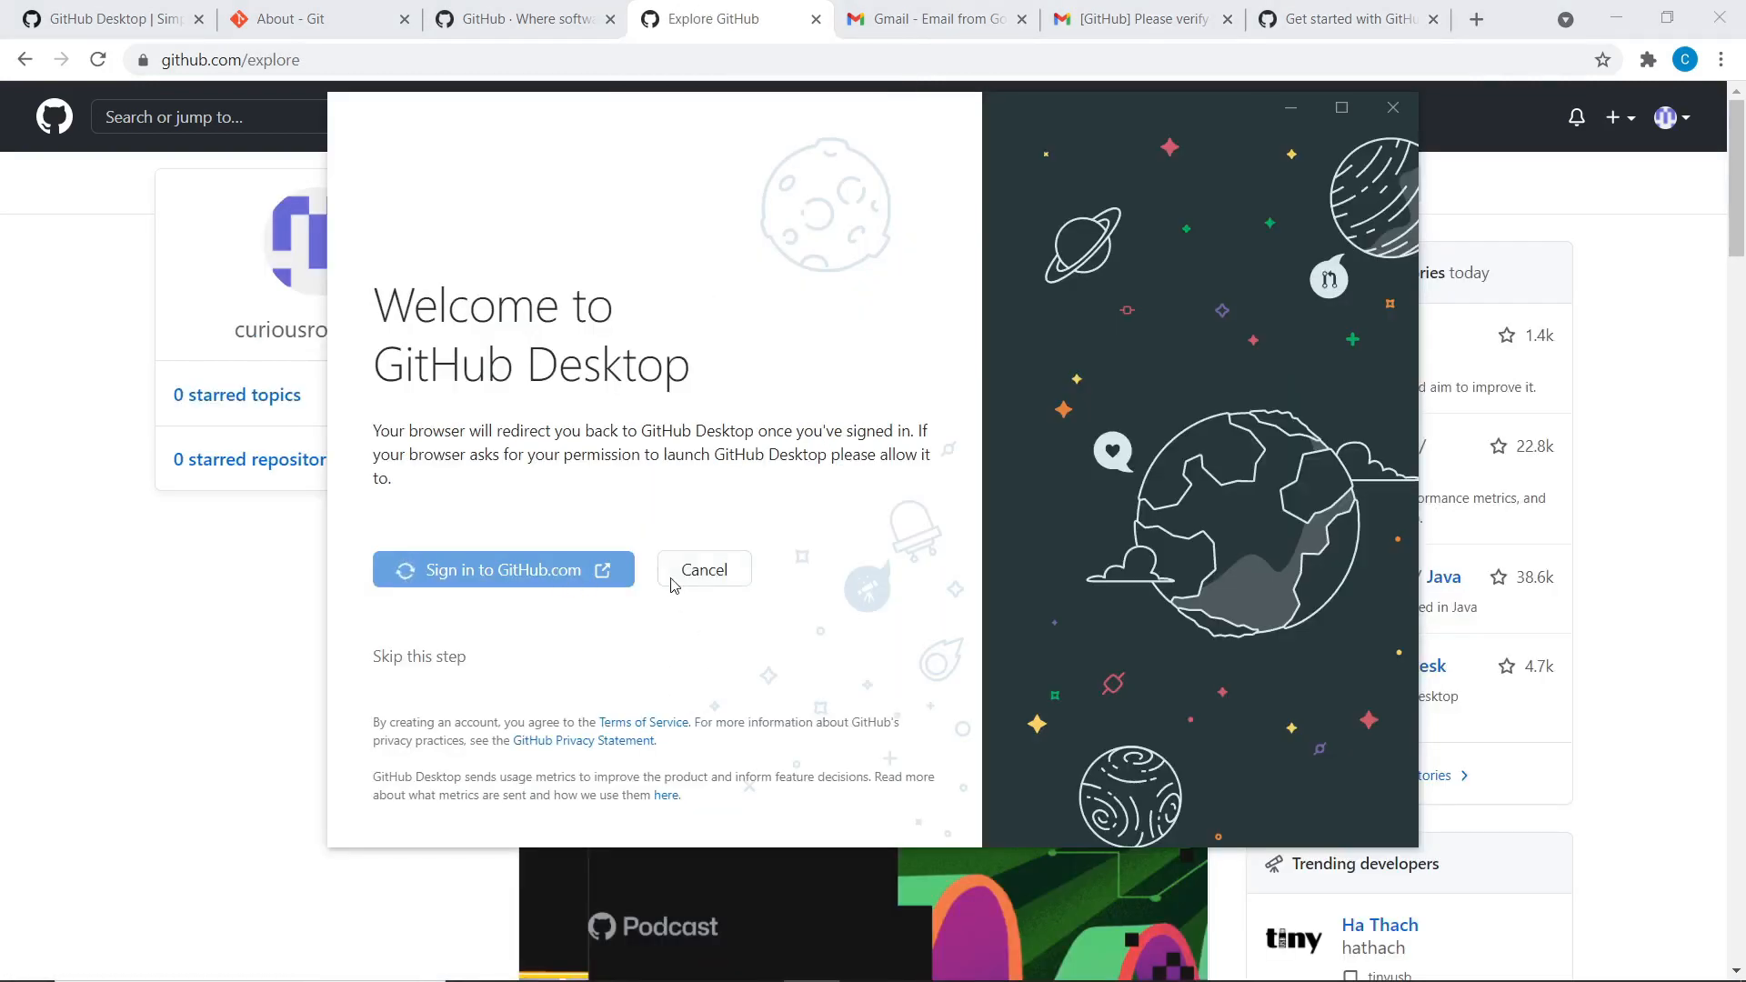
{"action": "left_click", "coordinate": [673, 584]}
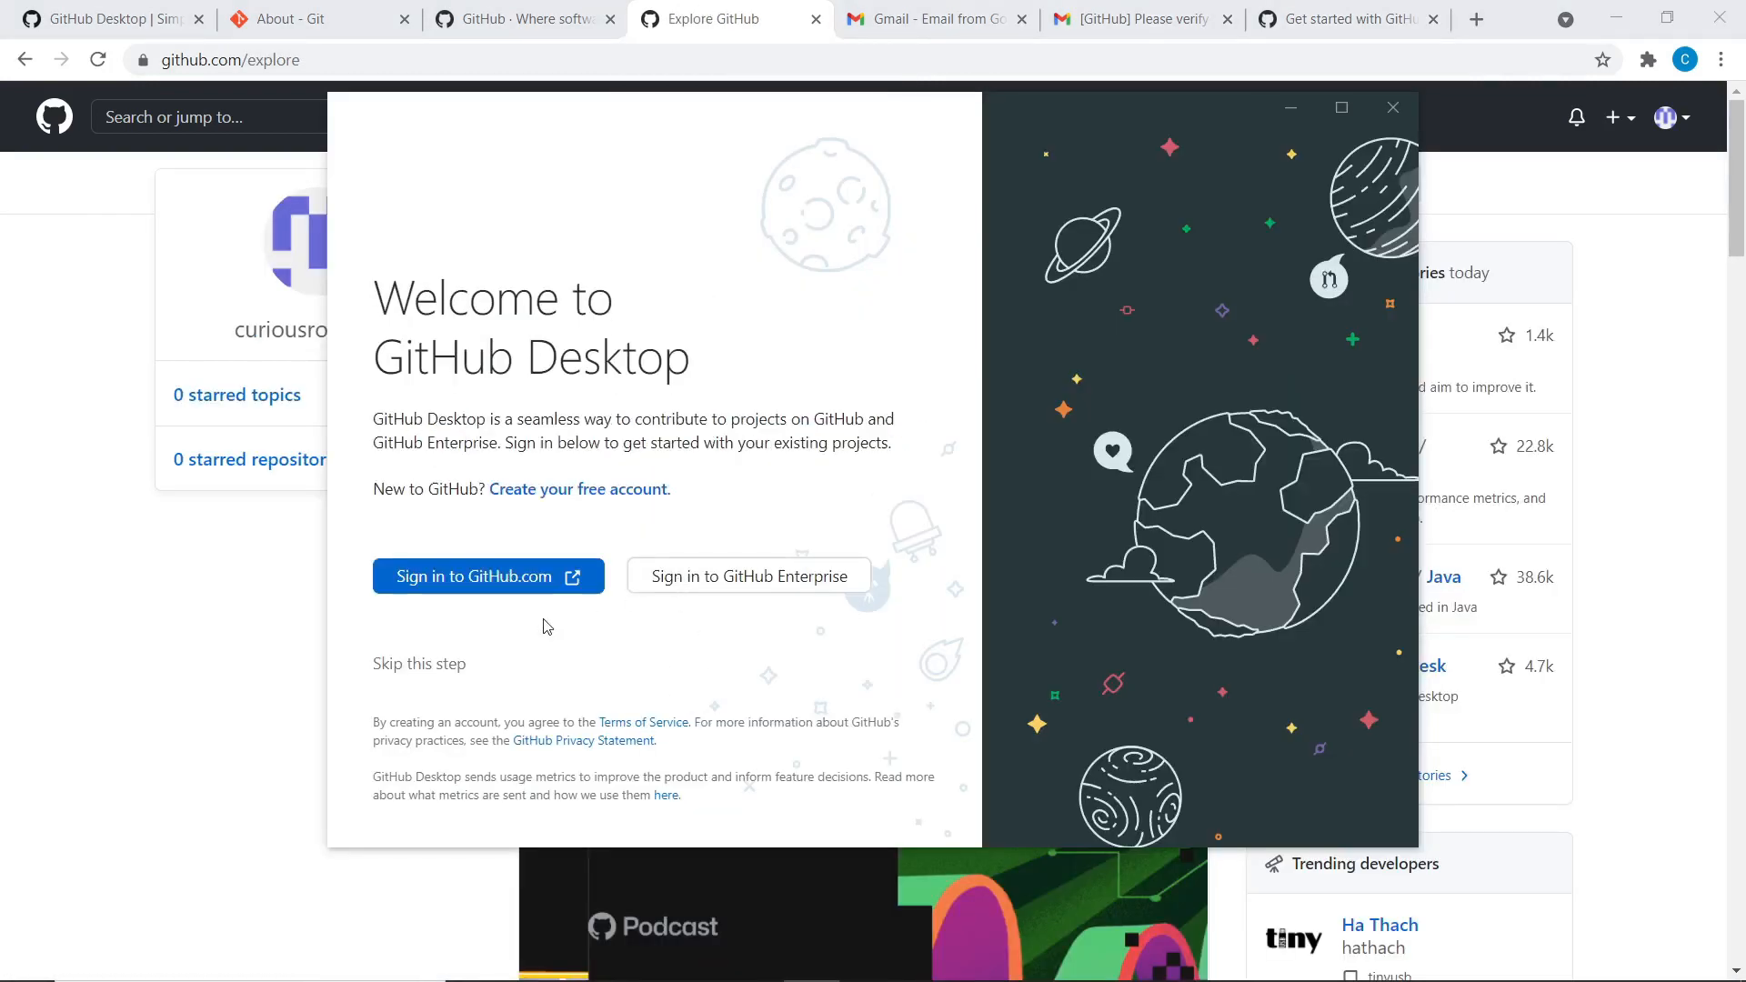
{"action": "left_click", "coordinate": [466, 586]}
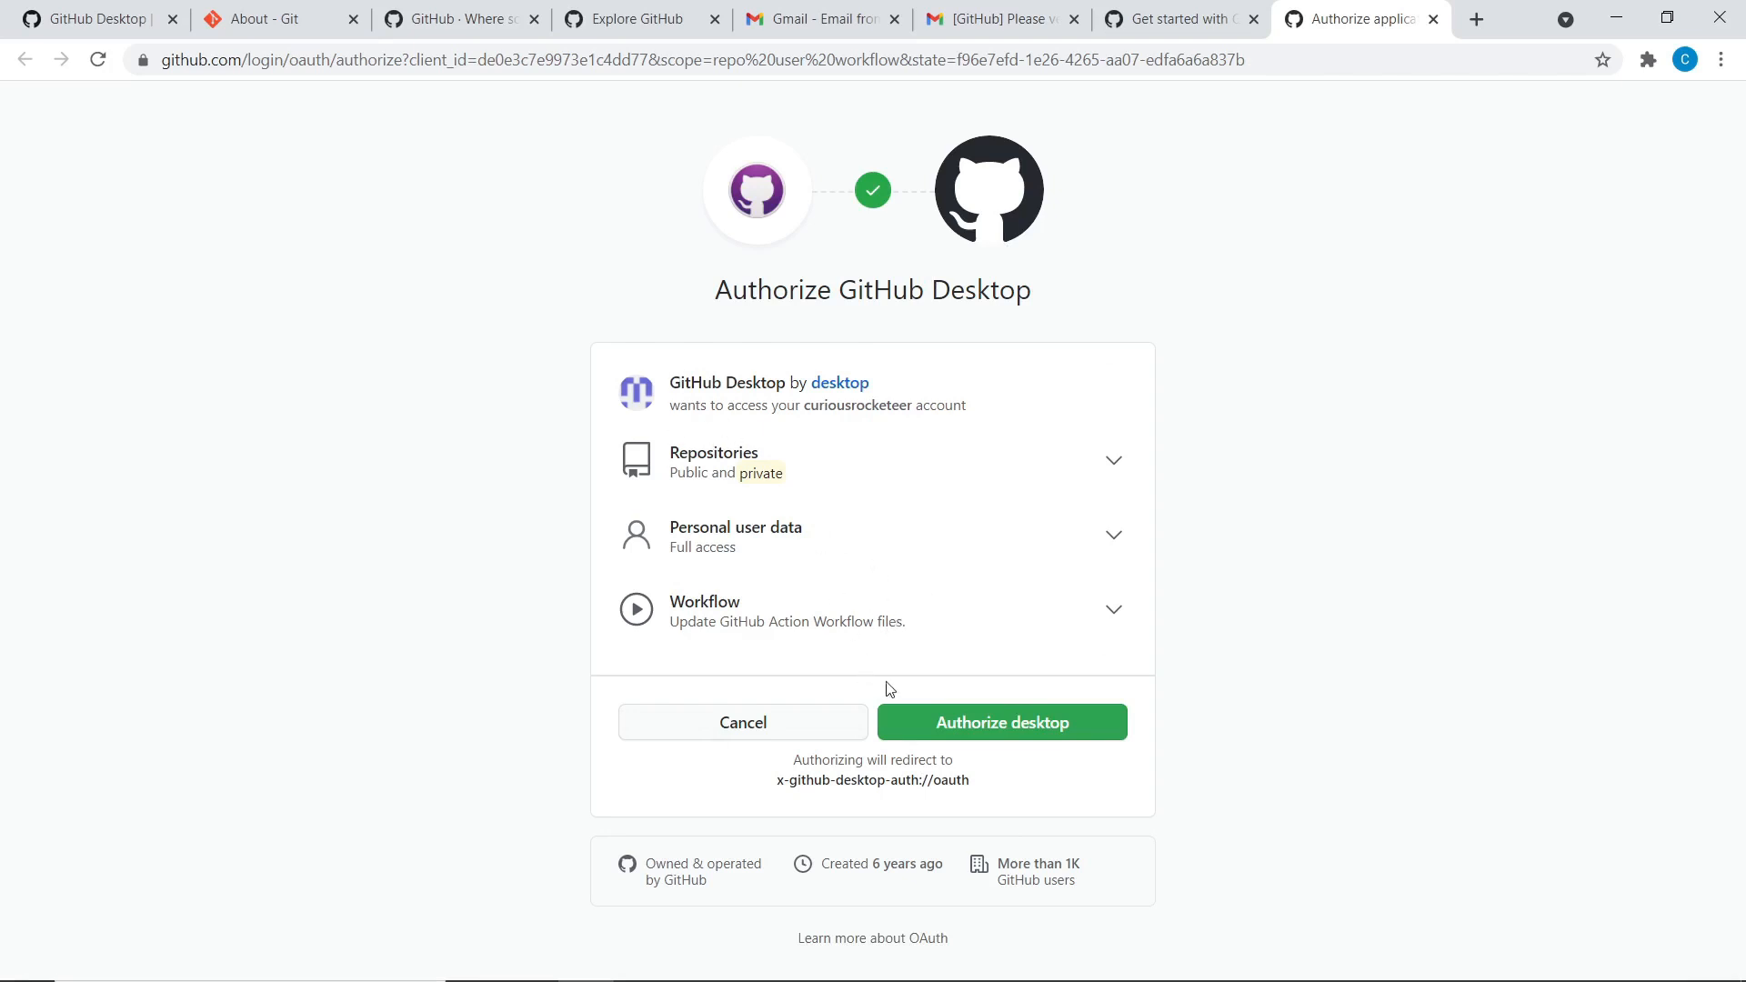
{"action": "left_click", "coordinate": [982, 739]}
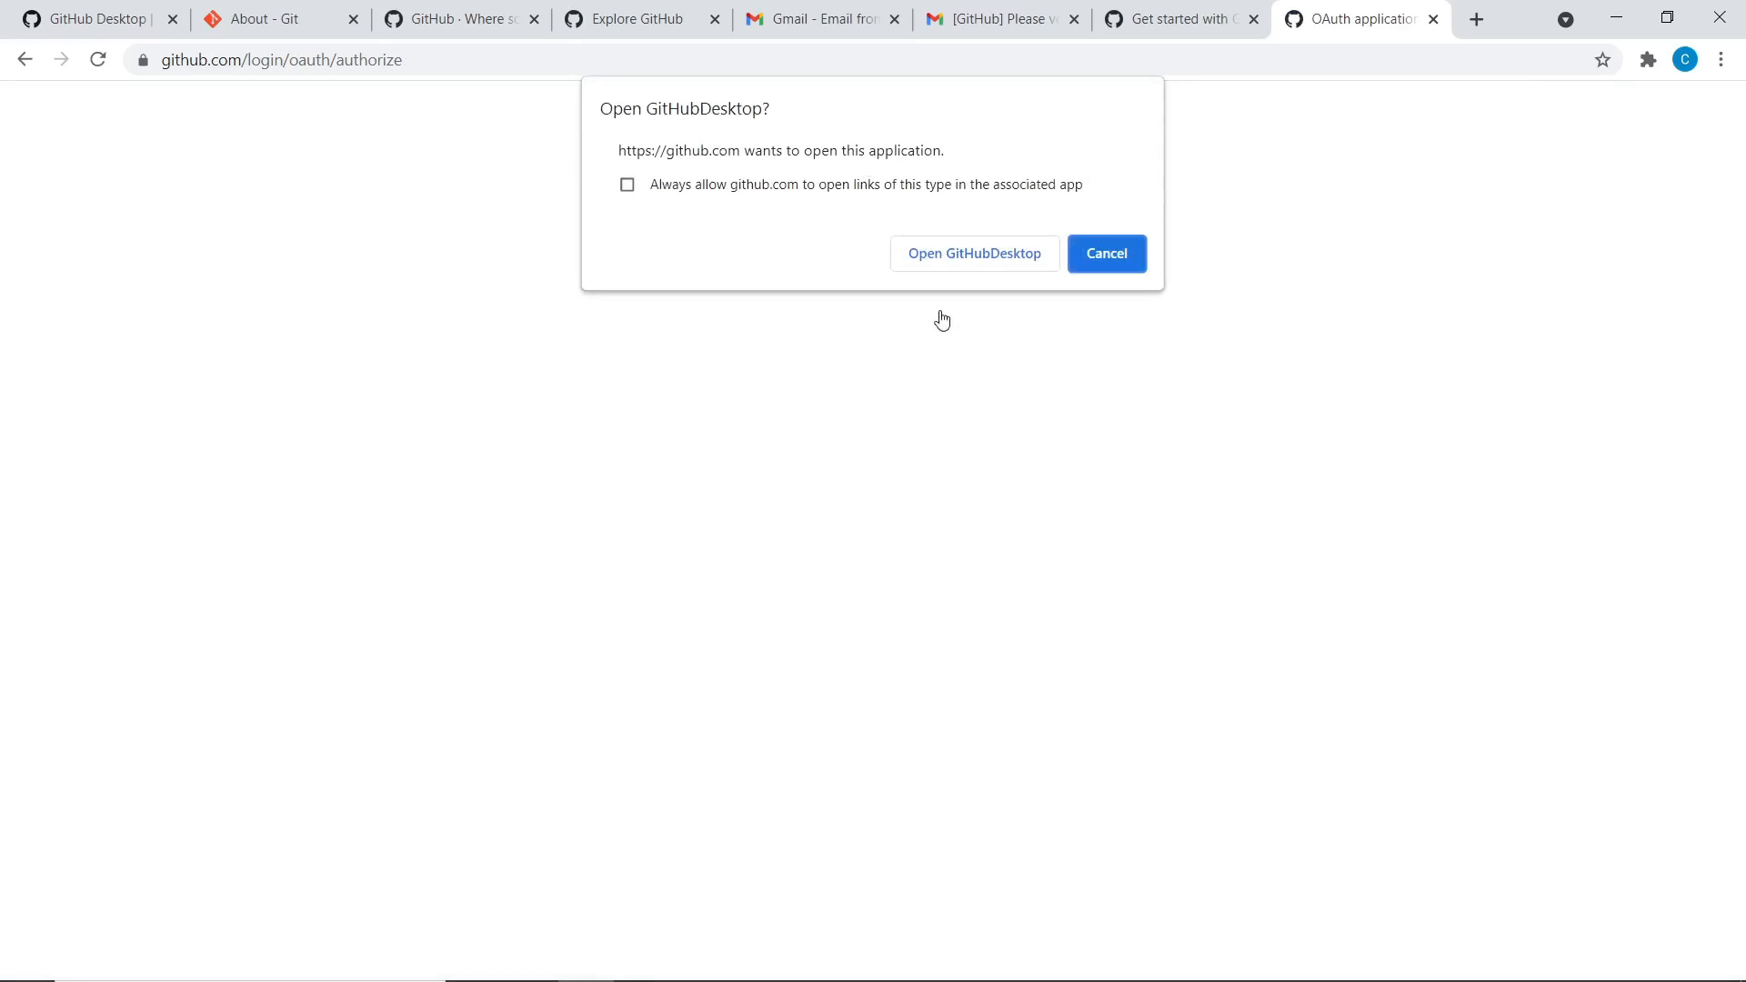
{"action": "left_click", "coordinate": [733, 181]}
{"action": "left_click", "coordinate": [971, 264]}
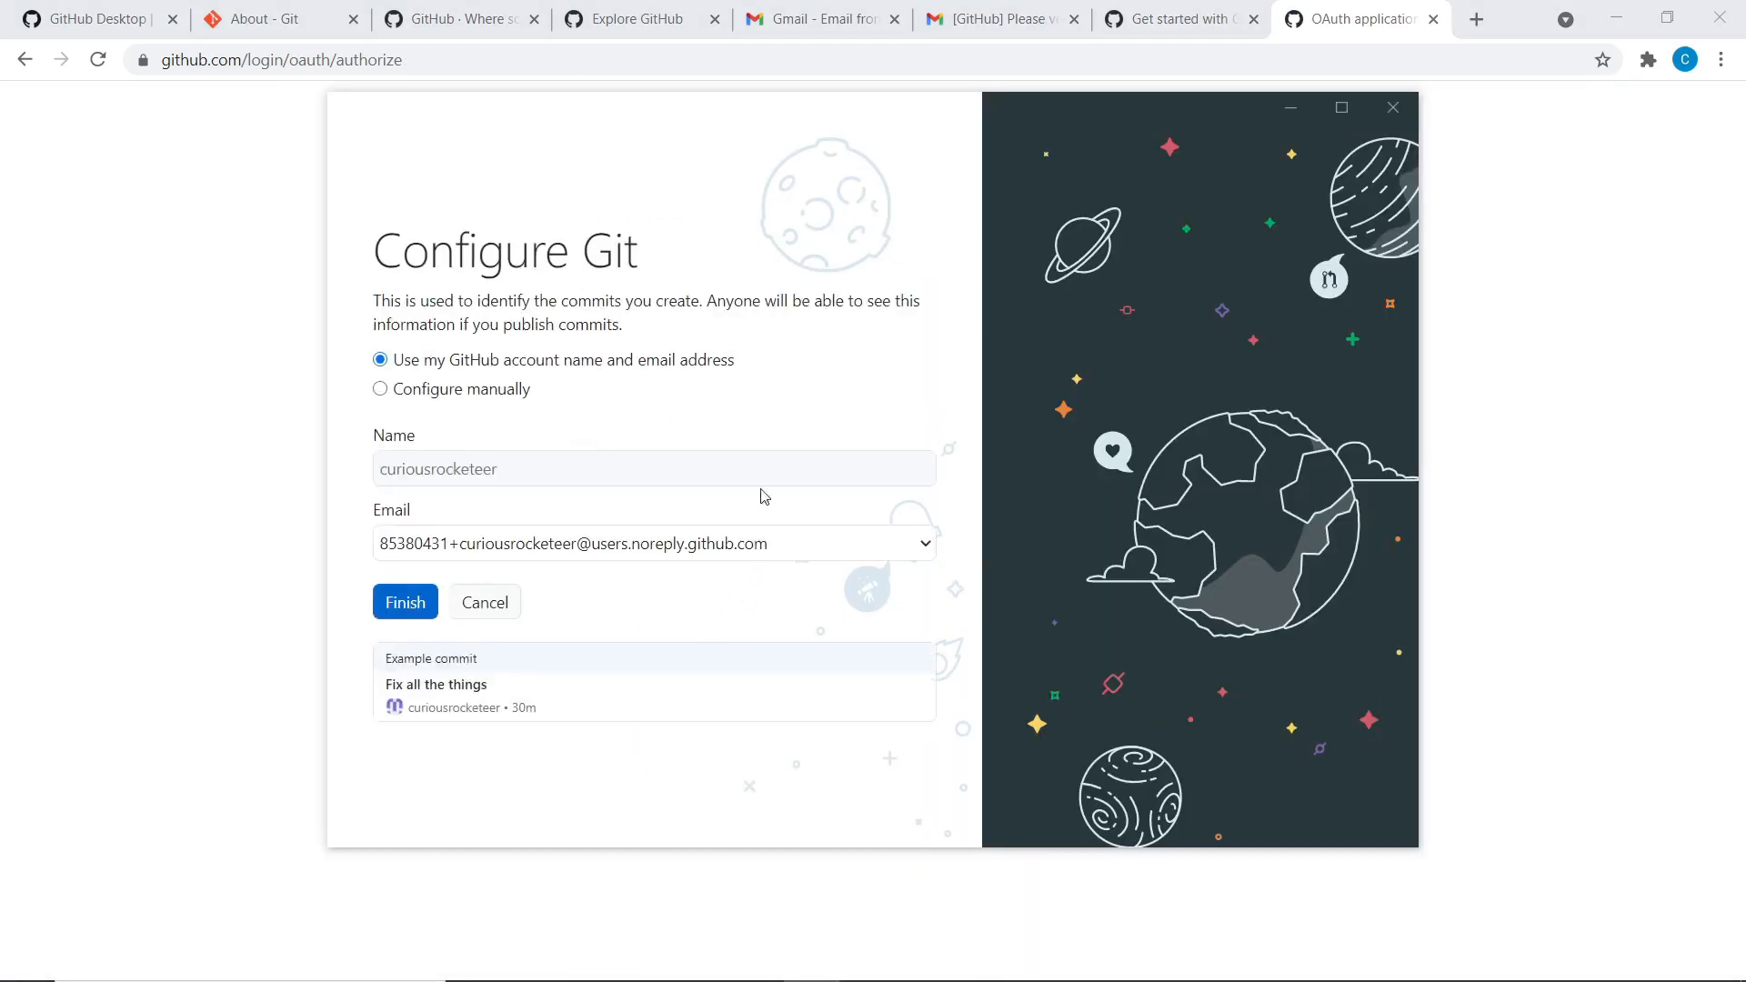
Select the account's Gmail address as the commit email and finish Configure Git
{"action": "left_click", "coordinate": [600, 543]}
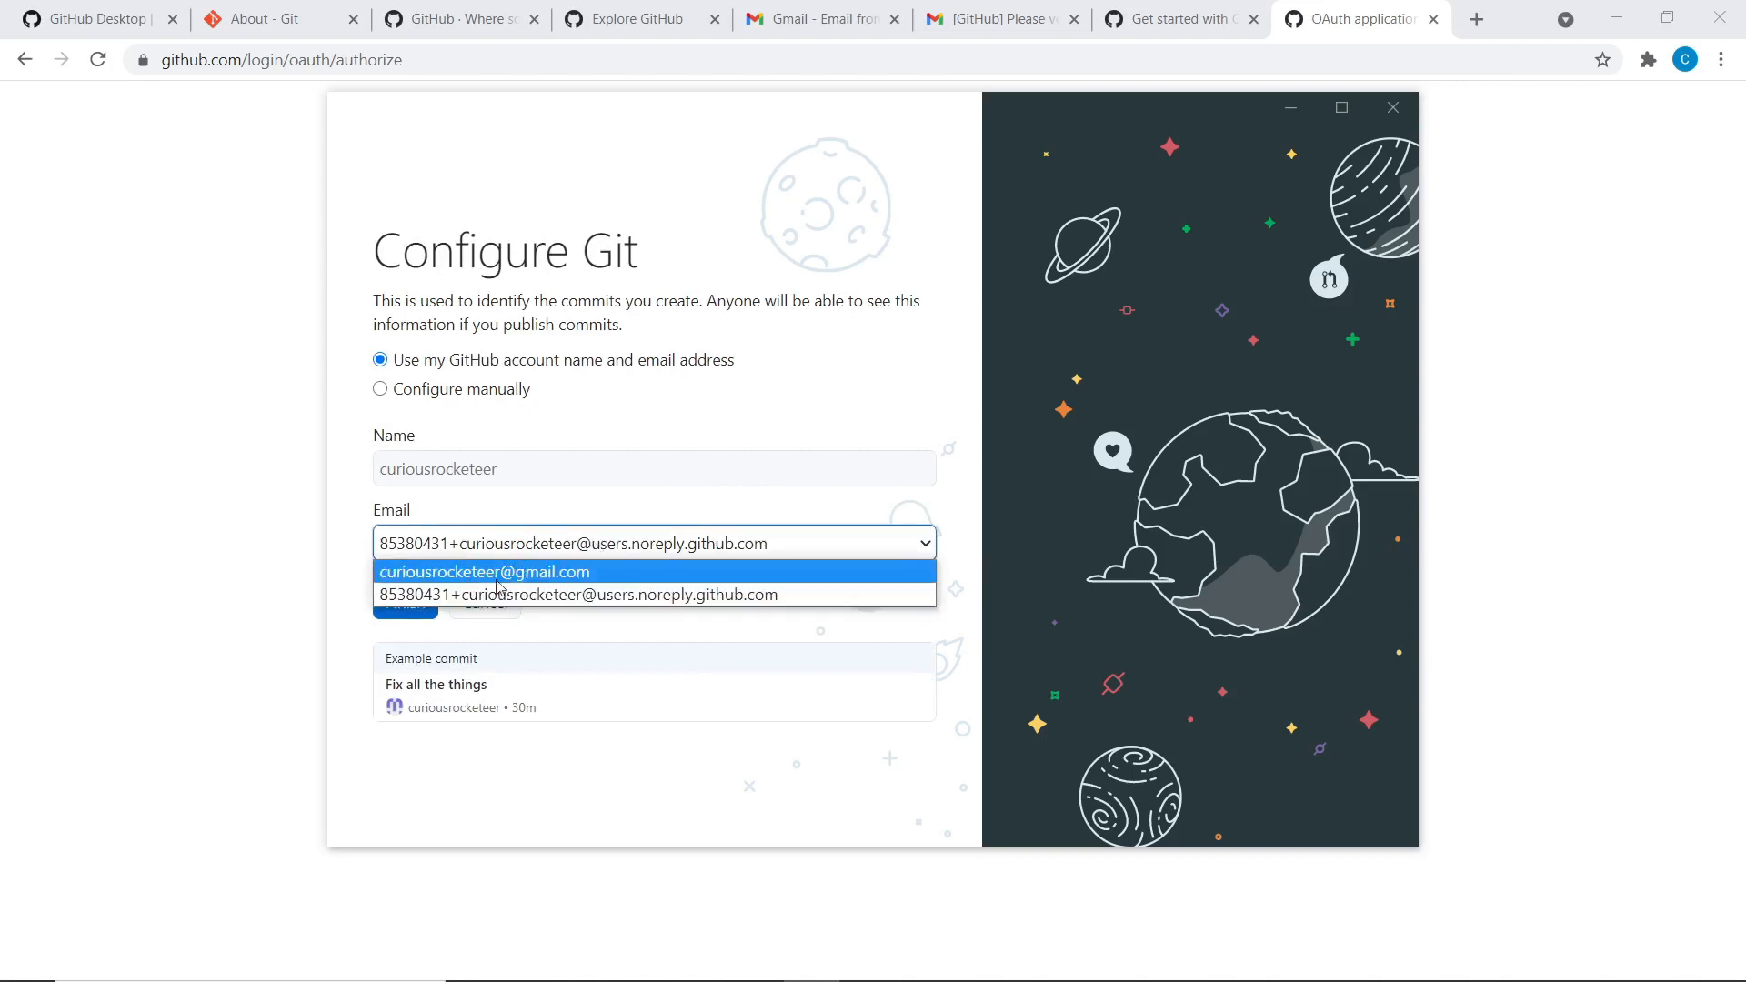
{"action": "left_click", "coordinate": [406, 577]}
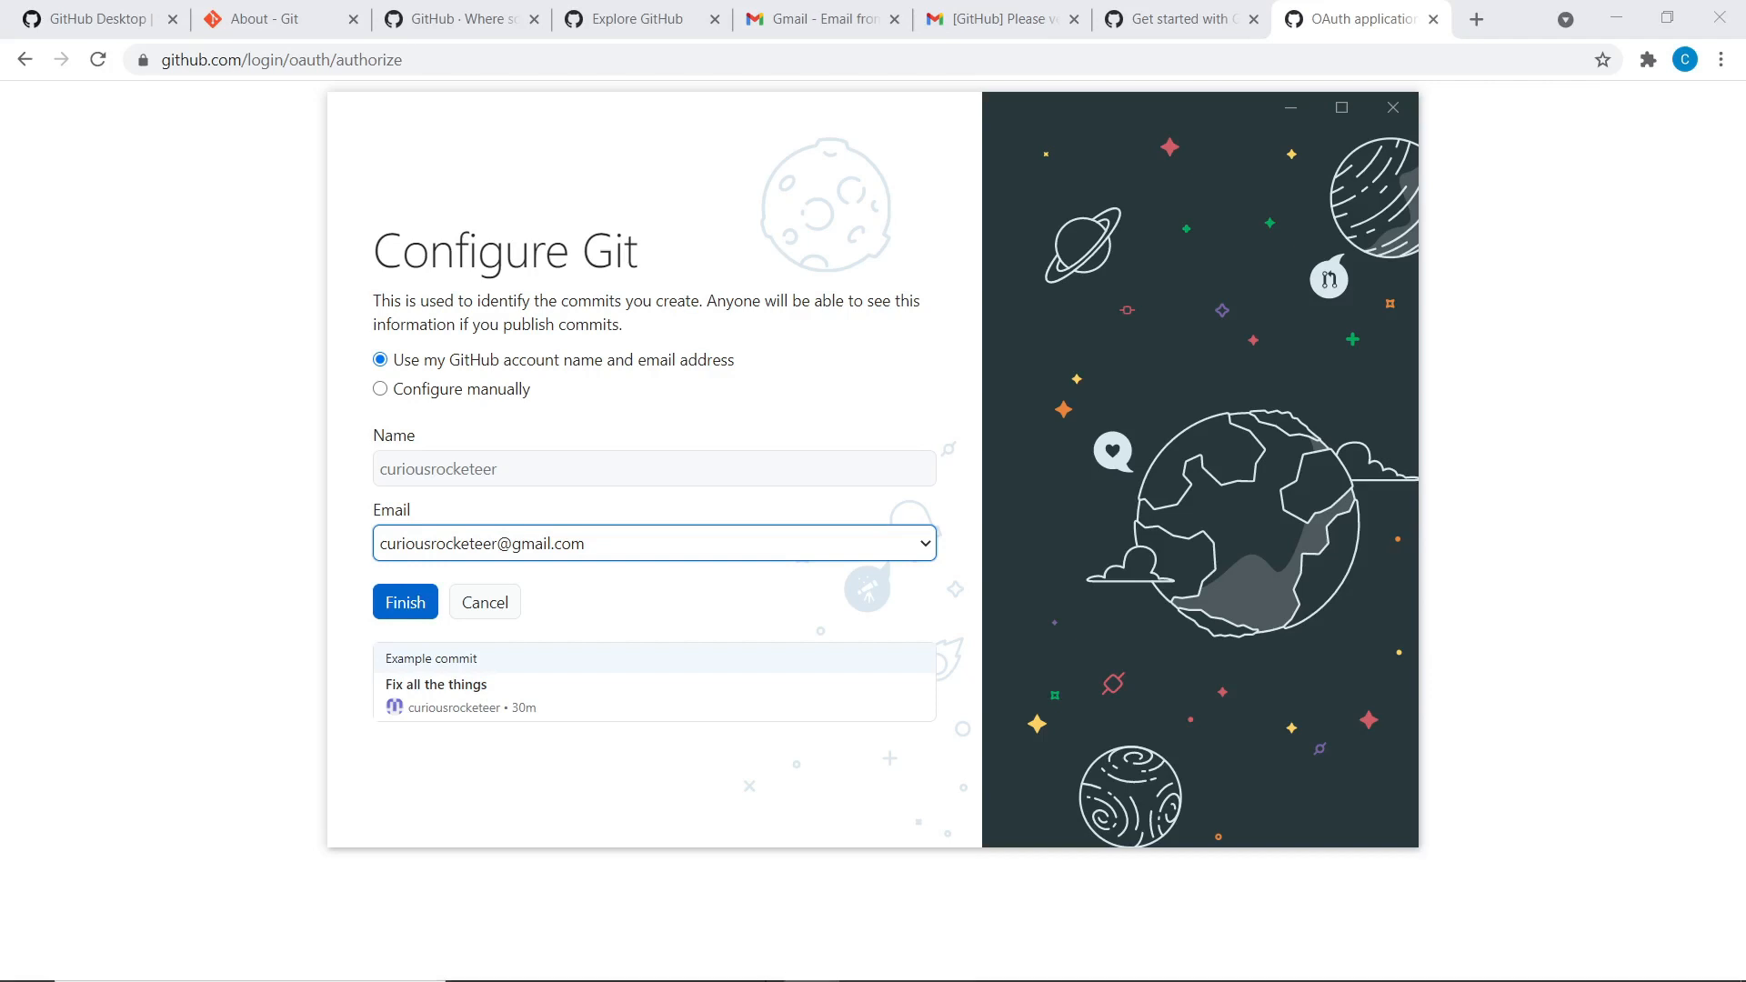
{"action": "mouse_move", "coordinate": [758, 971]}
{"action": "left_click", "coordinate": [436, 461]}
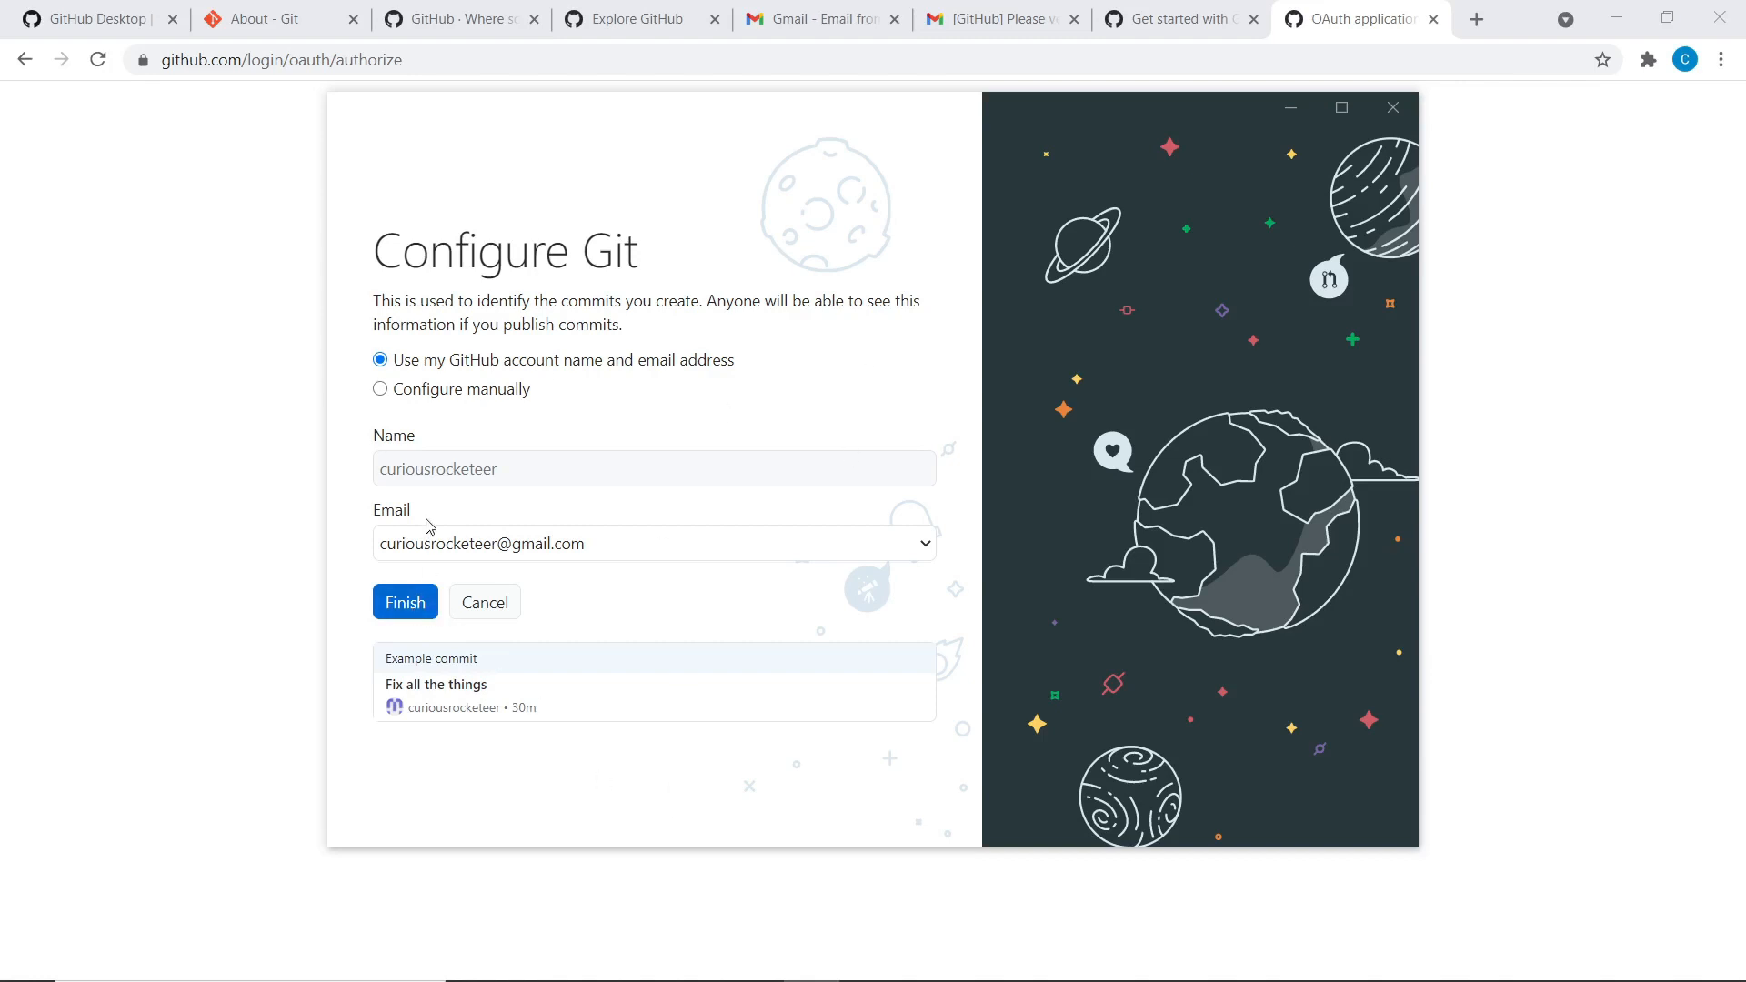
{"action": "left_click", "coordinate": [403, 615]}
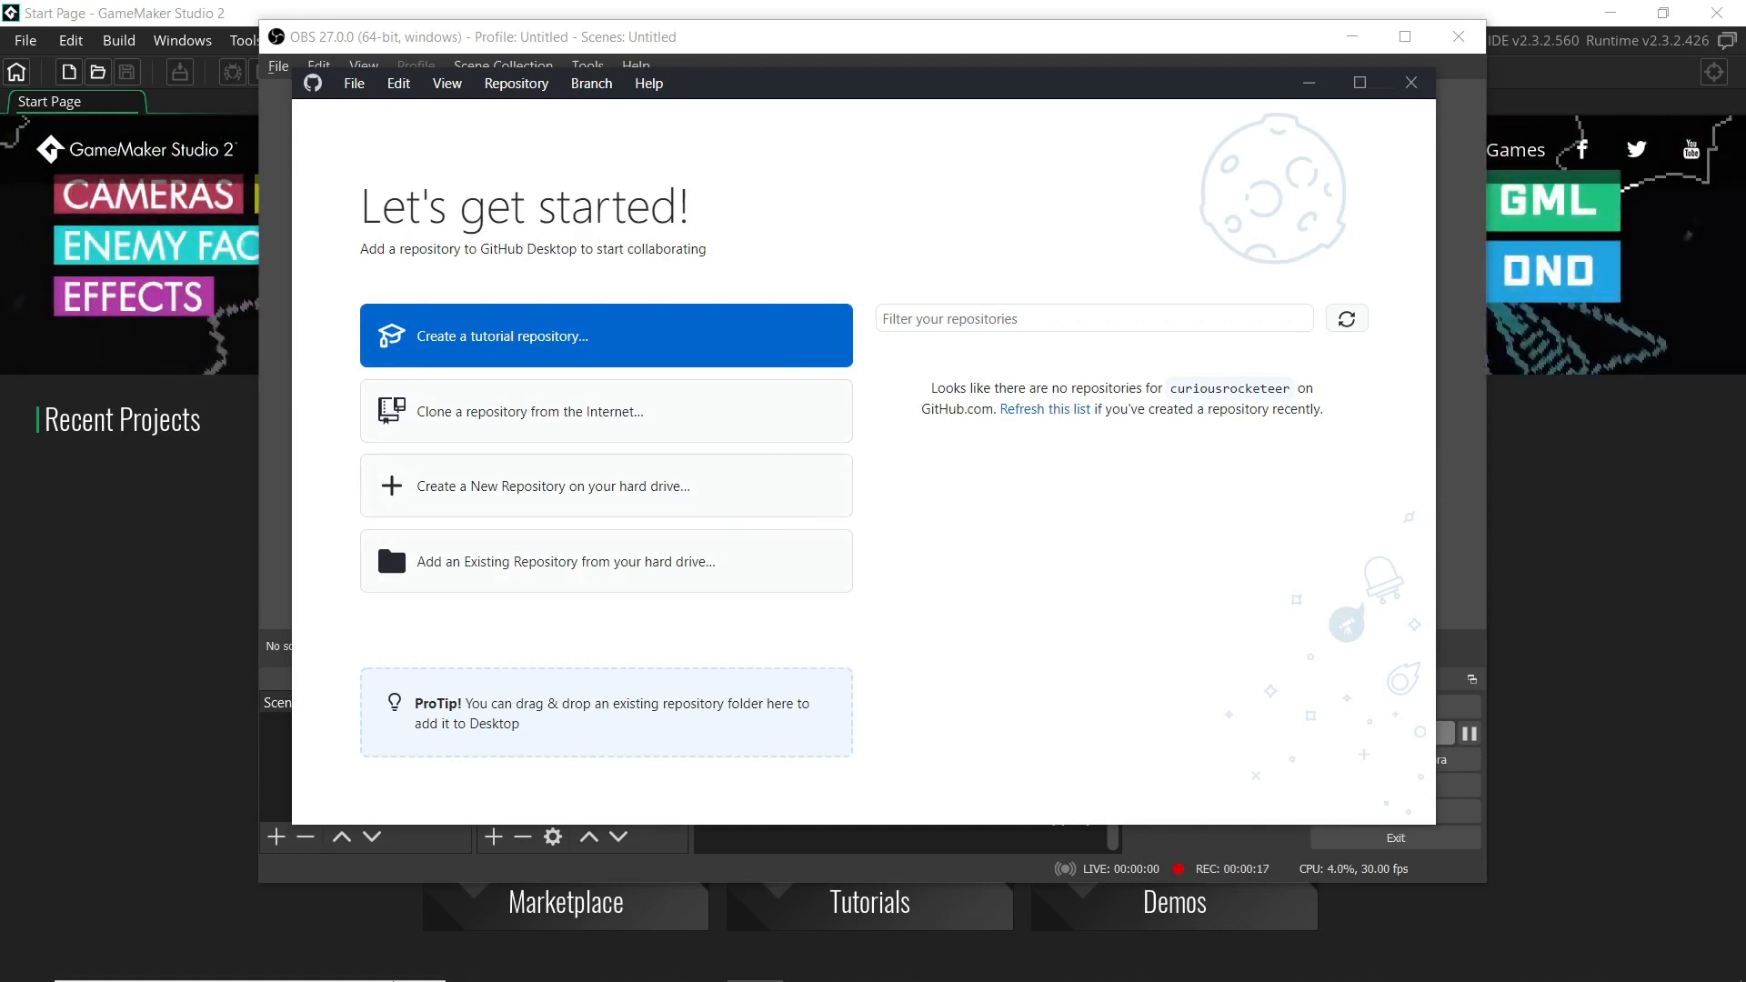
Choose Create a New Repository on your hard drive in GitHub Desktop
{"action": "mouse_move", "coordinate": [642, 973]}
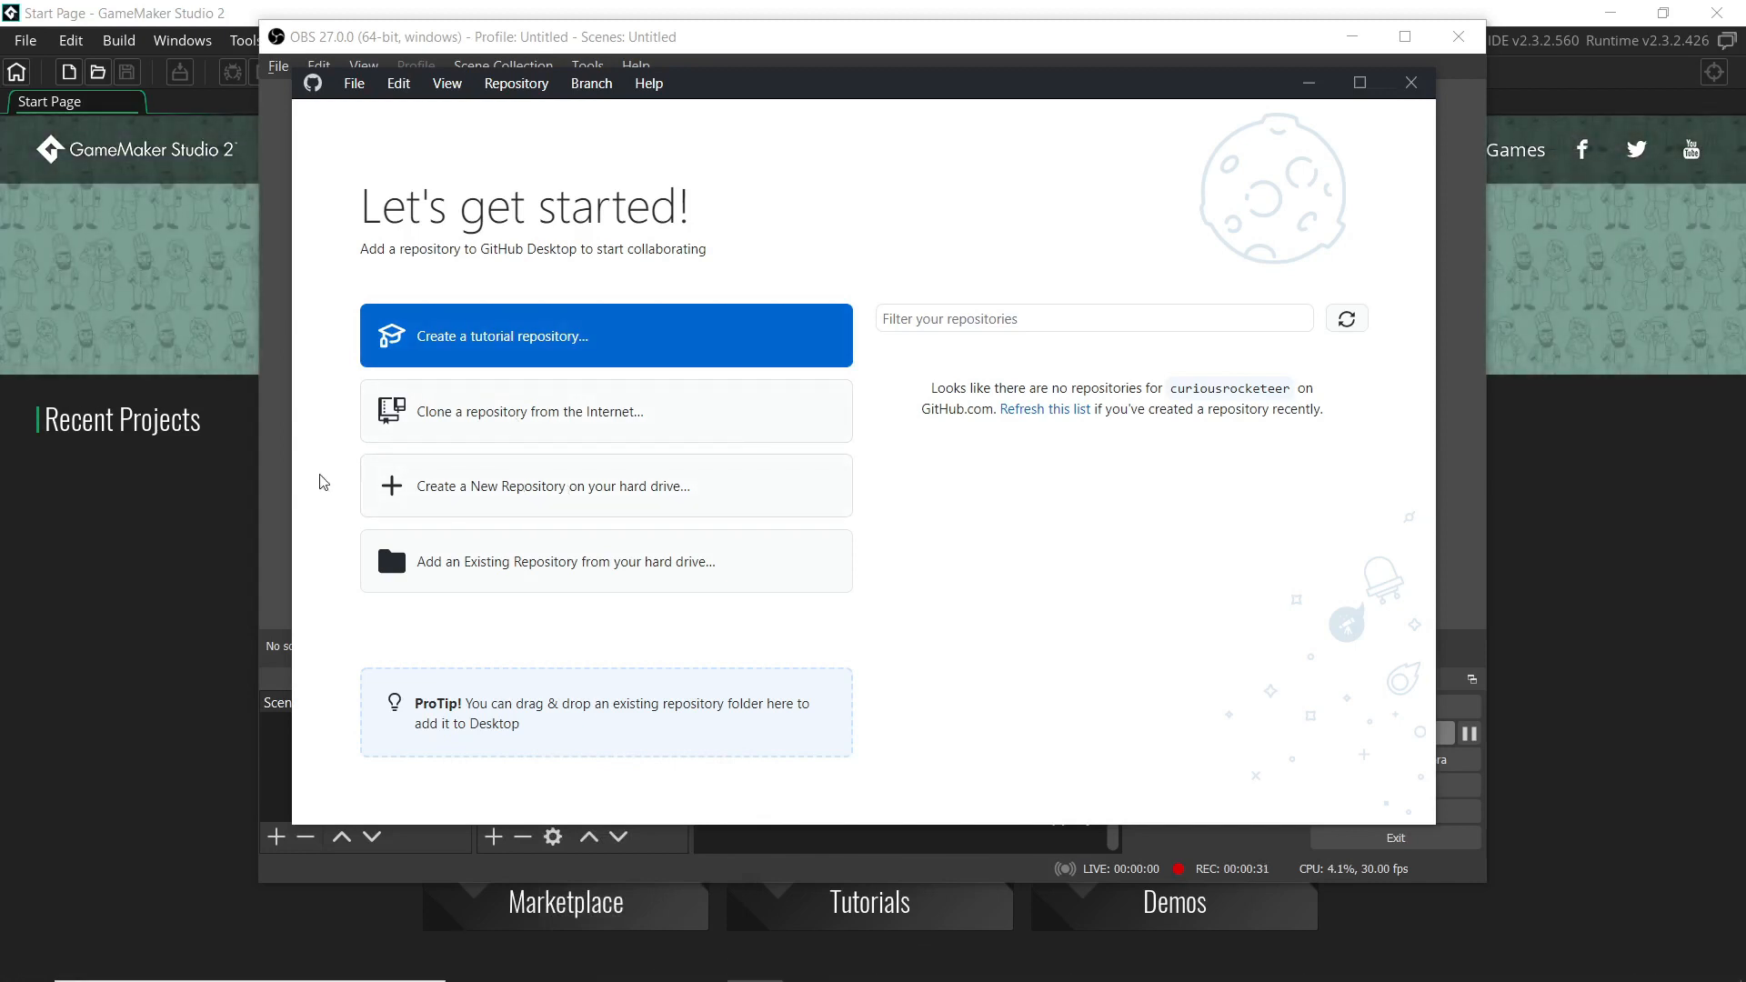
{"action": "left_click", "coordinate": [512, 496]}
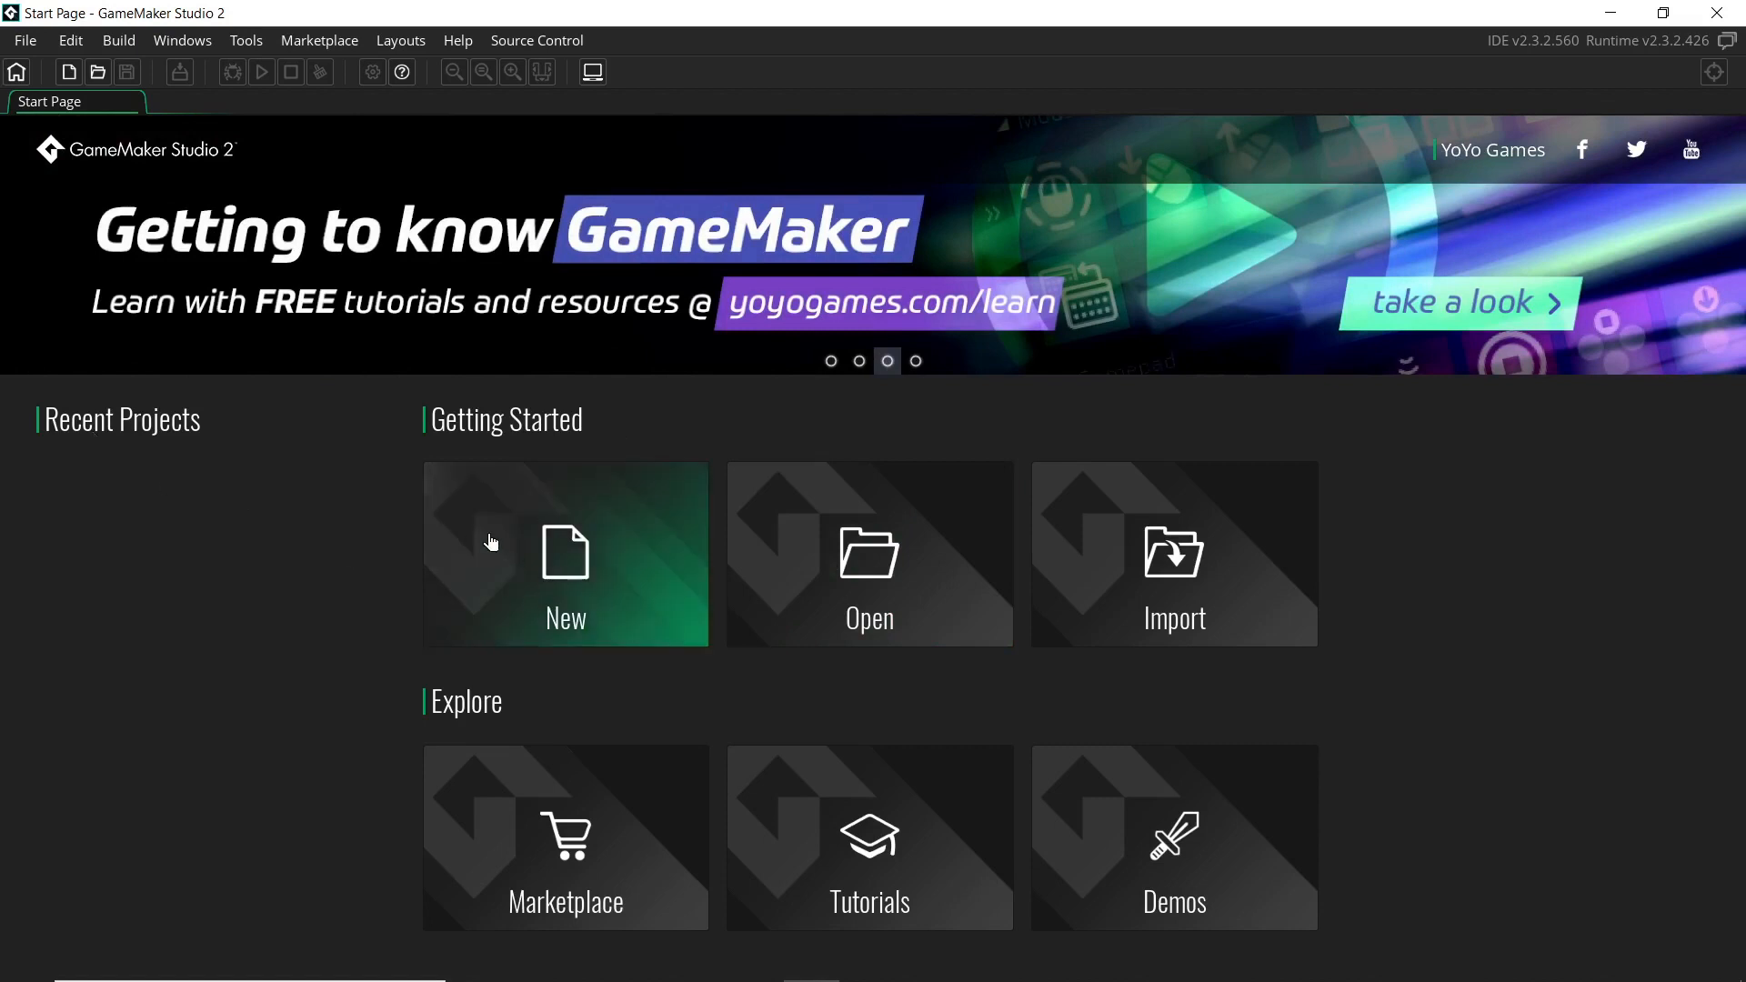
Create a ReallyCoolGame folder in Documents\GameMakerStudio2, then return to GitHub Desktop's new-repository form
{"action": "key", "text": "alt+Tab"}
{"action": "key", "text": "alt+Tab"}
{"action": "key", "text": "alt+Tab"}
{"action": "key", "text": "alt+Tab"}
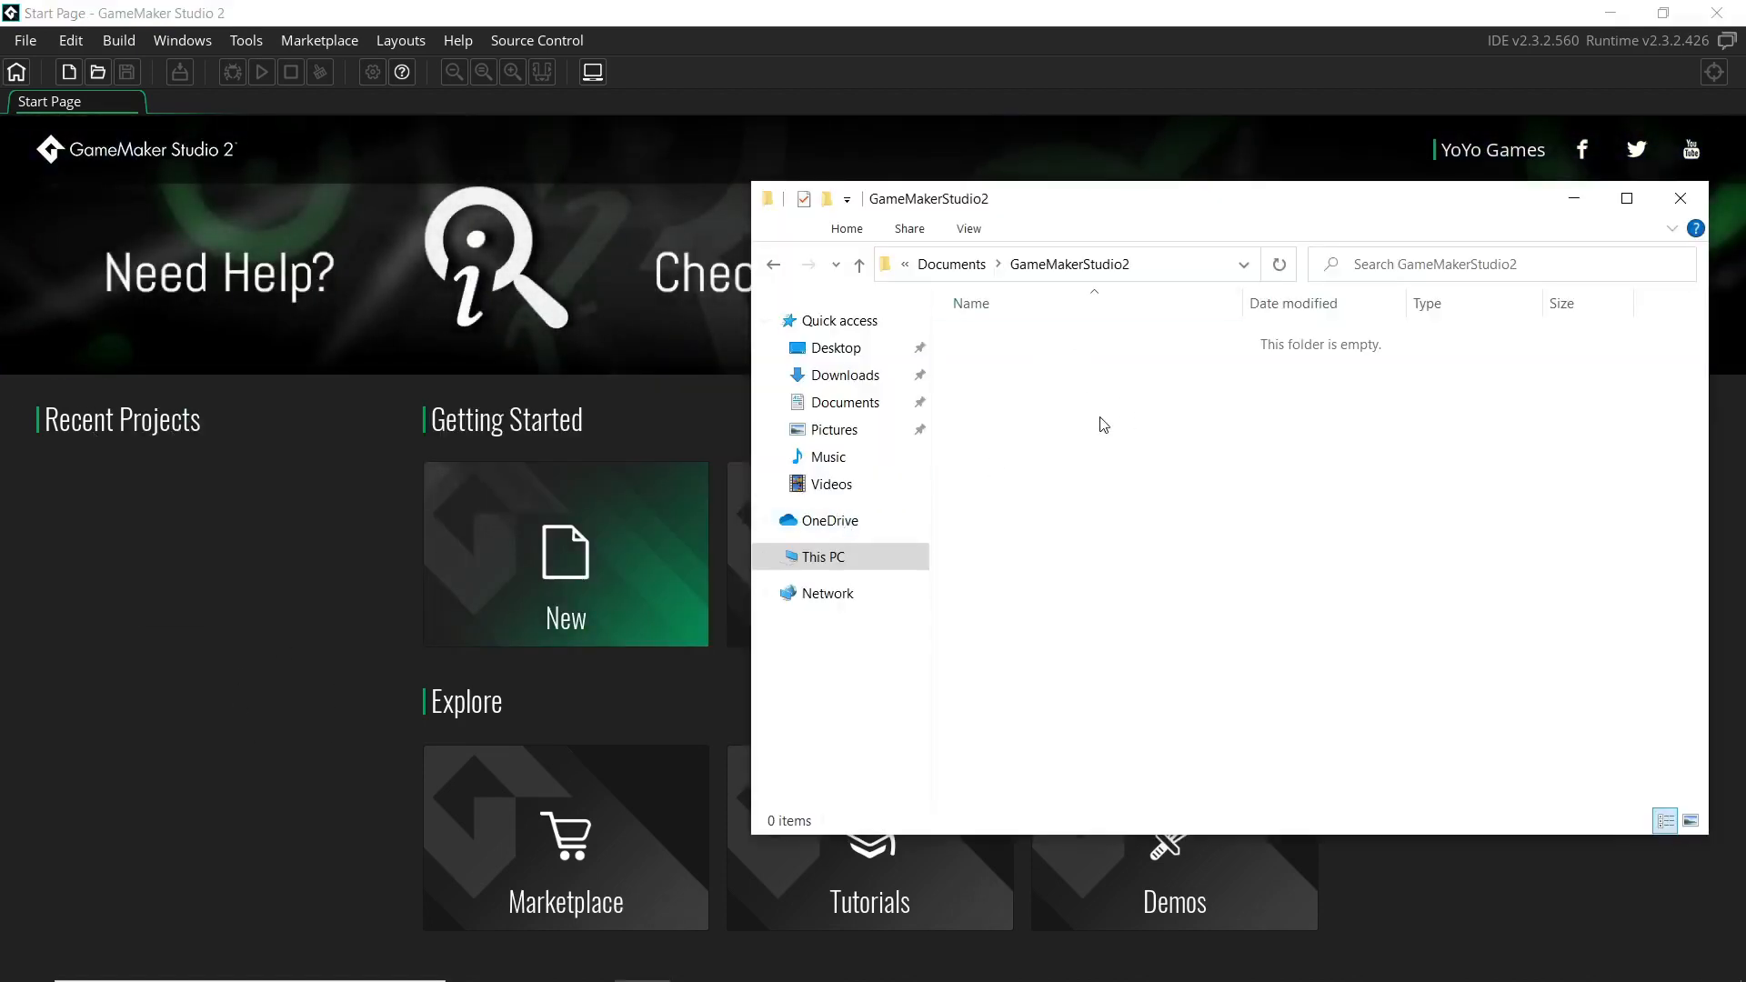
{"action": "right_click", "coordinate": [1103, 425]}
{"action": "mouse_move", "coordinate": [1220, 744]}
{"action": "left_click", "coordinate": [1414, 382]}
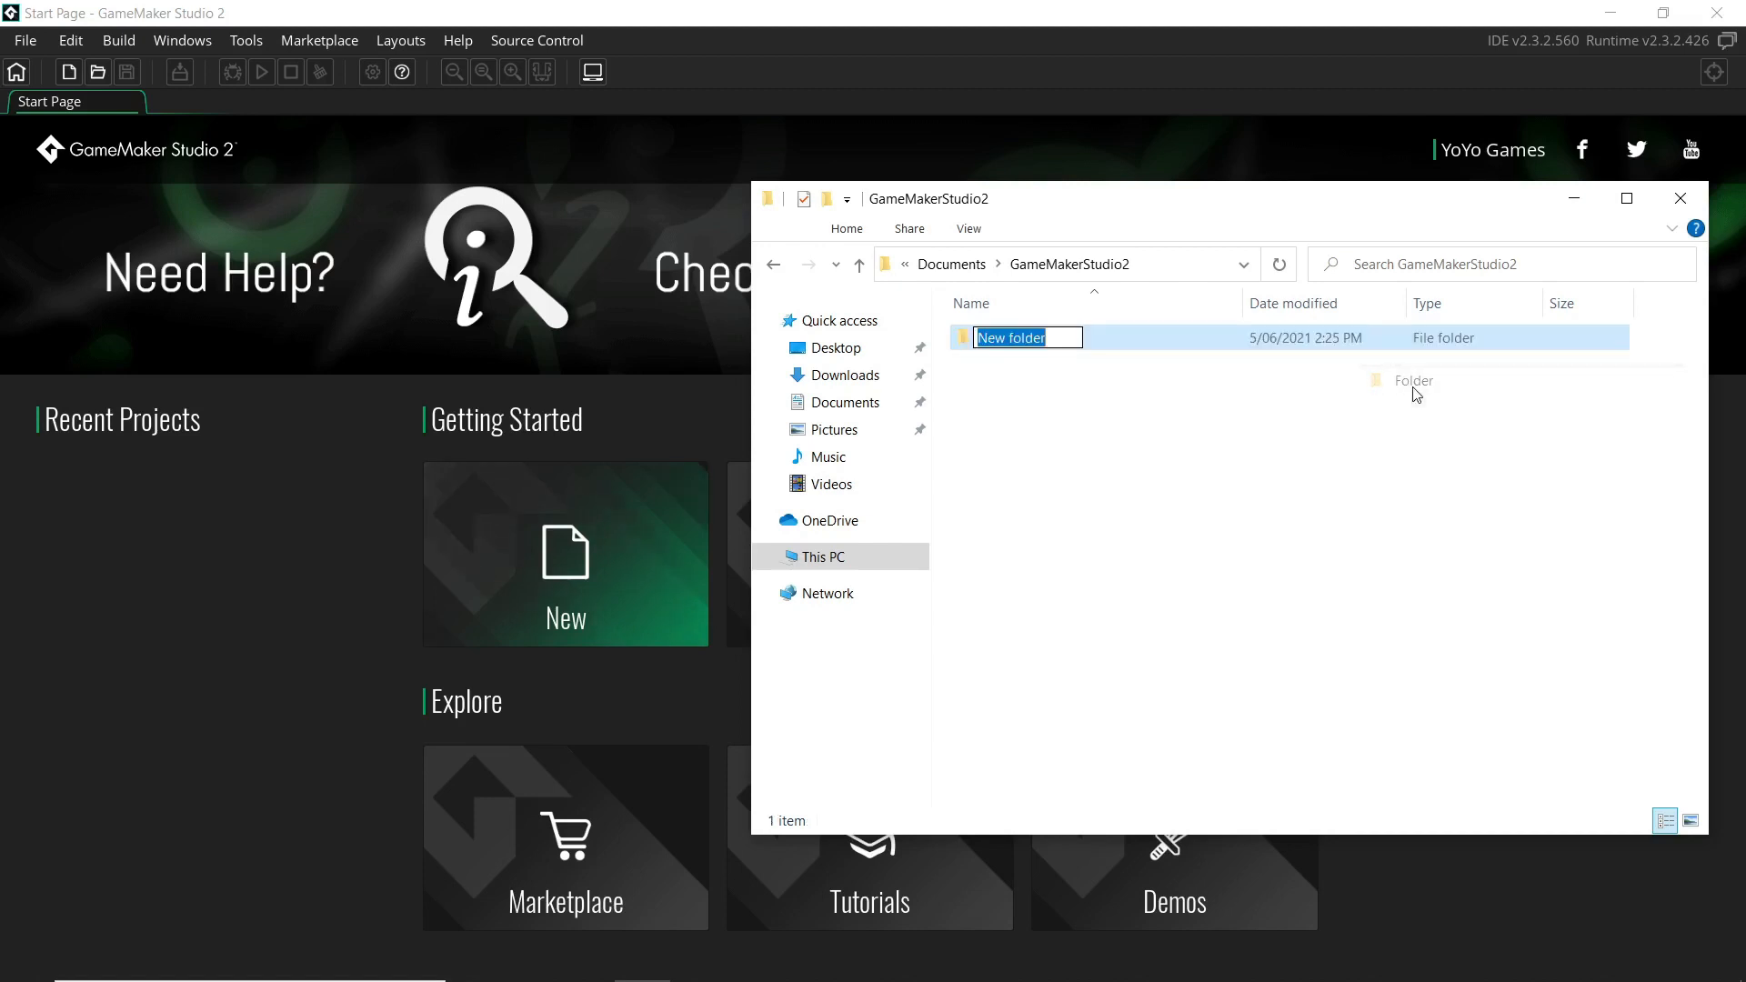
{"action": "type", "text": "Really"}
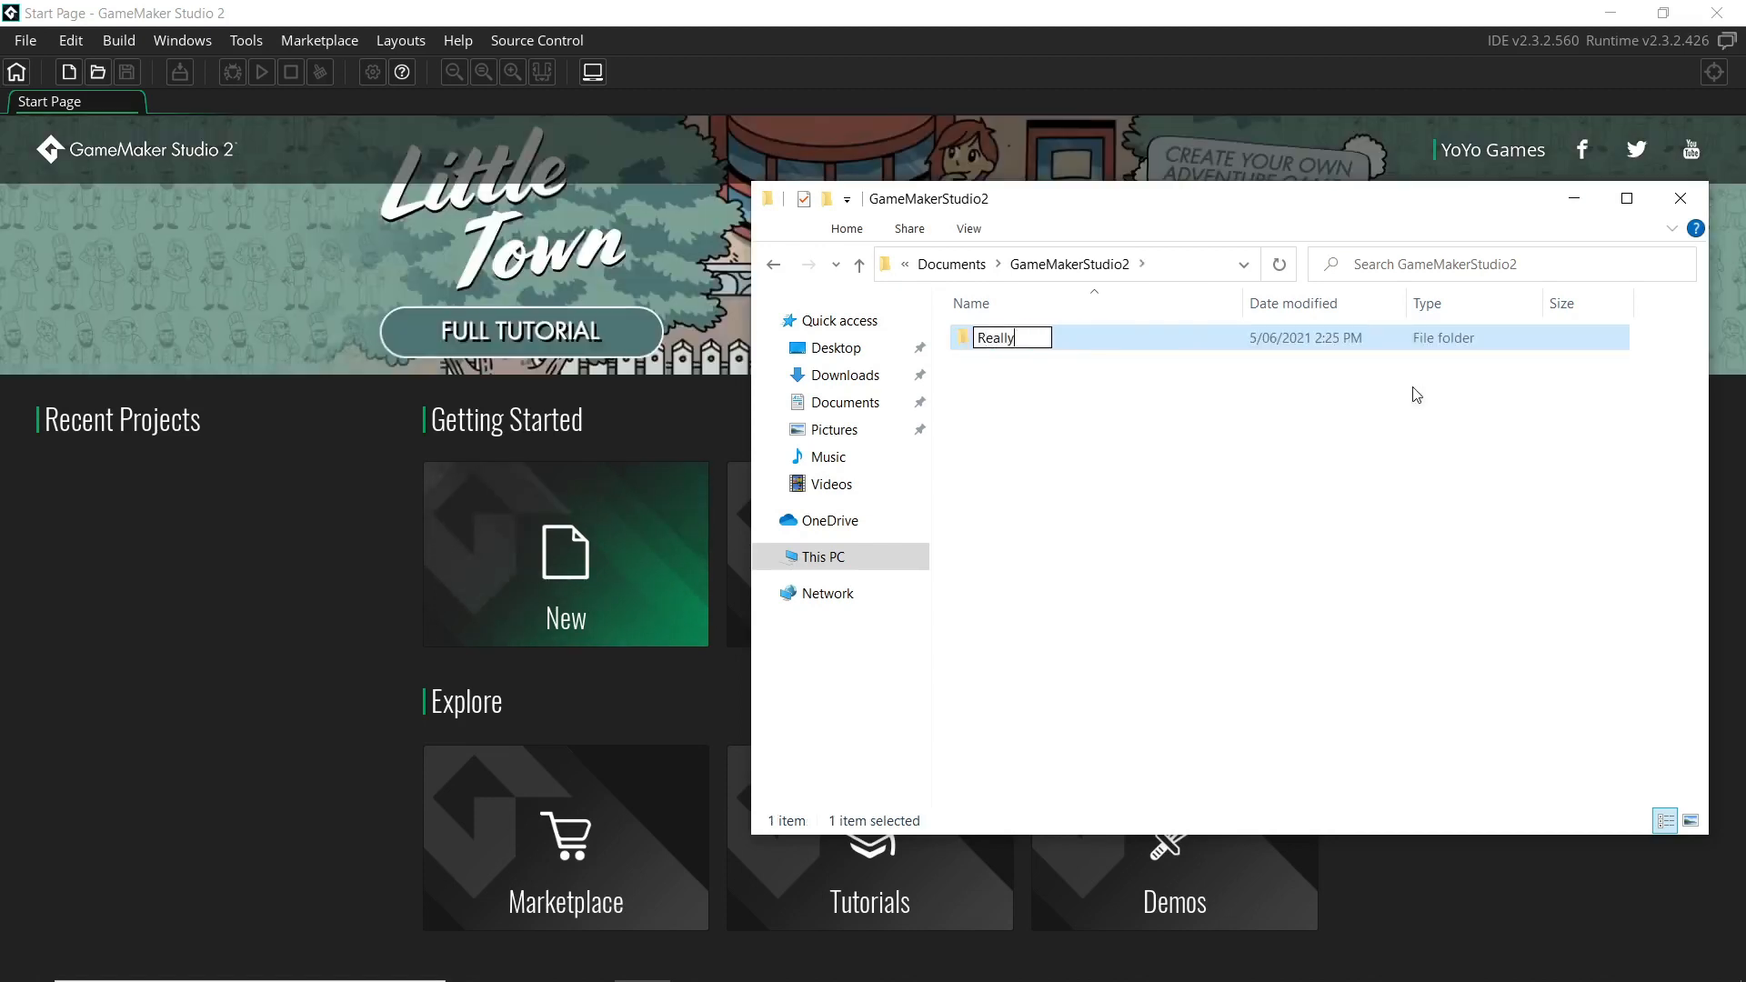
{"action": "type", "text": "CoolGame"}
{"action": "key", "text": "Return"}
{"action": "left_click", "coordinate": [1046, 361]}
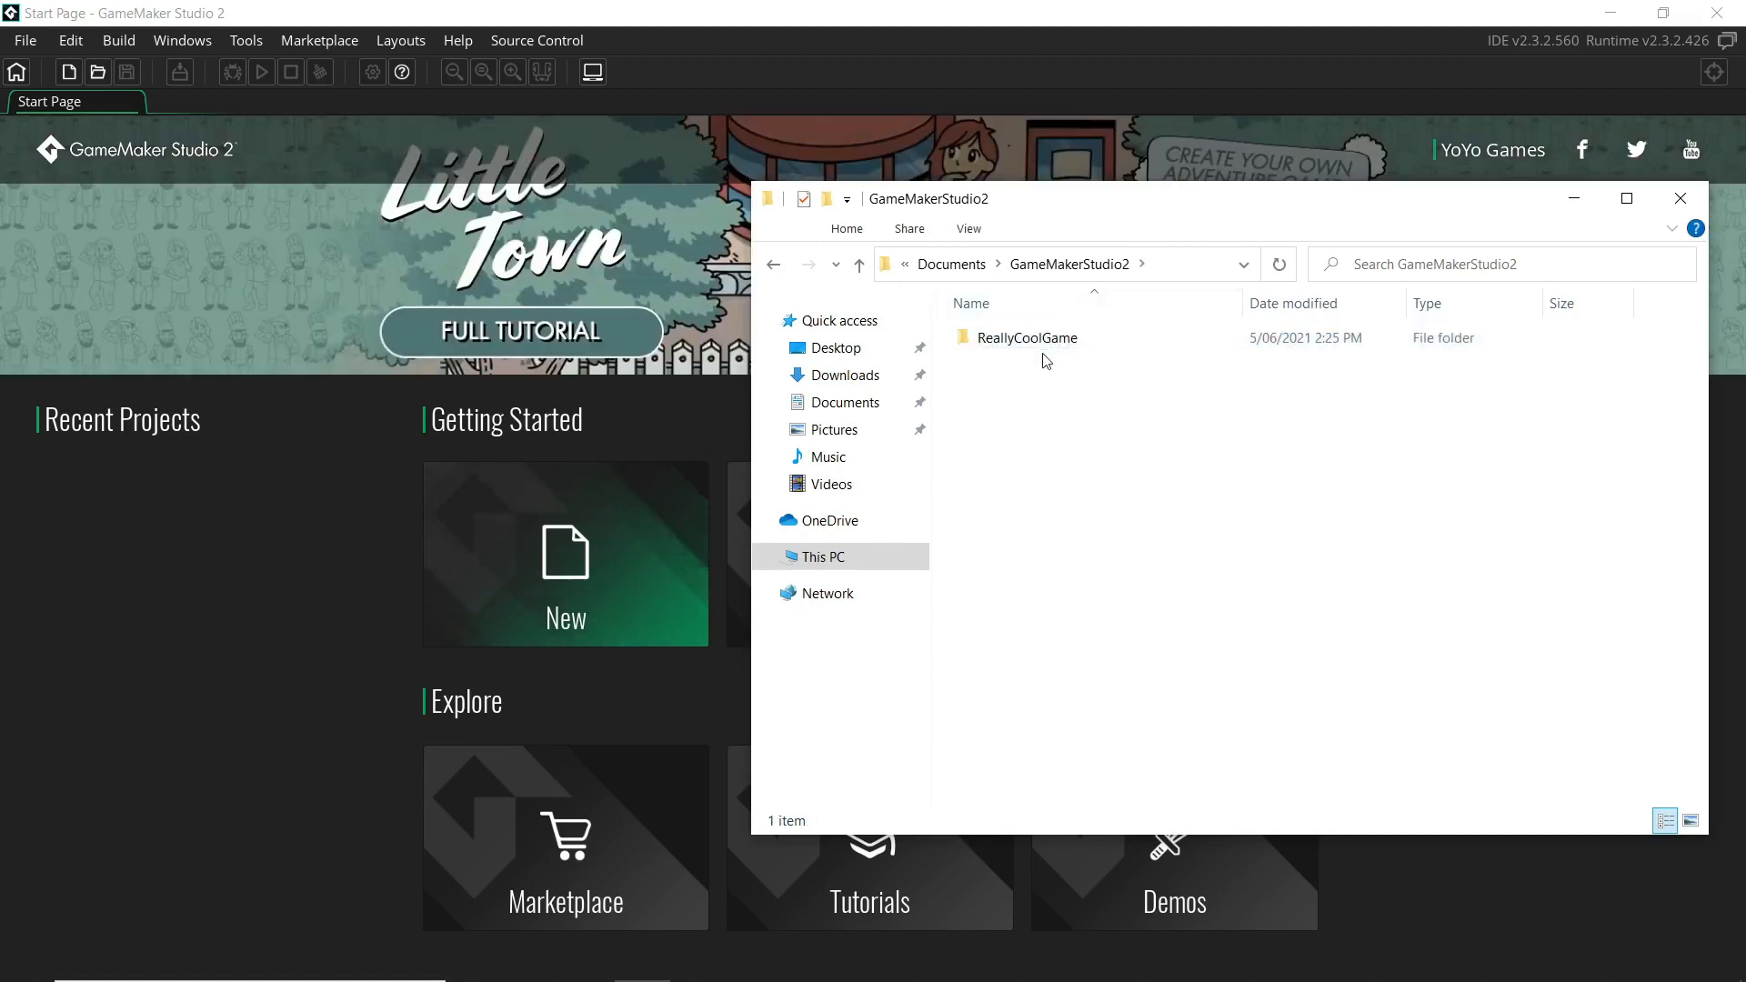
{"action": "left_click", "coordinate": [1044, 340]}
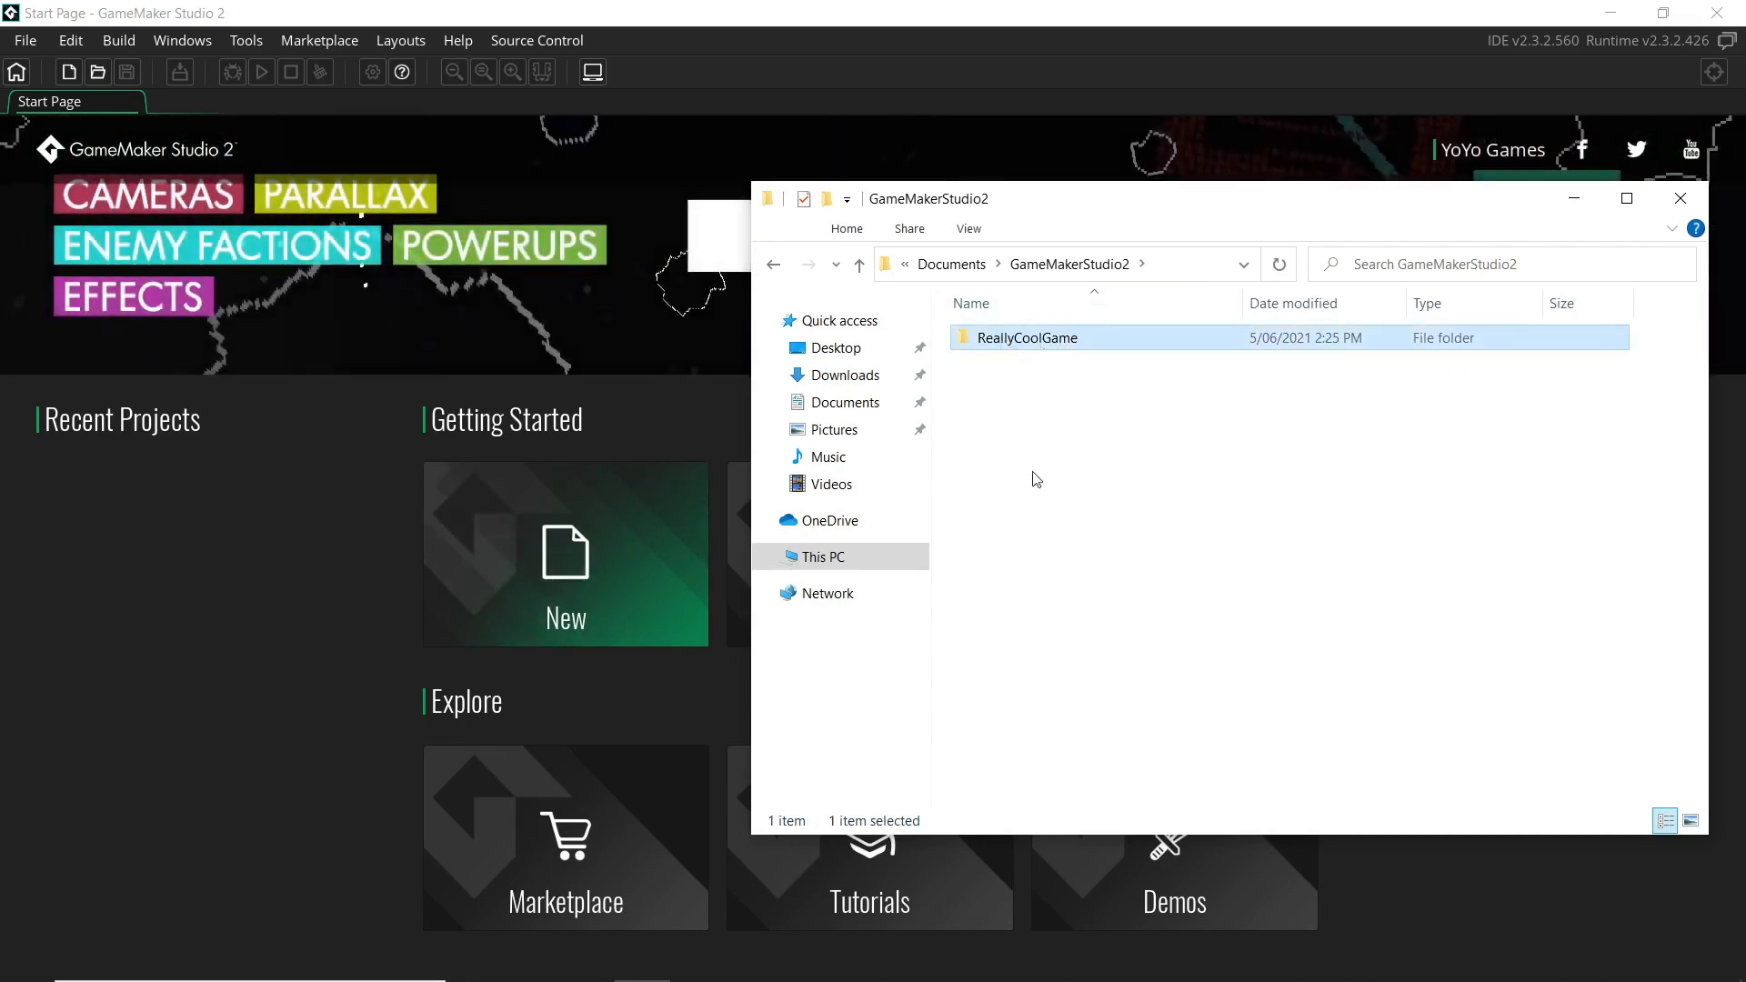
{"action": "key", "text": "alt+Tab"}
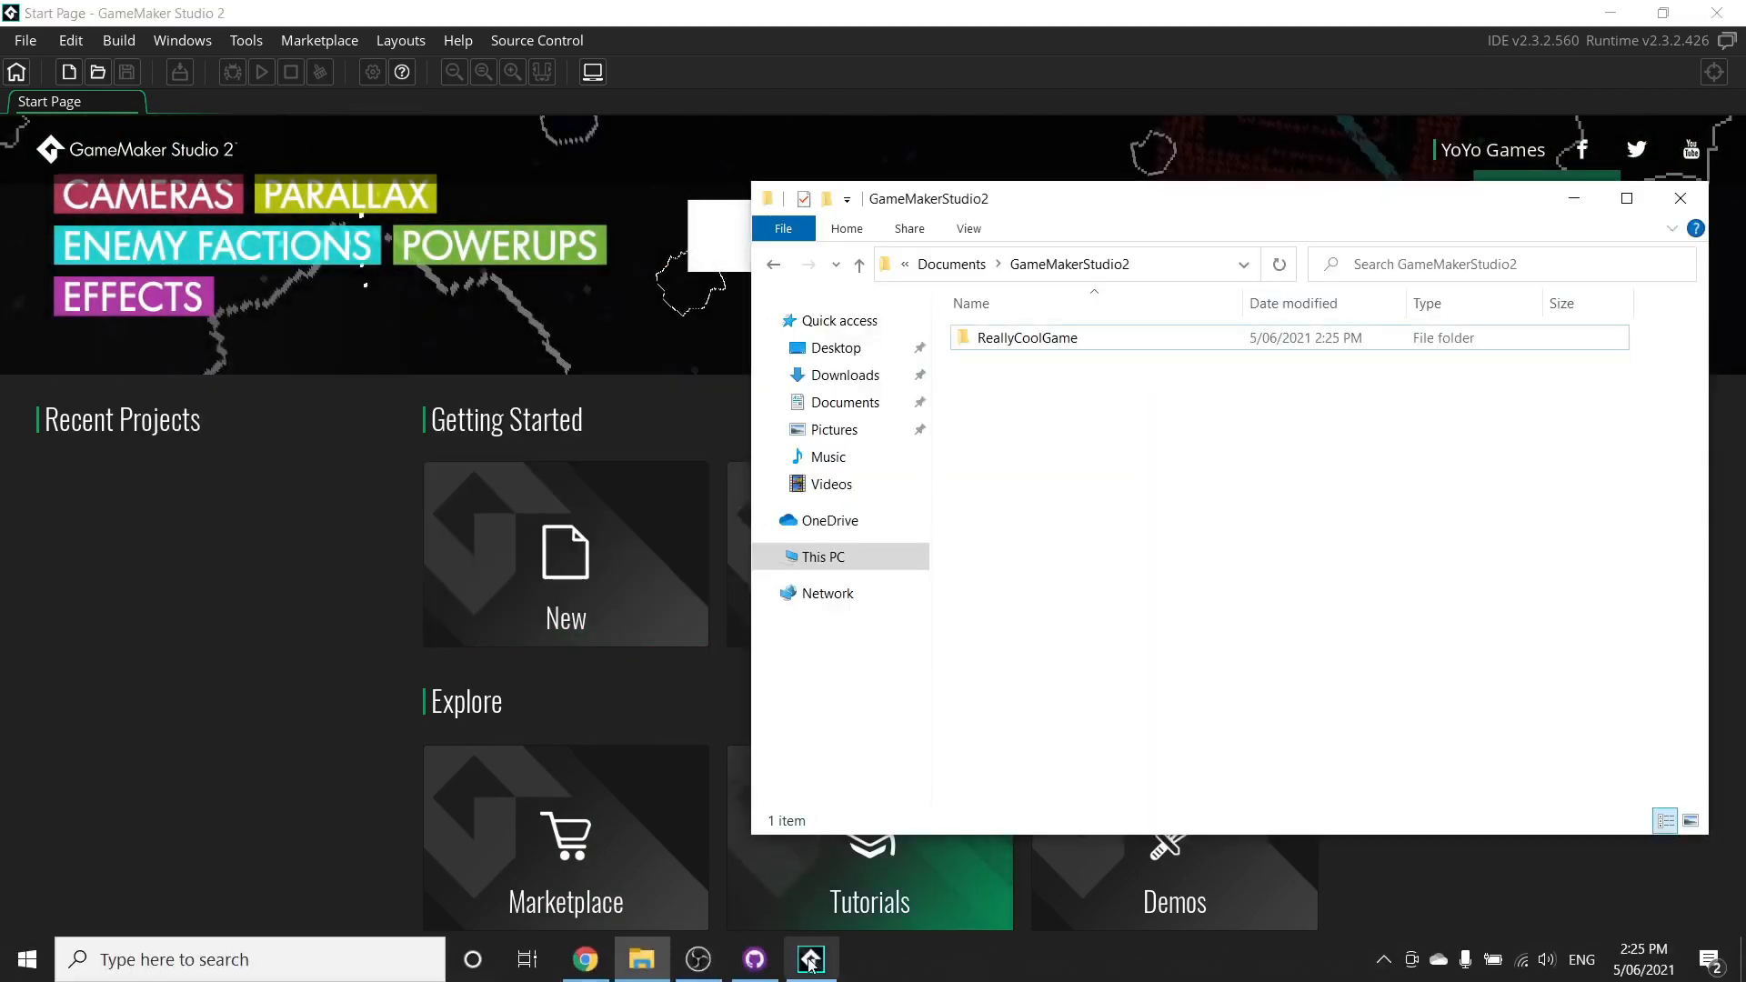
{"action": "left_click", "coordinate": [757, 960]}
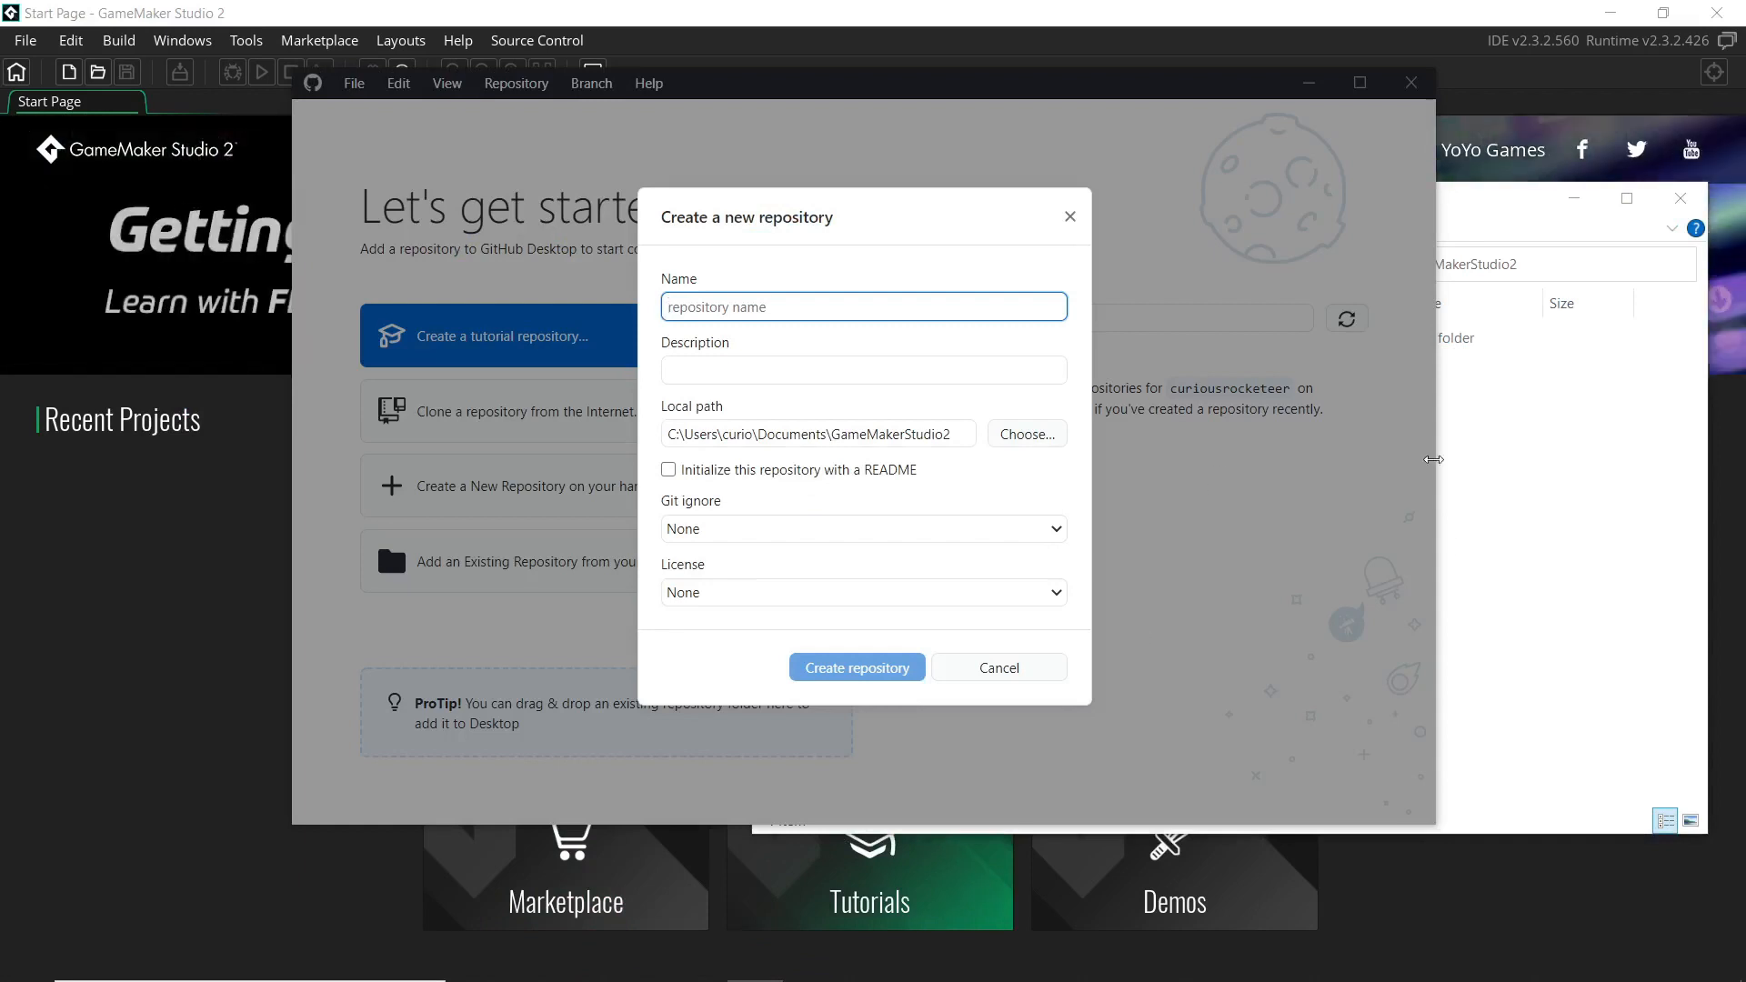
Create a new folder named OurNewRepository inside GameMakerStudio2
{"action": "left_click", "coordinate": [1434, 459]}
{"action": "right_click", "coordinate": [1219, 443]}
{"action": "mouse_move", "coordinate": [1262, 773]}
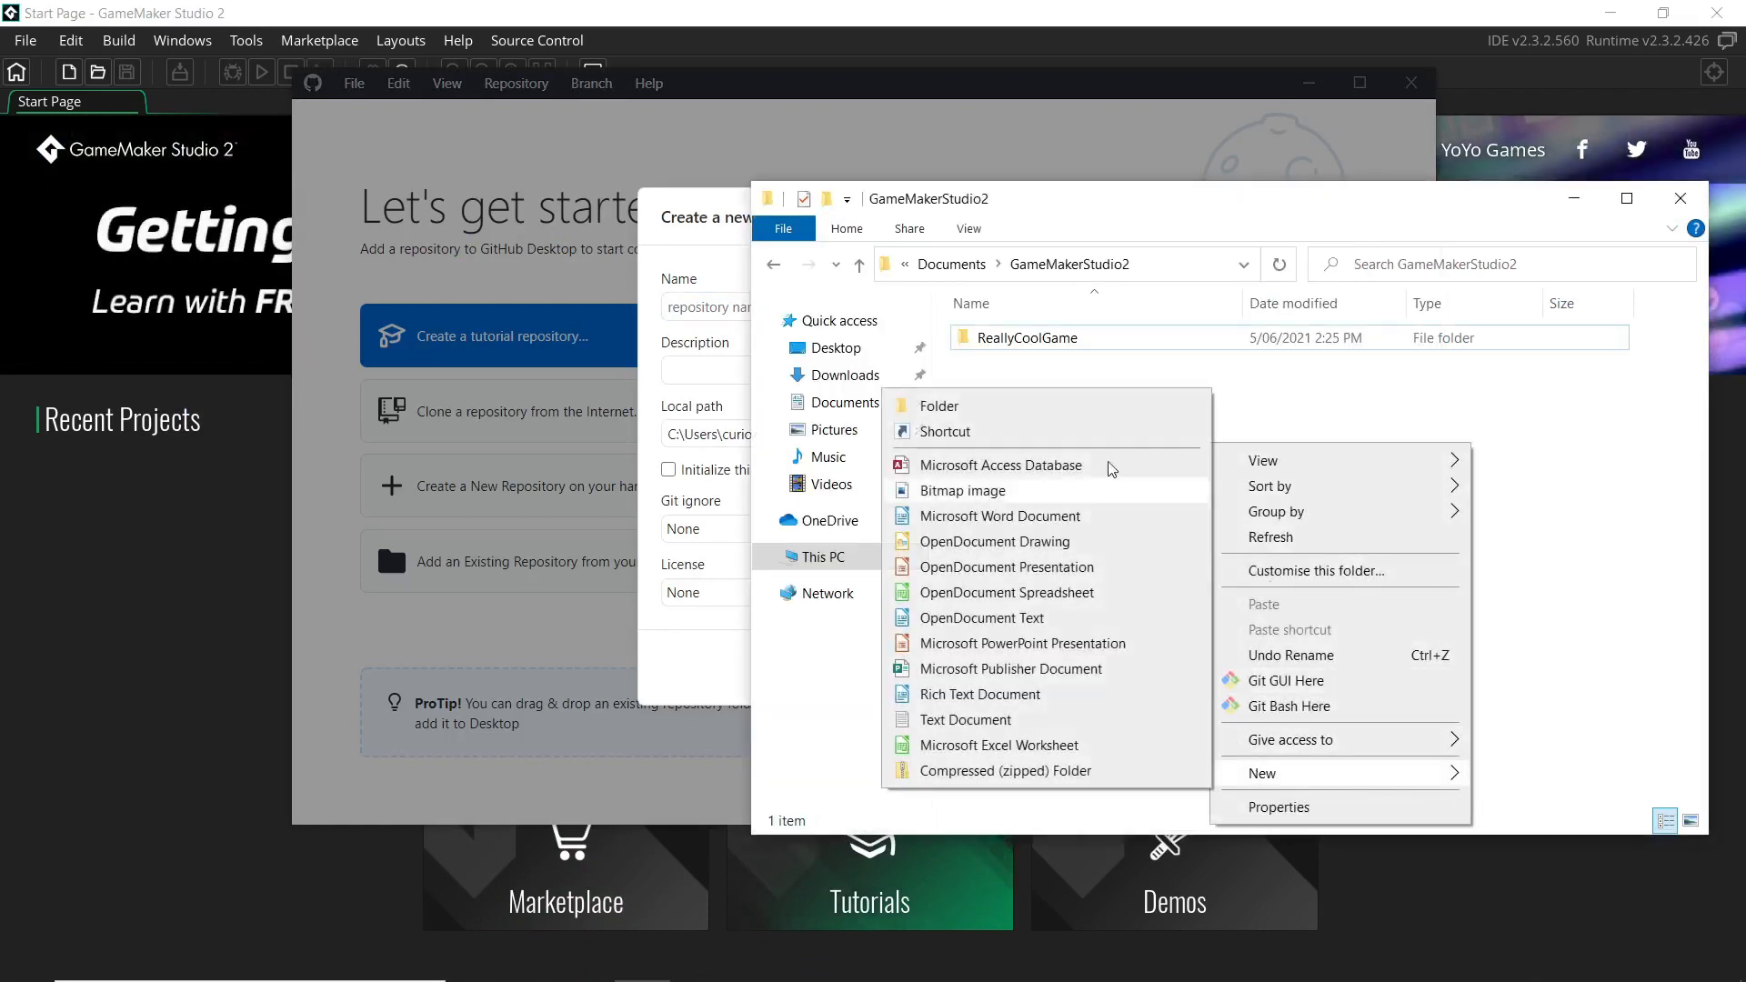
{"action": "left_click", "coordinate": [945, 406]}
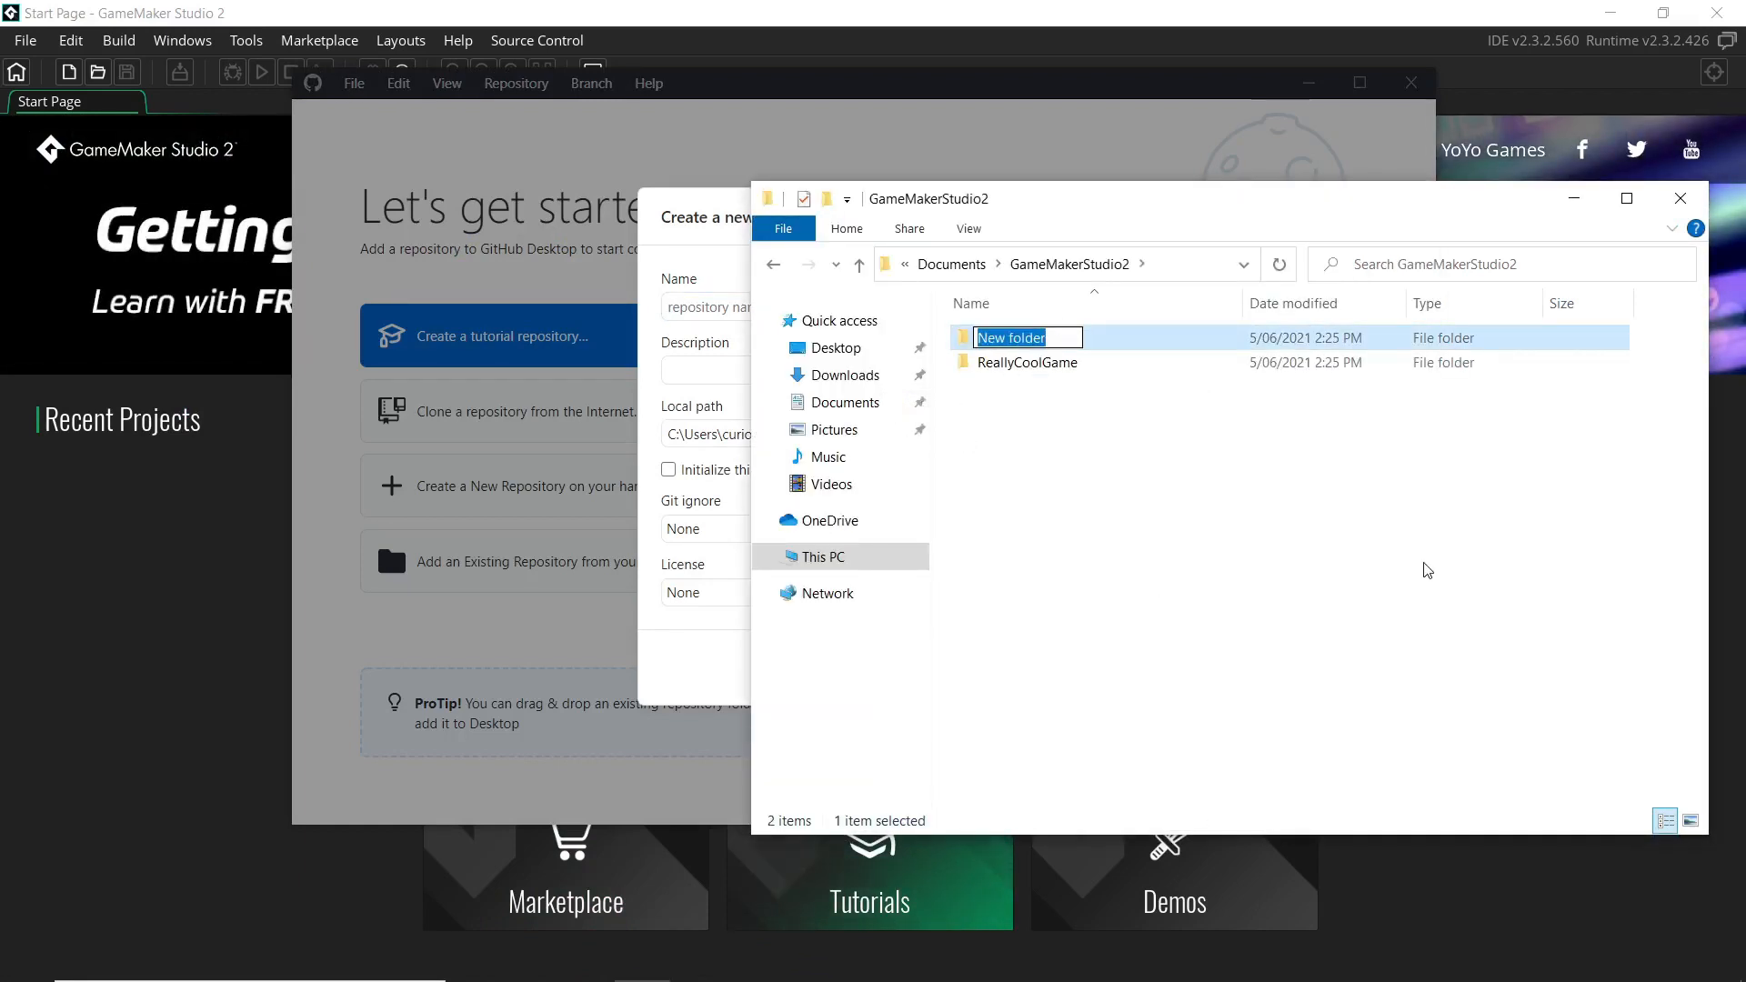
{"action": "type", "text": "OurNewRepos"}
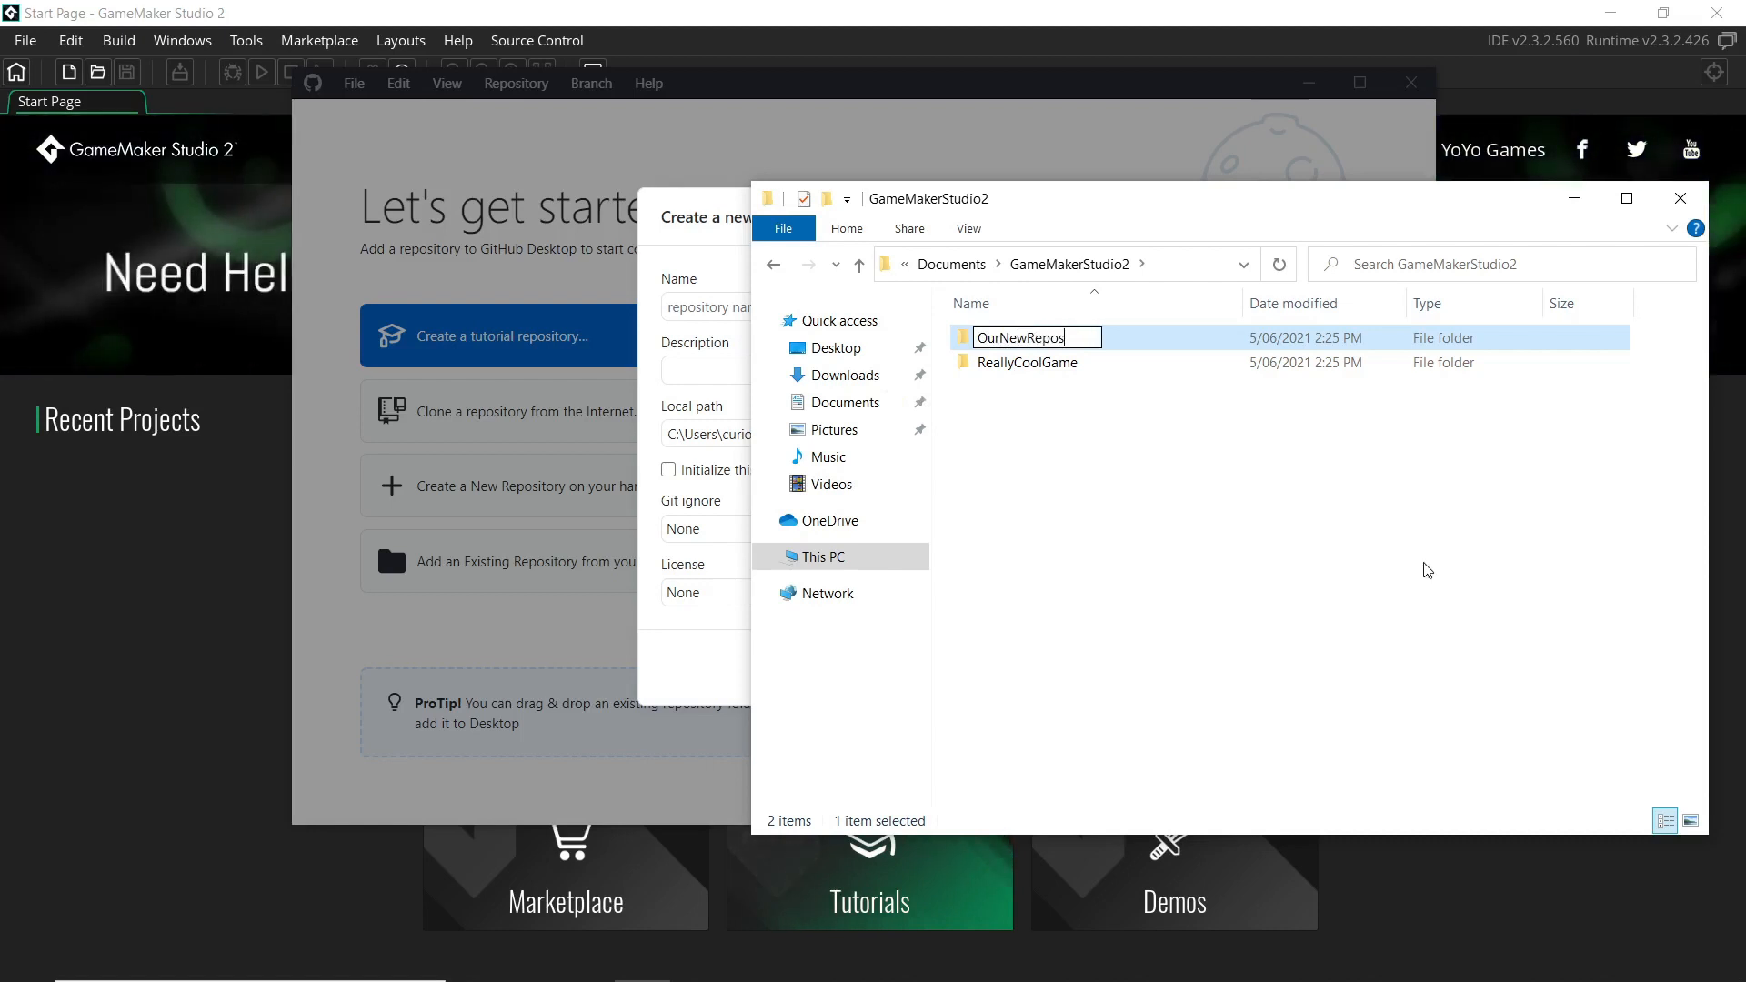
{"action": "type", "text": "itory"}
{"action": "key", "text": "Return"}
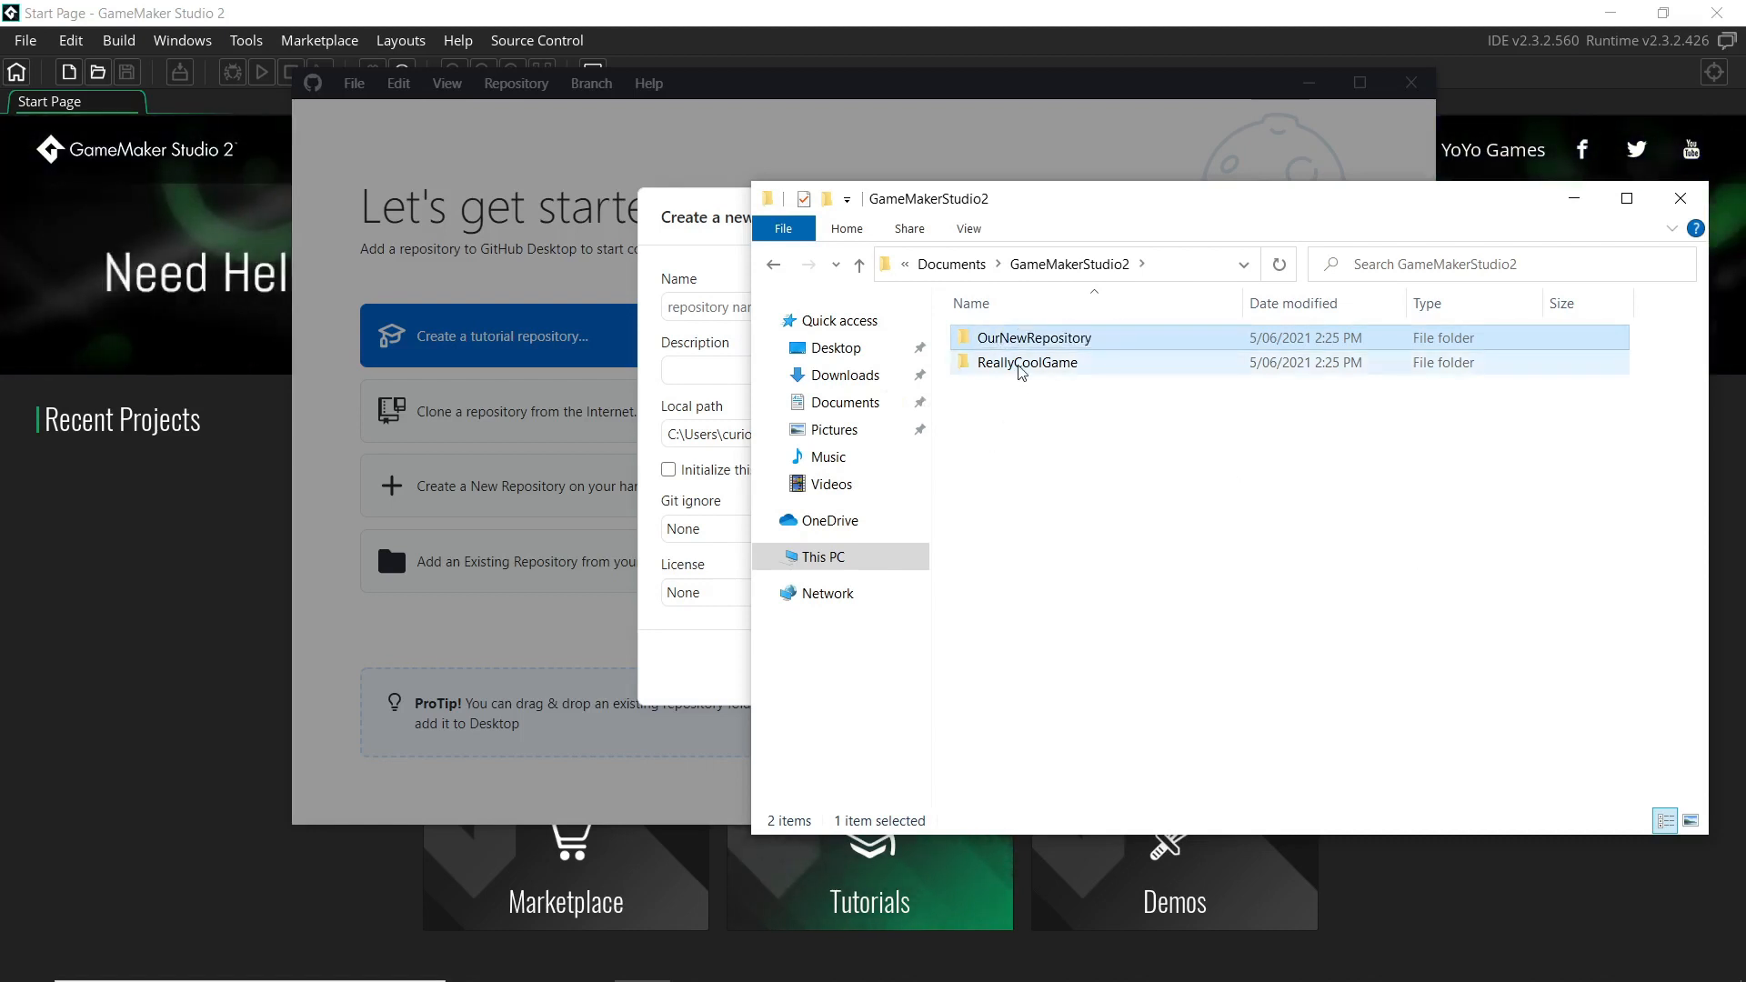
Move ReallyCoolGame into OurNewRepository, delete both folders, and close Explorer
{"action": "mouse_move", "coordinate": [1020, 372]}
{"action": "left_mouse_down"}
{"action": "mouse_move", "coordinate": [1011, 348]}
{"action": "mouse_move", "coordinate": [1009, 371]}
{"action": "left_mouse_up"}
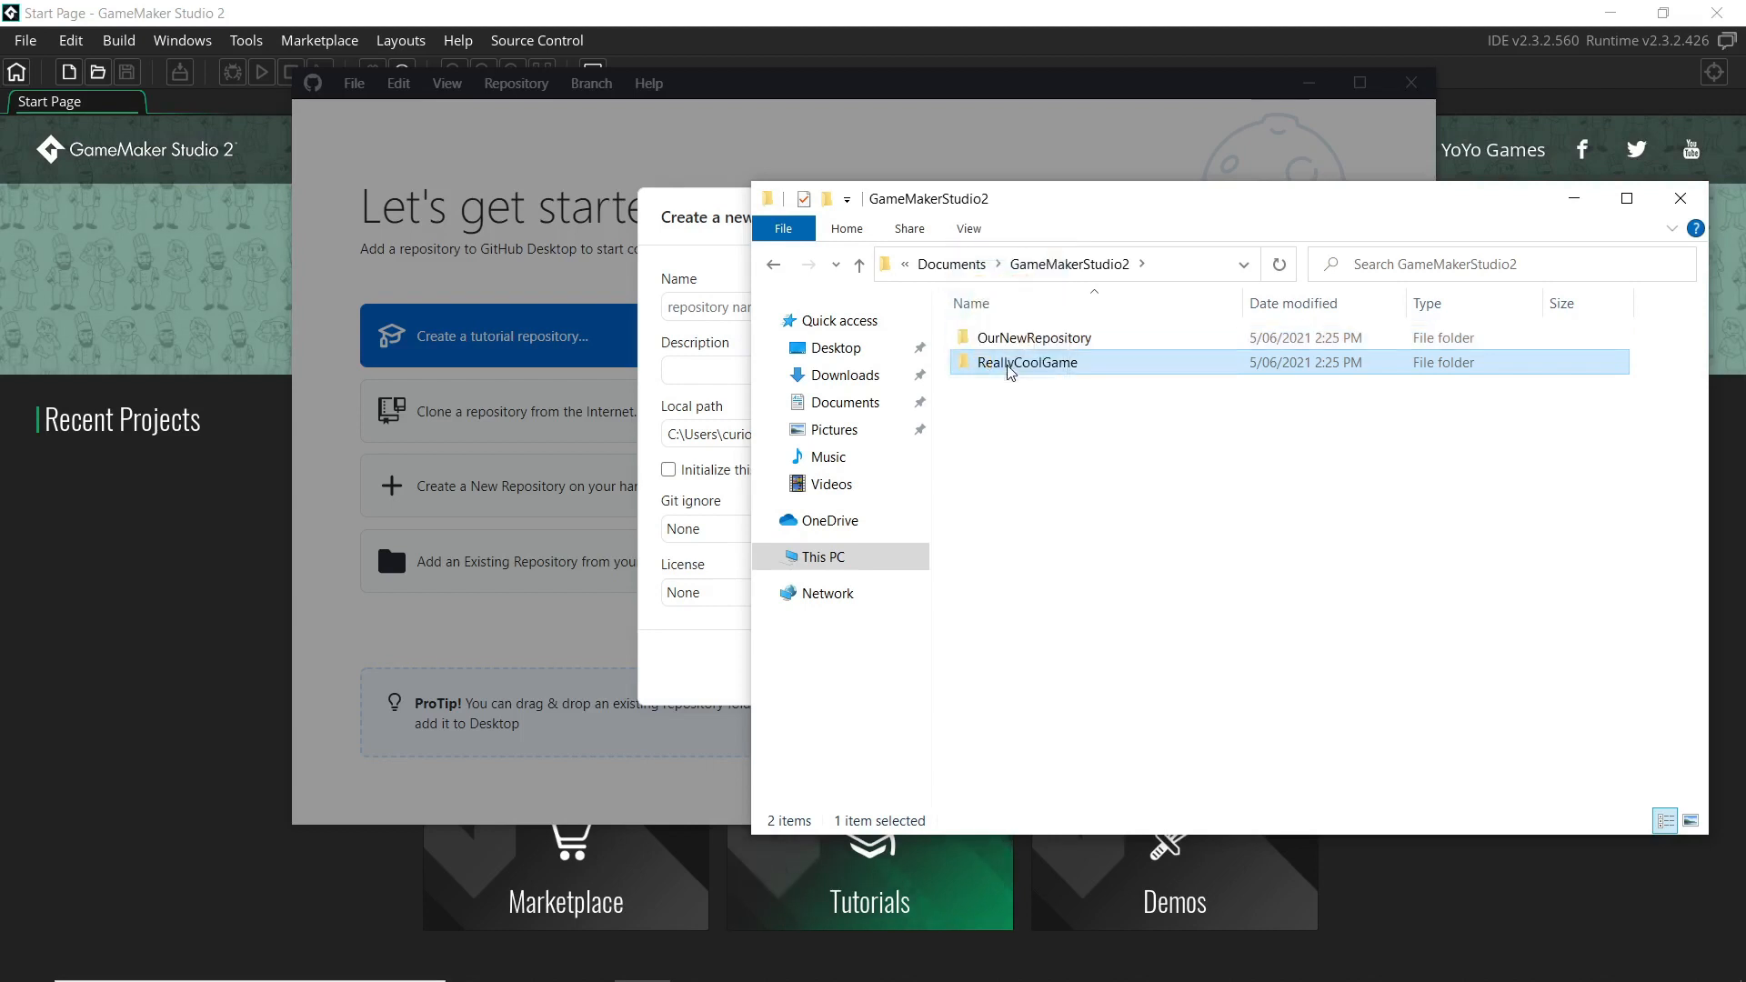
{"action": "double_click", "coordinate": [1009, 371]}
{"action": "left_click_drag", "start_coordinate": [1130, 624], "coordinate": [773, 273]}
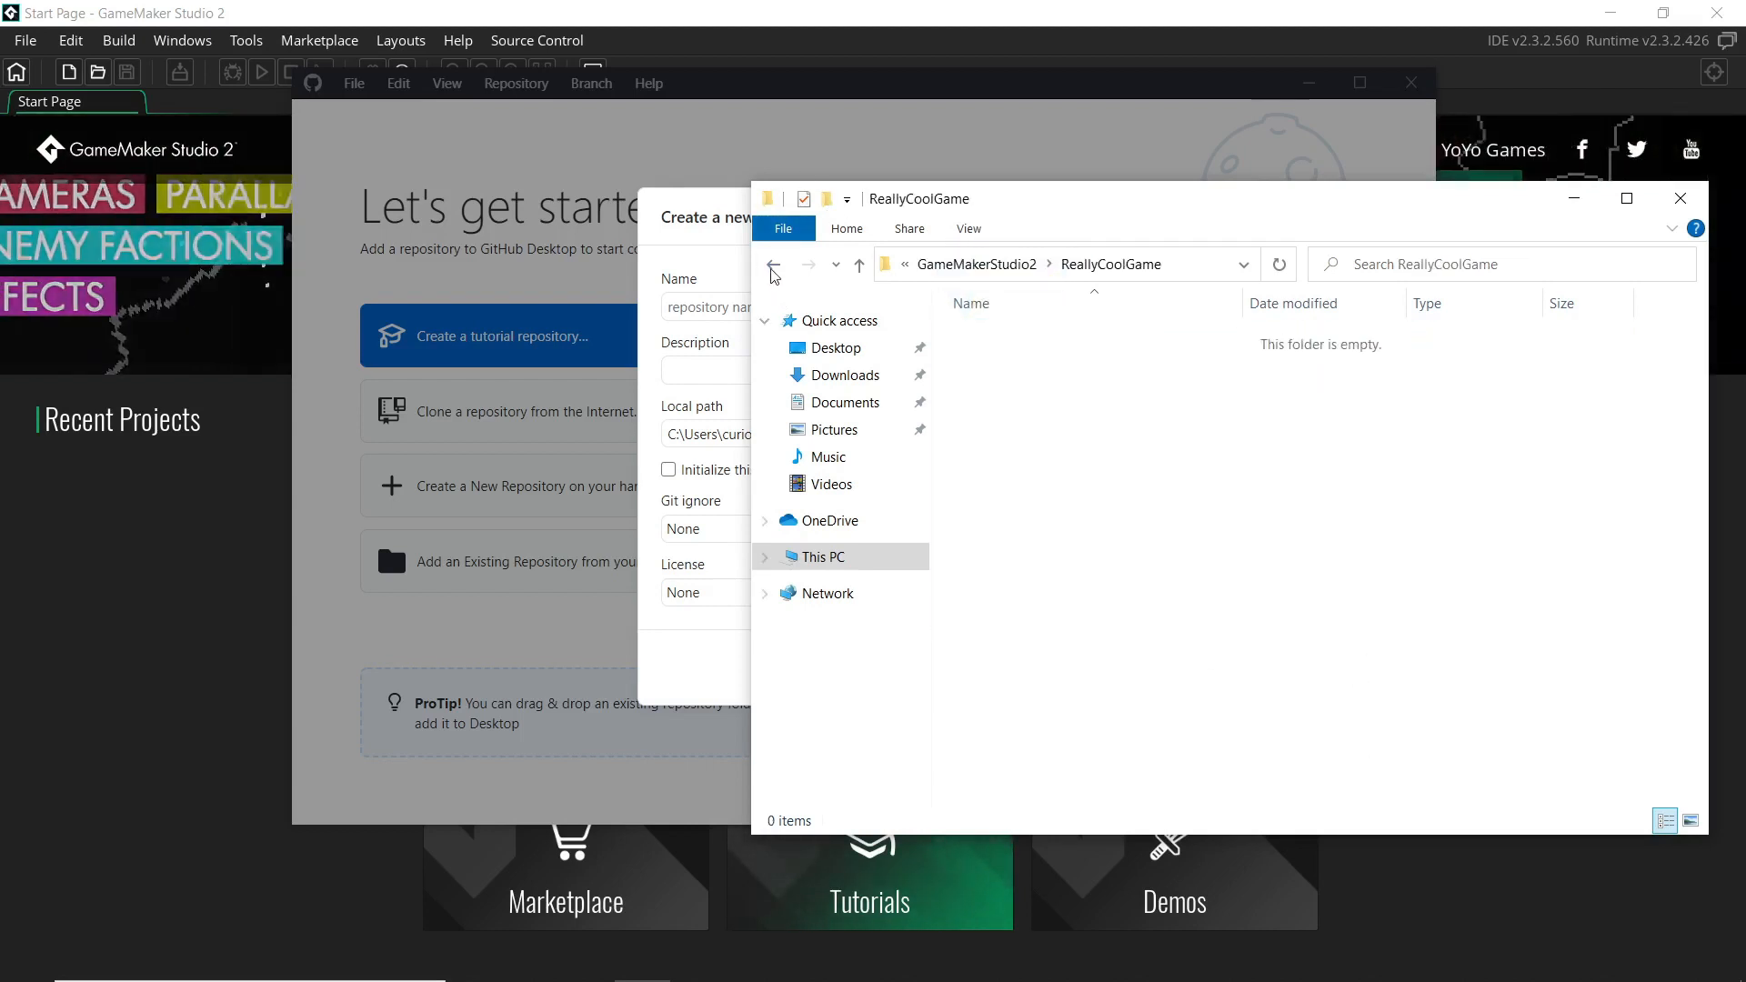
{"action": "left_click", "coordinate": [772, 267]}
{"action": "left_click", "coordinate": [1034, 338]}
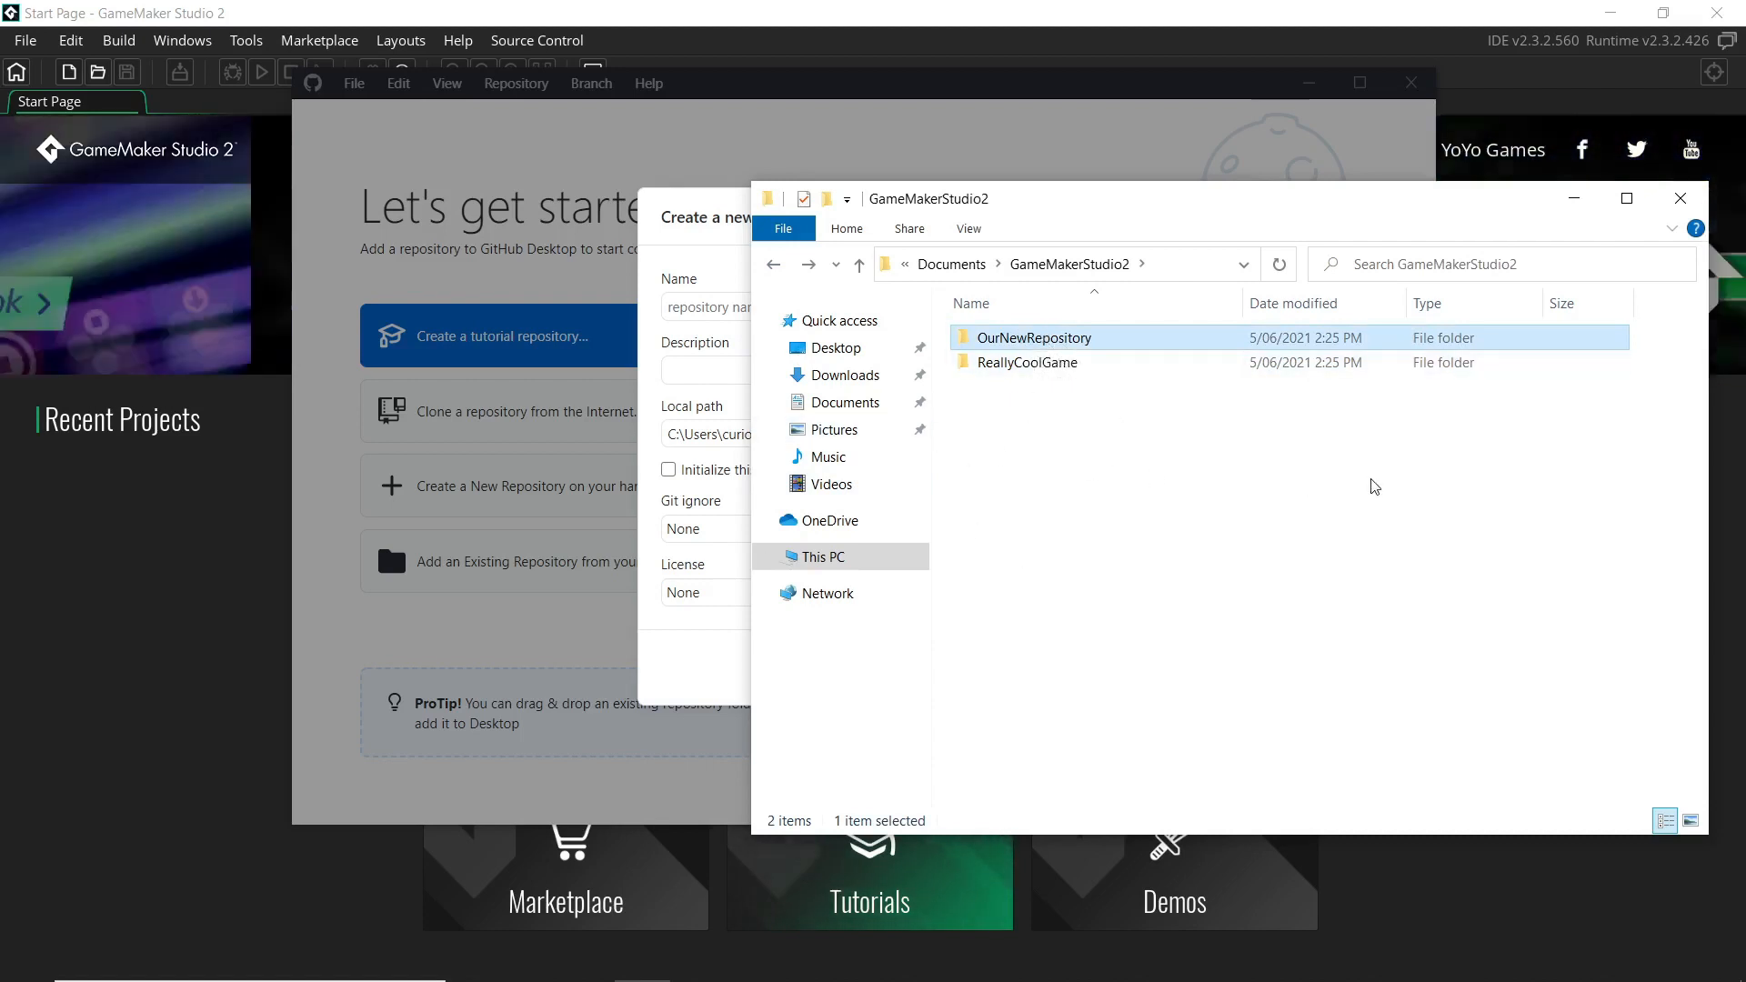
{"action": "left_click_drag", "start_coordinate": [1066, 461], "coordinate": [1036, 343]}
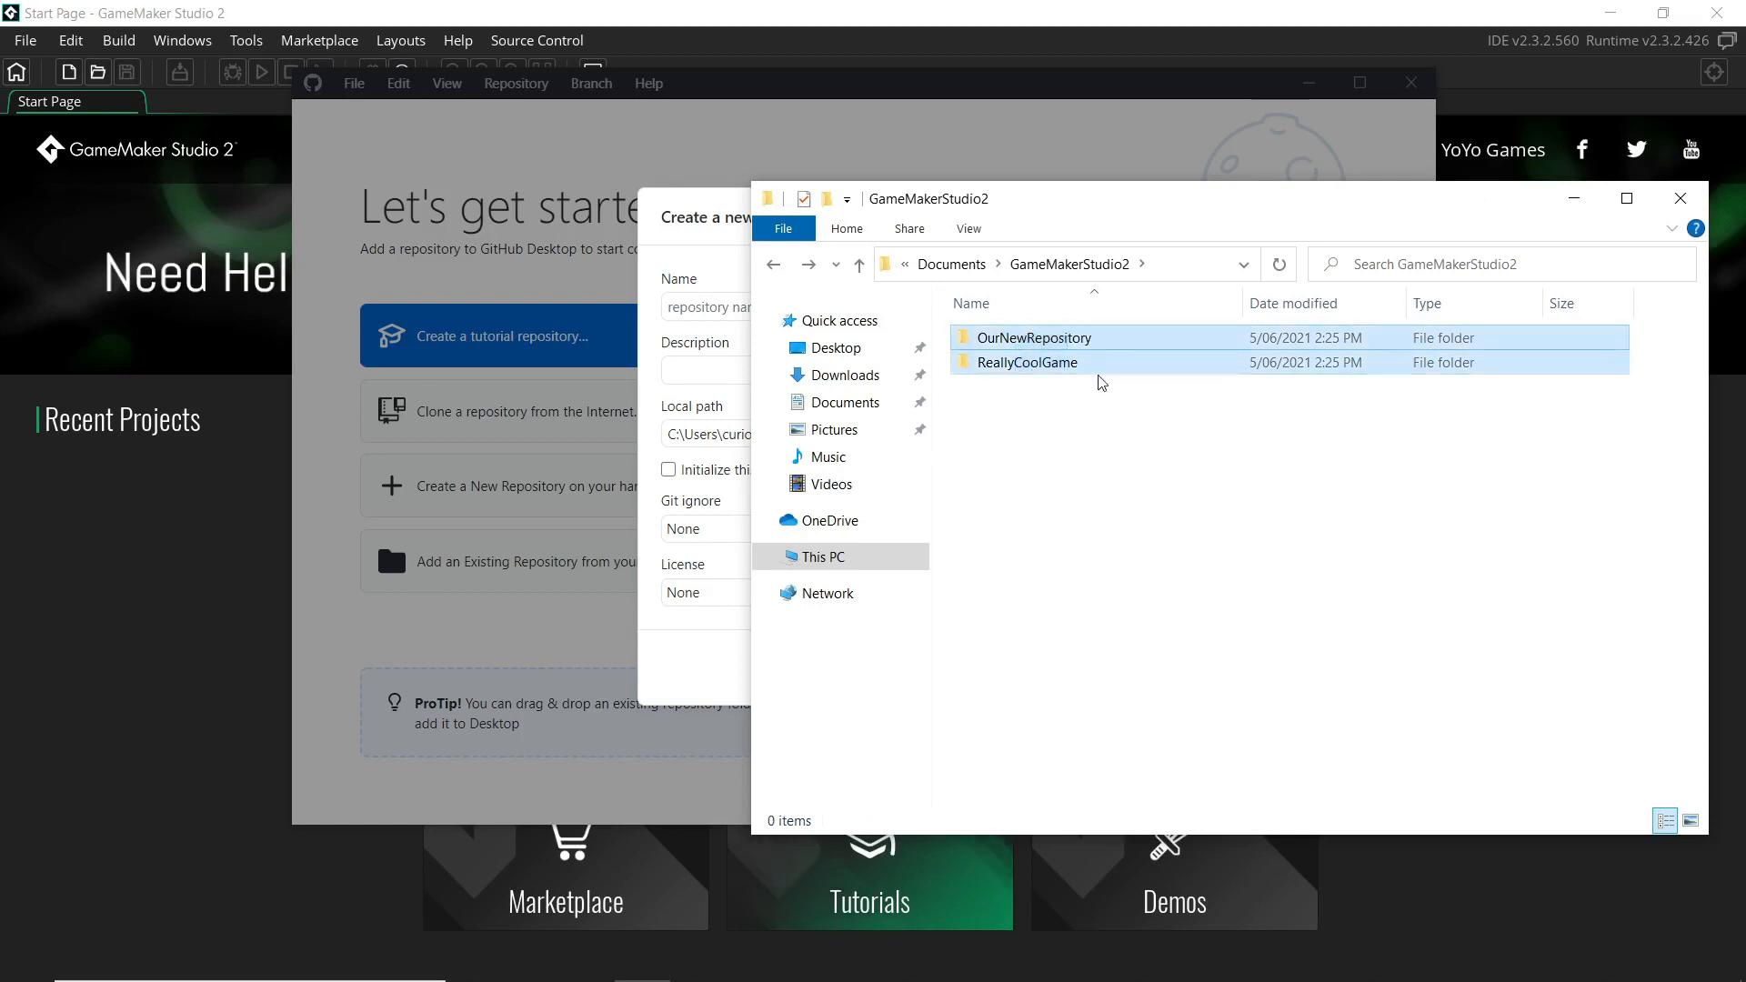
{"action": "key", "text": "Delete"}
{"action": "left_click", "coordinate": [1681, 198]}
Bring GameMaker forward and start a new project
{"action": "left_click", "coordinate": [789, 358]}
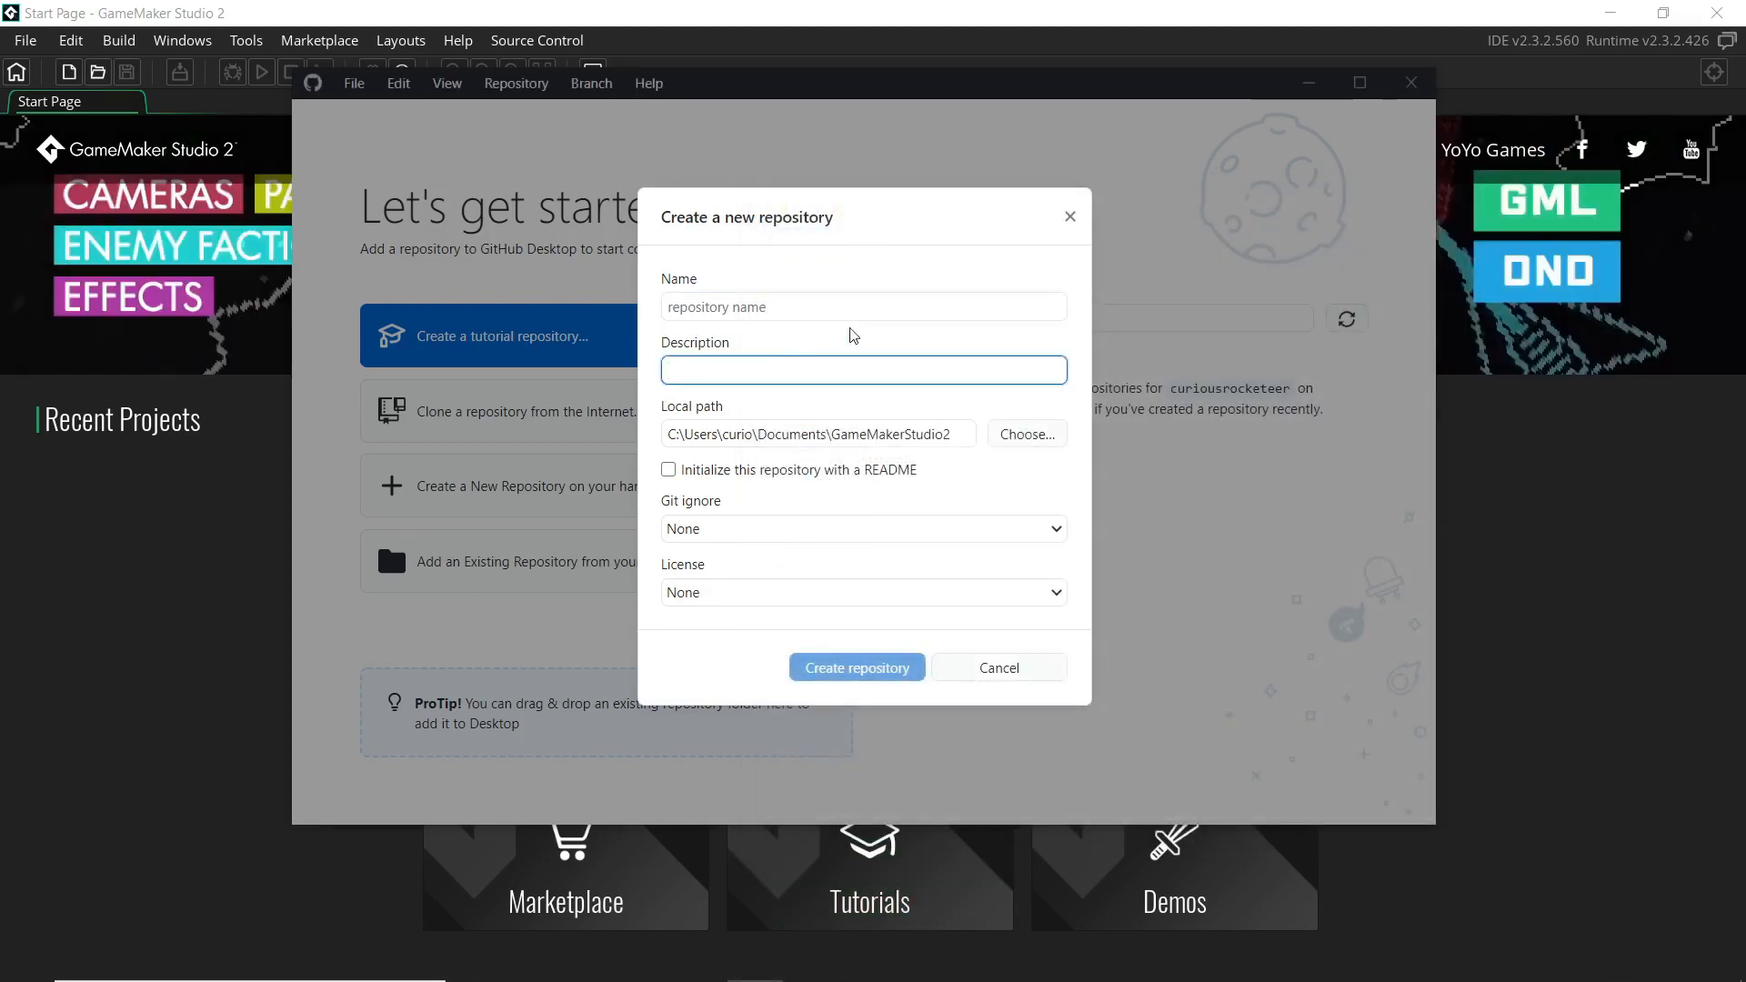
{"action": "left_click", "coordinate": [8, 683]}
{"action": "left_click", "coordinate": [611, 523]}
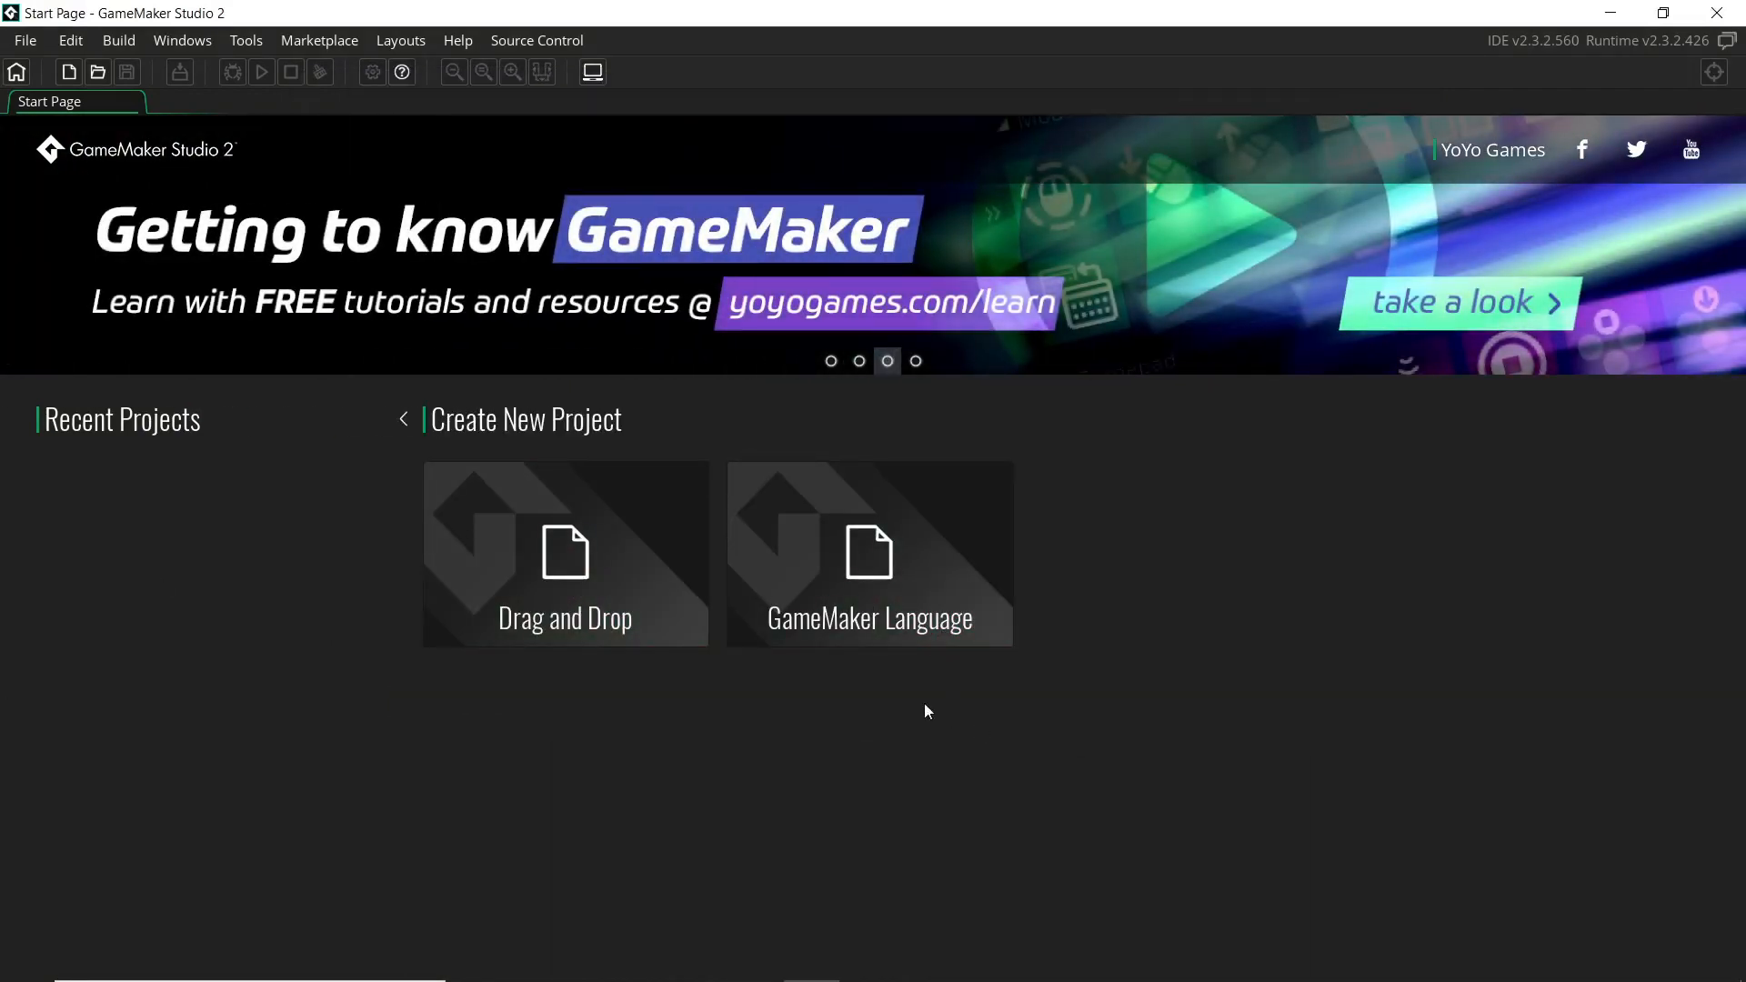
Choose GameMaker Language as the new project type
{"action": "left_click", "coordinate": [403, 419]}
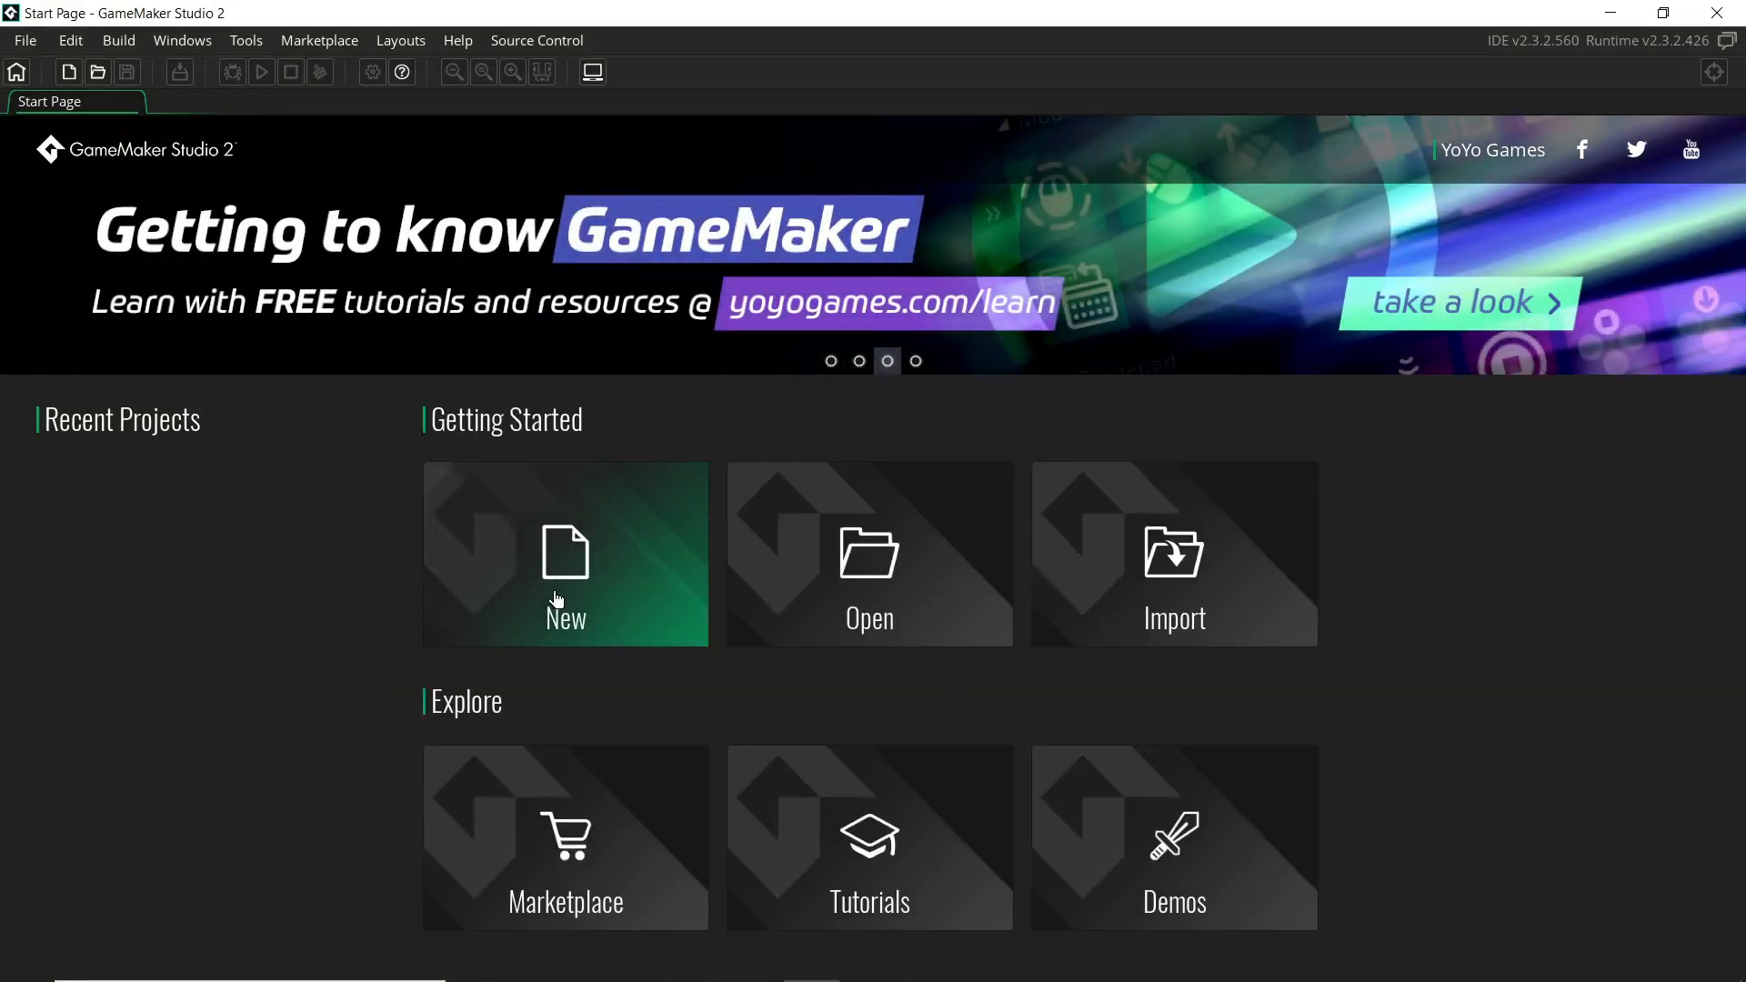
{"action": "key", "text": "alt+Tab"}
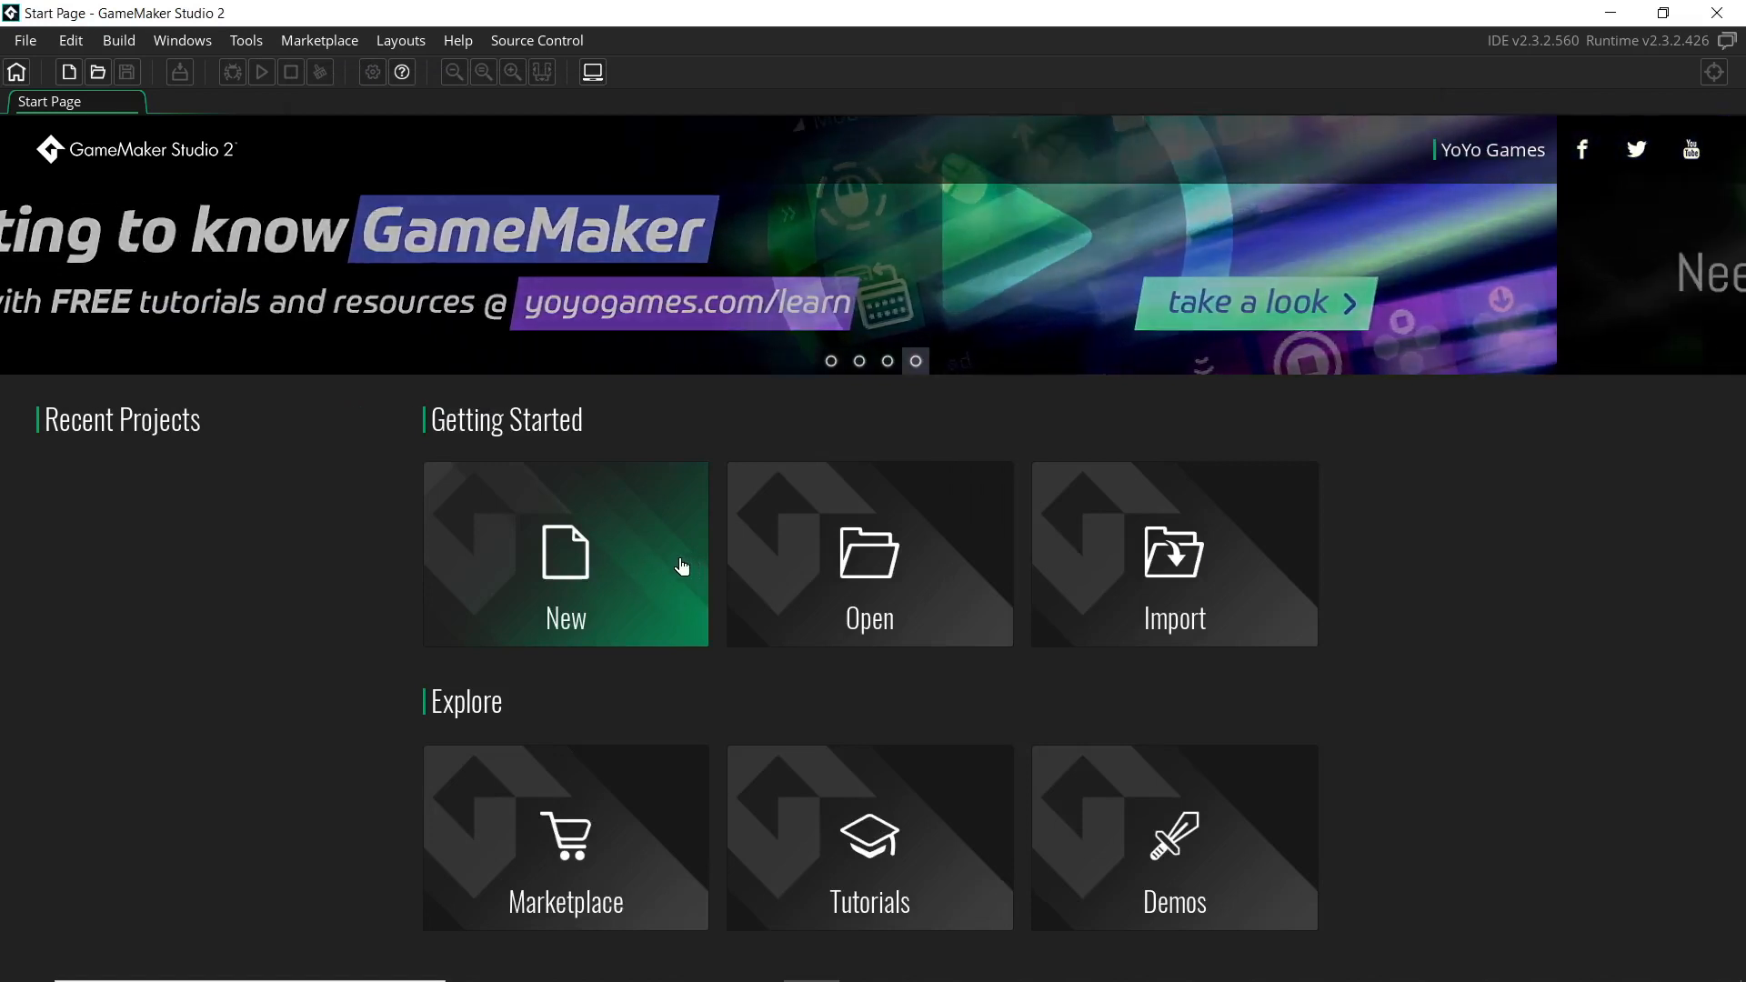
{"action": "left_click", "coordinate": [655, 569]}
{"action": "left_click", "coordinate": [755, 492]}
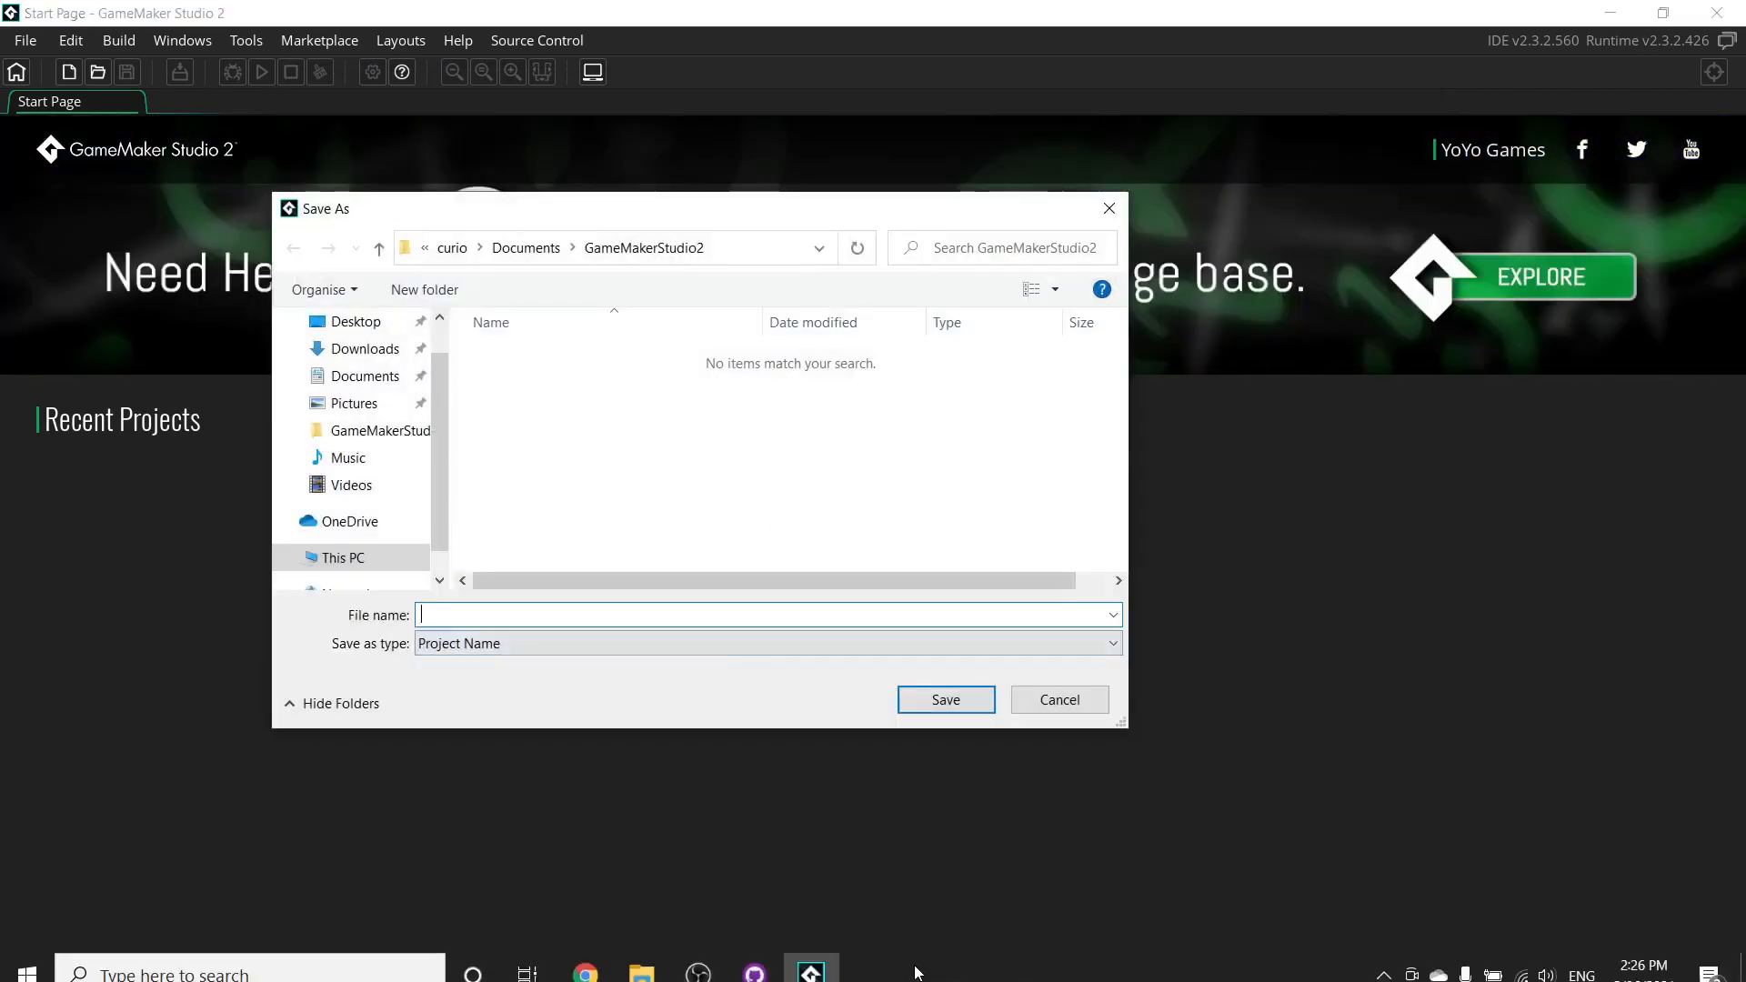
Save the new project as RocketeerSurfing in the Save As dialog
{"action": "left_click", "coordinate": [811, 962]}
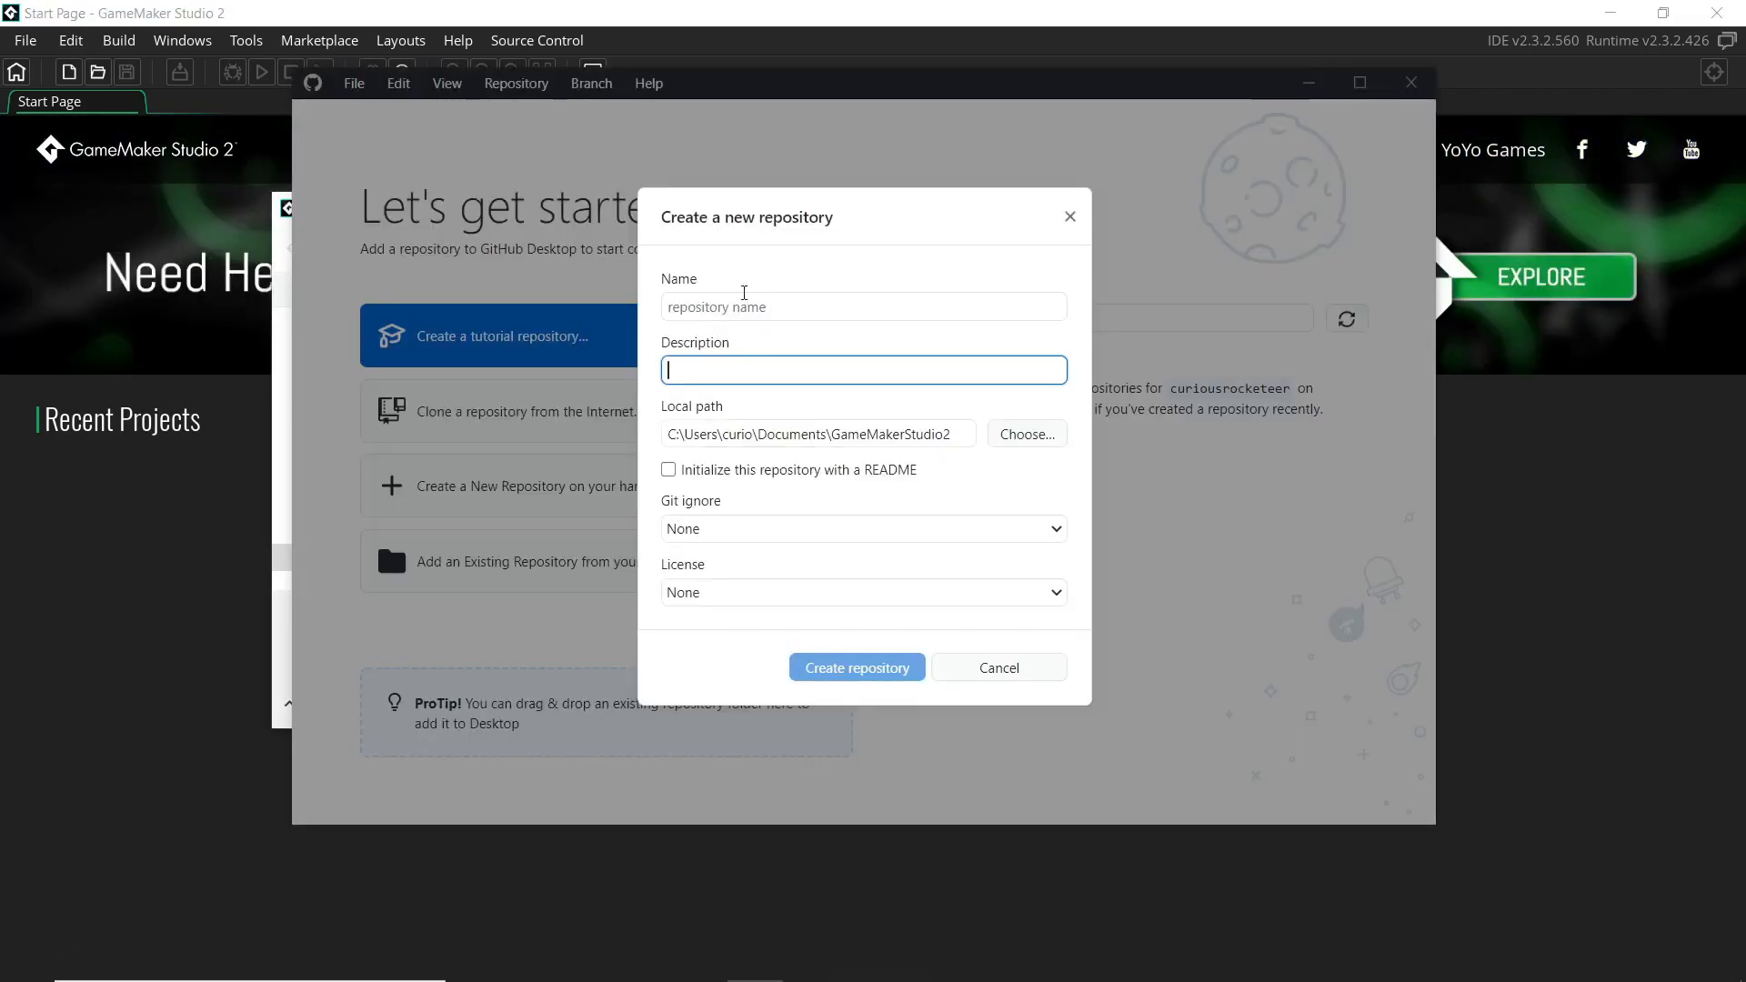
{"action": "key", "text": "alt+Tab"}
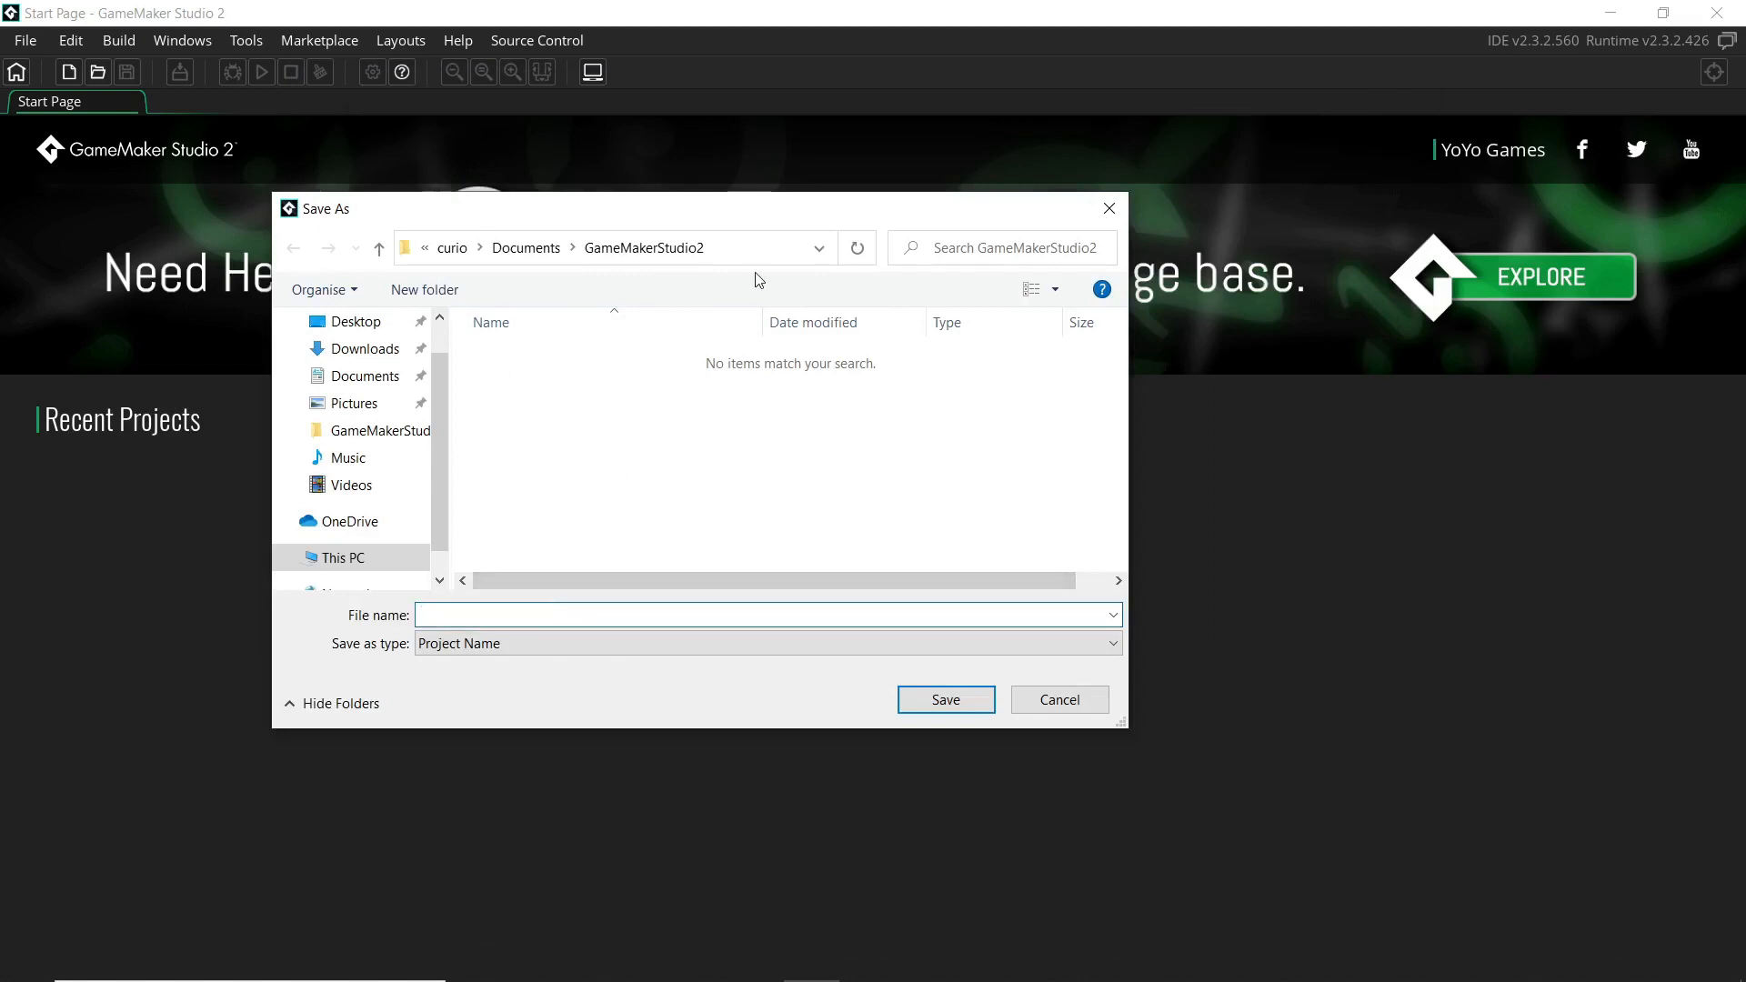
{"action": "type", "text": "ReallyC"}
{"action": "key", "text": "ctrl+a"}
{"action": "type", "text": "R"}
{"action": "key", "text": "Return"}
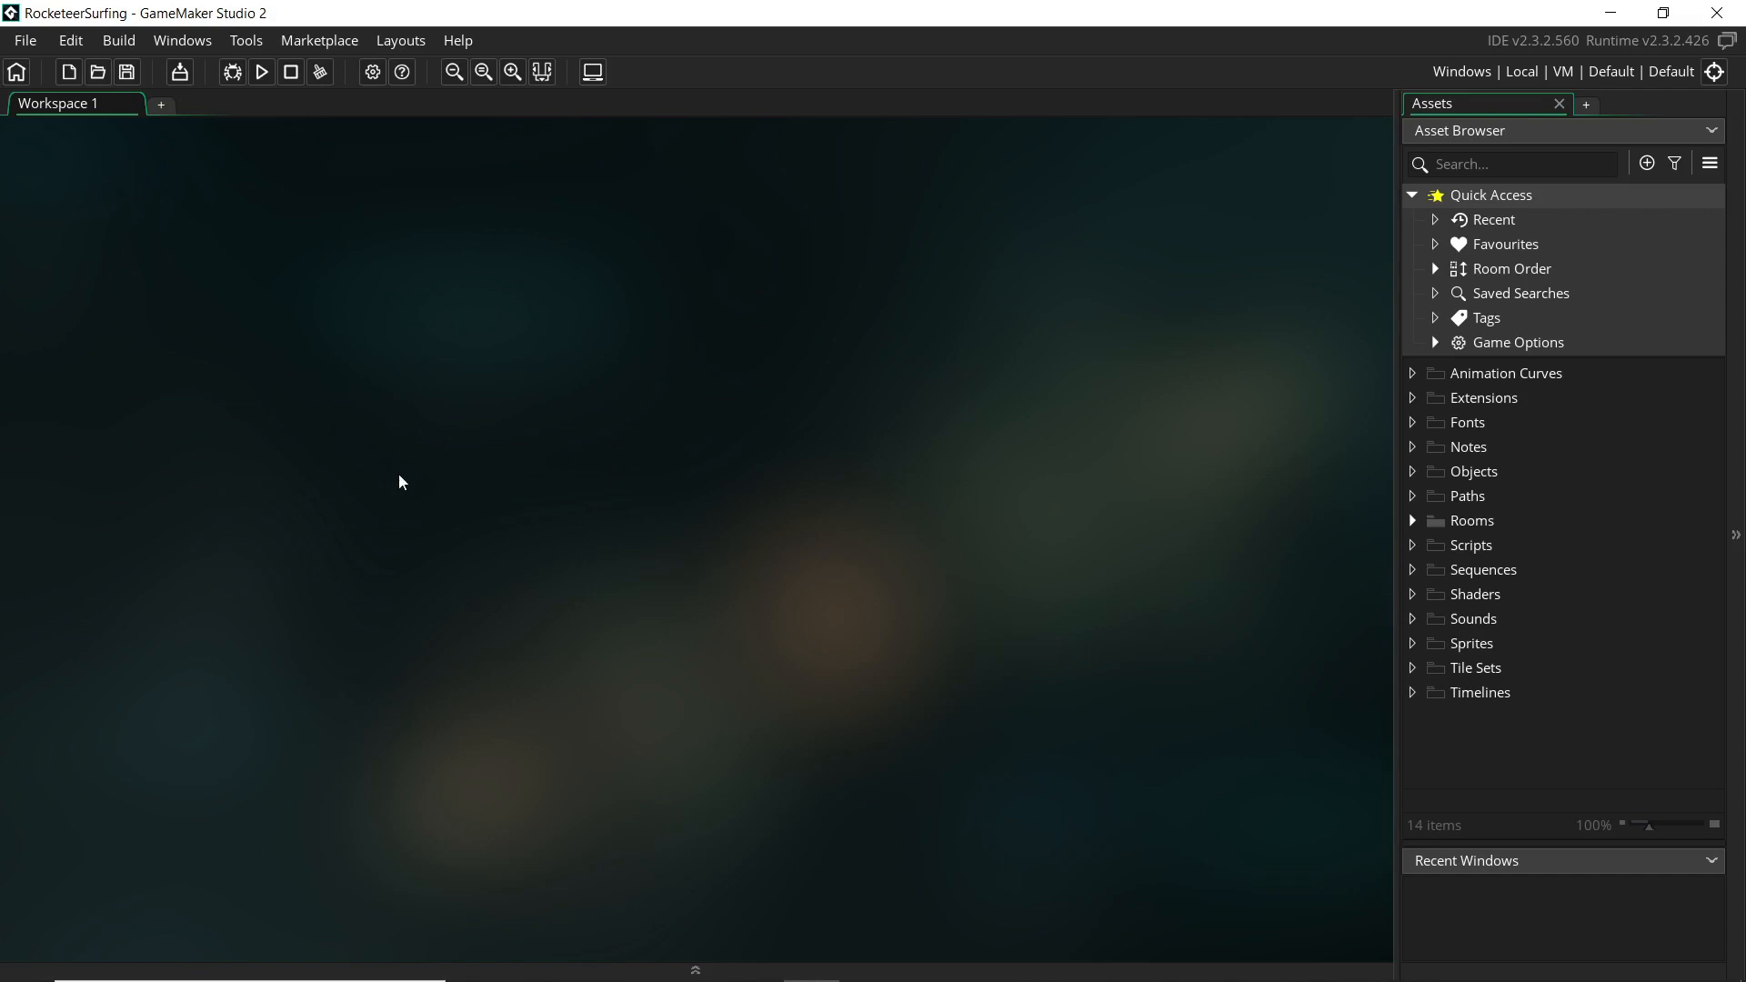
Inspect the RocketeerSurfing folder in GameMakerStudio2, then focus GitHub Desktop's repository name field
{"action": "key", "text": "alt+Tab"}
{"action": "key", "text": "alt+Tab"}
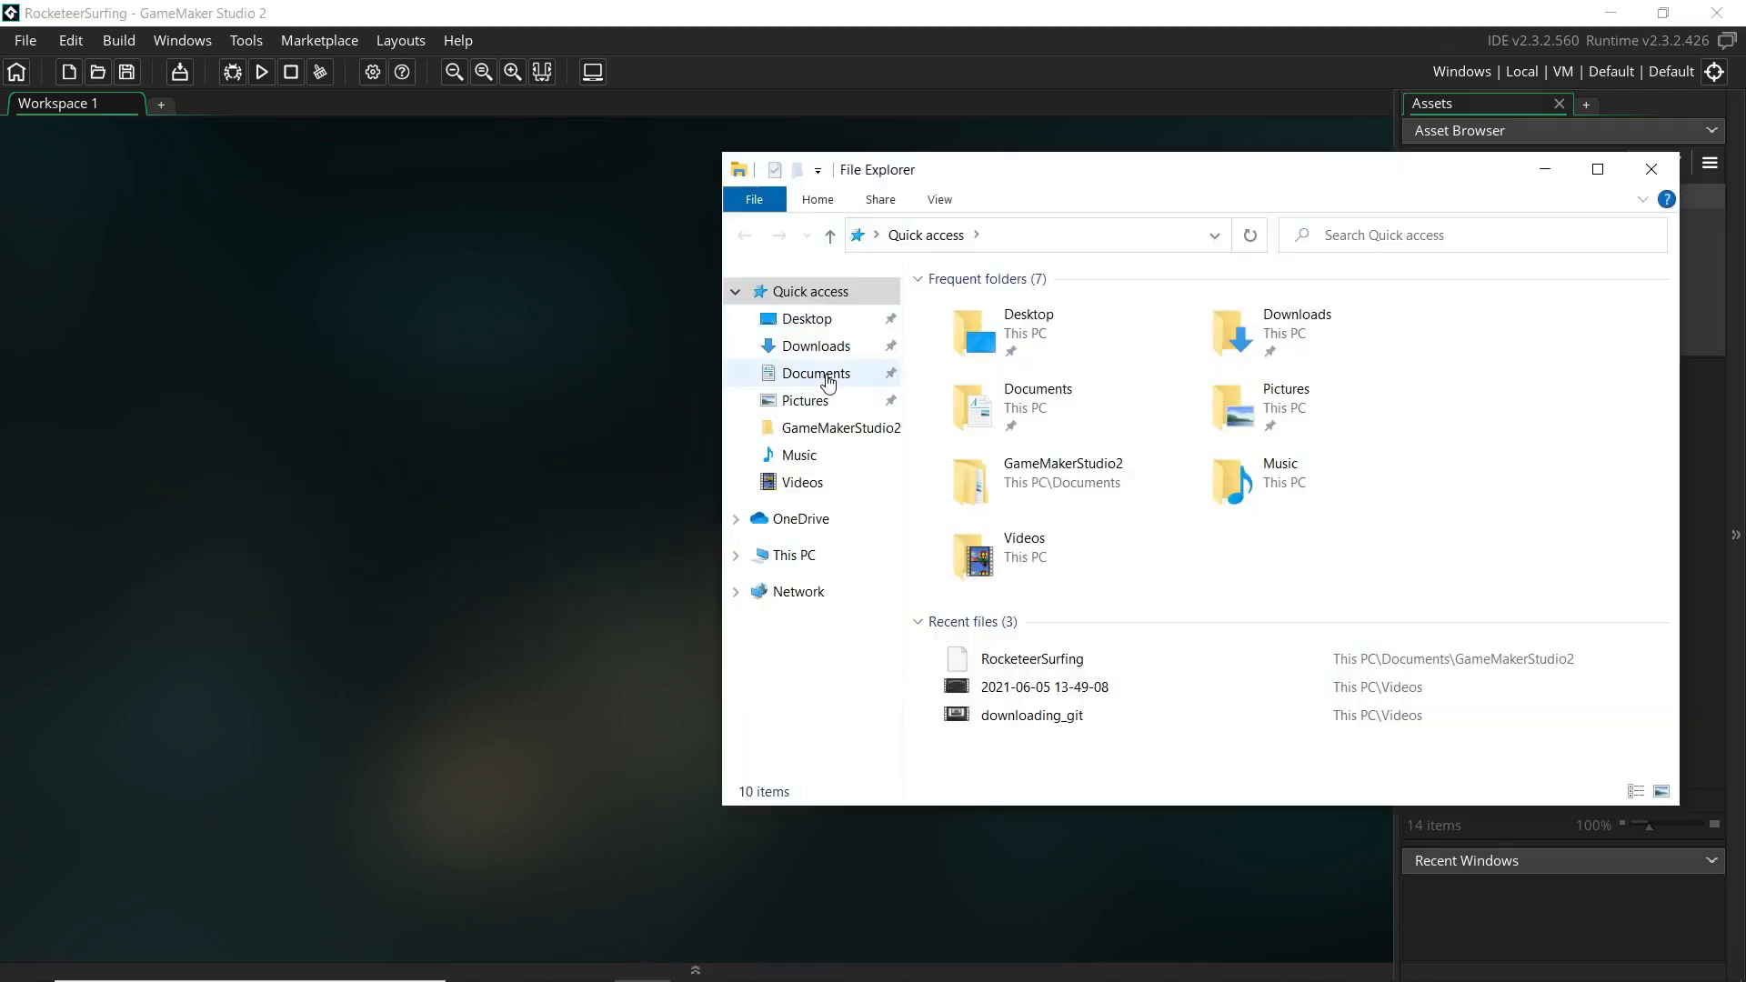
{"action": "double_click", "coordinate": [1030, 496]}
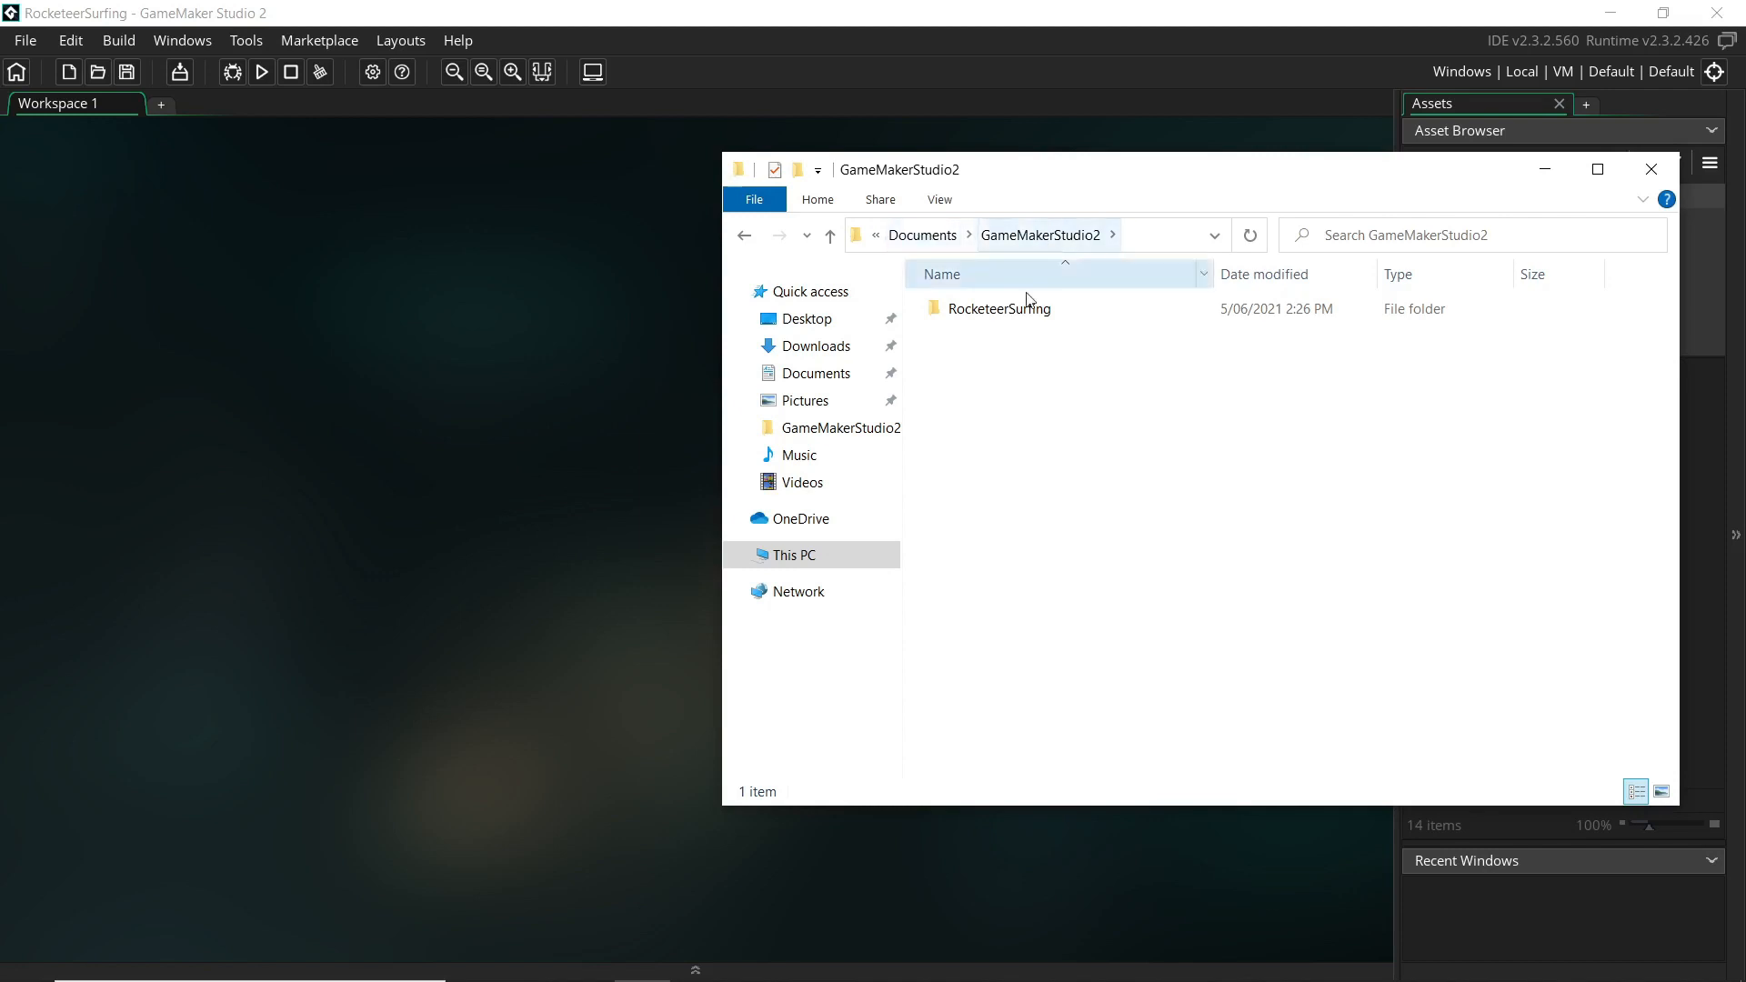
{"action": "double_click", "coordinate": [978, 311]}
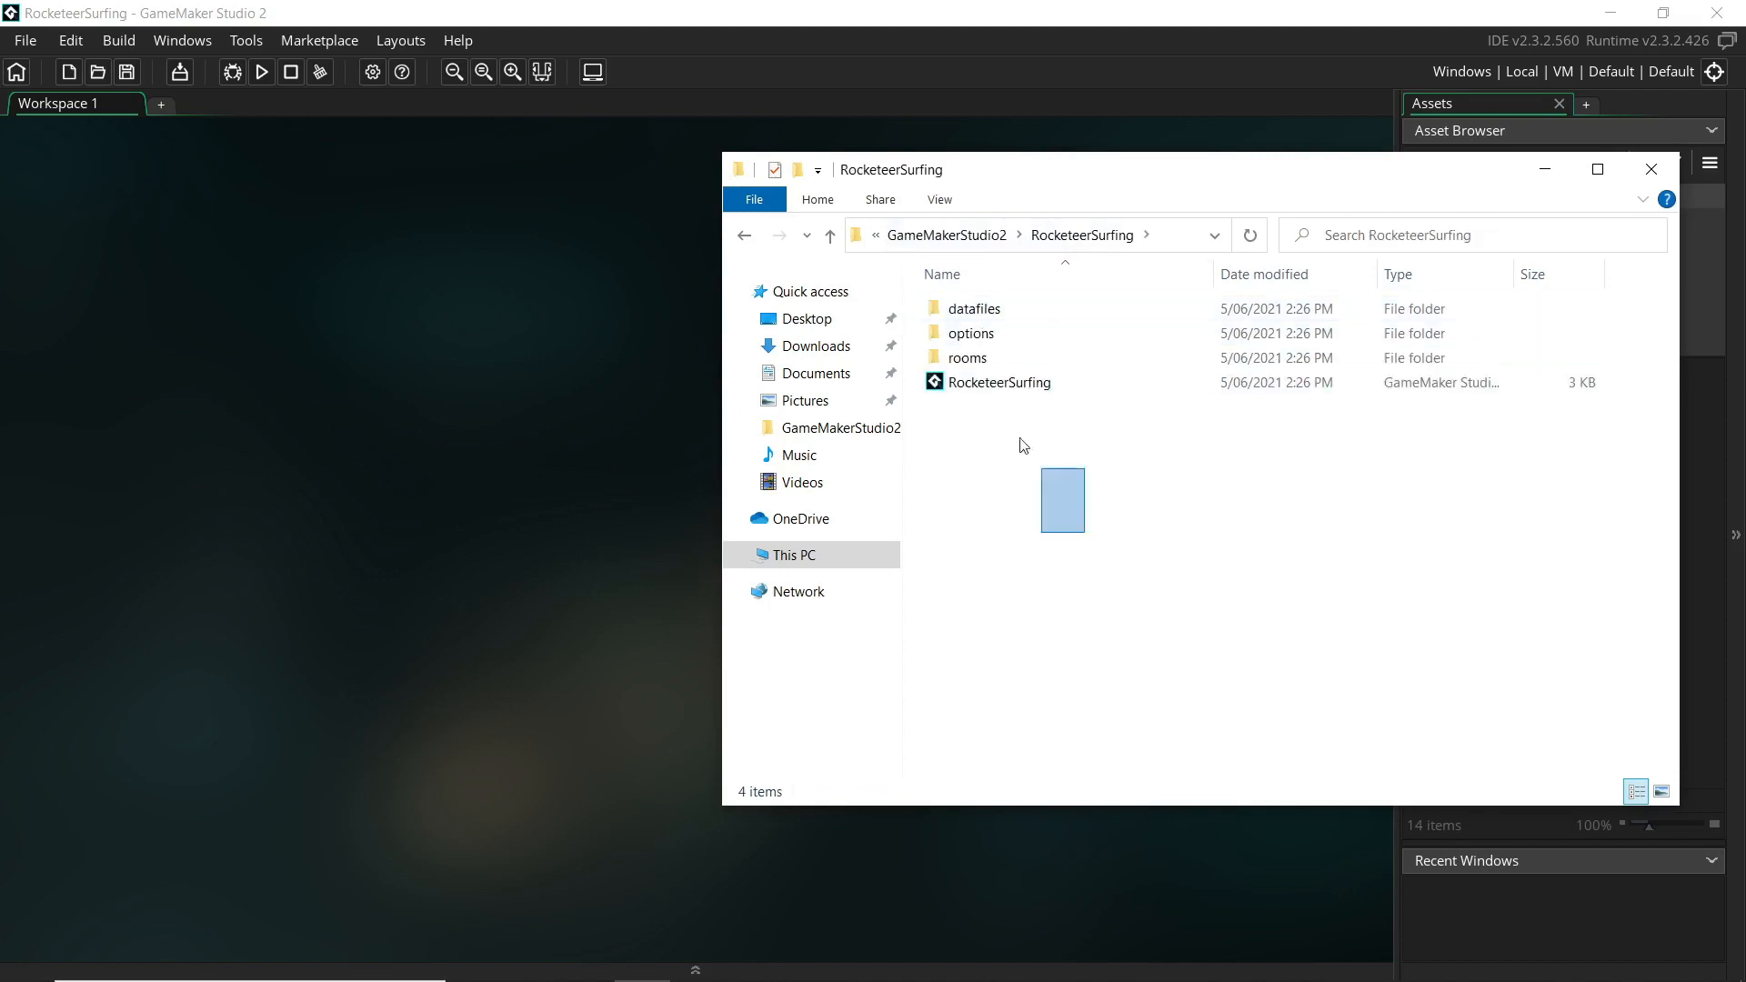
{"action": "left_click", "coordinate": [744, 236]}
{"action": "key", "text": "alt+Tab"}
{"action": "key", "text": "alt+Tab"}
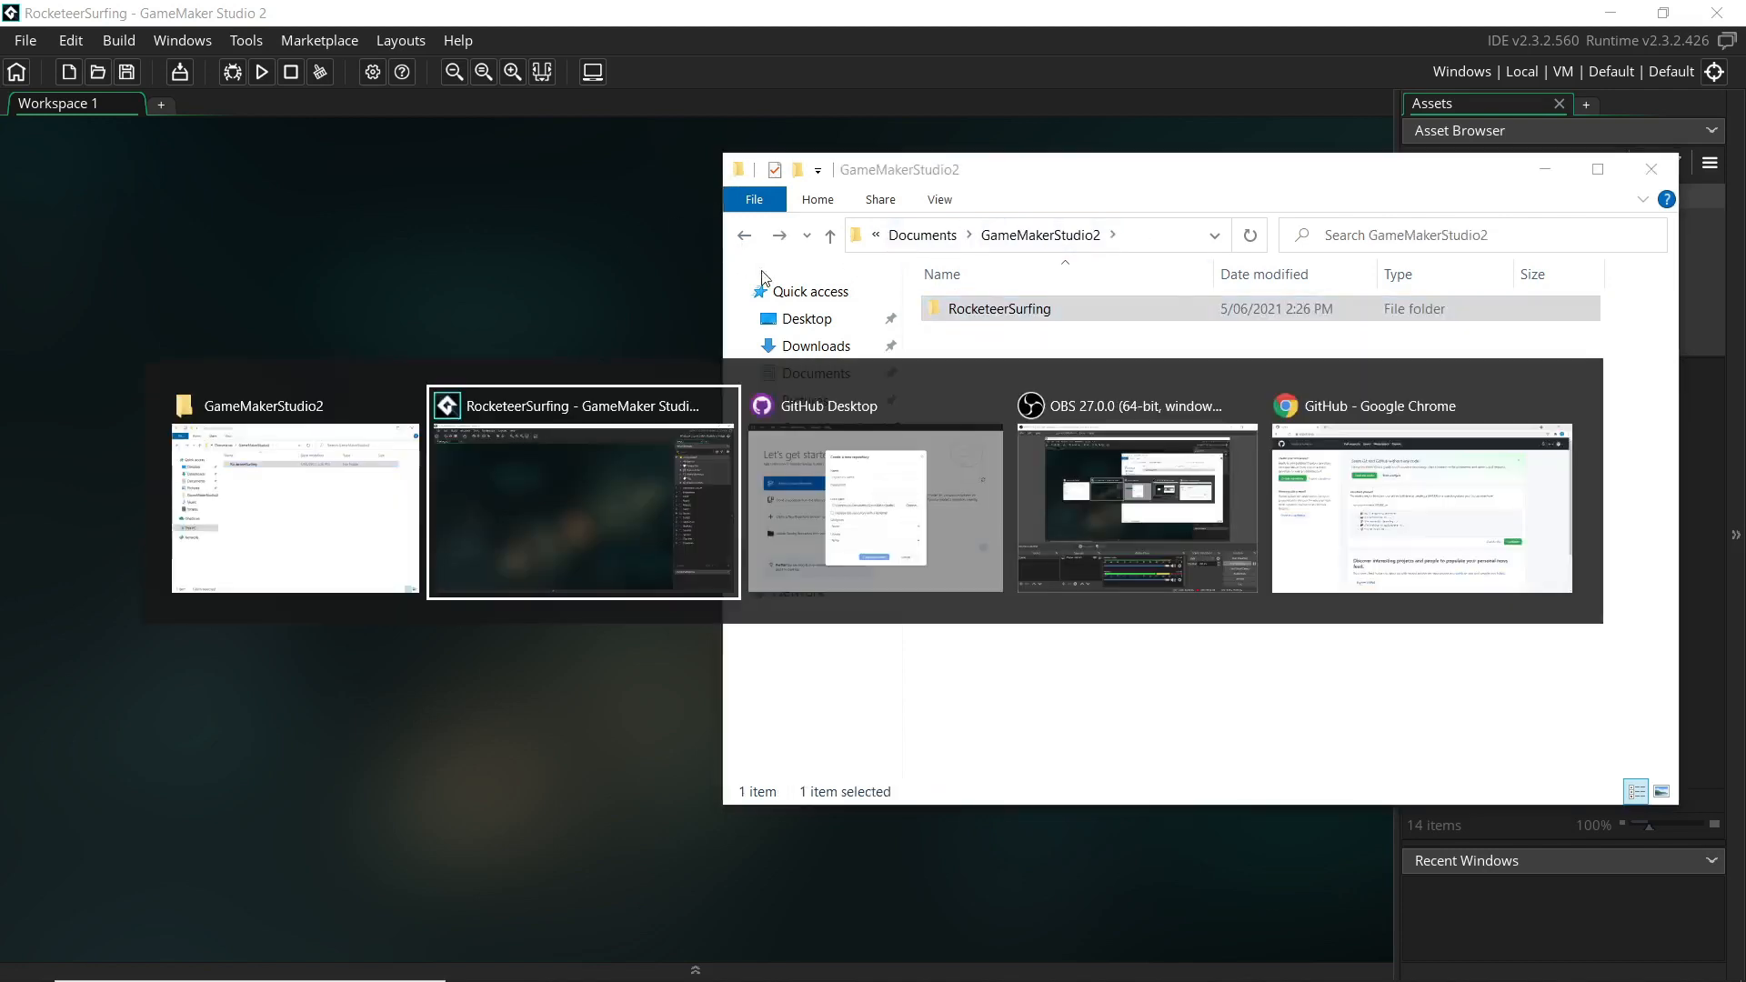
{"action": "left_click", "coordinate": [798, 308]}
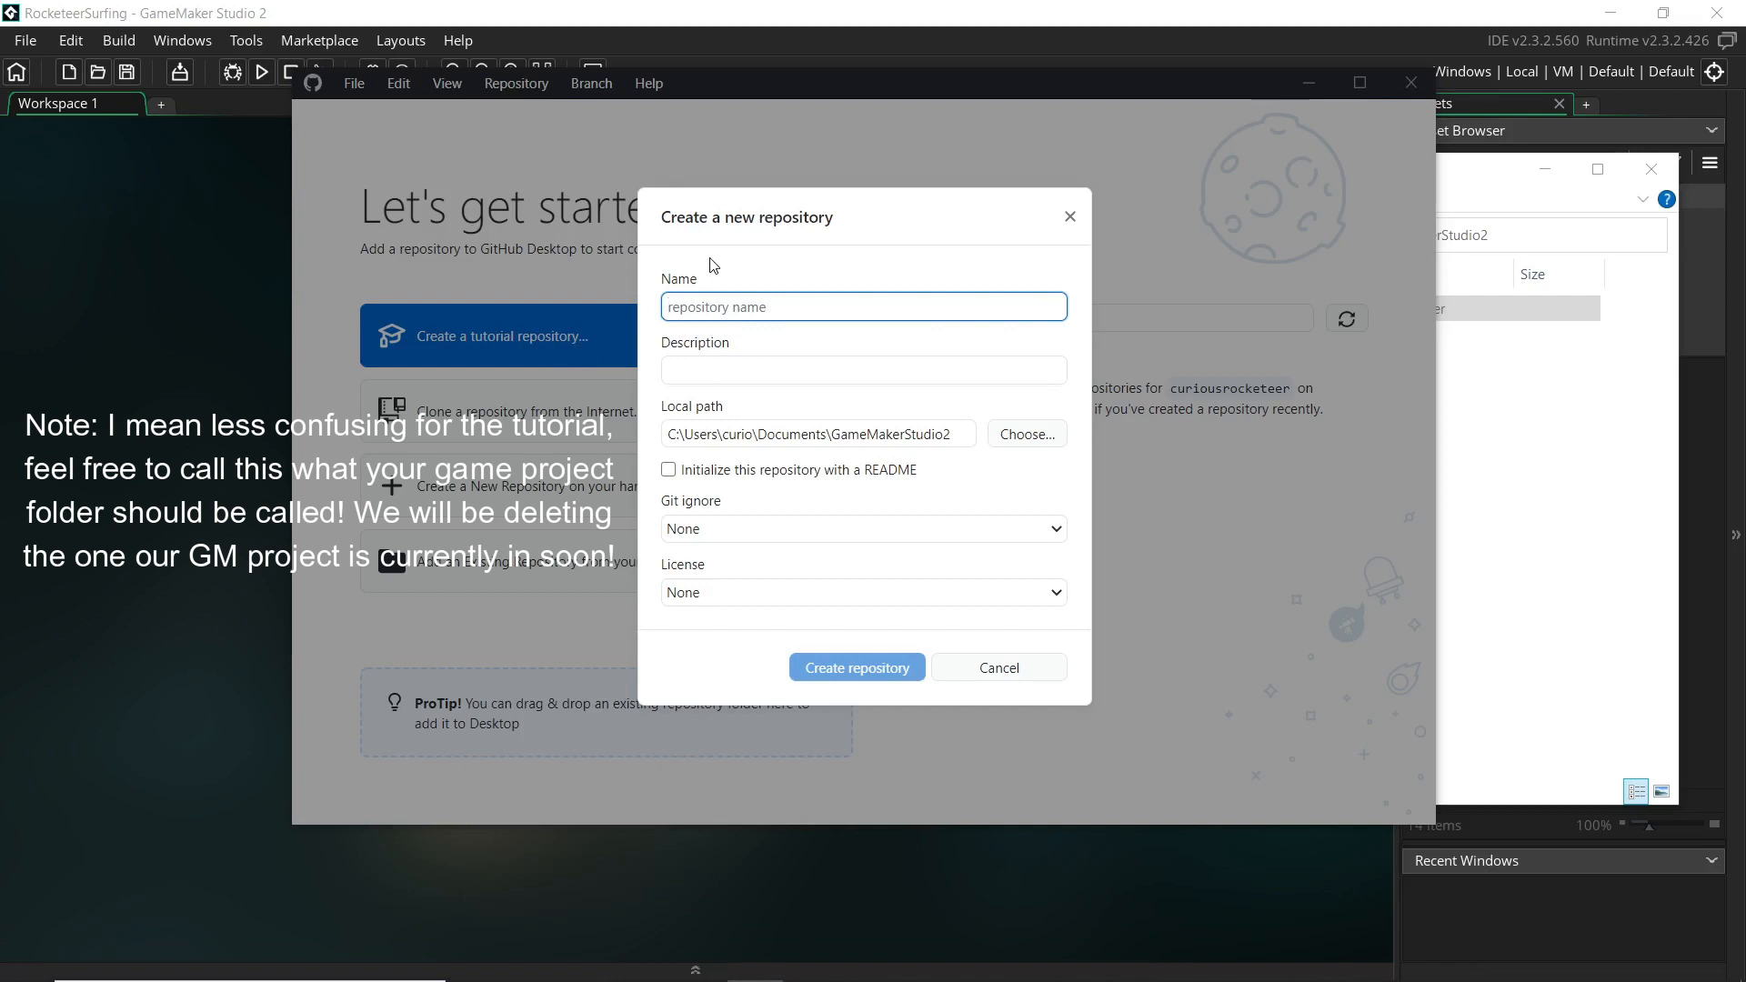
Name the repository RocketSurfing, describe it as 'A game about surfing on rockets', README unchecked
{"action": "type", "text": "Rocket"}
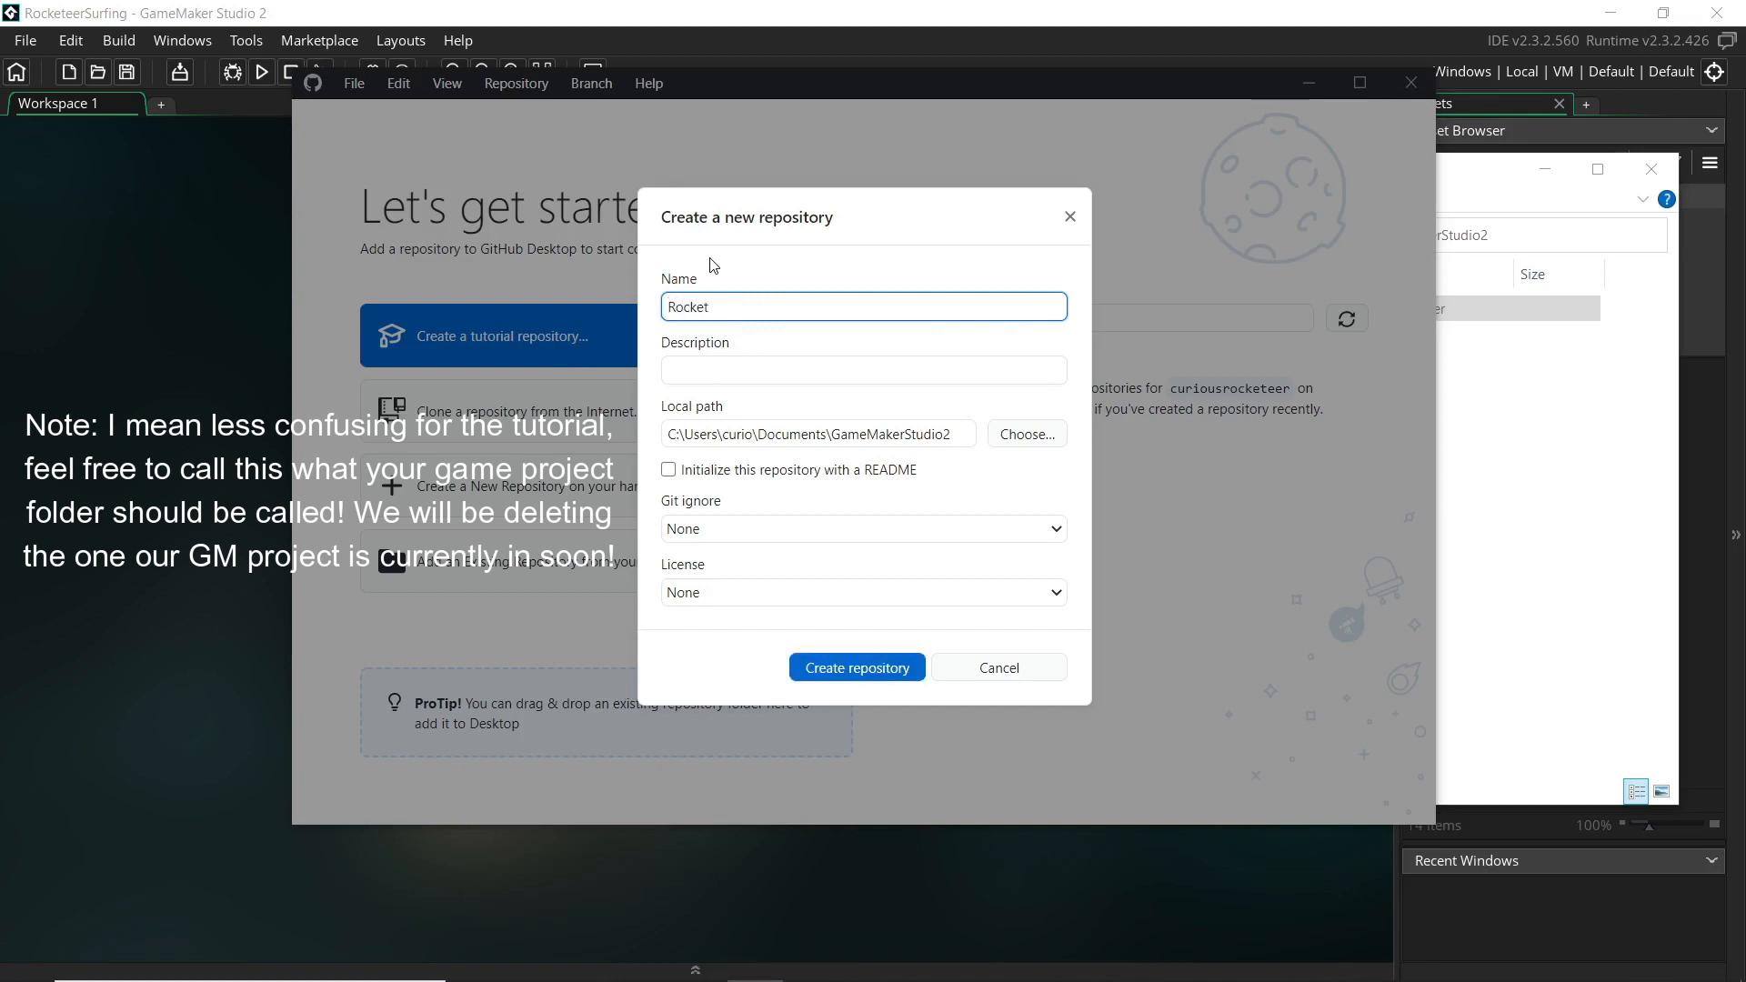
{"action": "type", "text": "Surfing"}
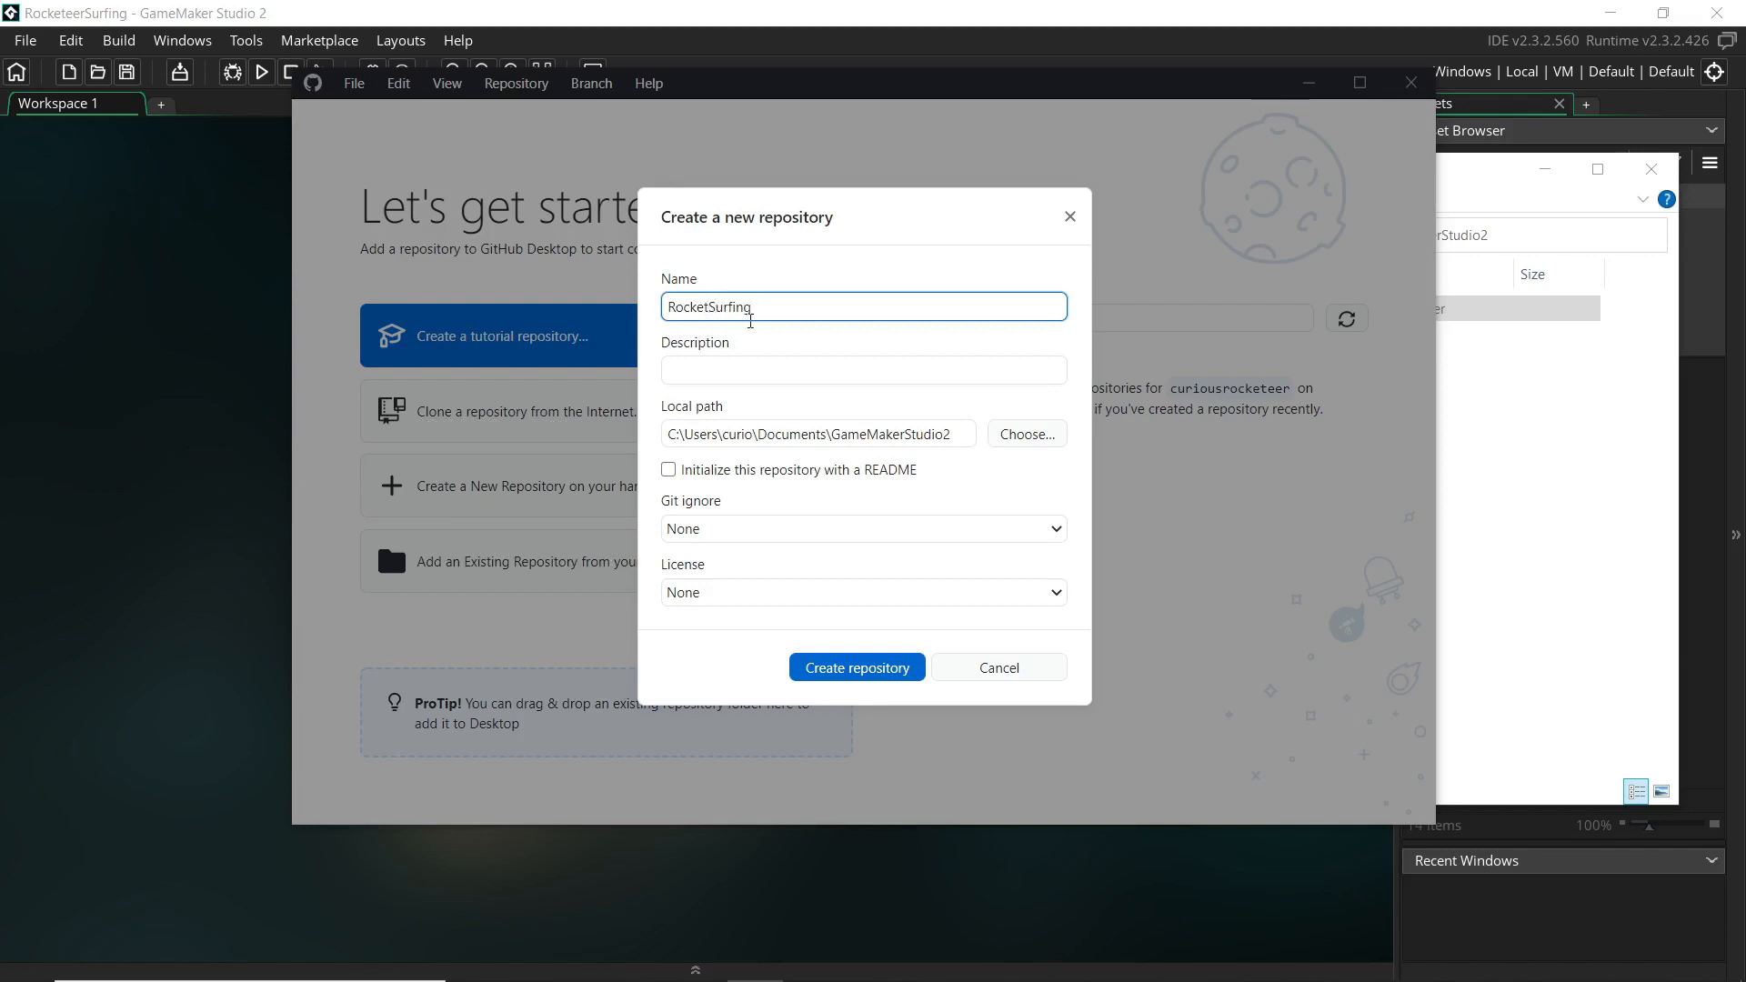
{"action": "key", "text": "Tab"}
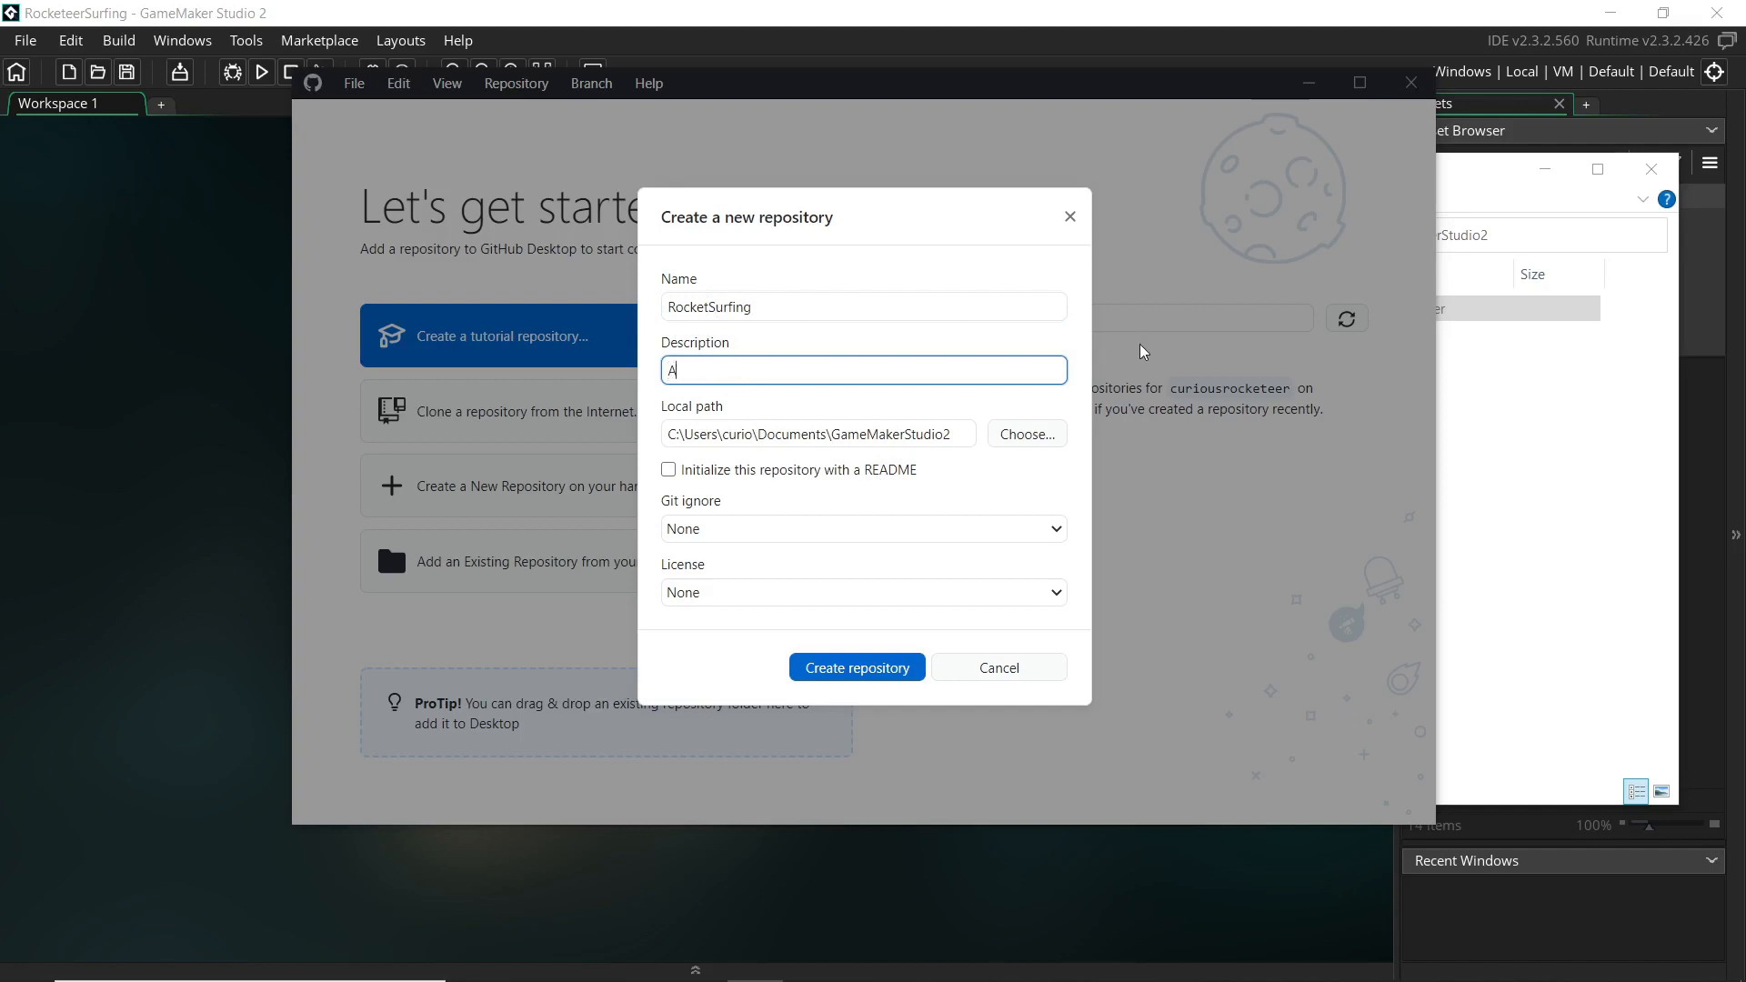
{"action": "type", "text": "A game about surfing on rockets"}
{"action": "left_click", "coordinate": [831, 488]}
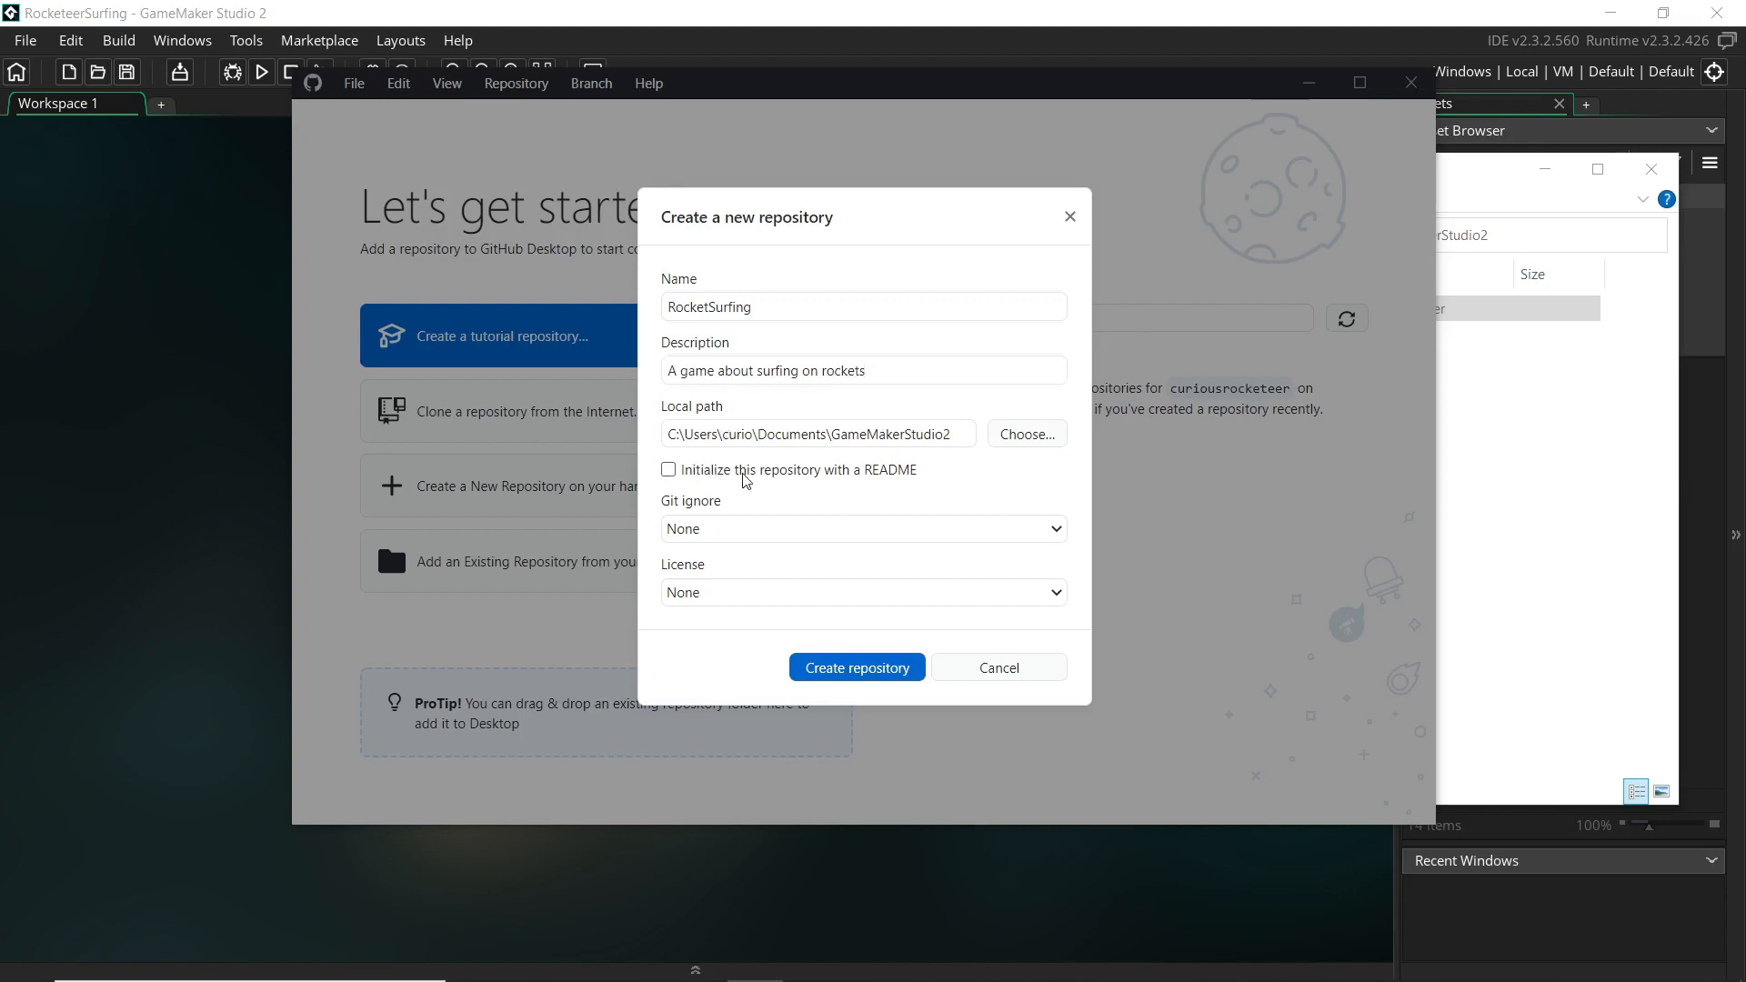
{"action": "left_click", "coordinate": [898, 479]}
{"action": "left_click", "coordinate": [898, 480]}
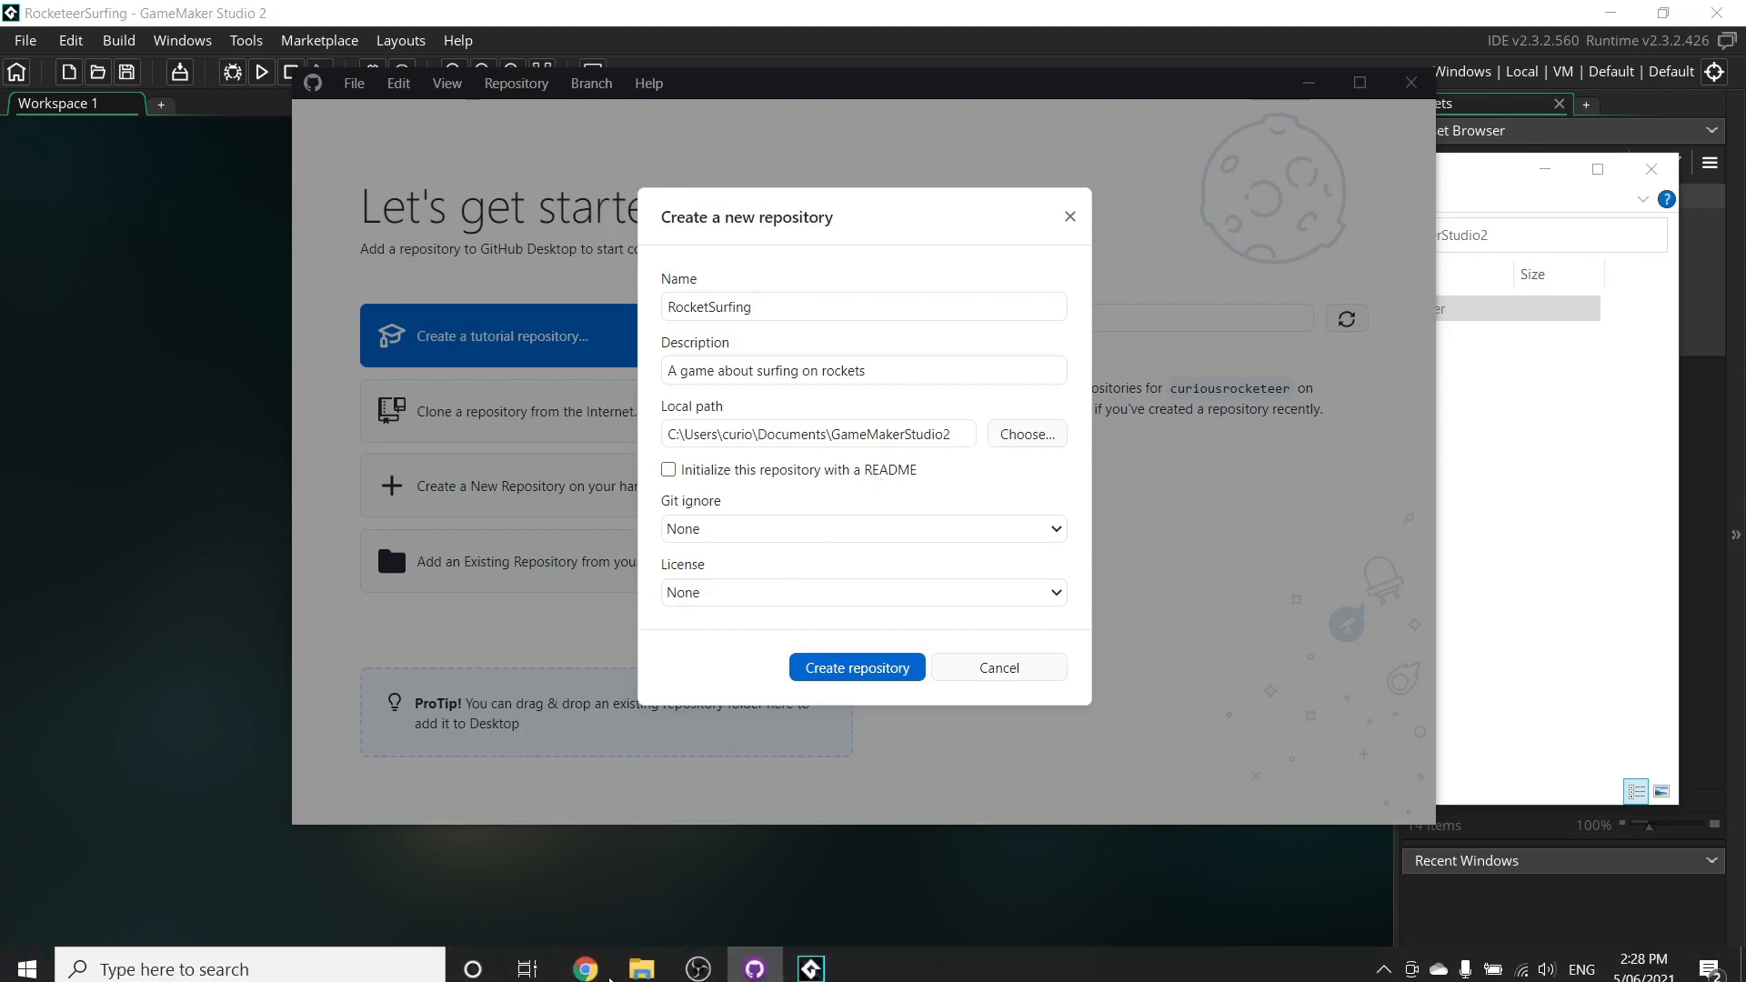
Search GitHub for 'rust language' in a new tab and open the rust-lang/rust repository
{"action": "left_click", "coordinate": [586, 959]}
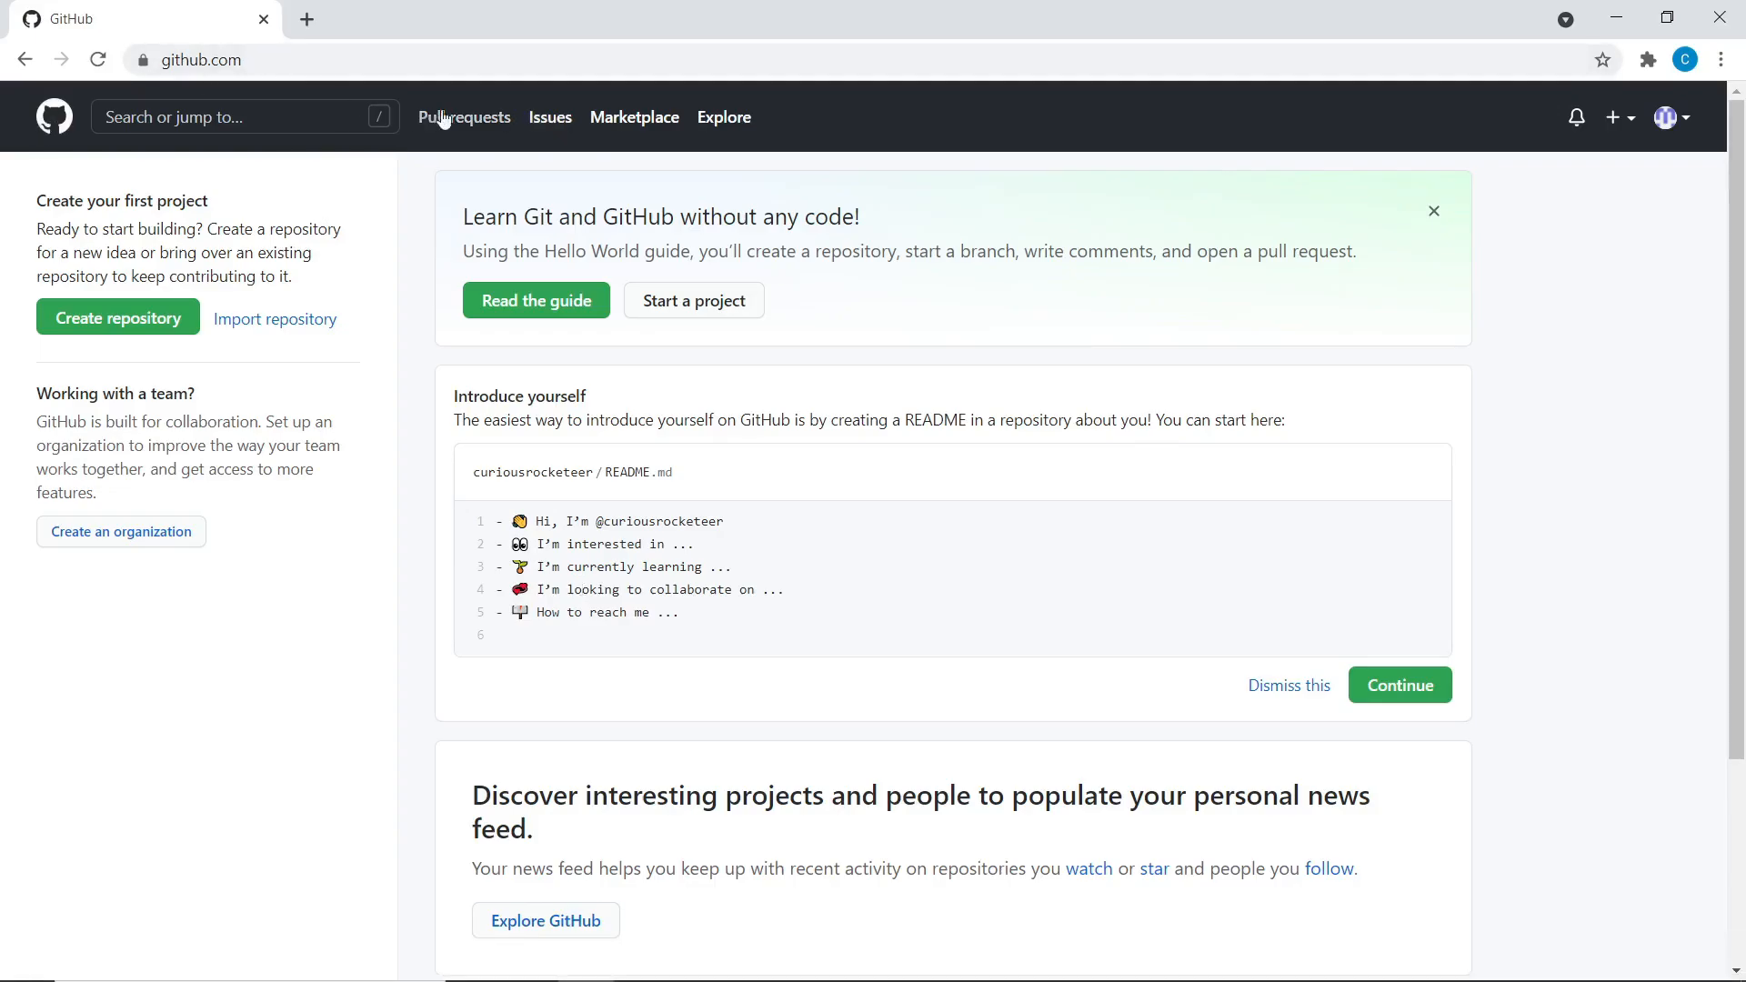
{"action": "middle_click", "coordinate": [726, 120]}
{"action": "left_click", "coordinate": [398, 28]}
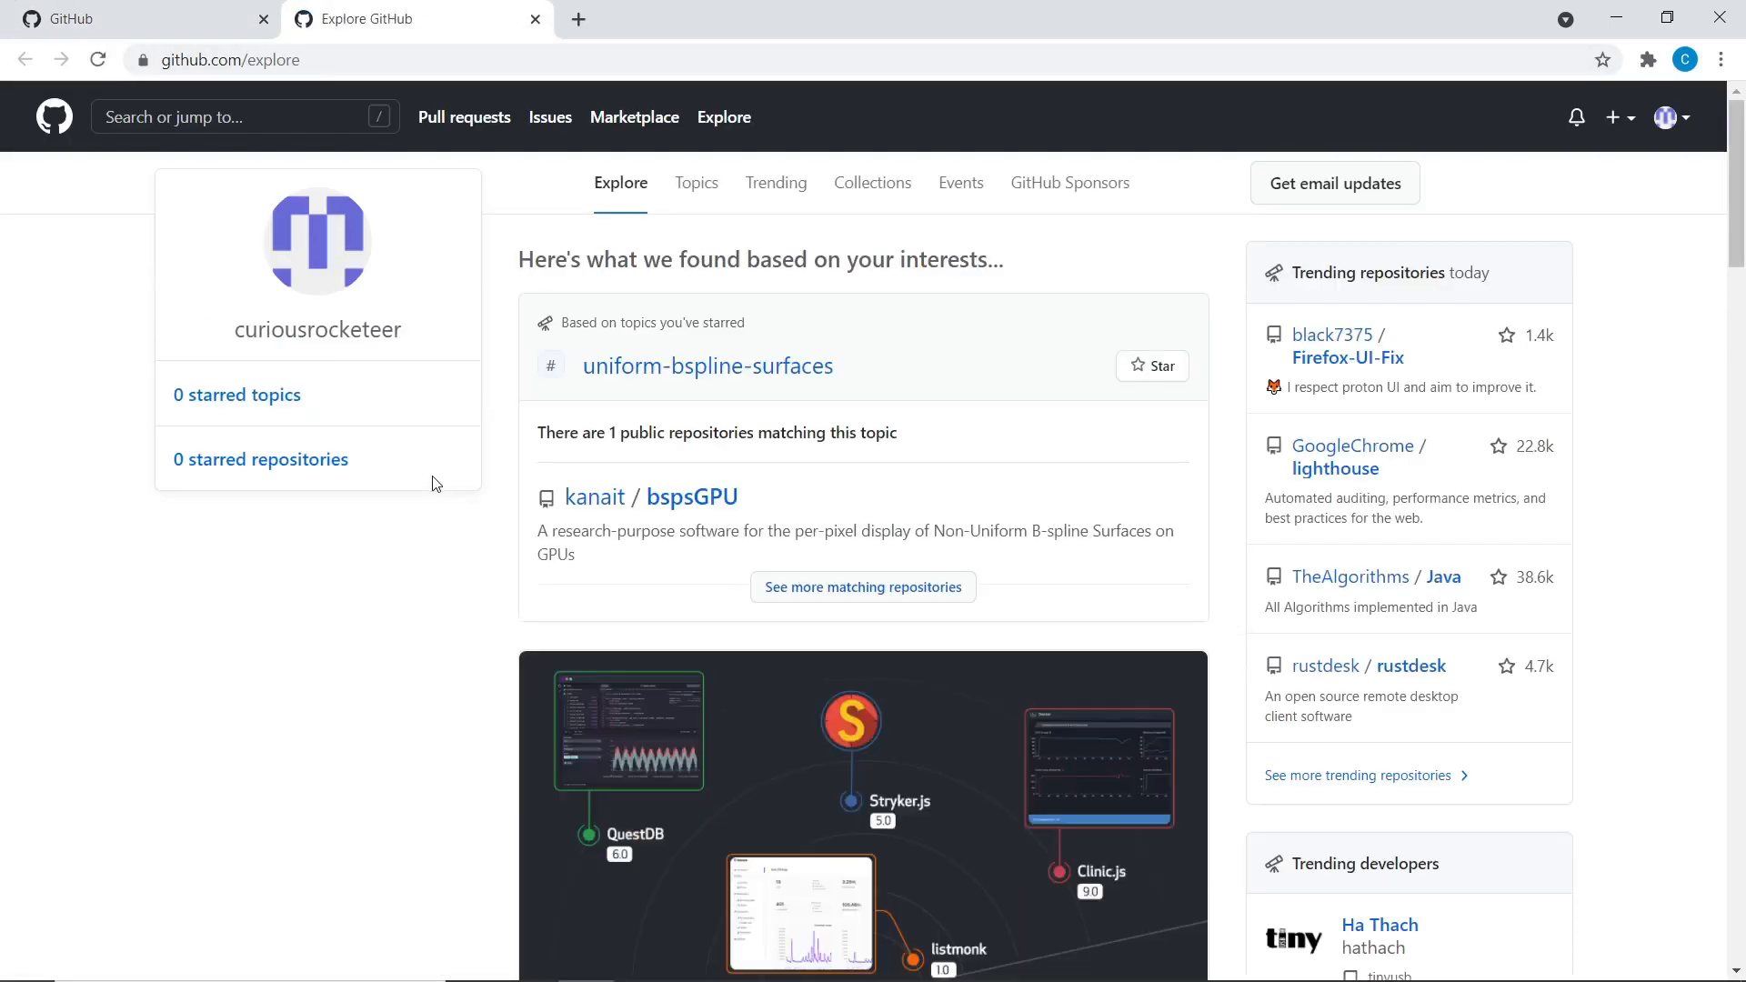
{"action": "left_click", "coordinate": [546, 59]}
{"action": "left_click", "coordinate": [300, 104]}
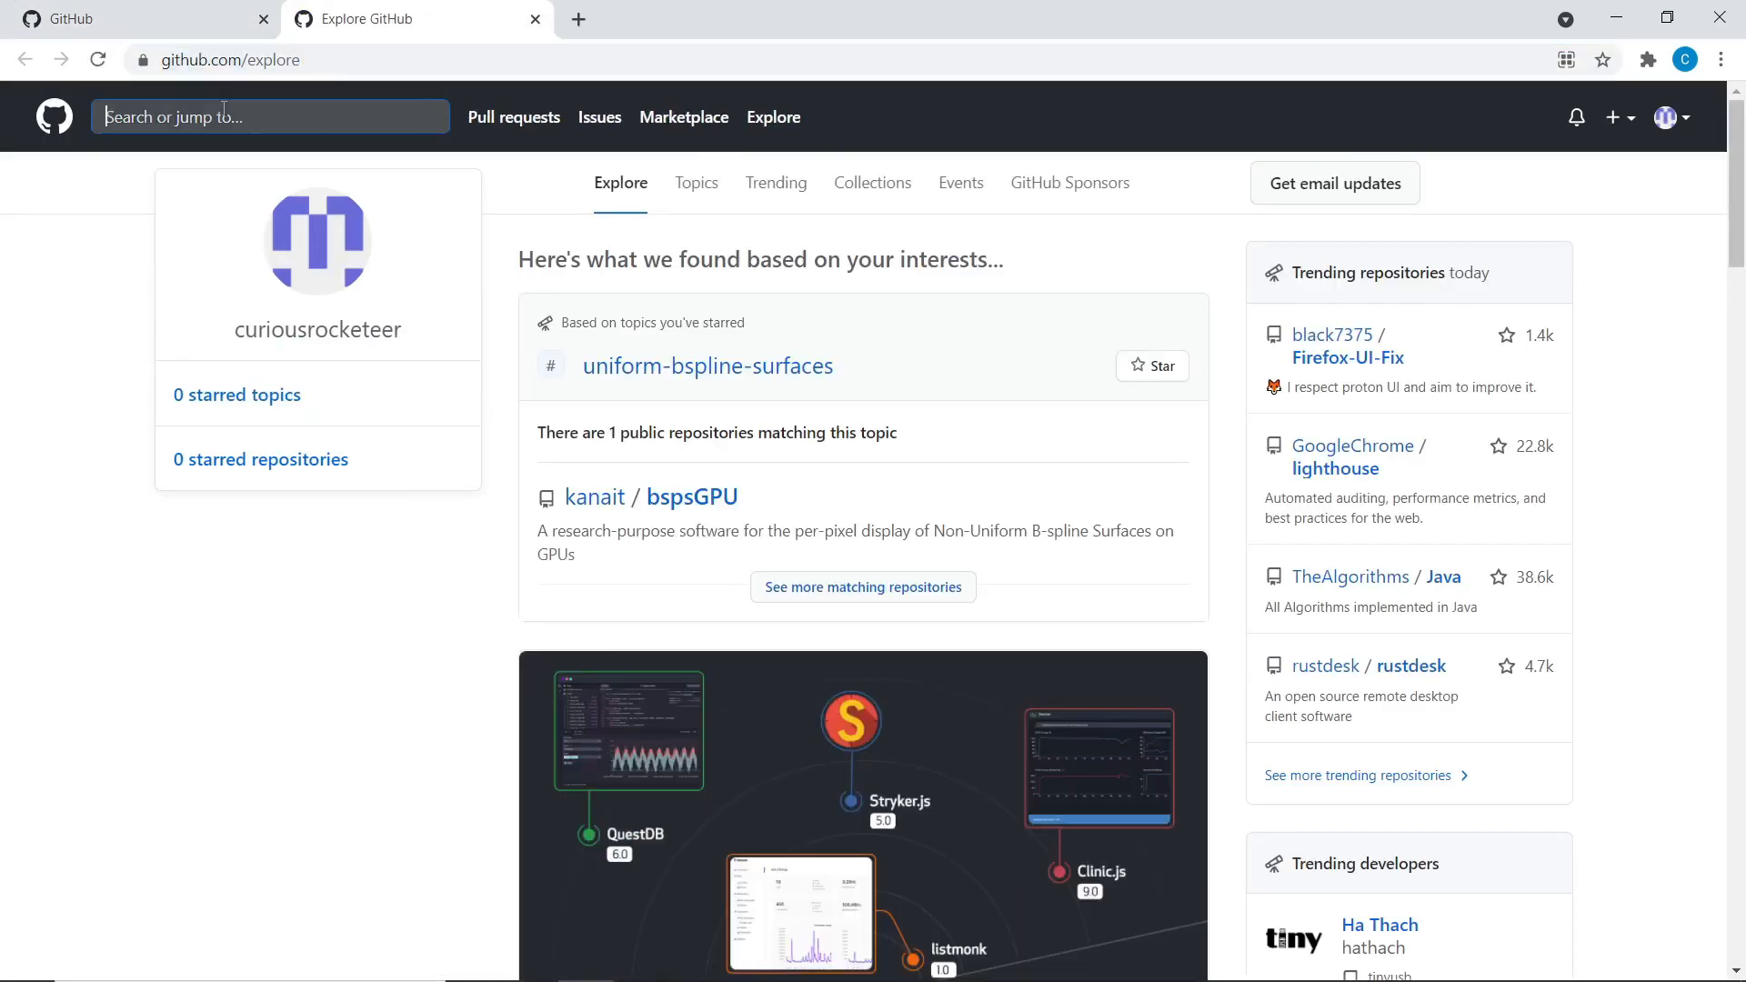
{"action": "type", "text": "rust language"}
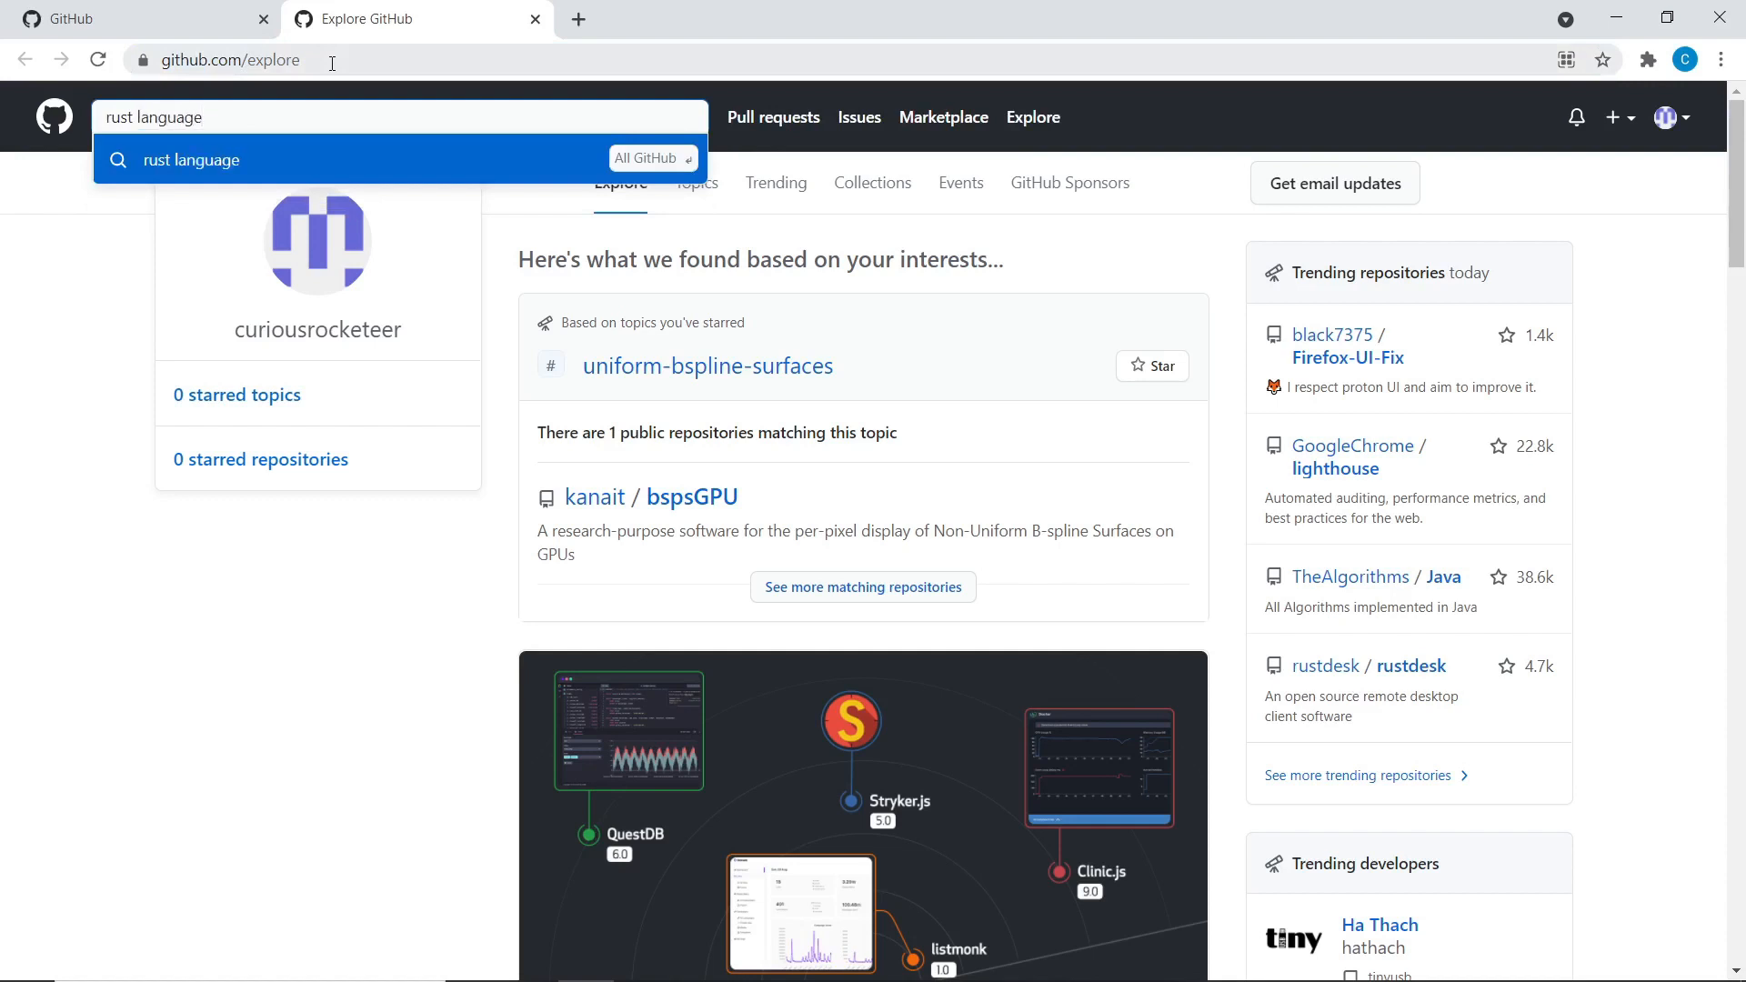
{"action": "key", "text": "Return"}
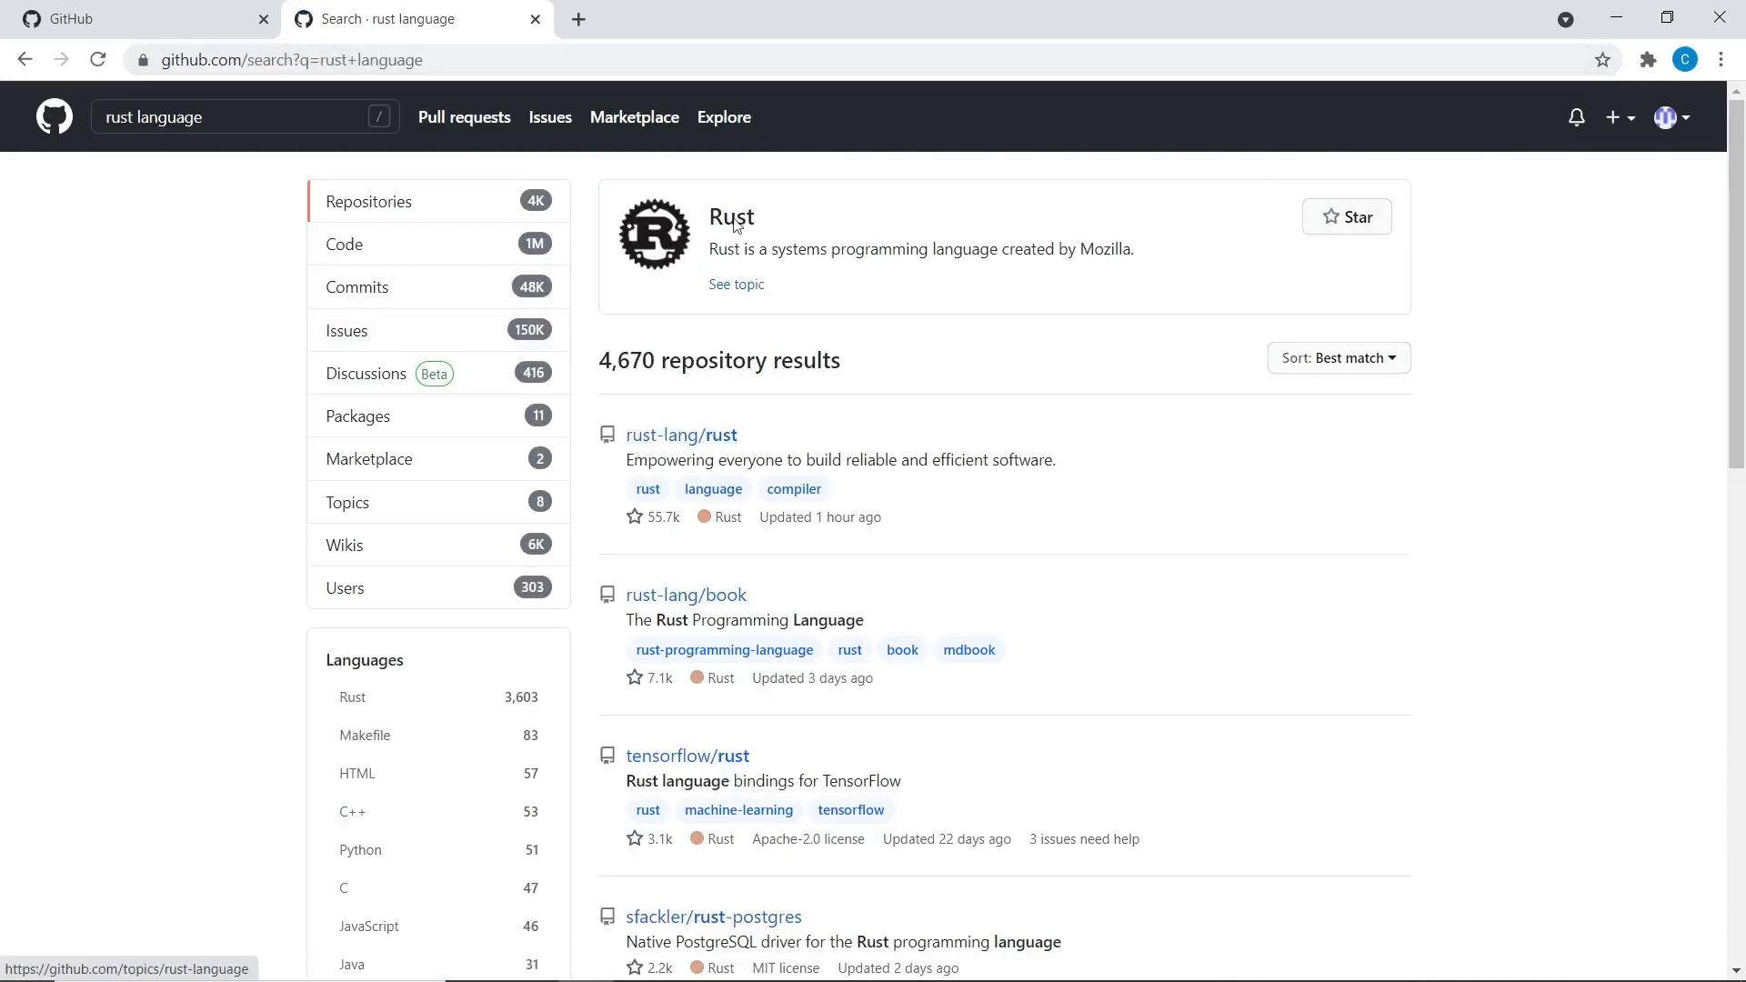
{"action": "left_click", "coordinate": [718, 436]}
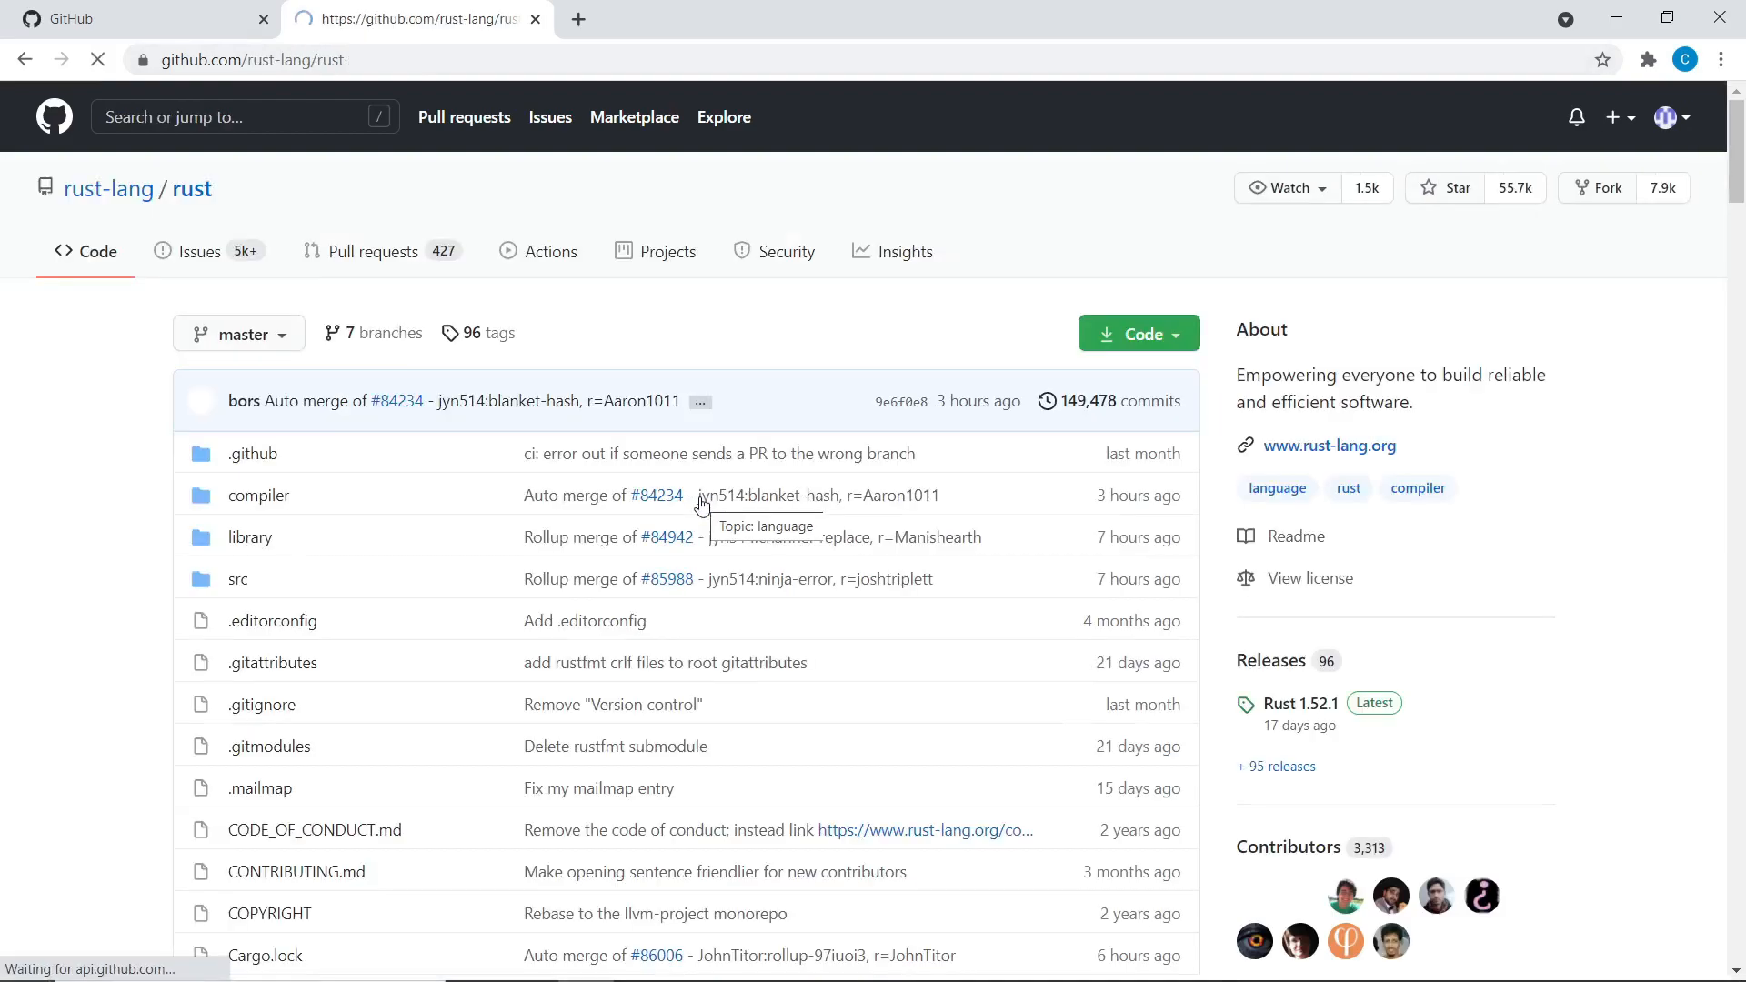
Scroll through the rust-lang/rust README, then return to GitHub Desktop
{"action": "scroll", "coordinate": [13, 352], "scroll_direction": "down", "scroll_amount": 1}
{"action": "scroll", "coordinate": [13, 360], "scroll_direction": "up", "scroll_amount": 1}
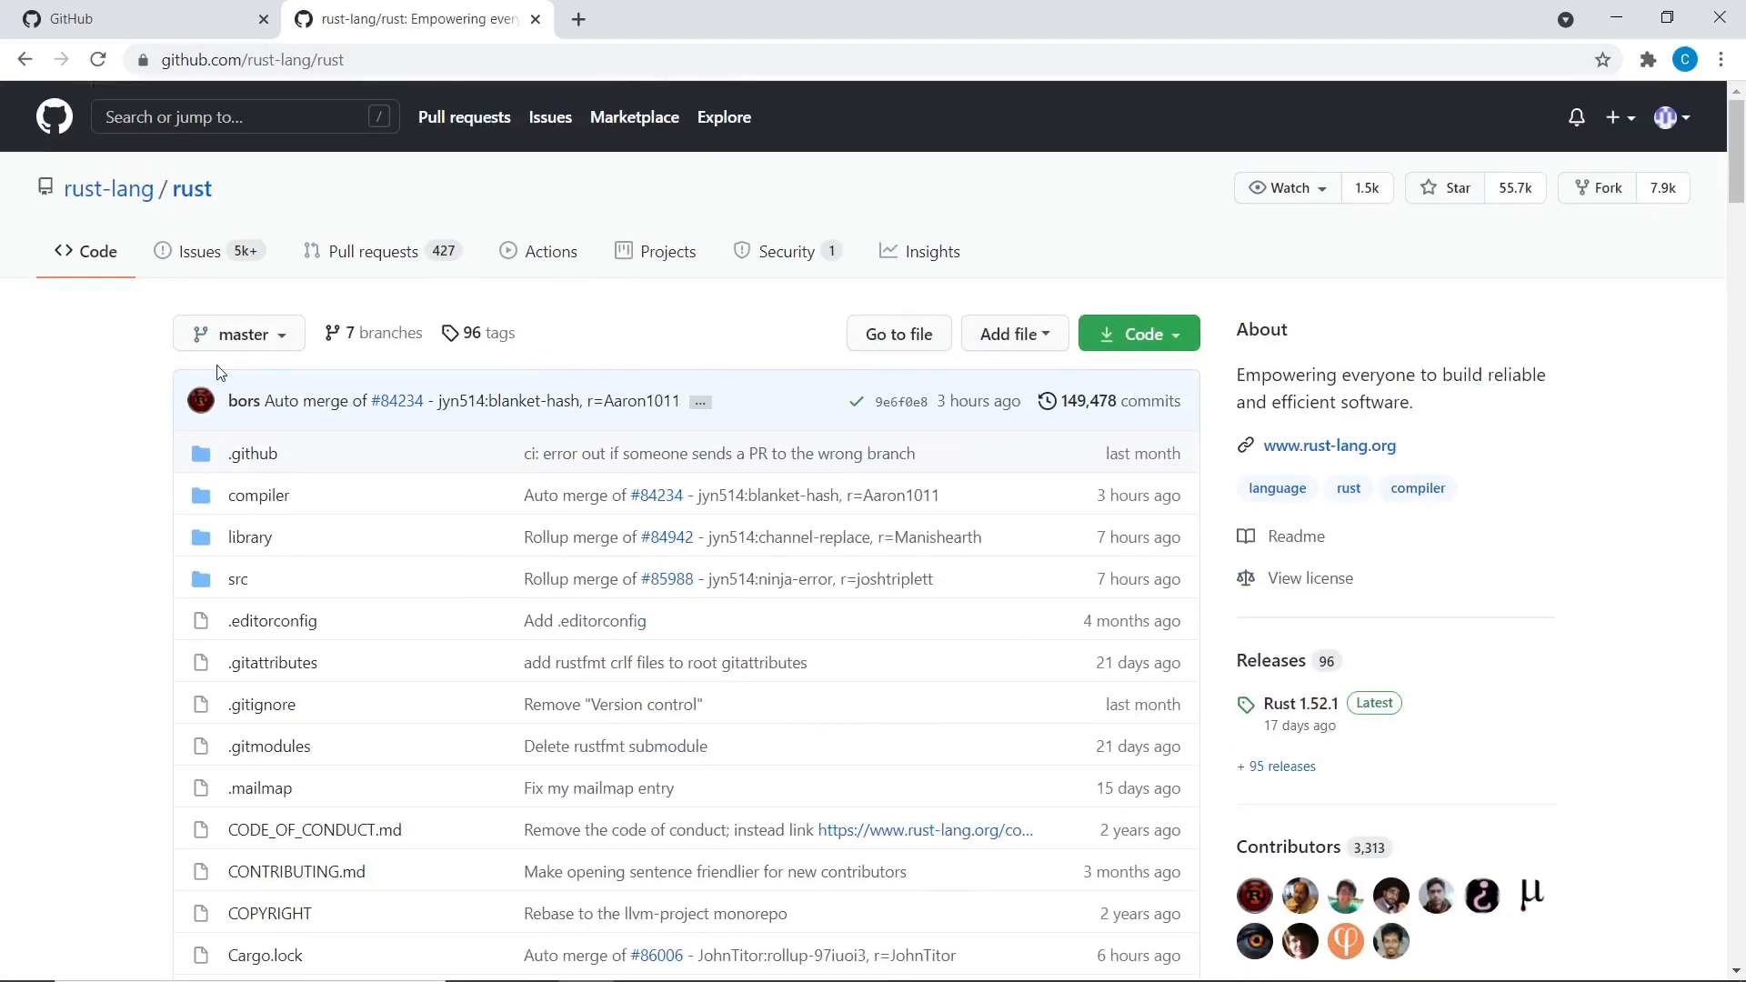
{"action": "scroll", "coordinate": [343, 757], "scroll_direction": "down", "scroll_amount": 5}
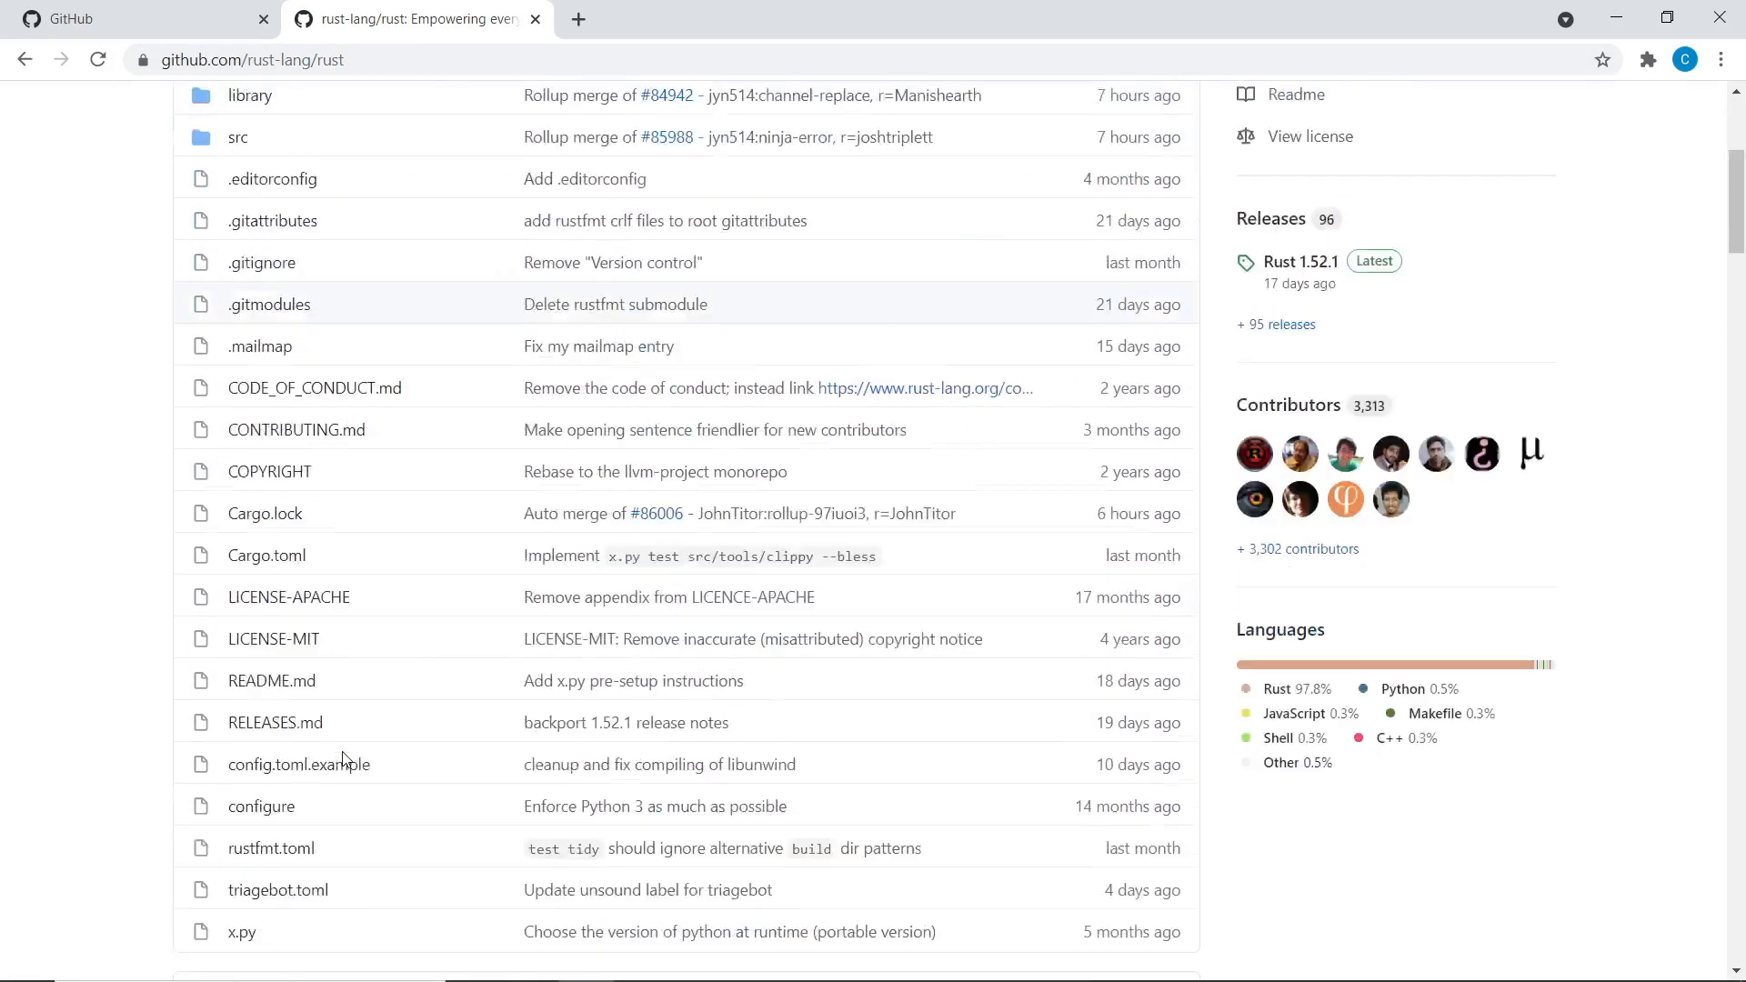
{"action": "scroll", "coordinate": [343, 762], "scroll_direction": "up", "scroll_amount": 5}
{"action": "scroll", "coordinate": [344, 761], "scroll_direction": "down", "scroll_amount": 2}
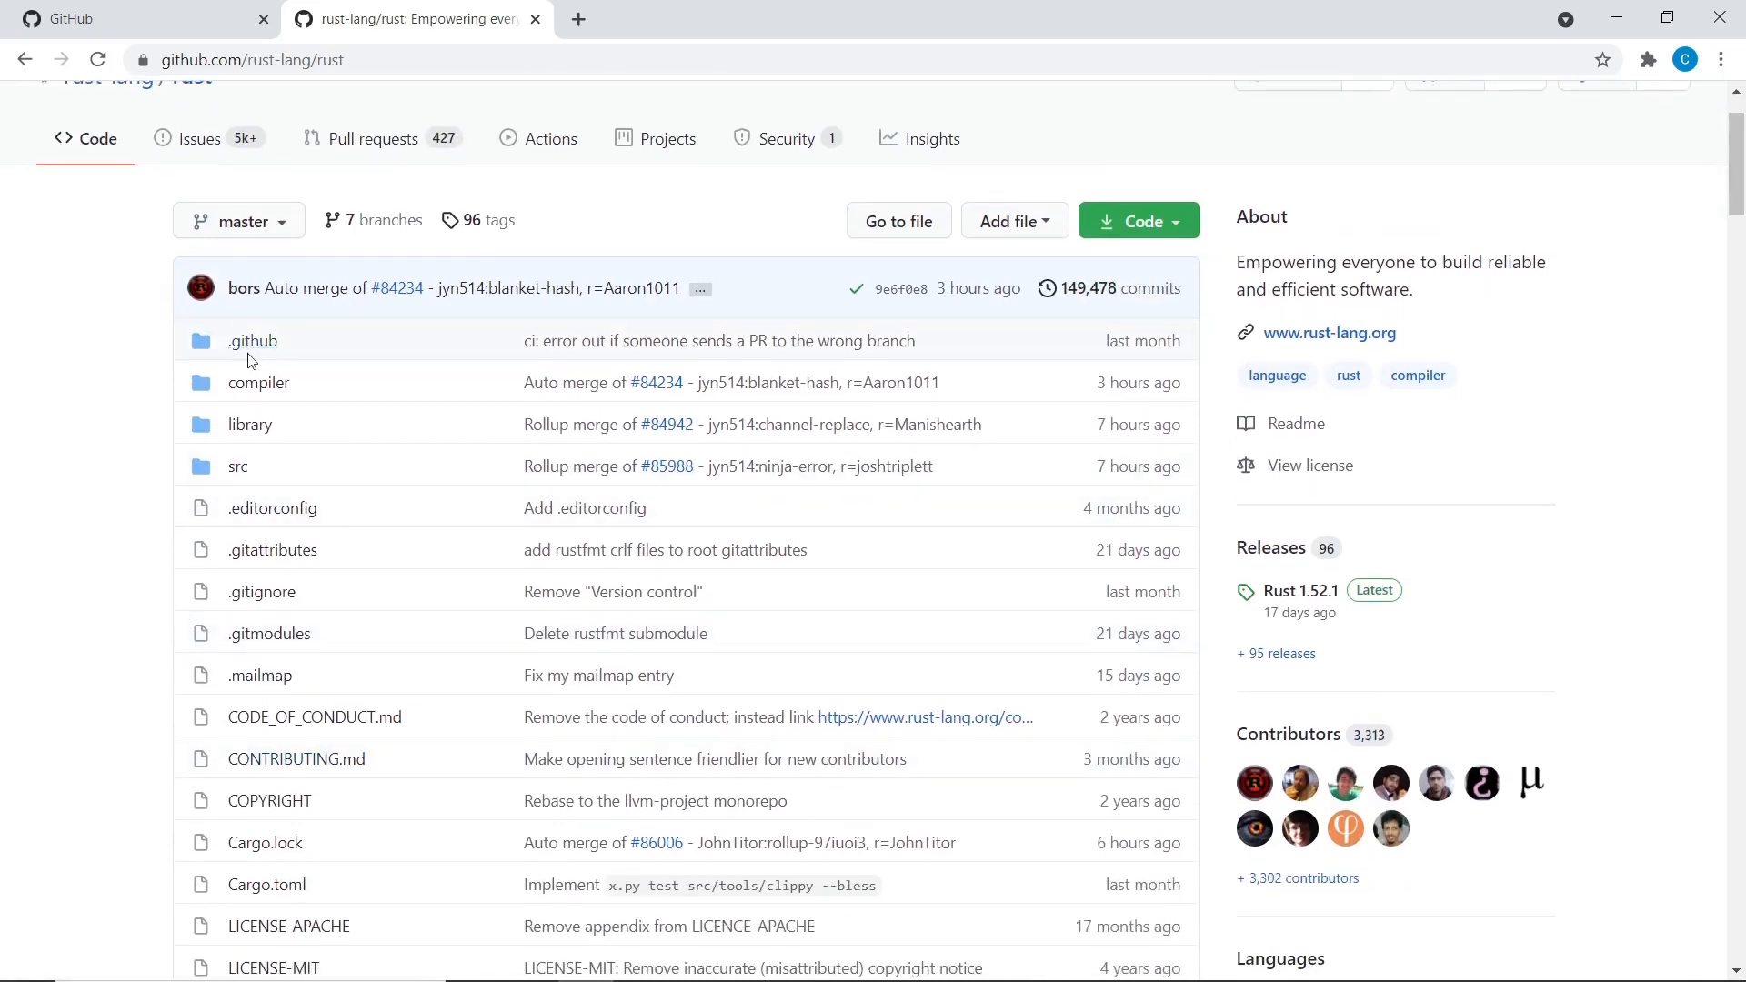
{"action": "scroll", "coordinate": [157, 482], "scroll_direction": "up", "scroll_amount": 2}
{"action": "scroll", "coordinate": [157, 485], "scroll_direction": "down", "scroll_amount": 5}
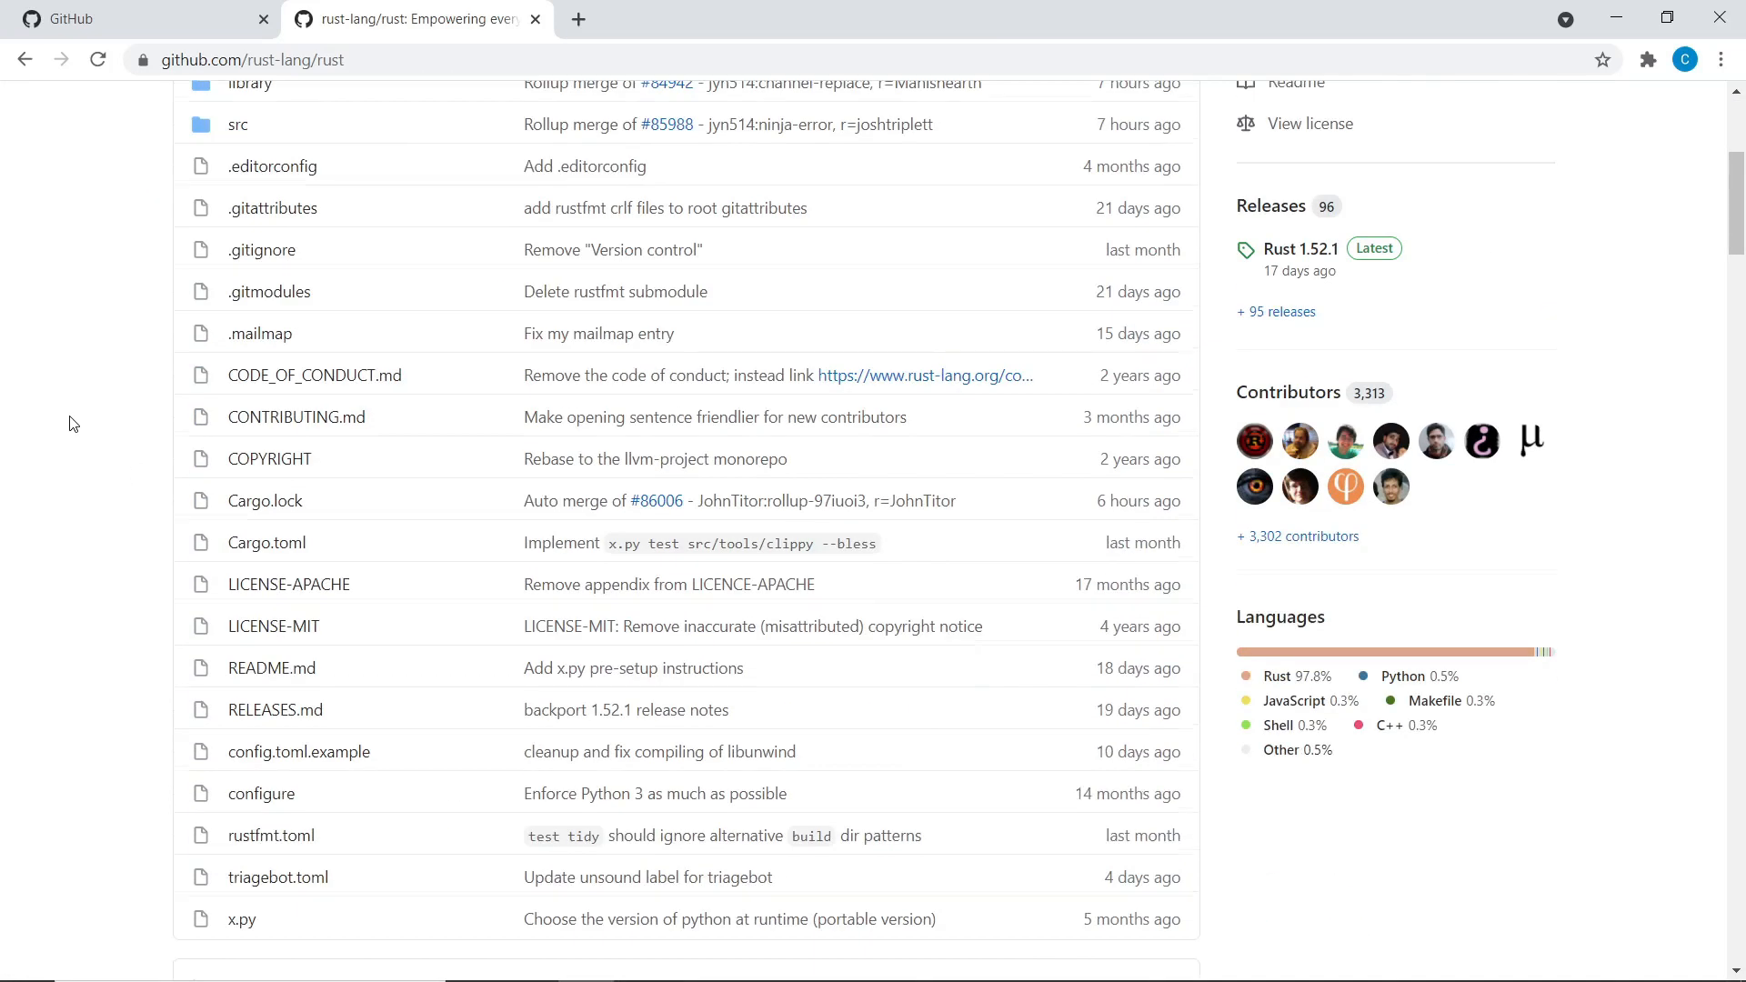
{"action": "scroll", "coordinate": [71, 423], "scroll_direction": "down", "scroll_amount": 7}
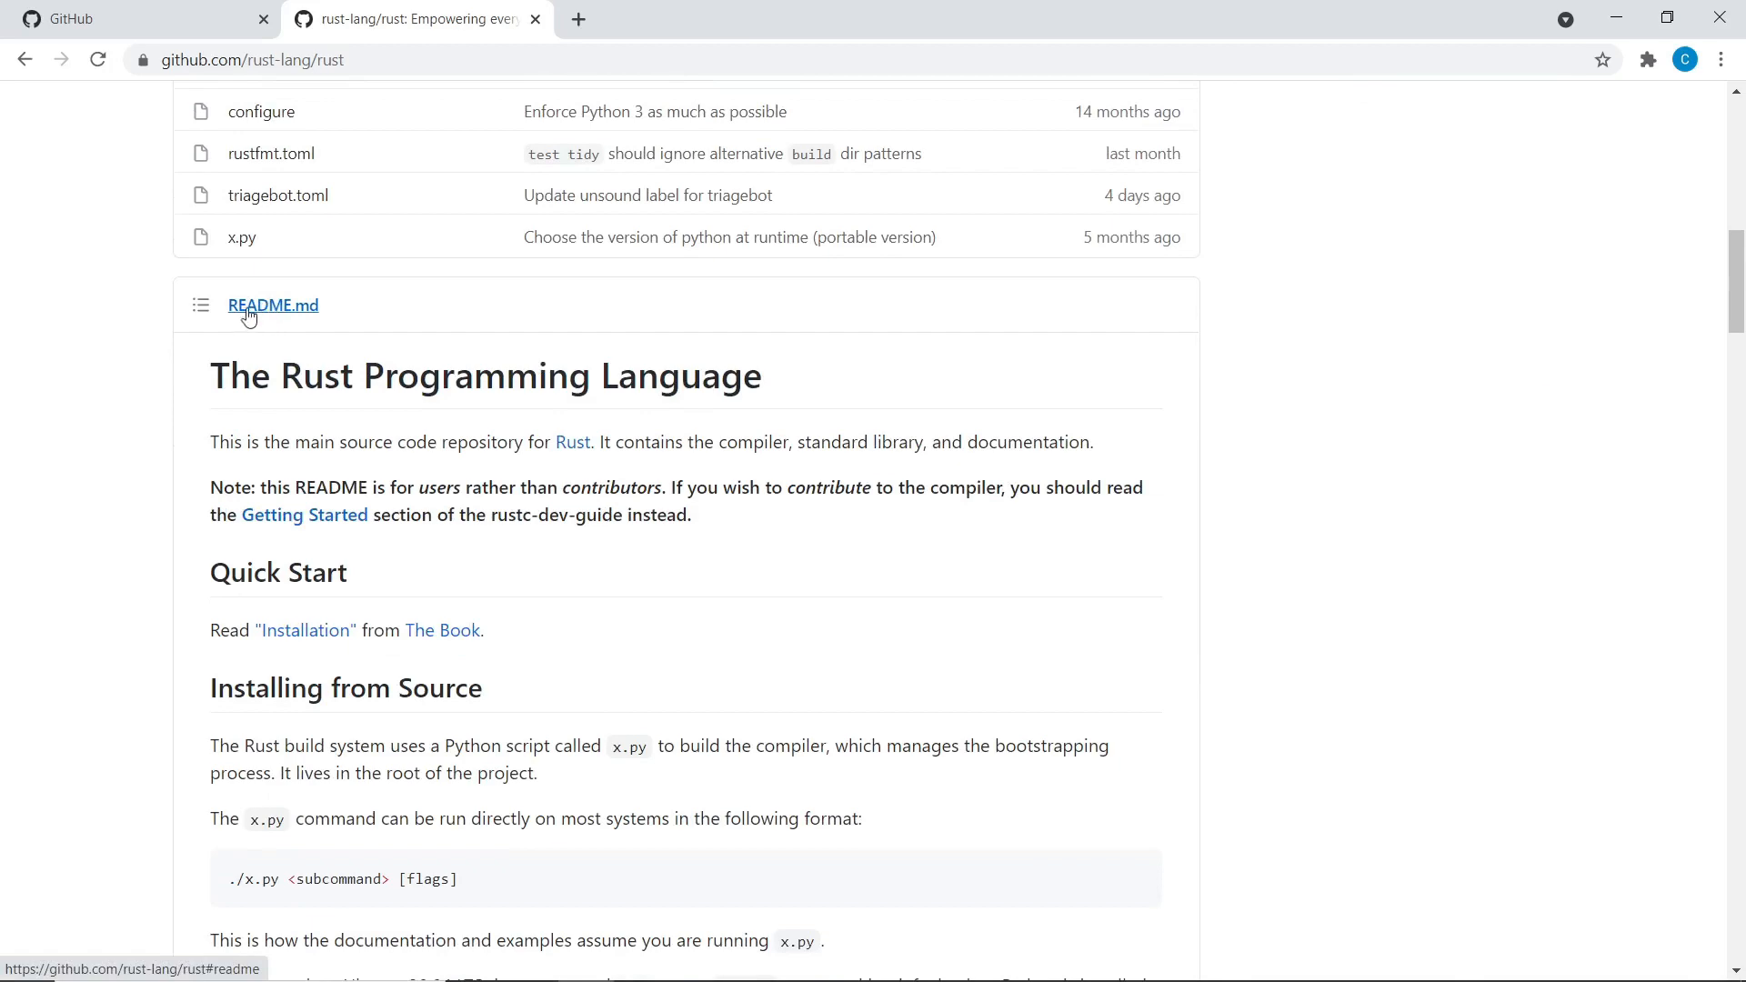
{"action": "scroll", "coordinate": [277, 316], "scroll_direction": "up", "scroll_amount": 8}
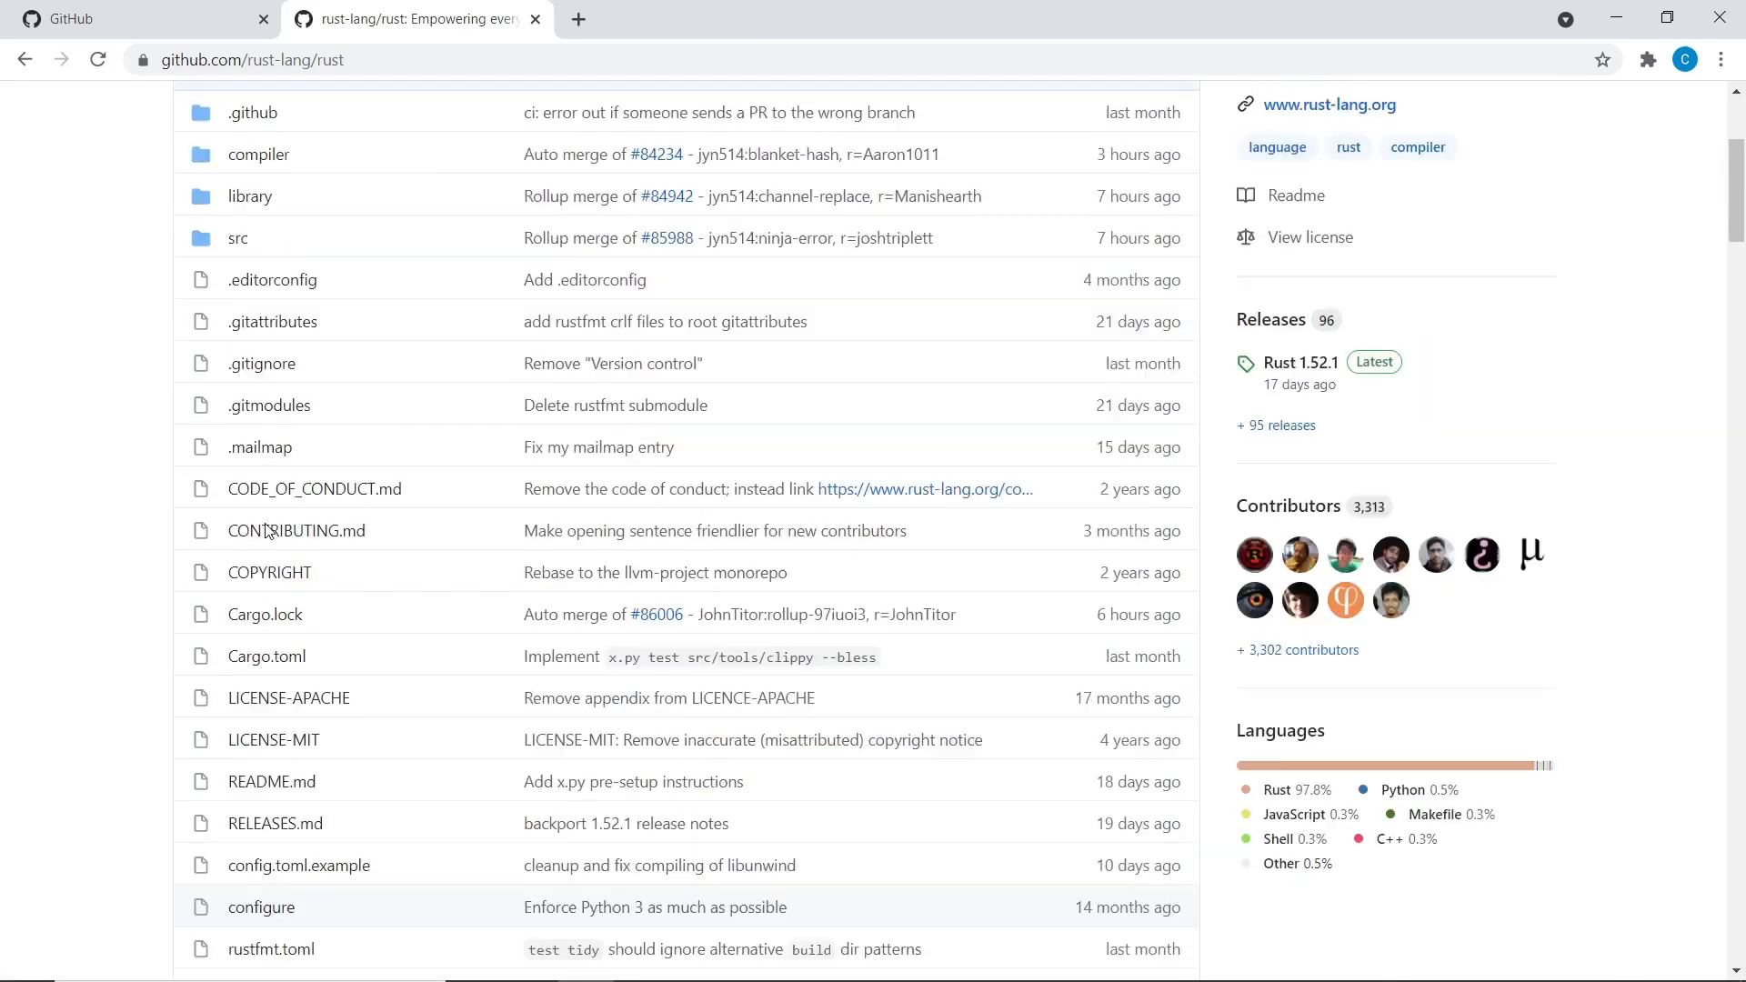
{"action": "scroll", "coordinate": [312, 284], "scroll_direction": "down", "scroll_amount": 8}
{"action": "scroll", "coordinate": [182, 204], "scroll_direction": "down", "scroll_amount": 4}
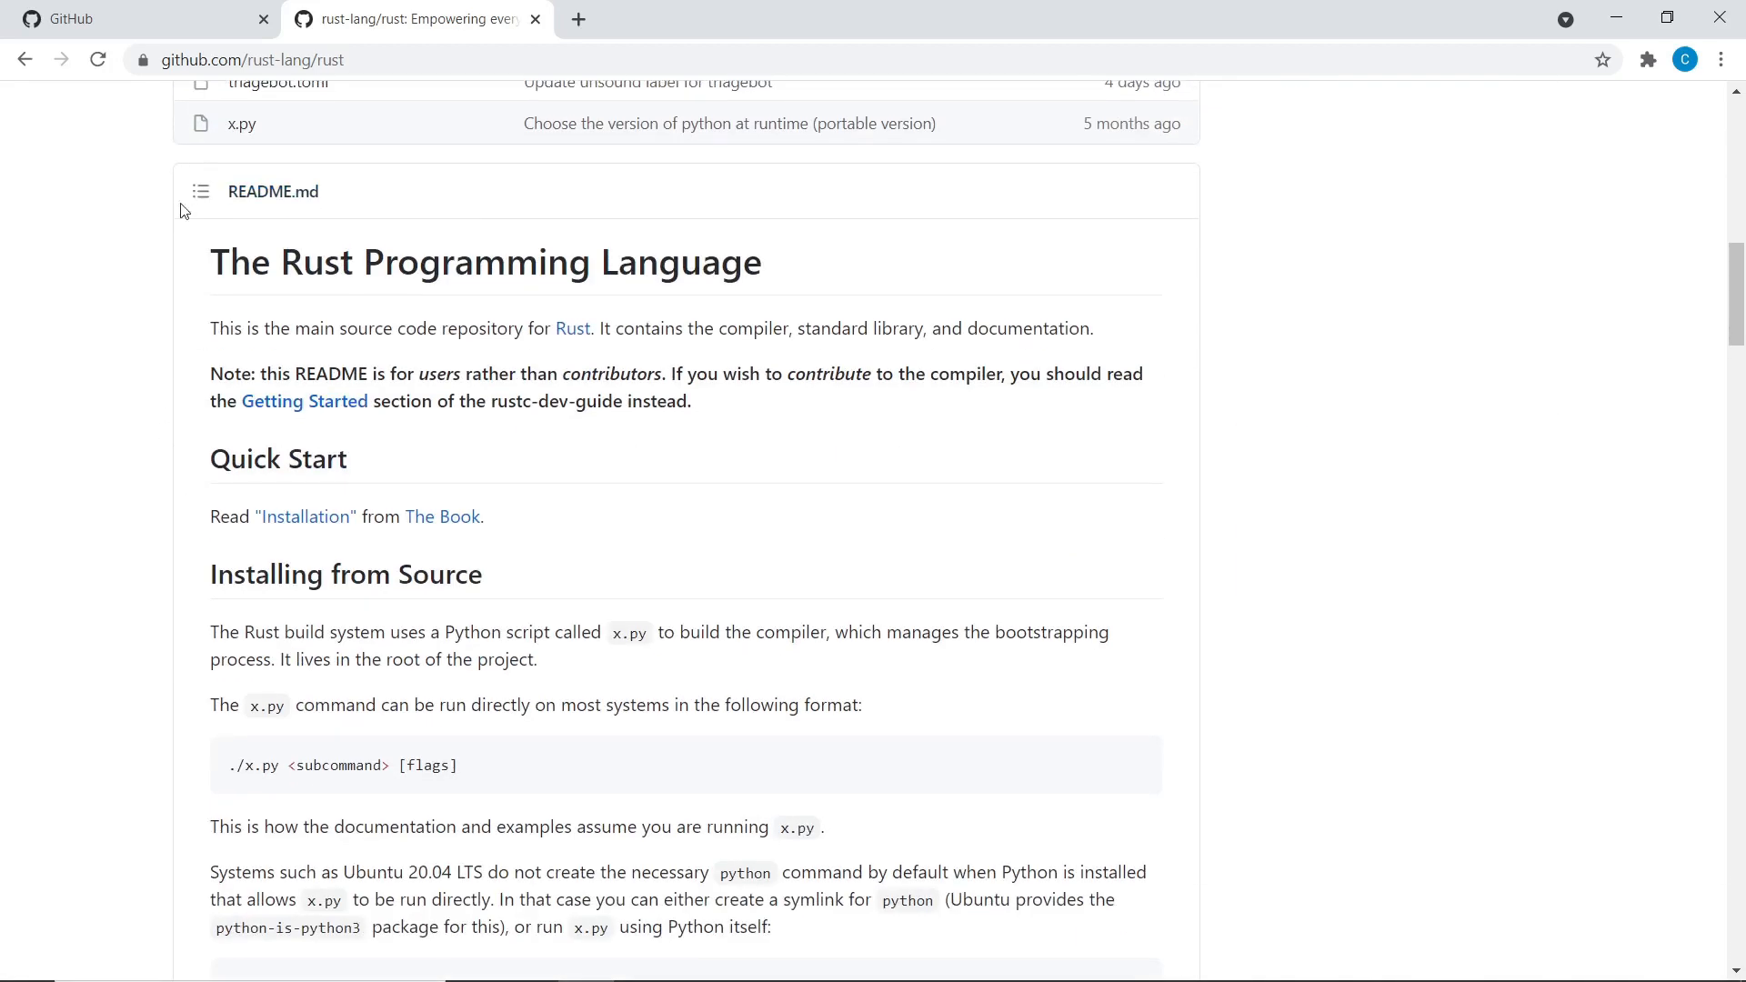
{"action": "middle_click", "coordinate": [160, 270]}
{"action": "scroll", "coordinate": [182, 241], "scroll_direction": "up", "scroll_amount": 6}
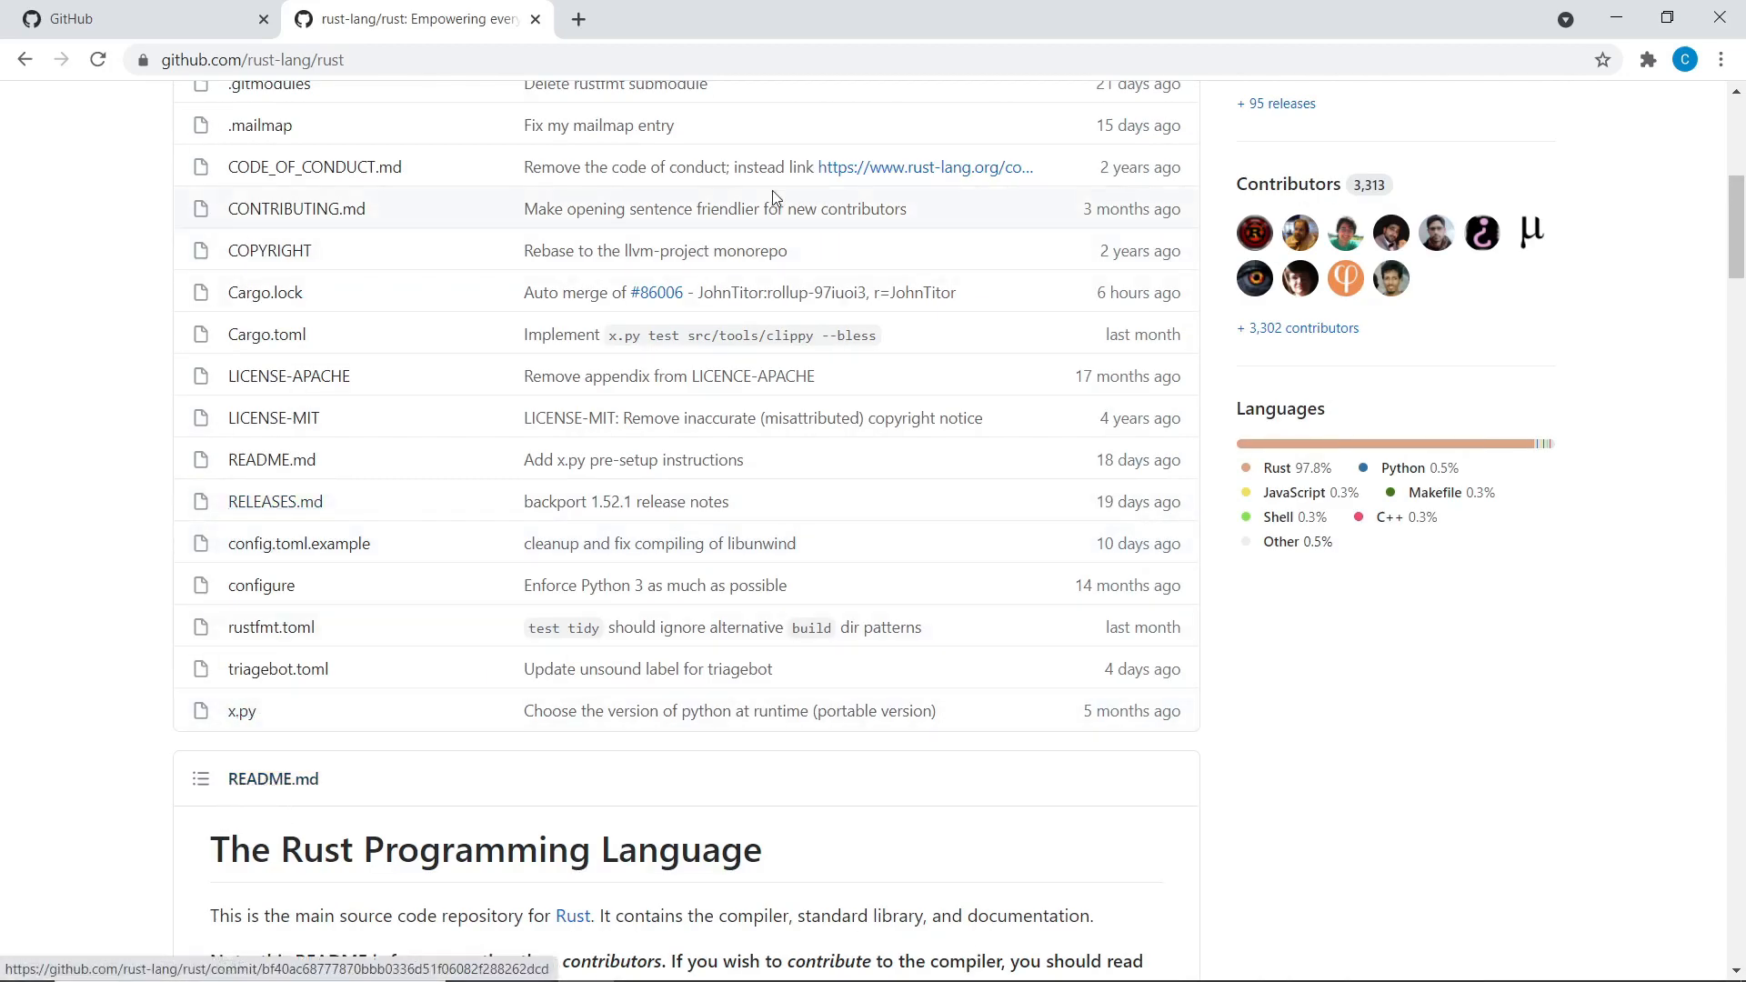
{"action": "scroll", "coordinate": [1278, 663], "scroll_direction": "down", "scroll_amount": 3}
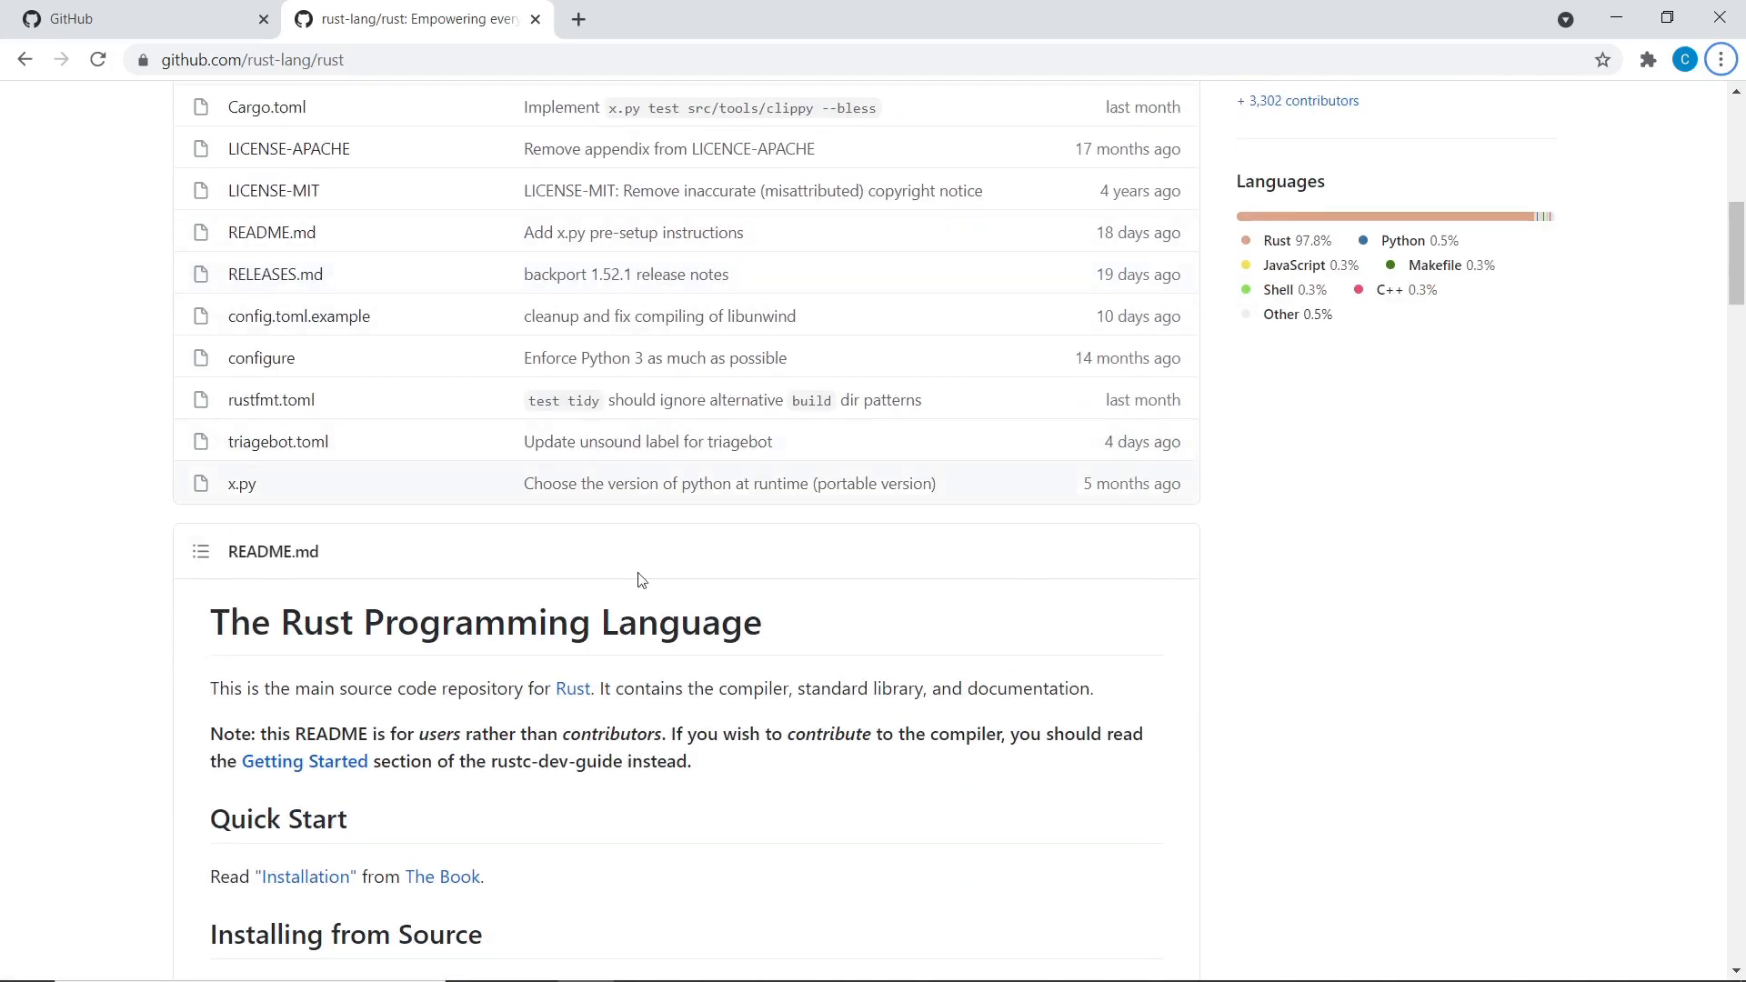
{"action": "scroll", "coordinate": [636, 467], "scroll_direction": "up", "scroll_amount": 8}
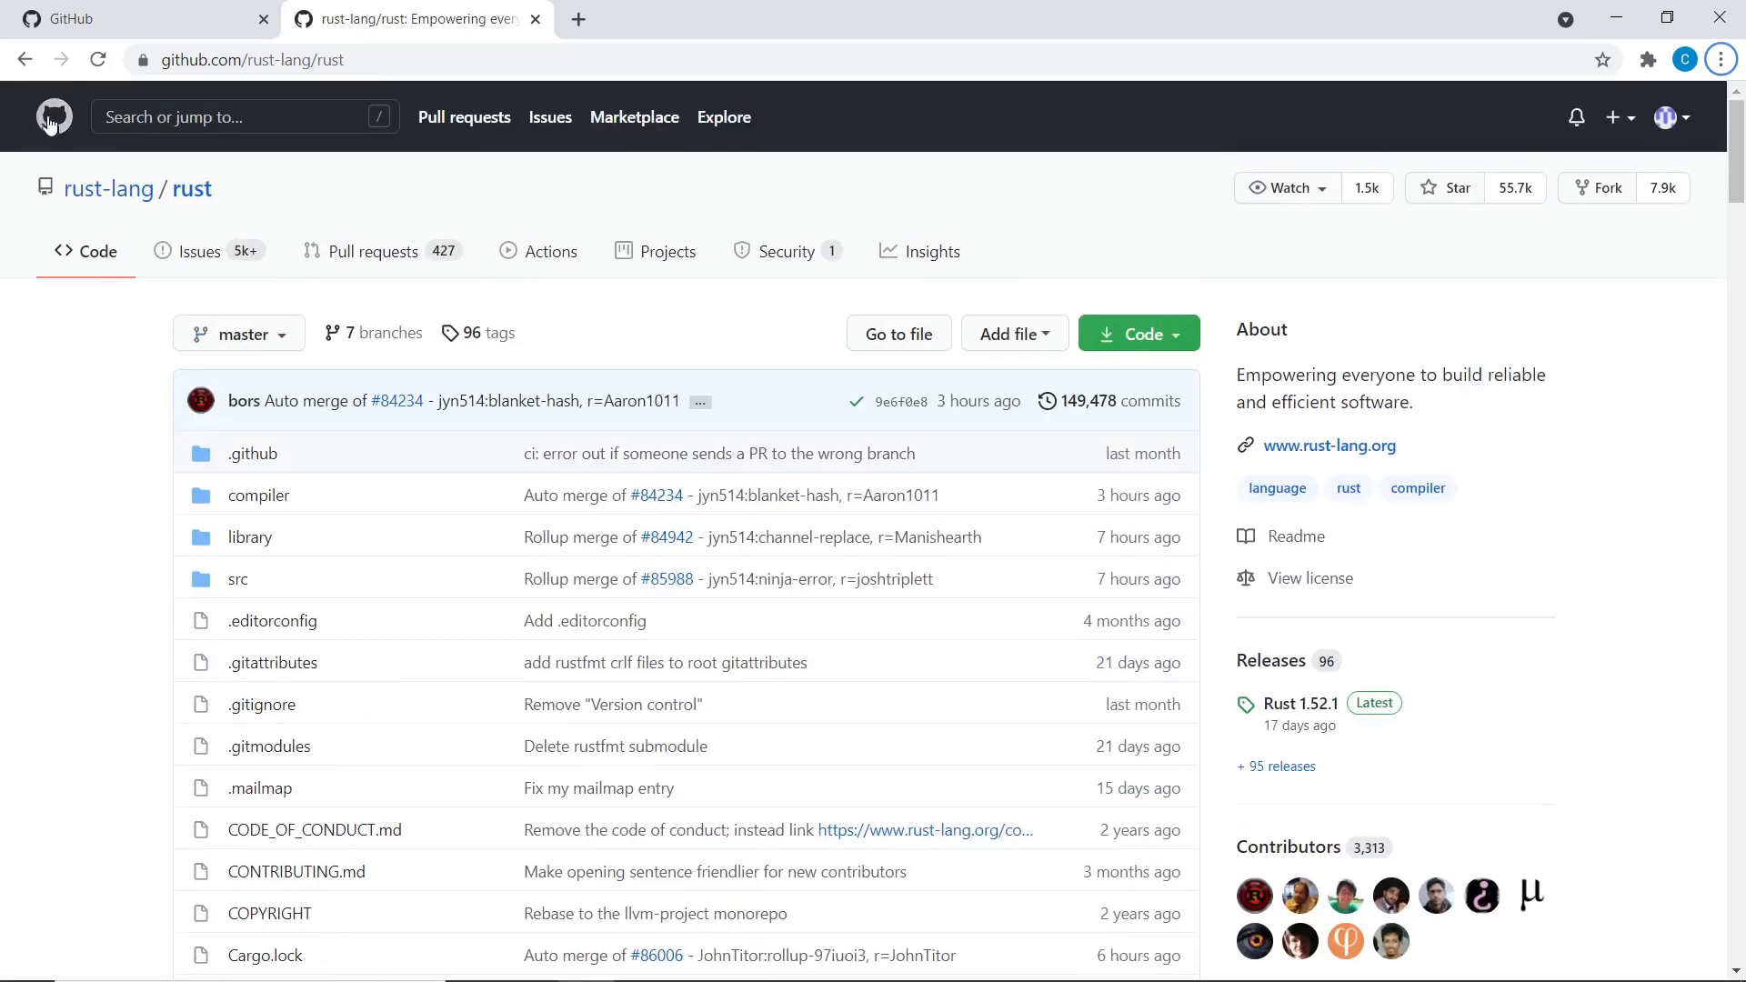
{"action": "scroll", "coordinate": [378, 452], "scroll_direction": "down", "scroll_amount": 12}
{"action": "scroll", "coordinate": [220, 161], "scroll_direction": "up", "scroll_amount": 3}
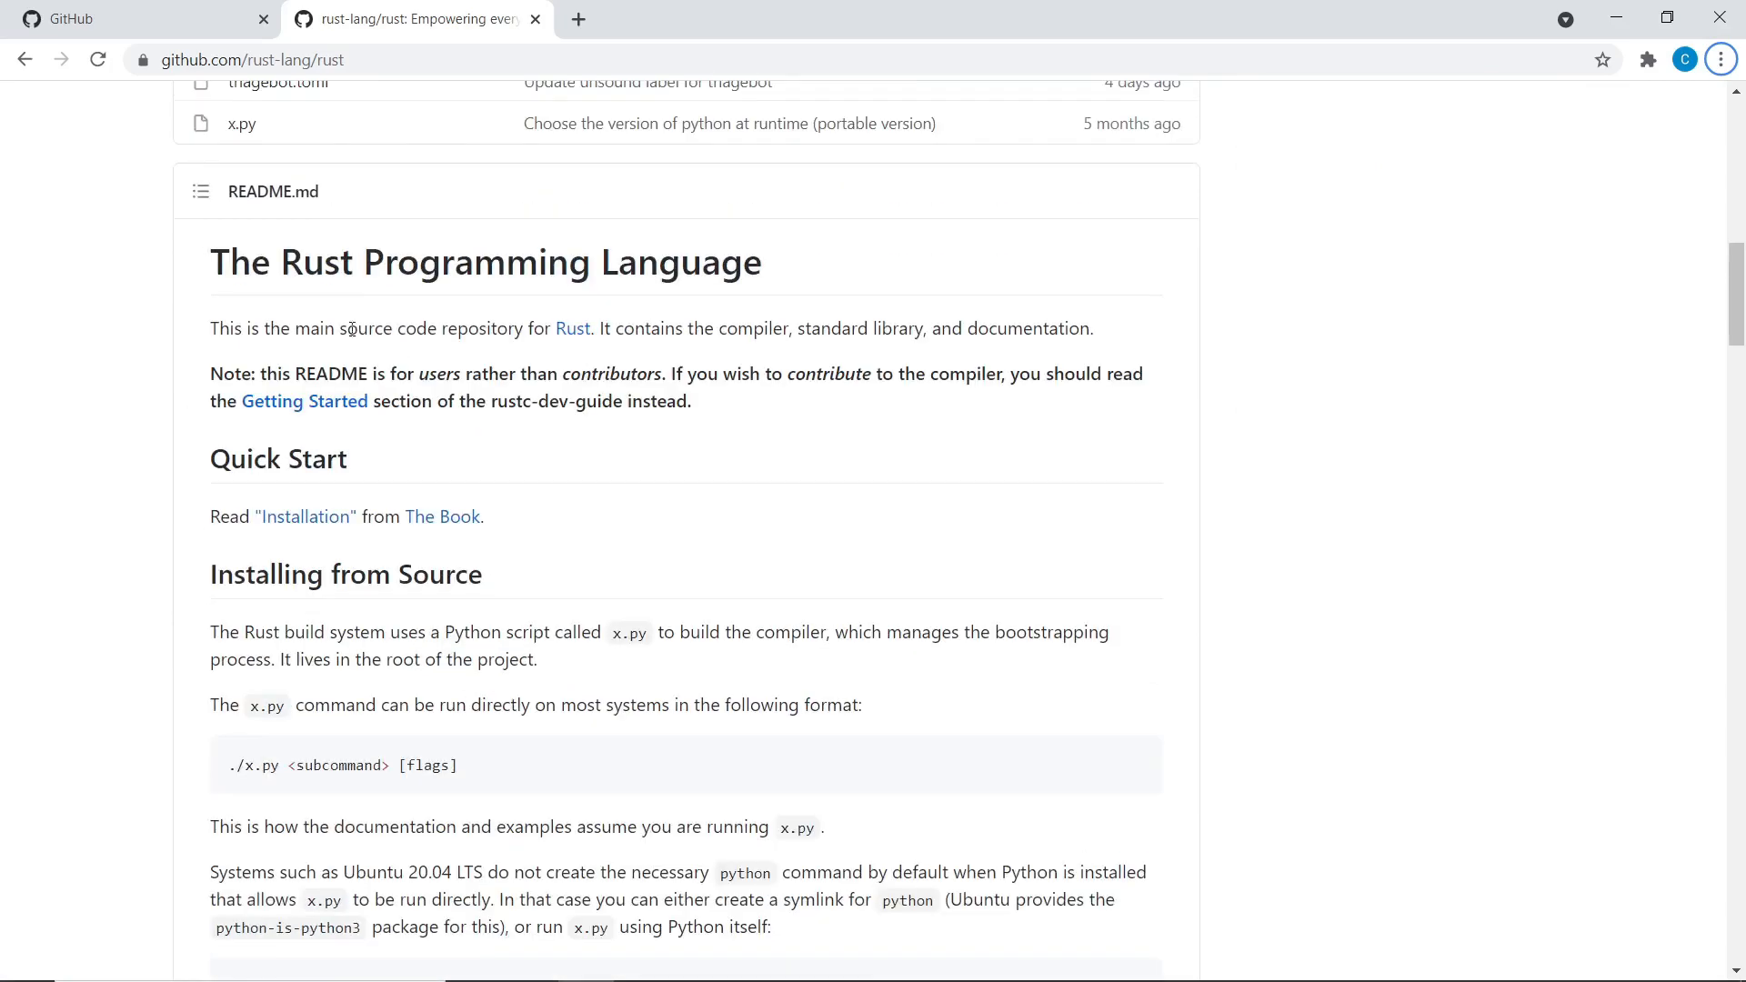
{"action": "left_click_drag", "start_coordinate": [251, 264], "coordinate": [622, 409]}
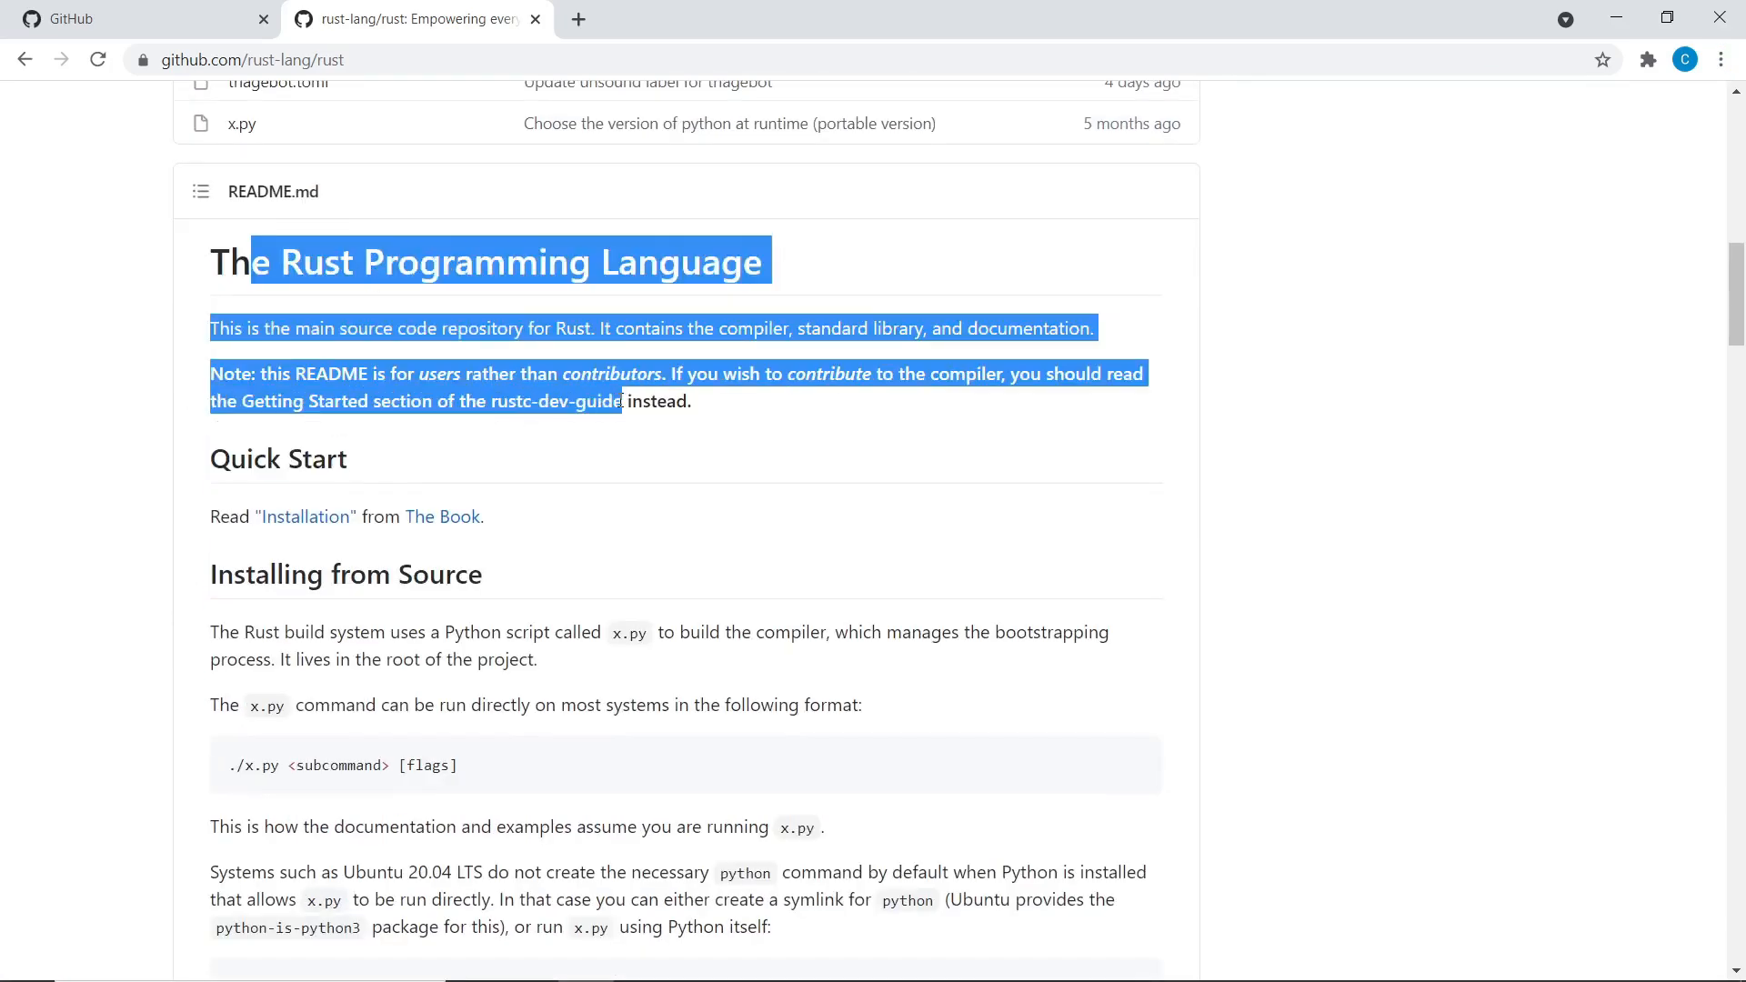
{"action": "left_click", "coordinate": [488, 494]}
{"action": "scroll", "coordinate": [487, 495], "scroll_direction": "down", "scroll_amount": 3}
{"action": "scroll", "coordinate": [670, 300], "scroll_direction": "down", "scroll_amount": 15}
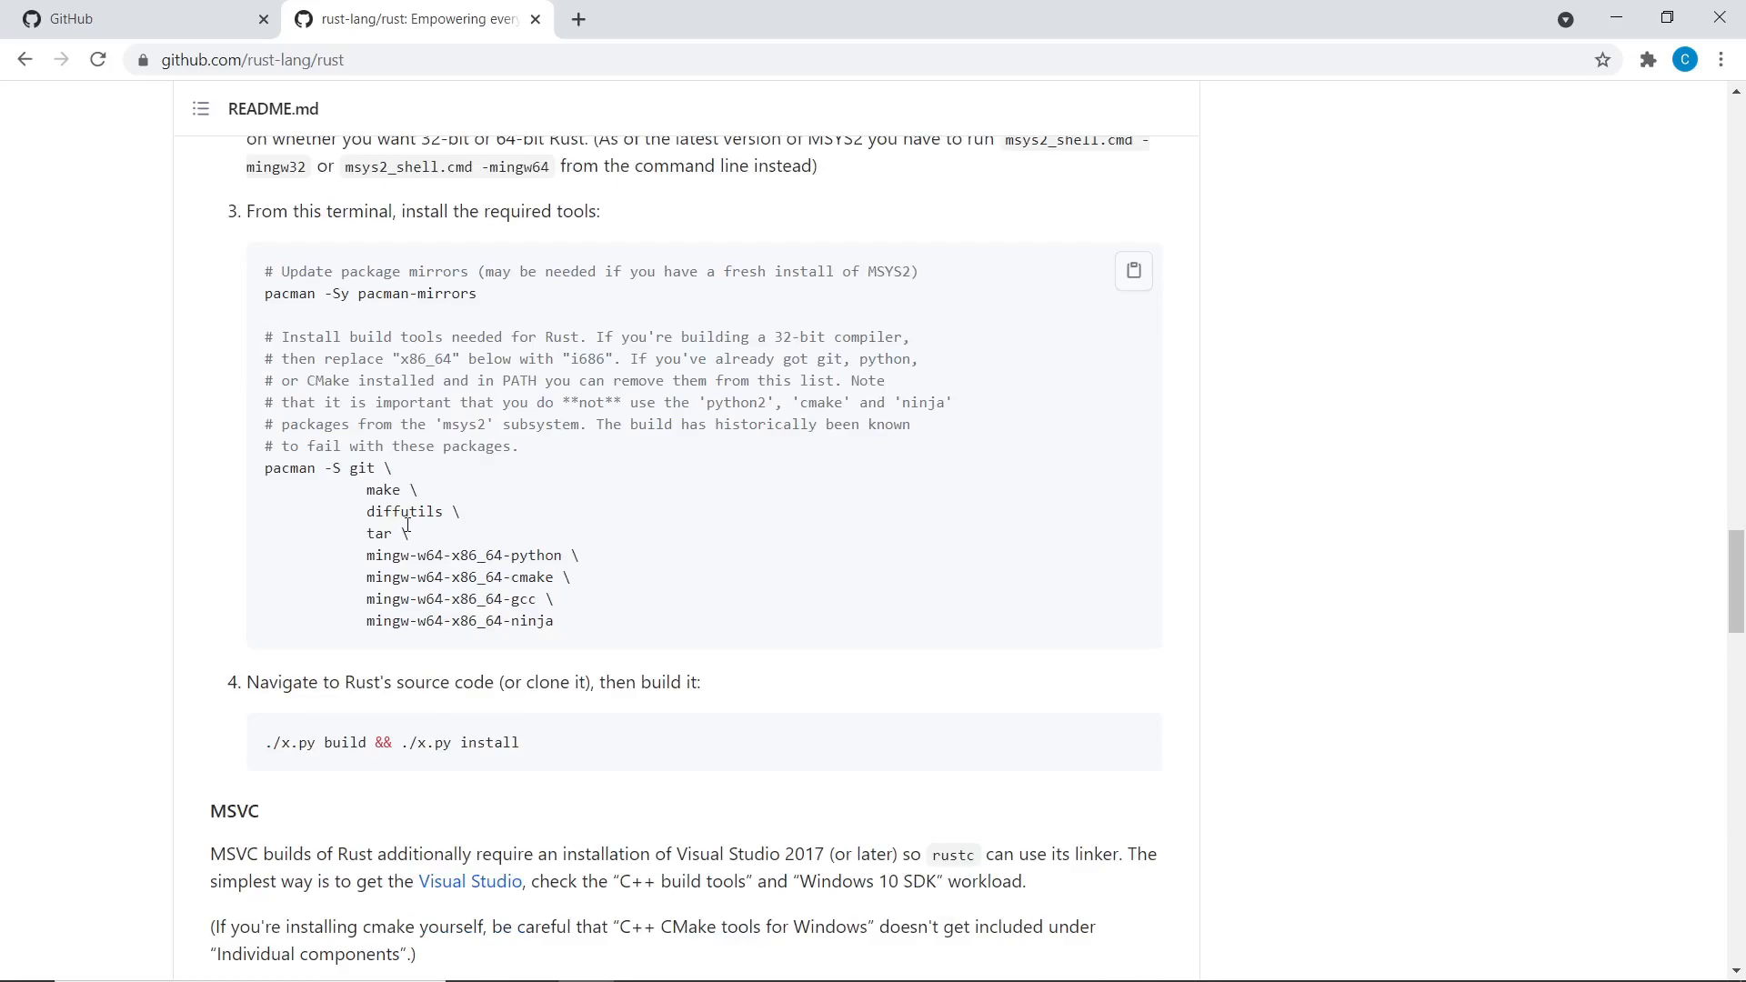
{"action": "scroll", "coordinate": [407, 525], "scroll_direction": "down", "scroll_amount": 20}
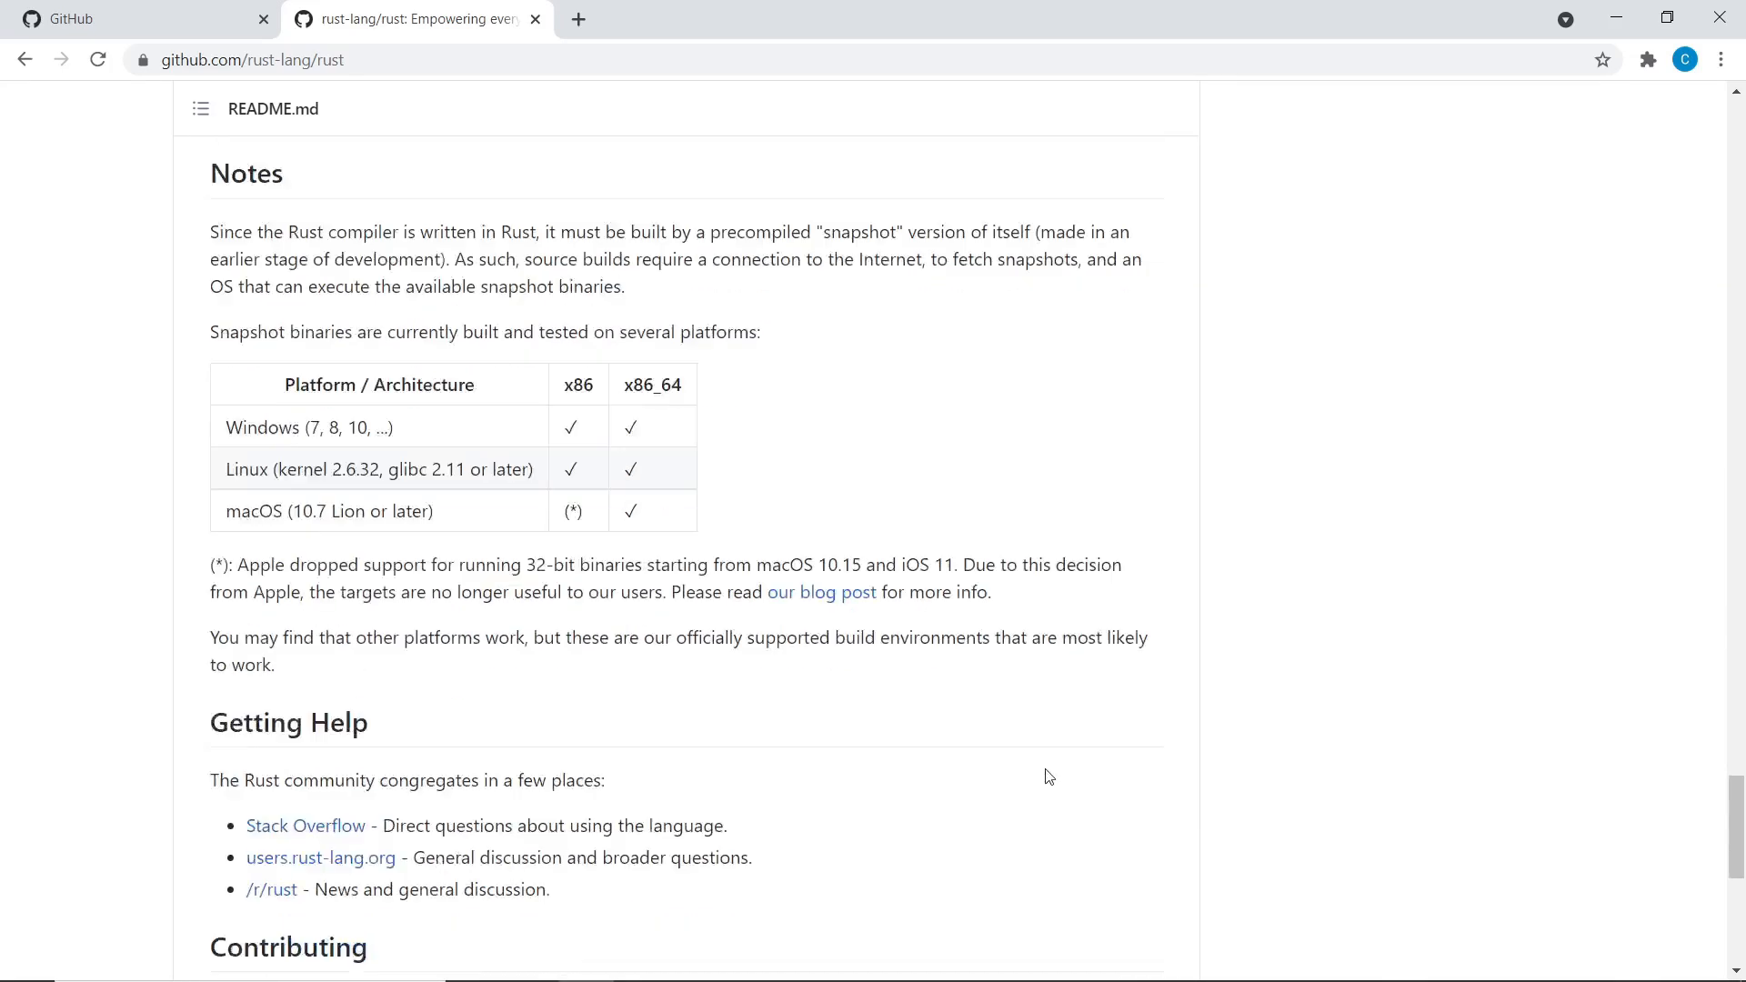
{"action": "scroll", "coordinate": [1301, 772], "scroll_direction": "up", "scroll_amount": 20}
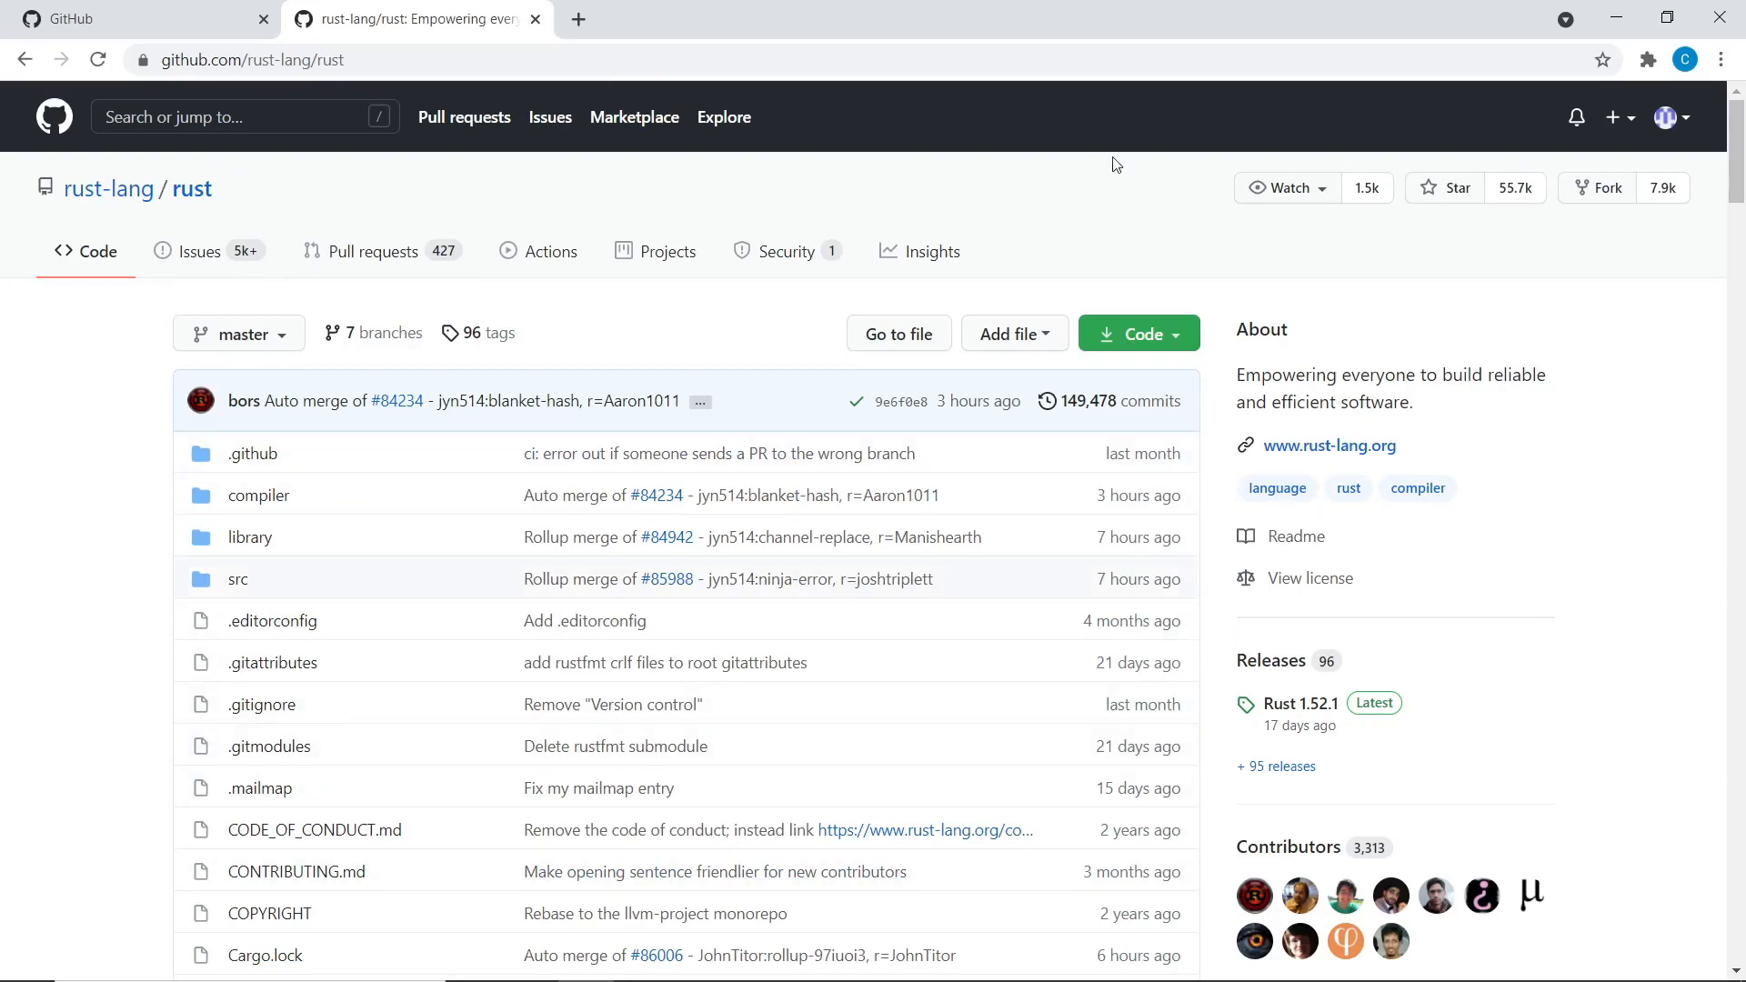
{"action": "scroll", "coordinate": [1208, 362], "scroll_direction": "down", "scroll_amount": 18}
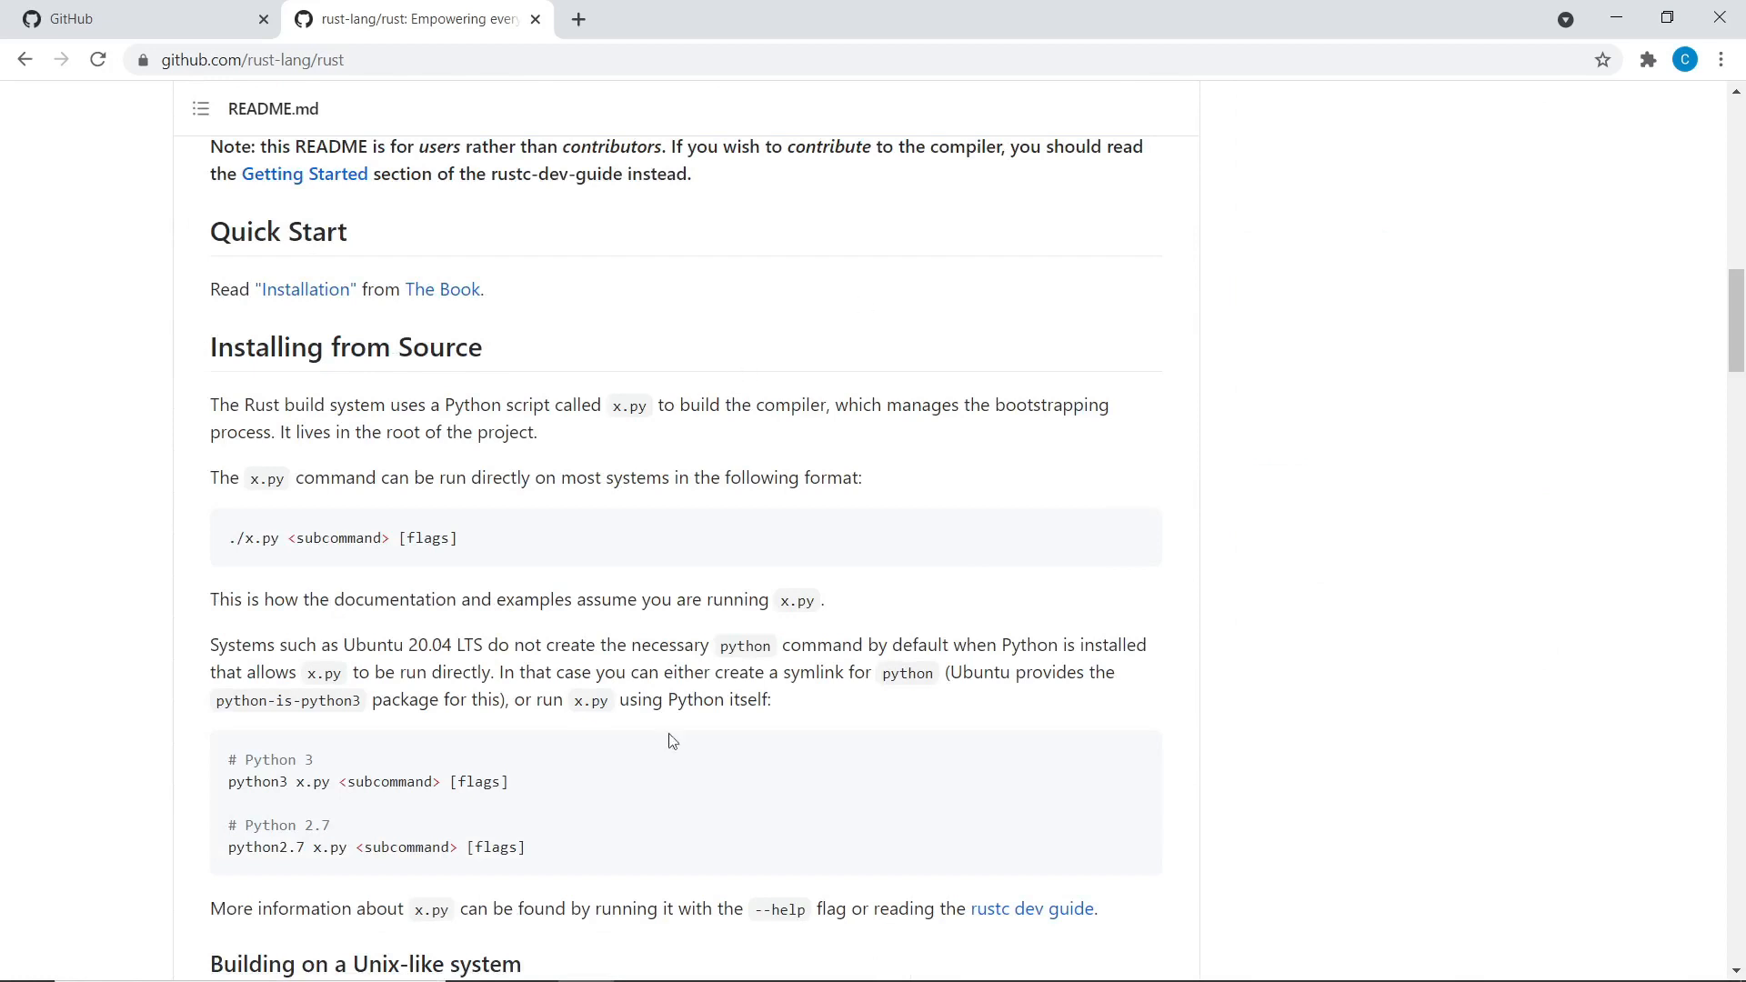
{"action": "key", "text": "alt+Tab"}
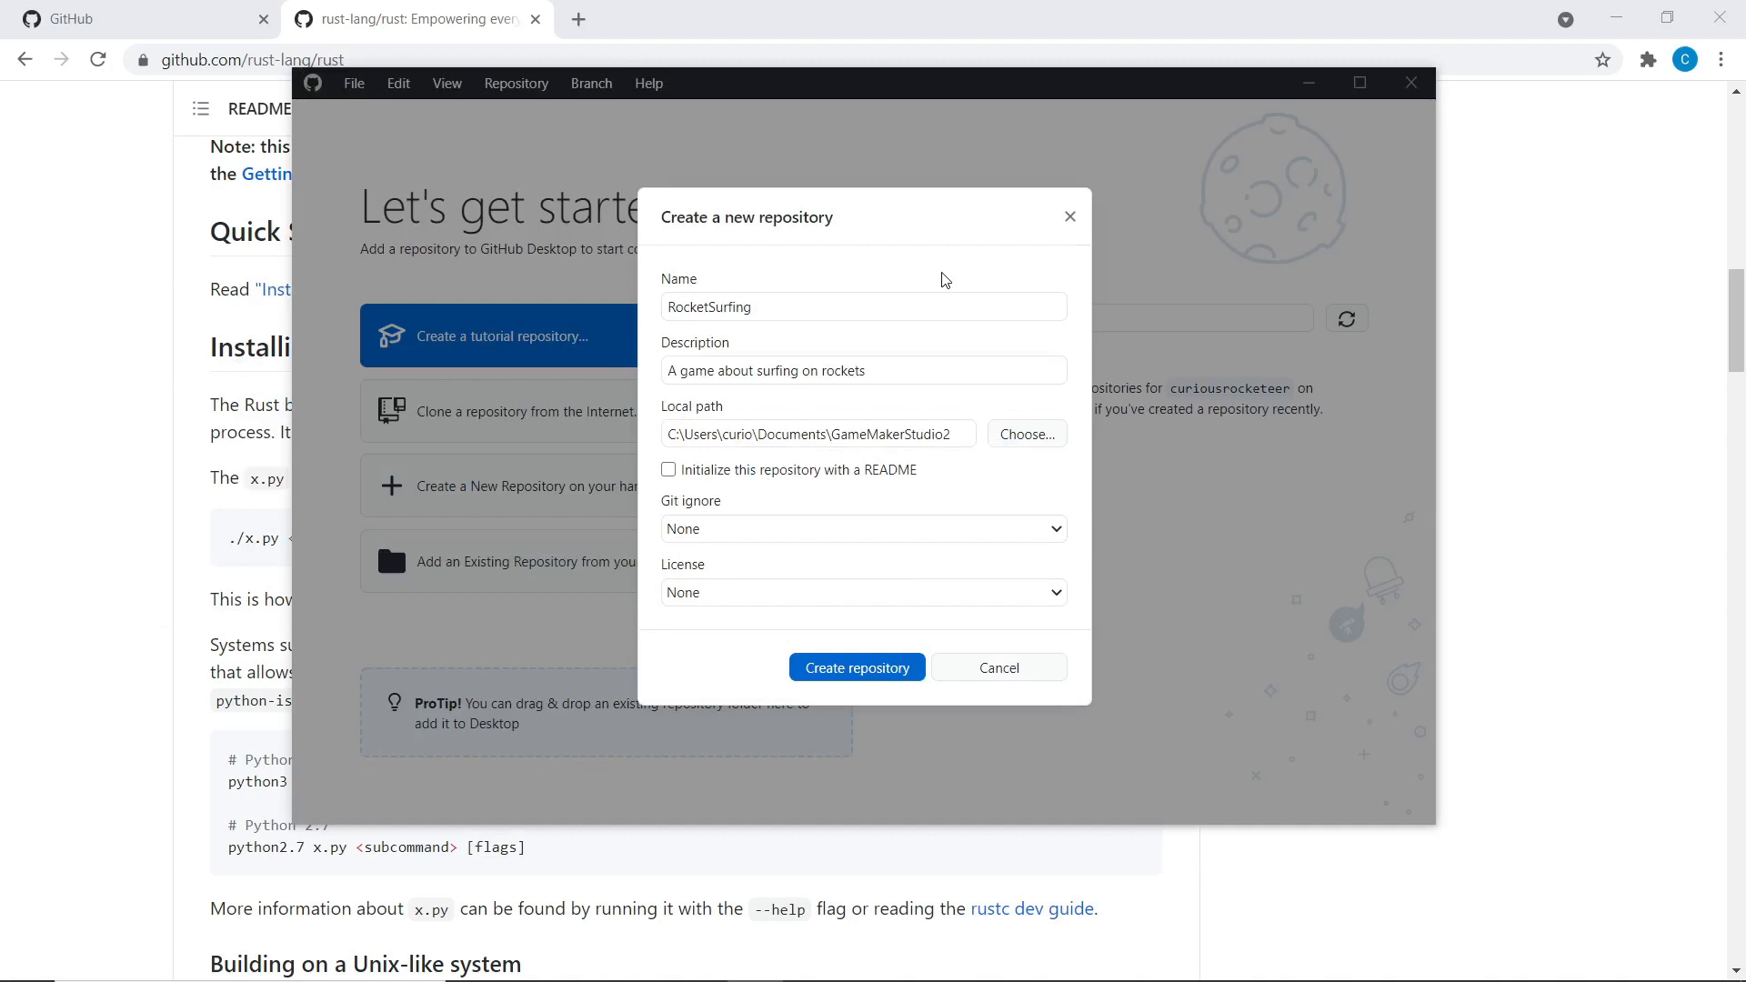
Switch README initialization off, look at the Git ignore templates, and bring the GameMakerStudio2 folder forward
{"action": "left_click", "coordinate": [881, 473]}
{"action": "left_click", "coordinate": [739, 529]}
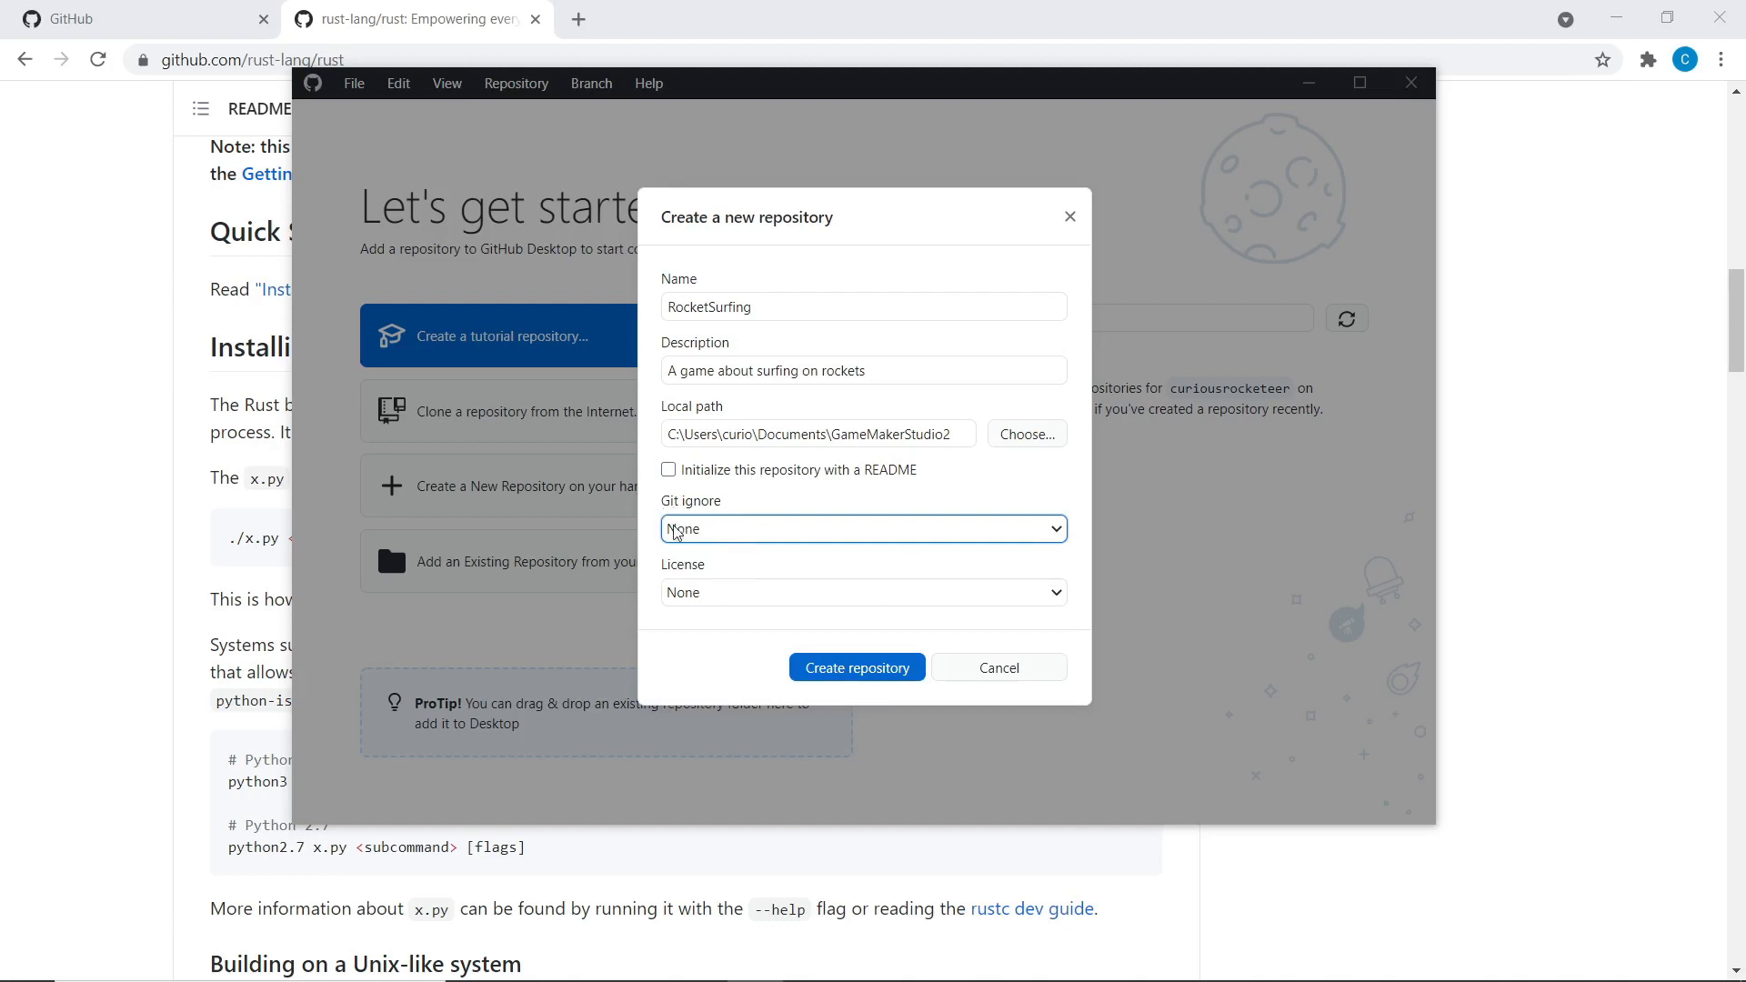
{"action": "left_click", "coordinate": [767, 497]}
{"action": "mouse_move", "coordinate": [586, 962]}
{"action": "left_click", "coordinate": [645, 850]}
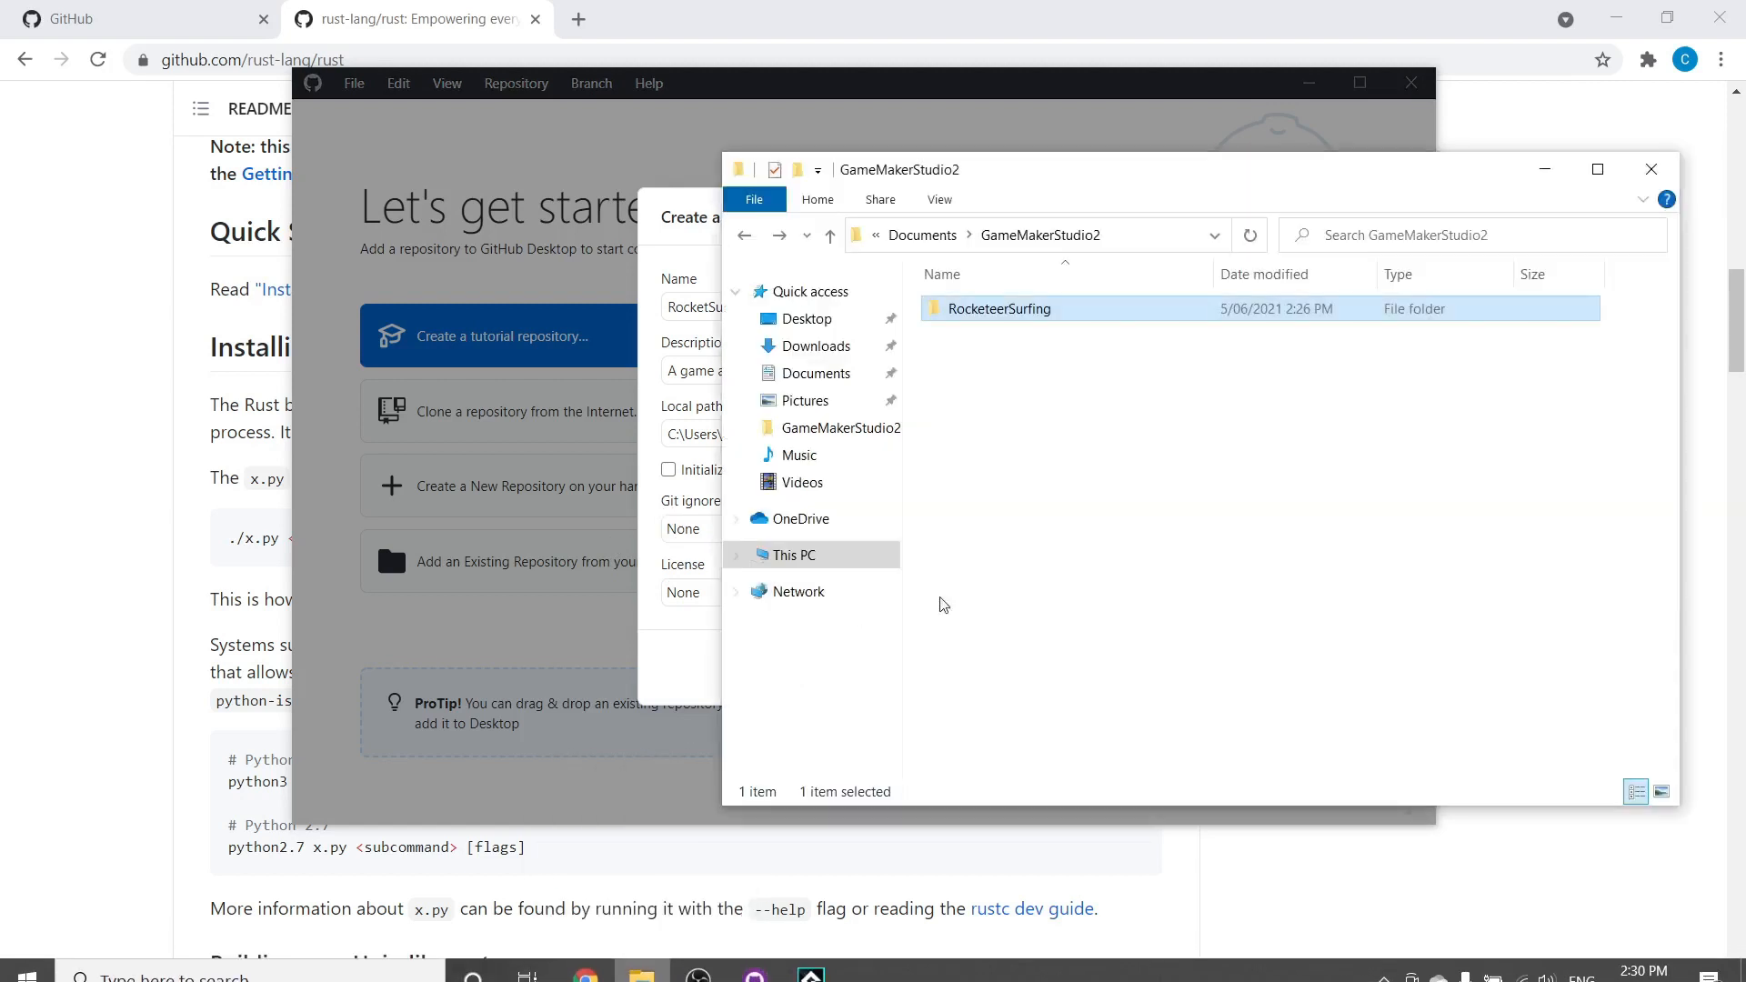
Review the RocketeerSurfing folder's datafiles, options, rooms and project file against the new-repository form
{"action": "double_click", "coordinate": [970, 314]}
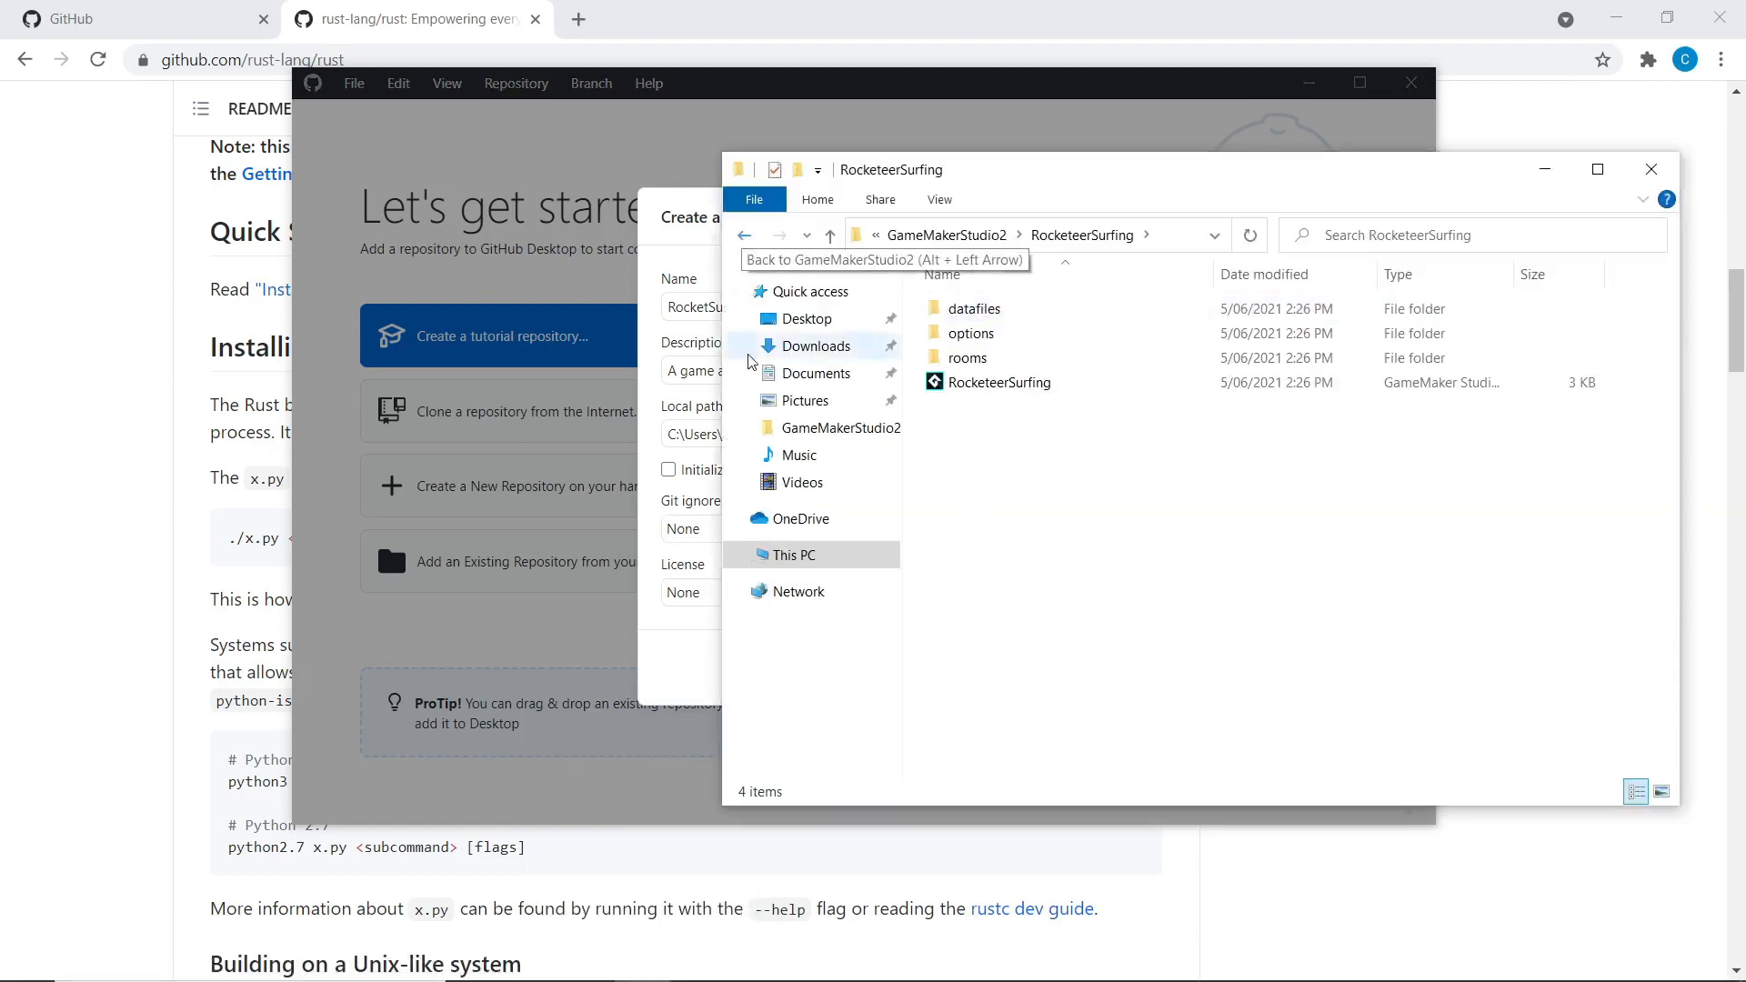
{"action": "mouse_move", "coordinate": [1198, 569]}
{"action": "left_mouse_down"}
{"action": "mouse_move", "coordinate": [1091, 409]}
{"action": "mouse_move", "coordinate": [914, 250]}
{"action": "mouse_move", "coordinate": [1223, 486]}
{"action": "mouse_move", "coordinate": [1138, 421]}
{"action": "mouse_move", "coordinate": [1133, 587]}
{"action": "left_mouse_up"}
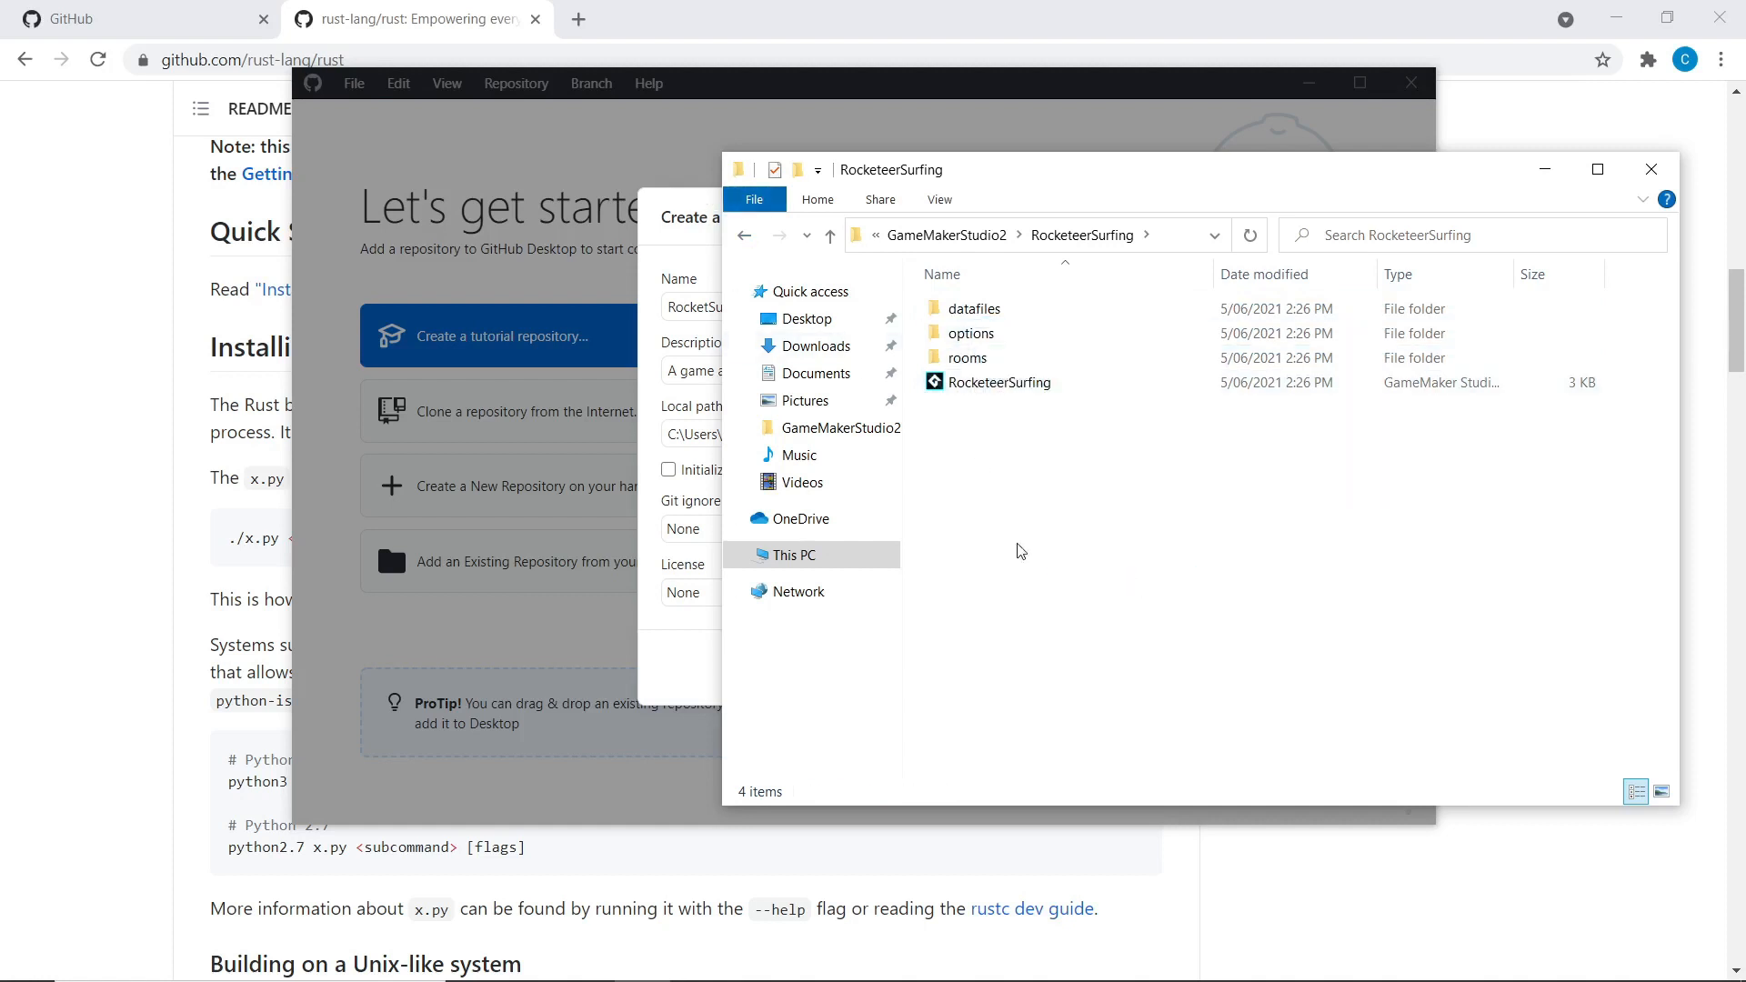
{"action": "left_click_drag", "start_coordinate": [1127, 647], "coordinate": [978, 560]}
{"action": "left_click", "coordinate": [684, 259]}
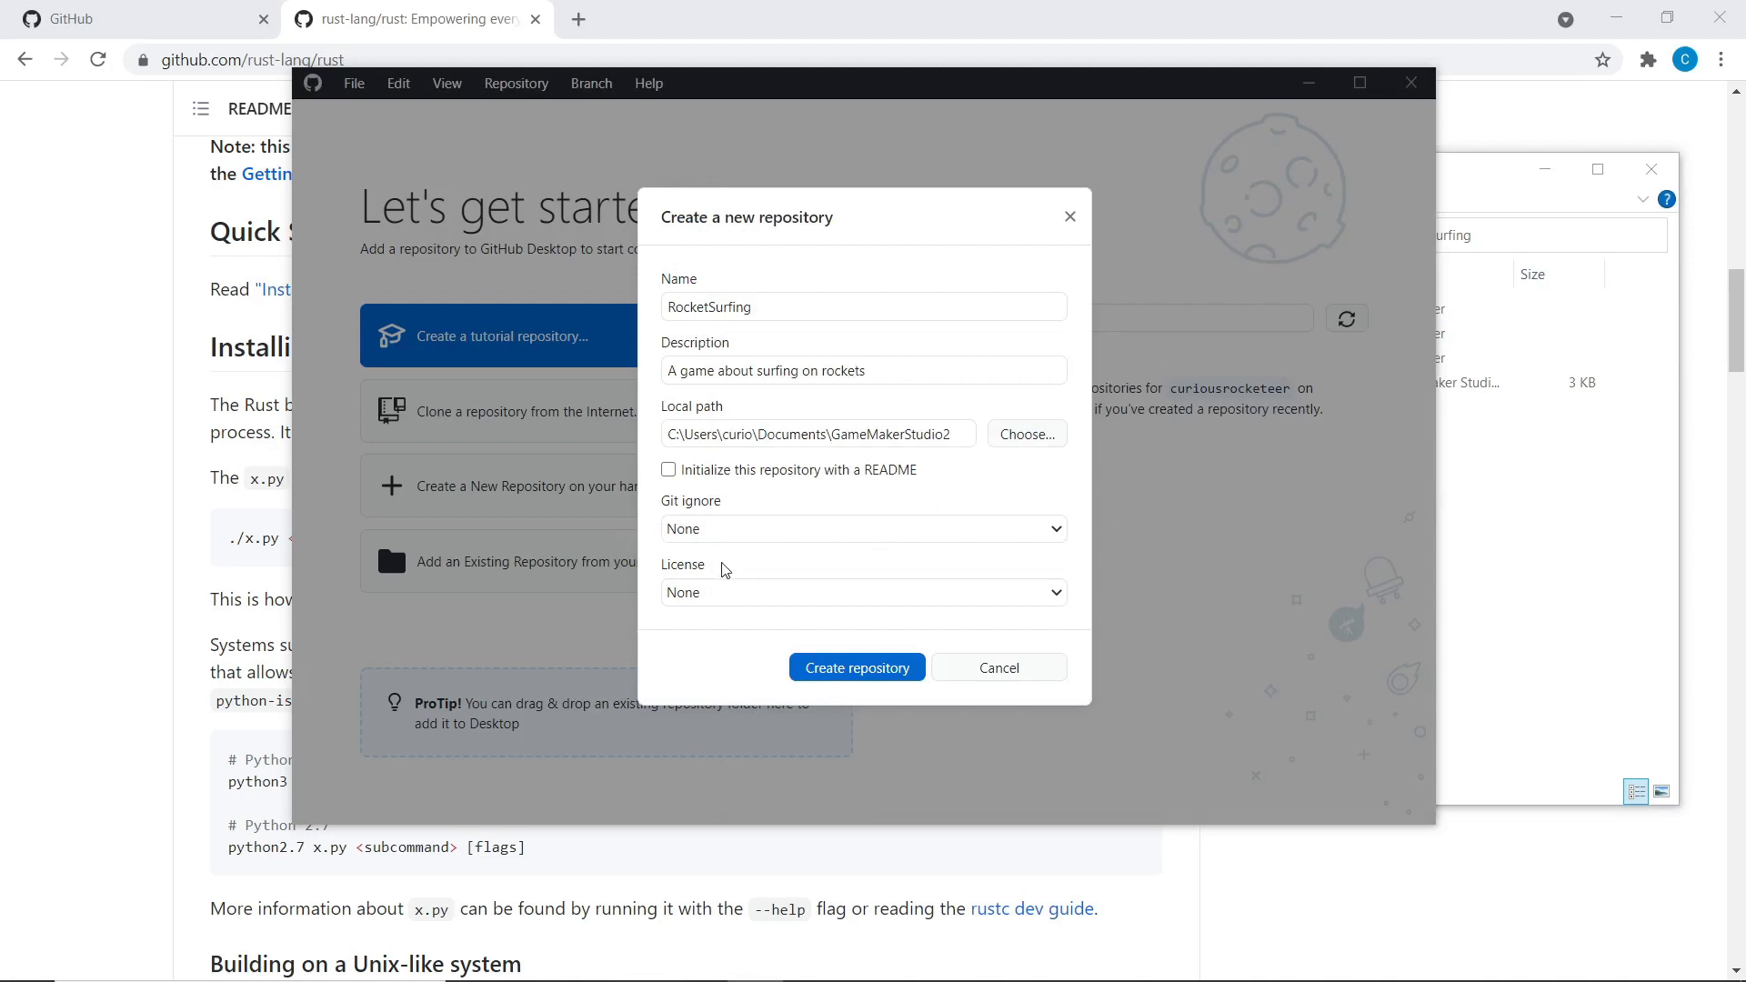
{"action": "left_click", "coordinate": [1528, 514]}
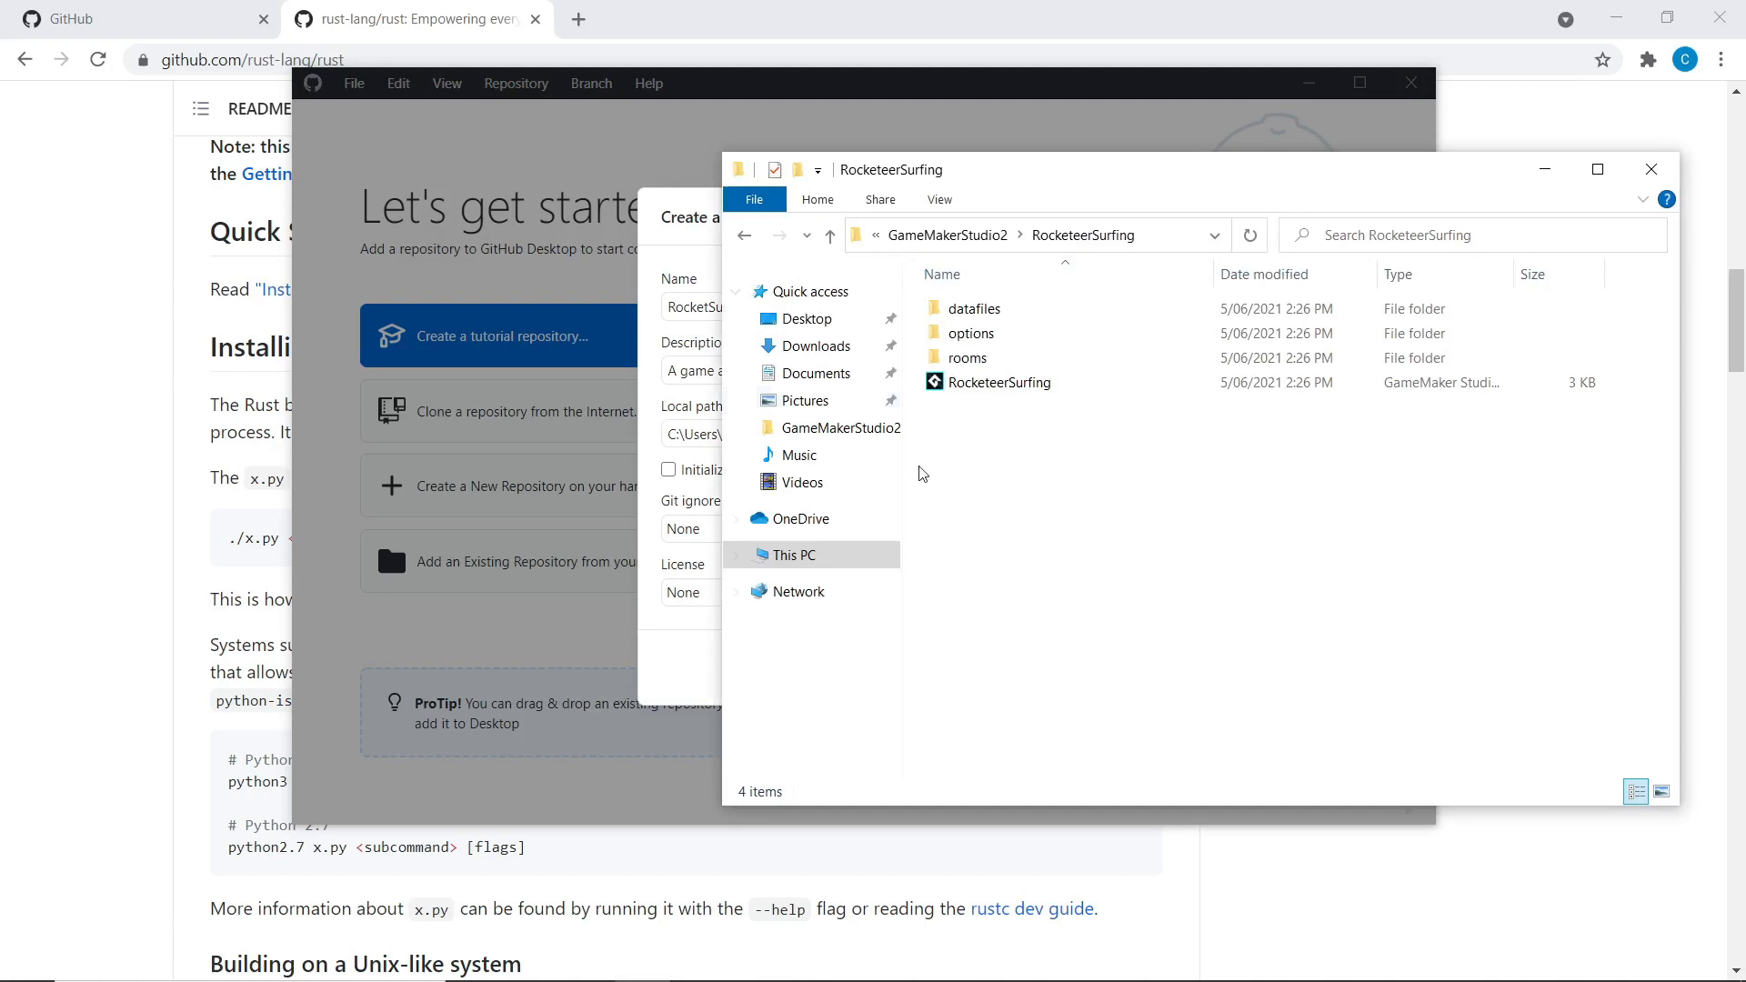
{"action": "left_click", "coordinate": [697, 521]}
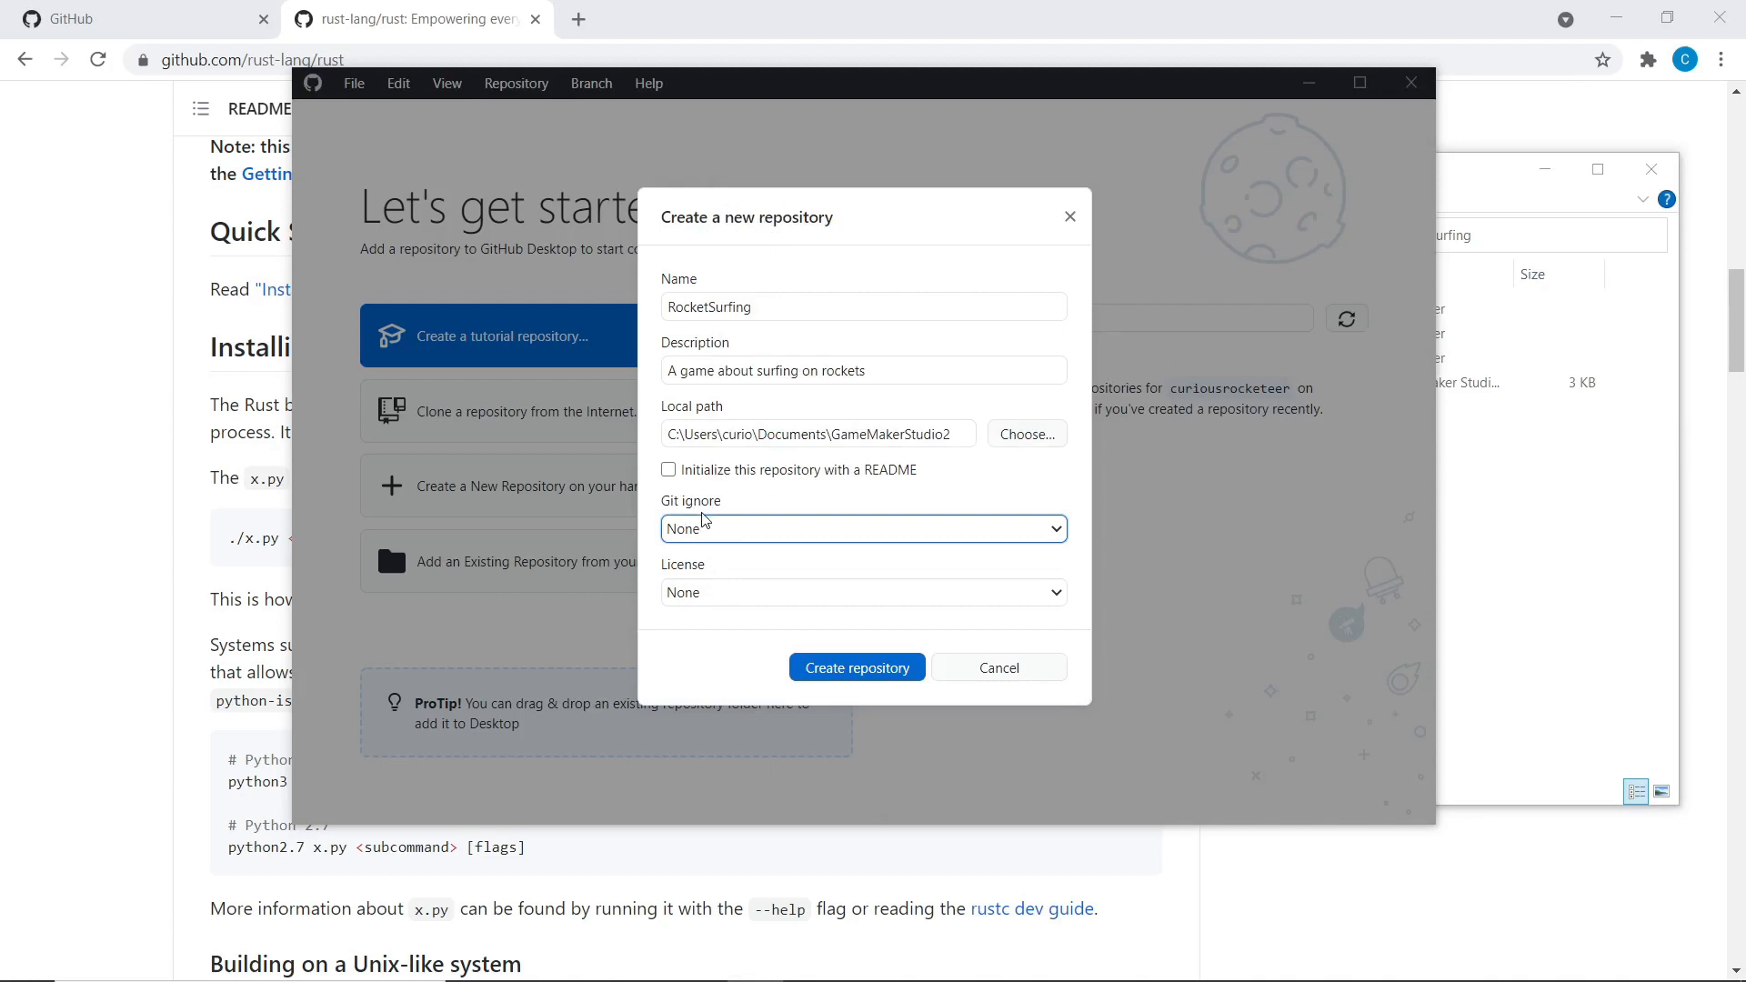
{"action": "key", "text": "alt+Tab"}
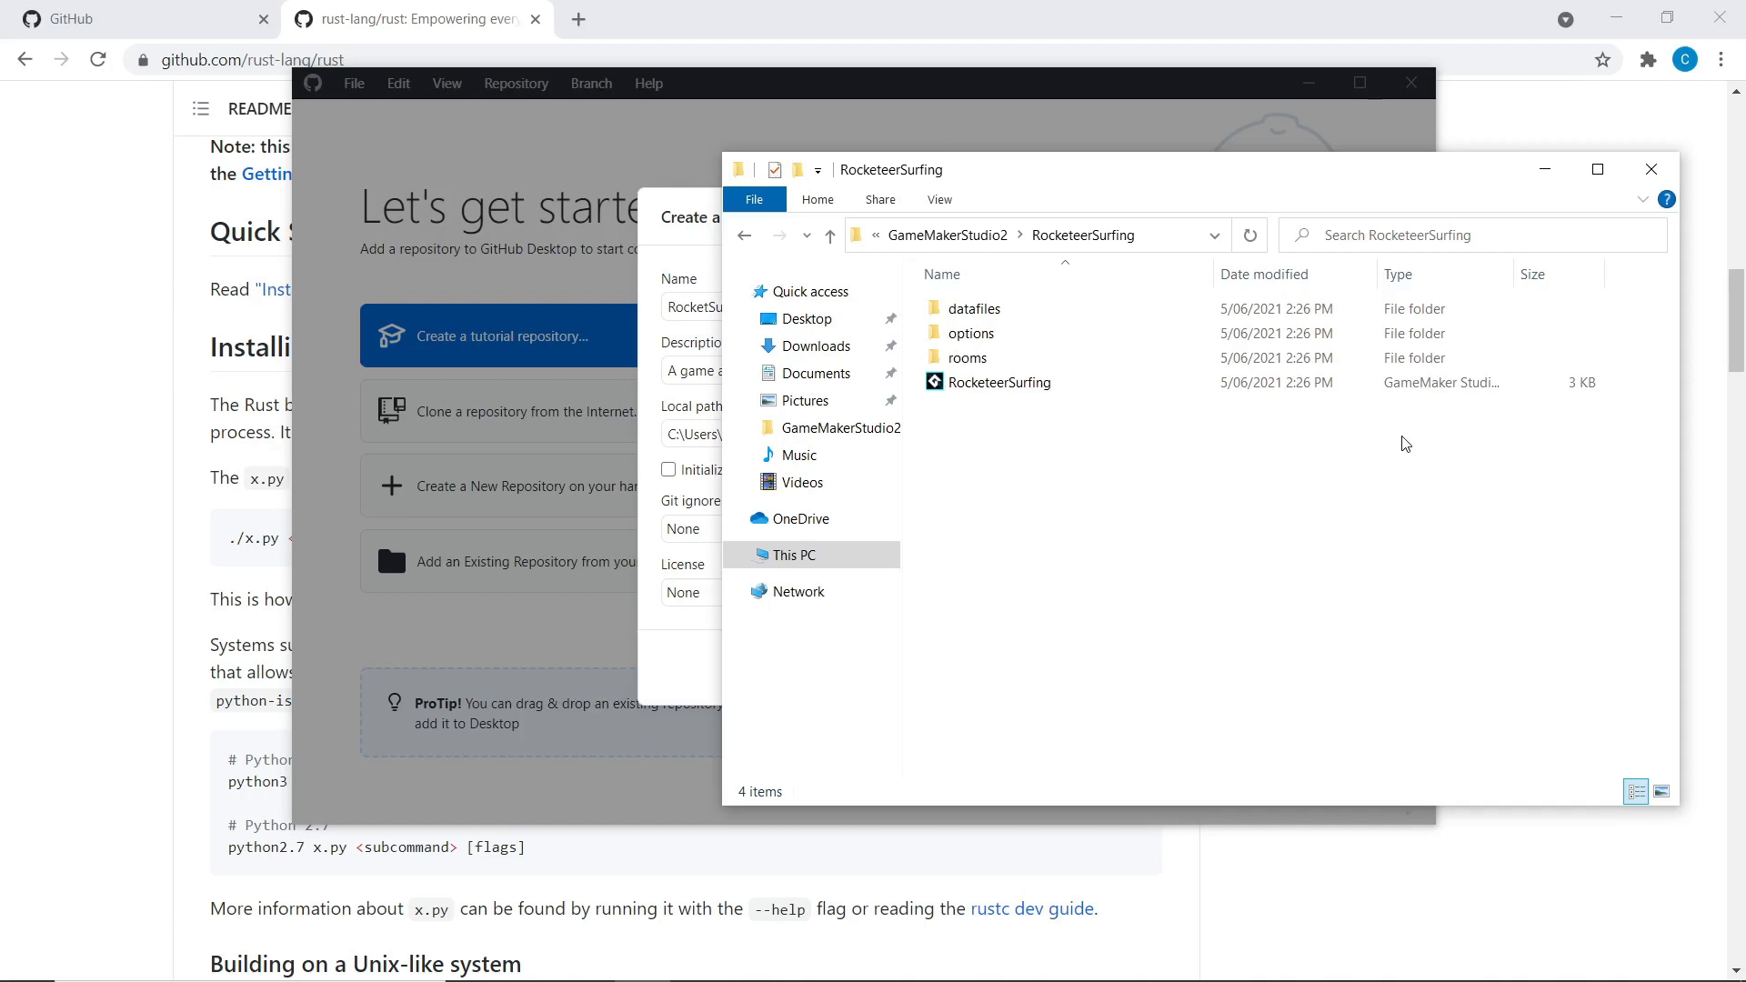
{"action": "left_click", "coordinate": [699, 232]}
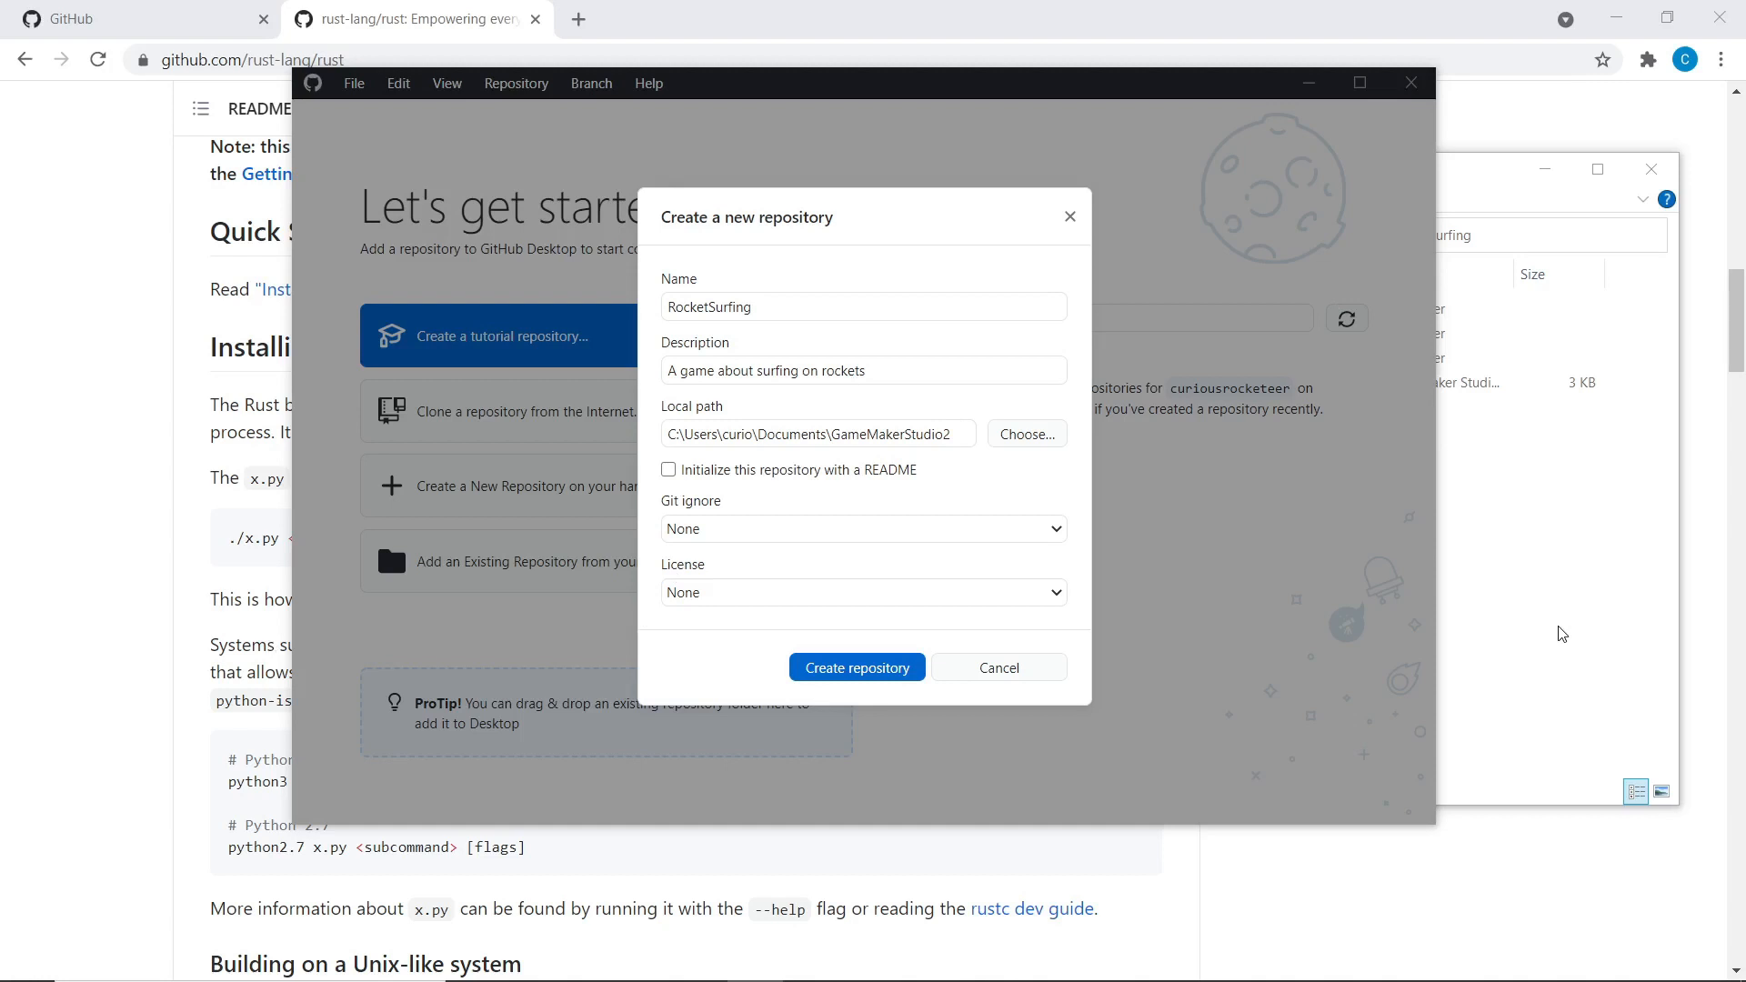
{"action": "left_click", "coordinate": [1562, 634]}
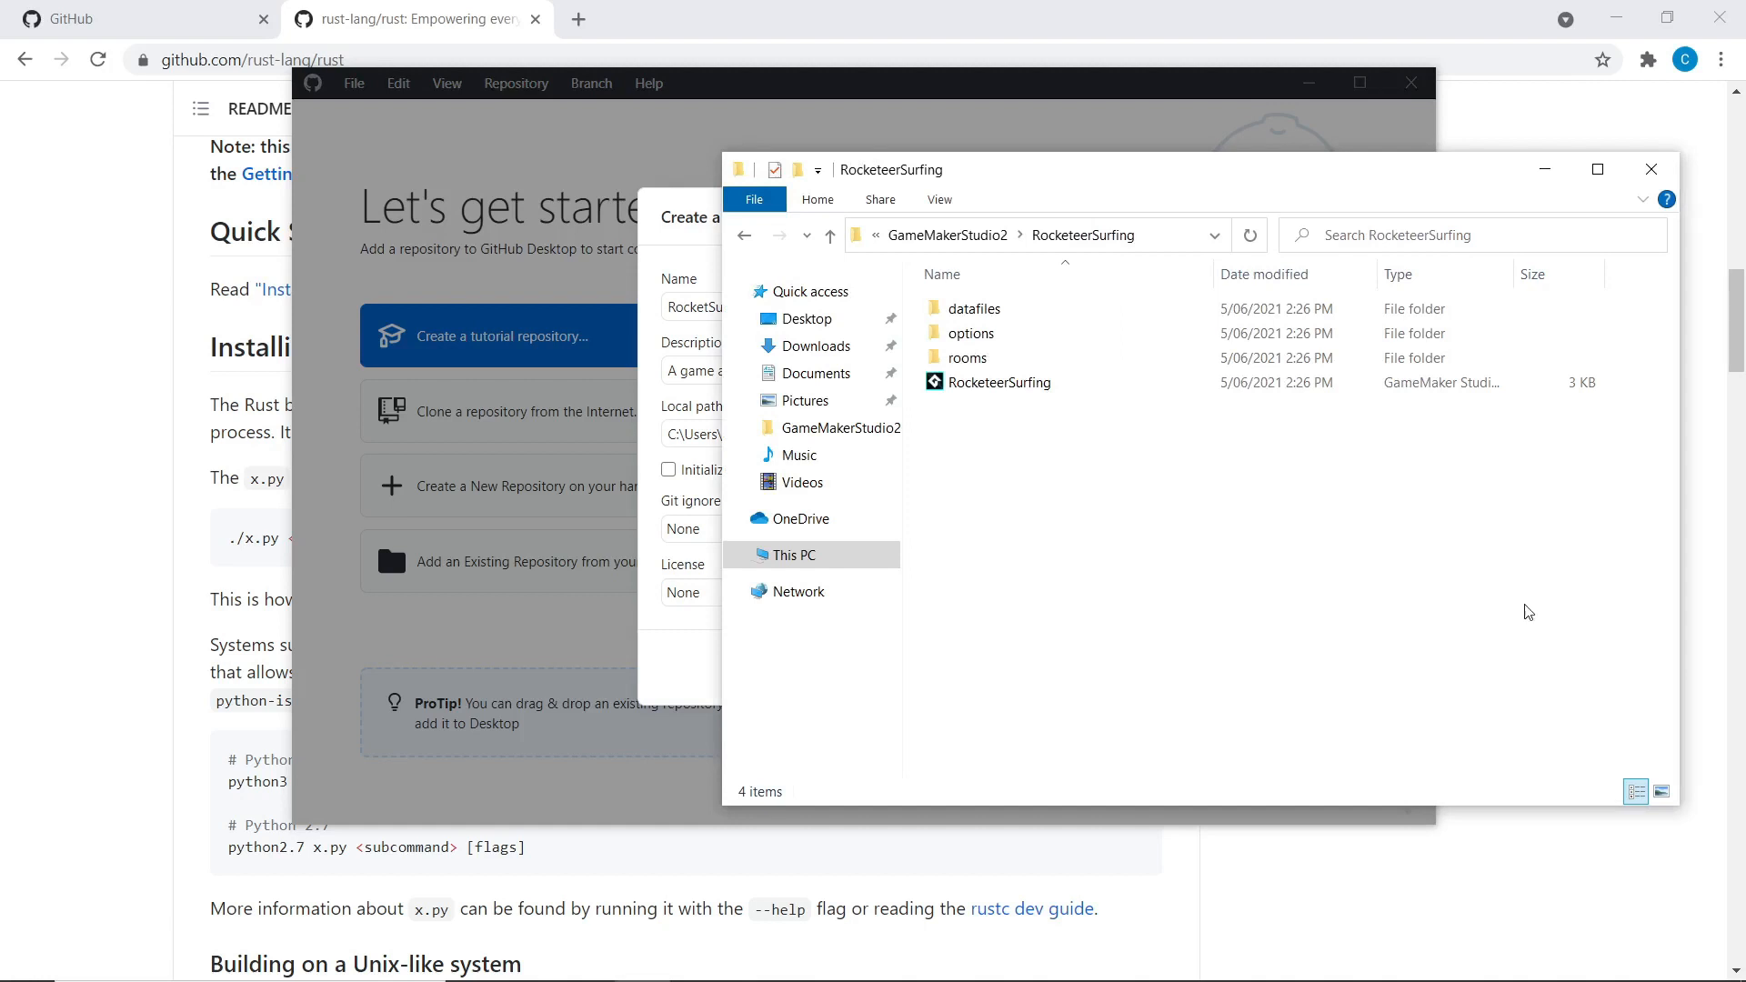
{"action": "left_click", "coordinate": [673, 229]}
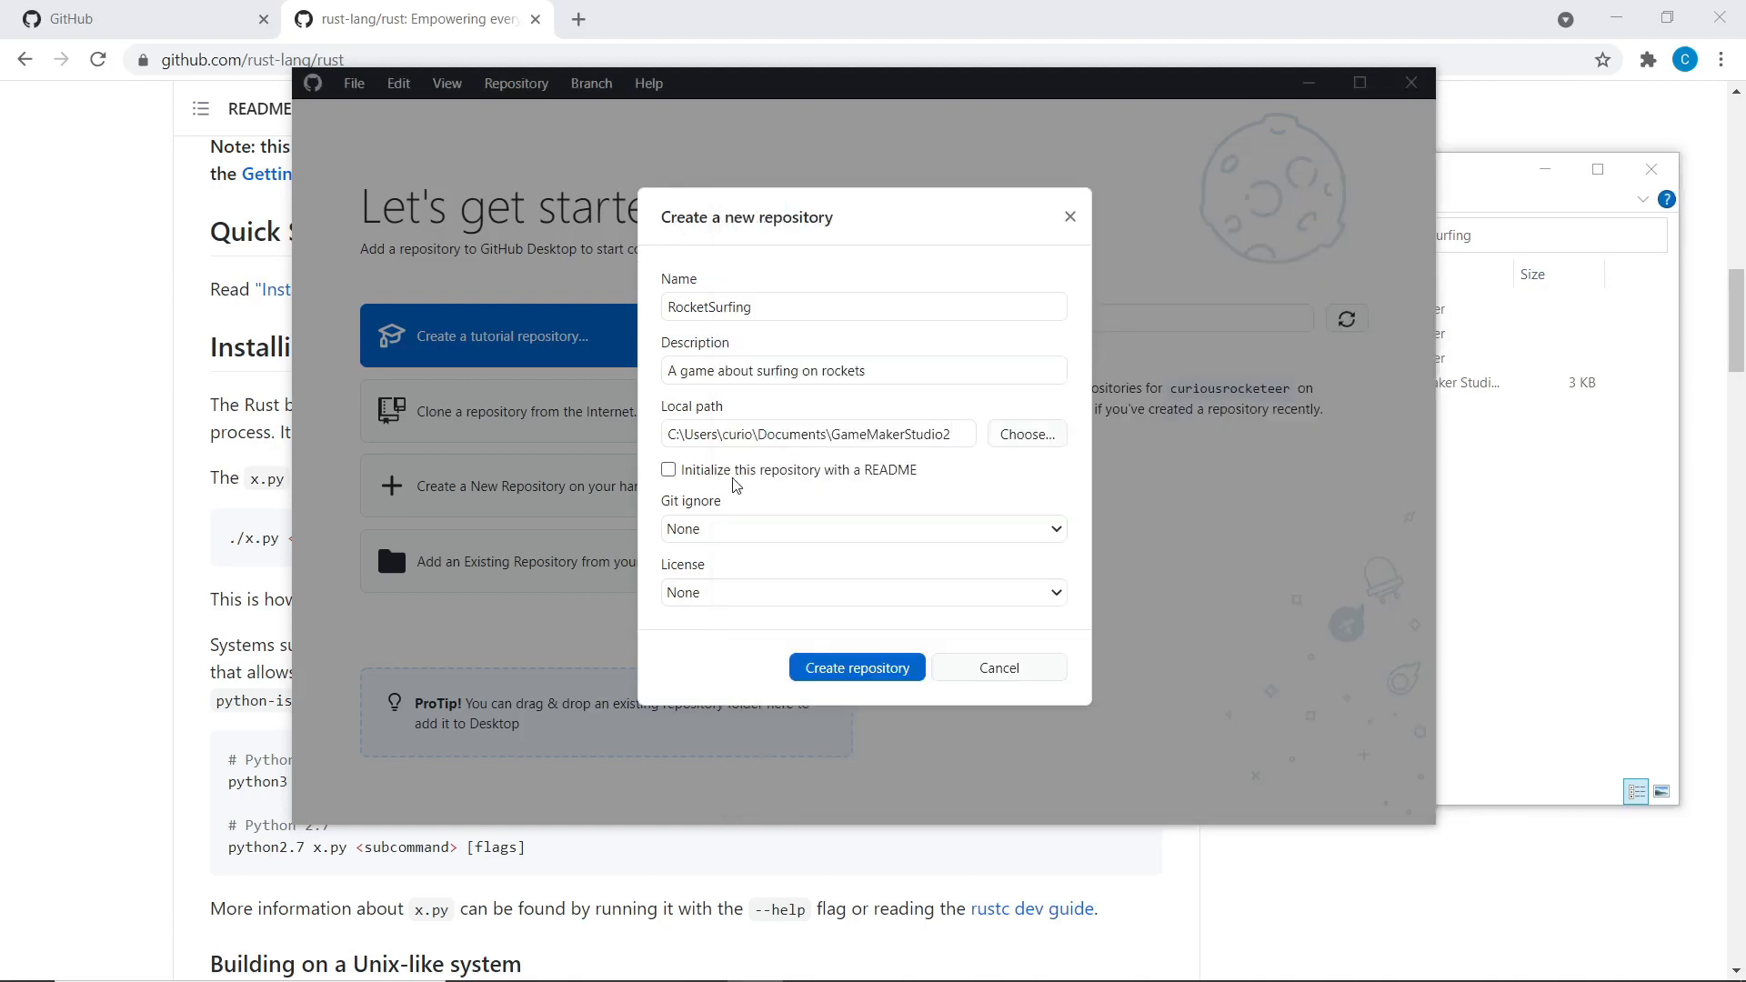
Keep Git ignore and License at None and create the RocketSurfing repository
{"action": "left_click", "coordinate": [699, 532]}
{"action": "left_click", "coordinate": [700, 532]}
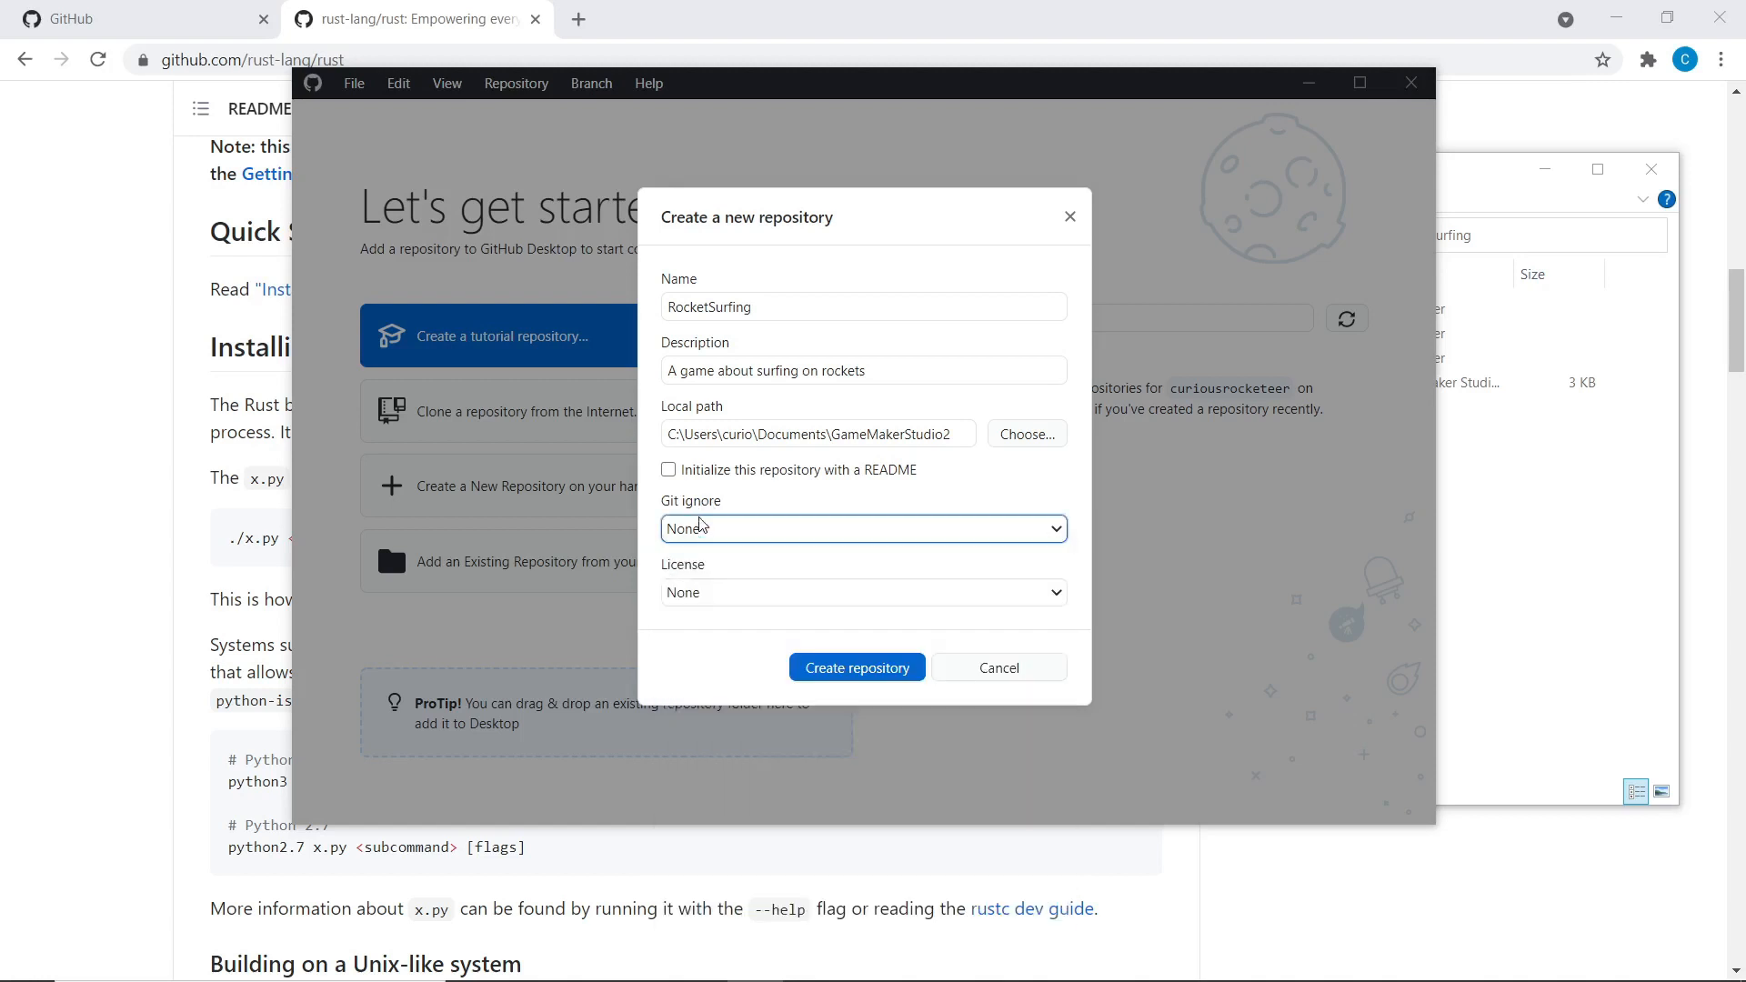
{"action": "left_click", "coordinate": [700, 532]}
{"action": "left_click", "coordinate": [702, 532]}
{"action": "left_click", "coordinate": [702, 531]}
{"action": "left_click", "coordinate": [702, 531]}
{"action": "left_click", "coordinate": [730, 604]}
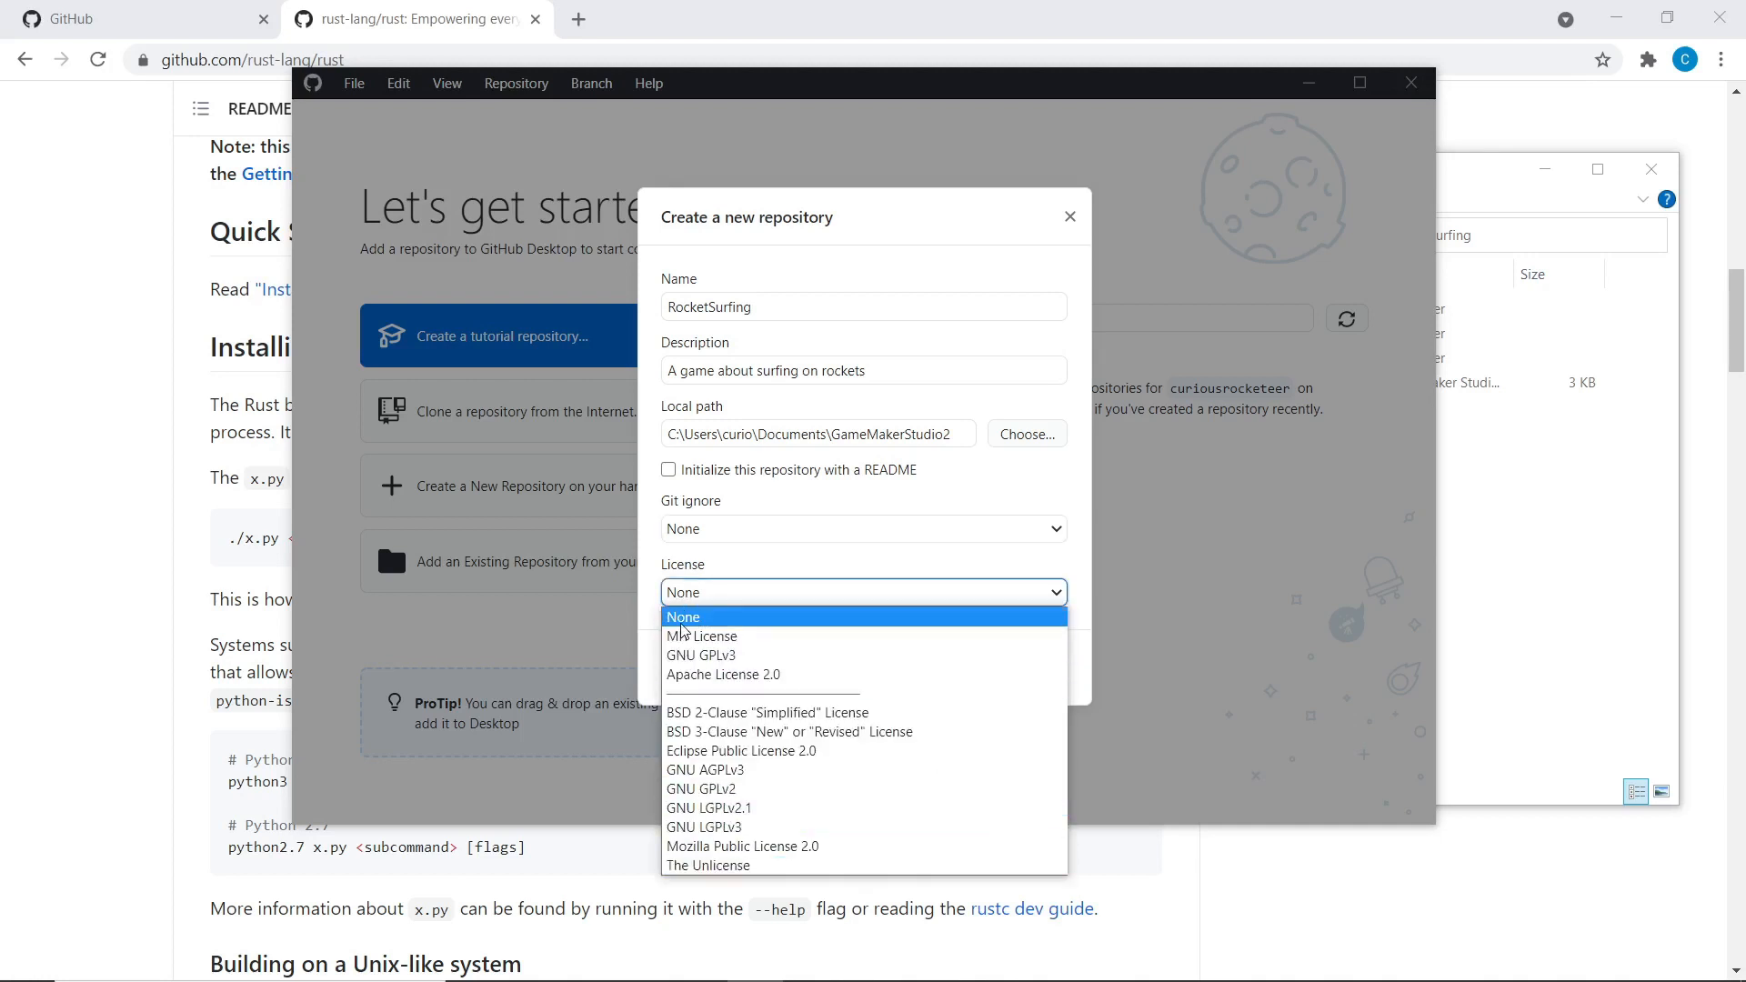
{"action": "left_click", "coordinate": [830, 616]}
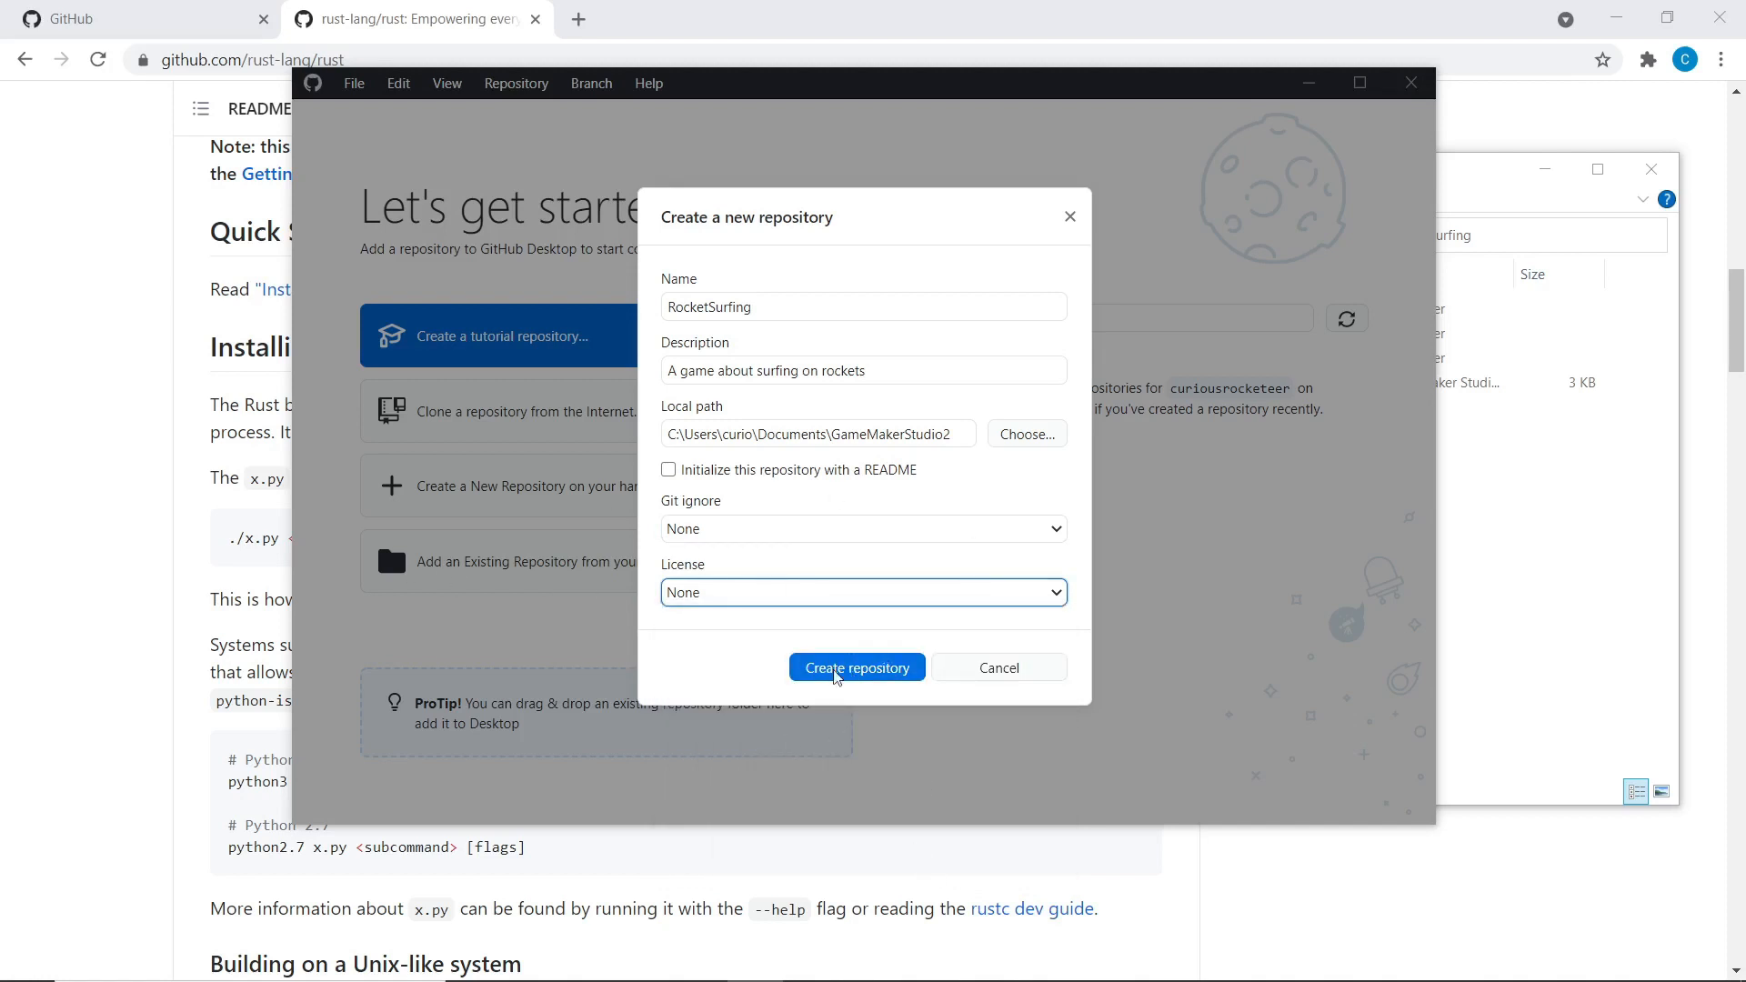
{"action": "left_click", "coordinate": [850, 669]}
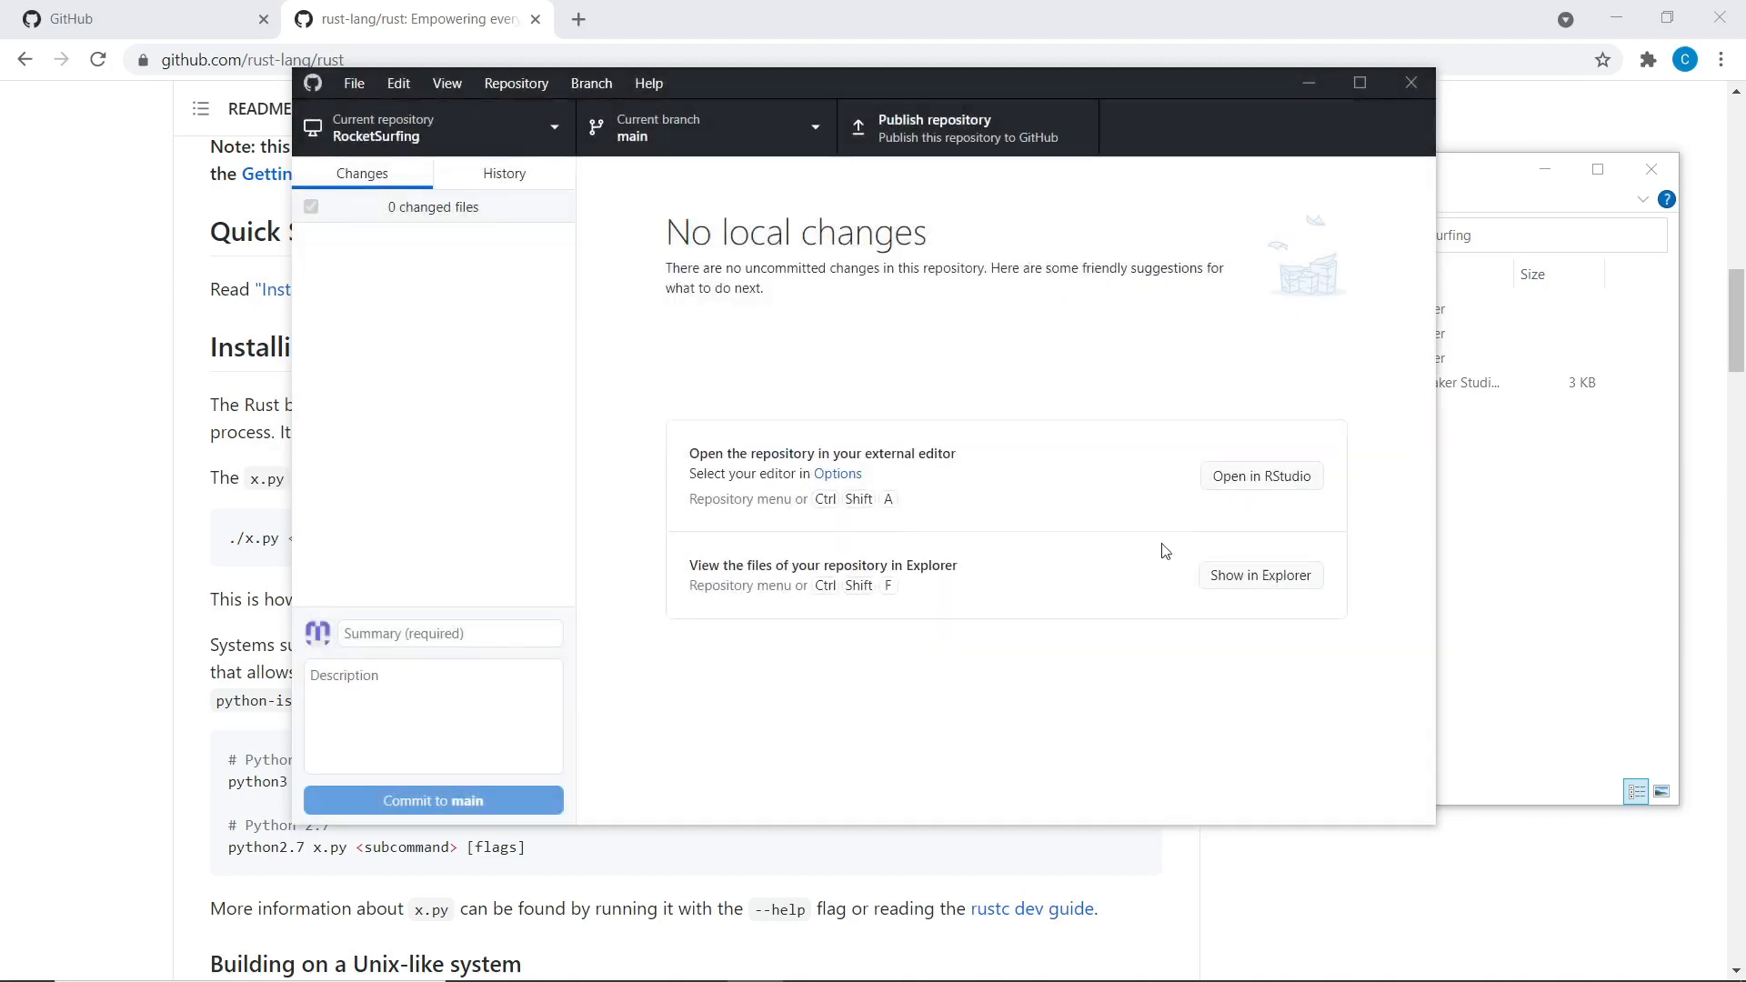
Go up to GameMakerStudio2 and open the RocketSurfing folder holding .git and .gitattributes
{"action": "left_click", "coordinate": [1524, 585]}
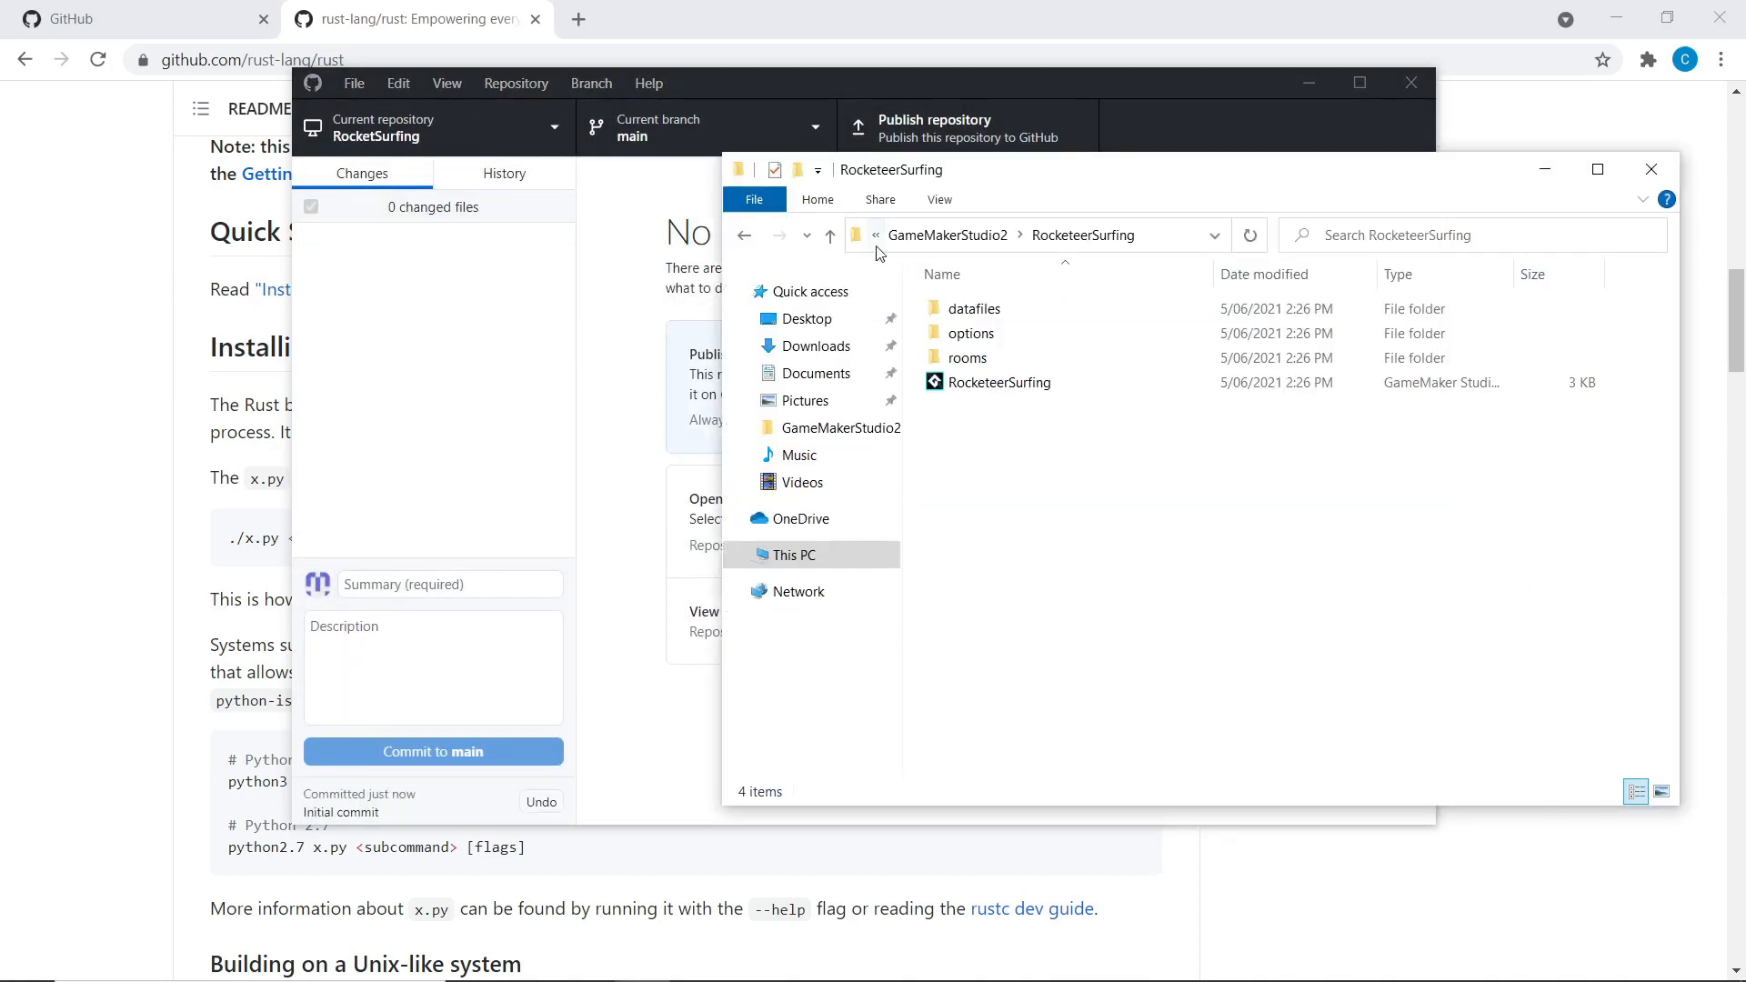
{"action": "left_click", "coordinate": [1016, 233]}
{"action": "left_click", "coordinate": [1001, 394]}
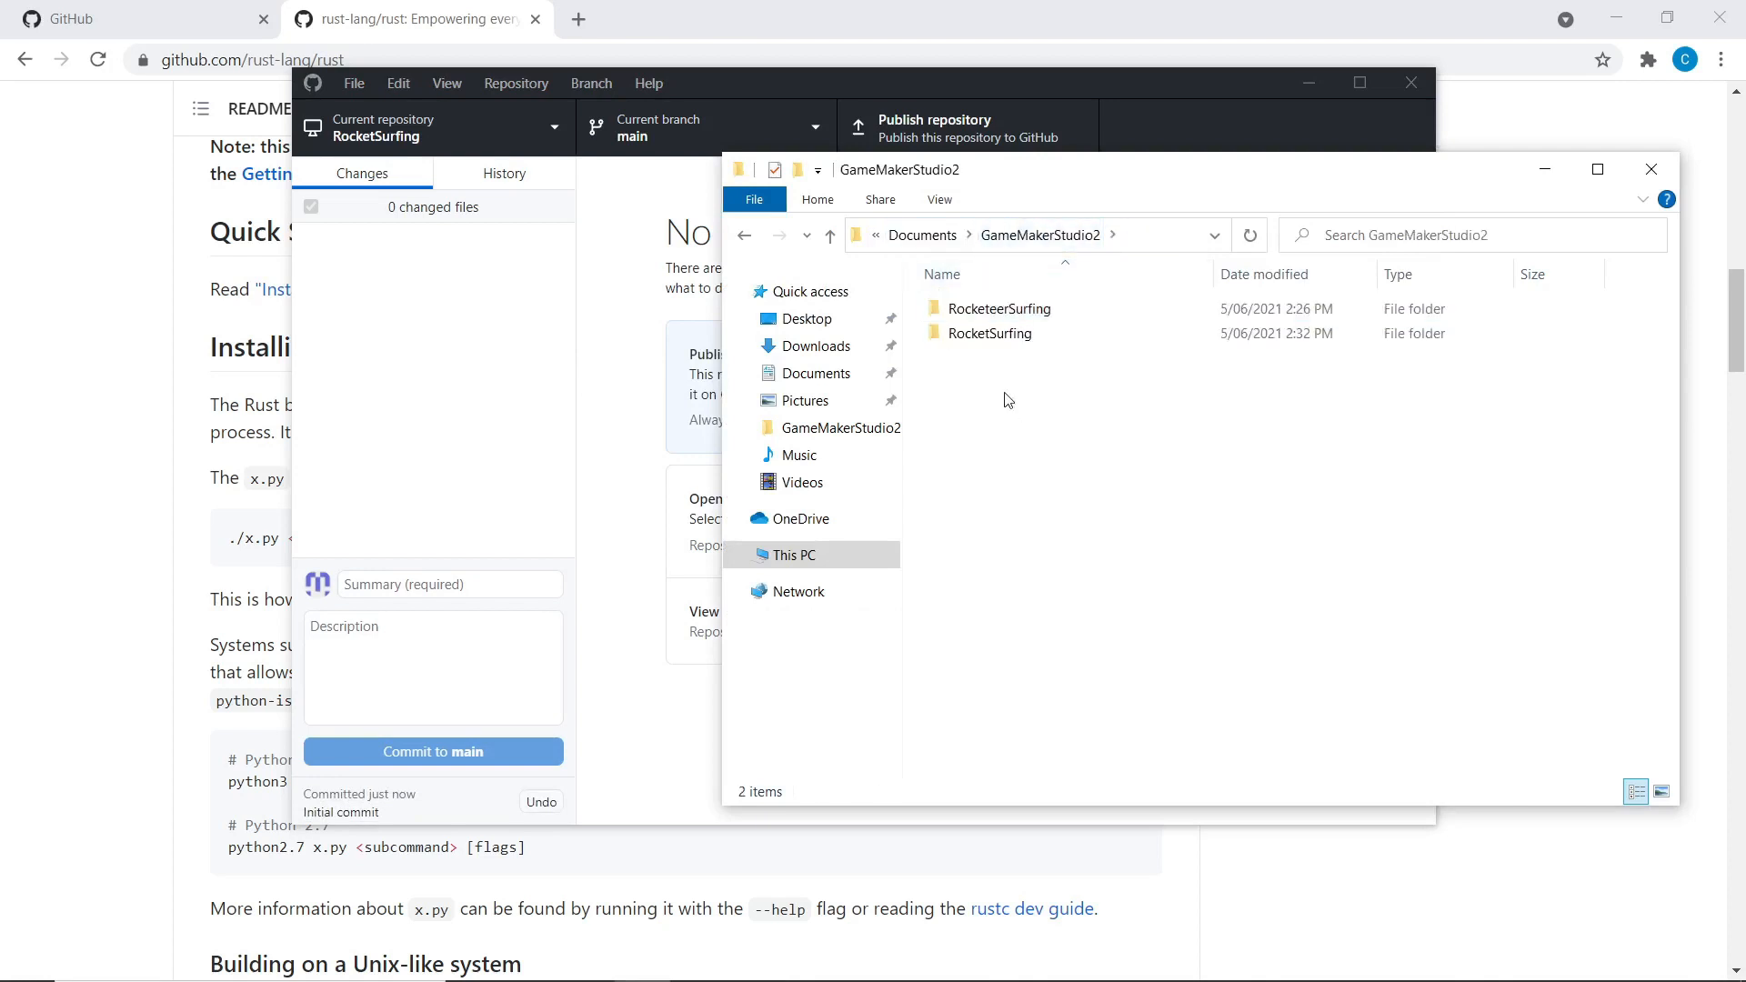
{"action": "double_click", "coordinate": [972, 336]}
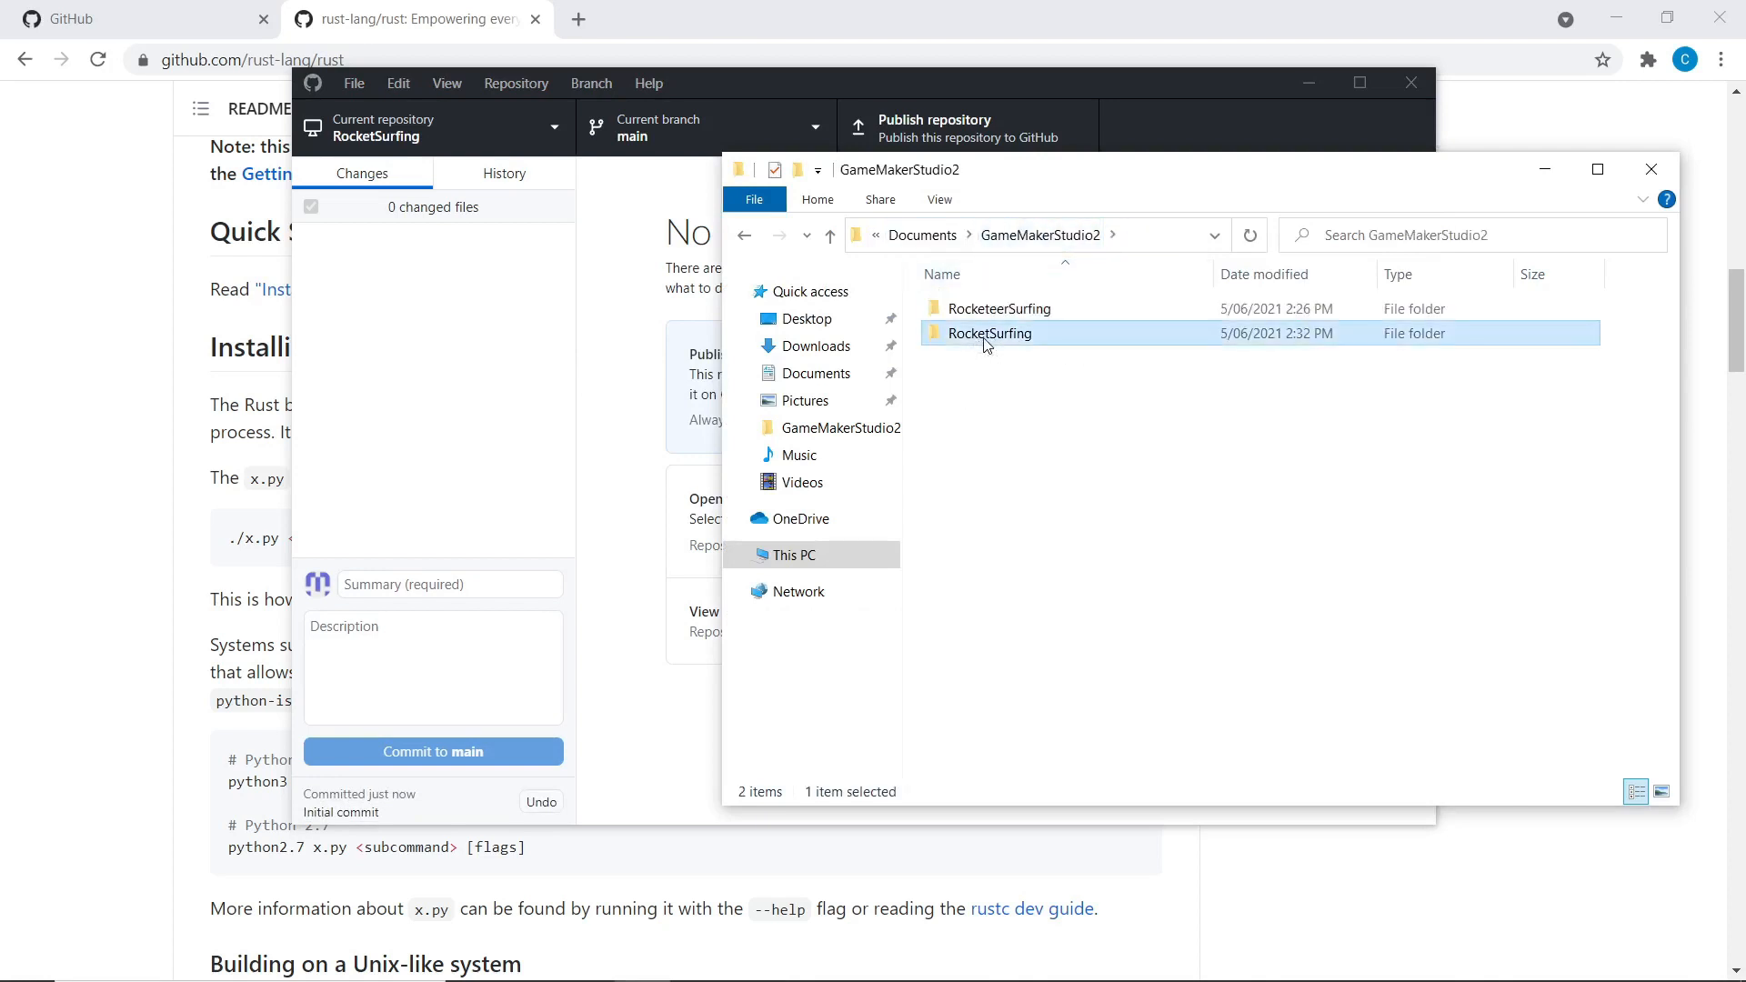
{"action": "left_click", "coordinate": [509, 310]}
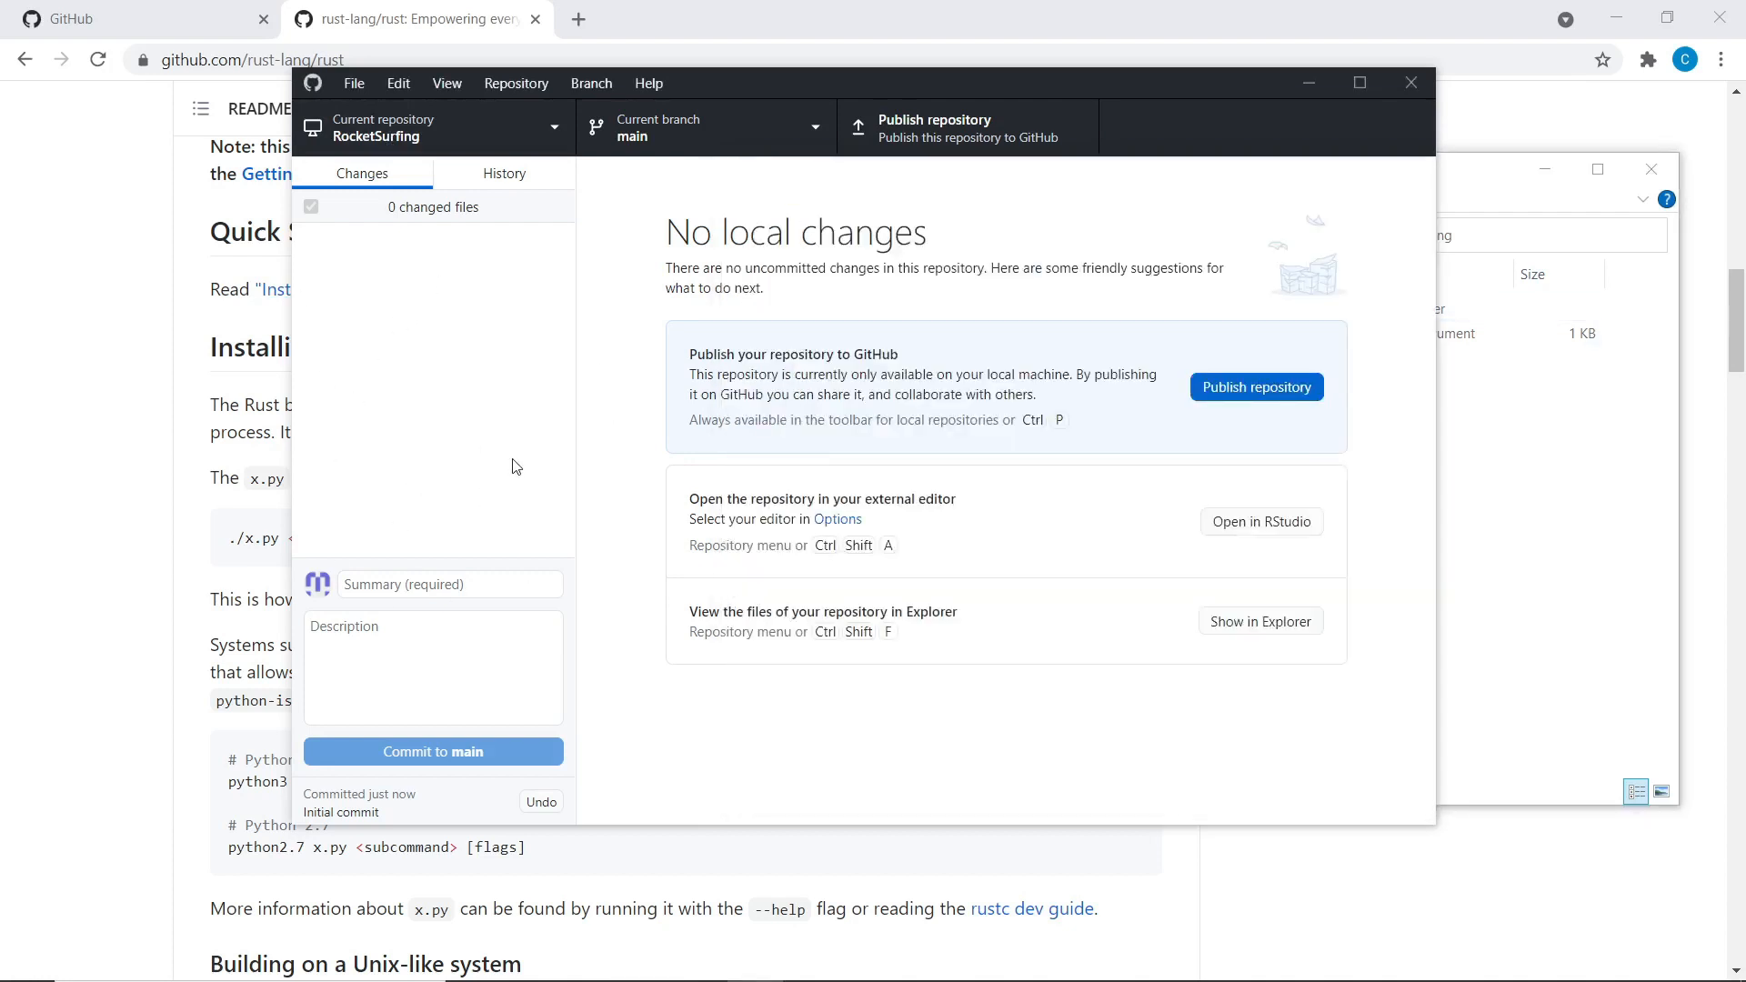
{"action": "left_click", "coordinate": [1539, 543]}
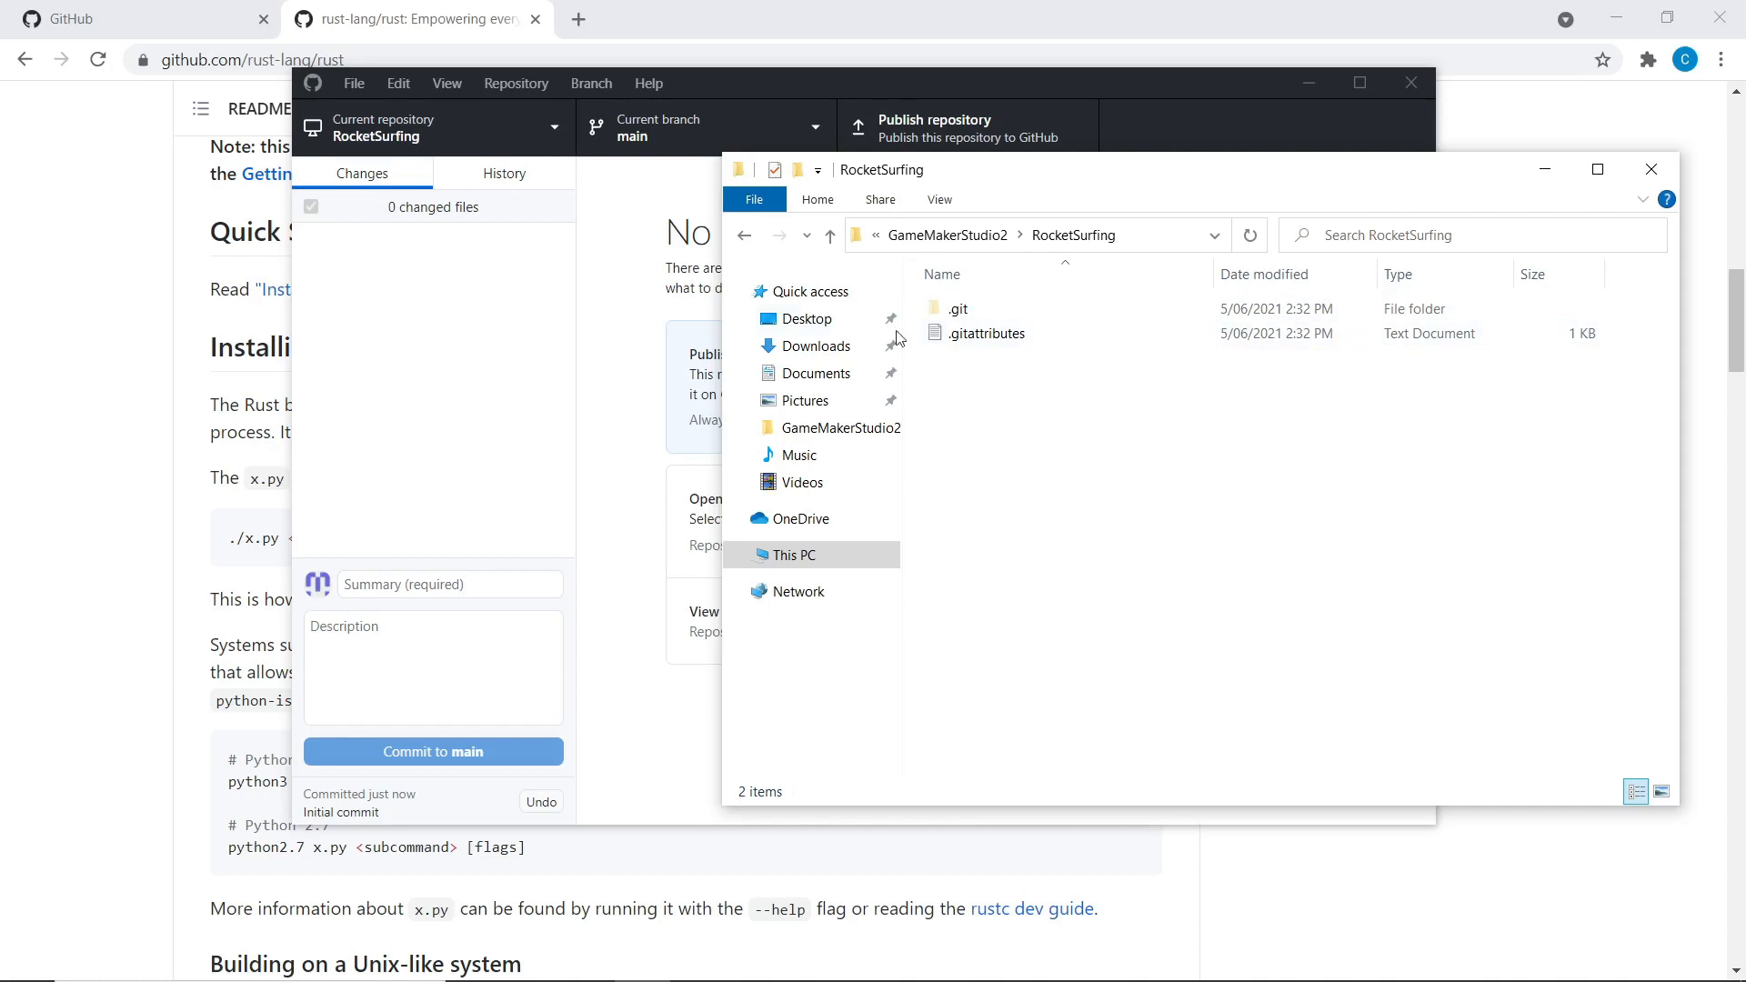
Check GitHub's Your Repositories page from the avatar menu, then return to GitHub Desktop
{"action": "left_click", "coordinate": [162, 7]}
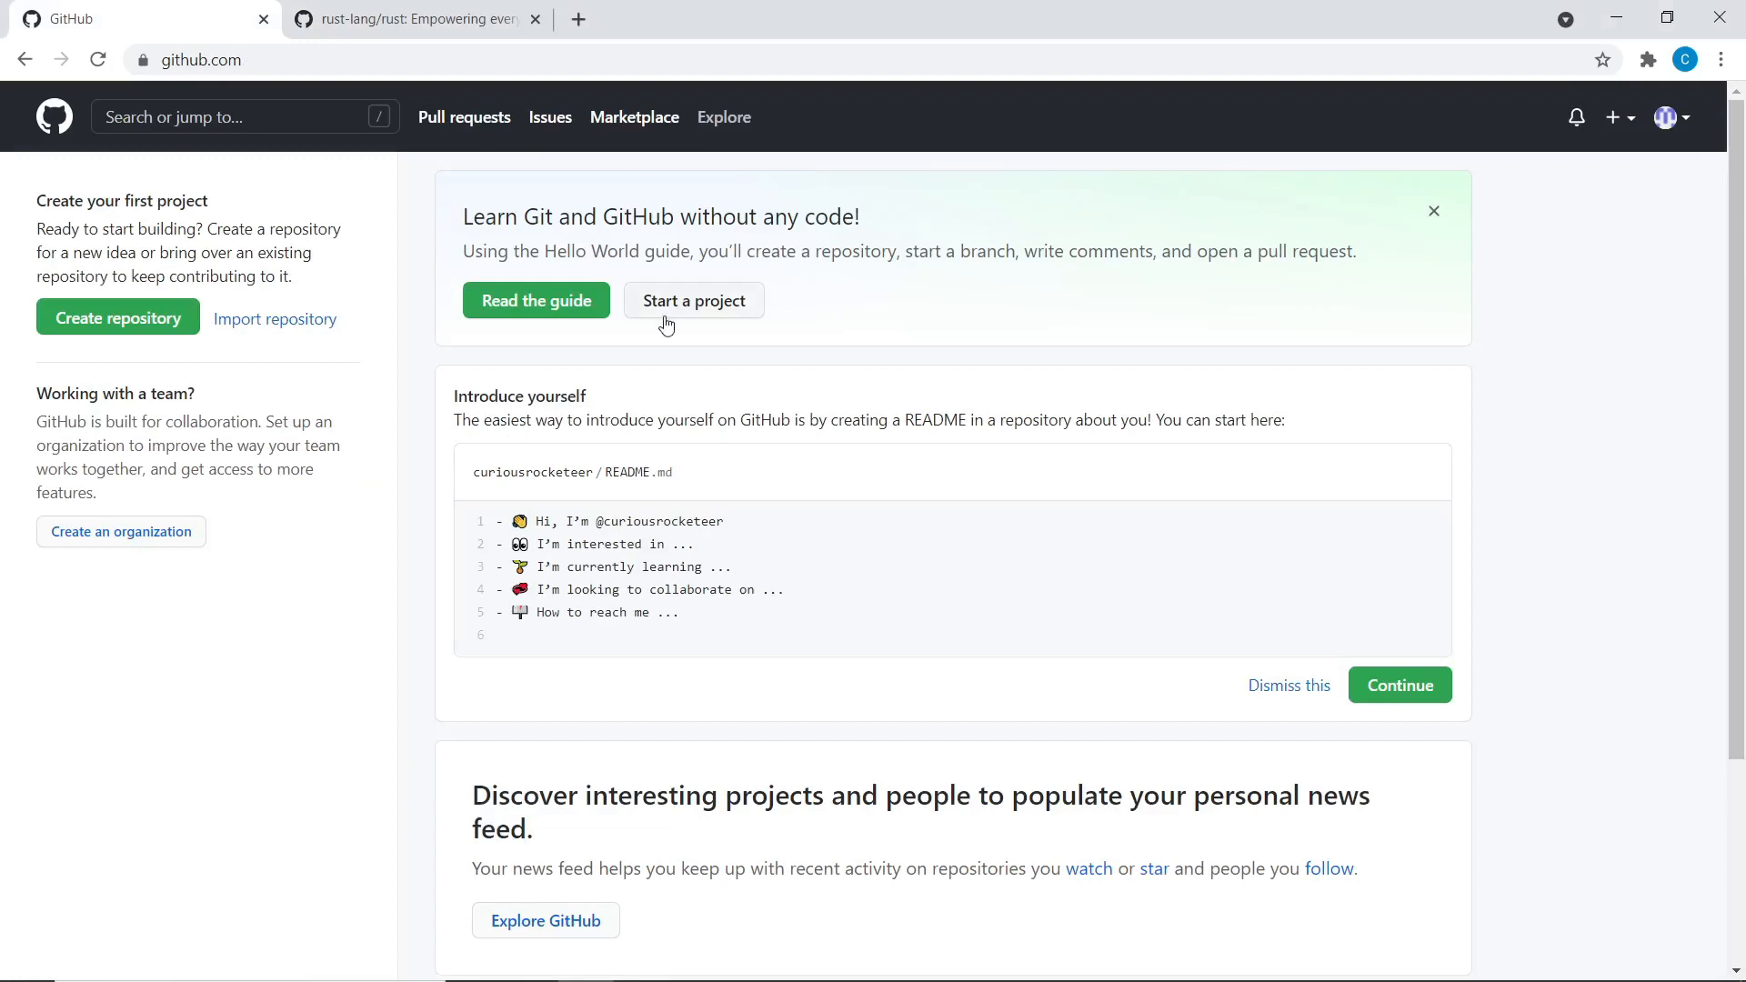
{"action": "left_click", "coordinate": [1680, 115]}
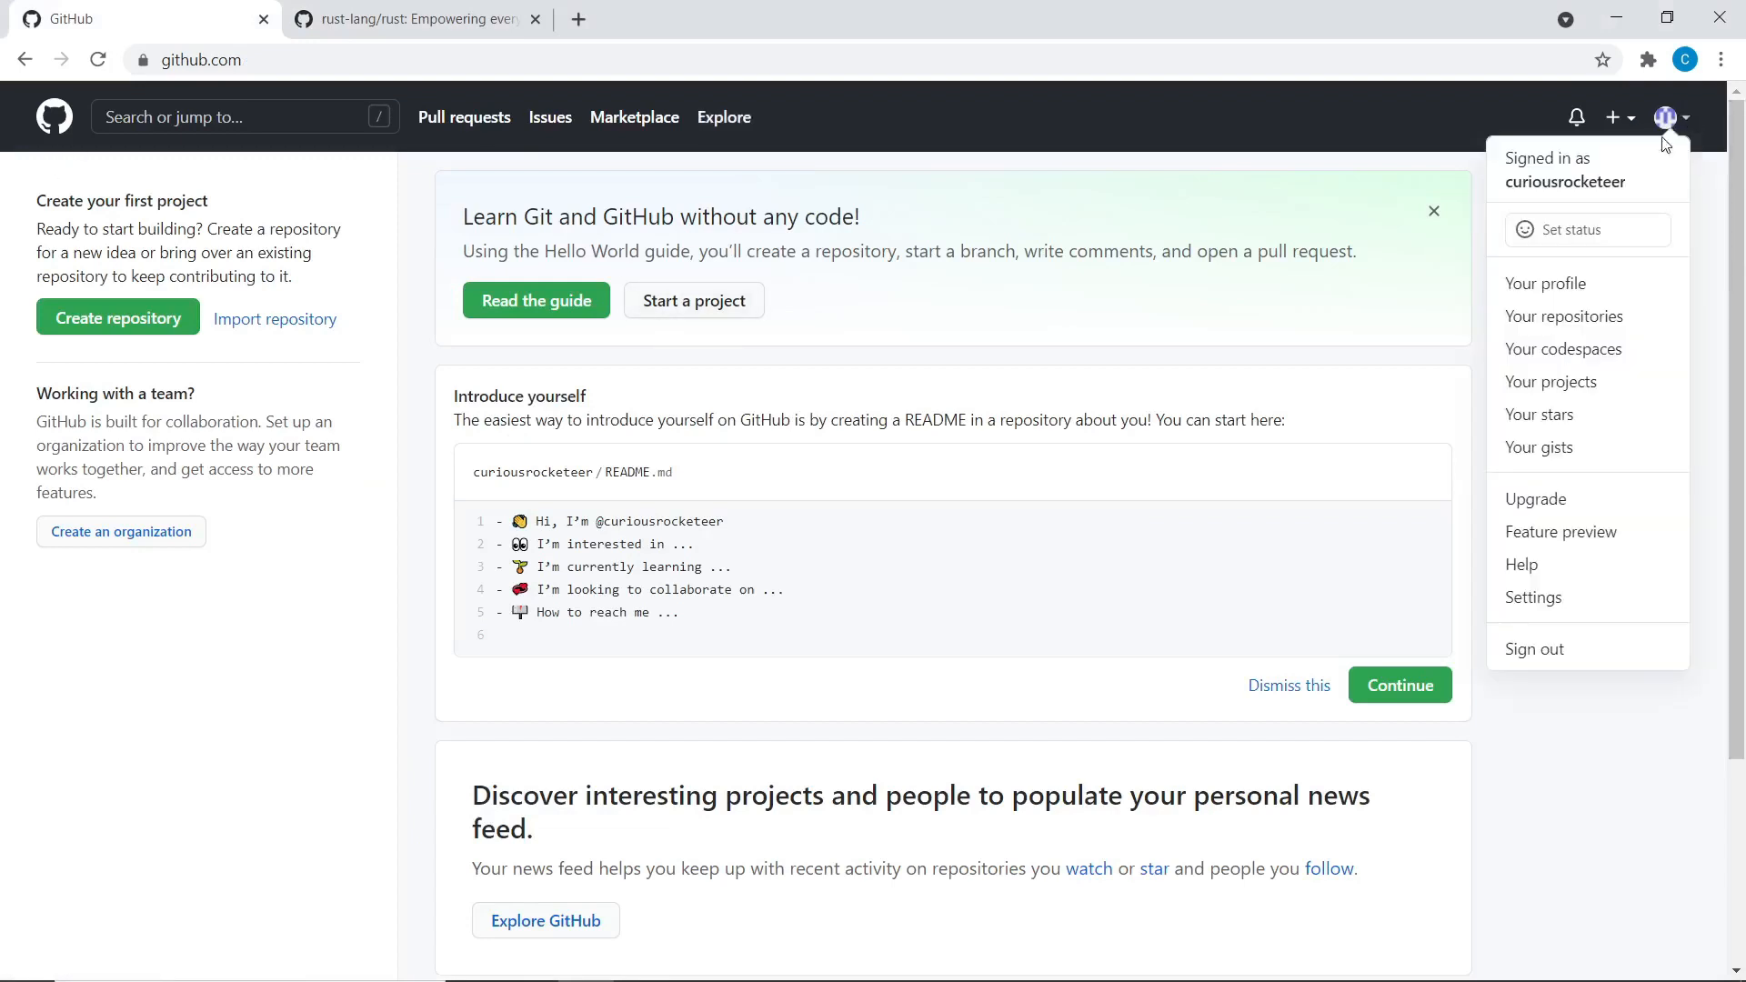
{"action": "left_click", "coordinate": [1546, 281]}
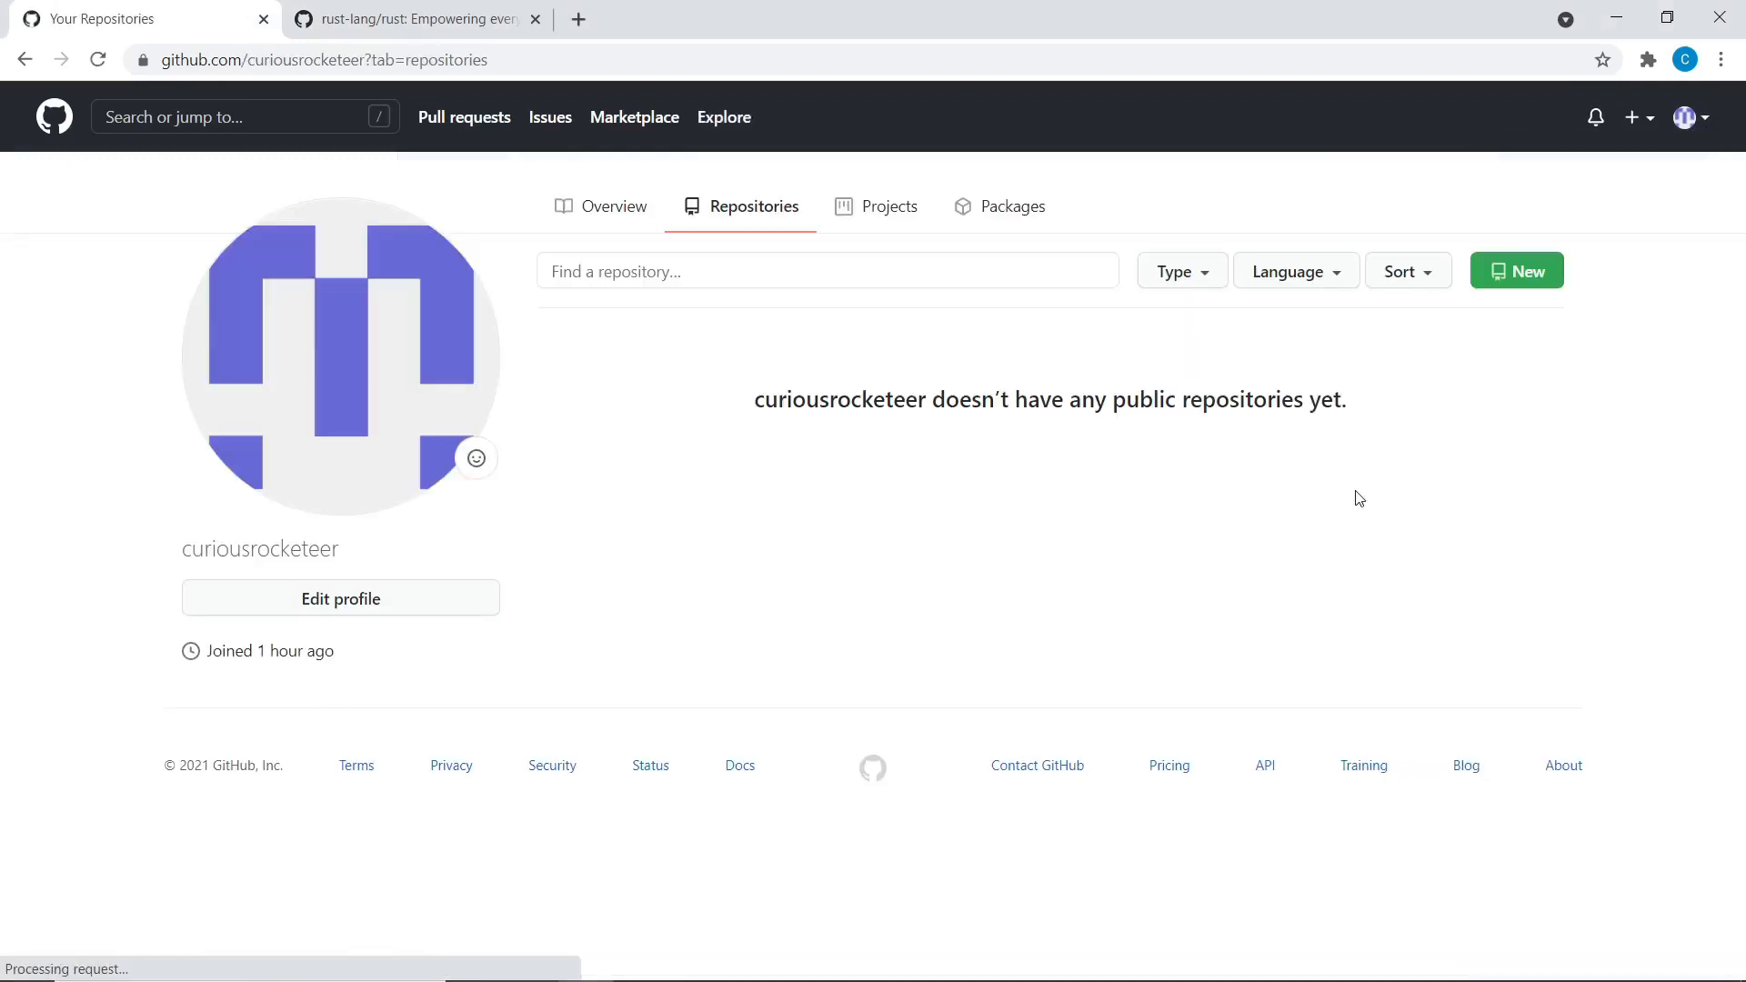
{"action": "key", "text": "alt+Tab"}
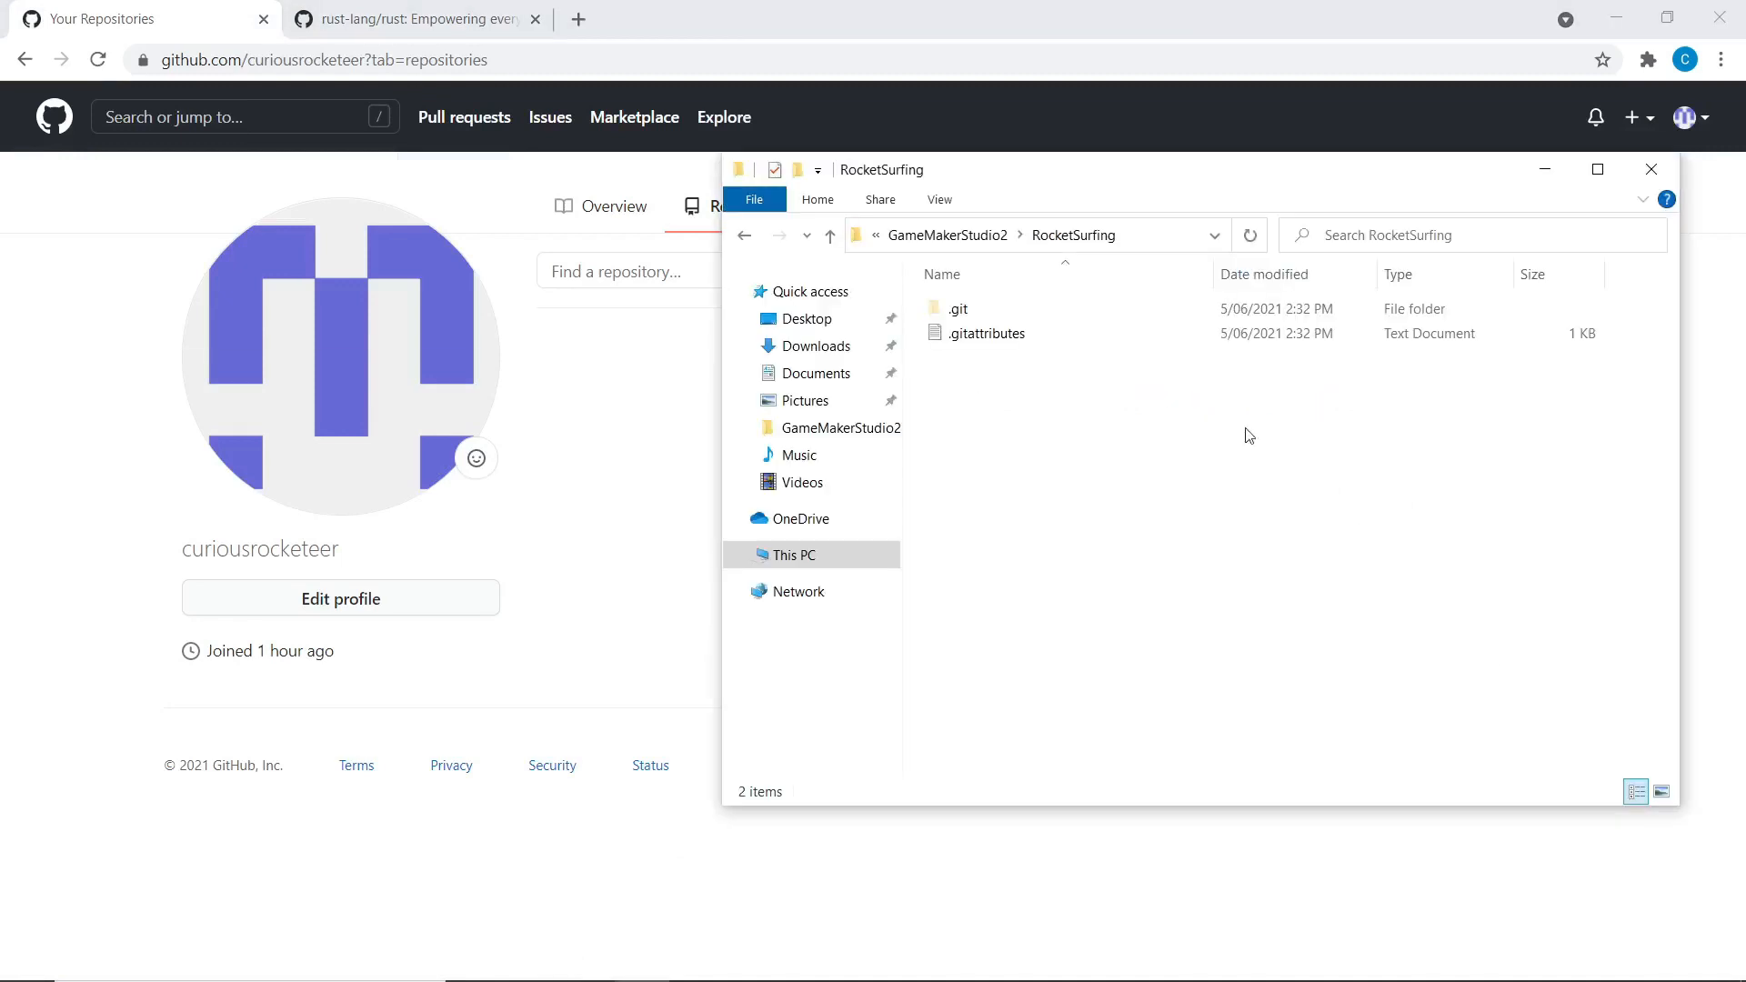
{"action": "left_click", "coordinate": [756, 961]}
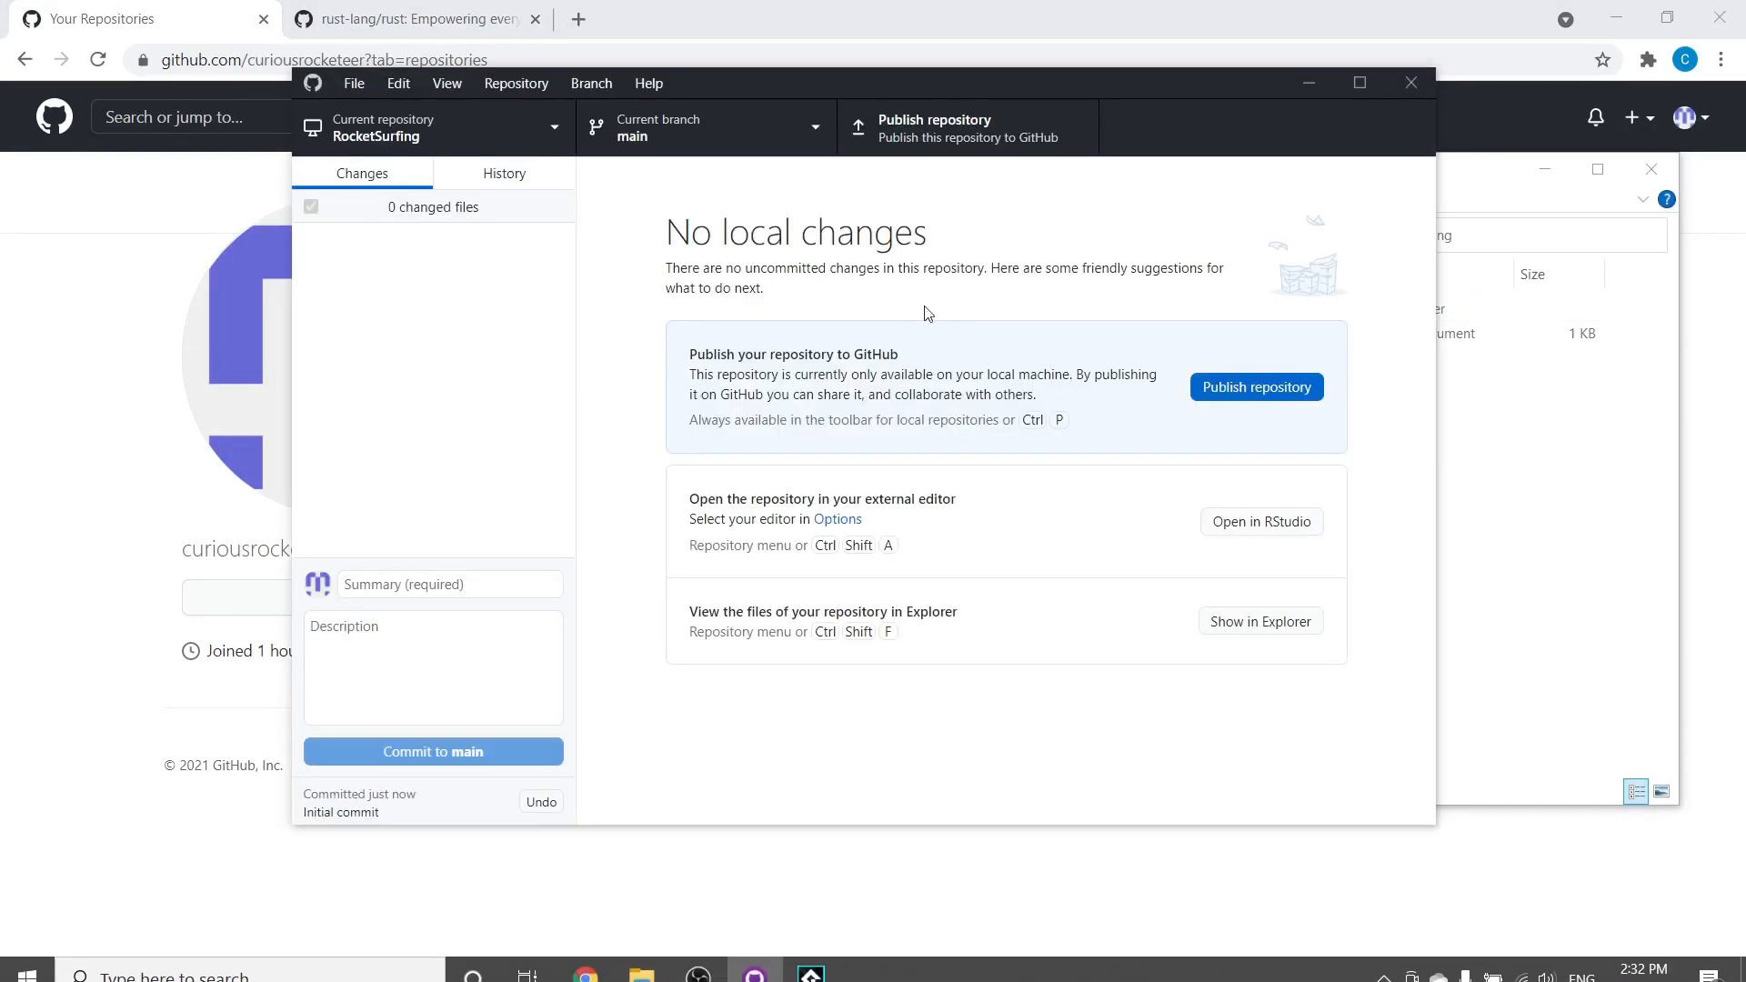
{"action": "left_click", "coordinate": [1545, 169]}
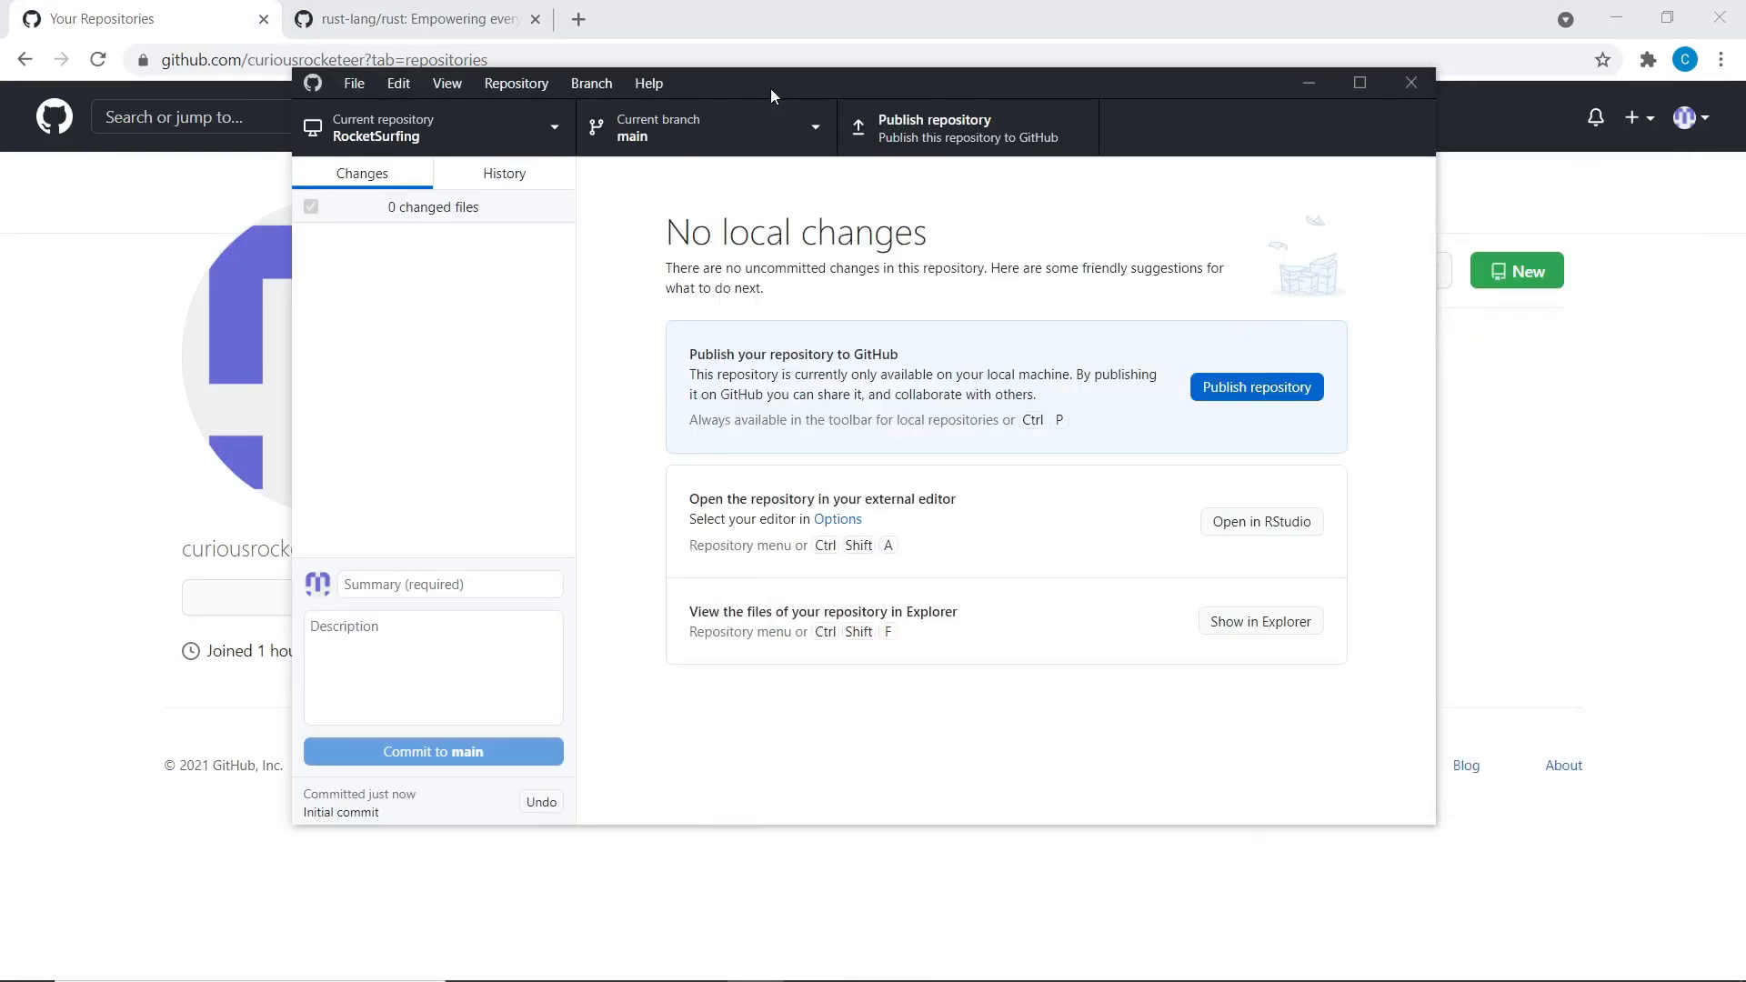
Publish RocketSurfing to GitHub with 'Keep this code private' left ticked, then return to Chrome
{"action": "left_click", "coordinate": [915, 135]}
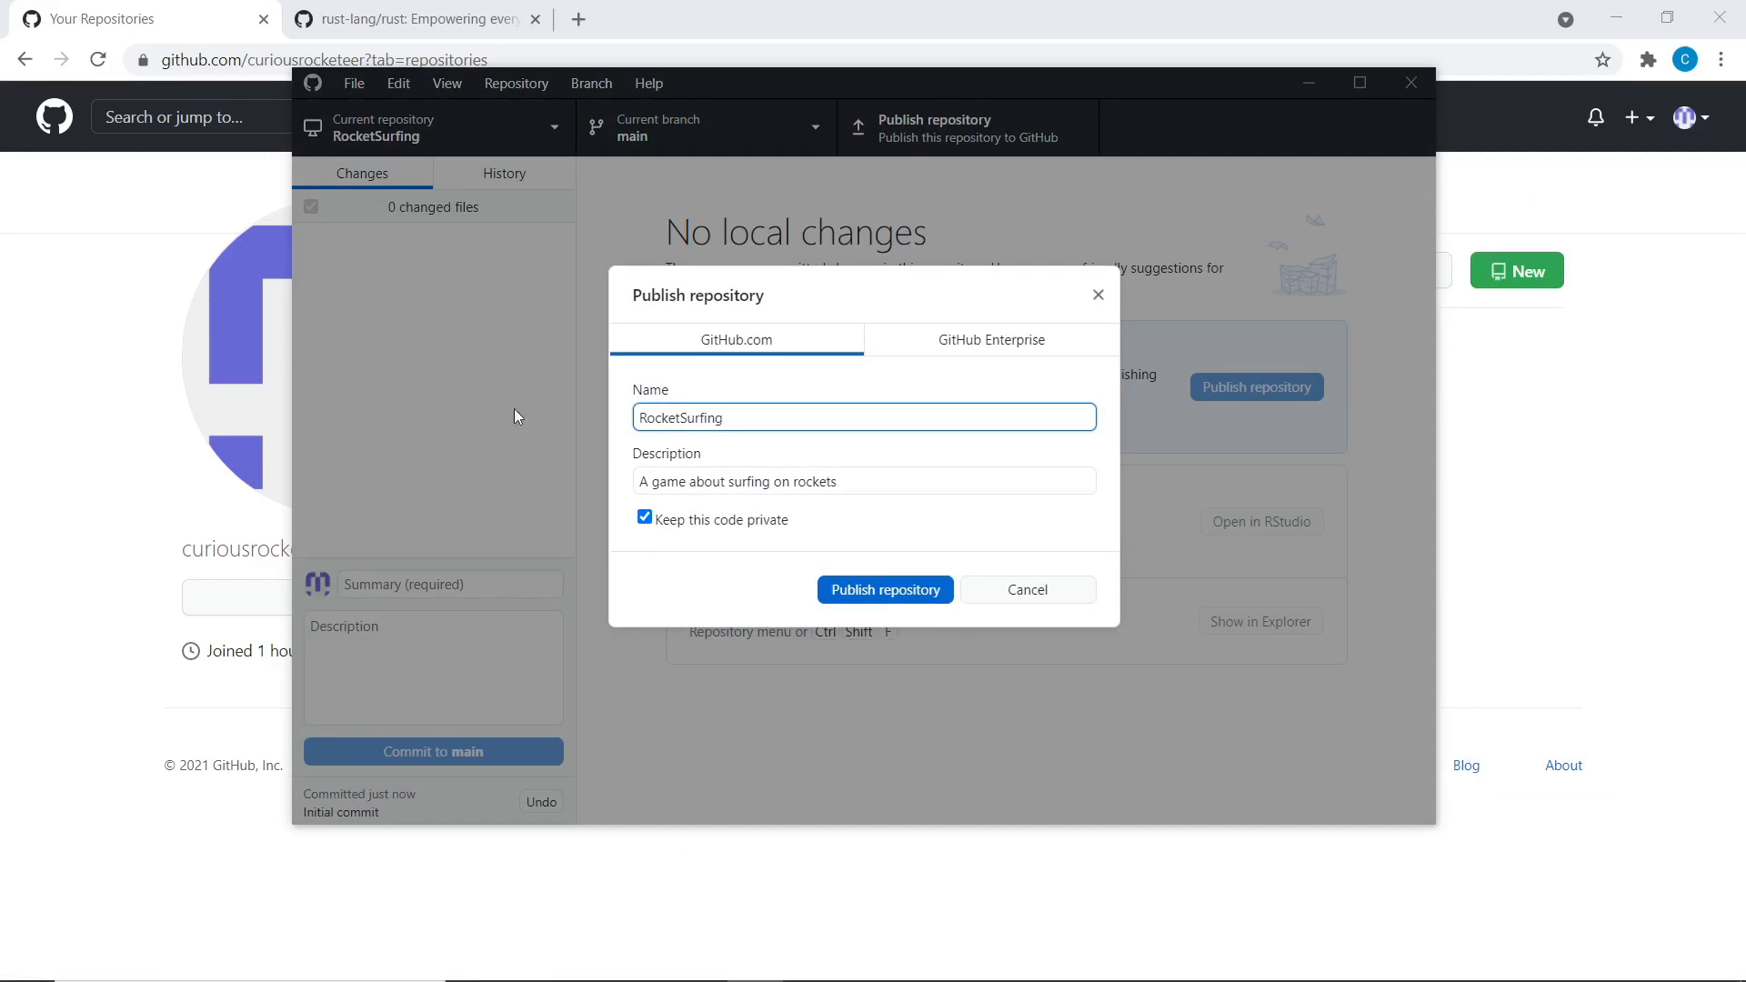
{"action": "left_click", "coordinate": [847, 492]}
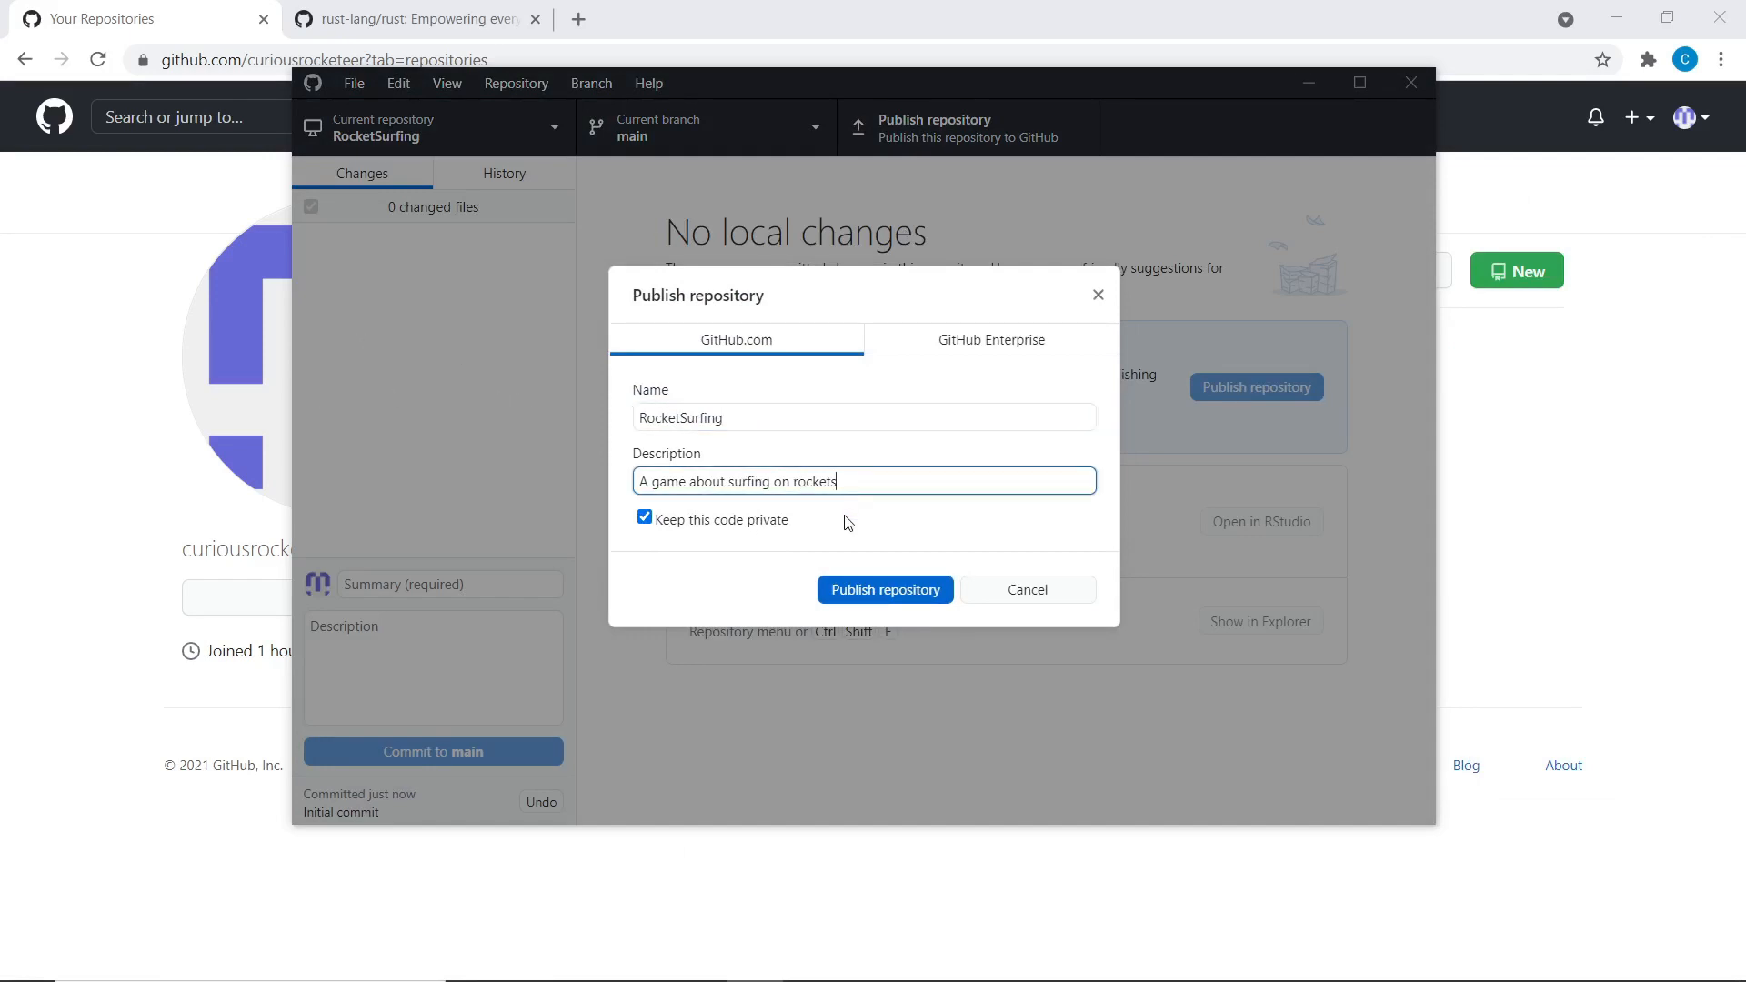
{"action": "left_click", "coordinate": [657, 523]}
{"action": "left_click", "coordinate": [657, 522]}
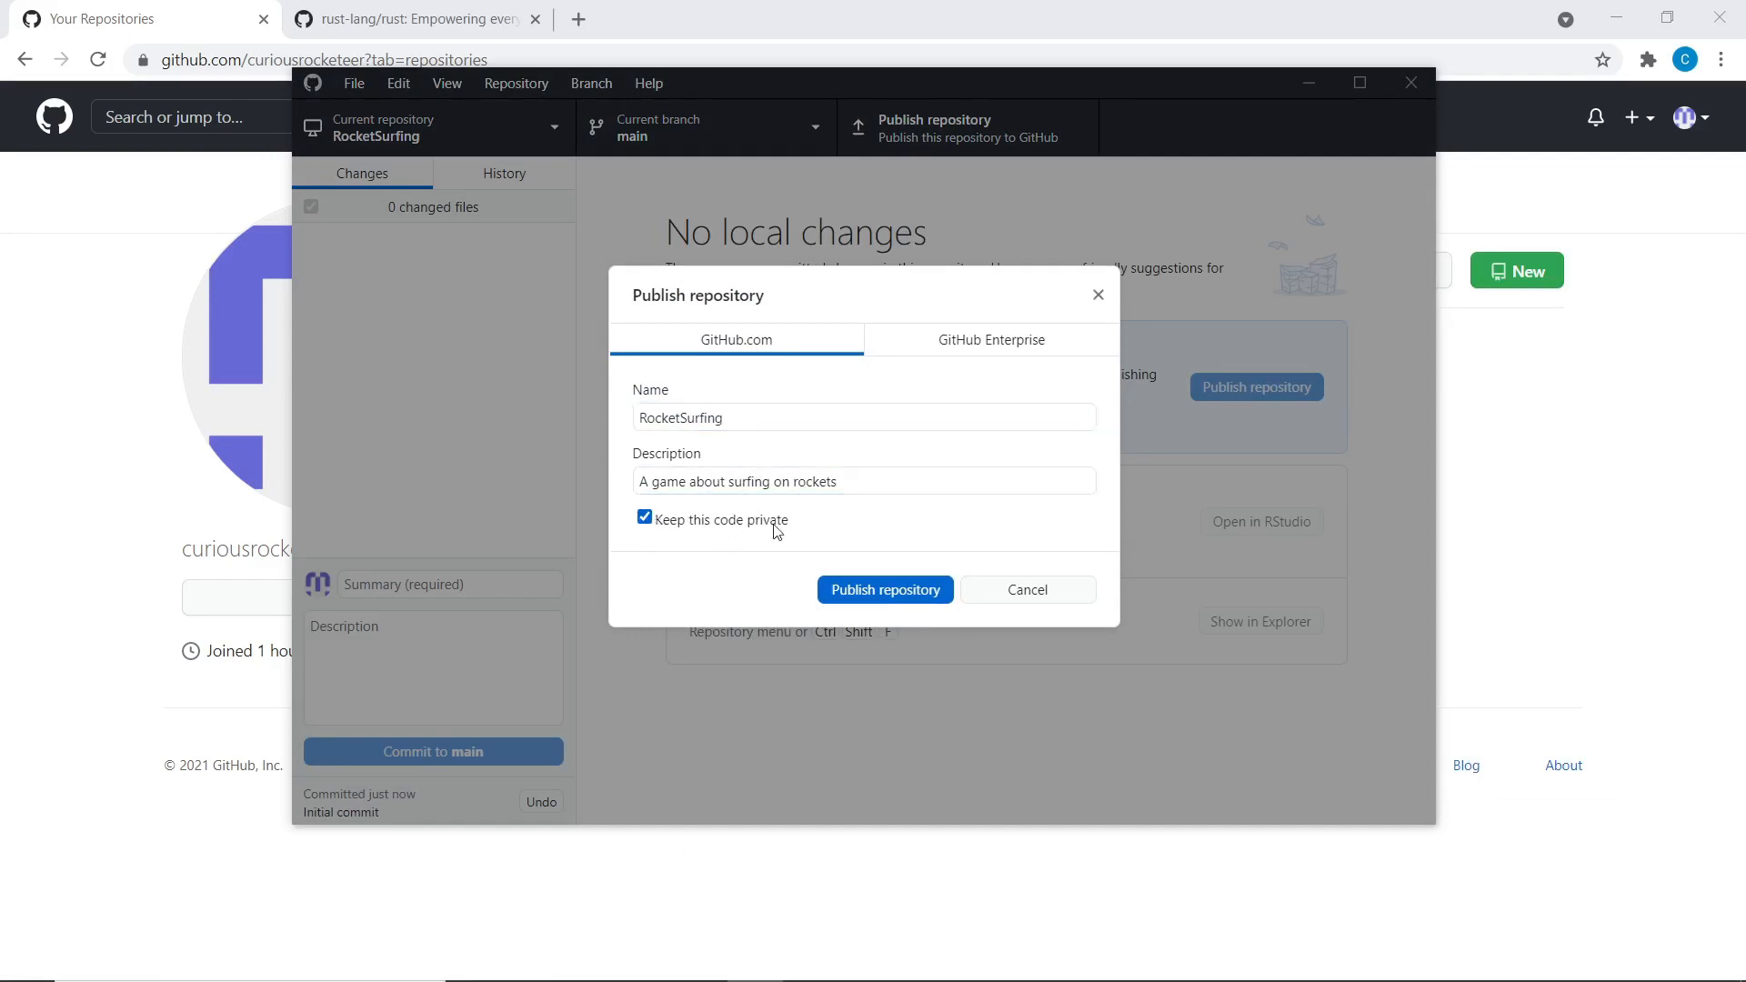
{"action": "left_click", "coordinate": [894, 596]}
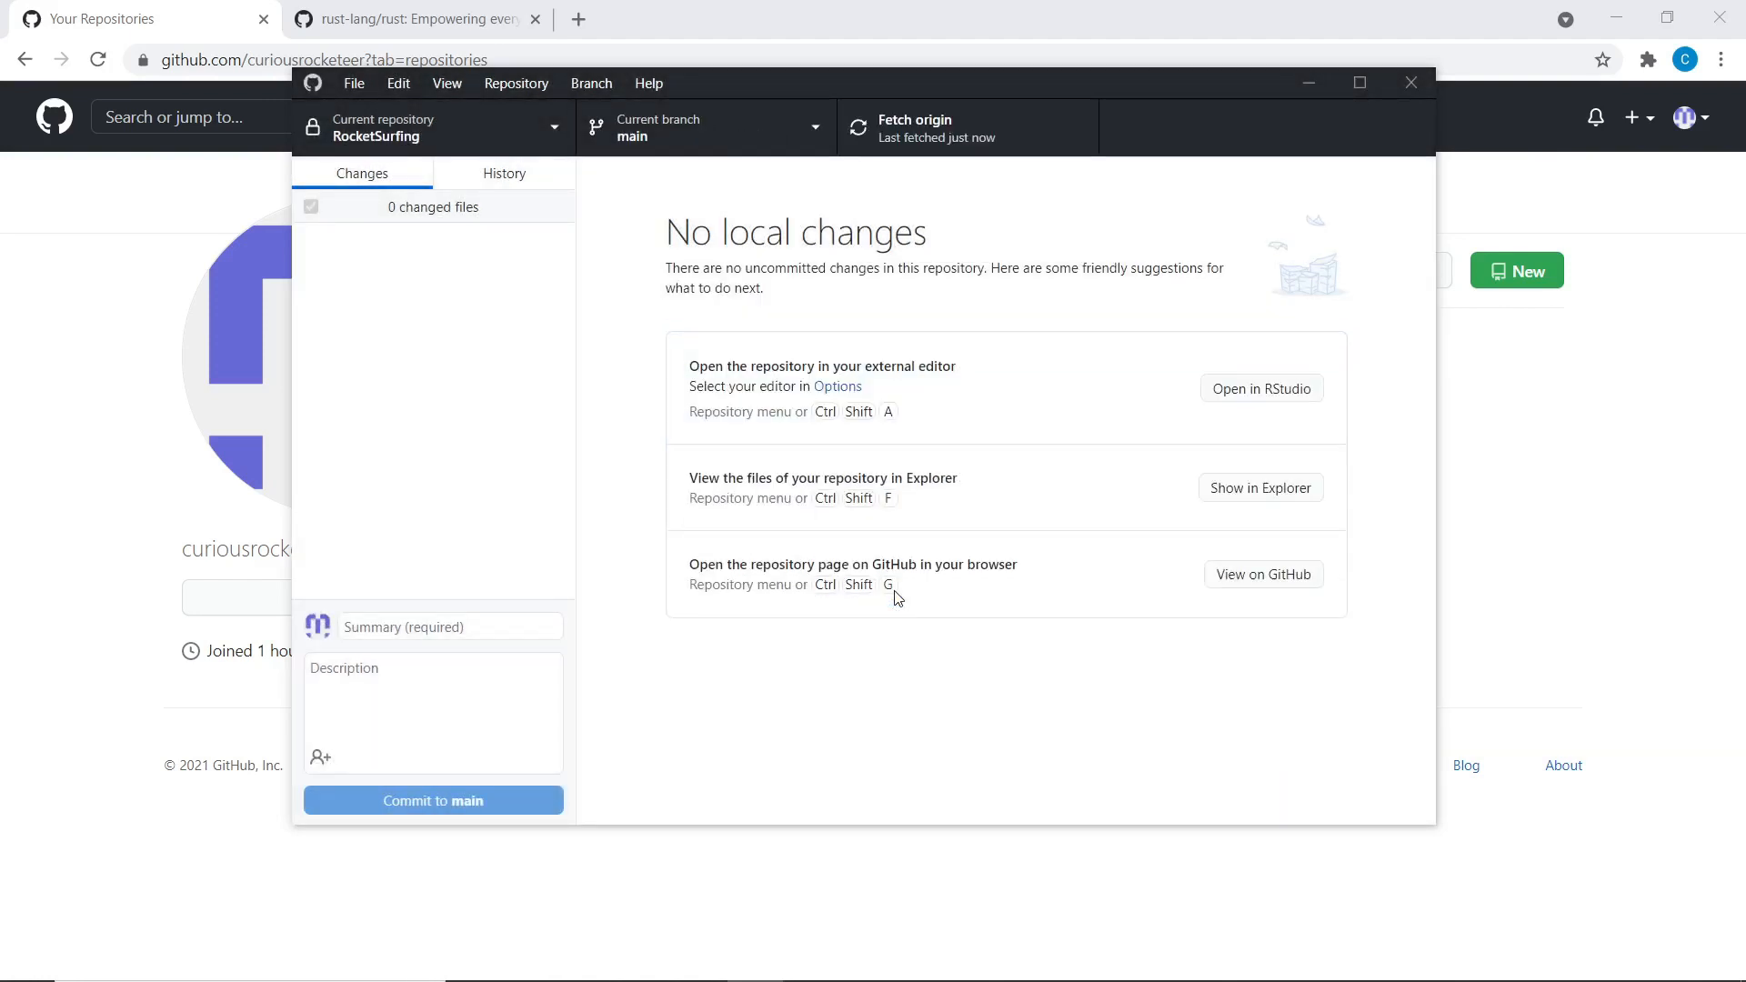
{"action": "left_click", "coordinate": [41, 475]}
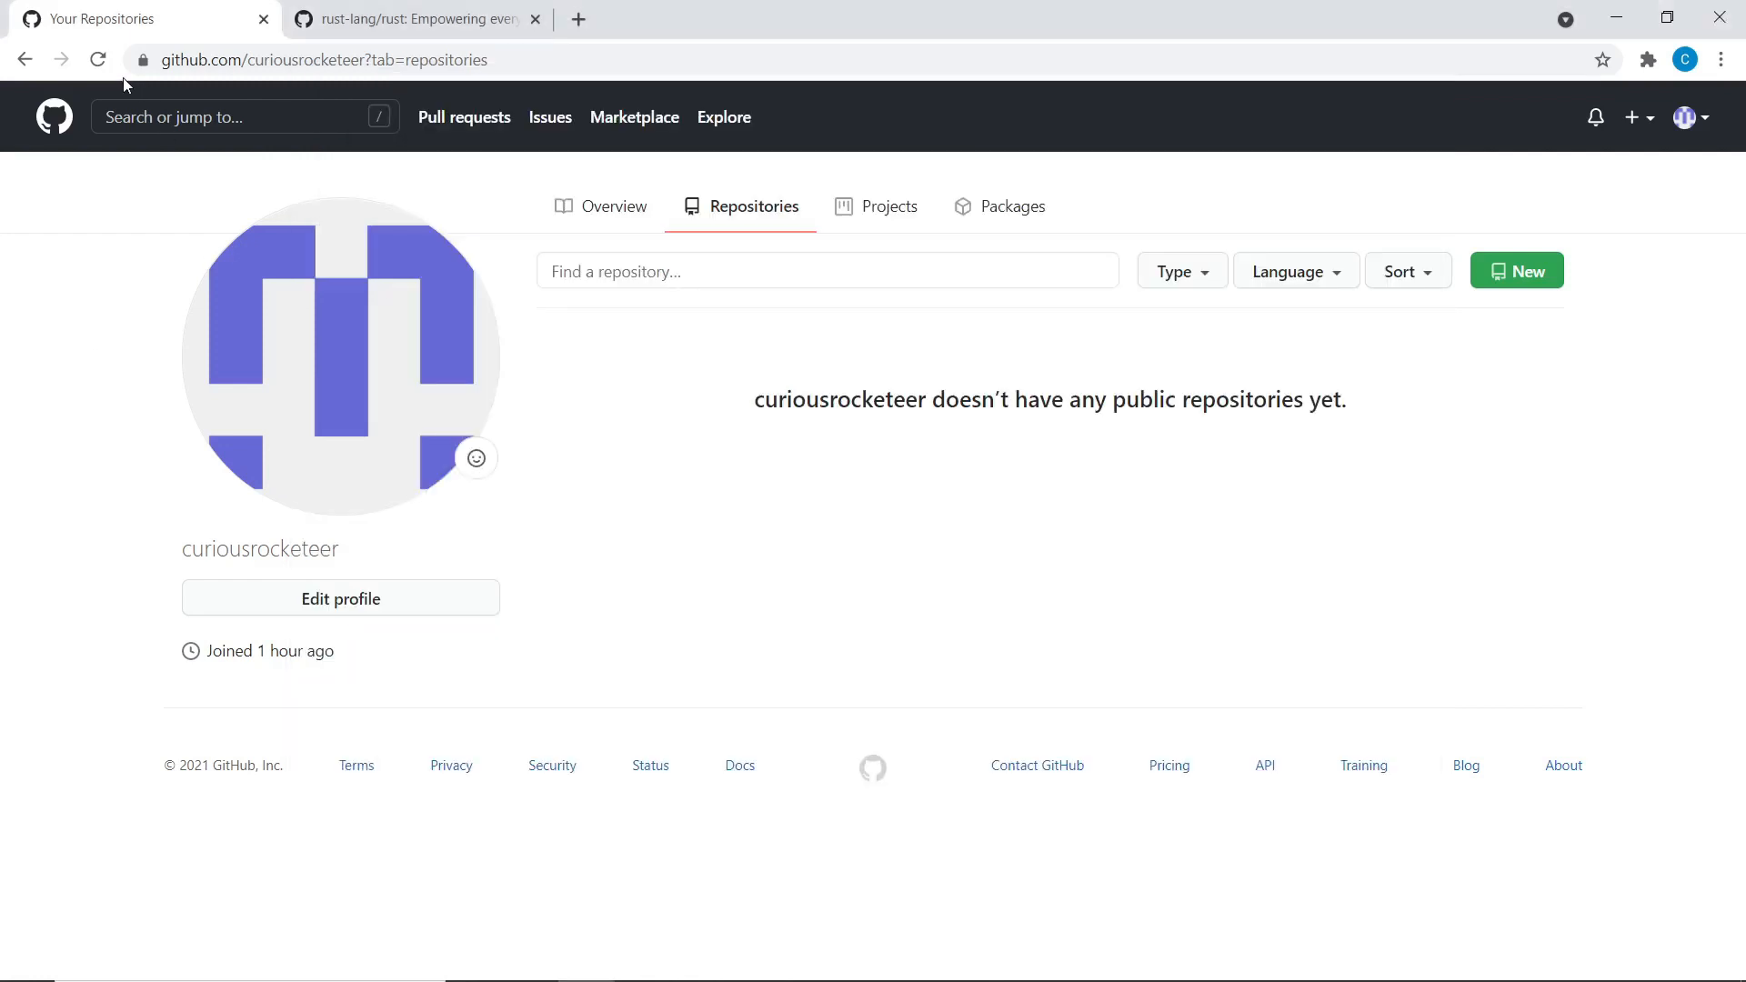
Reload Chrome's Repositories page and open RocketSurfing, showing the Initial commit with .gitattributes
{"action": "left_click", "coordinate": [98, 60]}
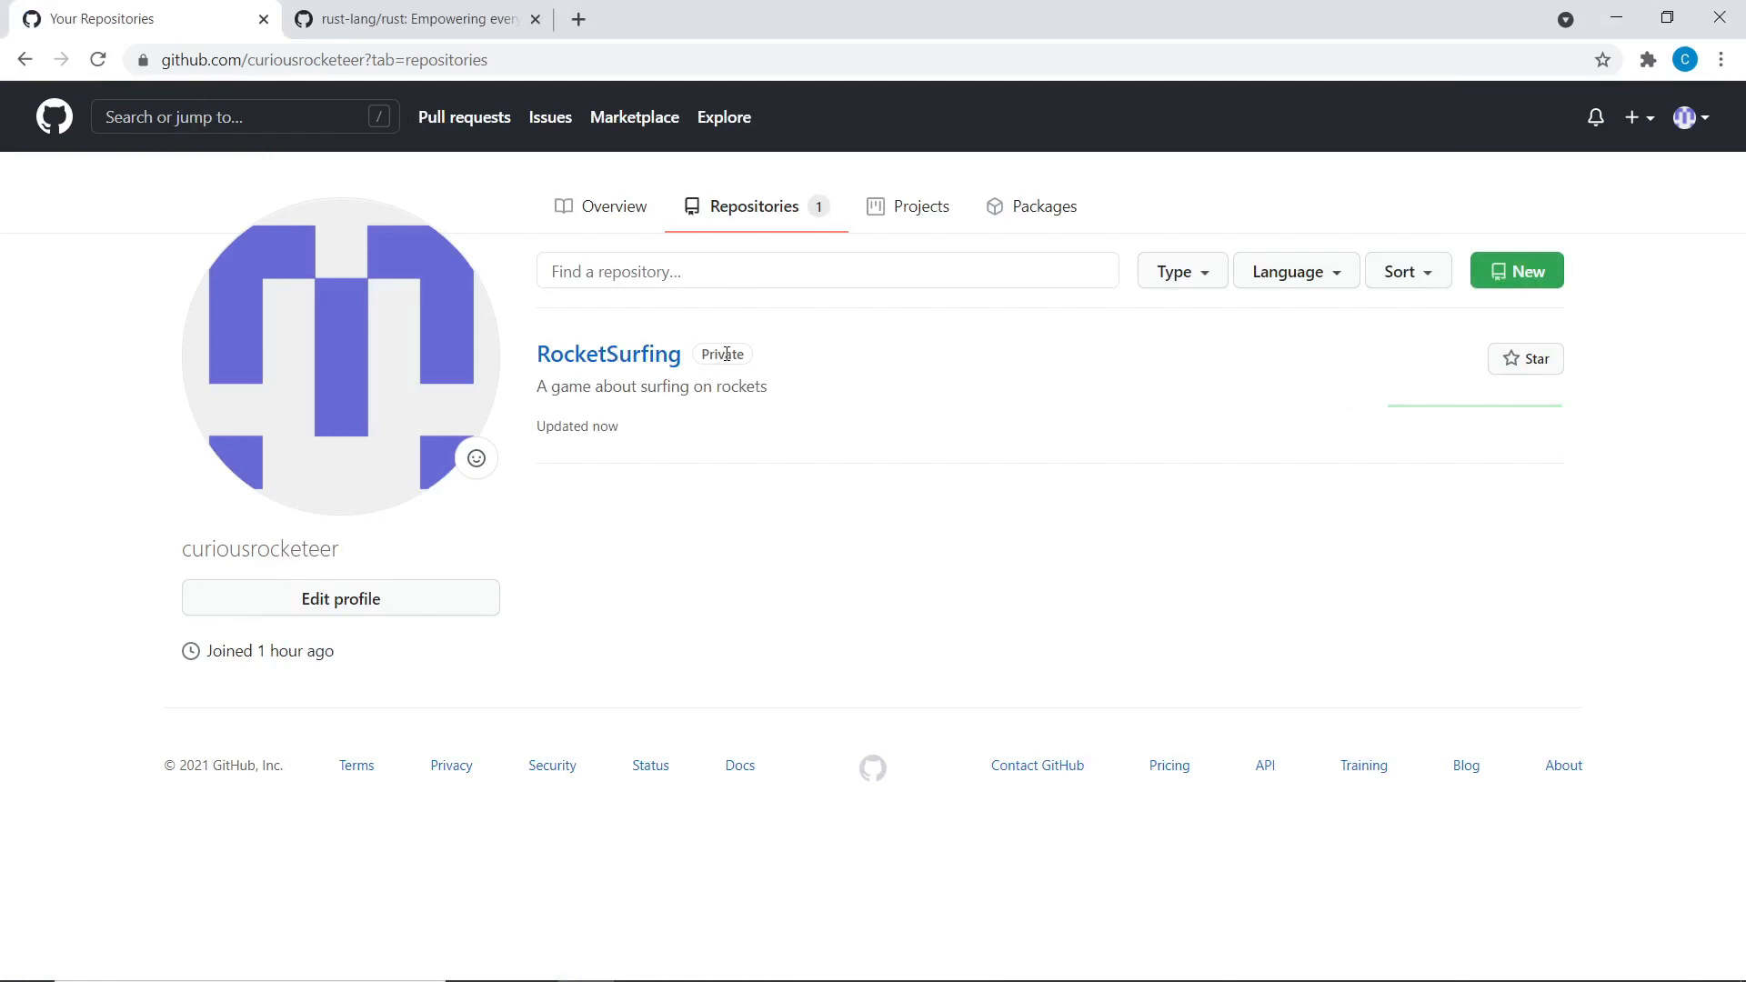
{"action": "left_click", "coordinate": [627, 359]}
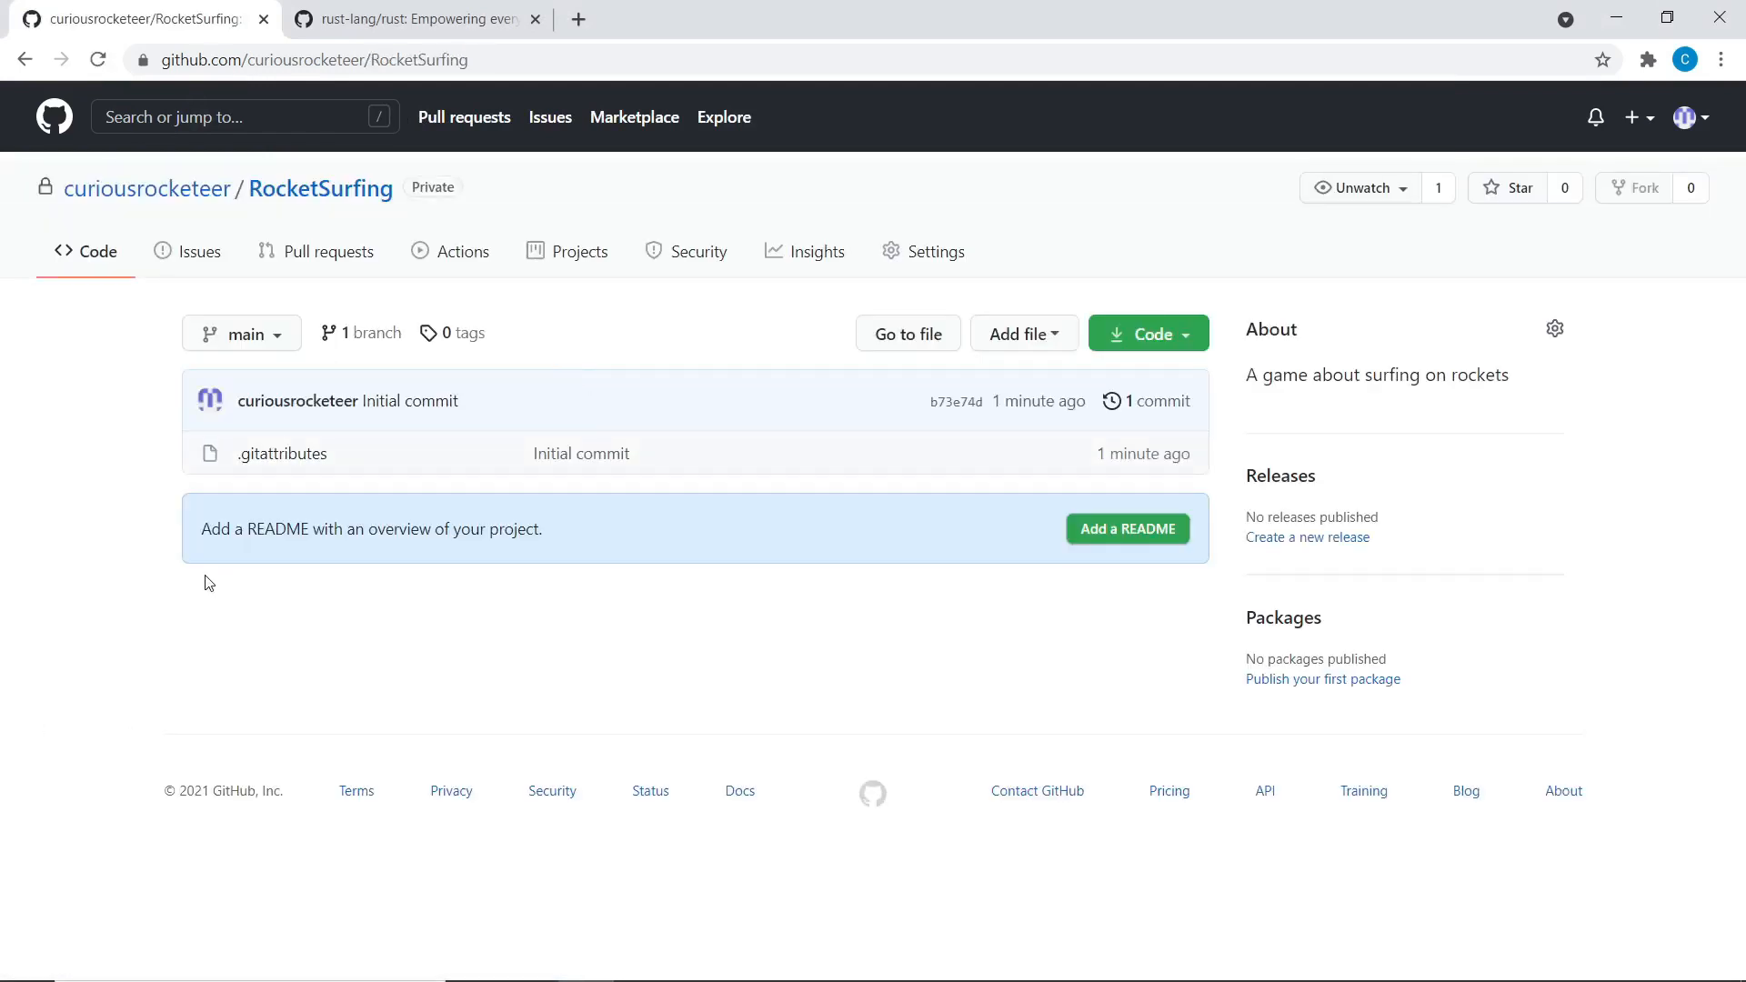
{"action": "left_click_drag", "start_coordinate": [224, 529], "coordinate": [567, 543]}
{"action": "left_click_drag", "start_coordinate": [1468, 376], "coordinate": [1321, 382]}
{"action": "left_click", "coordinate": [434, 455]}
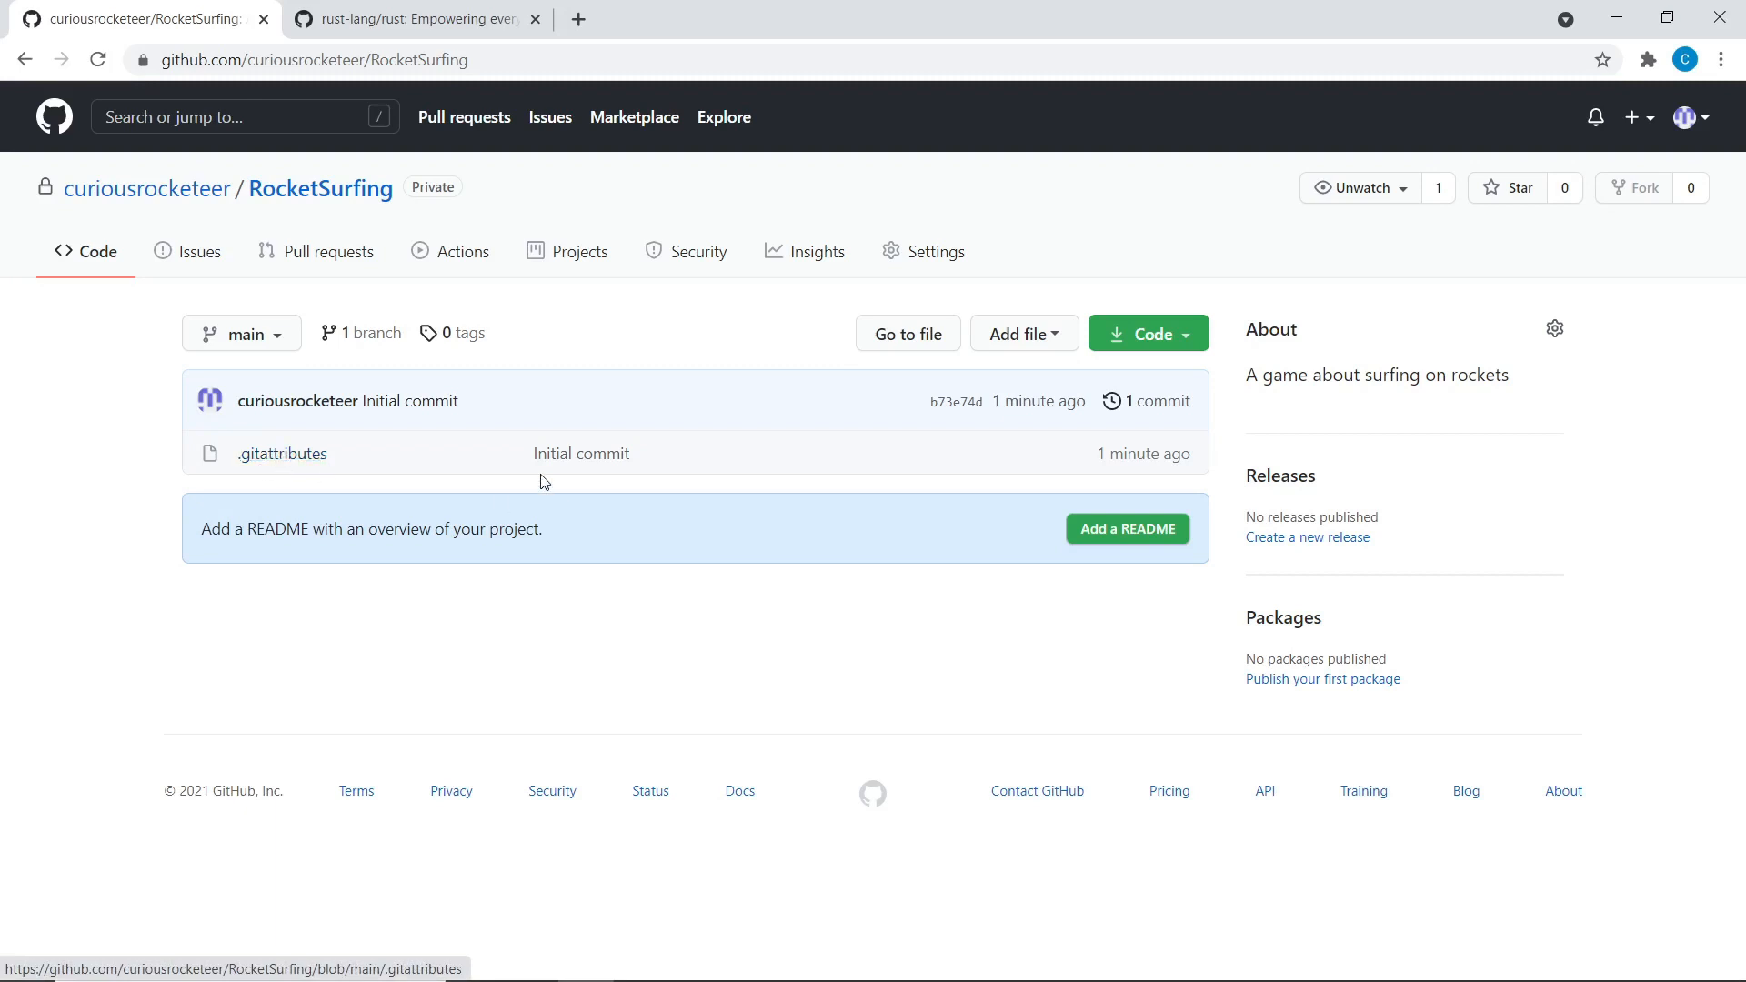
{"action": "key", "text": "alt+Tab"}
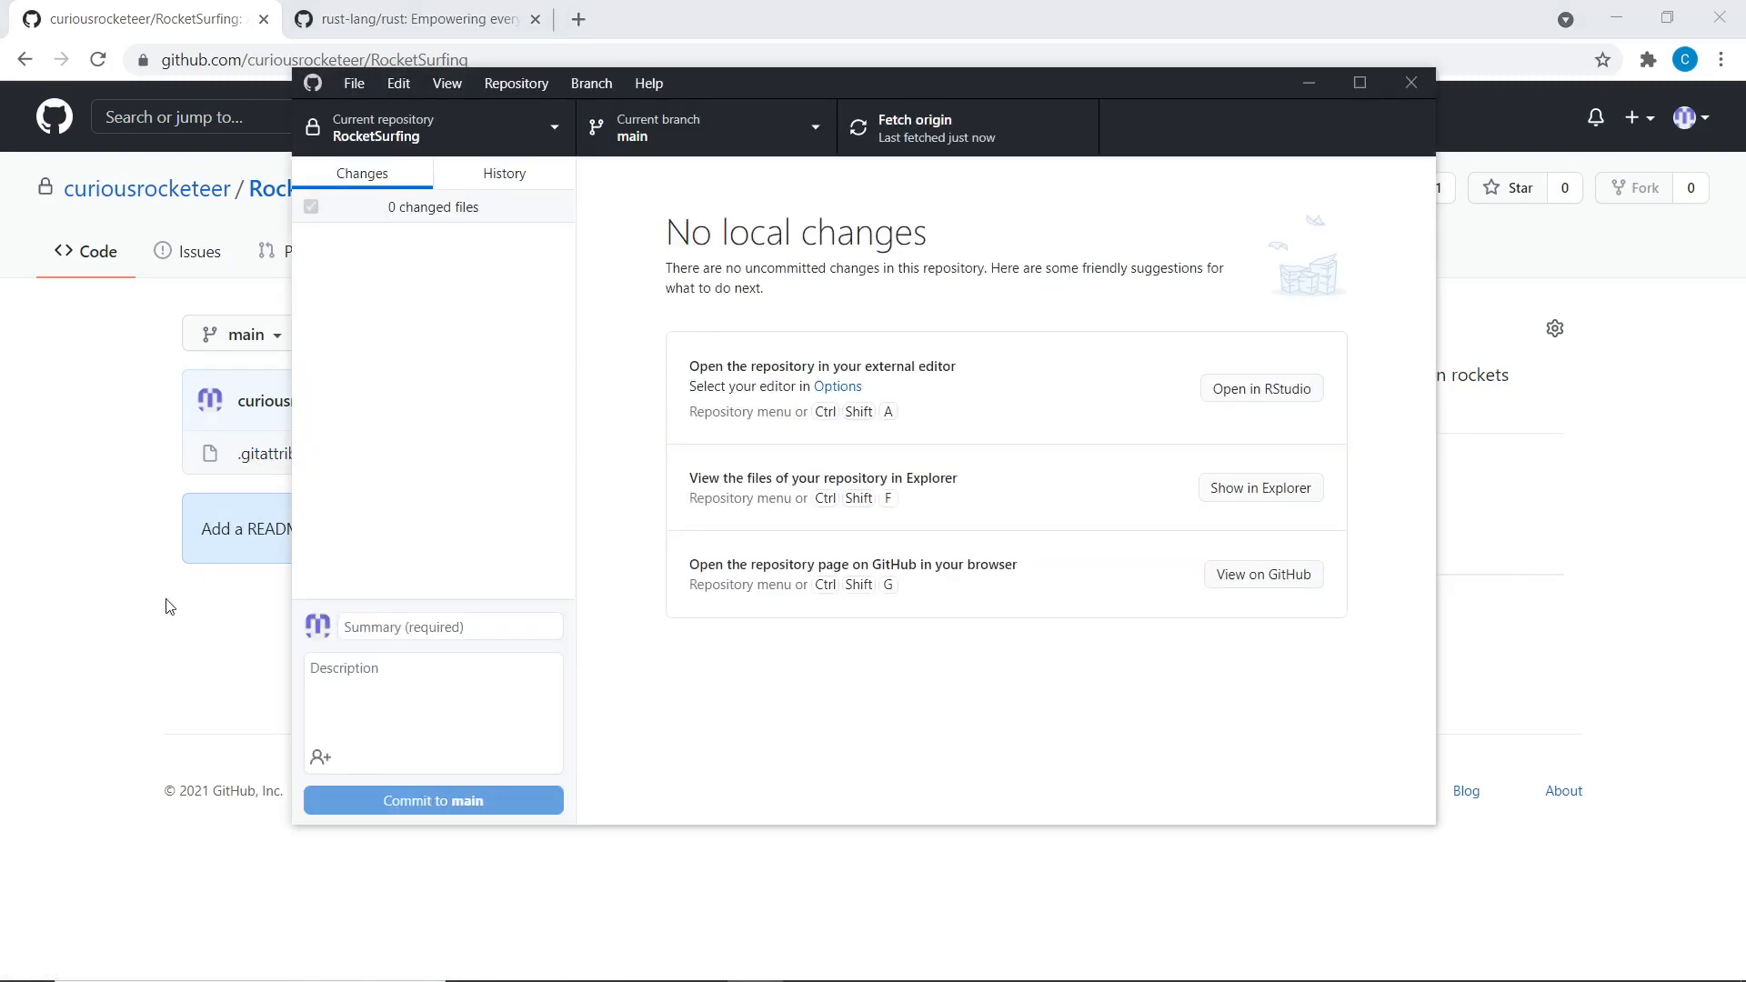
In File Explorer, open the RocketeerSurfing project folder inside GameMakerStudio2
{"action": "key", "text": "alt+Tab"}
{"action": "key", "text": "Tab"}
{"action": "left_click", "coordinate": [952, 341]}
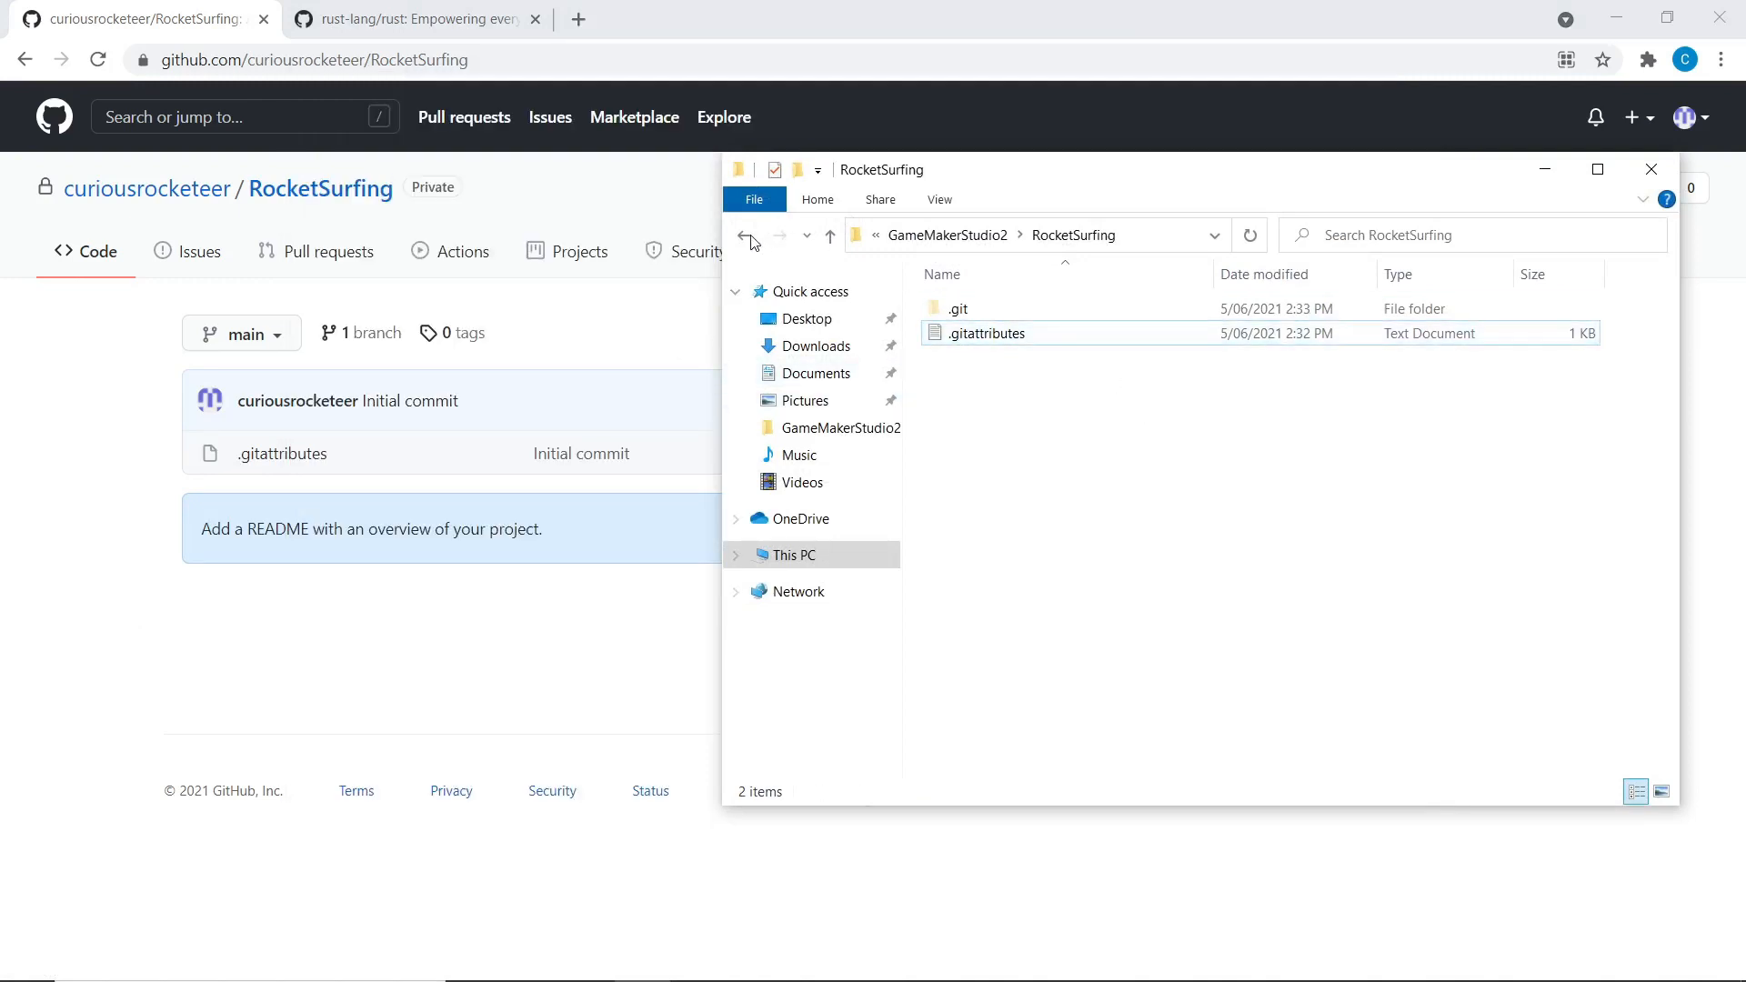
{"action": "left_click", "coordinate": [748, 237]}
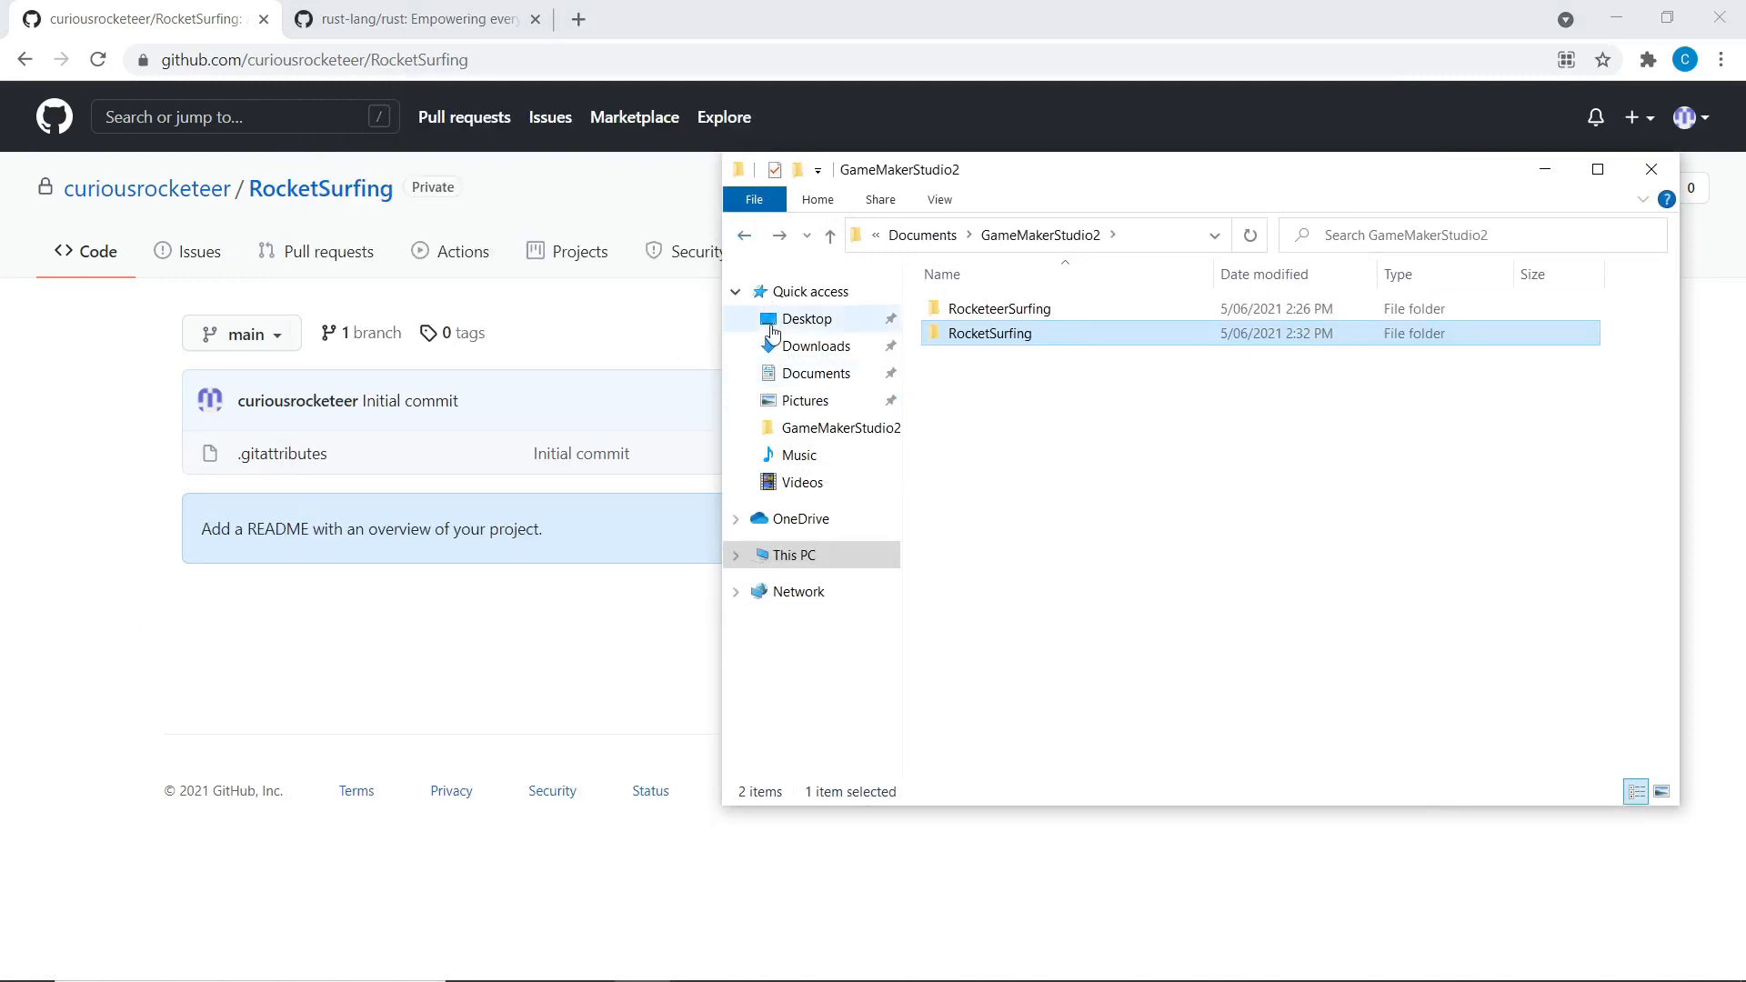
{"action": "mouse_move", "coordinate": [997, 313]}
{"action": "left_mouse_down"}
{"action": "mouse_move", "coordinate": [964, 316]}
{"action": "mouse_move", "coordinate": [981, 304]}
{"action": "mouse_move", "coordinate": [984, 329]}
{"action": "mouse_move", "coordinate": [991, 311]}
{"action": "left_mouse_up"}
{"action": "double_click", "coordinate": [991, 311]}
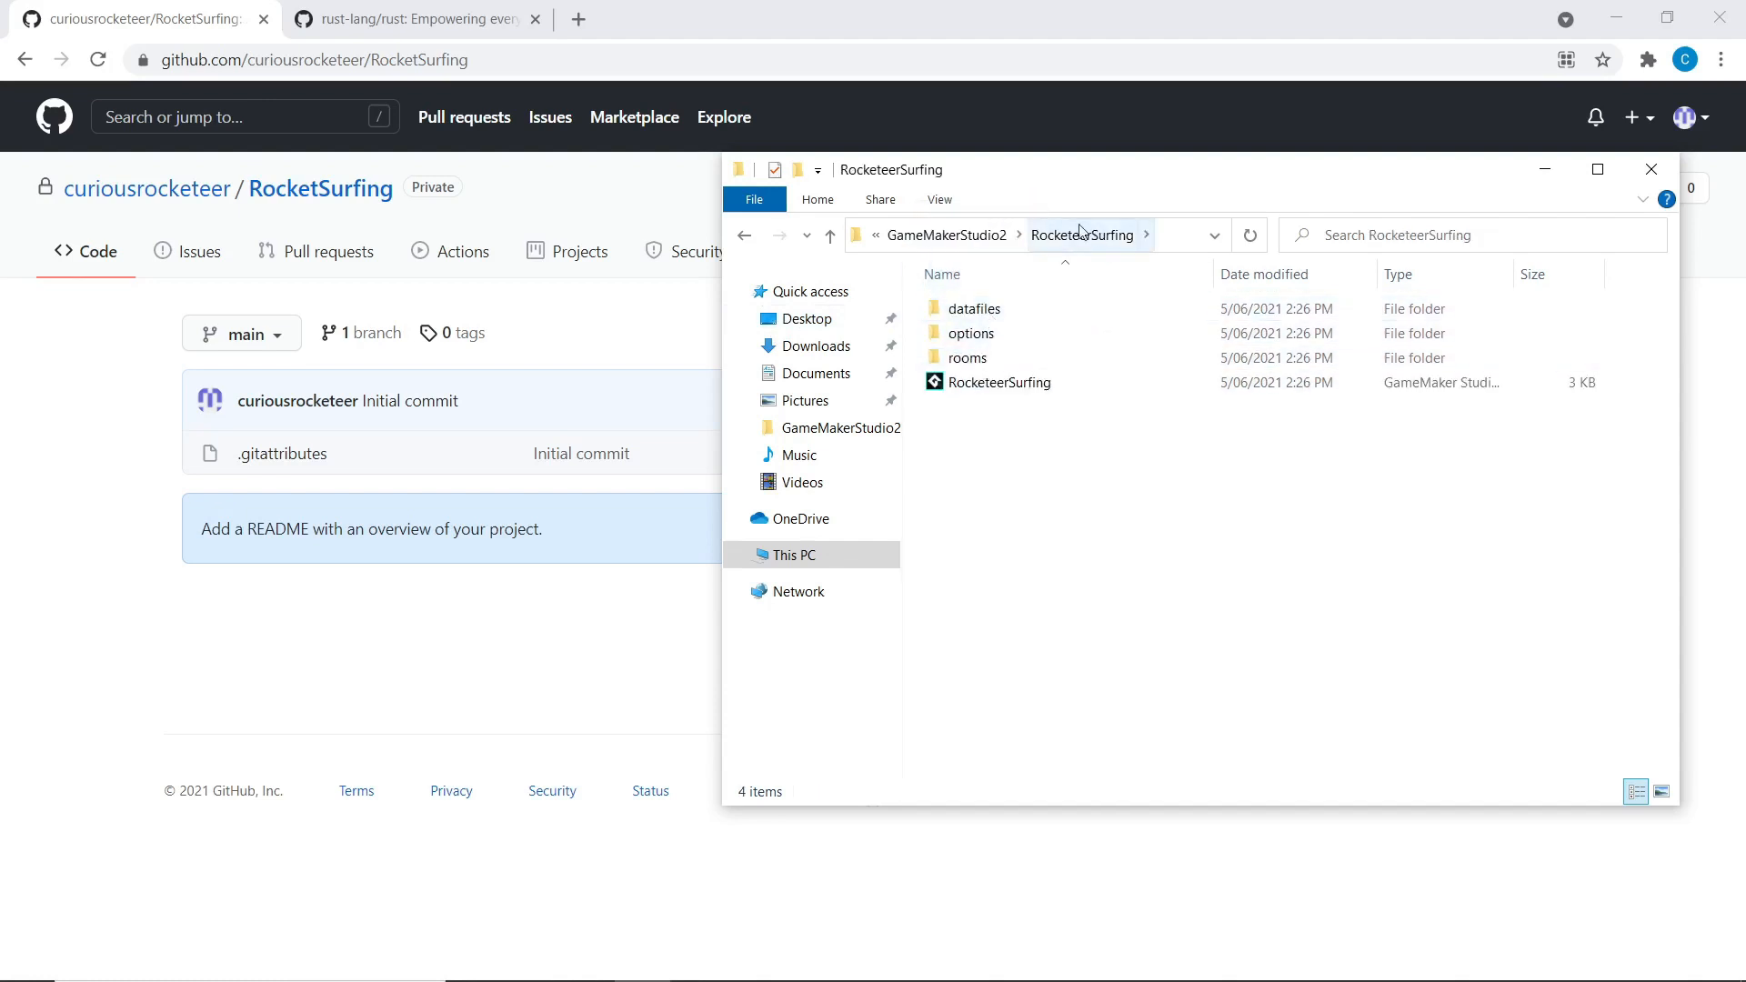
{"action": "left_click", "coordinate": [745, 239]}
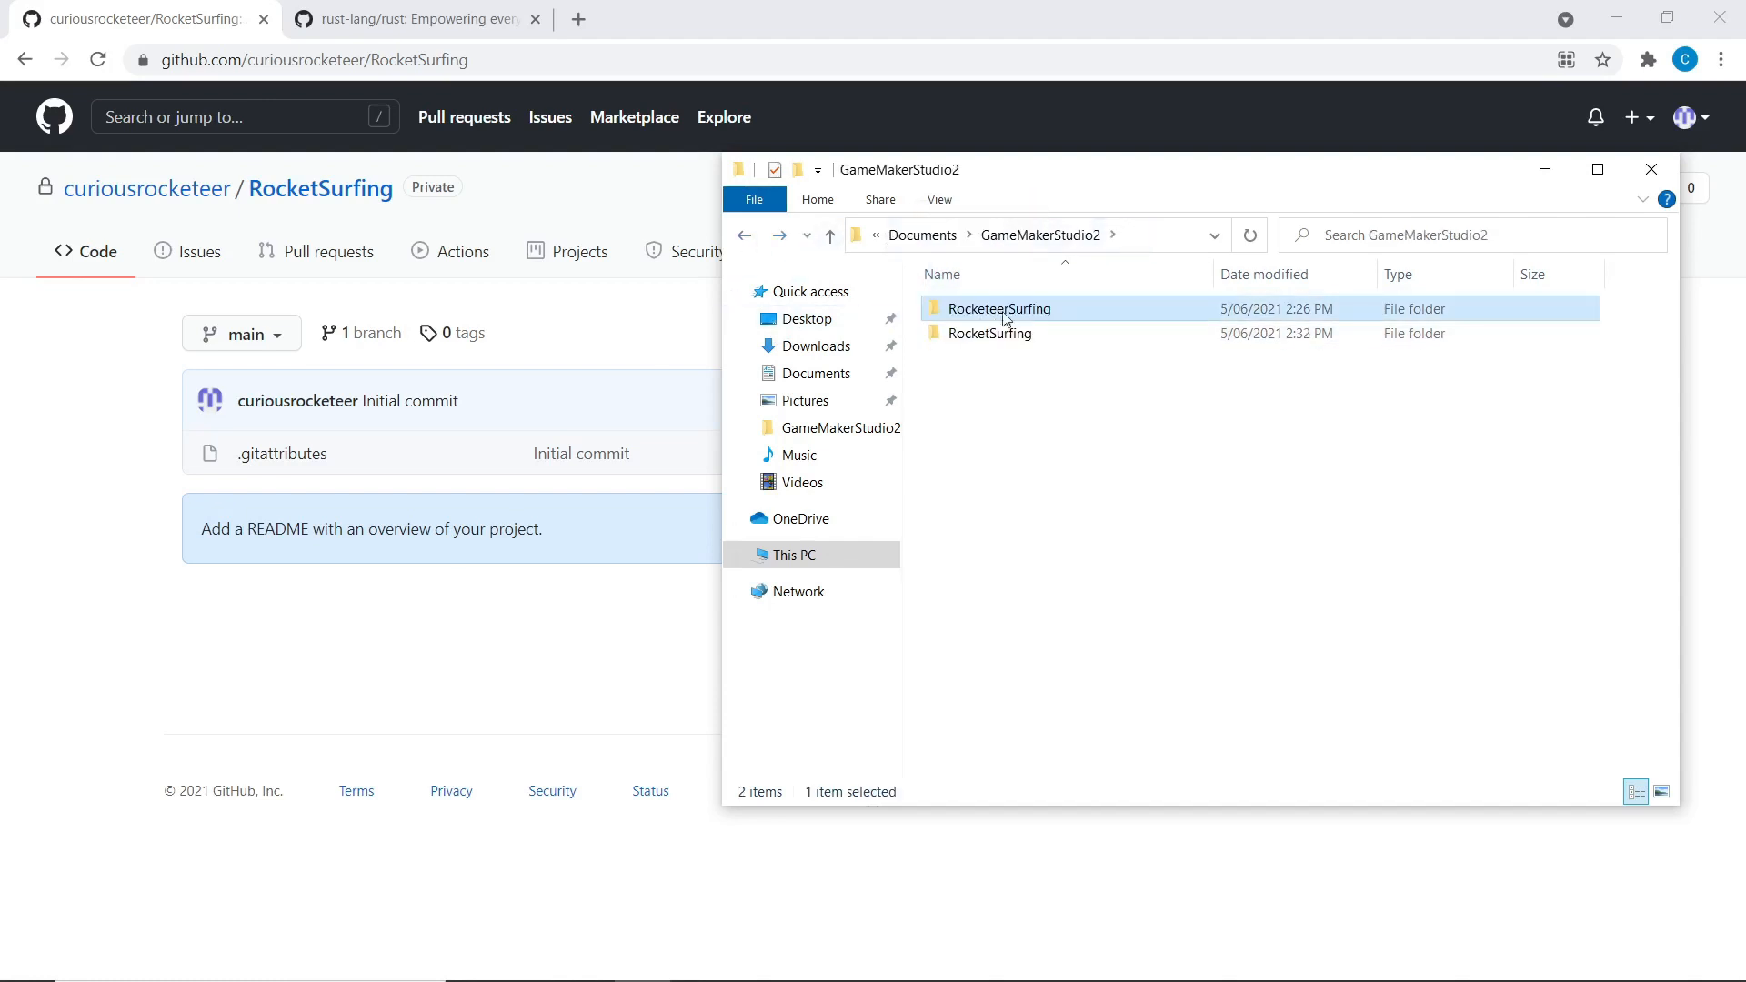
{"action": "left_click", "coordinate": [991, 370]}
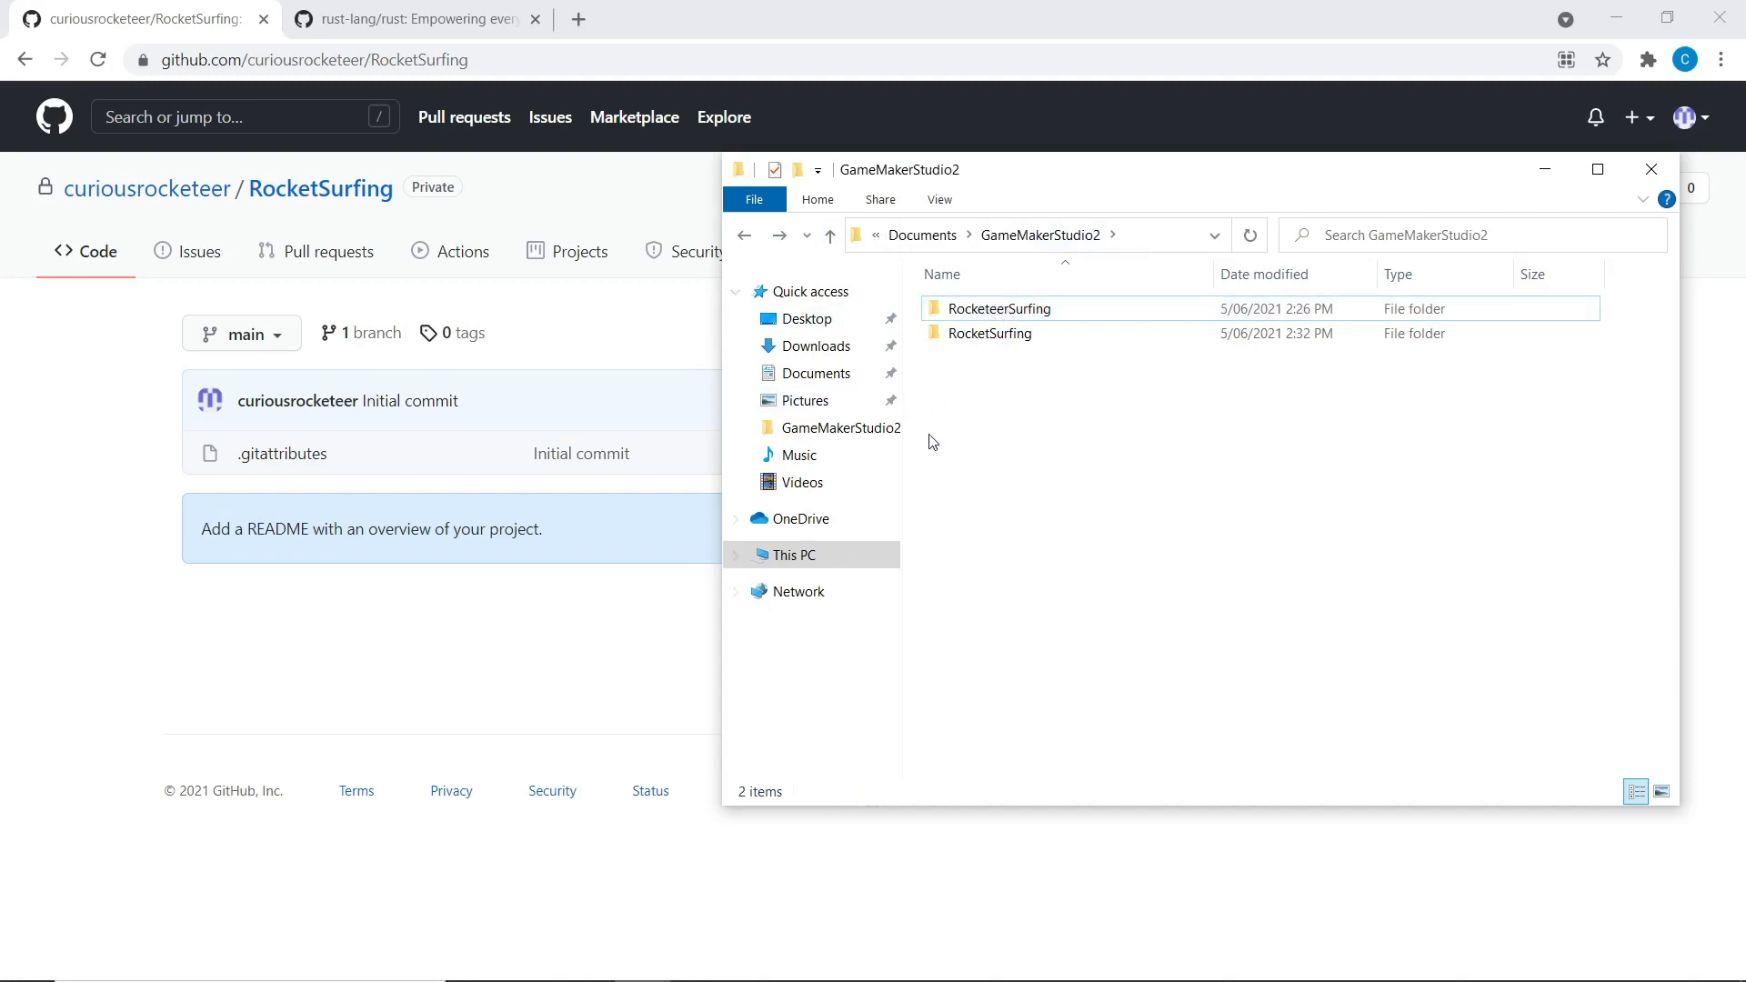
{"action": "left_click", "coordinate": [995, 310]}
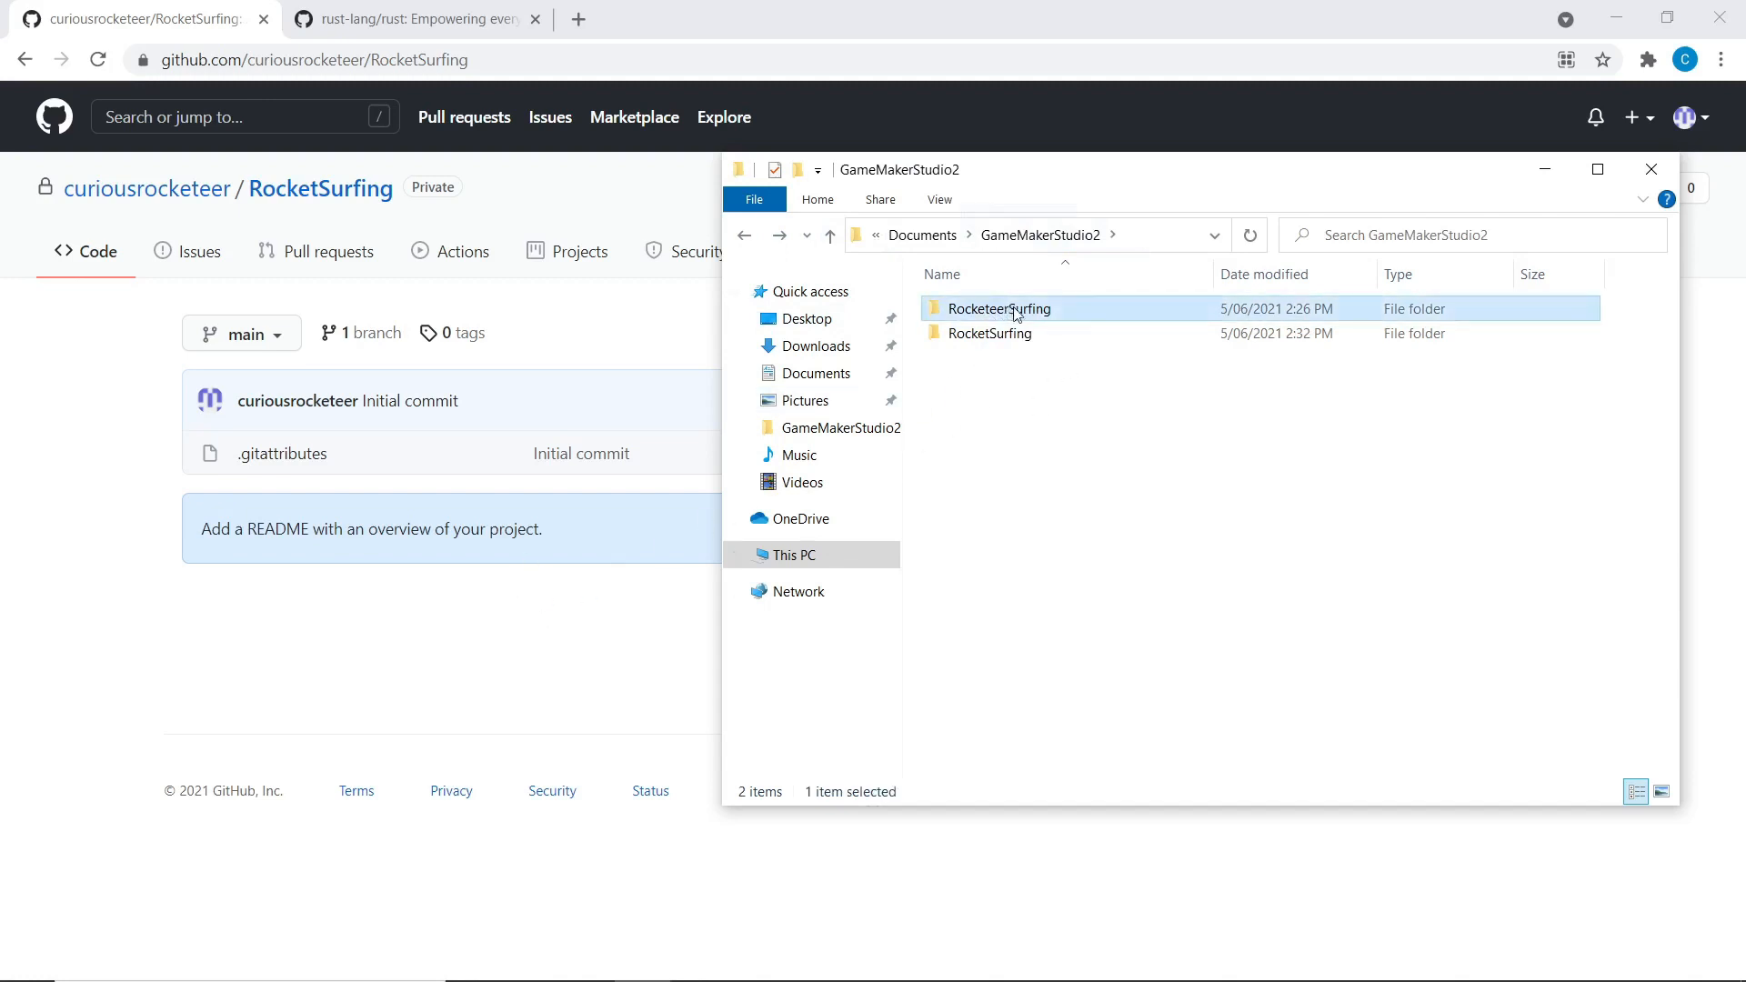
{"action": "left_click", "coordinate": [1006, 333]}
{"action": "left_click", "coordinate": [1010, 315]}
{"action": "double_click", "coordinate": [996, 314]}
Close GameMaker Studio 2 and confirm the exit prompt
{"action": "left_click_drag", "start_coordinate": [1172, 621], "coordinate": [1052, 484]}
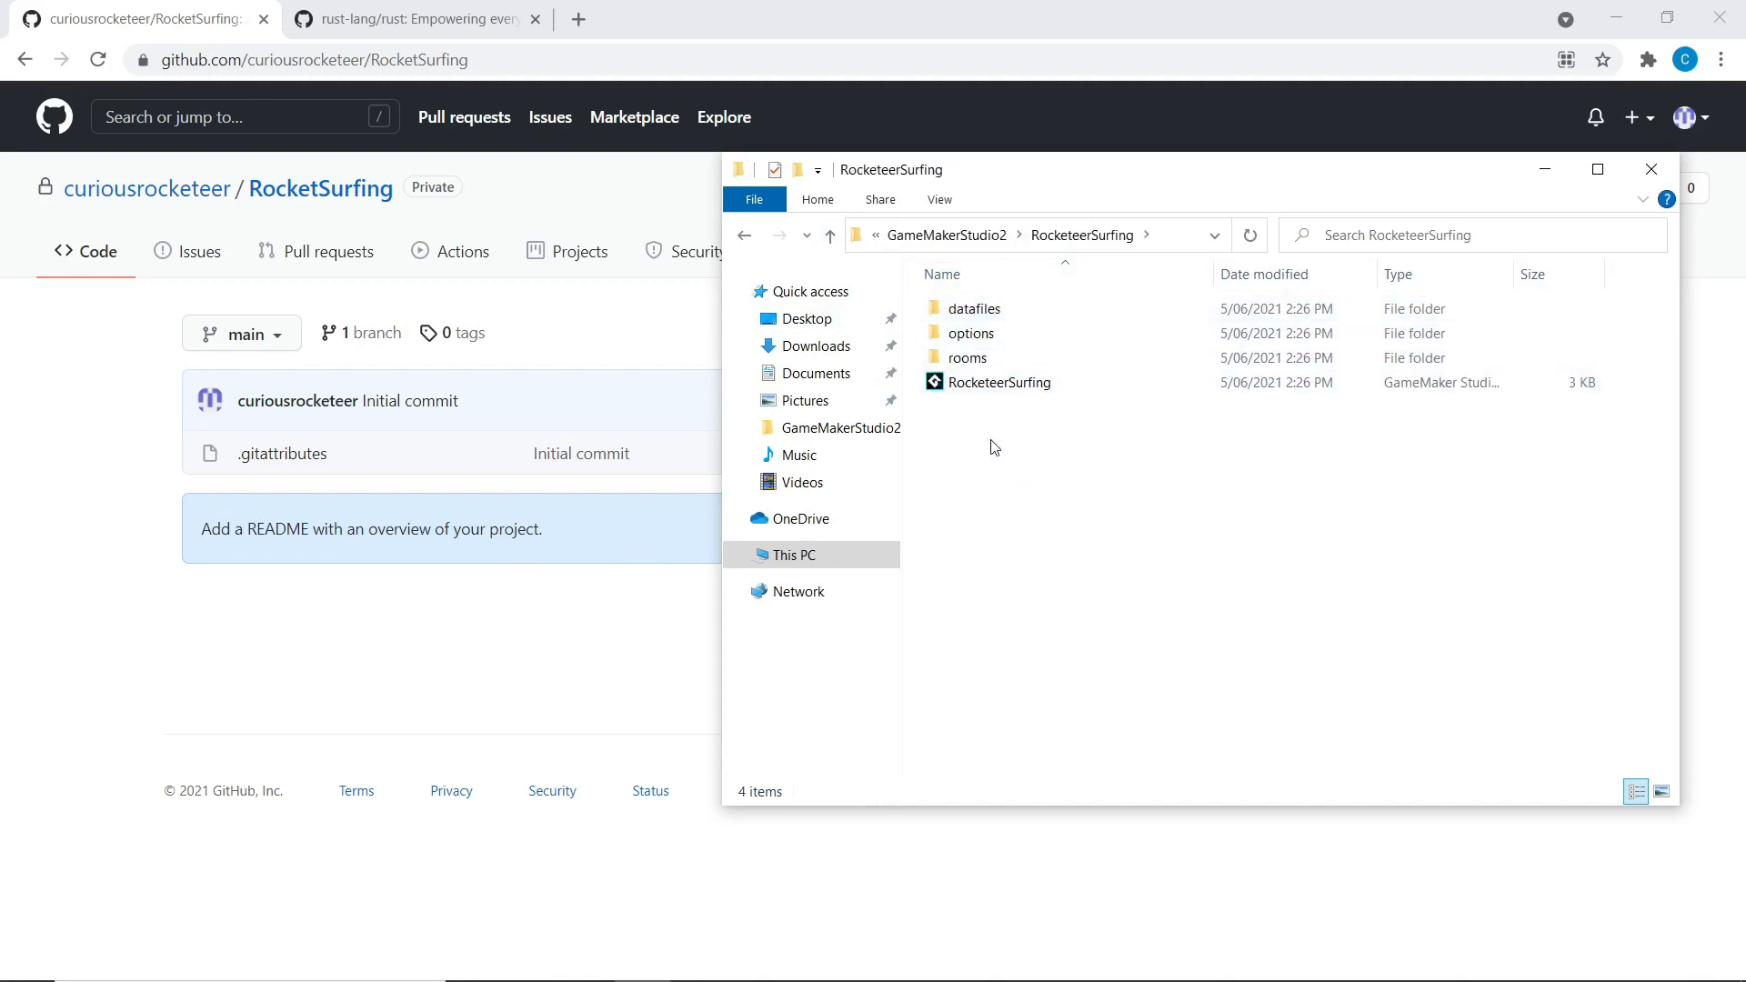
{"action": "mouse_move", "coordinate": [824, 975]}
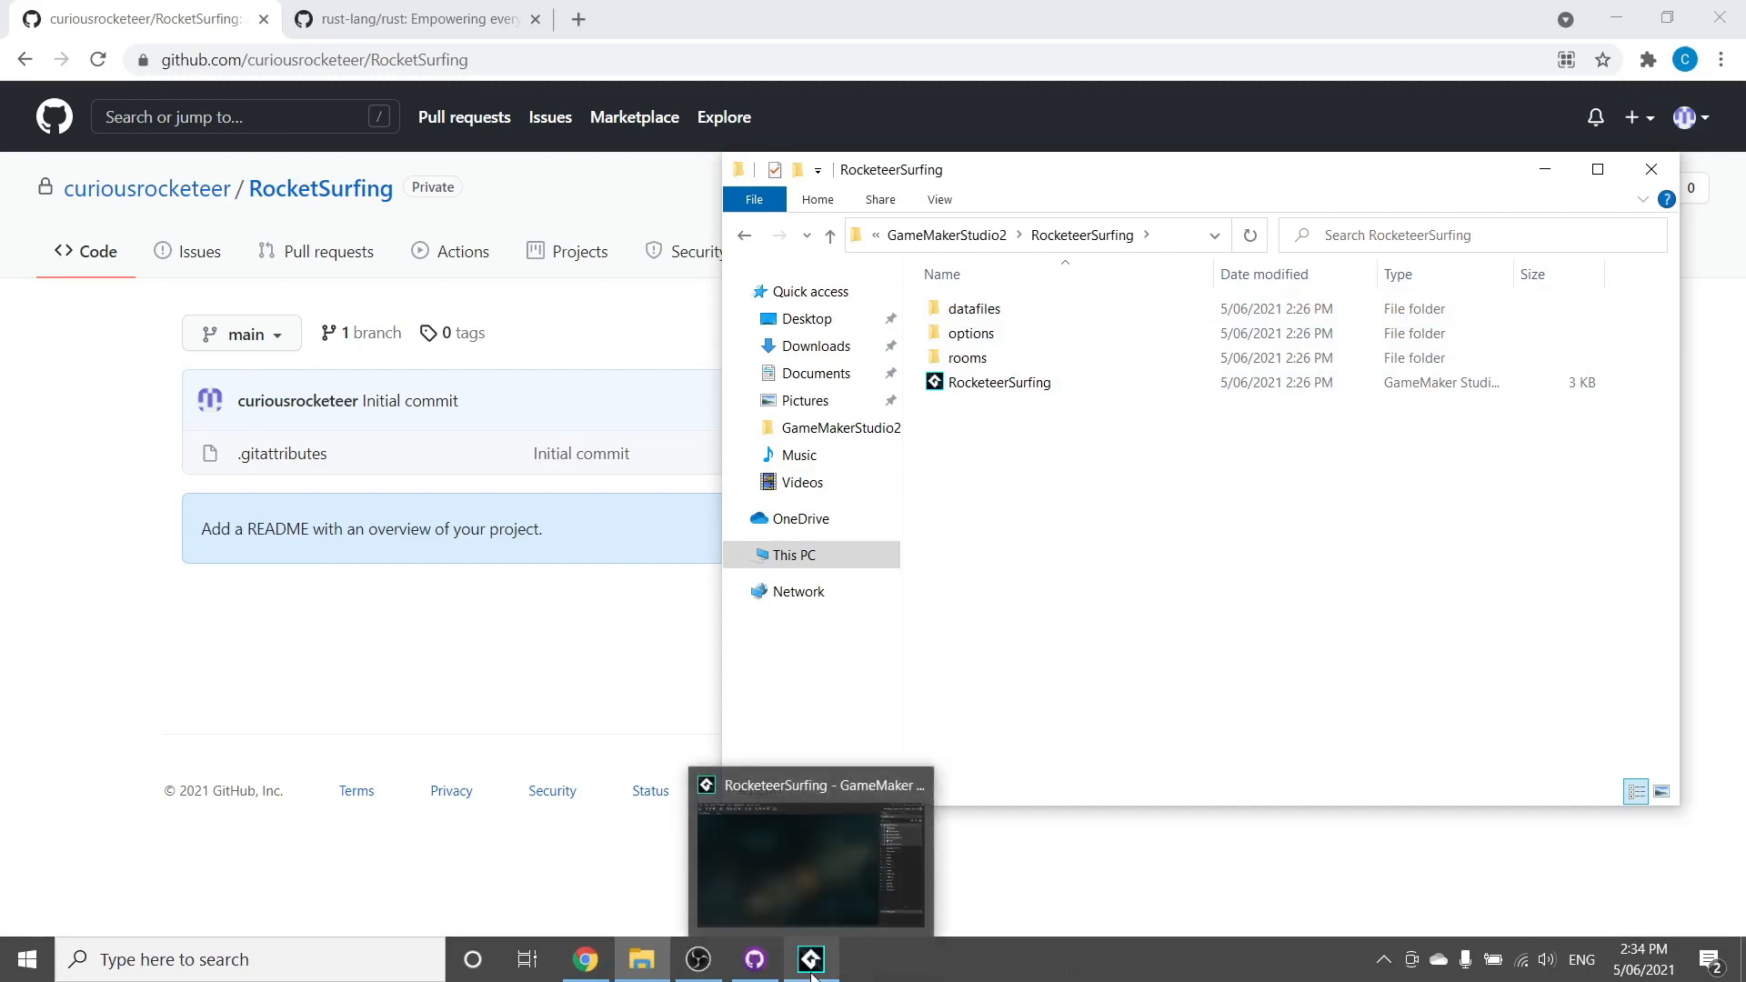
{"action": "left_click", "coordinate": [814, 976]}
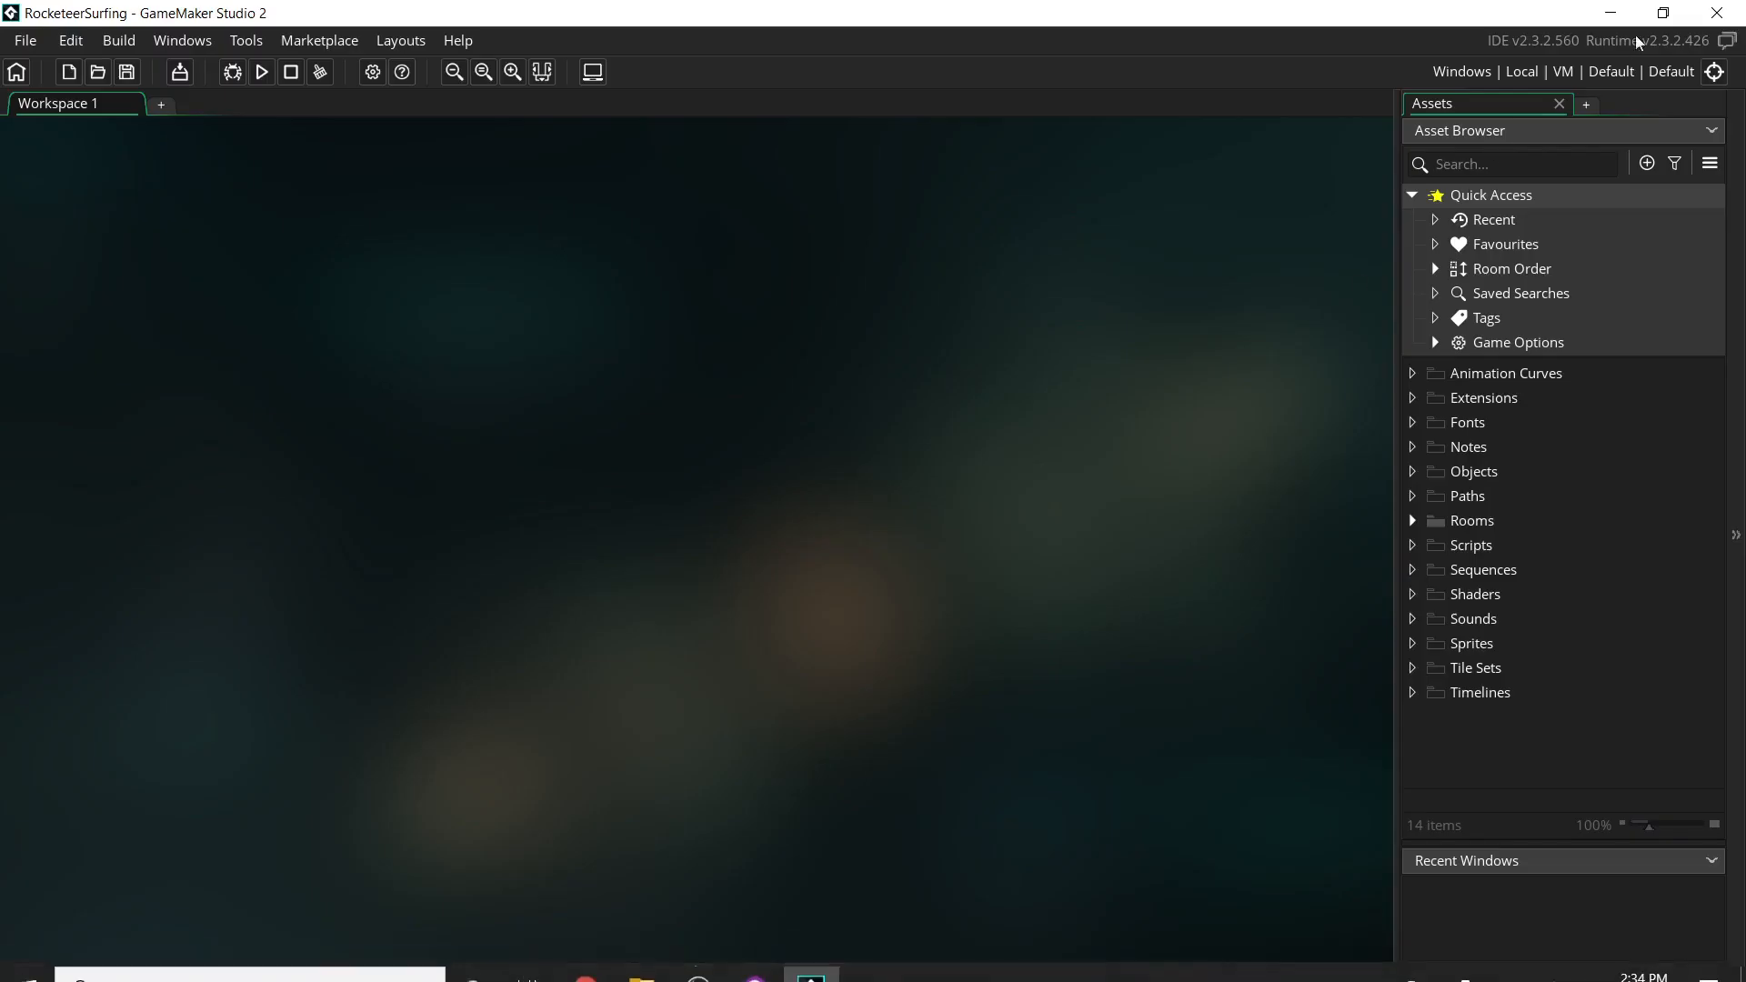
{"action": "left_click", "coordinate": [1716, 11]}
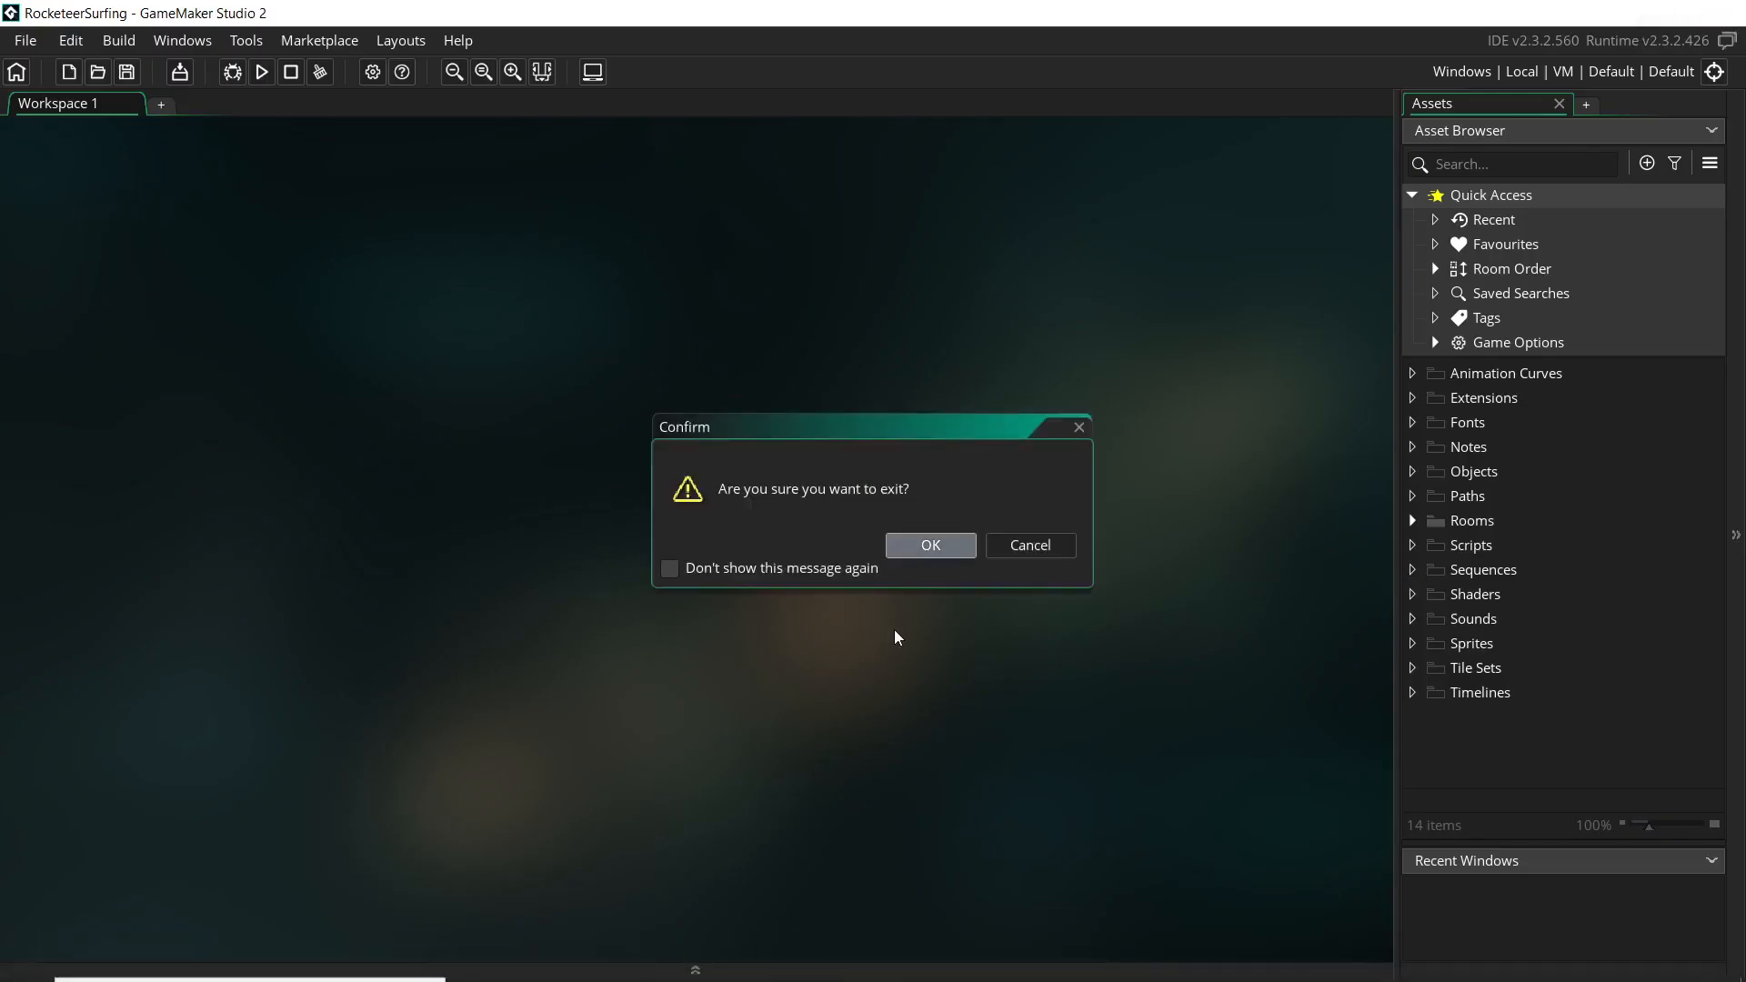
{"action": "key", "text": "Return"}
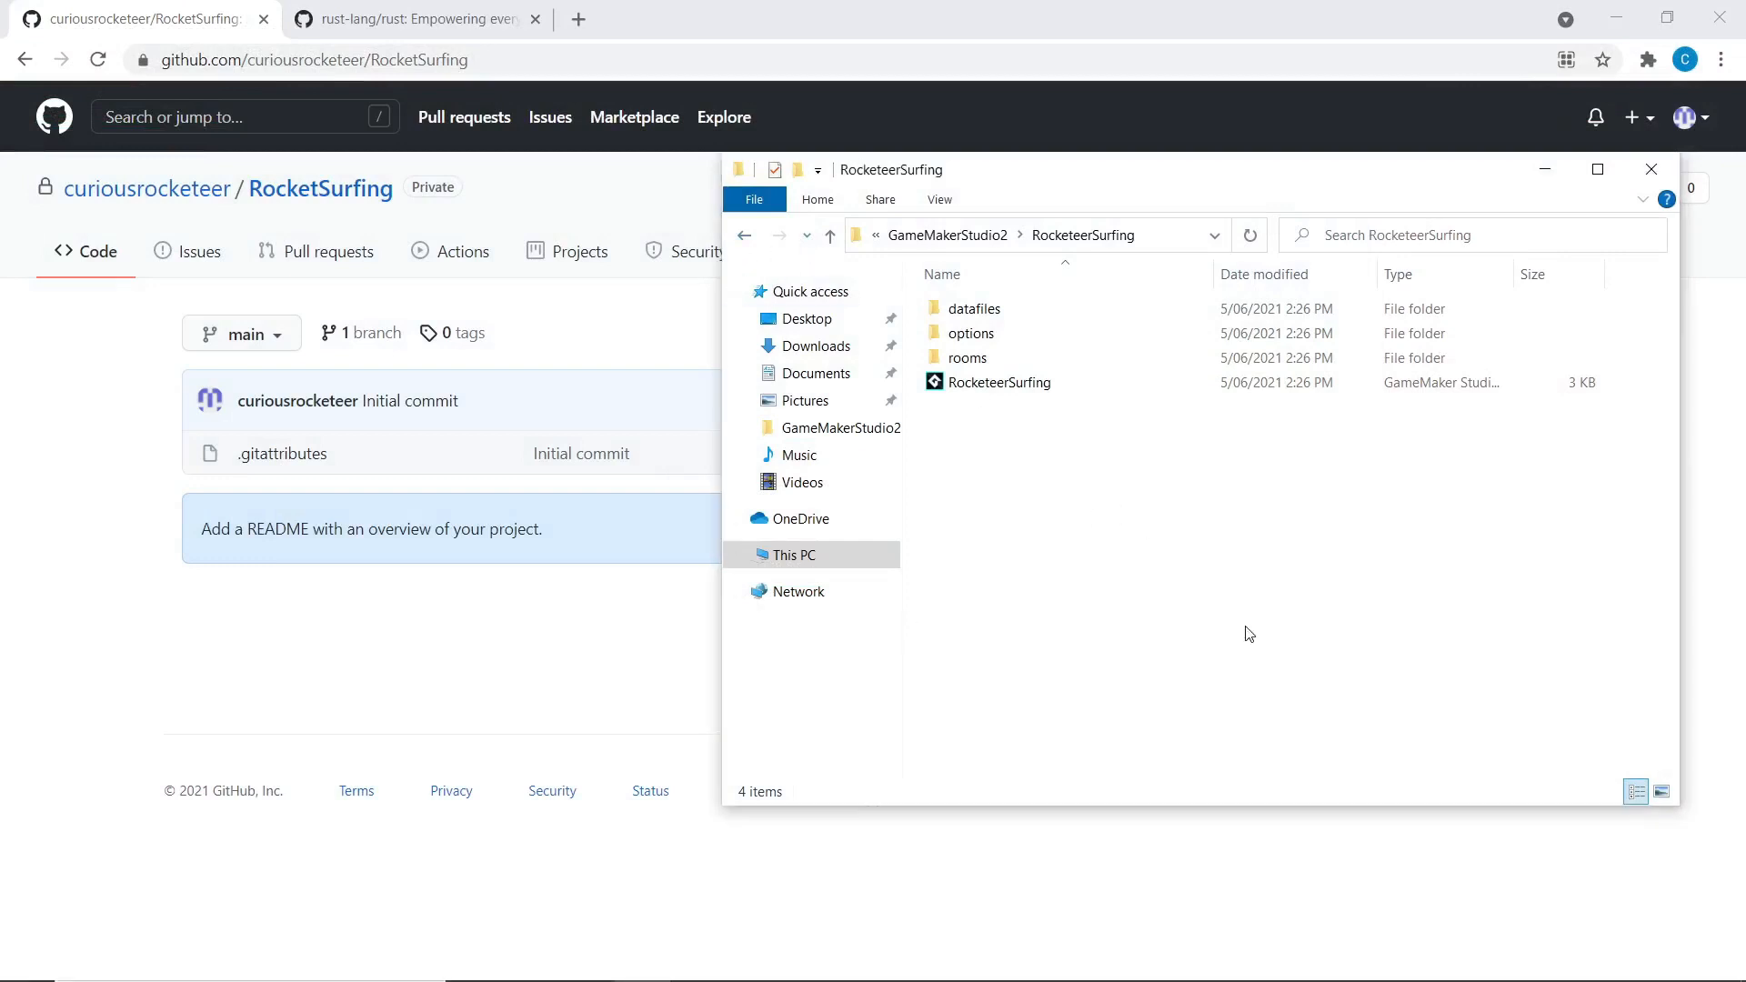
Paste the four RocketeerSurfing project items into the GameMakerStudio2\RocketSurfing repository folder
{"action": "left_click_drag", "start_coordinate": [1246, 625], "coordinate": [951, 304]}
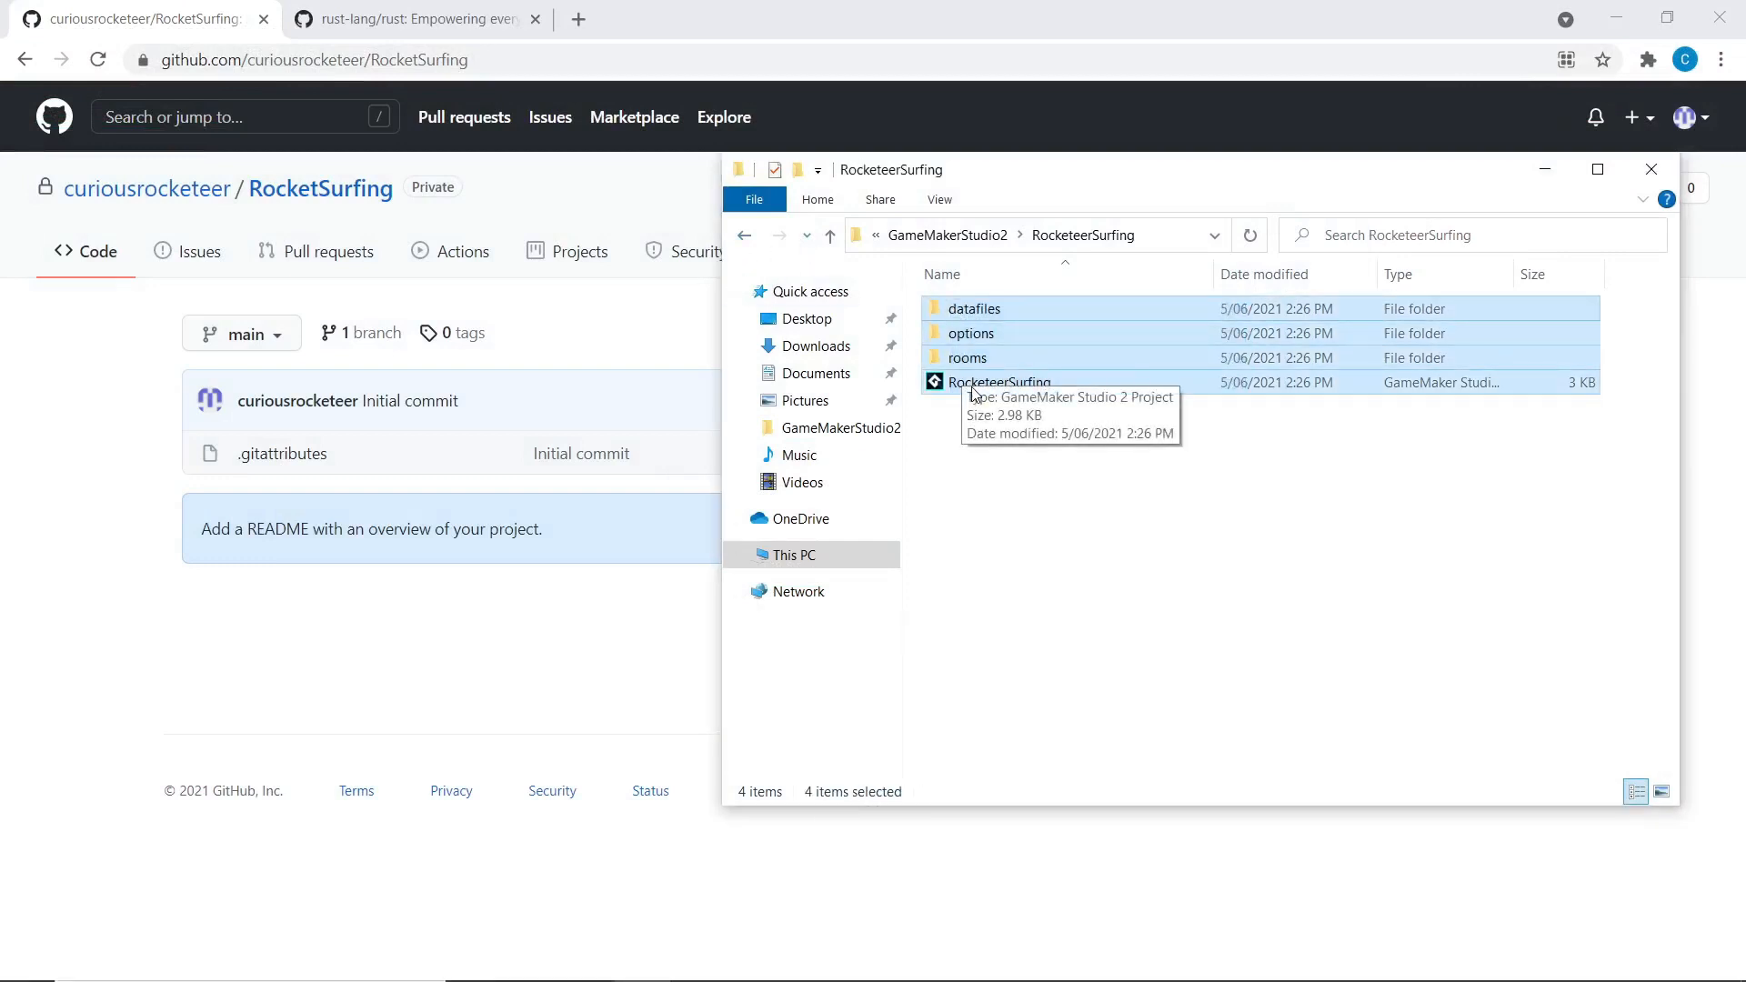
{"action": "left_click", "coordinate": [946, 235]}
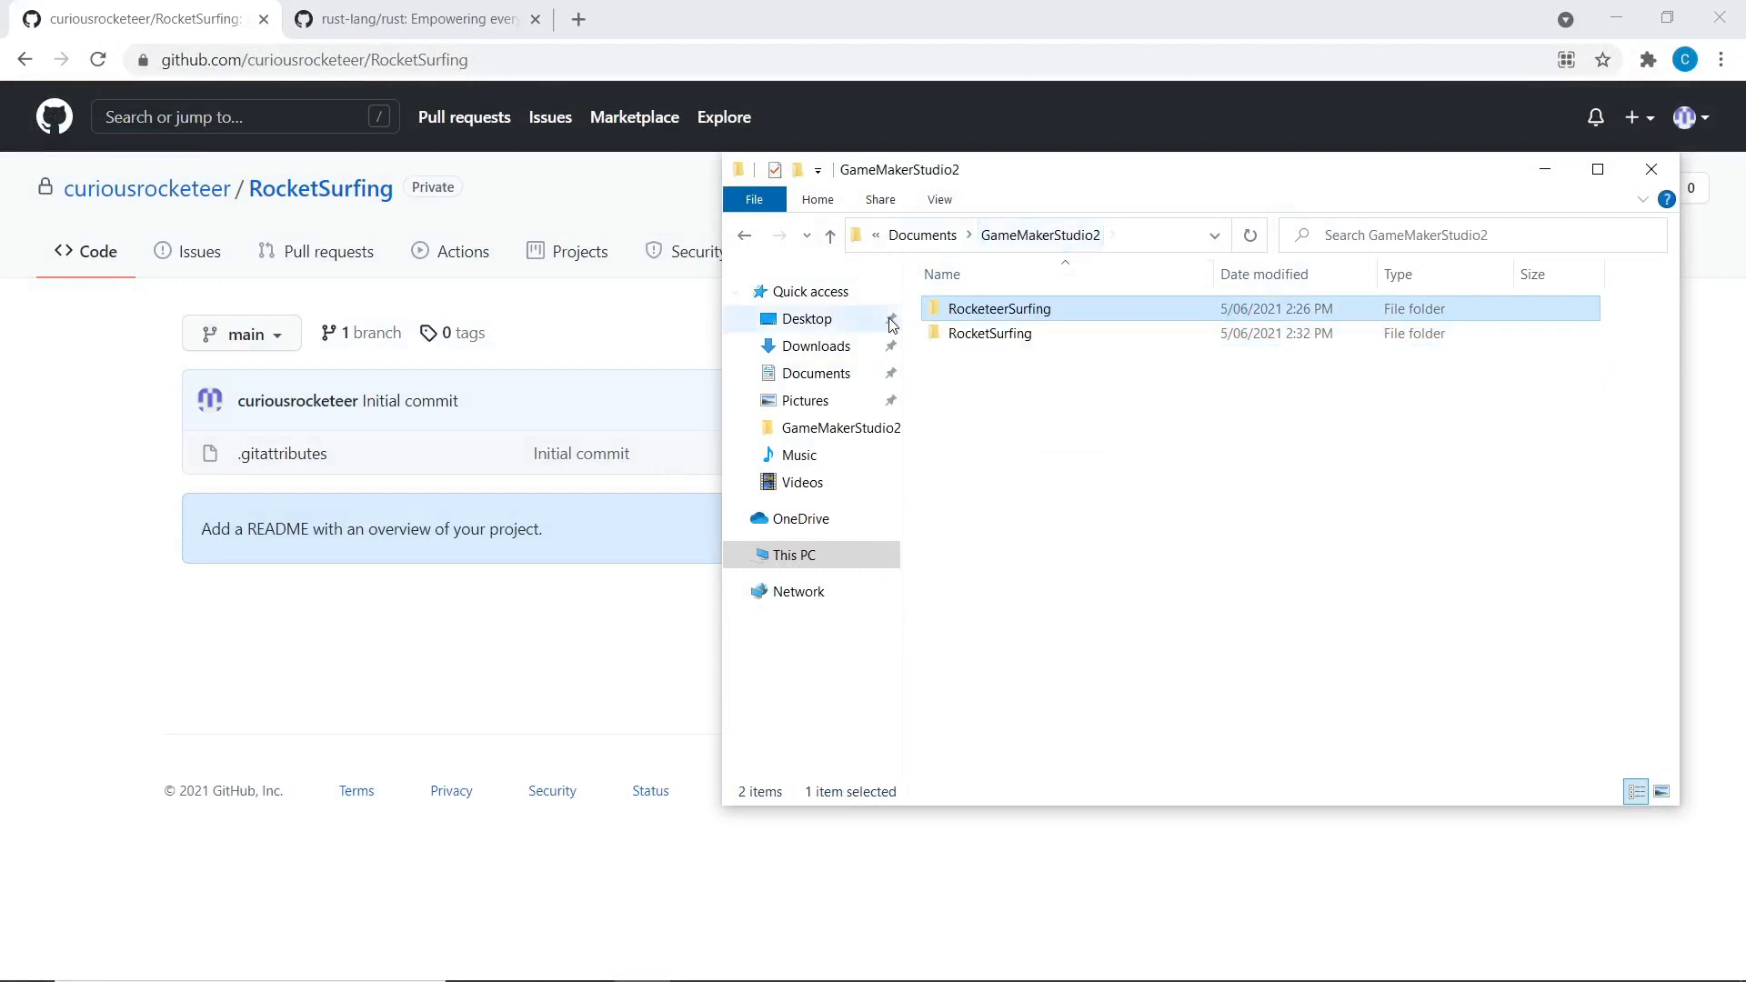
{"action": "left_click", "coordinate": [994, 336]}
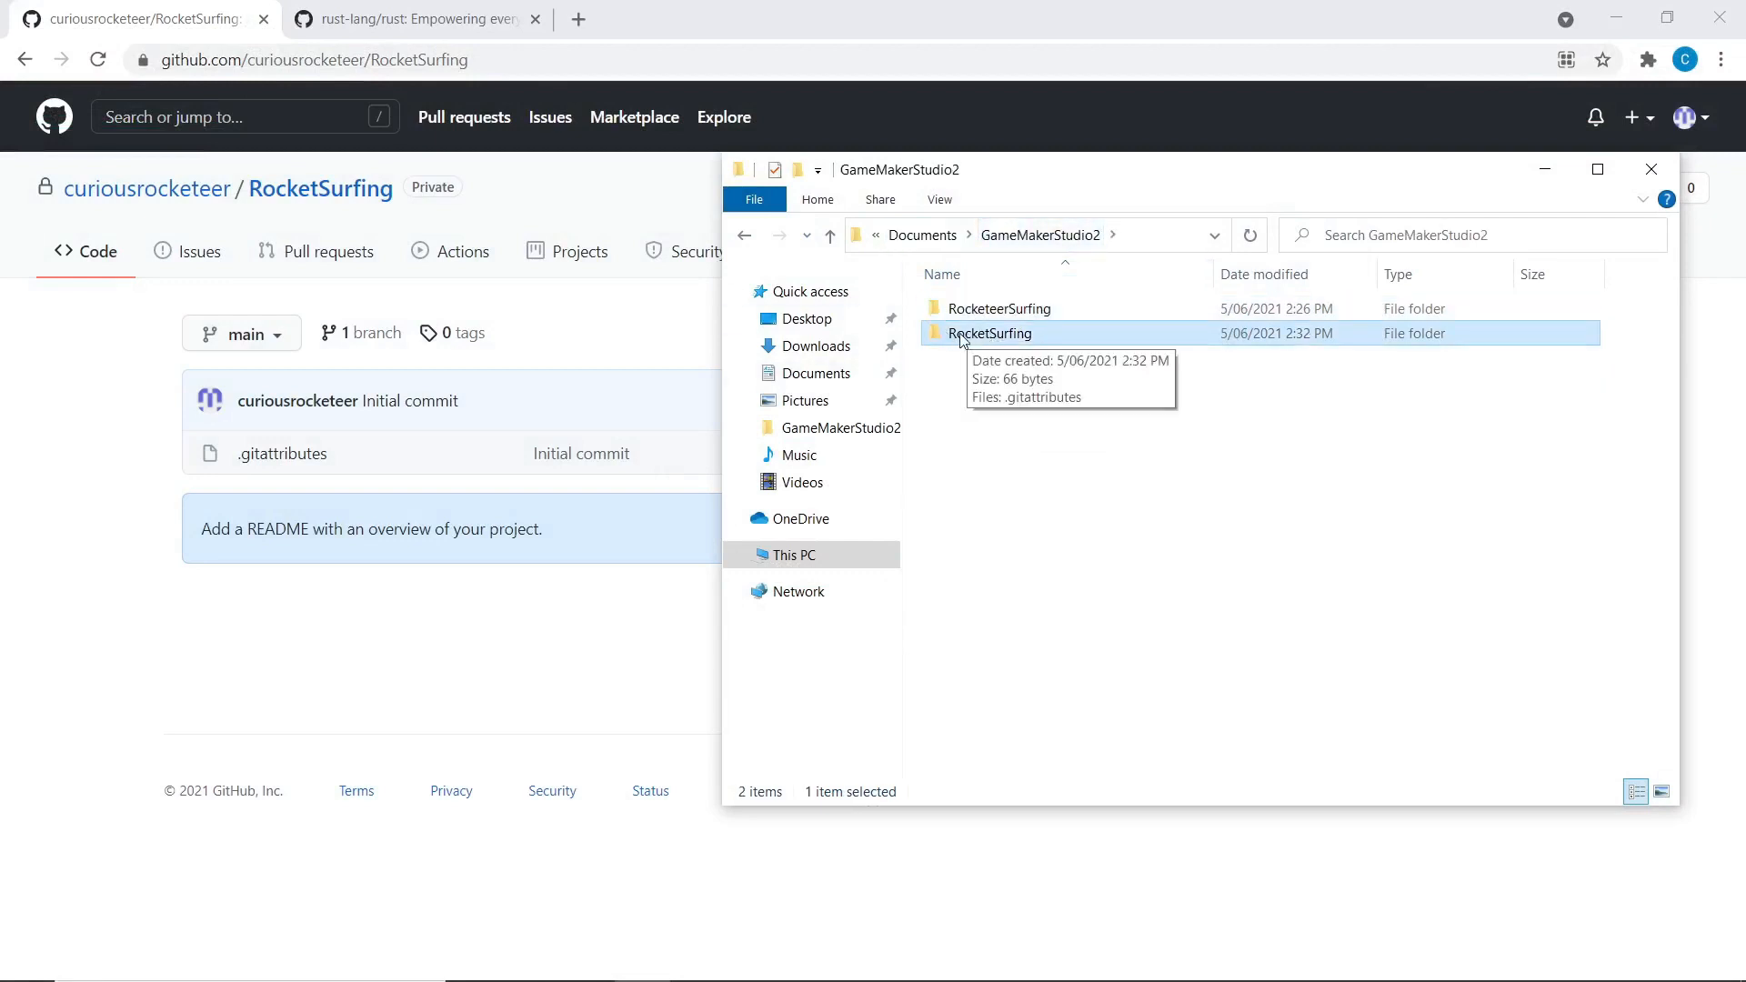
{"action": "double_click", "coordinate": [952, 336]}
{"action": "key", "text": "ctrl+v"}
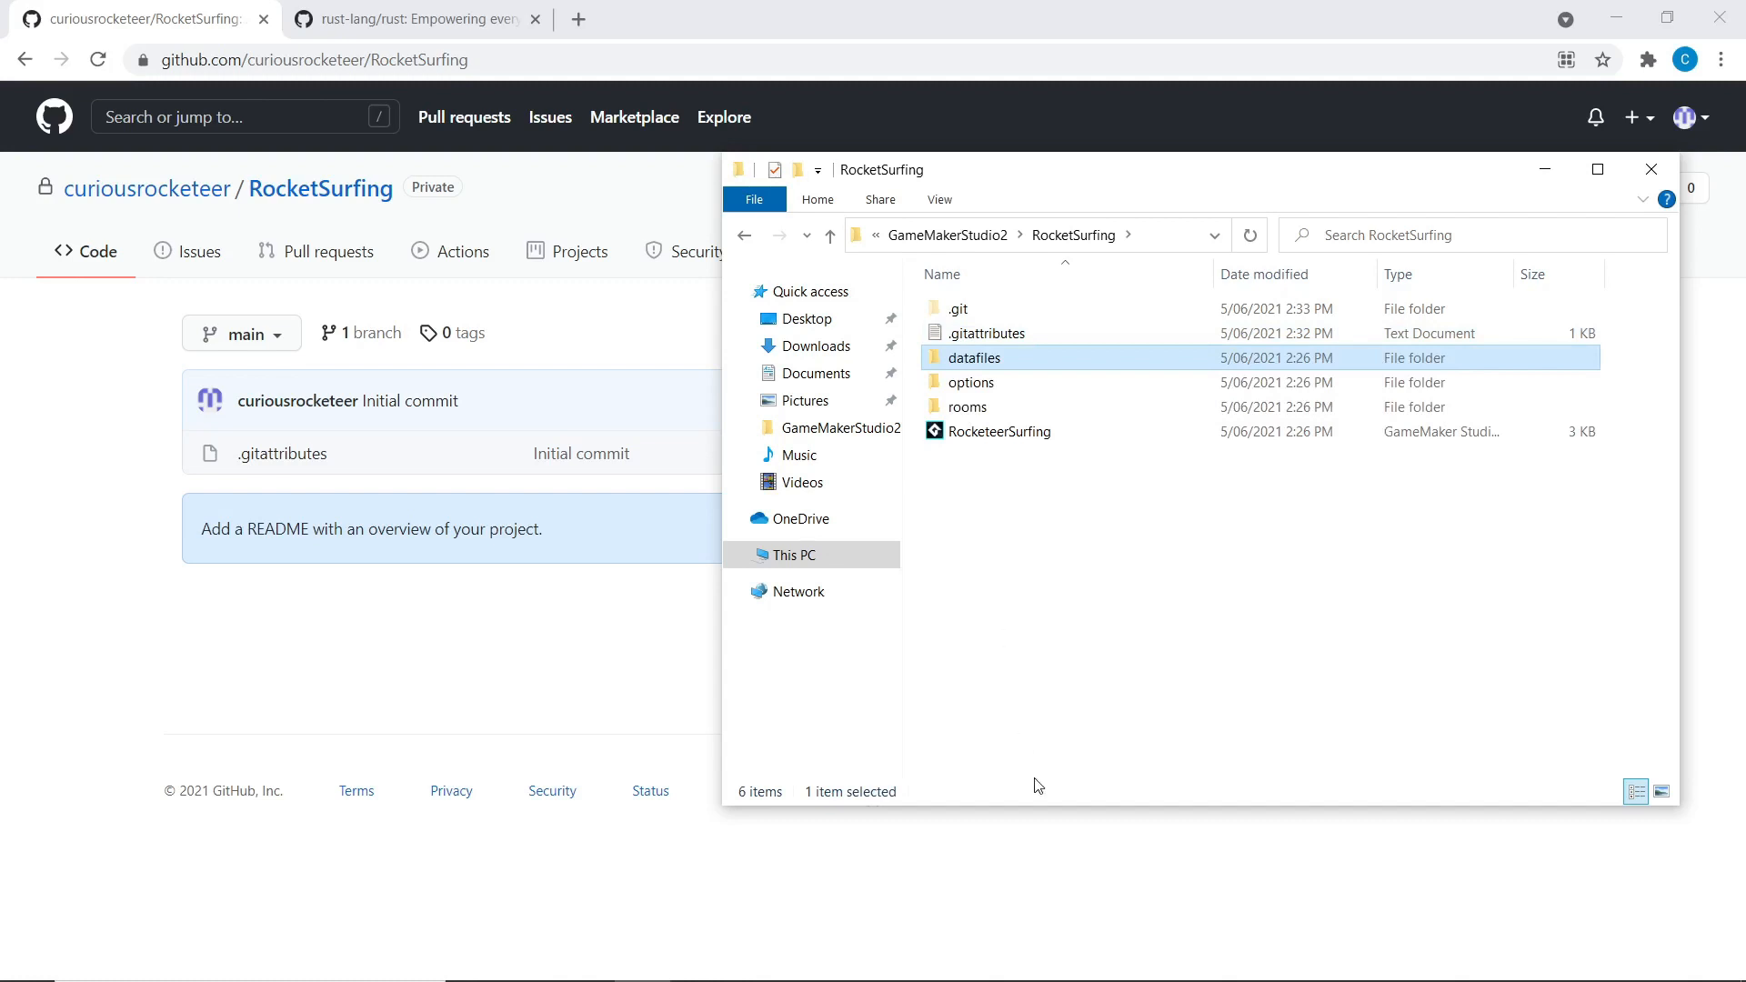
{"action": "mouse_move", "coordinate": [639, 961]}
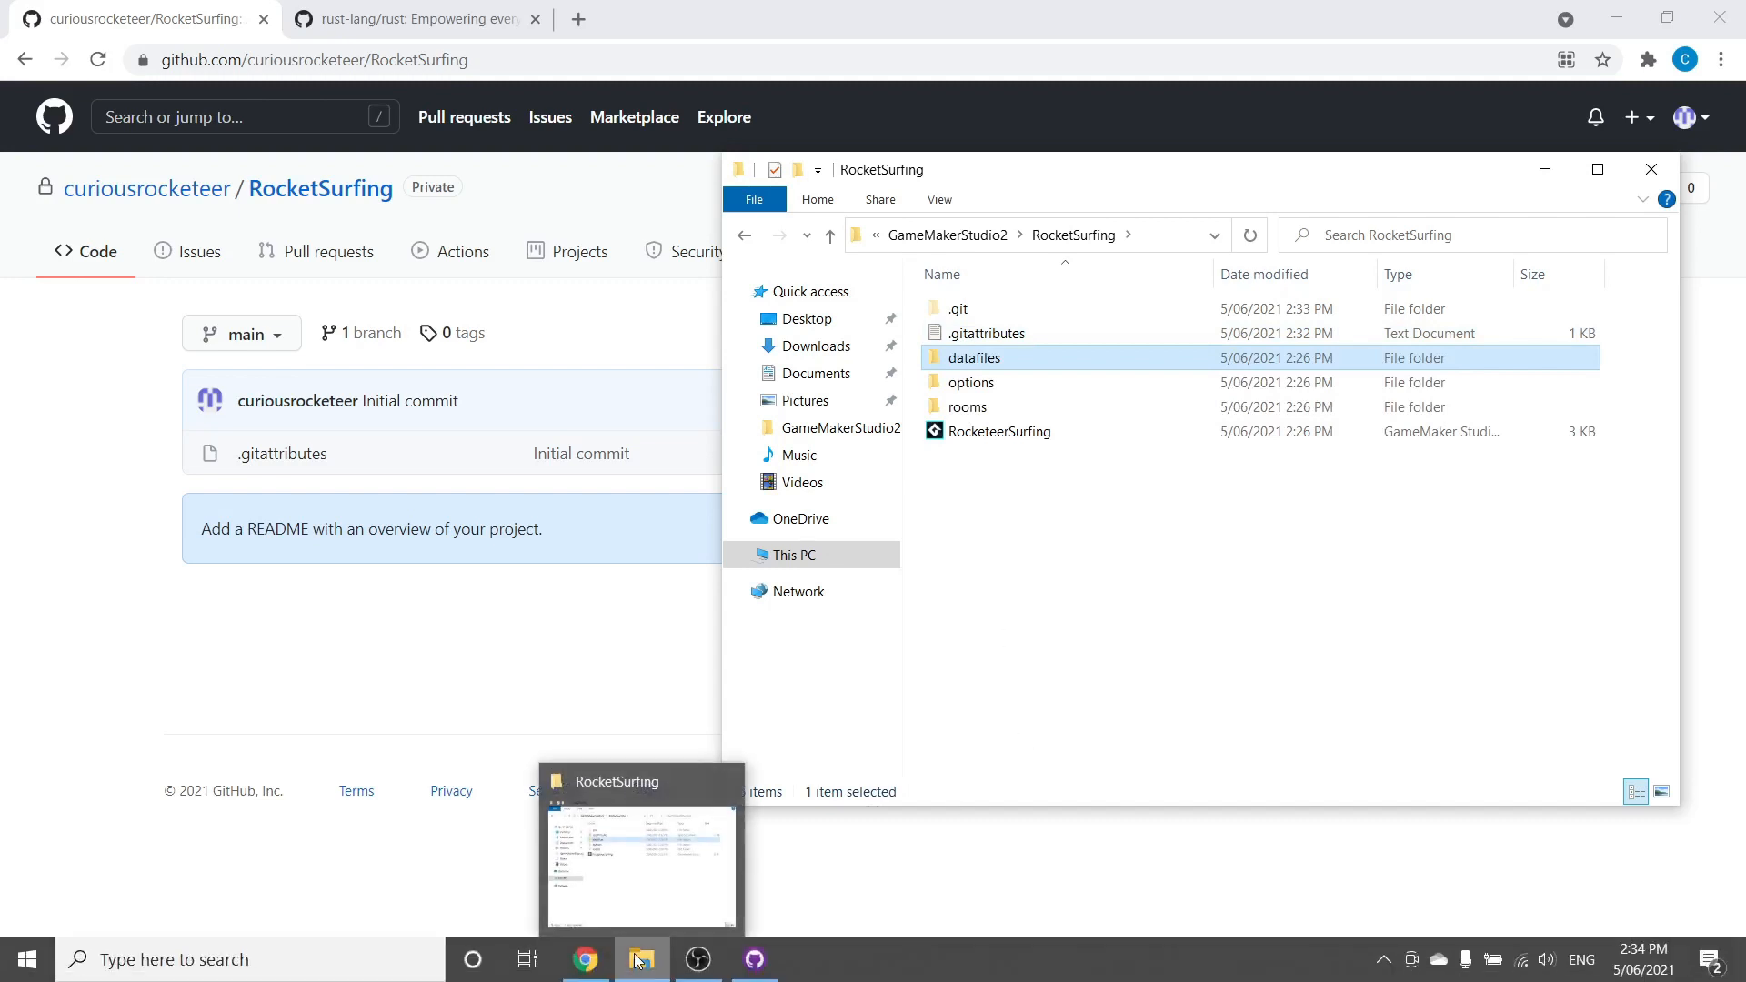
{"action": "left_click", "coordinate": [1095, 519]}
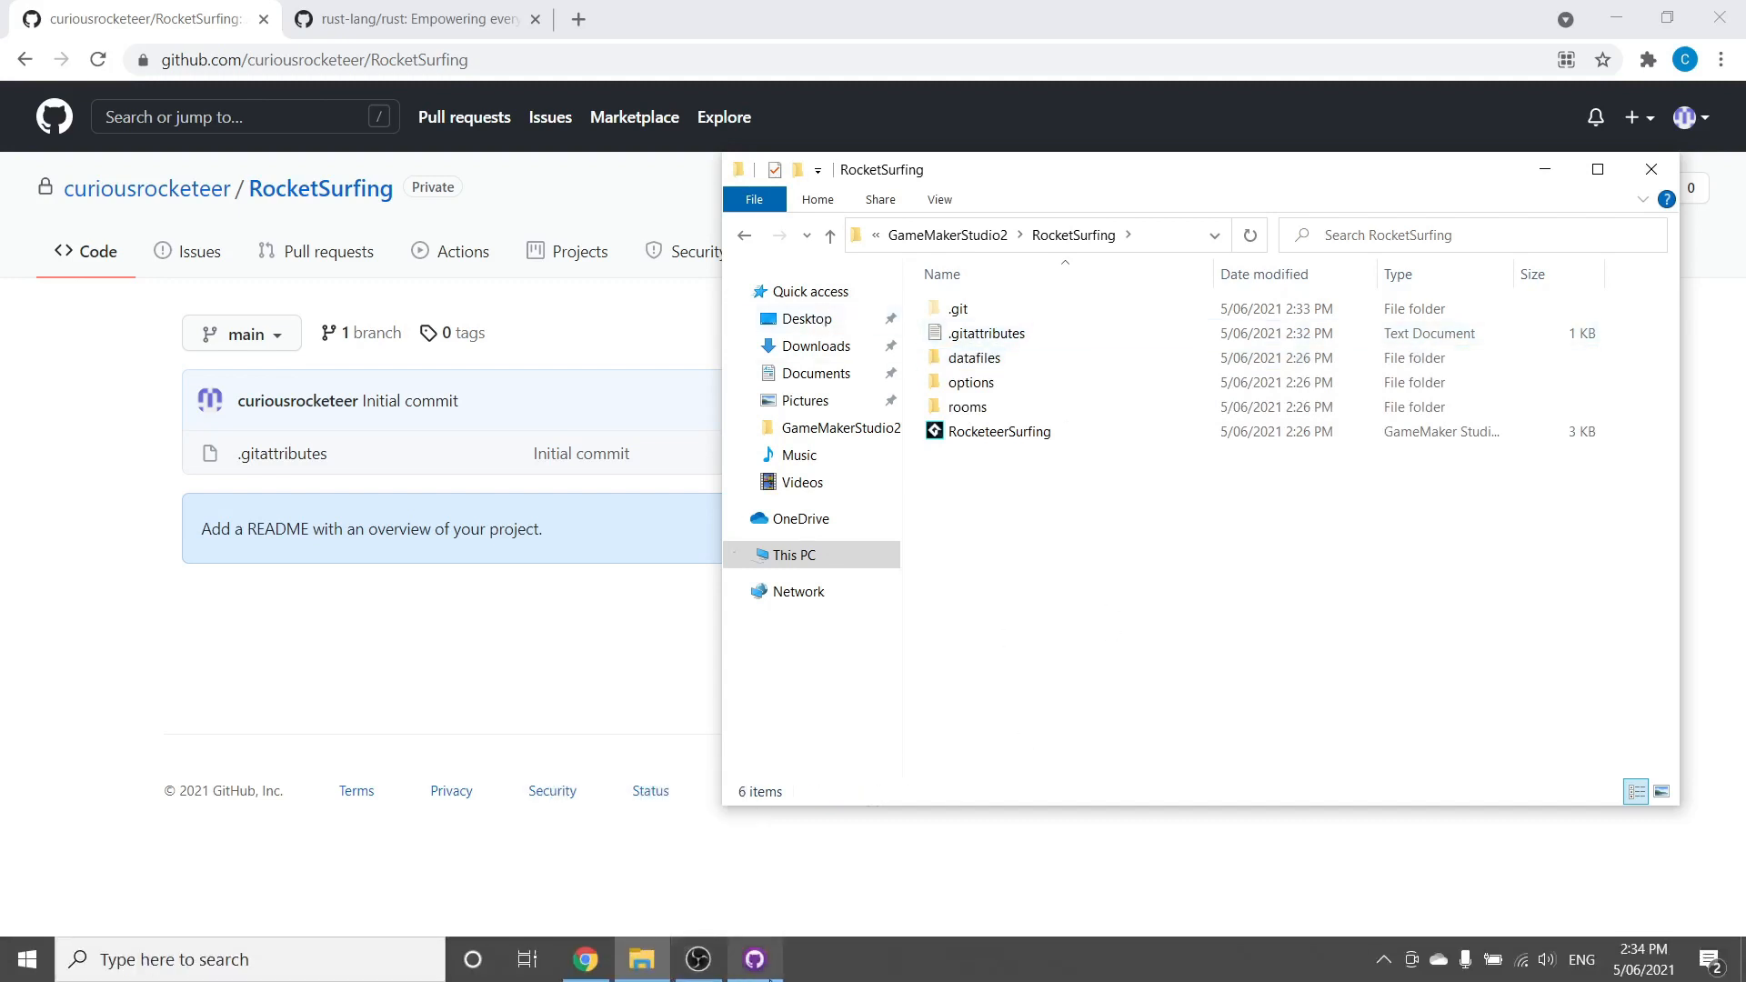
{"action": "left_click", "coordinate": [755, 959]}
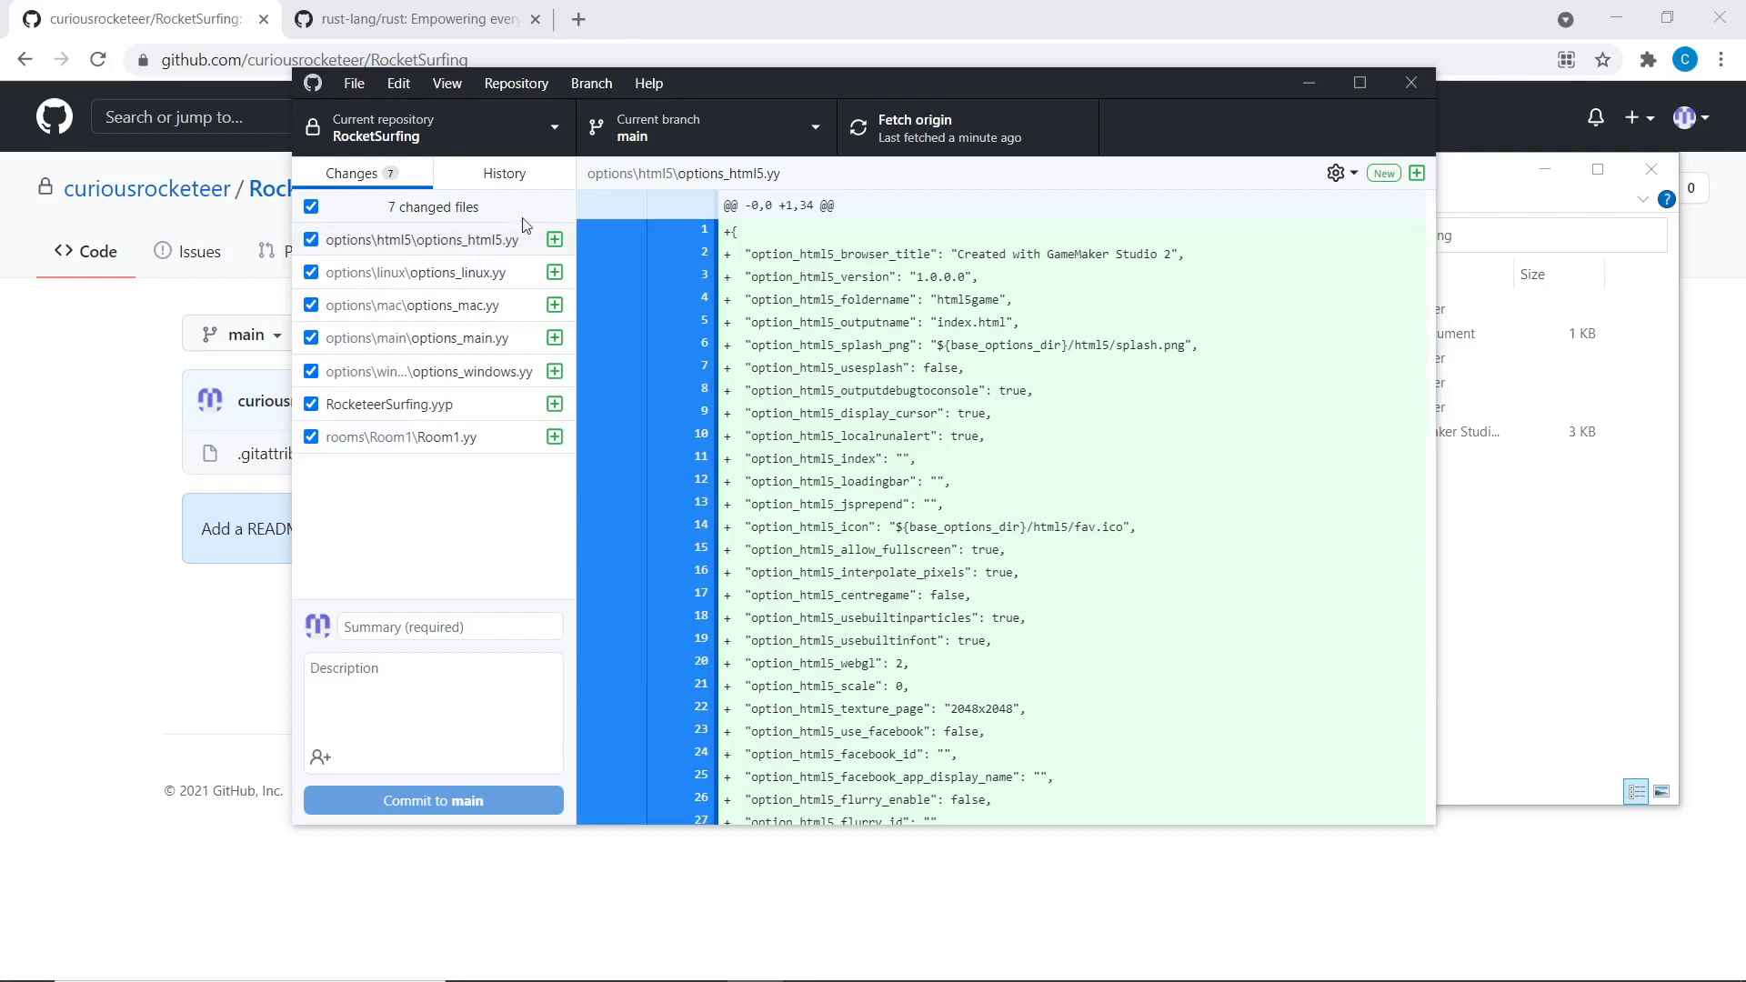
Step through the diffs of the seven new files, from options_html5.yy to Room1.yy
{"action": "left_click", "coordinate": [479, 250]}
{"action": "left_click", "coordinate": [472, 276]}
{"action": "left_click", "coordinate": [462, 308]}
{"action": "left_click", "coordinate": [457, 341]}
{"action": "left_click", "coordinate": [452, 370]}
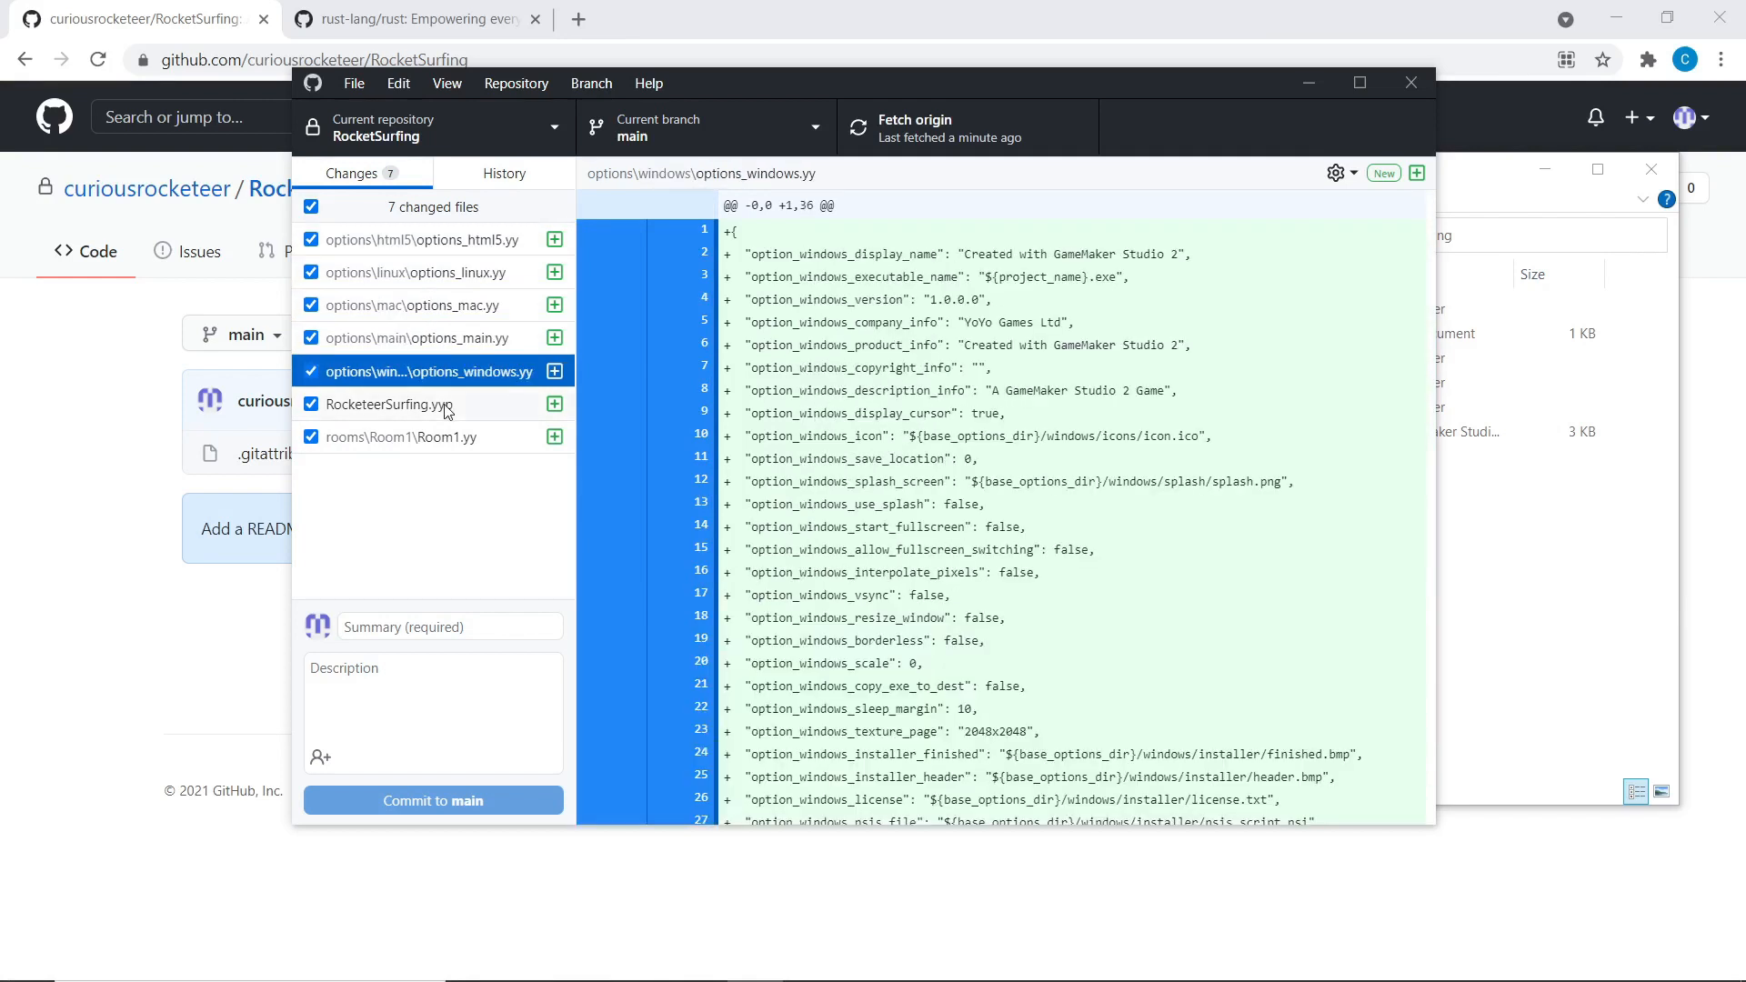
{"action": "left_click", "coordinate": [442, 404]}
{"action": "left_click", "coordinate": [437, 433]}
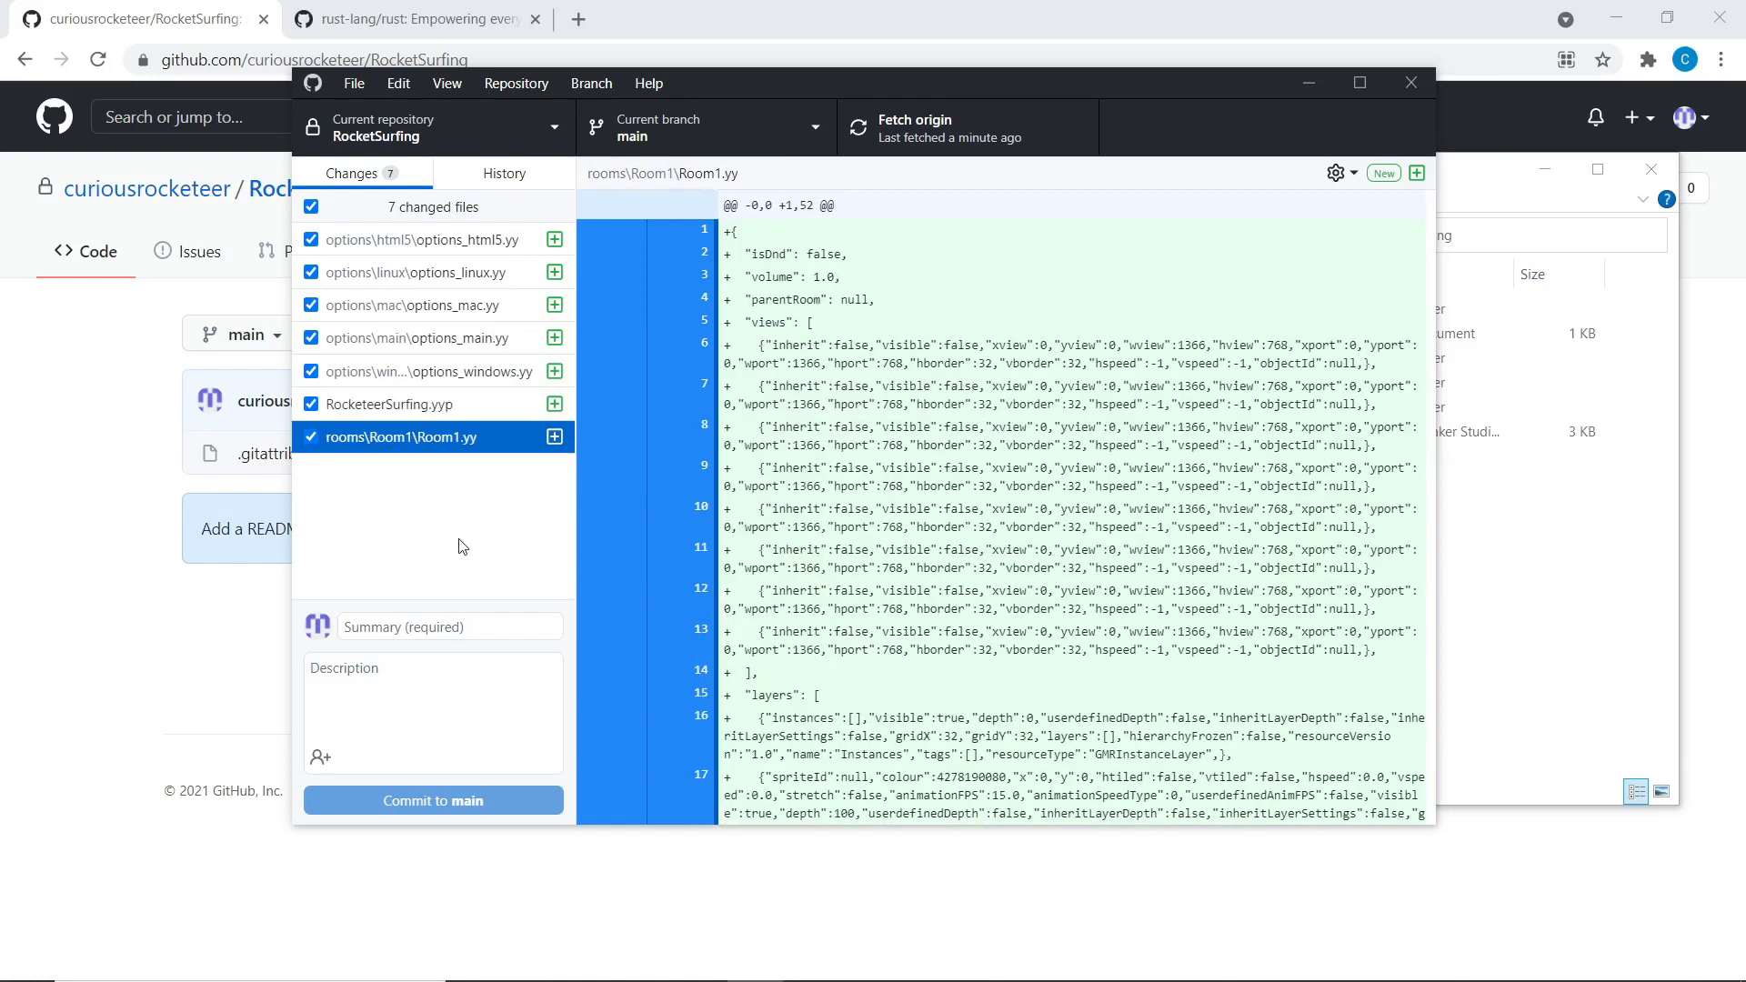
Revisit the options, Room1.yy and RocketeerSurfing.yyp diffs, scrolling through their contents
{"action": "left_click", "coordinate": [402, 245]}
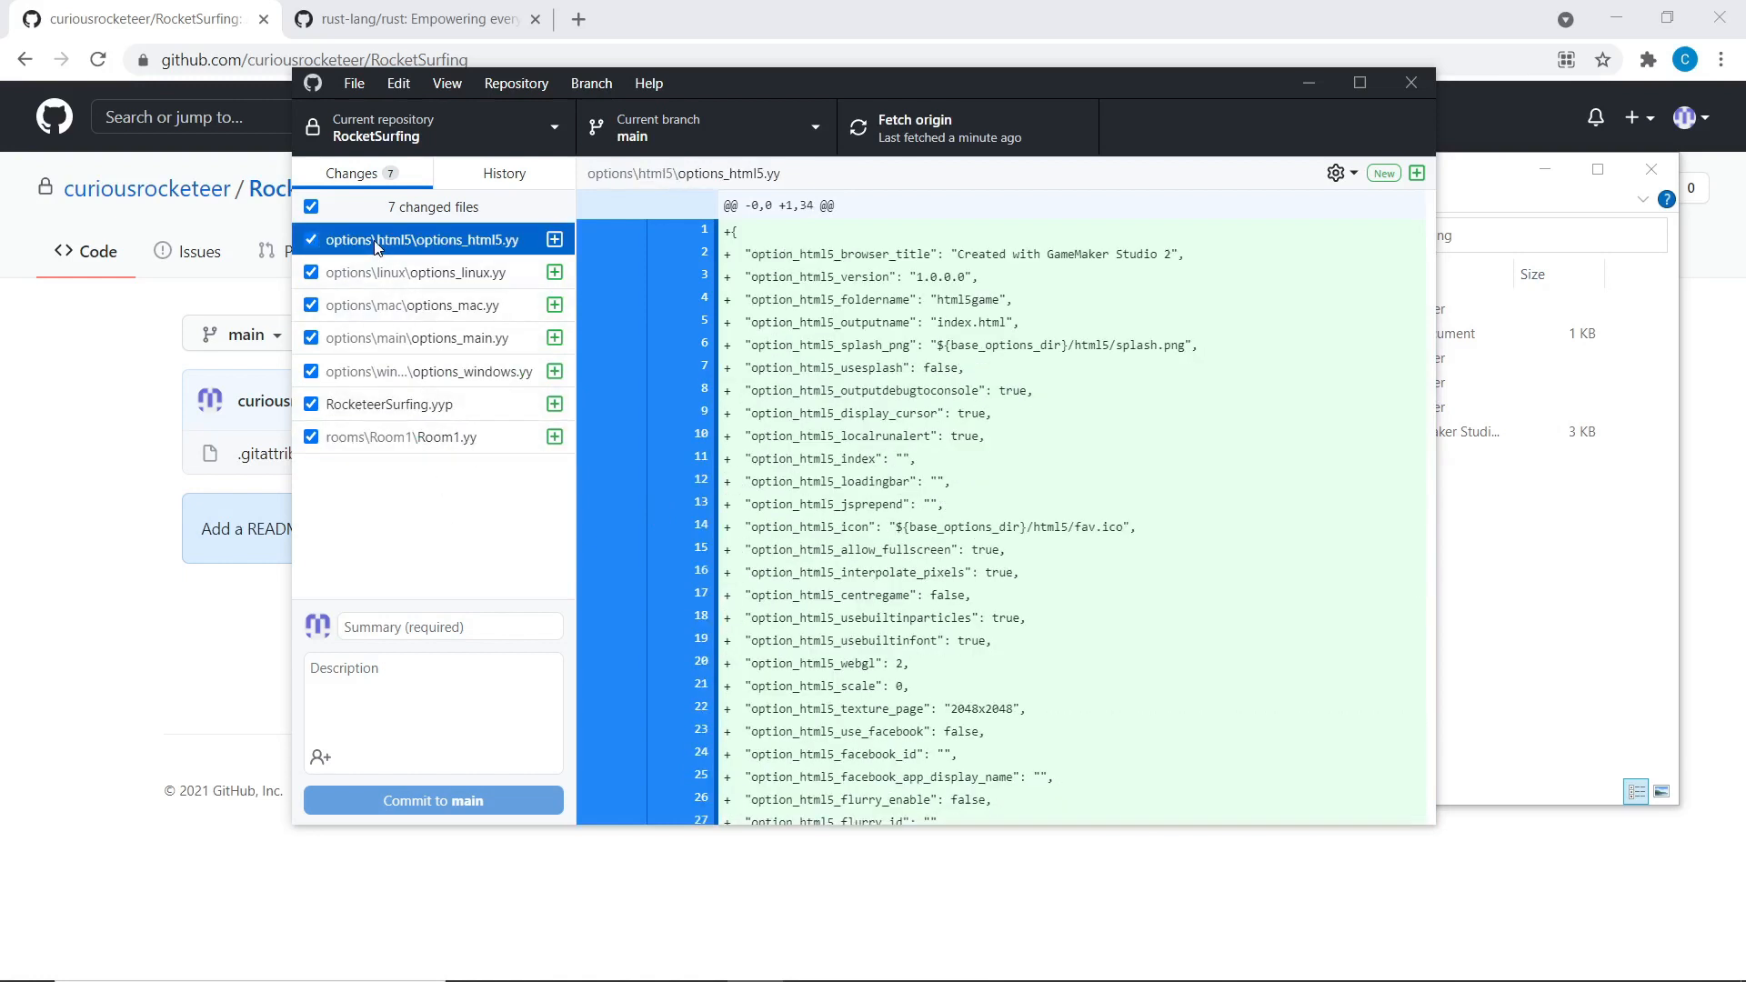
{"action": "left_click", "coordinate": [389, 341]}
{"action": "left_click", "coordinate": [386, 373]}
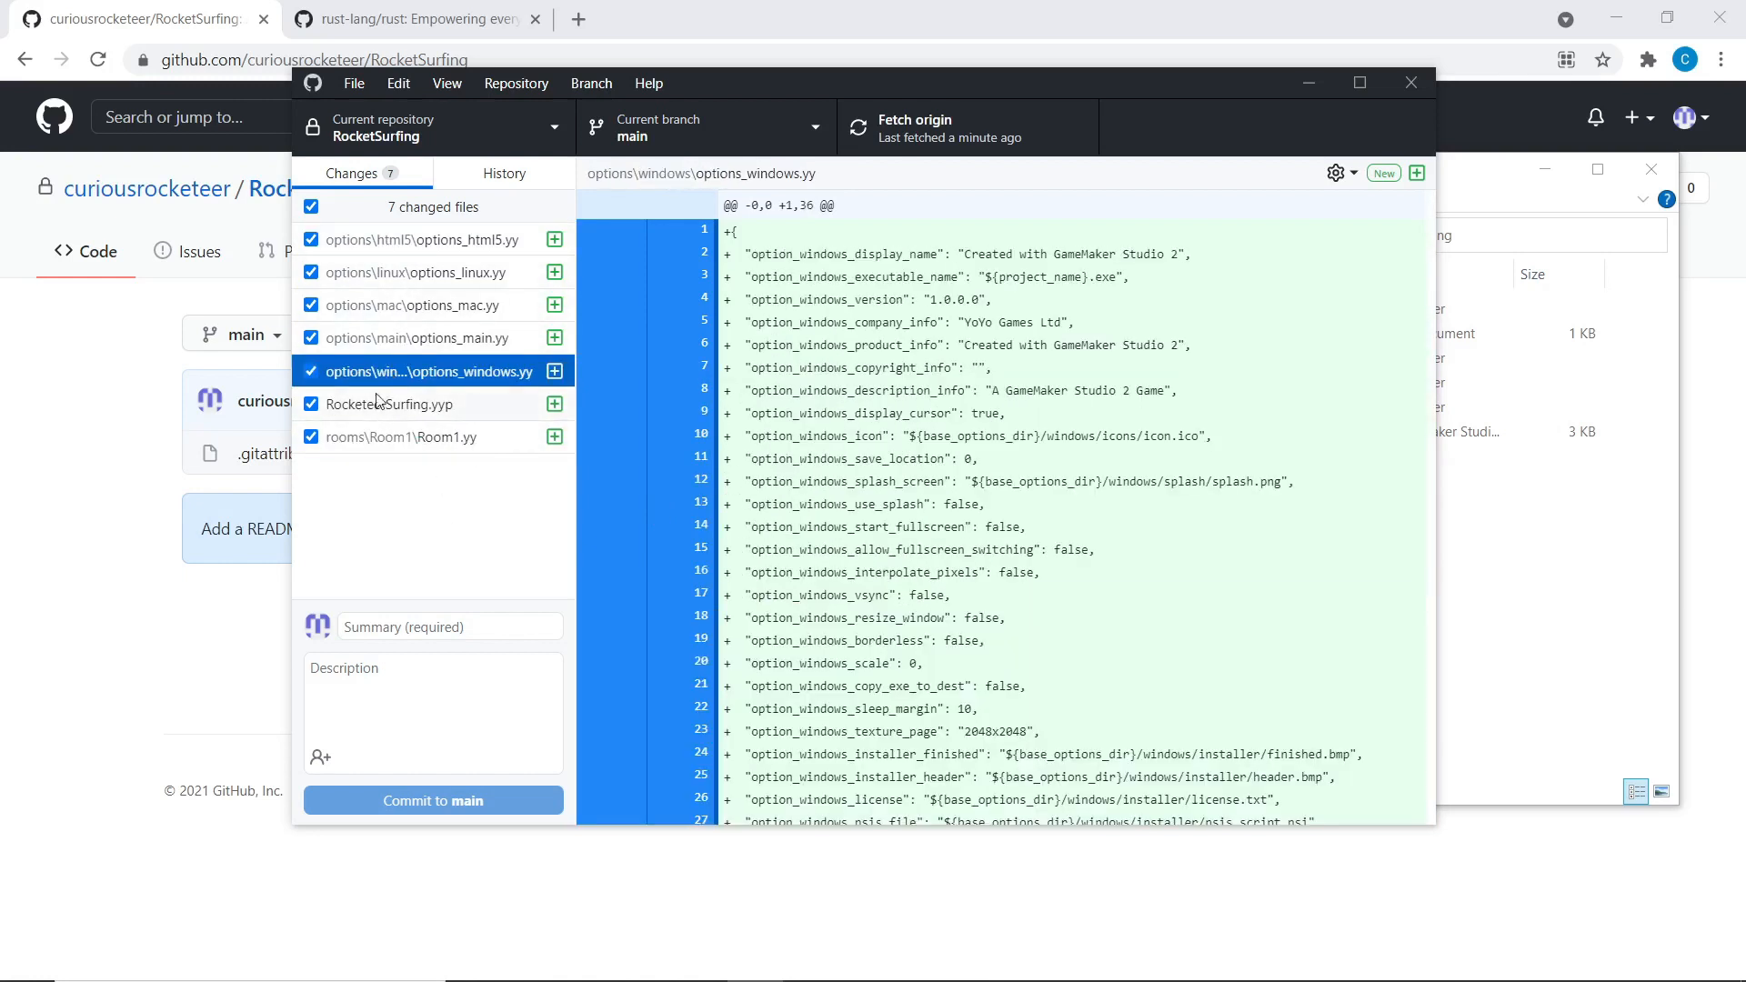
{"action": "left_click", "coordinate": [397, 250]}
{"action": "left_click", "coordinate": [397, 305]}
{"action": "left_click", "coordinate": [387, 404]}
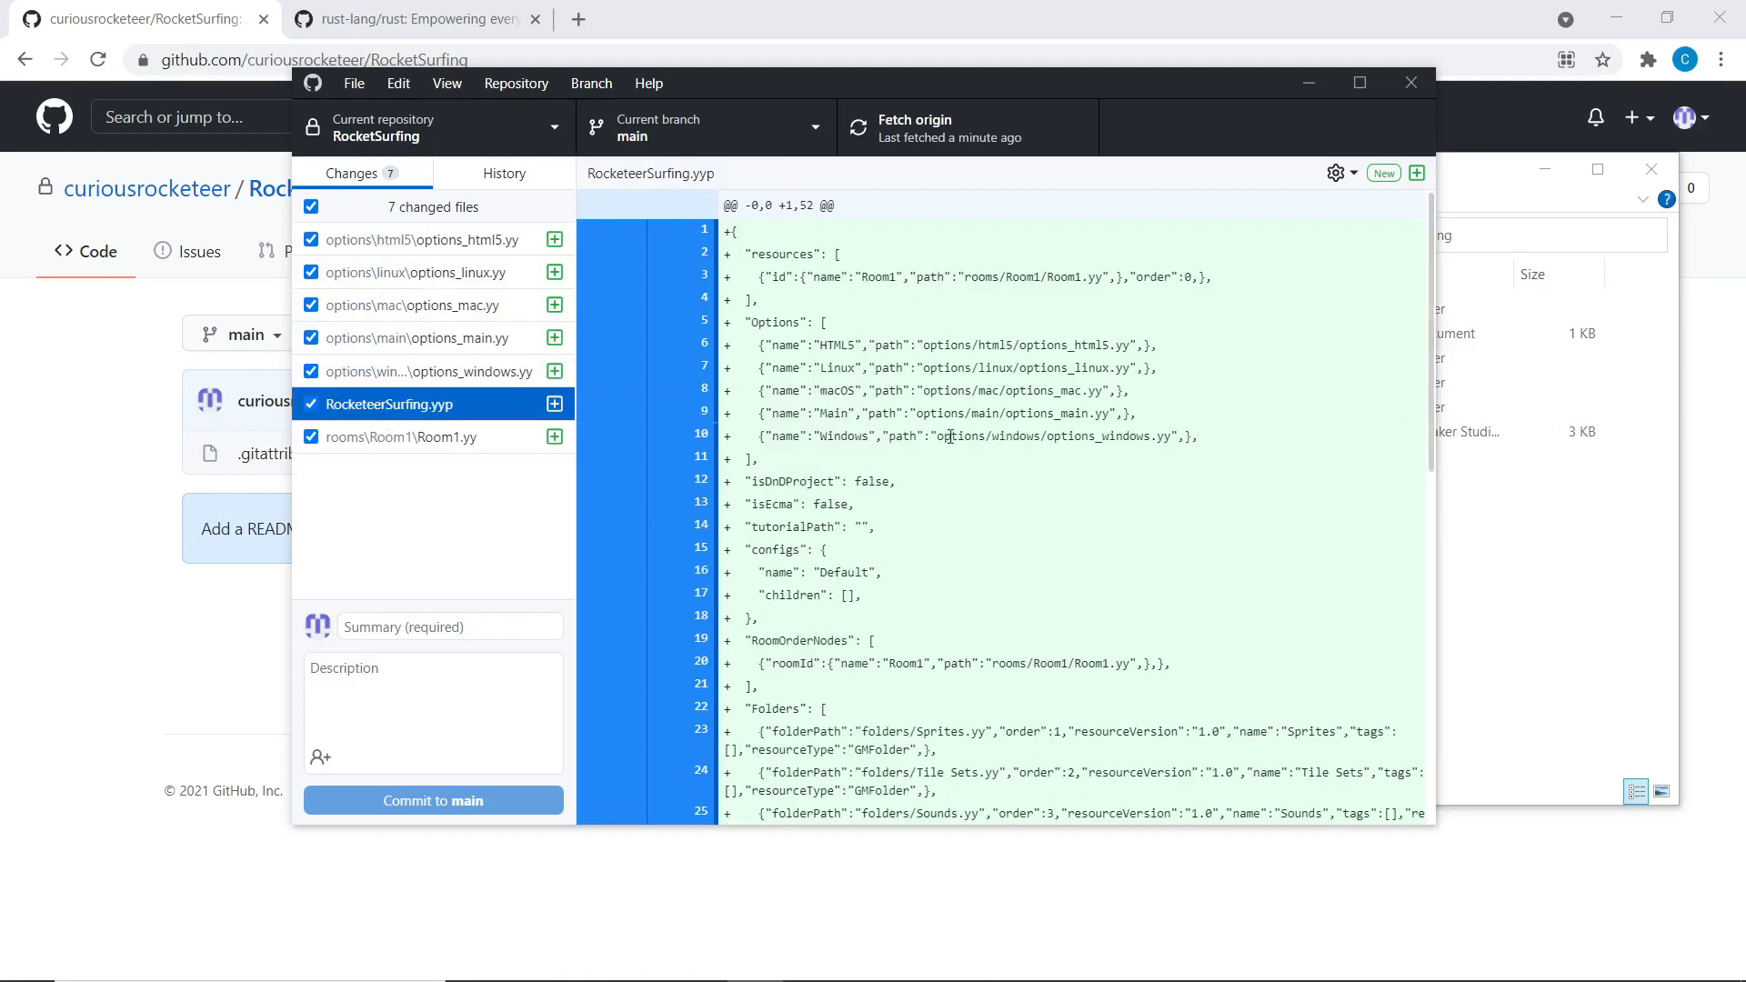
{"action": "scroll", "coordinate": [782, 466], "scroll_direction": "down", "scroll_amount": 3}
{"action": "scroll", "coordinate": [782, 467], "scroll_direction": "up", "scroll_amount": 3}
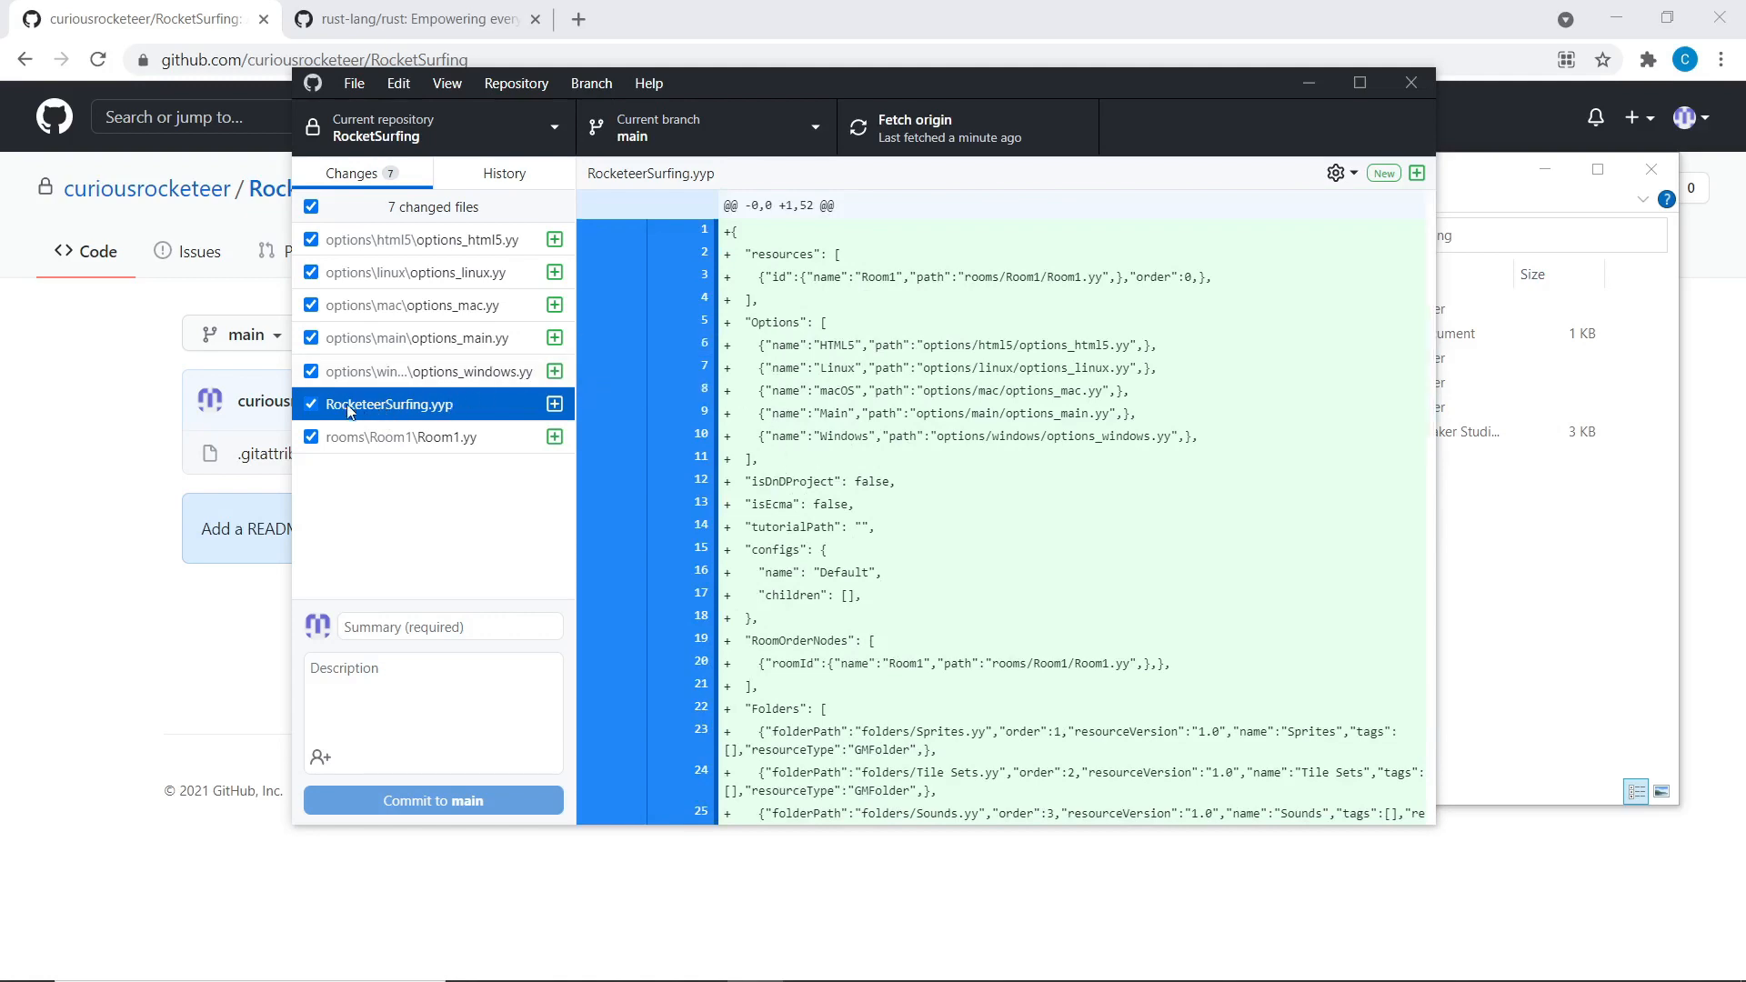
{"action": "left_click", "coordinate": [421, 435]}
{"action": "scroll", "coordinate": [1023, 587], "scroll_direction": "down", "scroll_amount": 5}
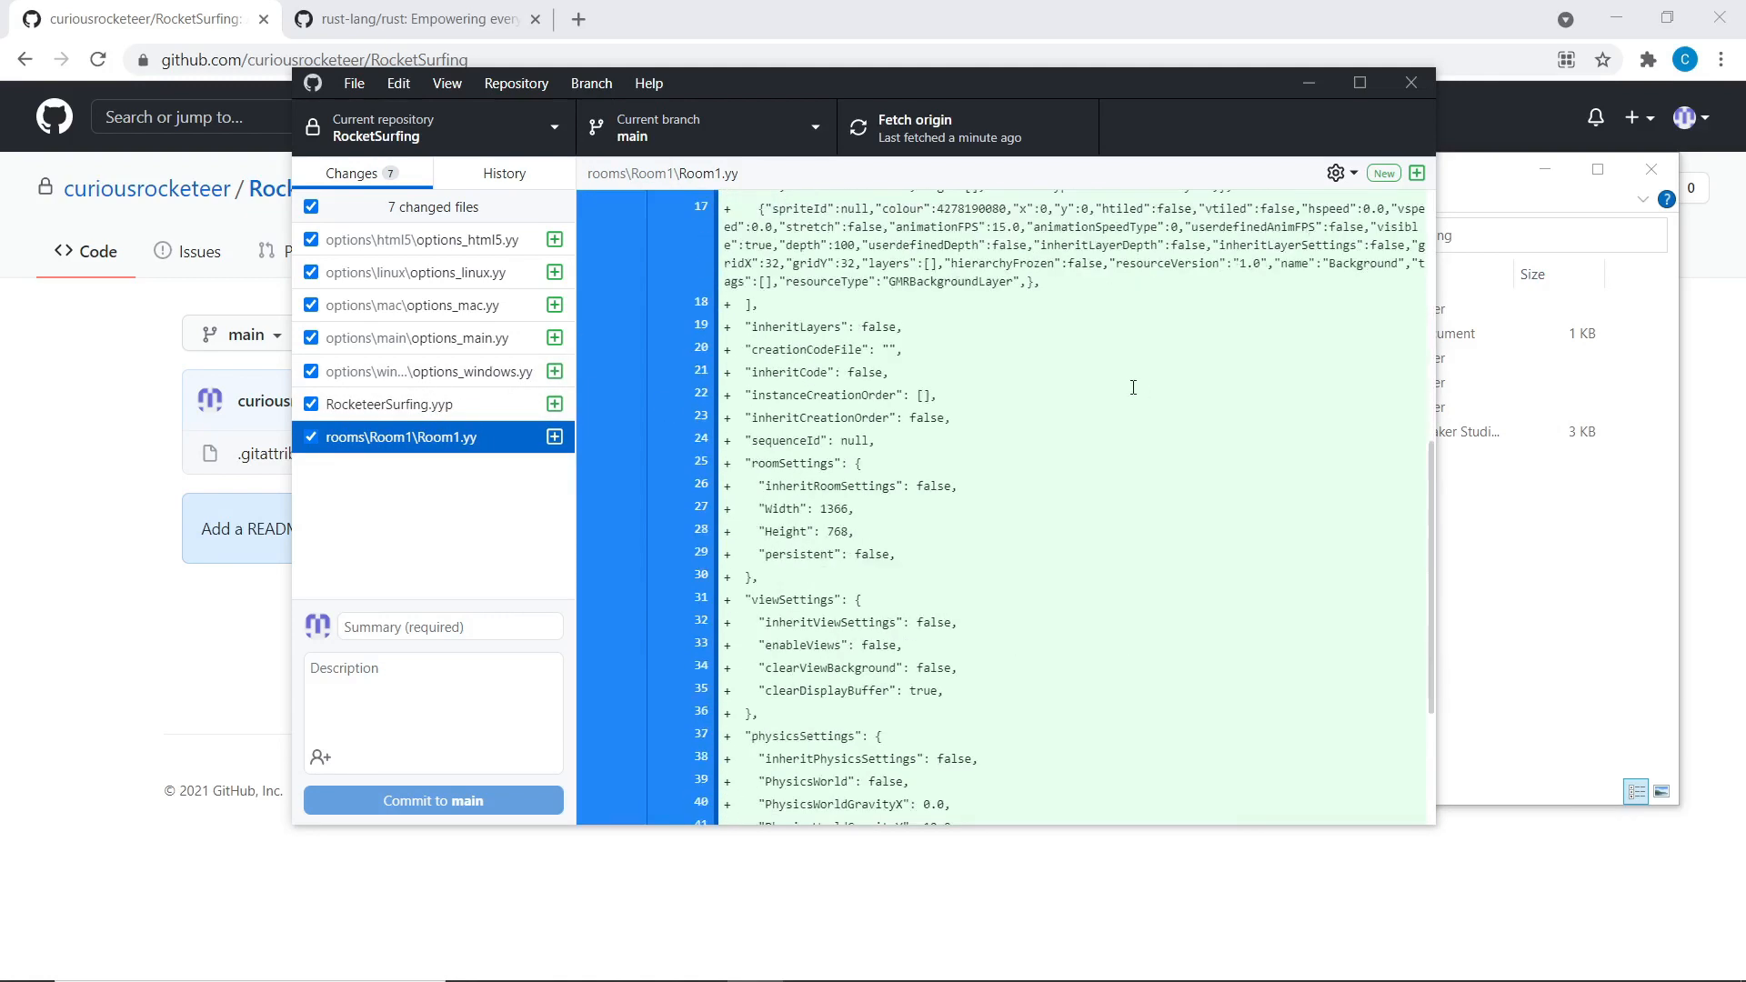
{"action": "scroll", "coordinate": [1023, 586], "scroll_direction": "up", "scroll_amount": 4}
{"action": "scroll", "coordinate": [1023, 587], "scroll_direction": "up", "scroll_amount": 2}
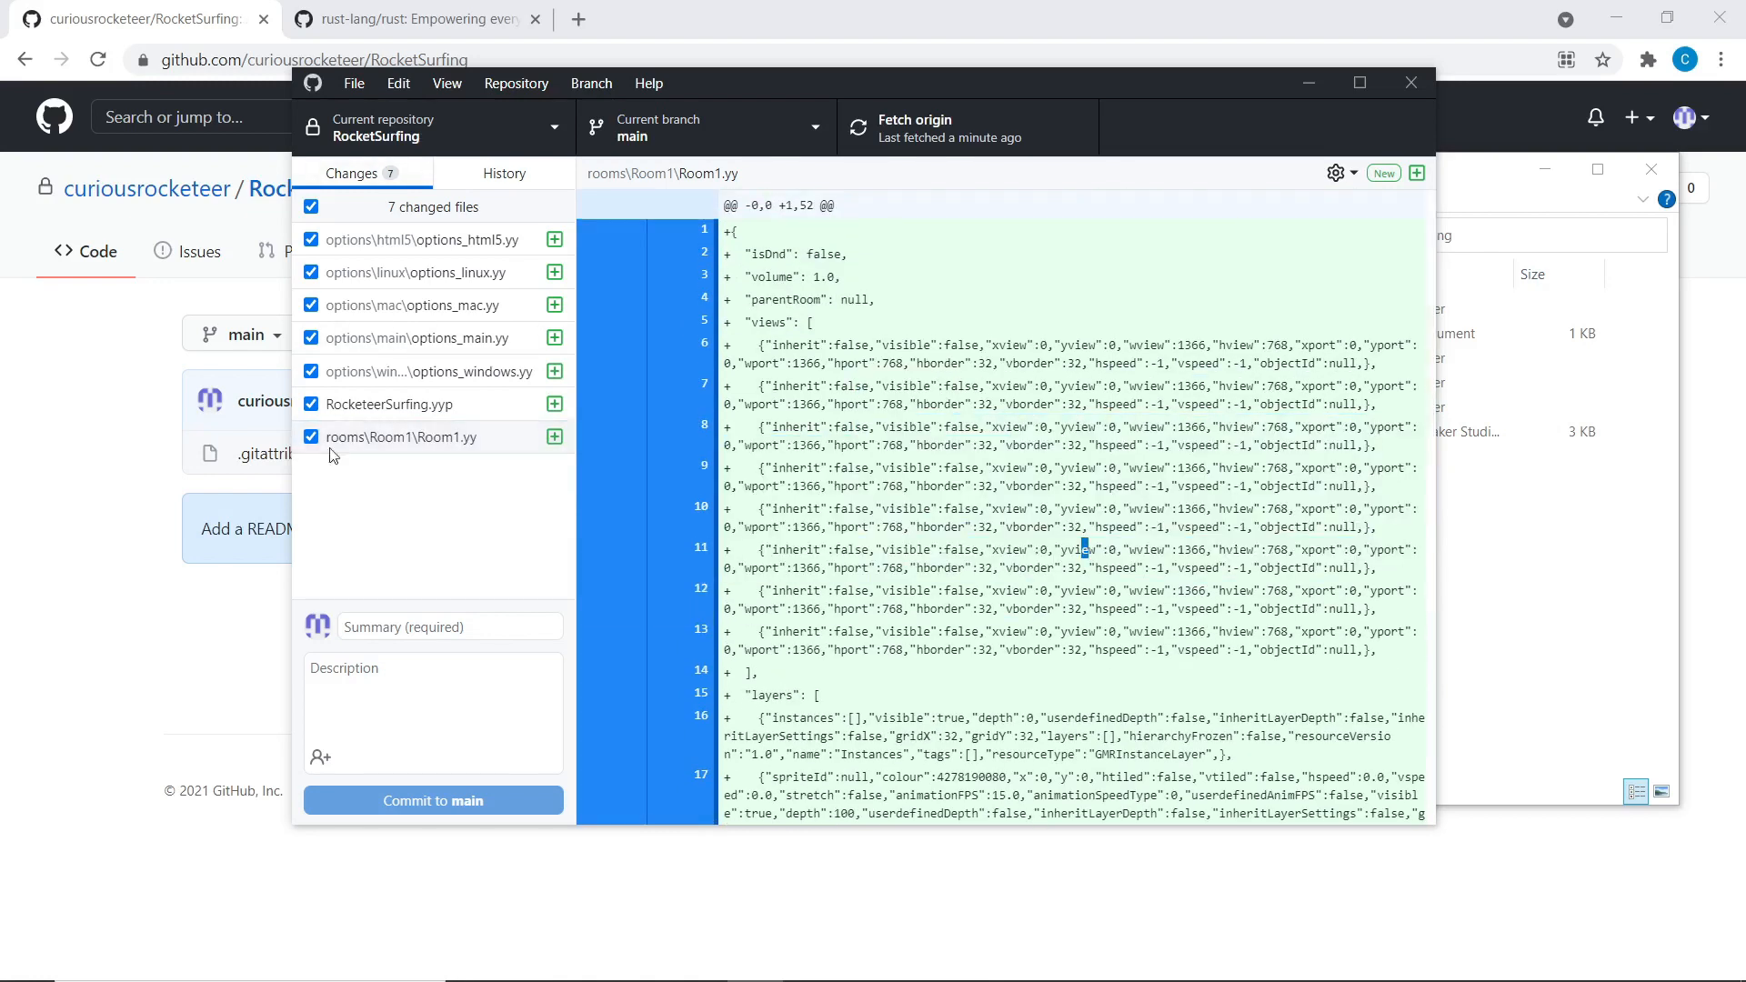
{"action": "left_click", "coordinate": [446, 409]}
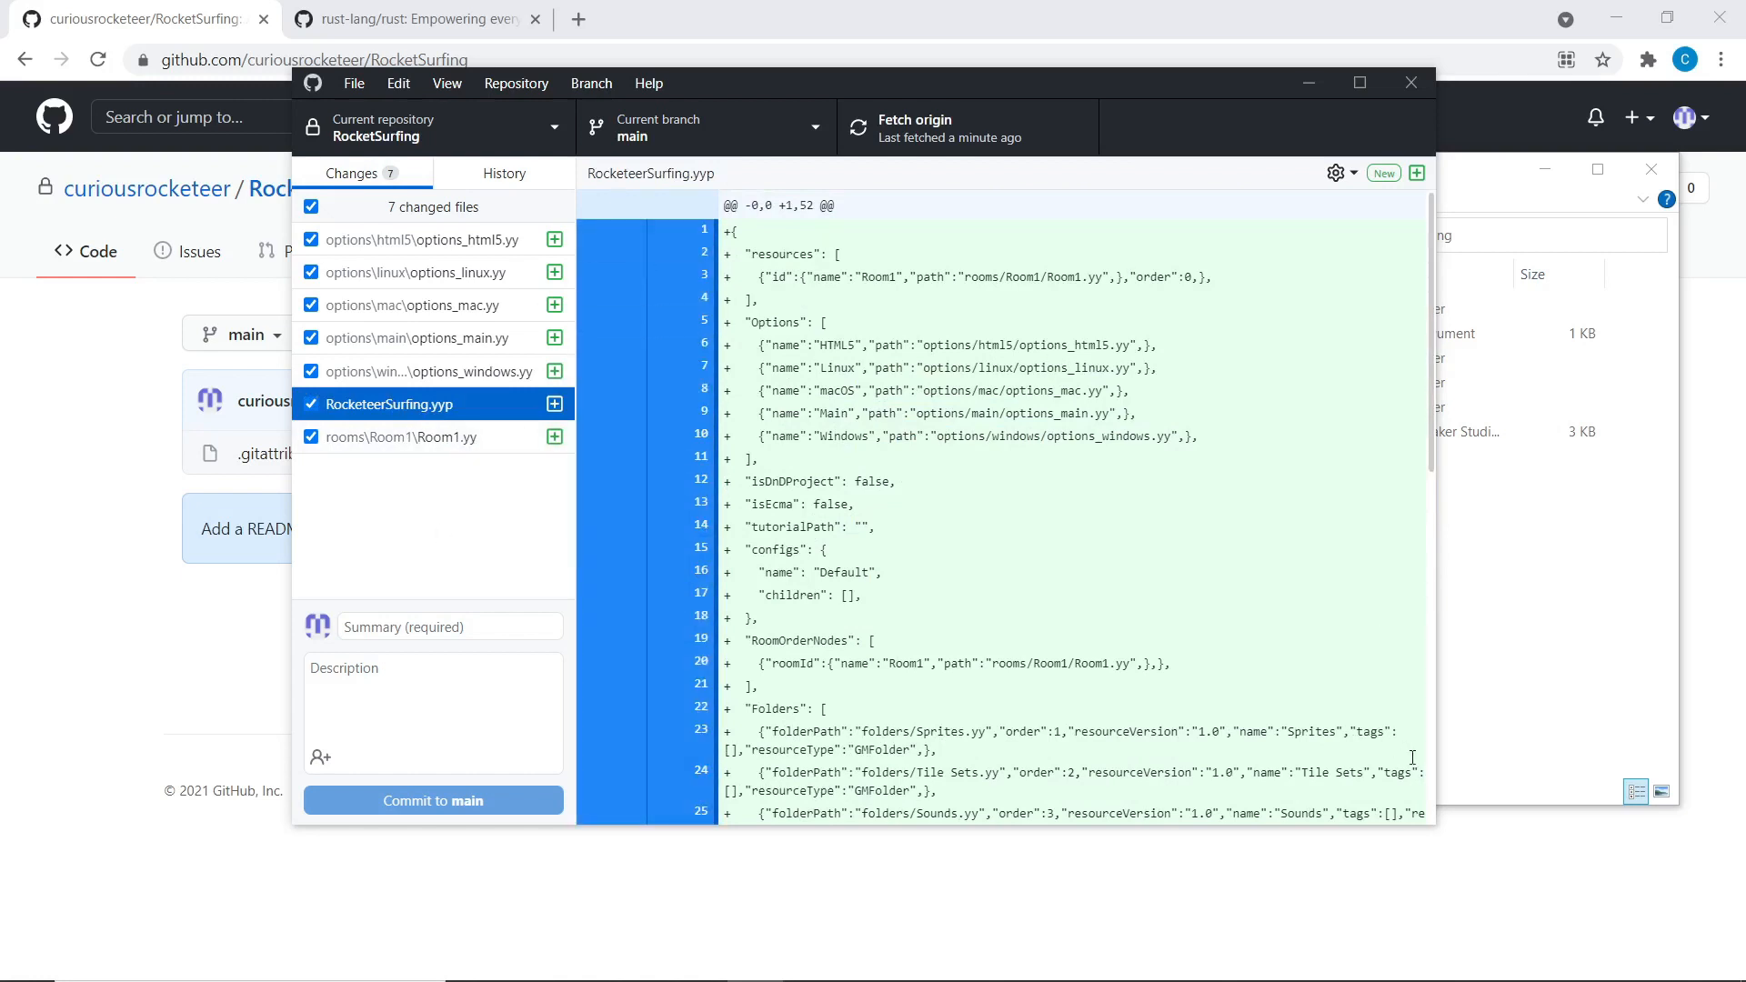
Switch GitHub Desktop to the repository History view
{"action": "left_click", "coordinate": [1438, 826]}
{"action": "key", "text": "alt+Tab"}
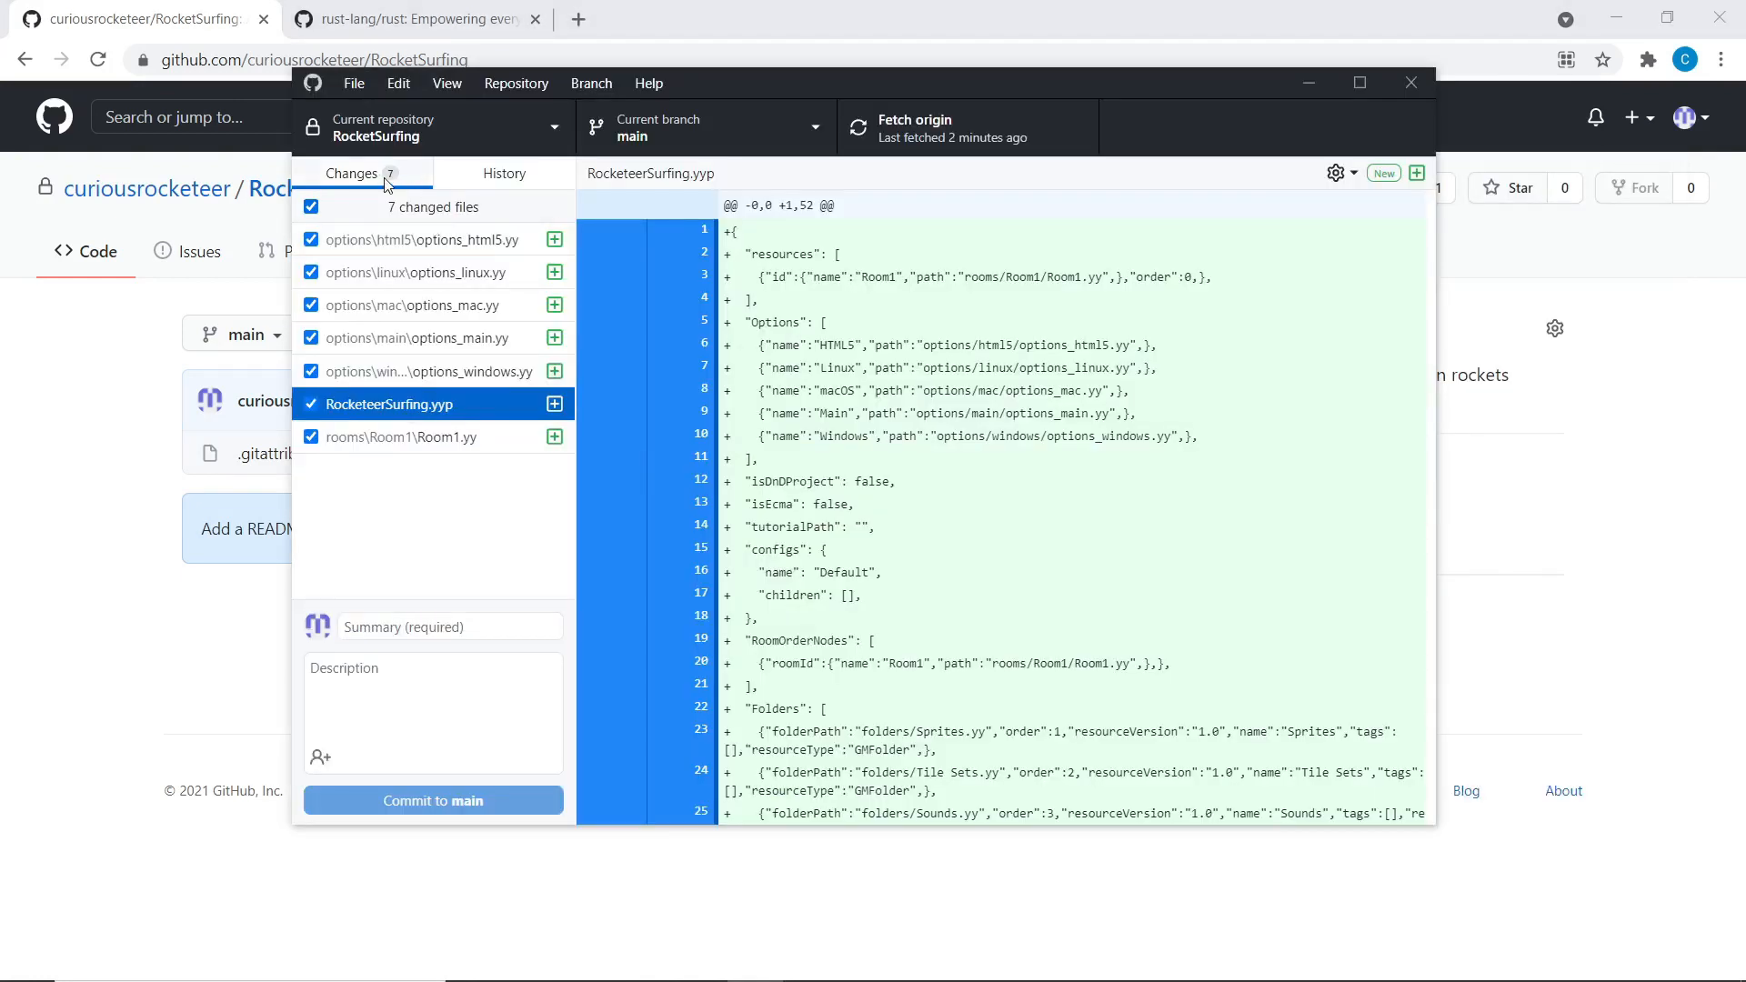
{"action": "key", "text": "ctrl+2"}
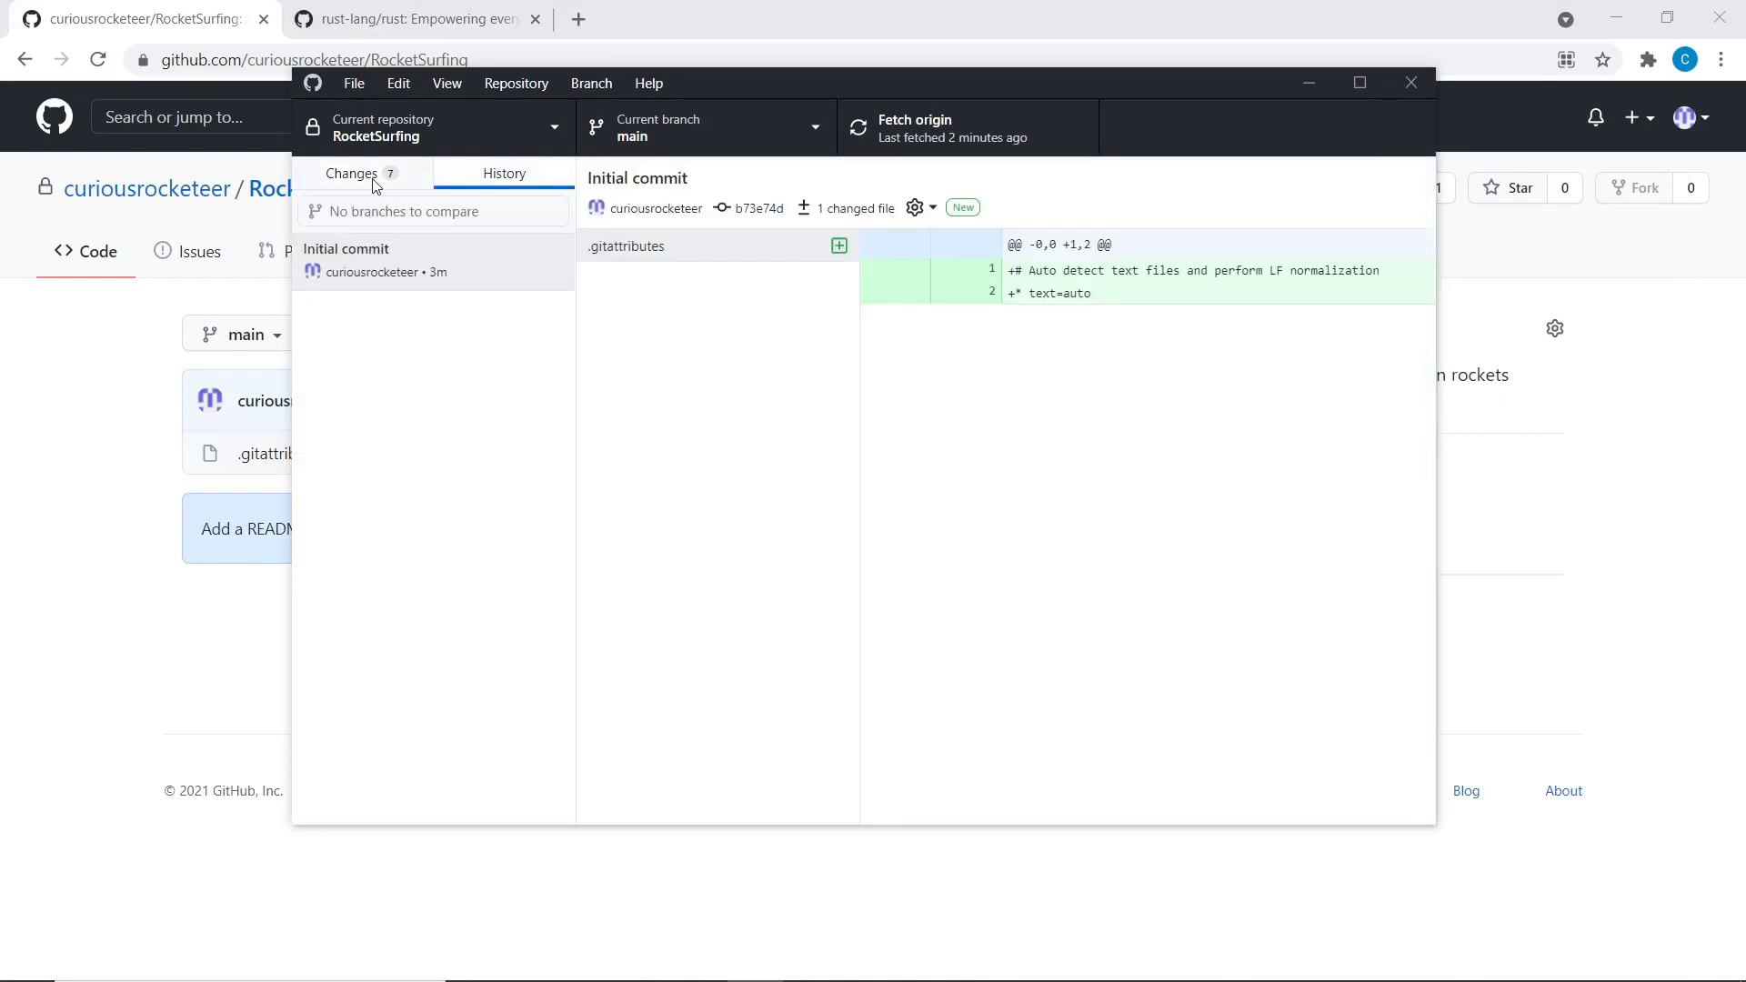
Inspect the Initial commit's .gitattributes change, then go back to the 7 pending changes
{"action": "left_click", "coordinate": [373, 183]}
{"action": "left_click", "coordinate": [474, 180]}
{"action": "left_click", "coordinate": [443, 266]}
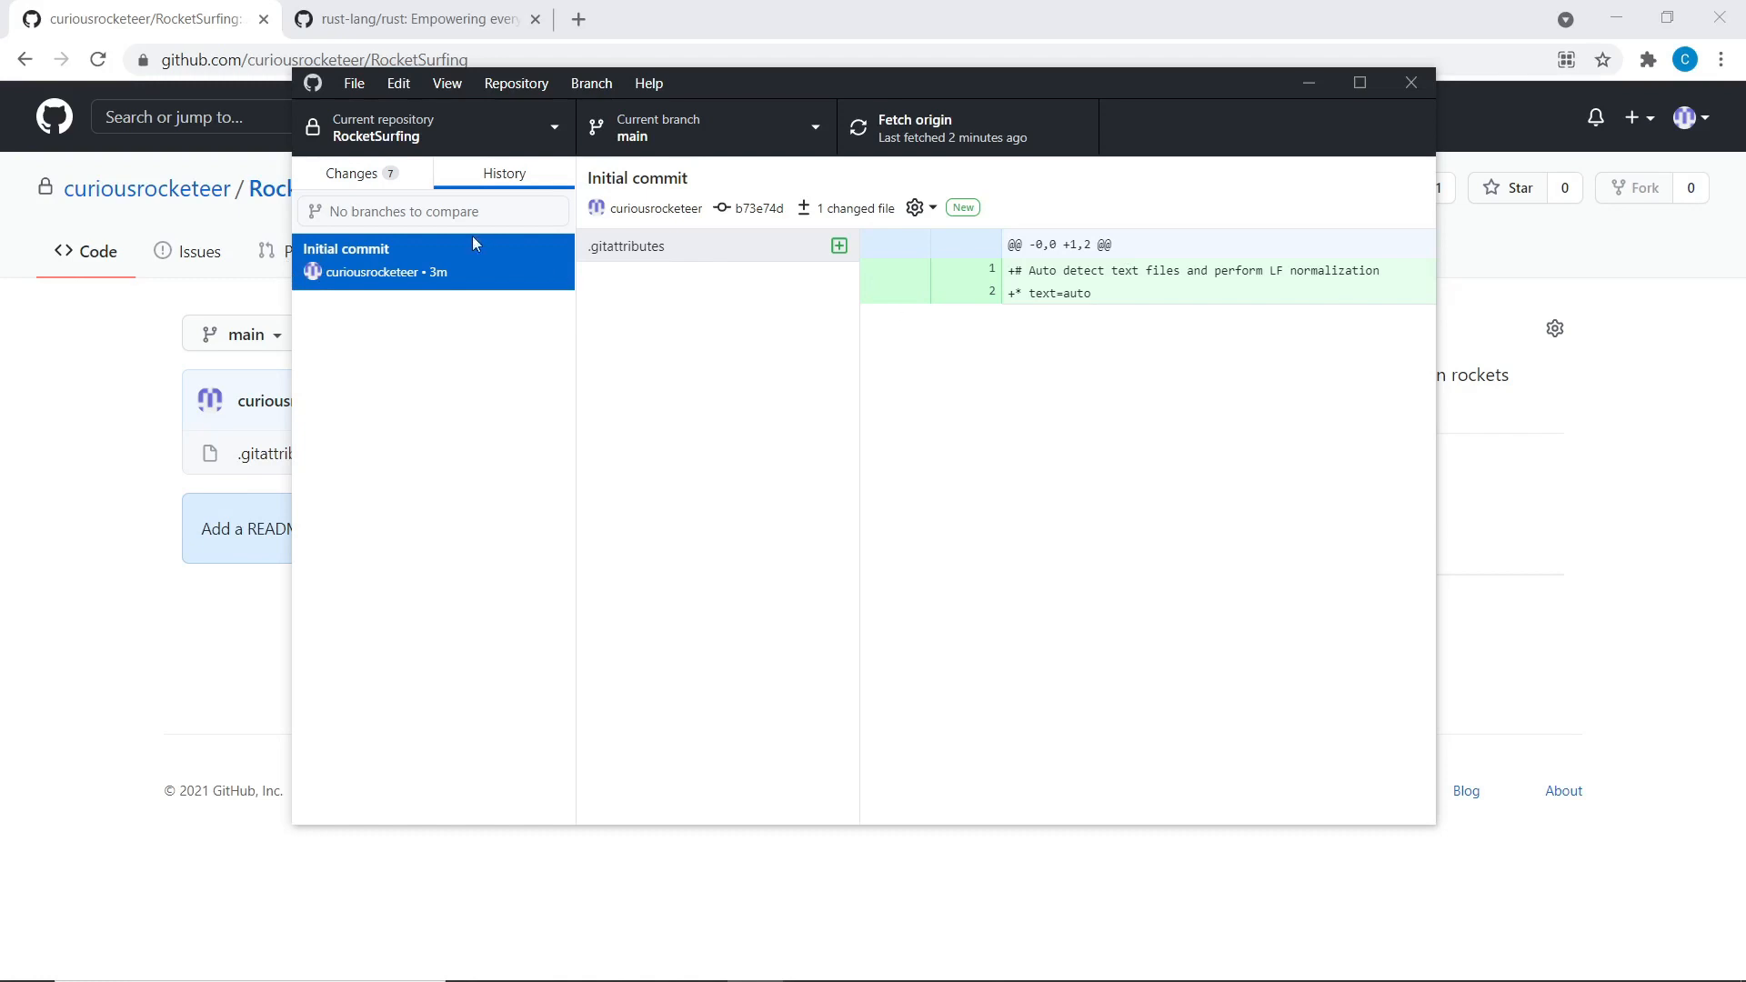
{"action": "left_click", "coordinate": [374, 175]}
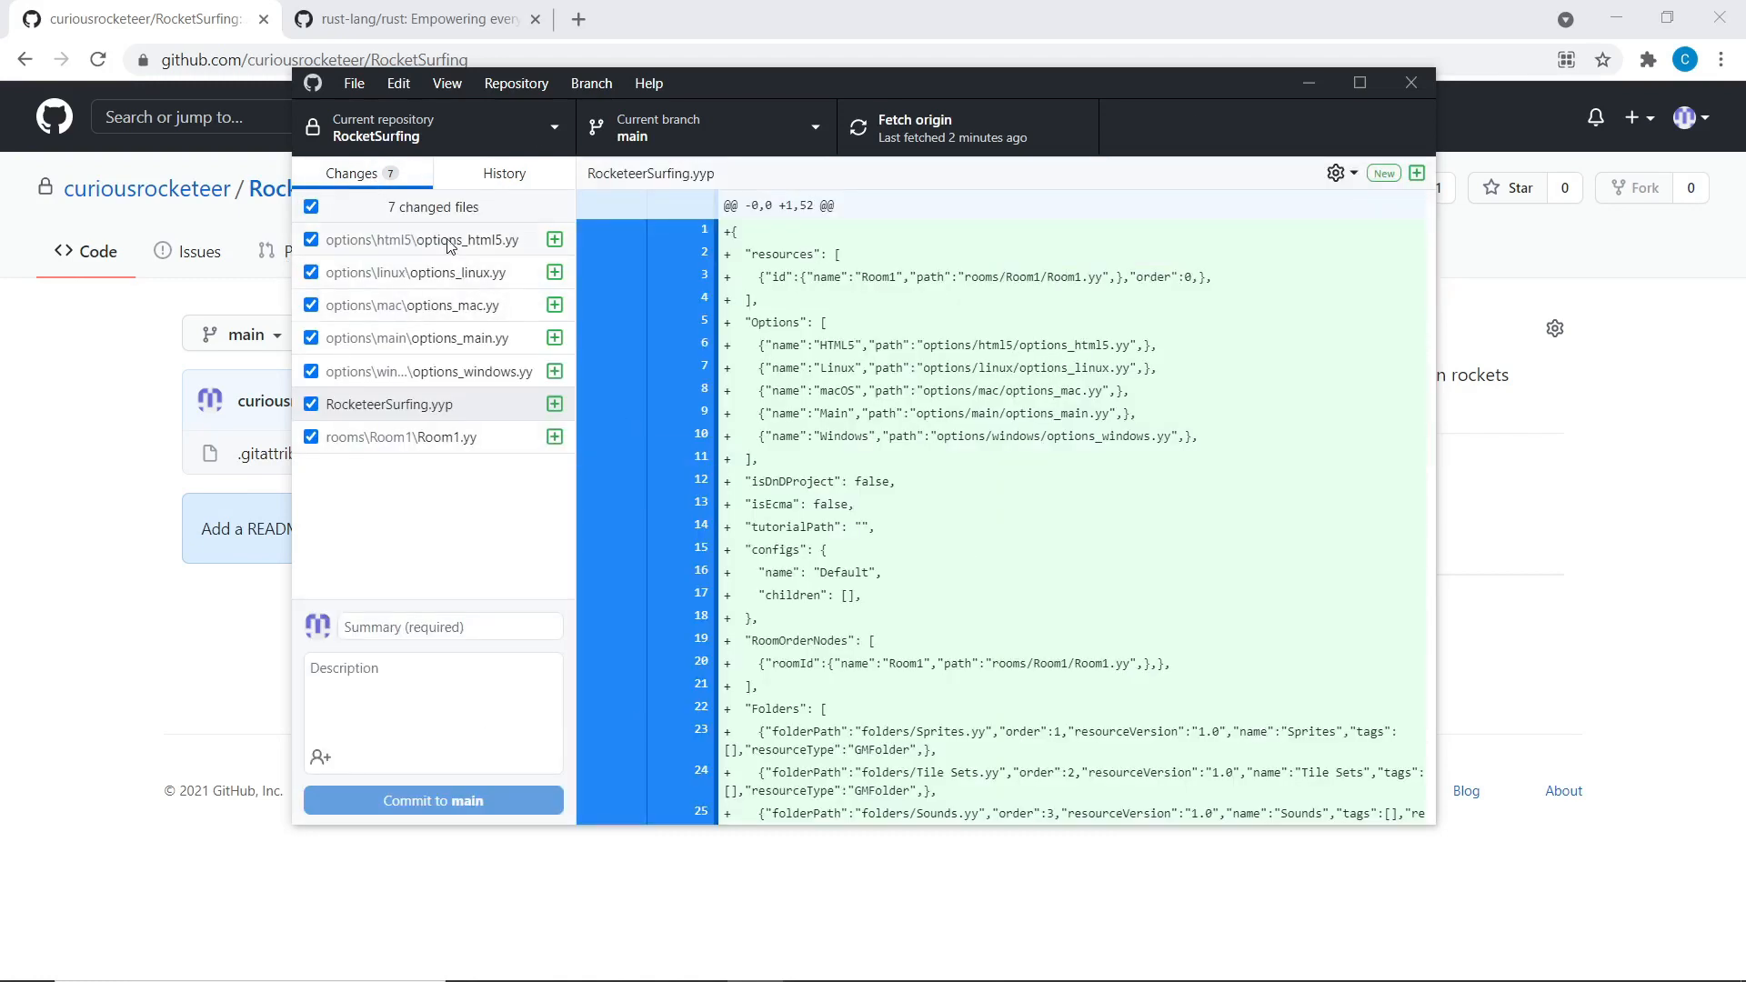
{"action": "left_click", "coordinate": [409, 209]}
{"action": "left_click", "coordinate": [409, 209]}
{"action": "left_click", "coordinate": [317, 208]}
{"action": "left_click", "coordinate": [311, 239]}
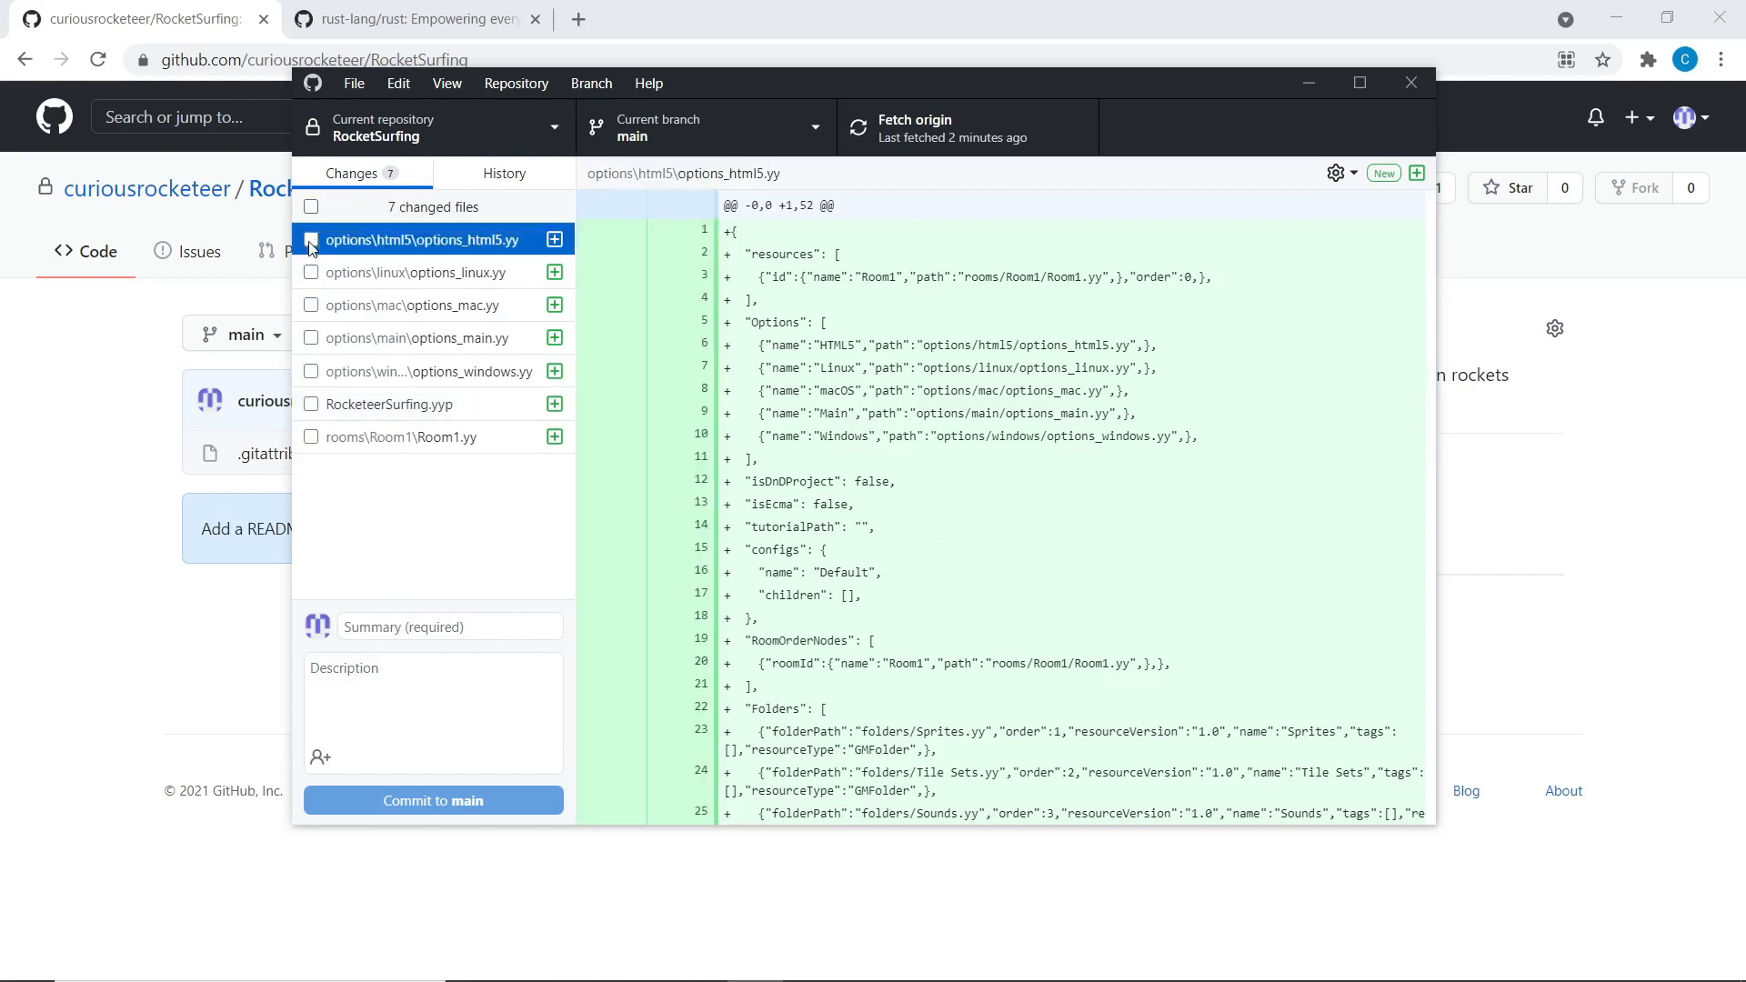
{"action": "left_click", "coordinate": [311, 272]}
{"action": "left_click", "coordinate": [314, 307]}
{"action": "left_click", "coordinate": [311, 337]}
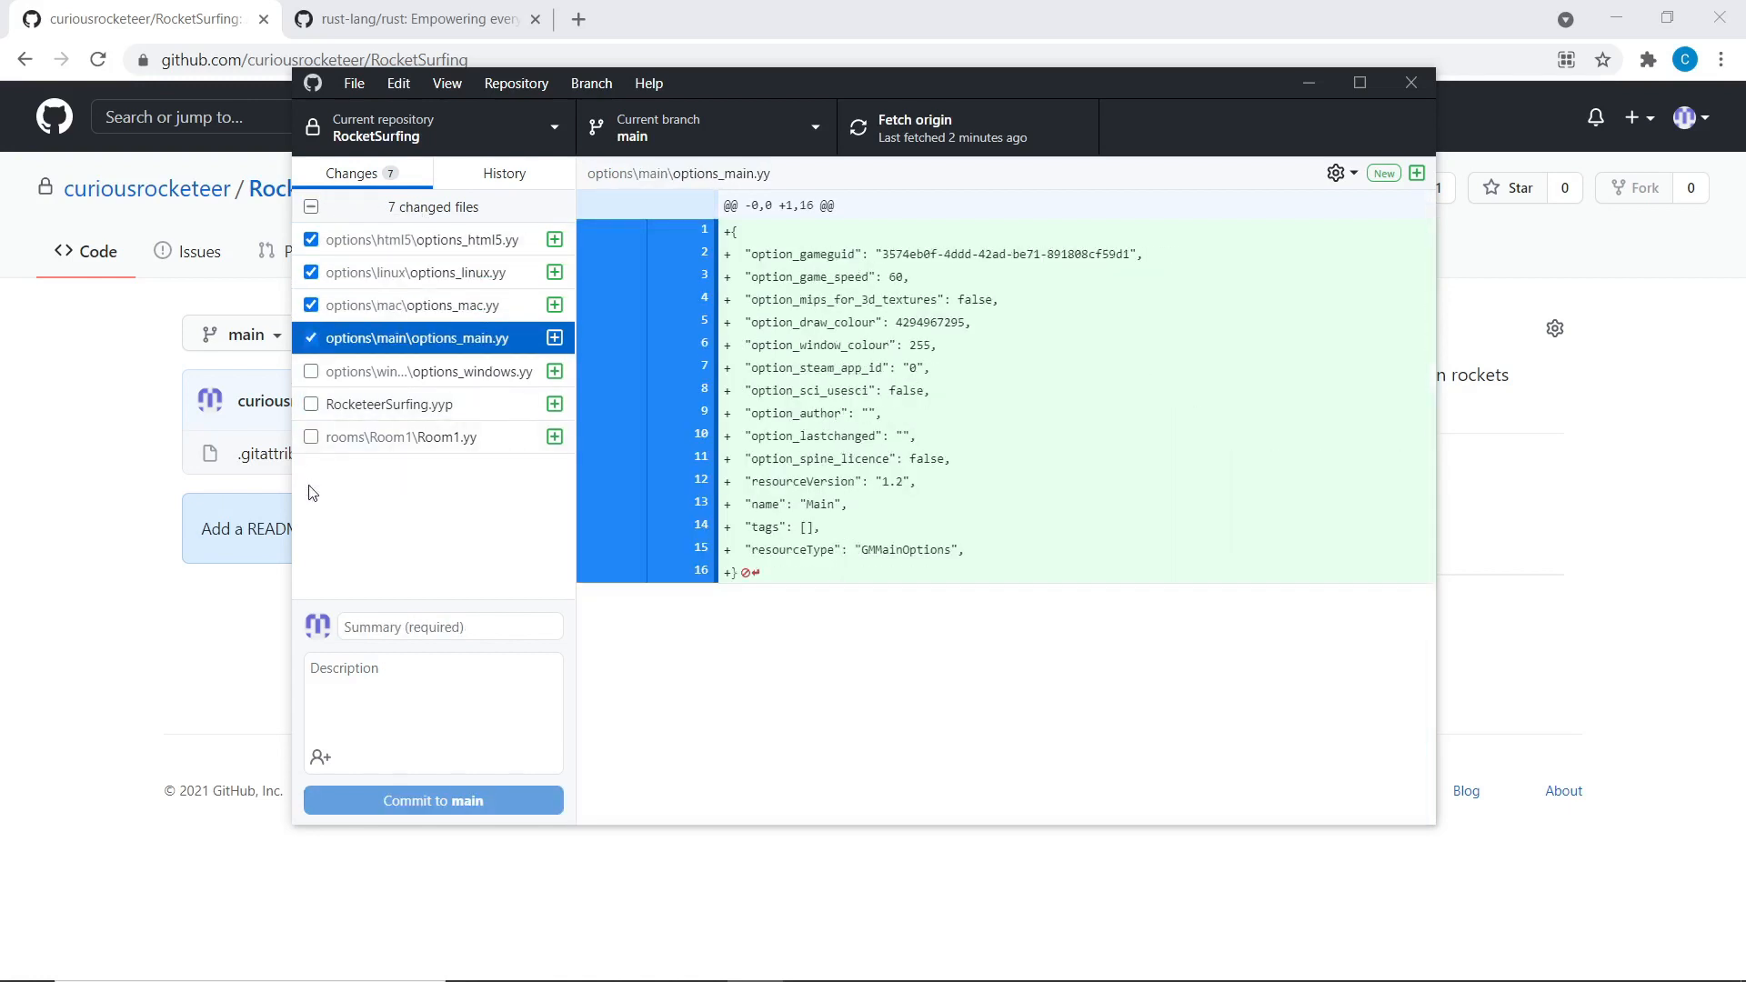
{"action": "left_click", "coordinate": [311, 338]}
{"action": "left_click", "coordinate": [311, 305]}
{"action": "left_click", "coordinate": [311, 285]}
{"action": "left_click", "coordinate": [311, 272]}
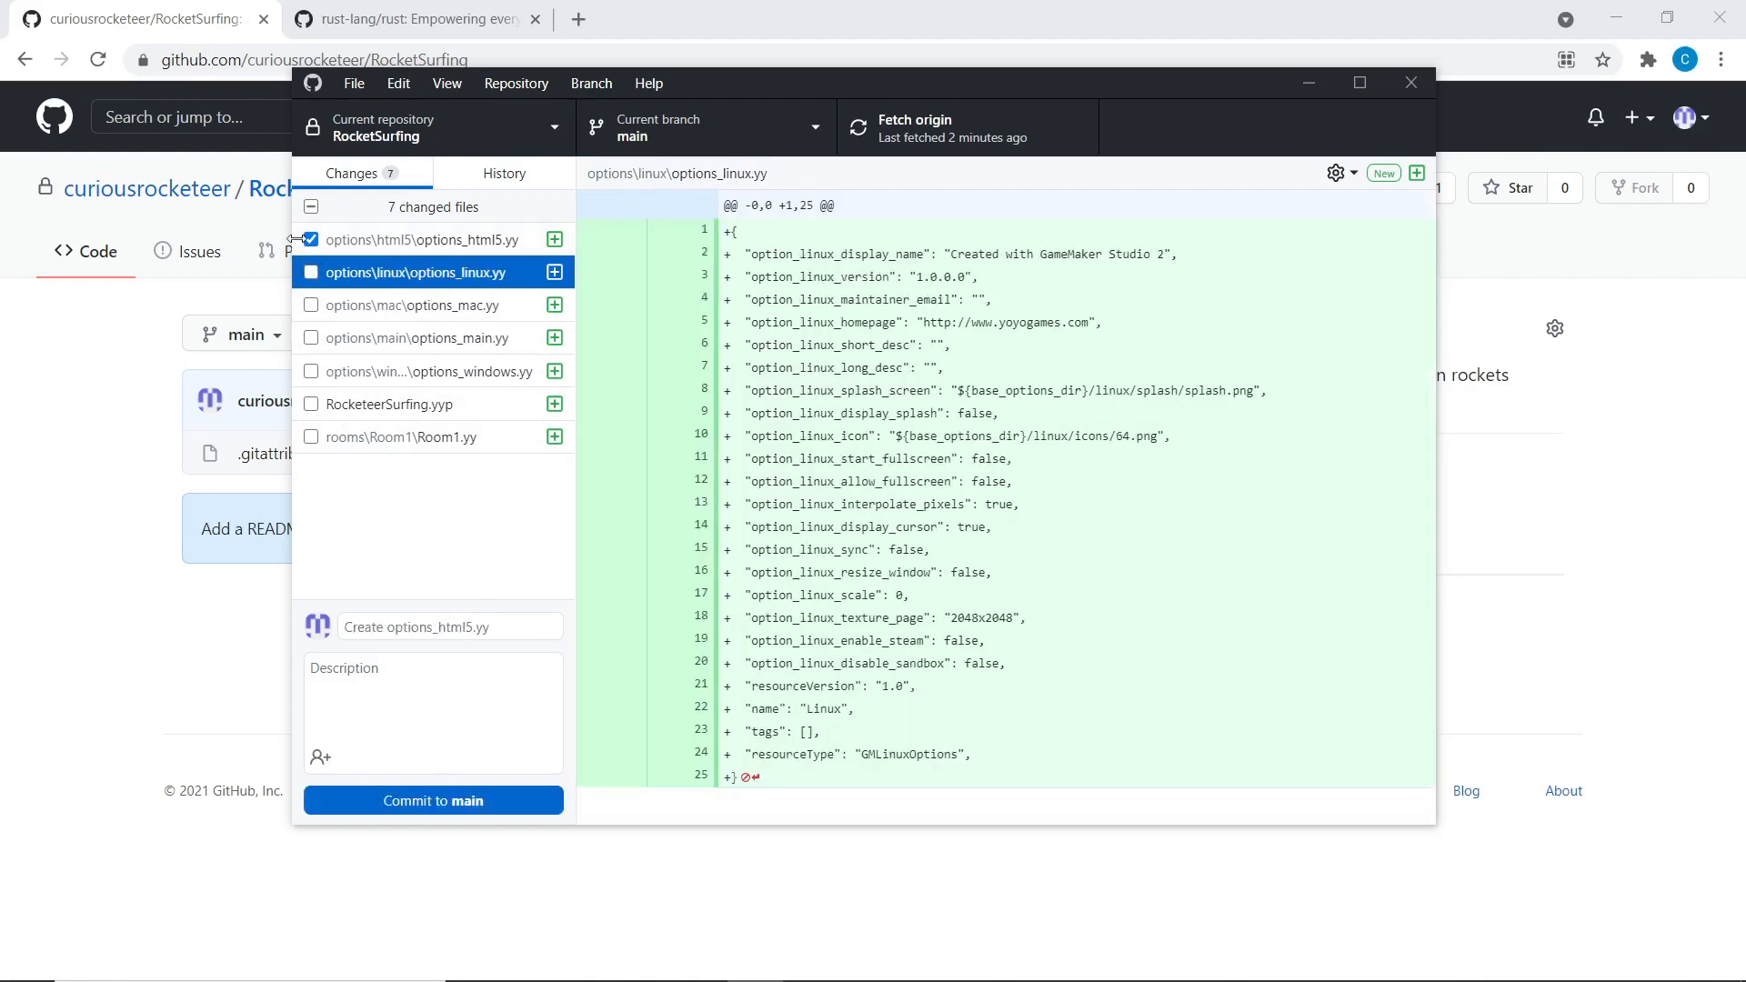
{"action": "left_click", "coordinate": [312, 240]}
{"action": "left_click", "coordinate": [312, 240]}
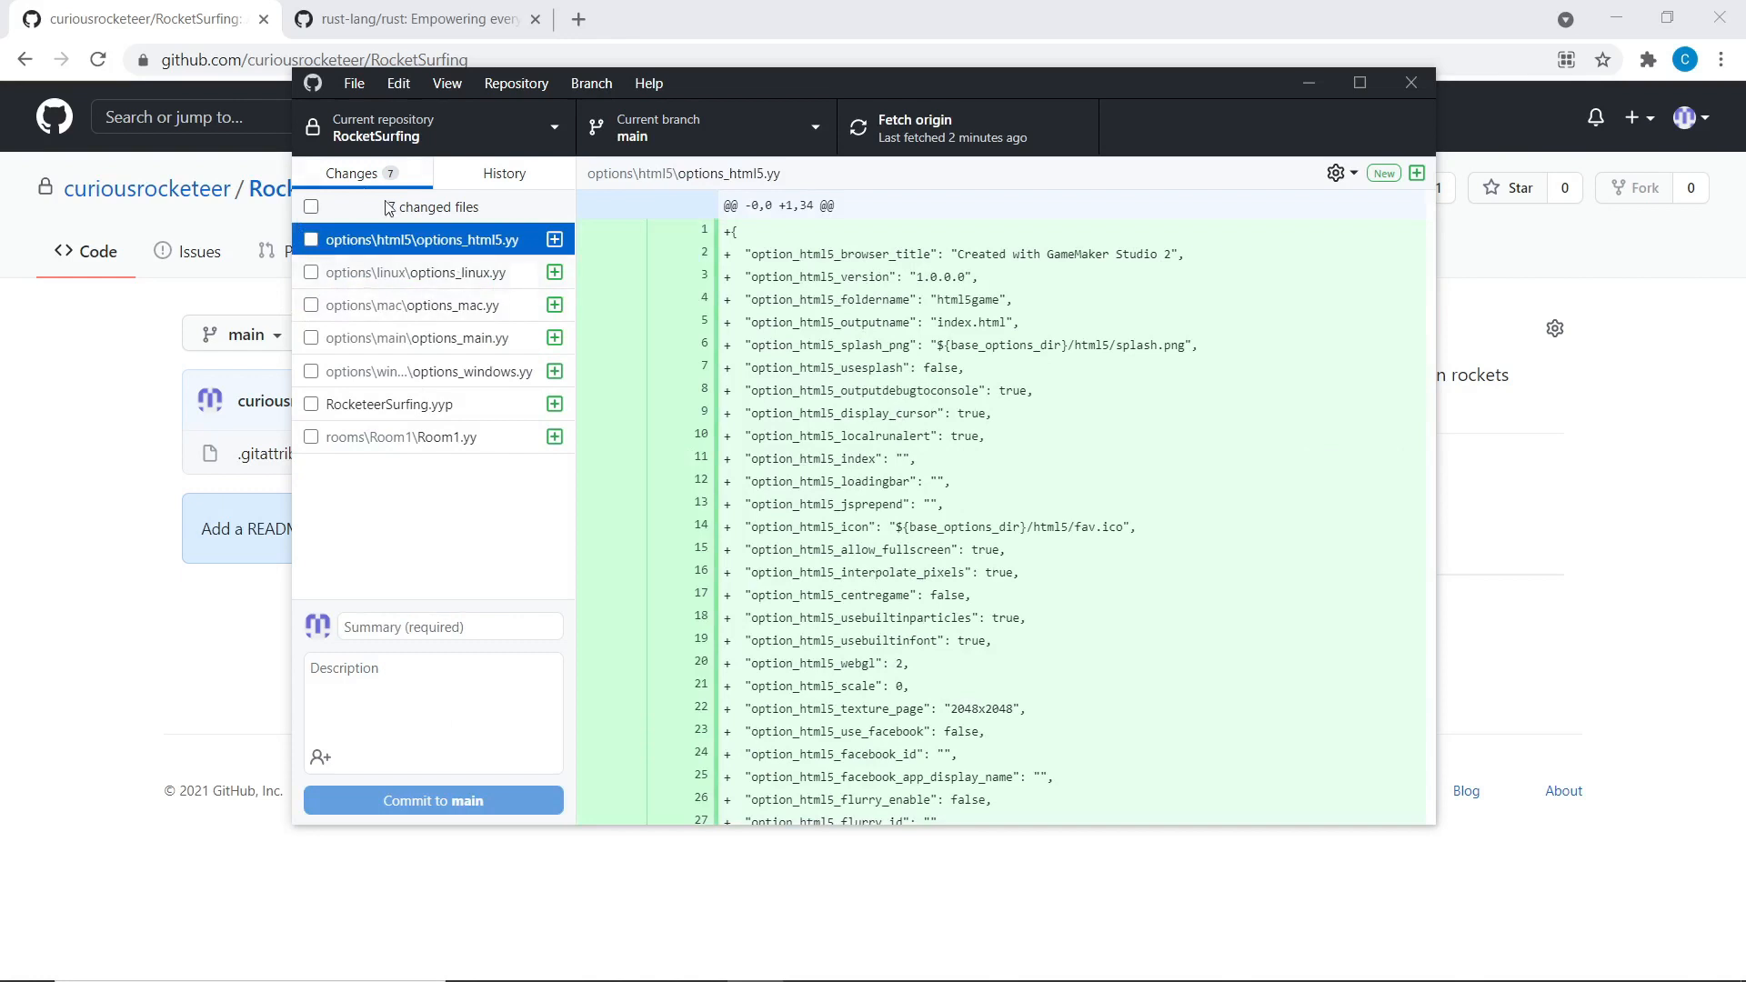
{"action": "left_click", "coordinate": [311, 206]}
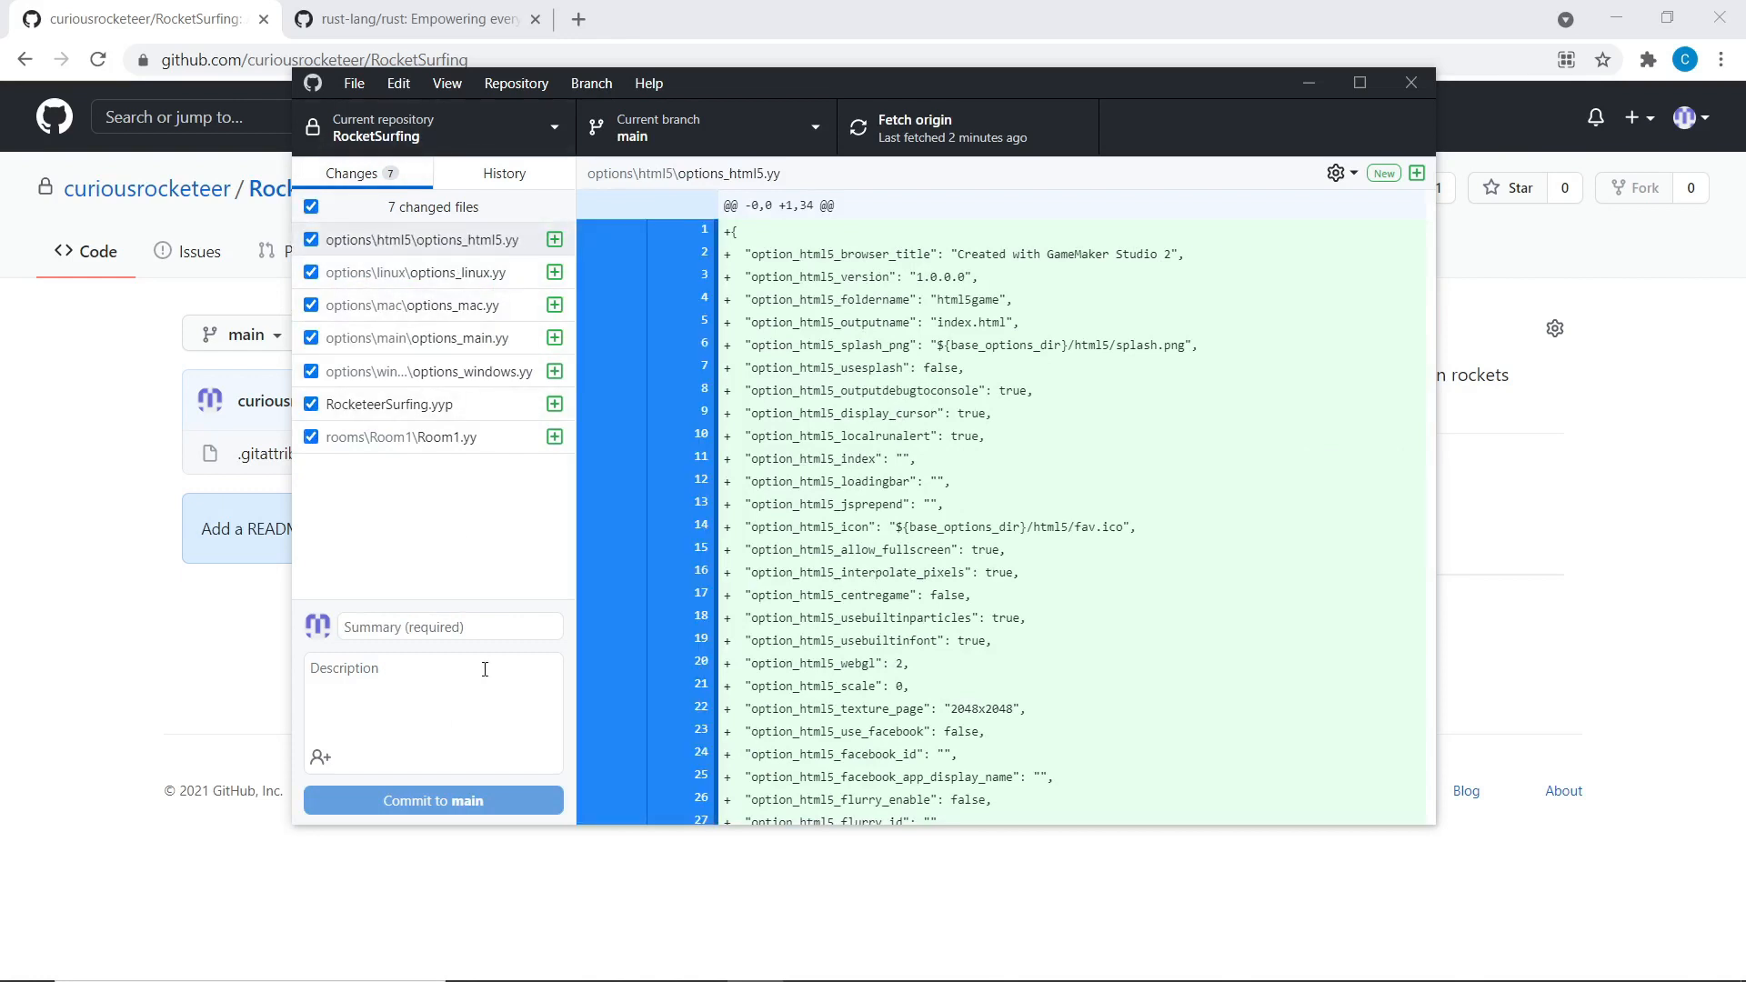
{"action": "scroll", "coordinate": [847, 372], "scroll_direction": "down", "scroll_amount": 3}
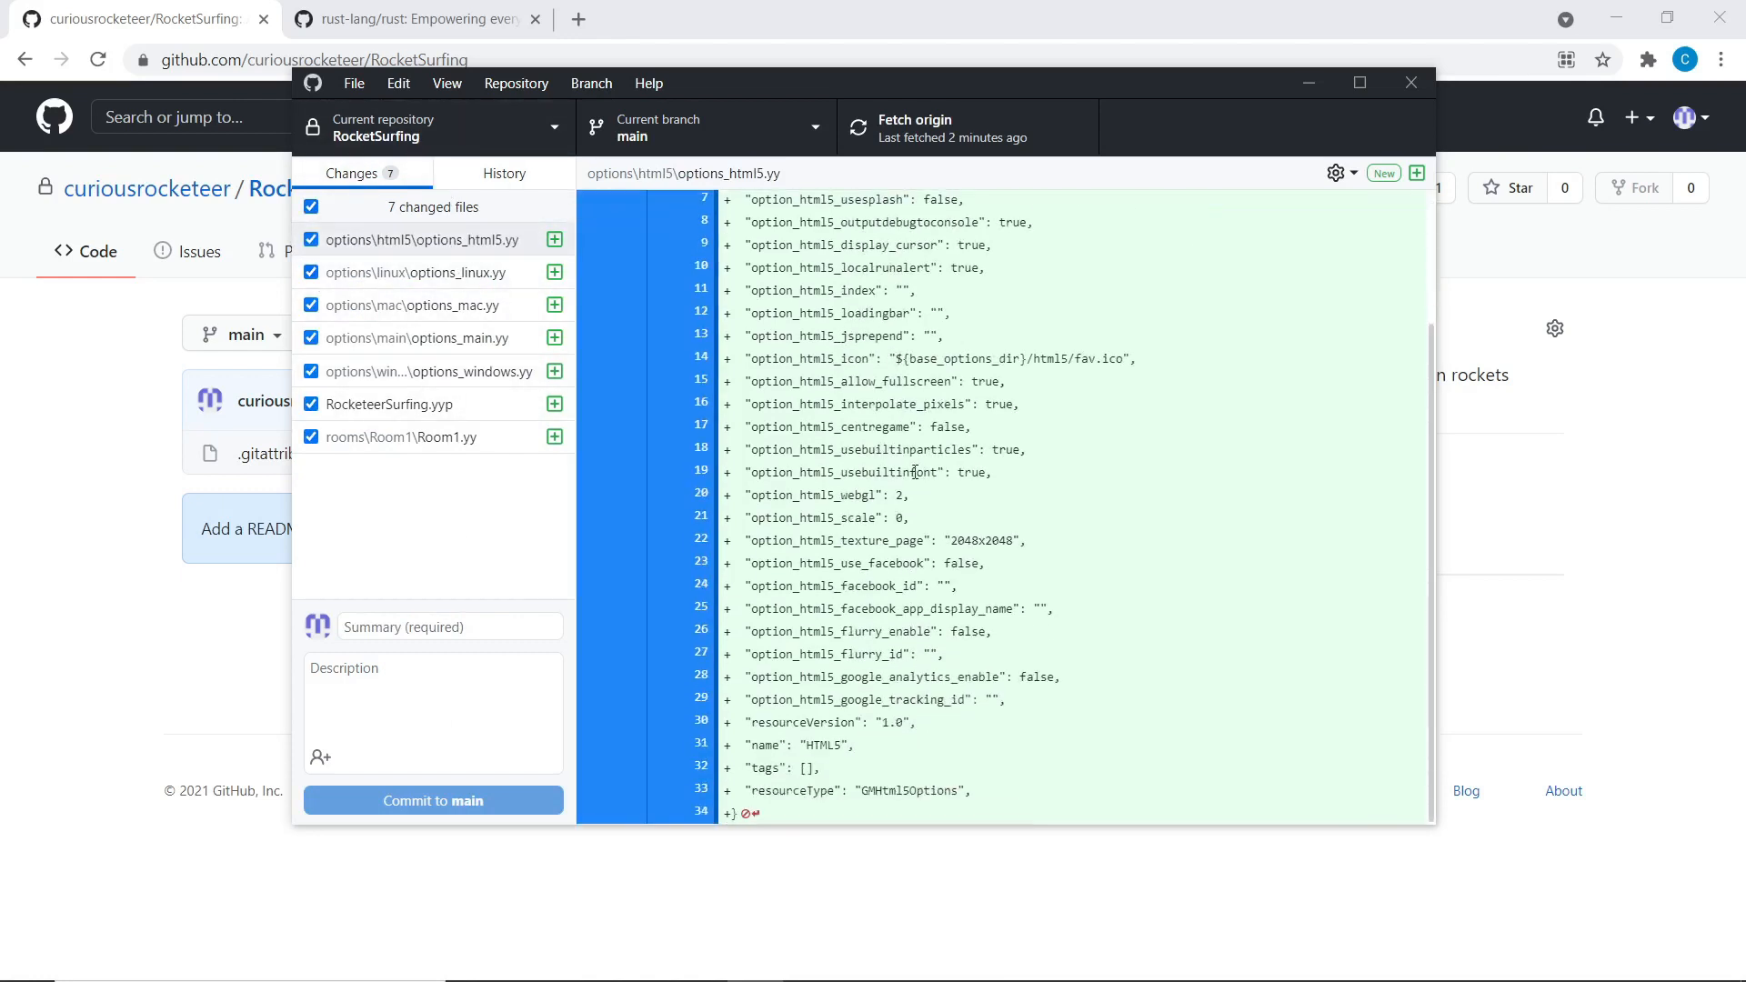
{"action": "scroll", "coordinate": [914, 473], "scroll_direction": "up", "scroll_amount": 3}
{"action": "right_click", "coordinate": [837, 541]}
{"action": "left_click", "coordinate": [823, 404]}
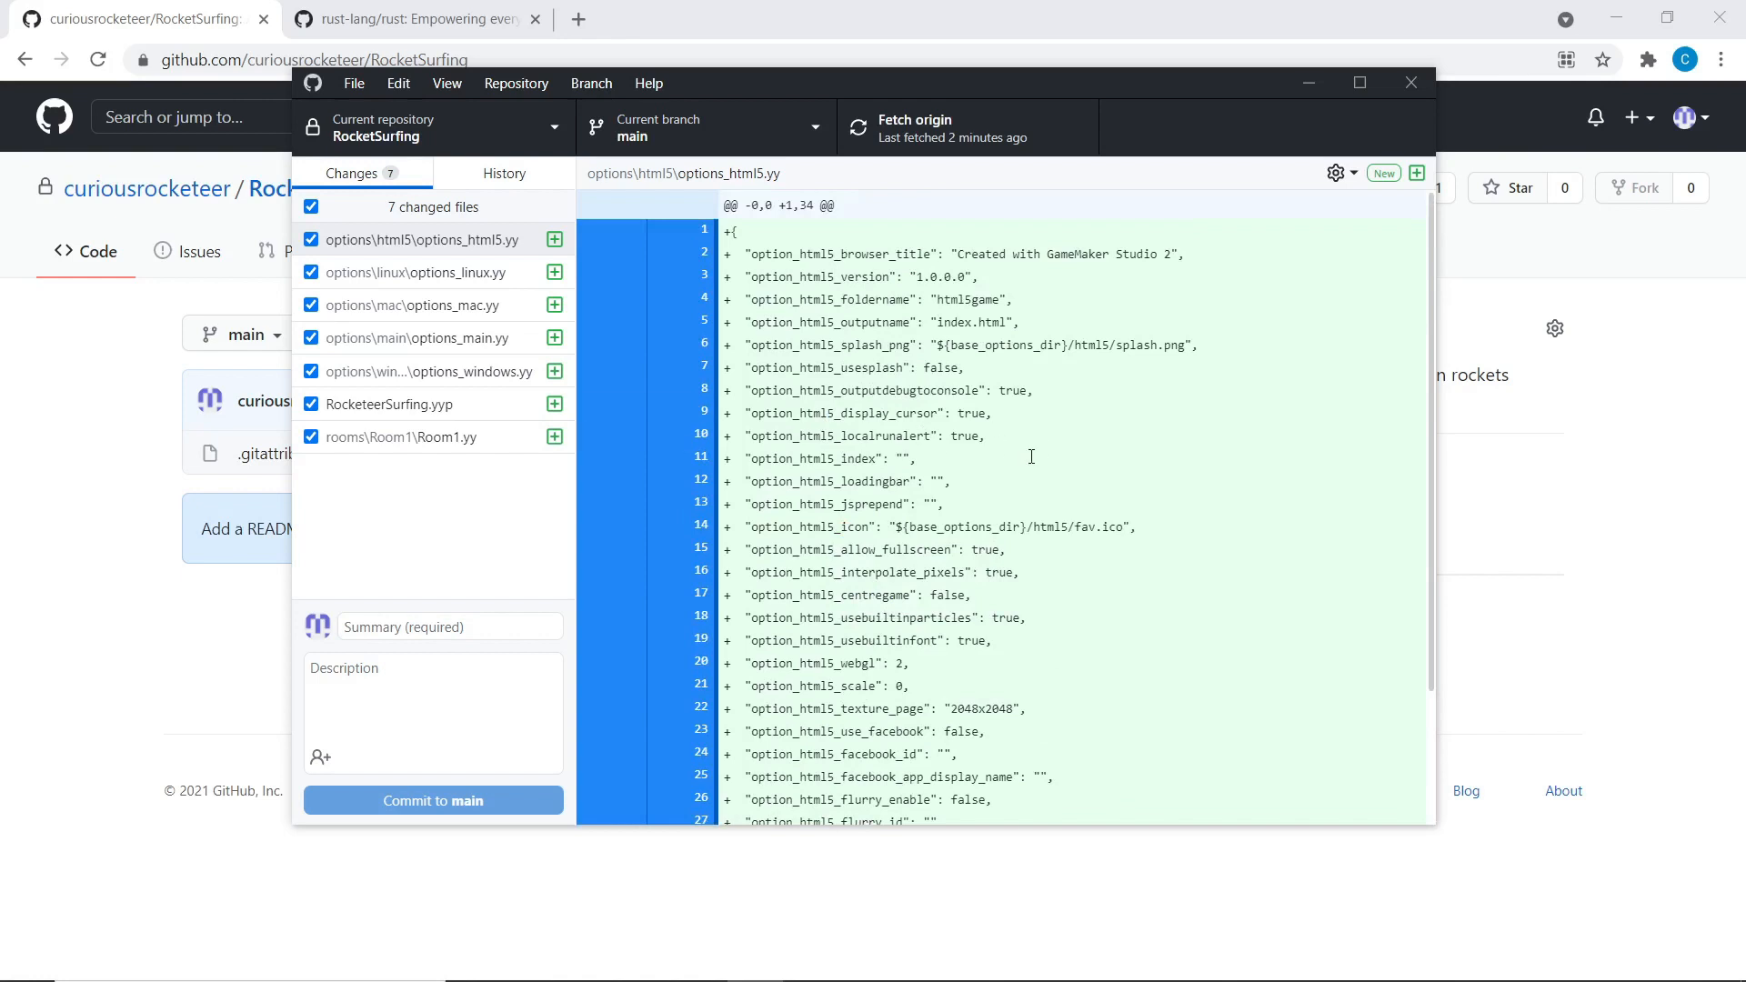
{"action": "scroll", "coordinate": [1031, 456], "scroll_direction": "down", "scroll_amount": 3}
{"action": "scroll", "coordinate": [1031, 456], "scroll_direction": "up", "scroll_amount": 3}
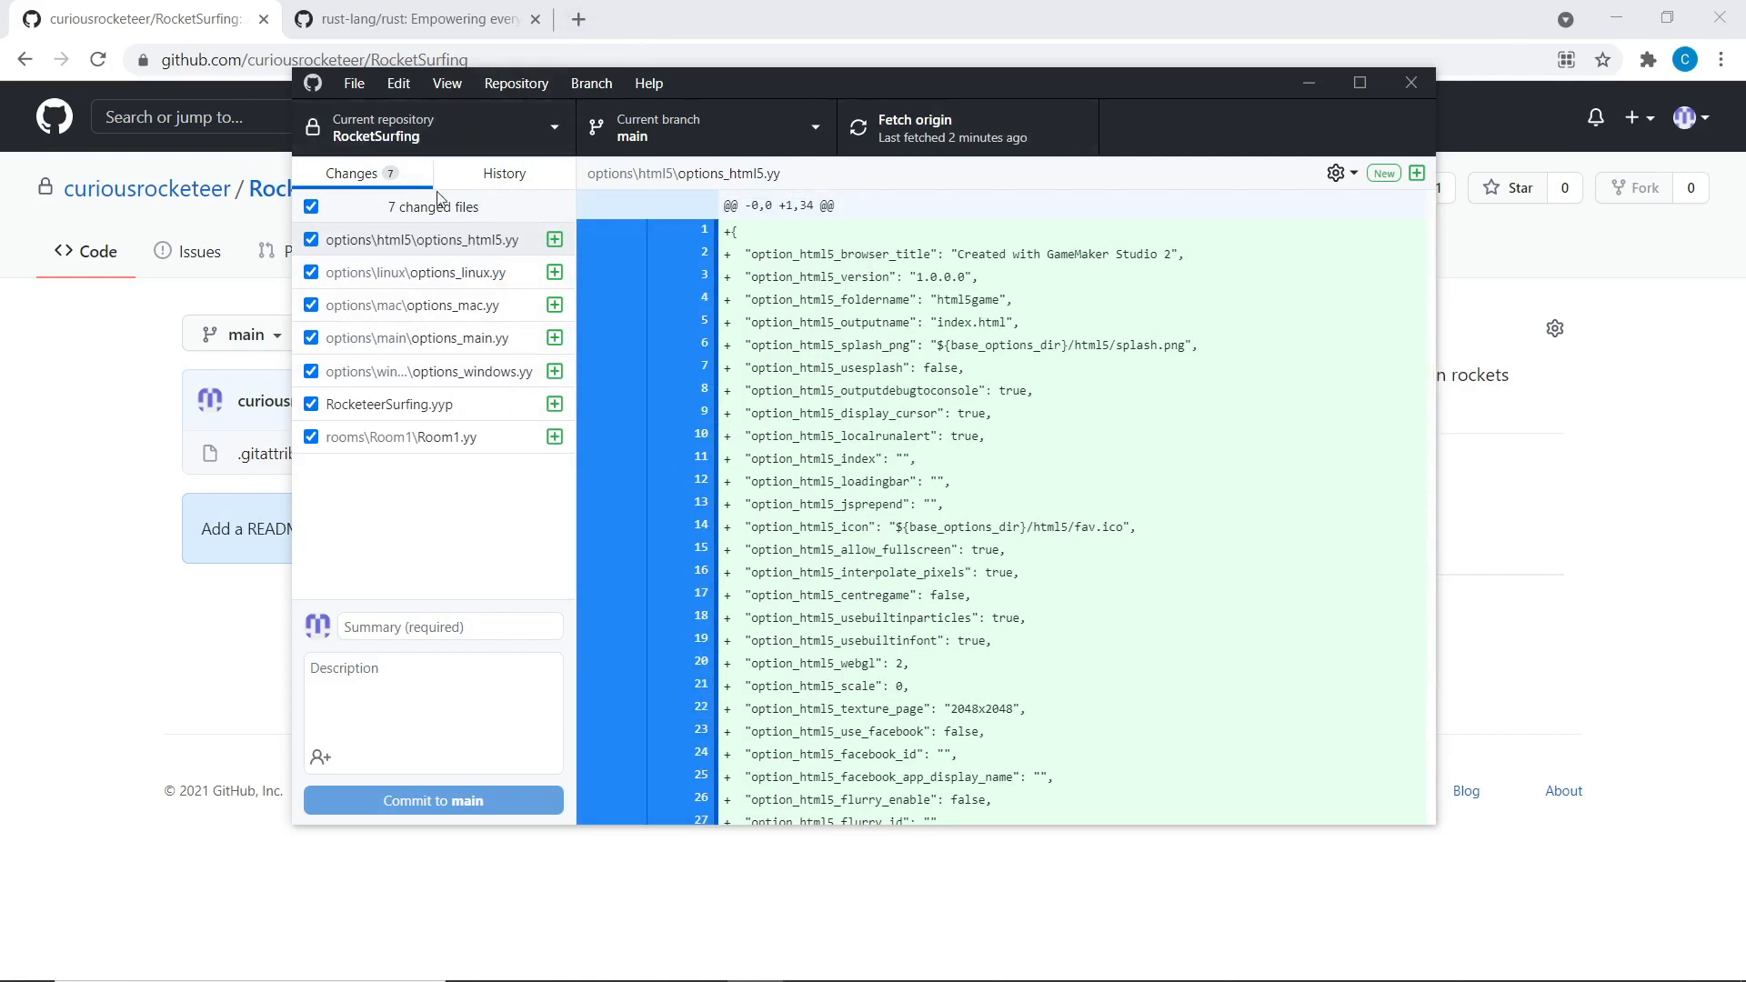
{"action": "left_click", "coordinate": [437, 136]}
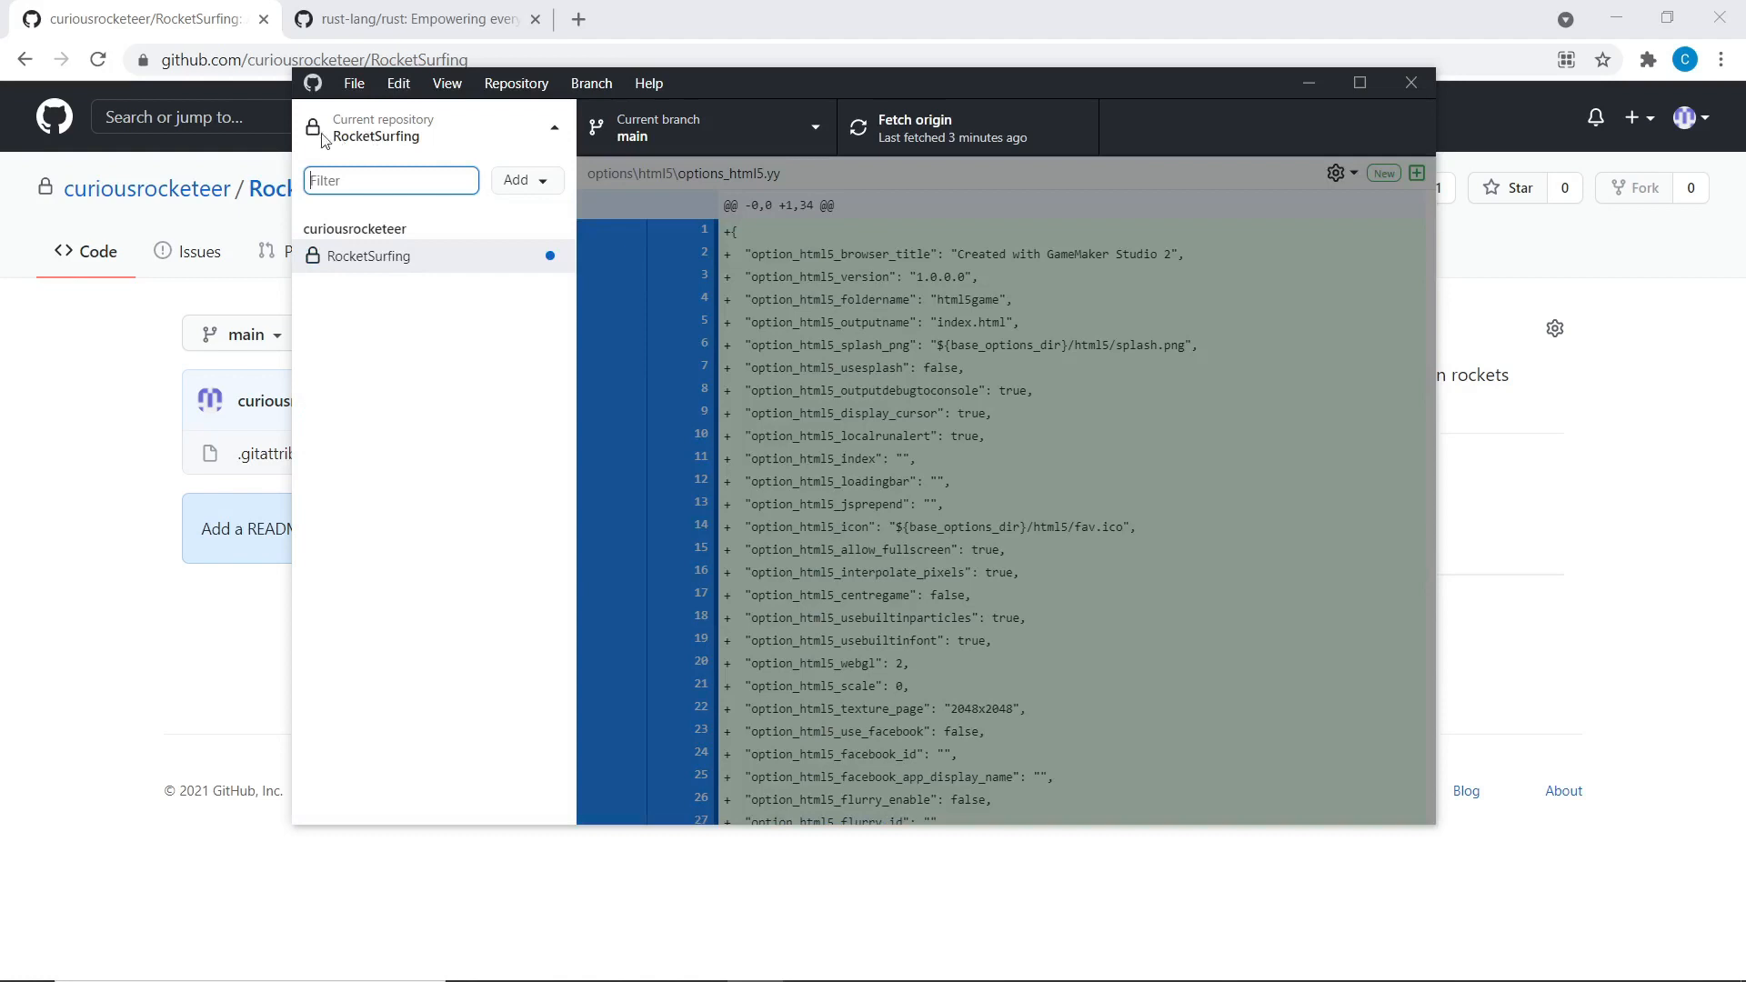
{"action": "key", "text": "Down"}
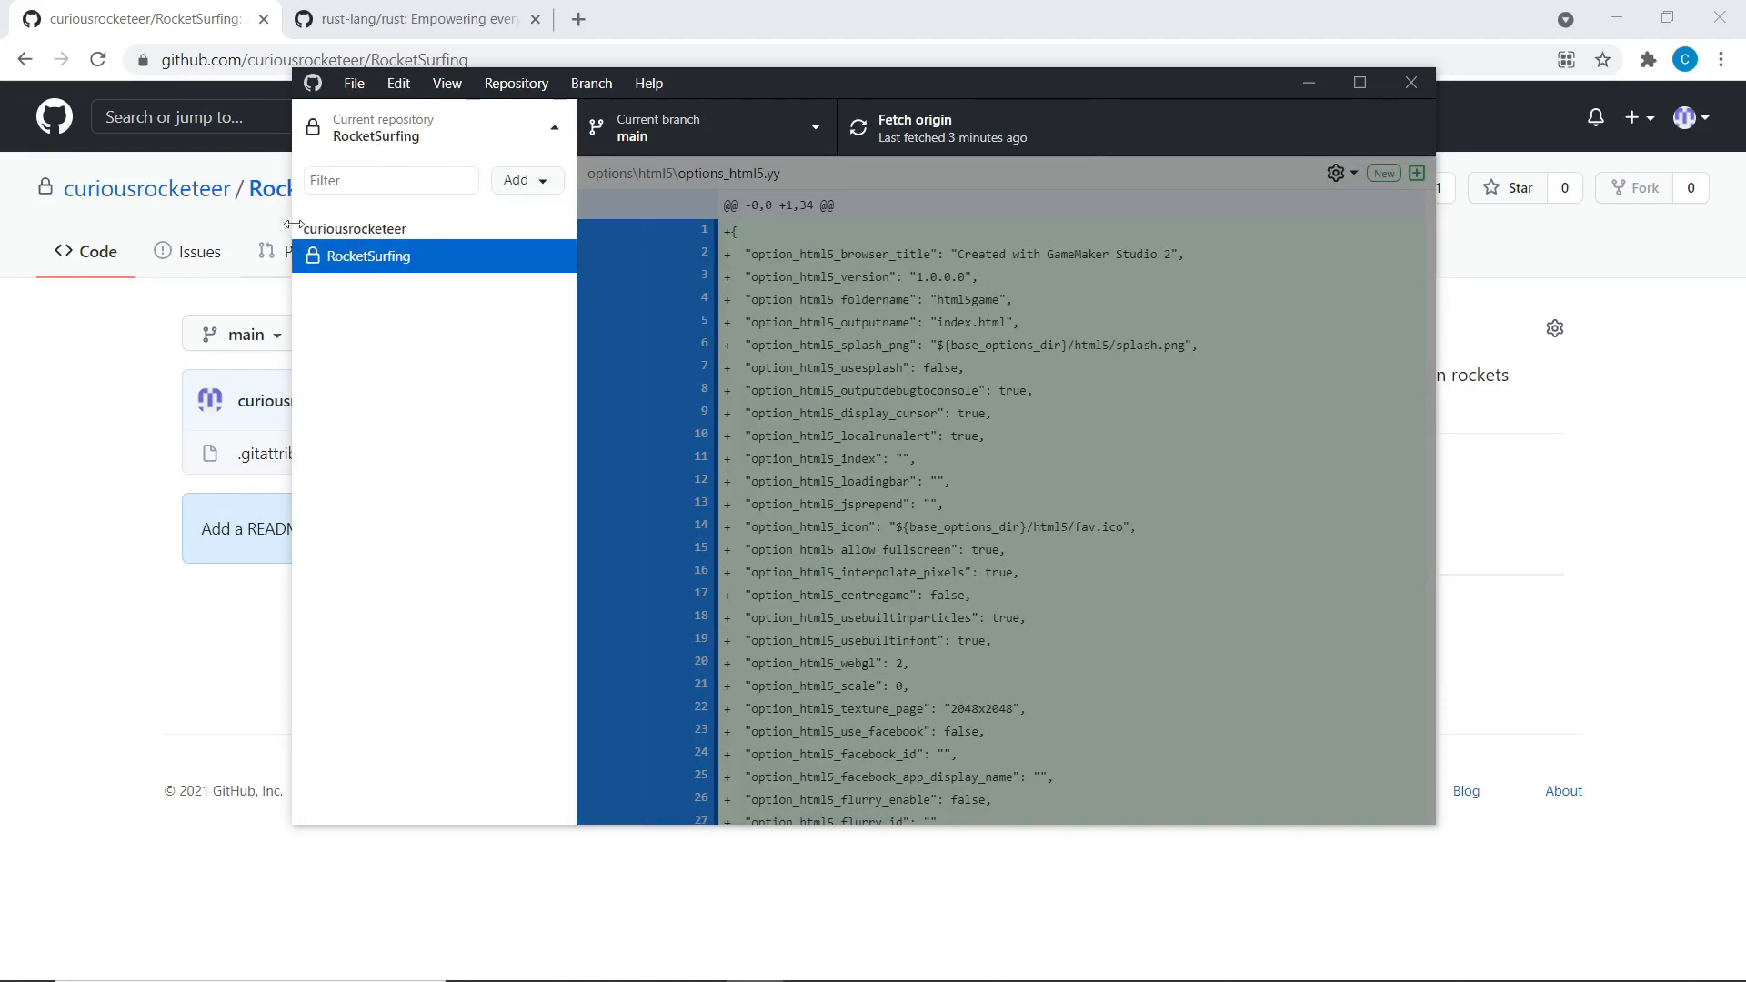
{"action": "left_click", "coordinate": [428, 138]}
{"action": "left_click", "coordinate": [653, 135]}
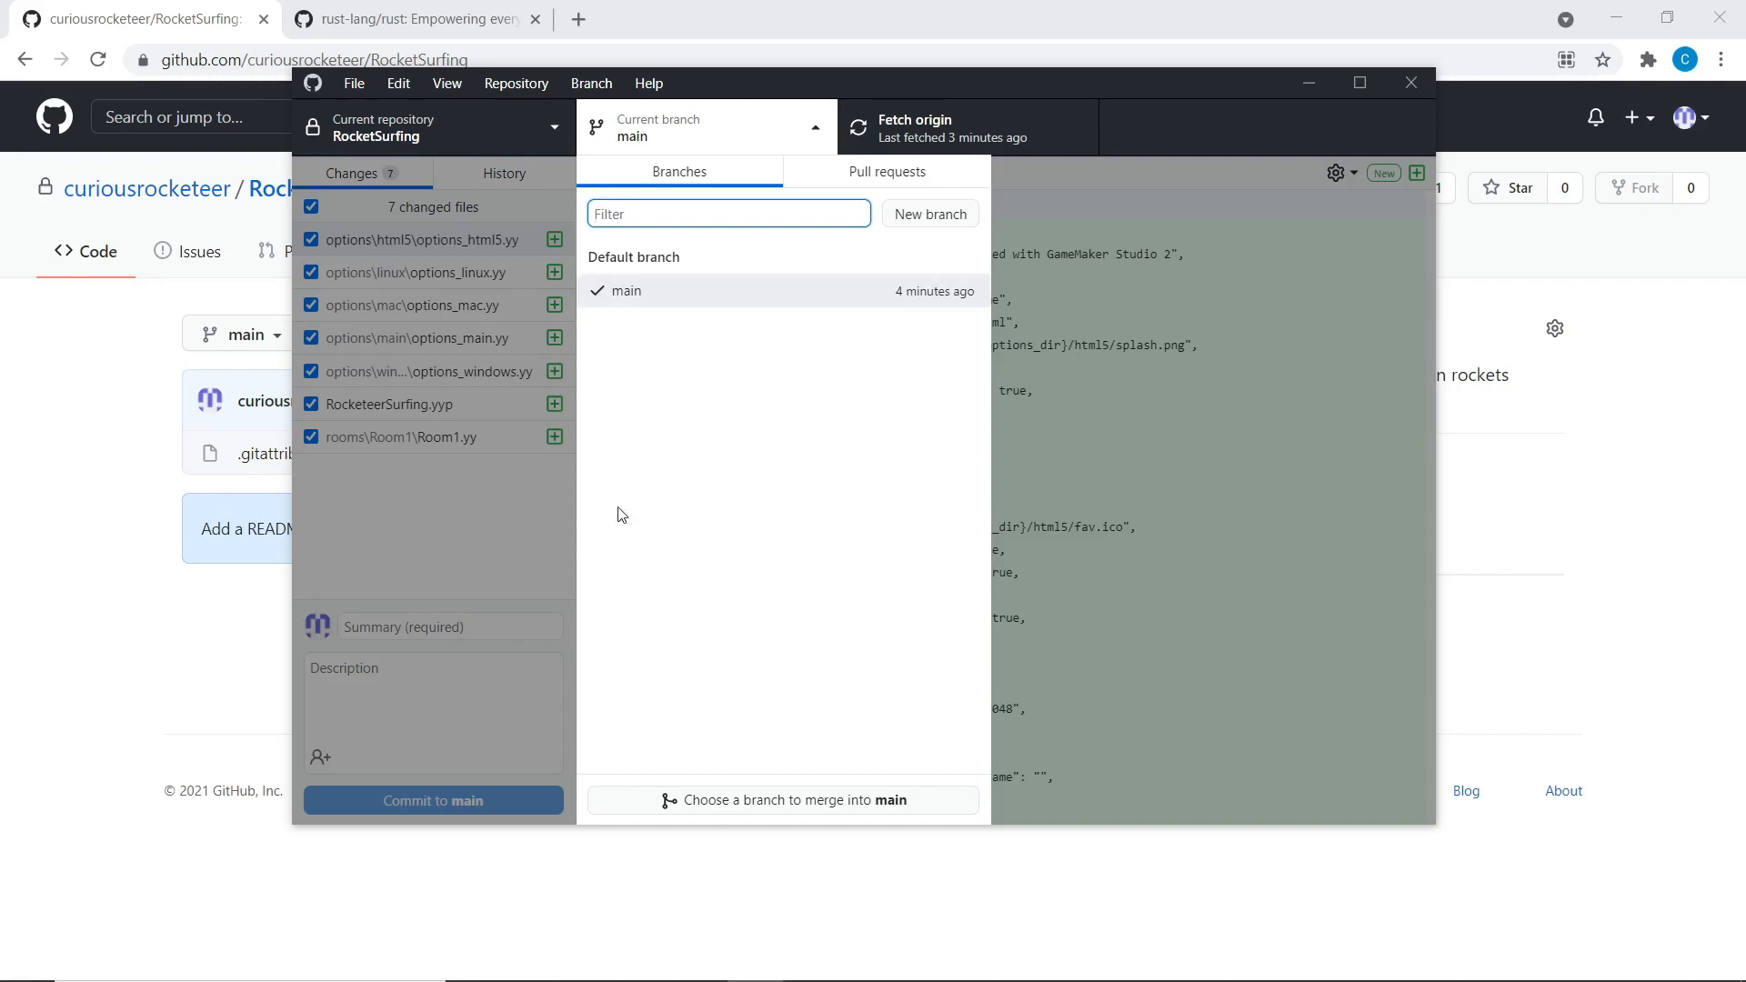
{"action": "left_click", "coordinate": [1207, 585]}
{"action": "key", "text": "ctrl+b"}
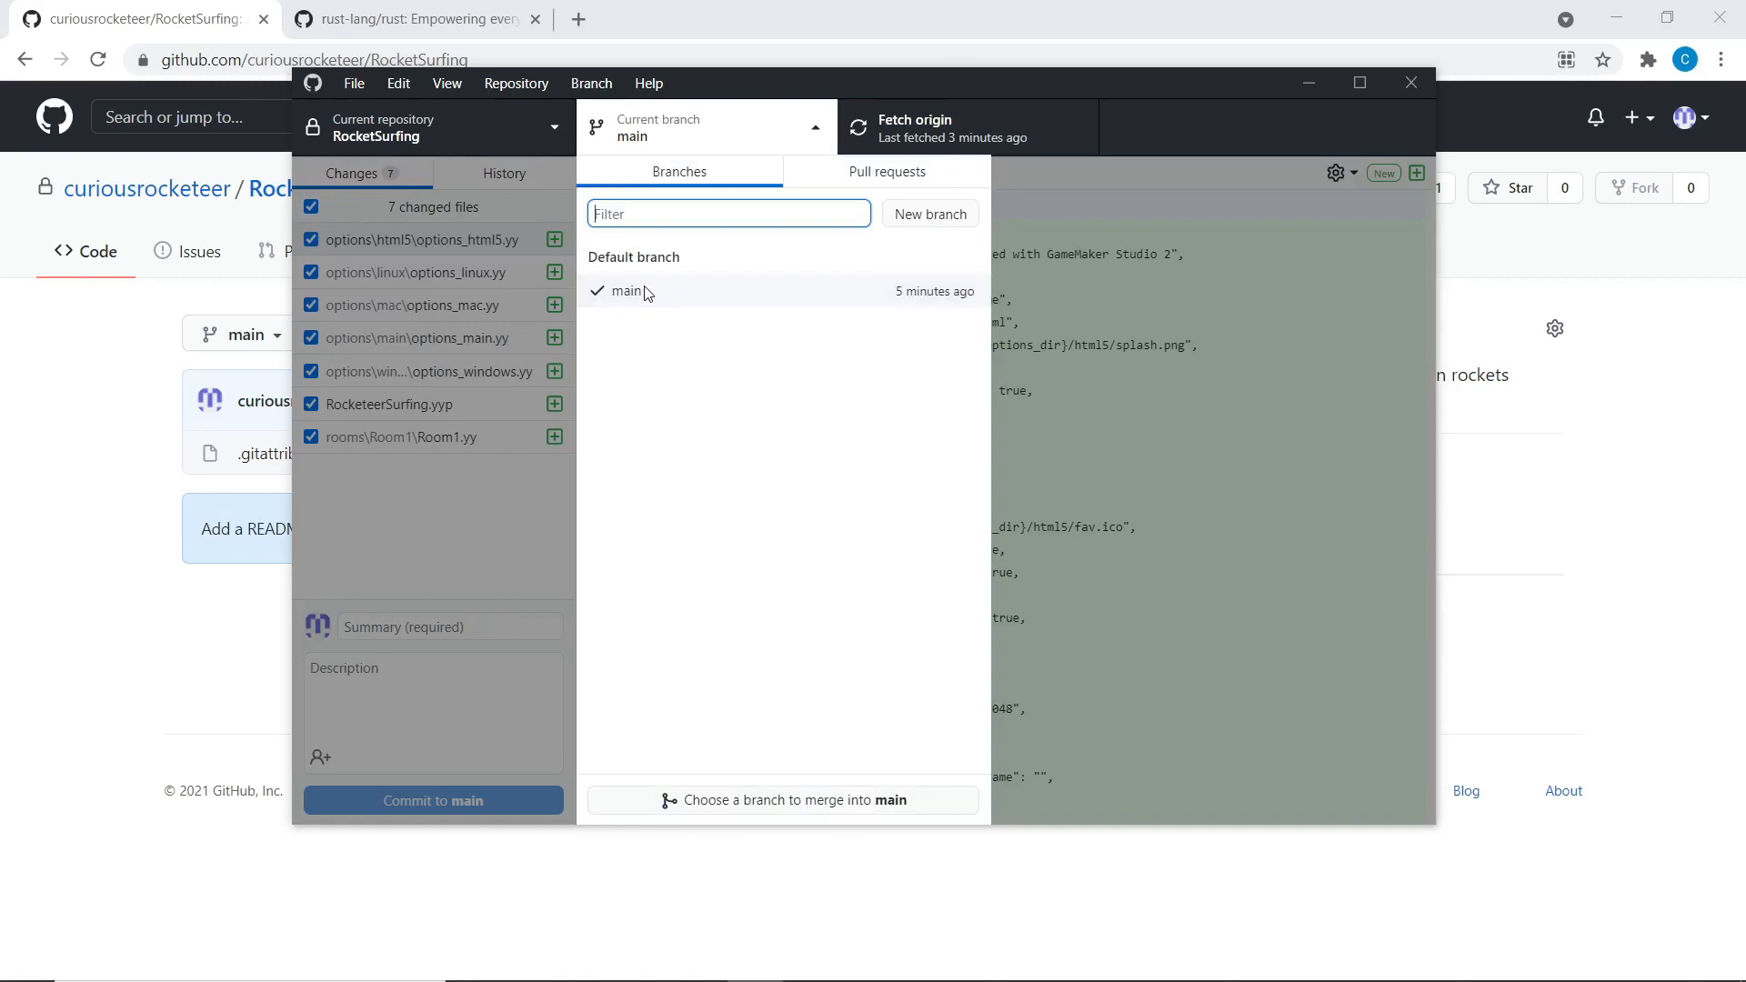
{"action": "left_click", "coordinate": [673, 291]}
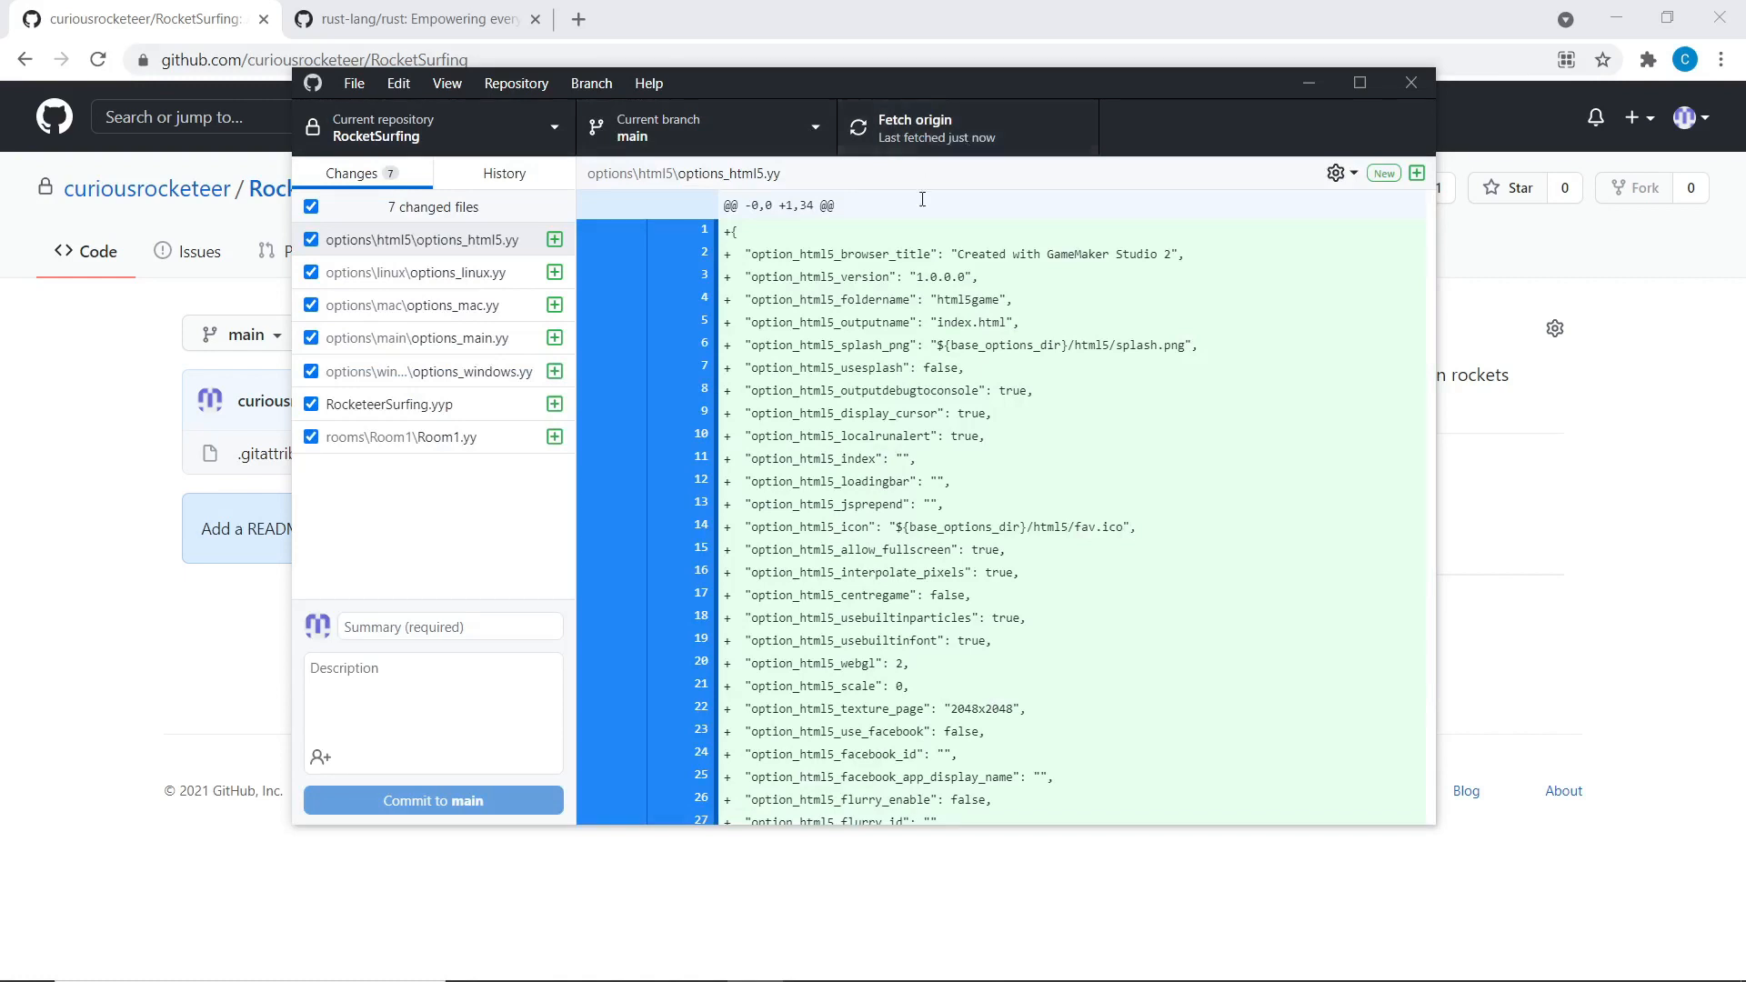
Fetch origin for RocketSurfing after briefly checking the browser
{"action": "left_click", "coordinate": [110, 362]}
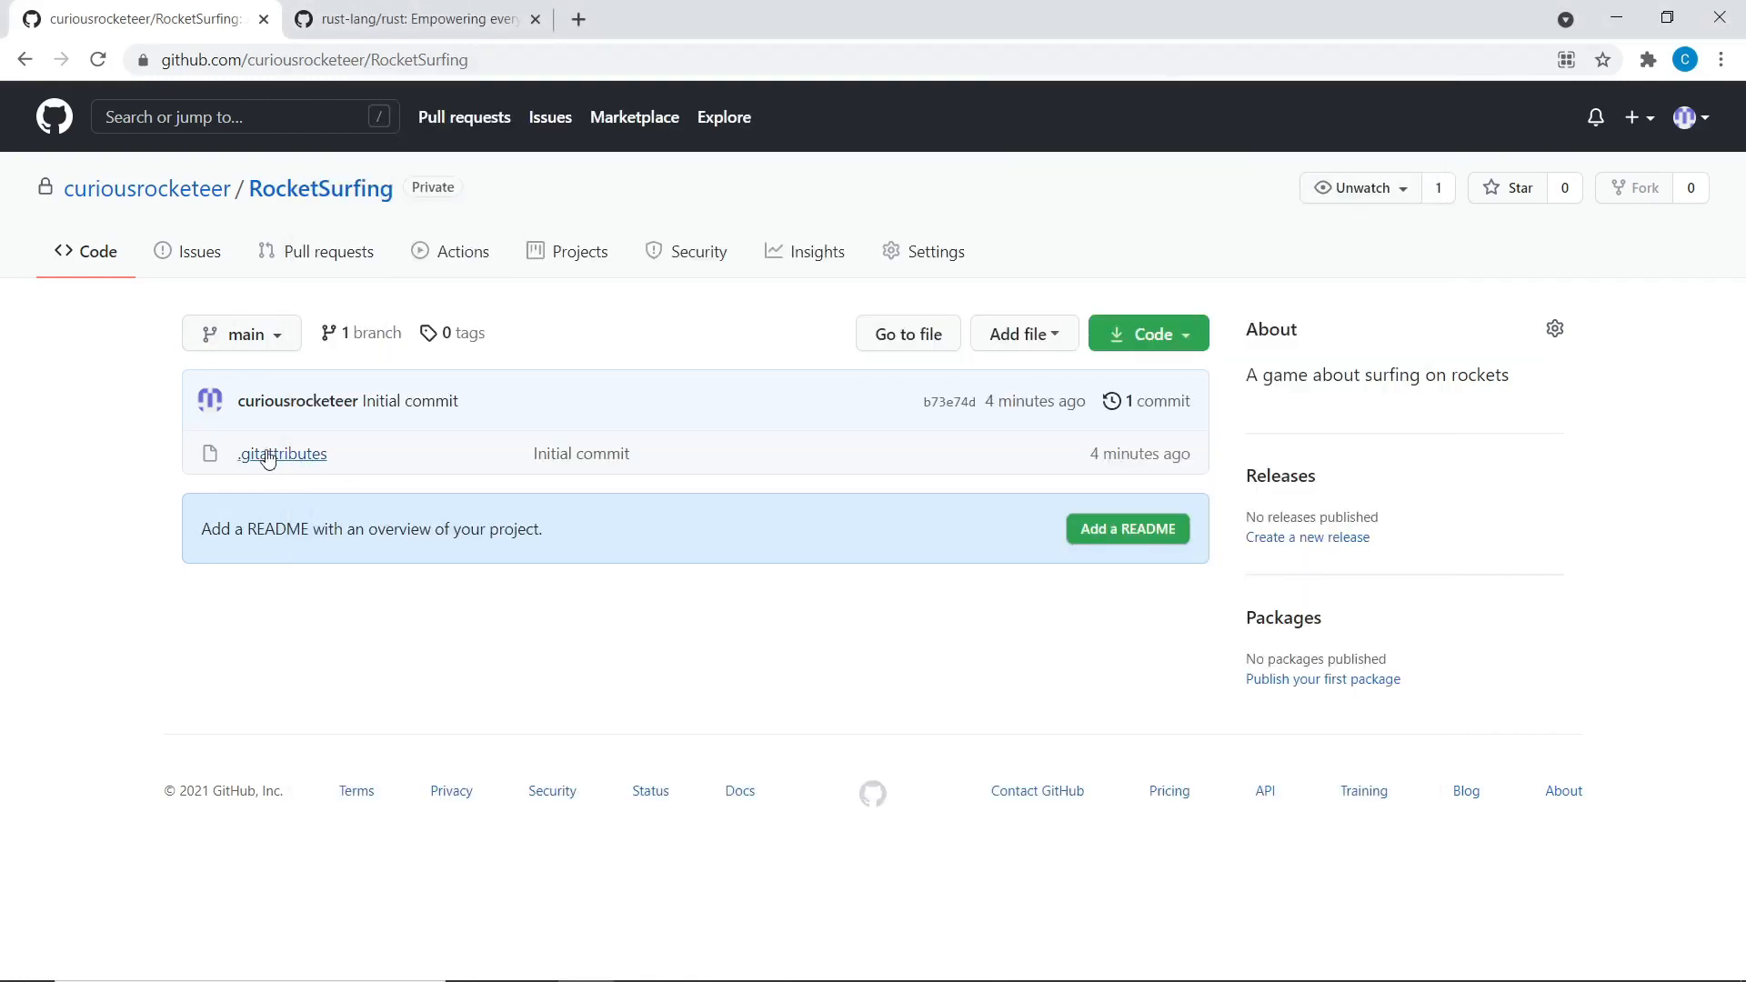
{"action": "key", "text": "alt+Tab"}
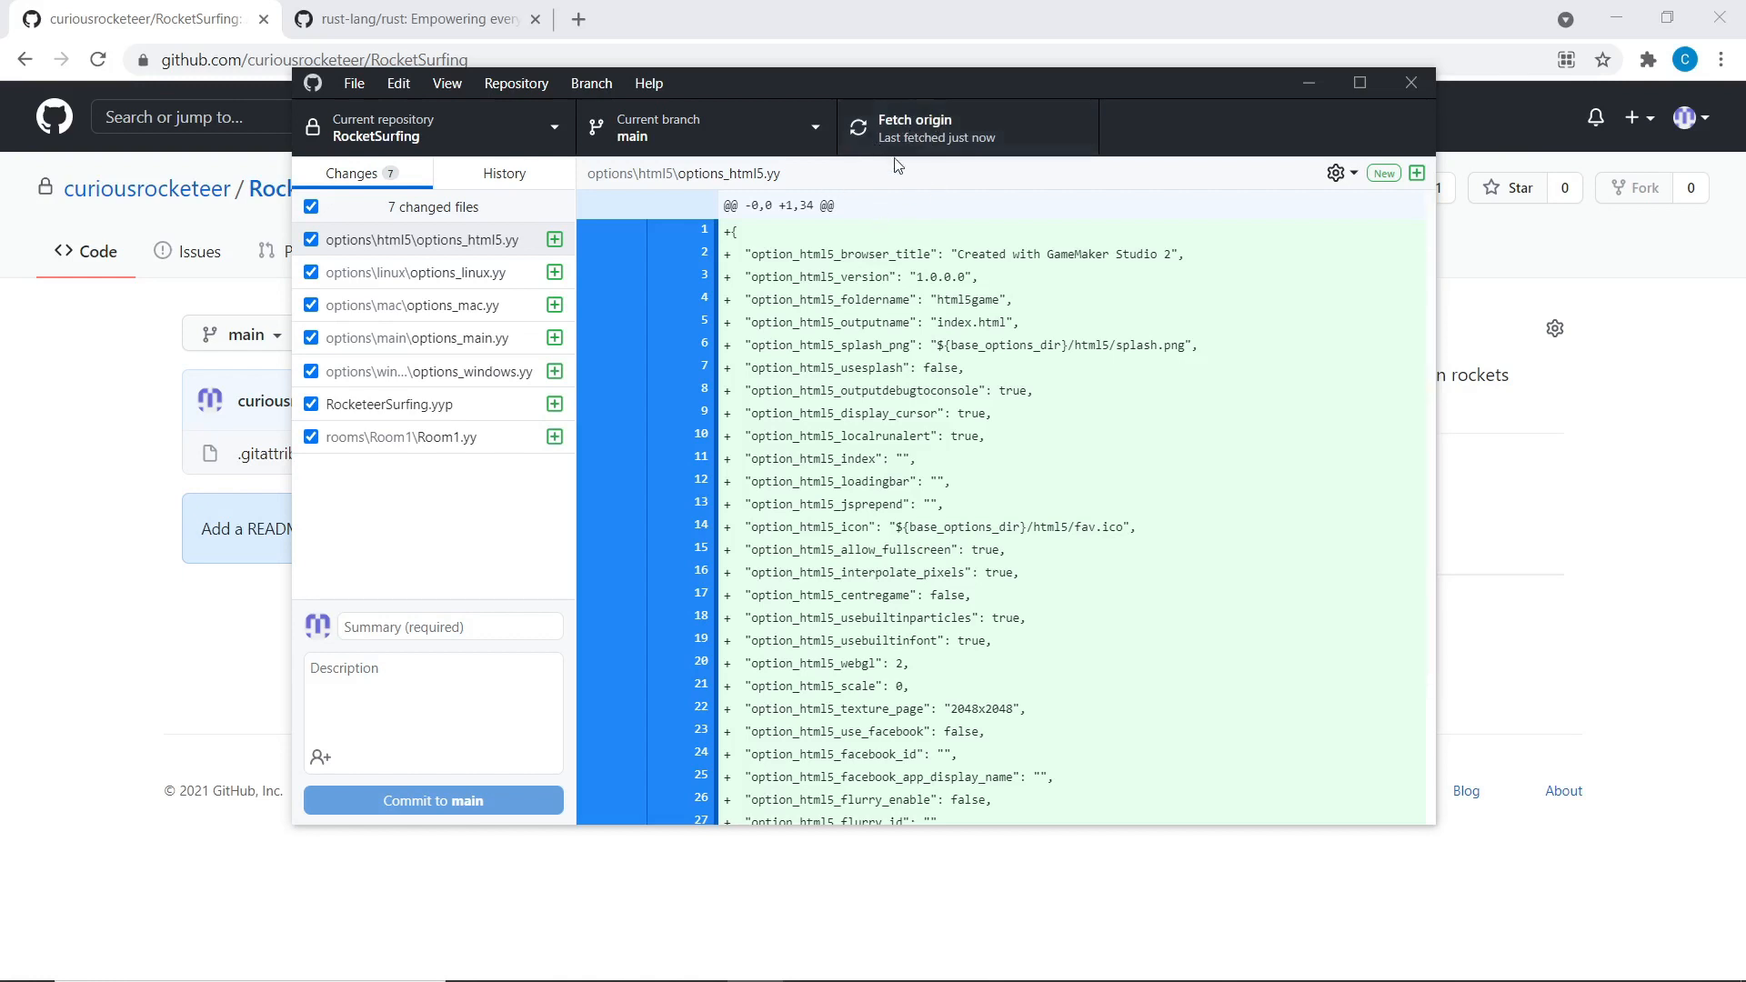
{"action": "left_click", "coordinate": [952, 147]}
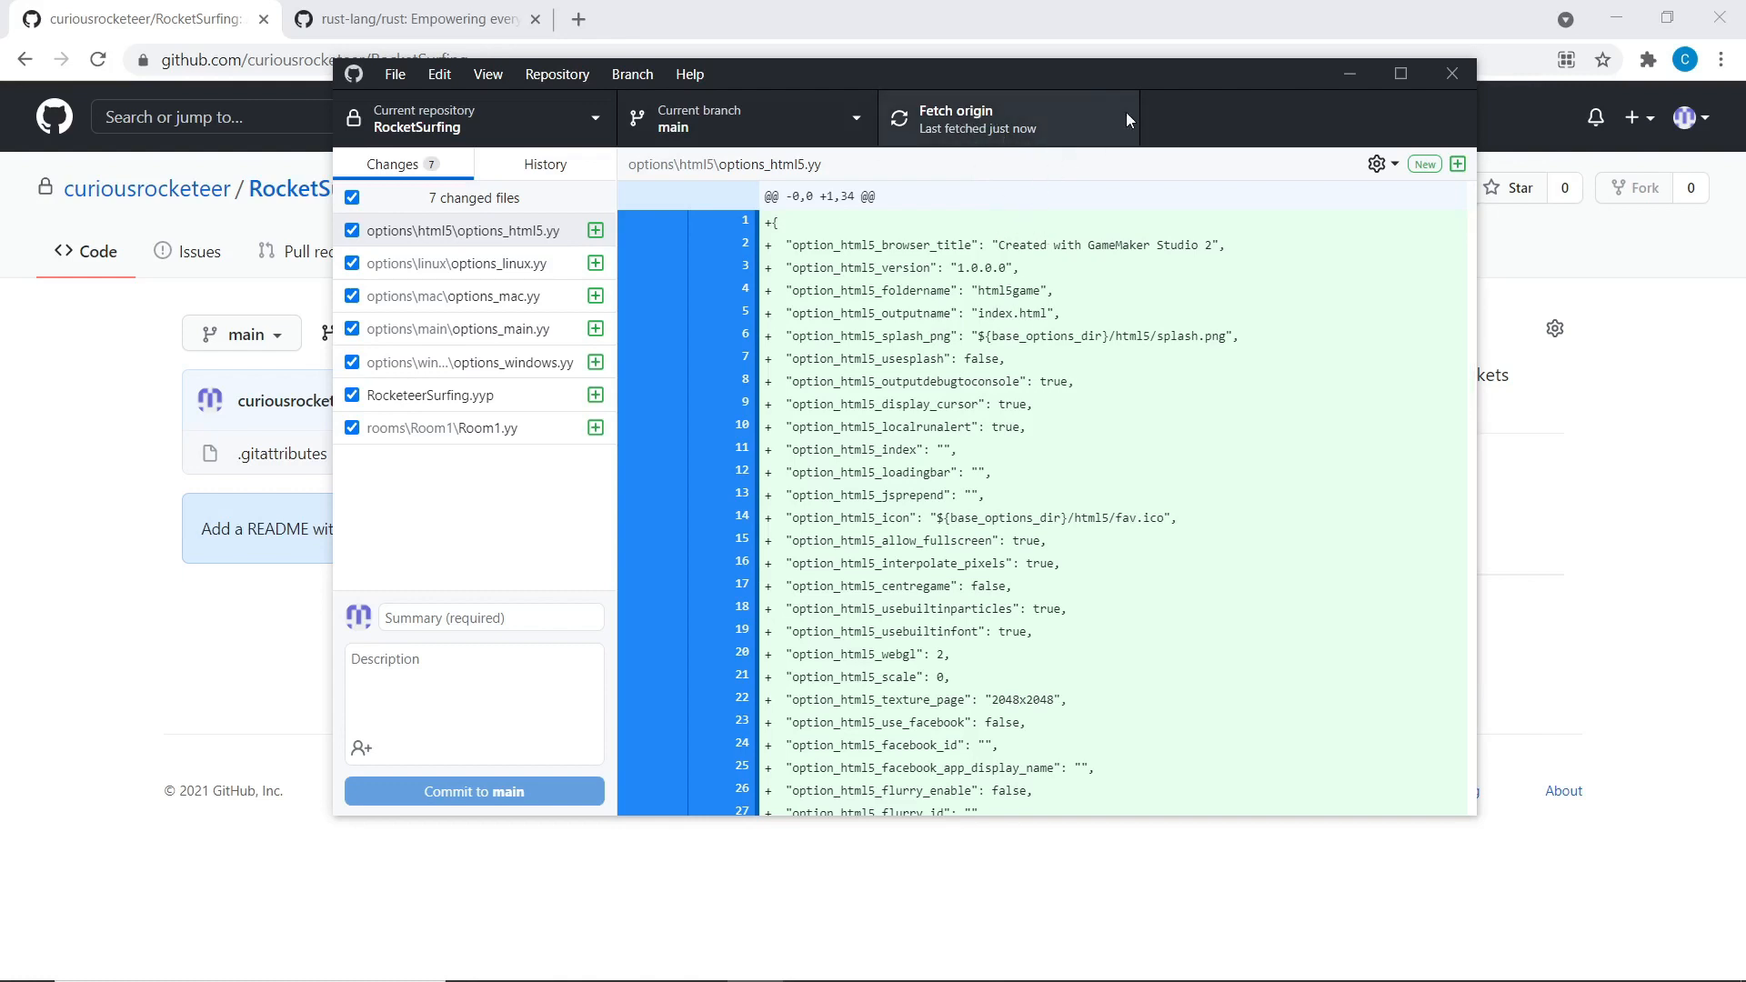
{"action": "left_click", "coordinate": [446, 262]}
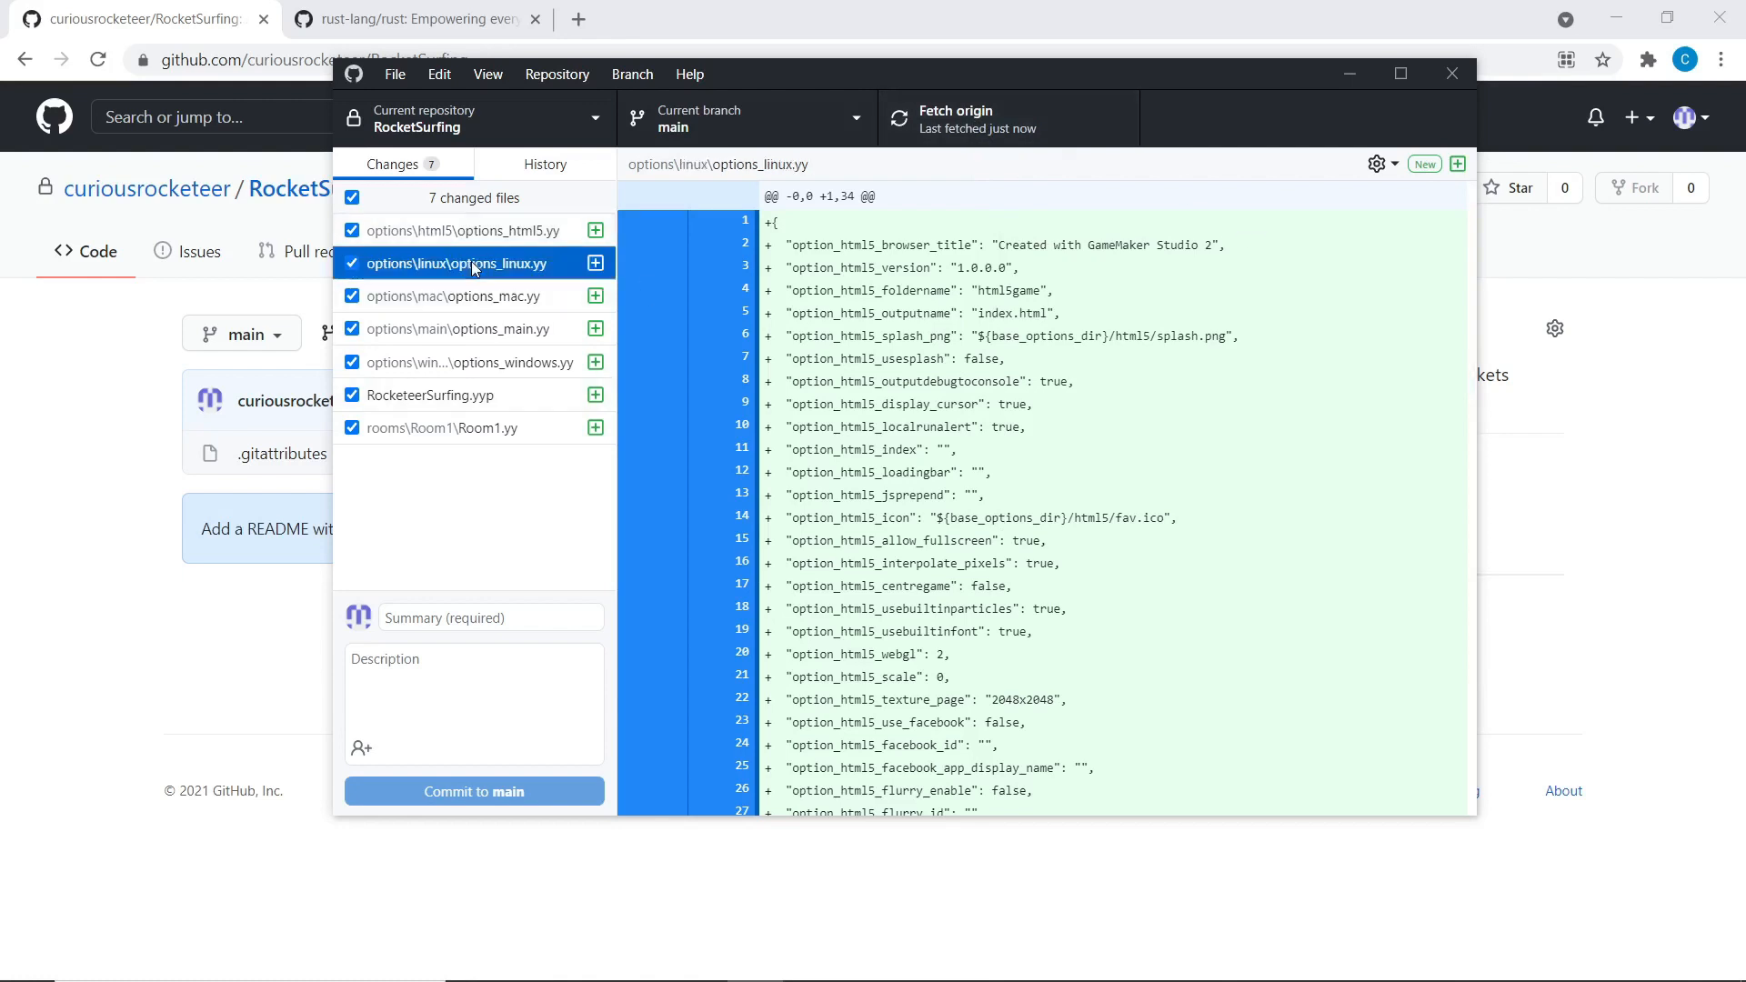
{"action": "key", "text": "Up"}
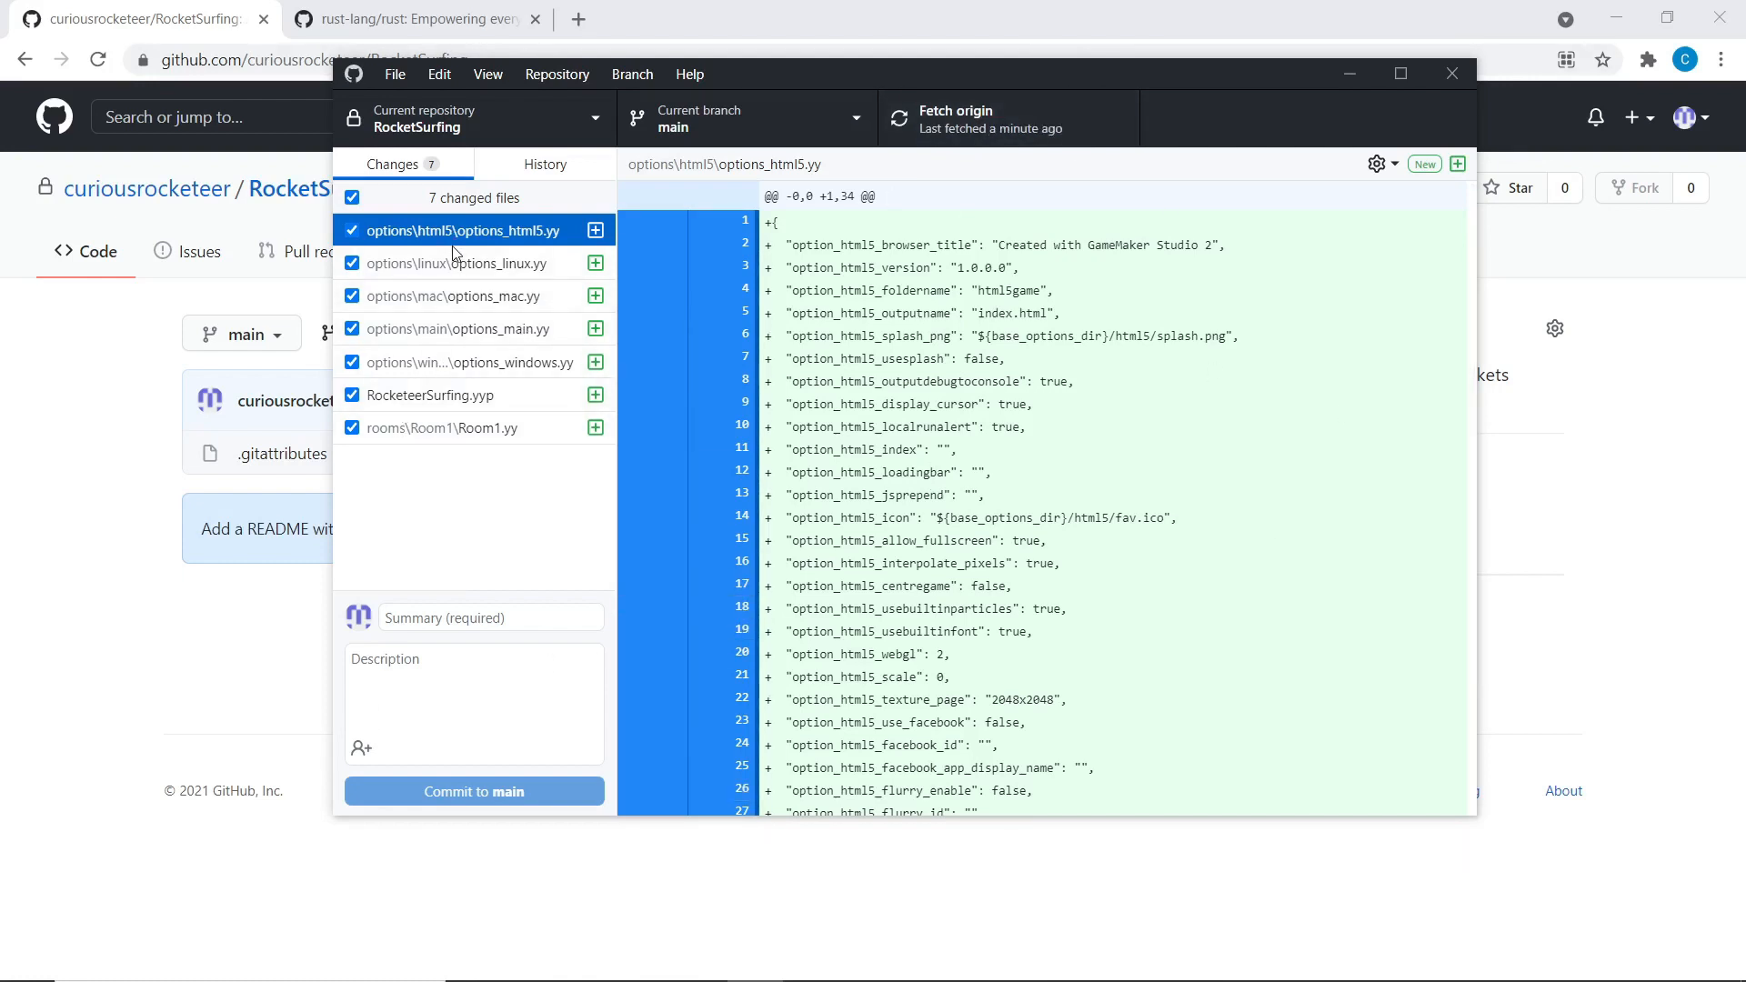
{"action": "left_click", "coordinate": [418, 427]}
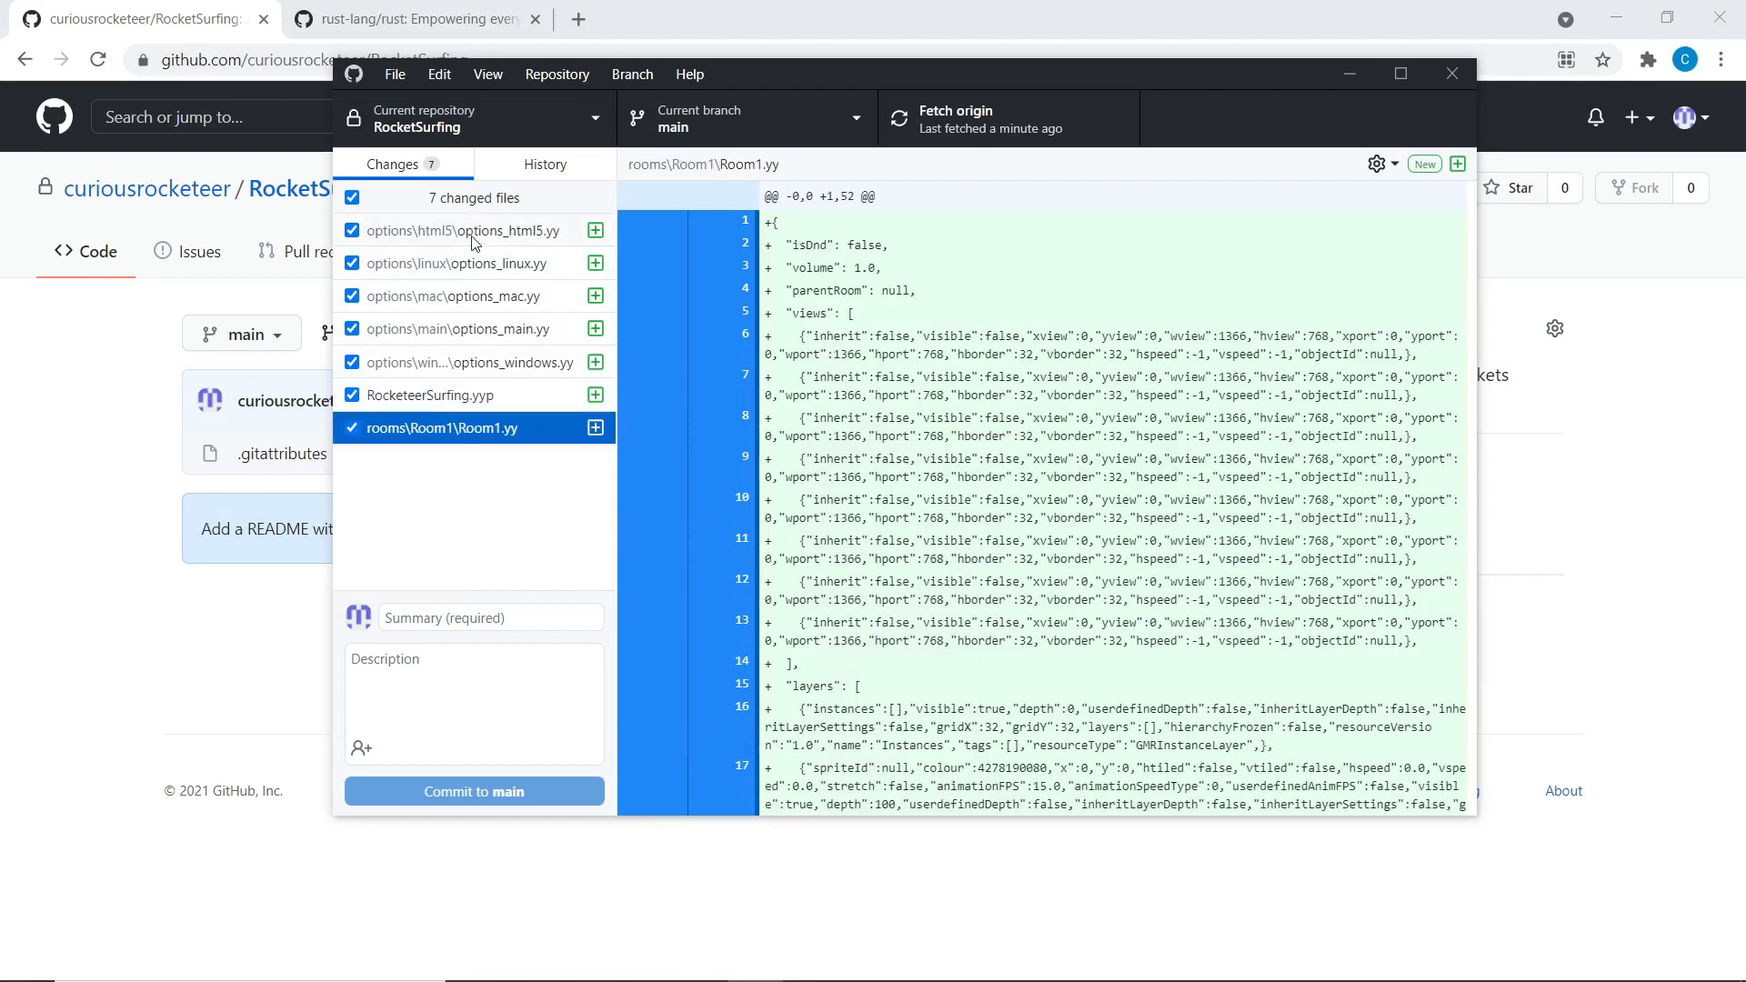
{"action": "left_click", "coordinate": [475, 238]}
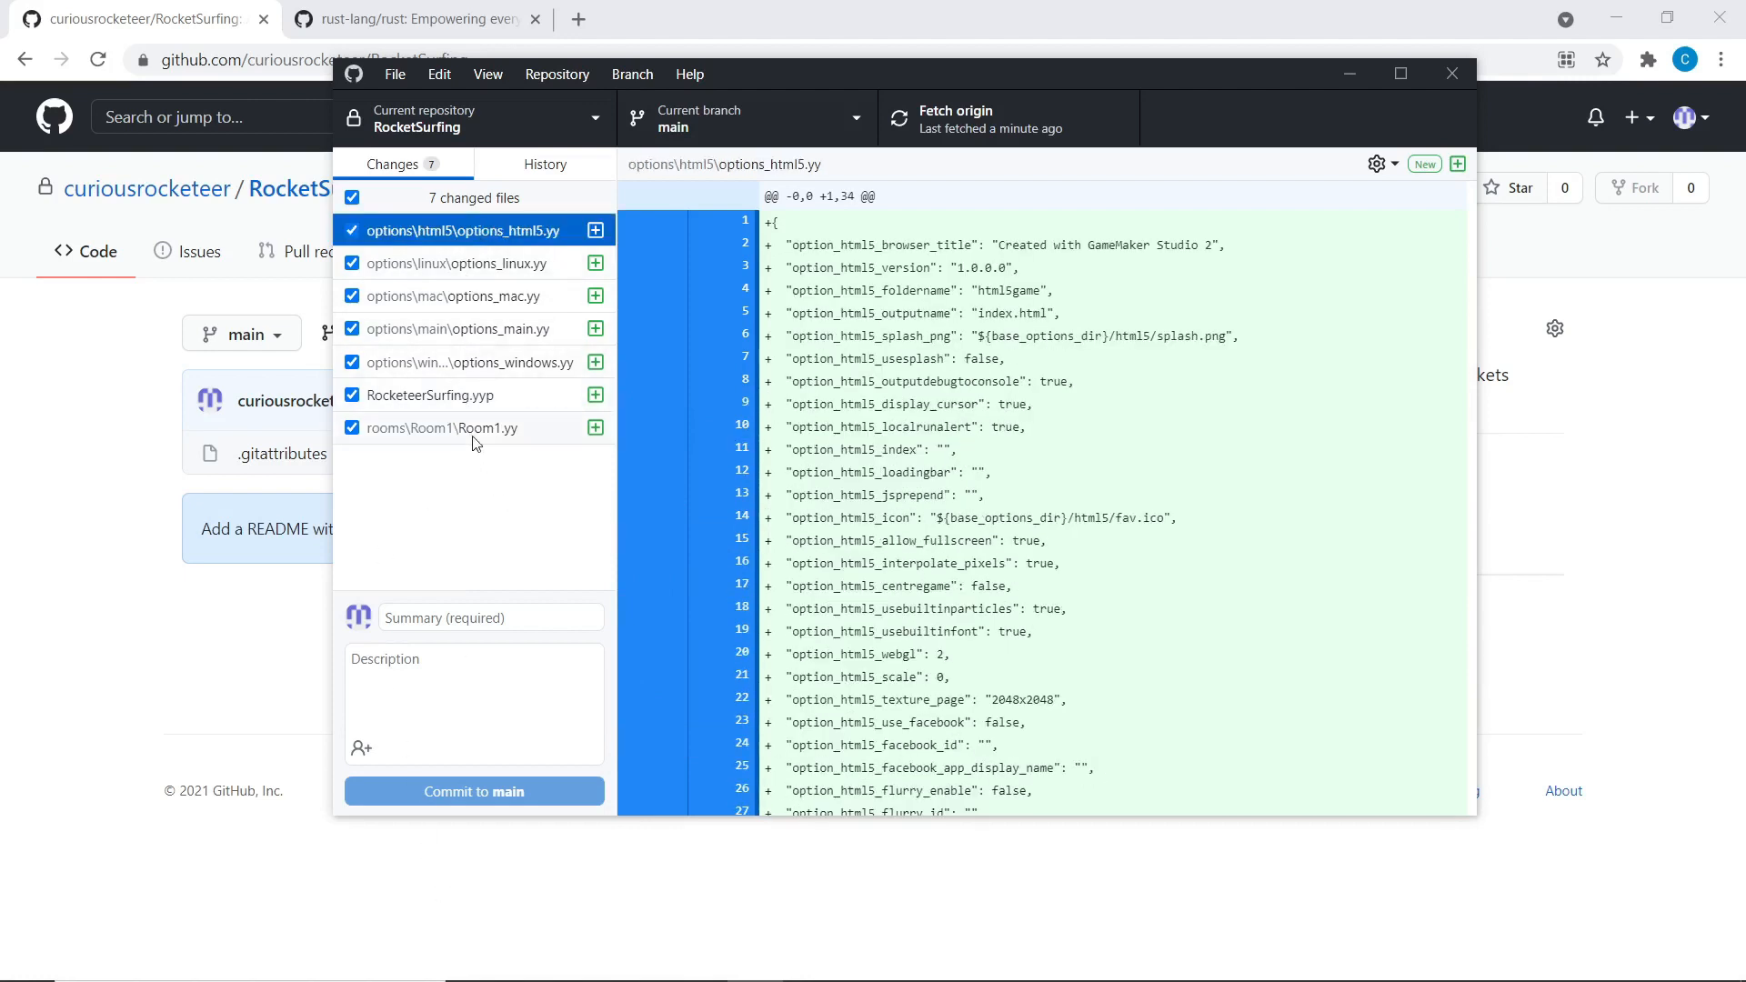
Enter 'copied over all files' as the commit summary
{"action": "left_click", "coordinate": [550, 169]}
{"action": "left_click", "coordinate": [427, 167]}
{"action": "left_click", "coordinate": [546, 618]}
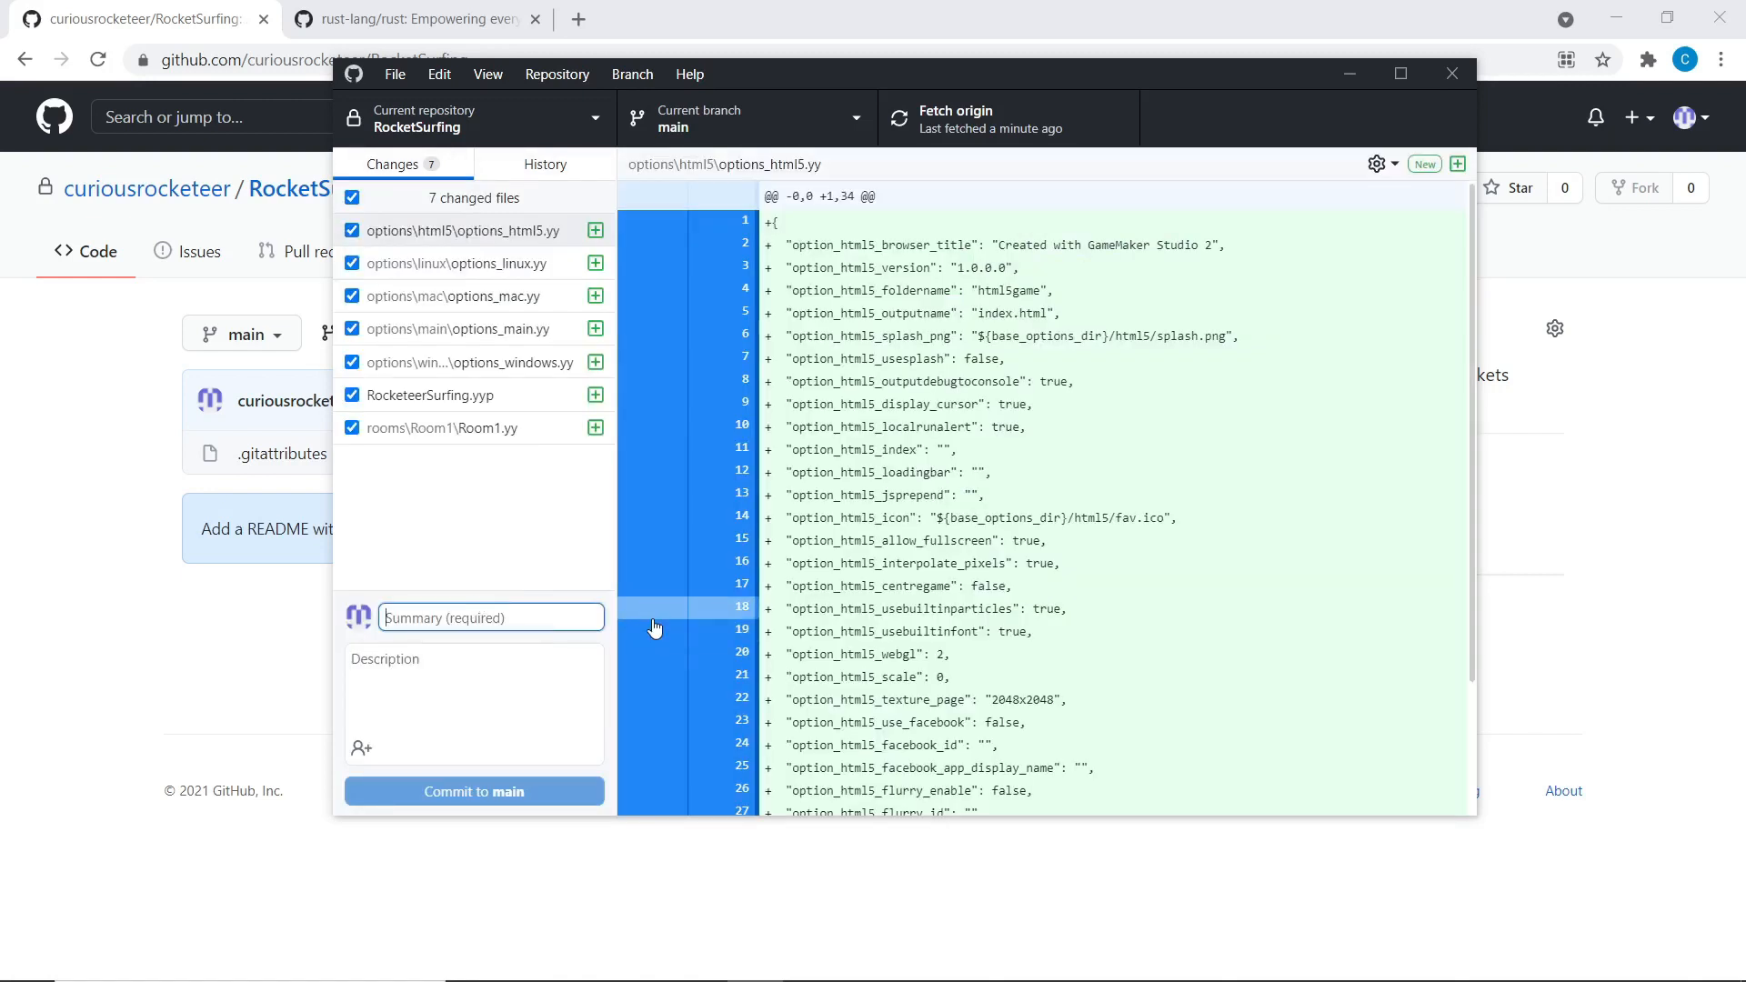
{"action": "type", "text": "copied over"}
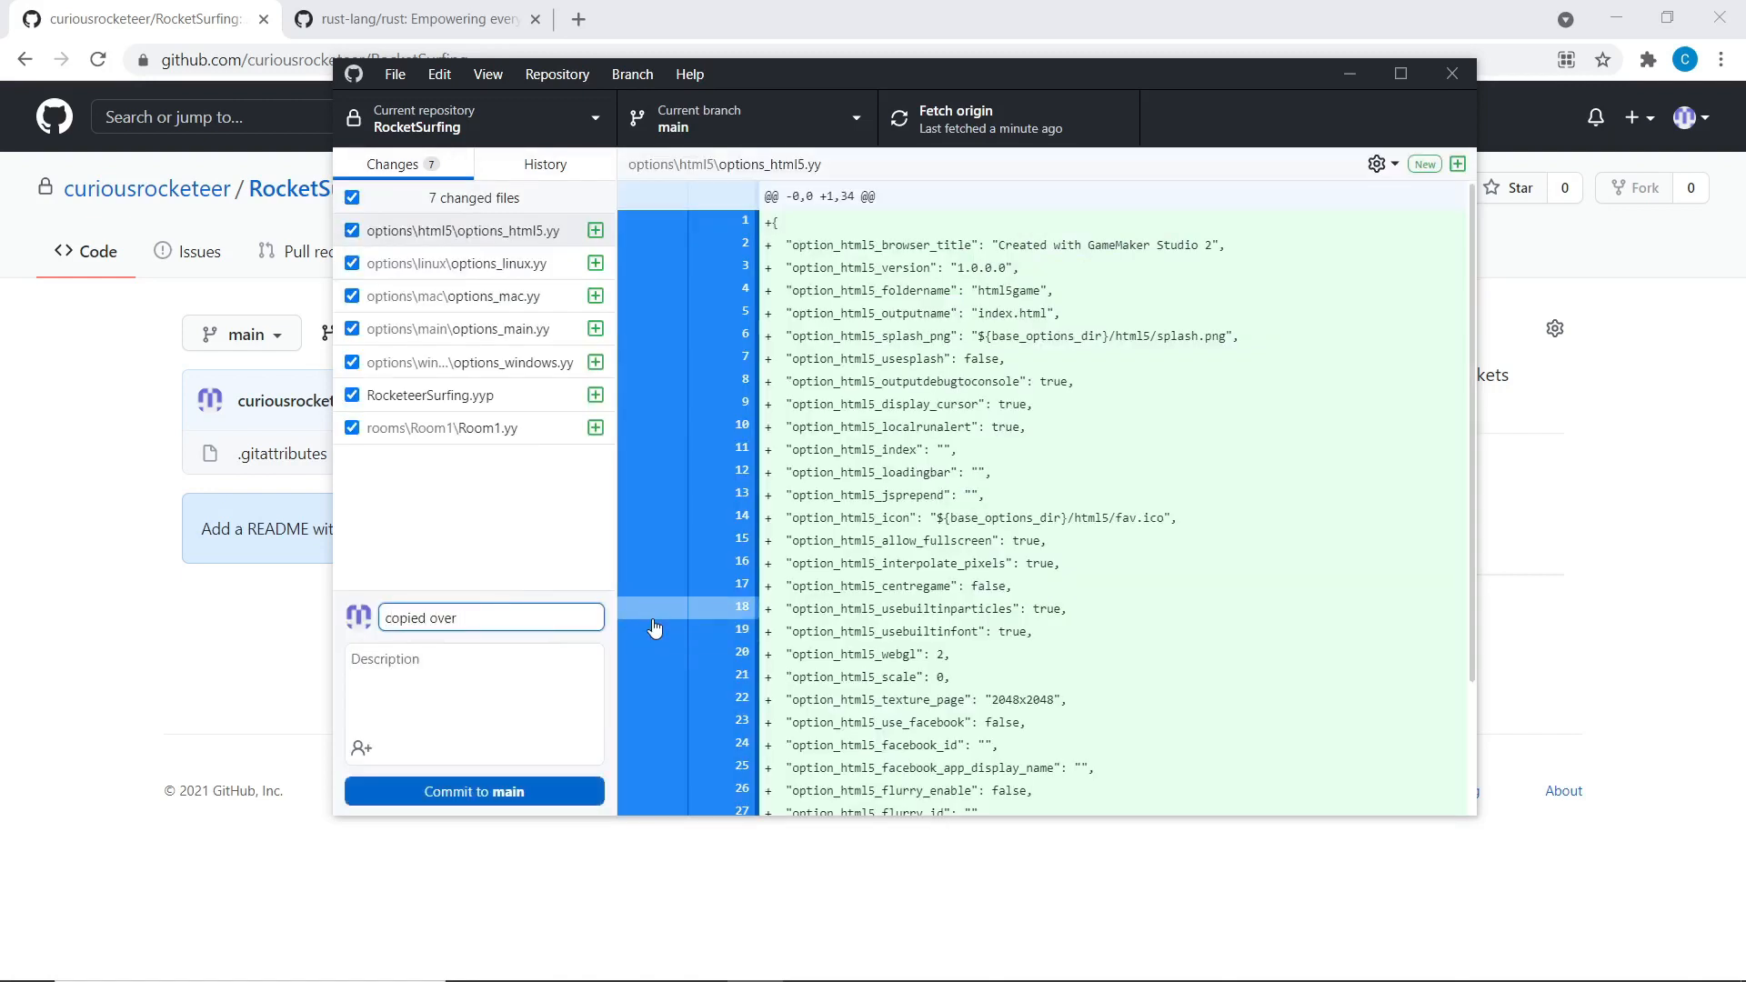
{"action": "type", "text": " all files"}
{"action": "left_click", "coordinate": [515, 647]}
{"action": "left_click", "coordinate": [512, 620]}
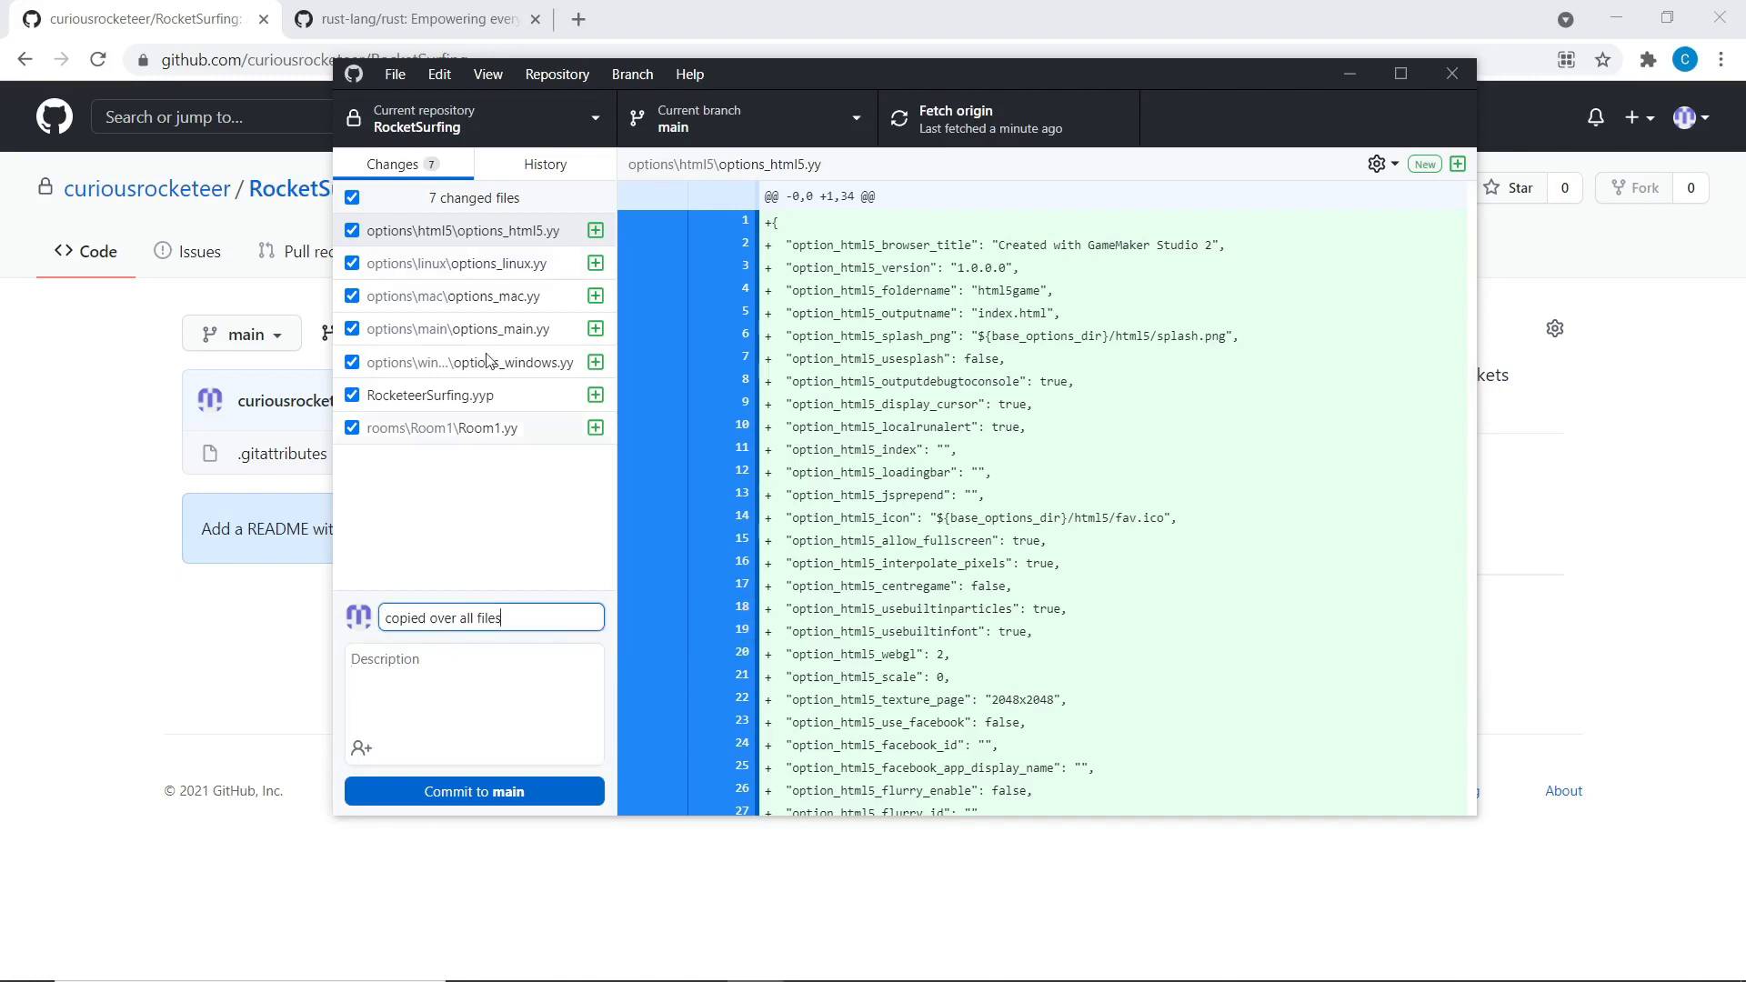
Glance at the Initial commit, then type and delete a trial commit description
{"action": "left_click", "coordinate": [511, 171]}
{"action": "left_click", "coordinate": [346, 241]}
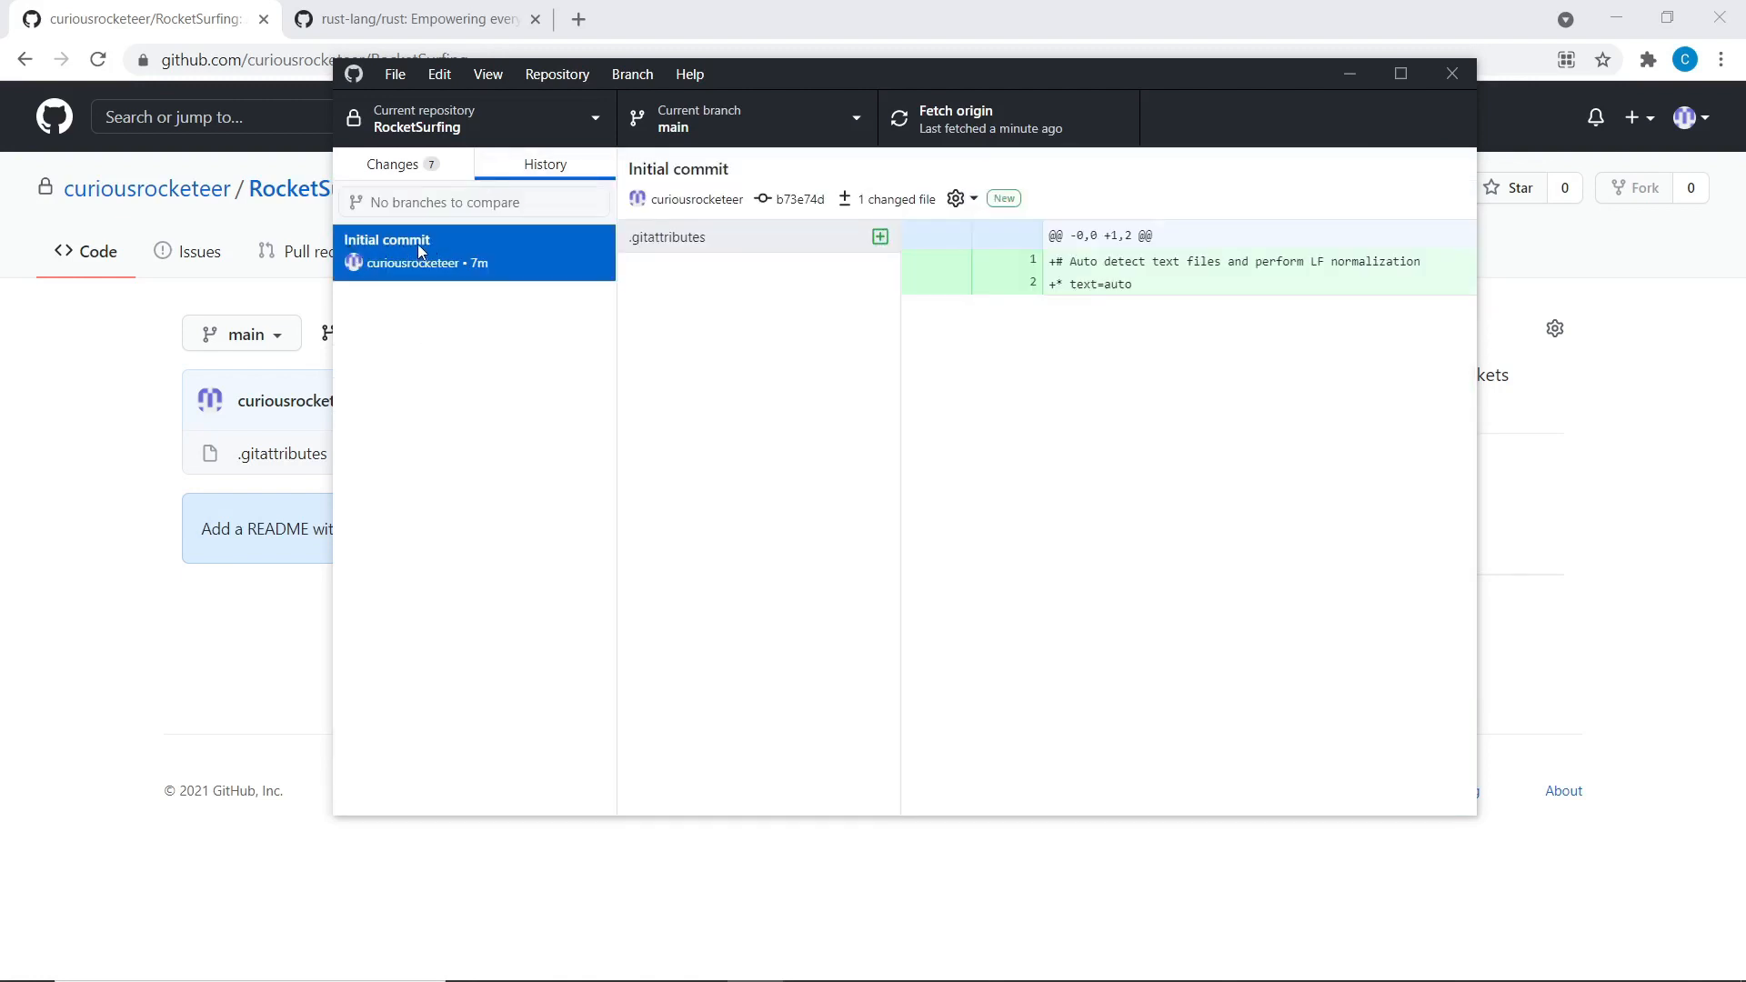
{"action": "left_click", "coordinate": [405, 168]}
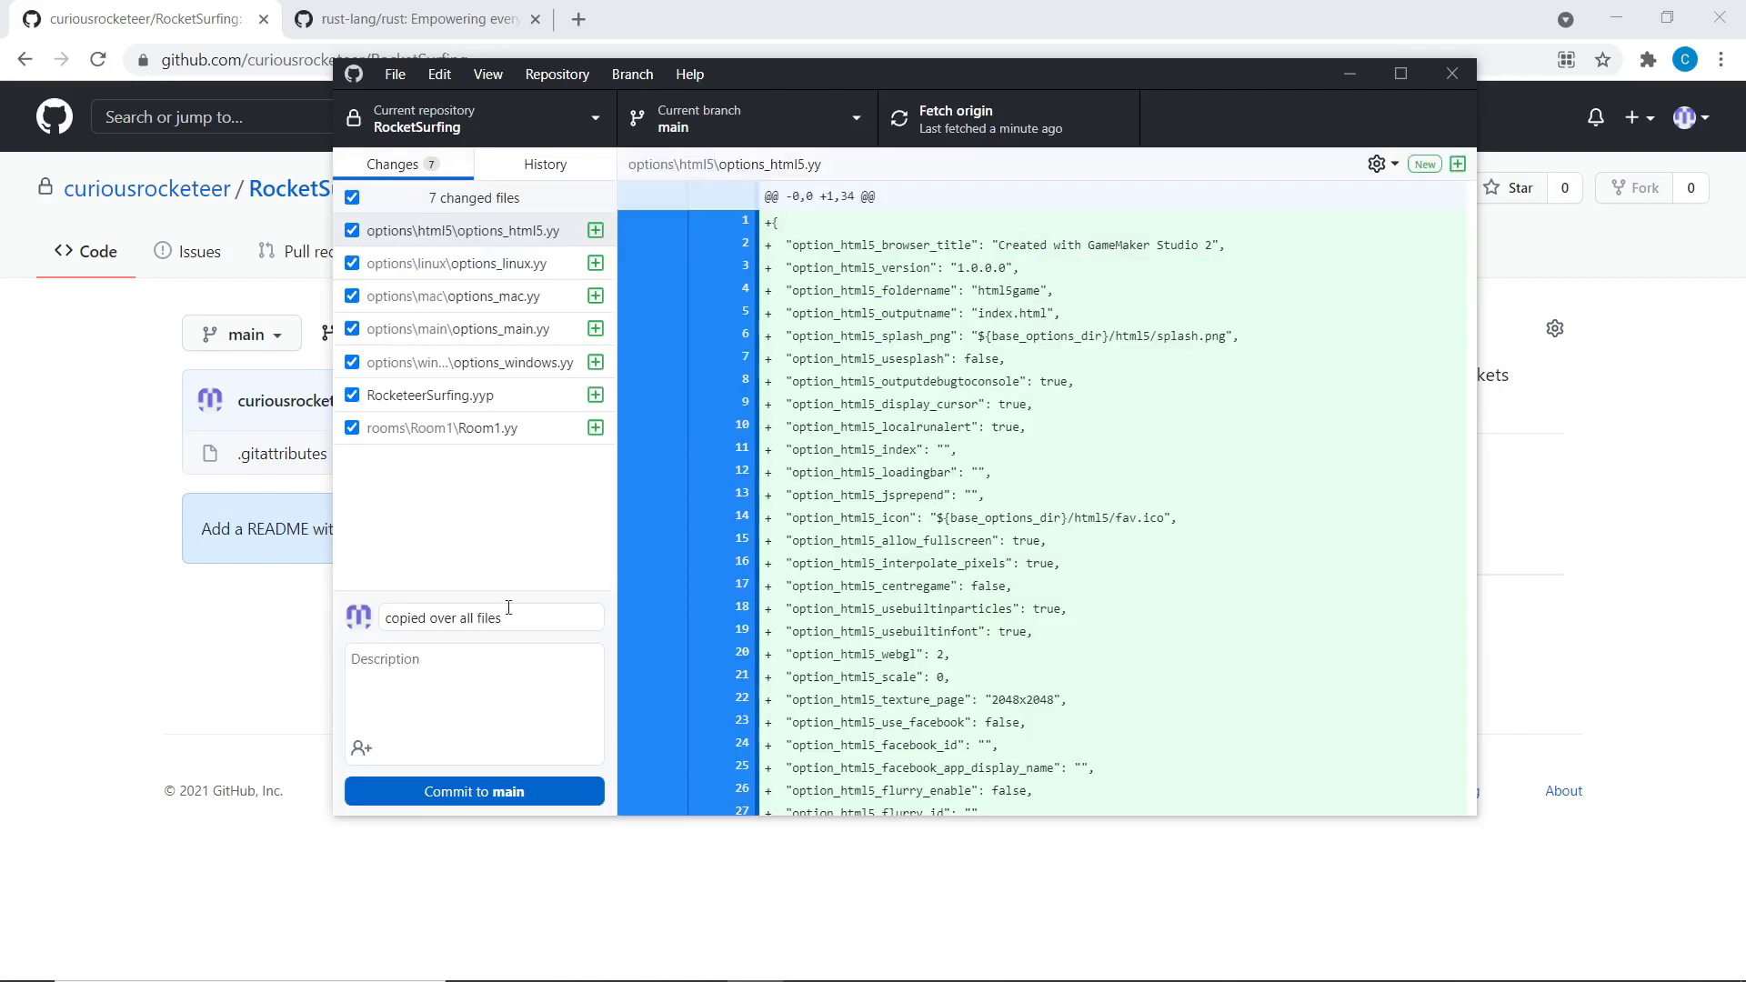
{"action": "left_click", "coordinate": [354, 666]}
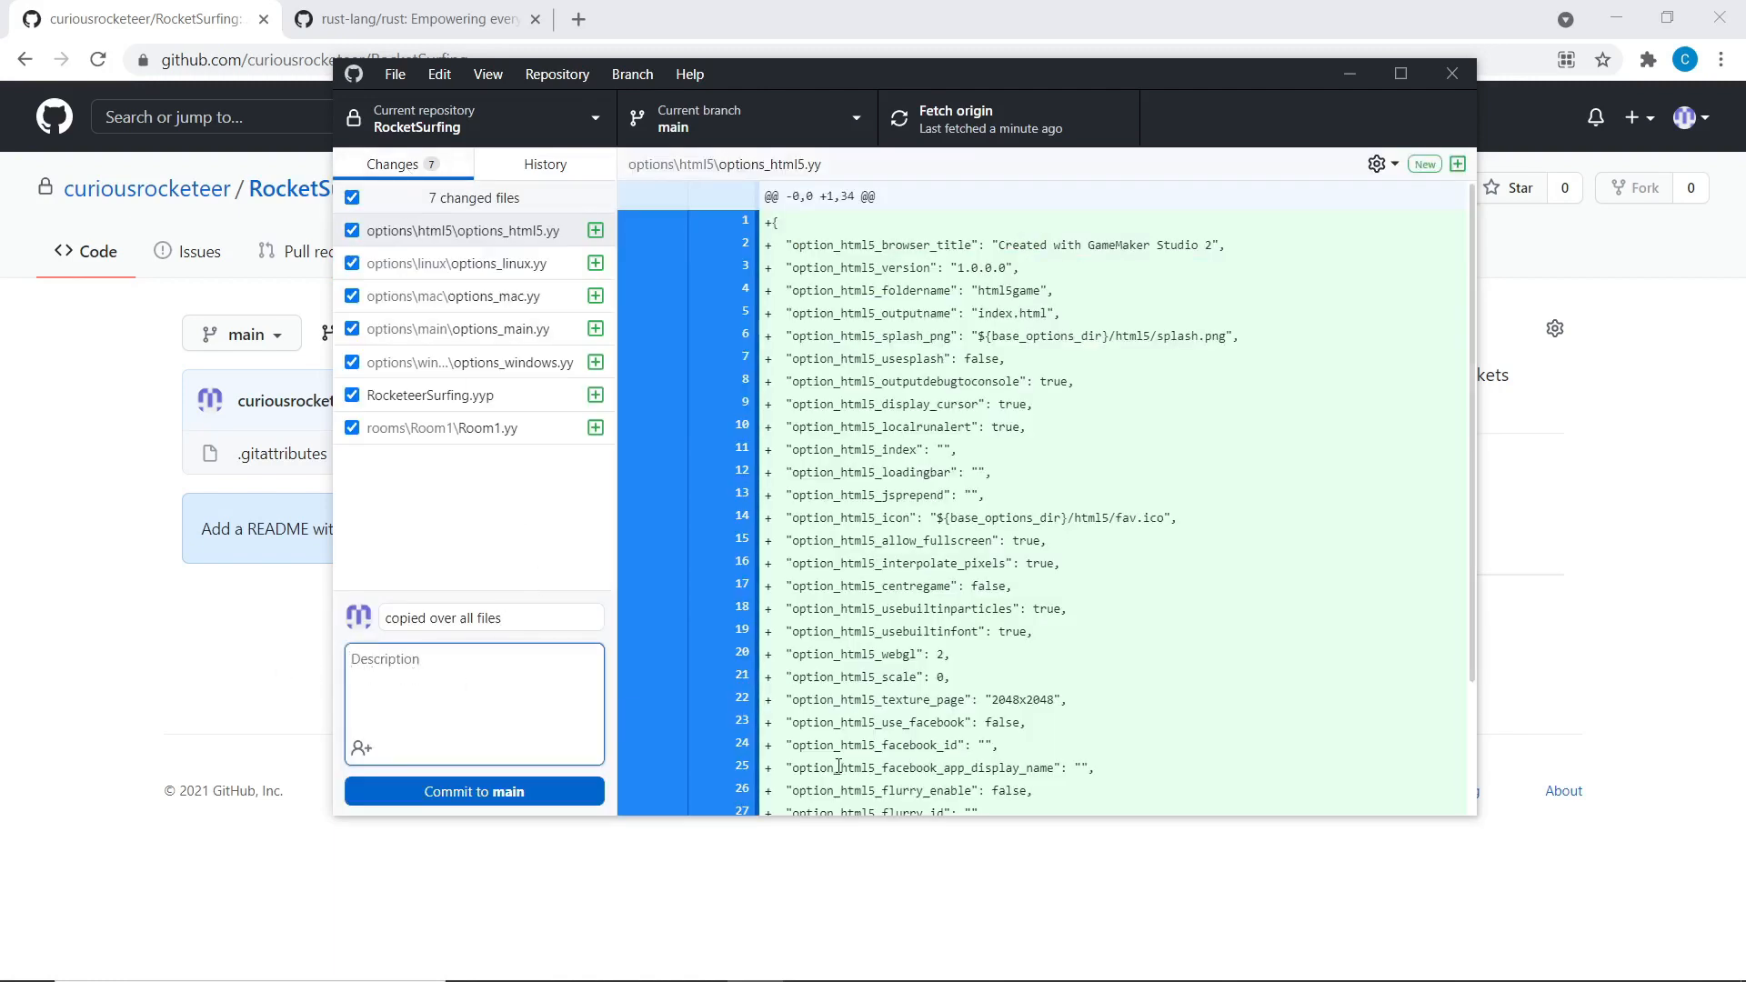
{"action": "type", "text": "- copied options"}
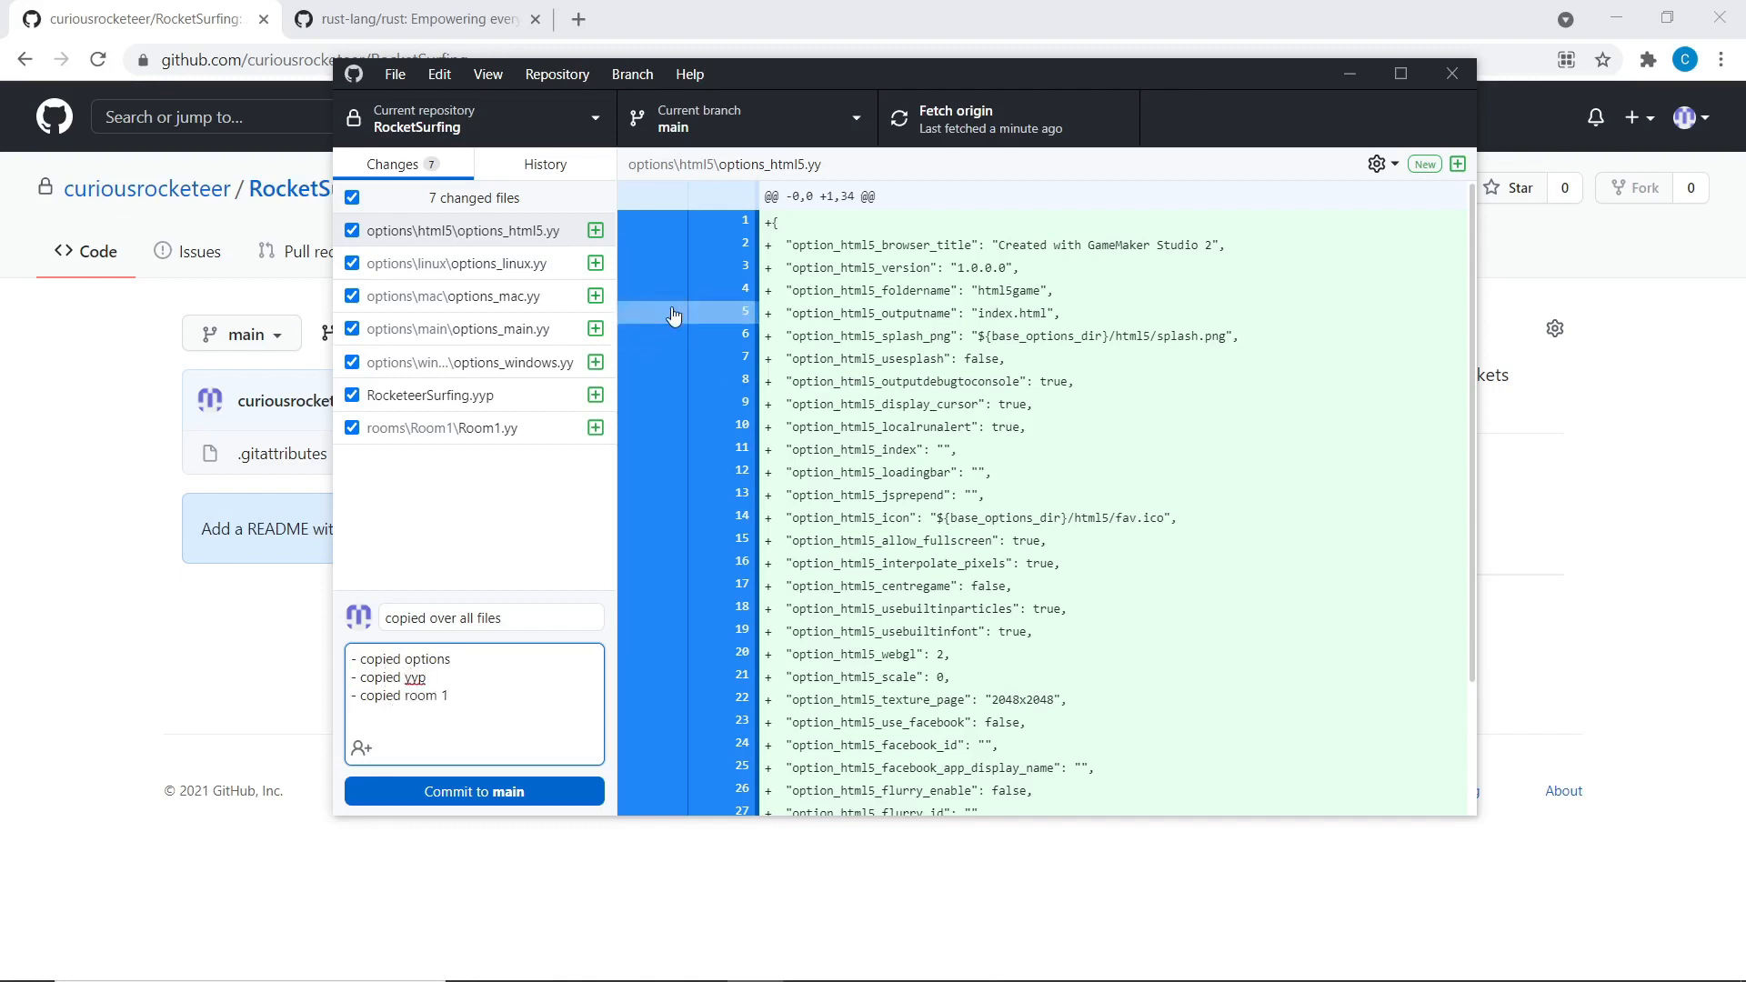
{"action": "left_click", "coordinate": [470, 544]}
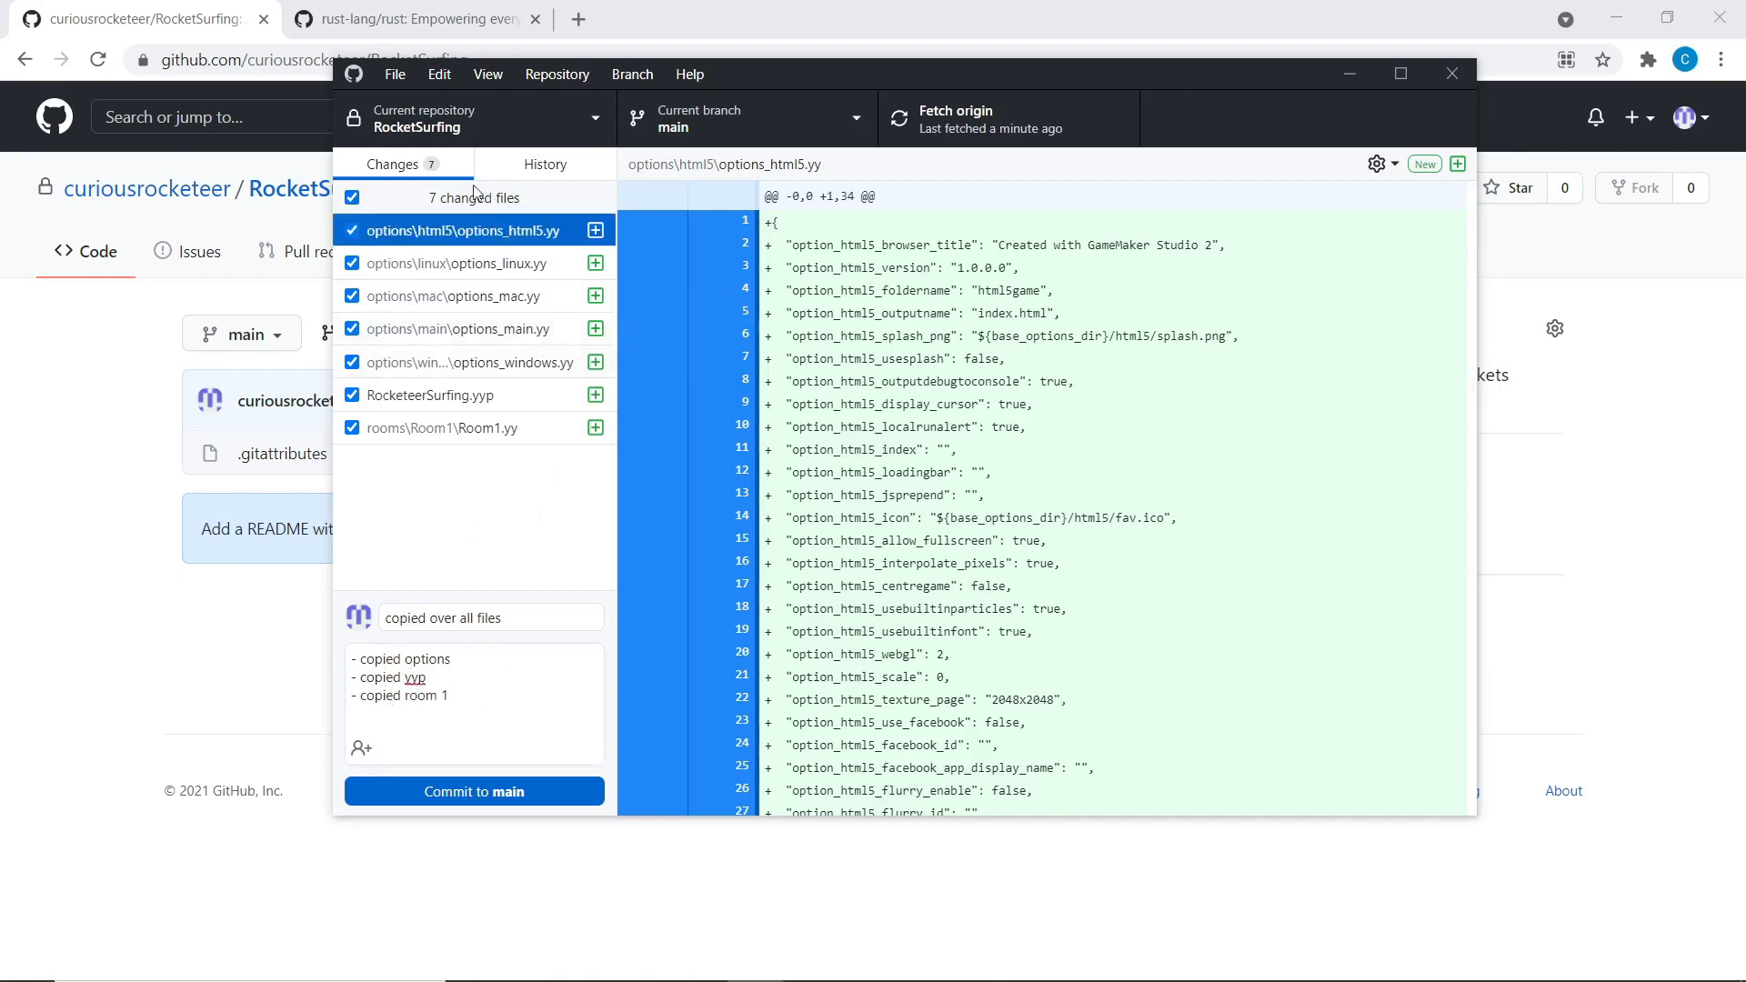
{"action": "left_click_drag", "start_coordinate": [491, 713], "coordinate": [69, 401]}
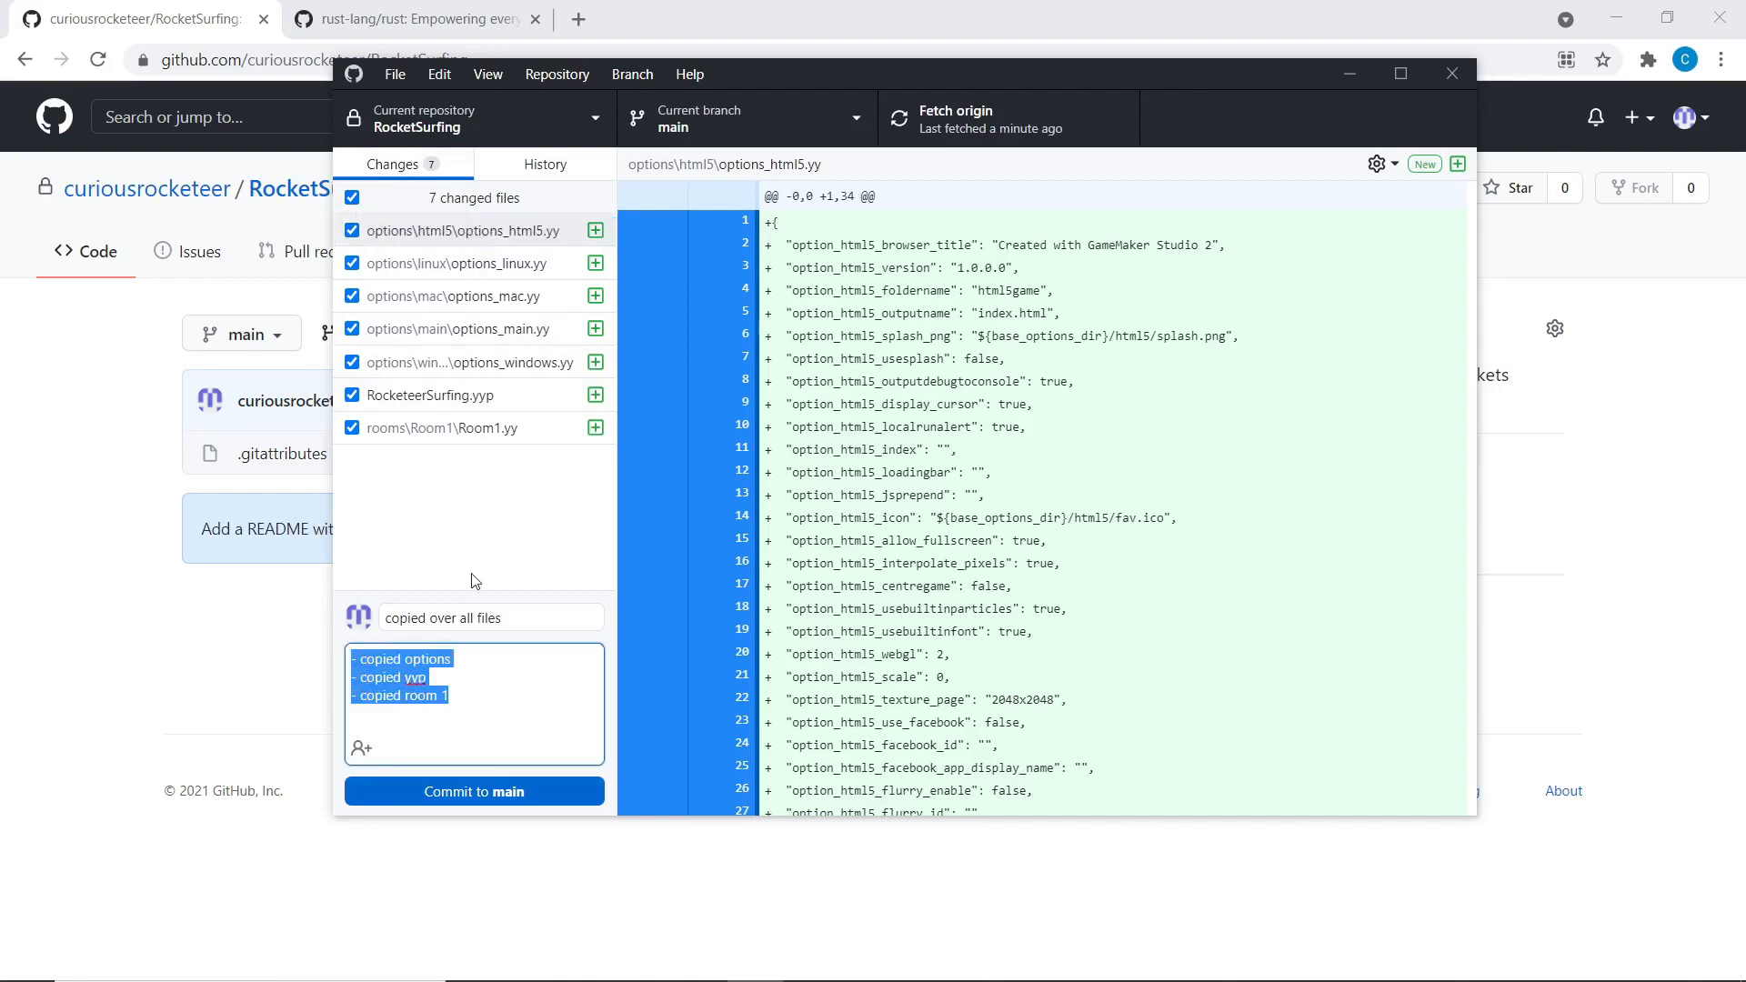
{"action": "left_click_drag", "start_coordinate": [494, 713], "coordinate": [349, 653]}
{"action": "key", "text": "BackSpace"}
{"action": "left_click", "coordinate": [532, 618]}
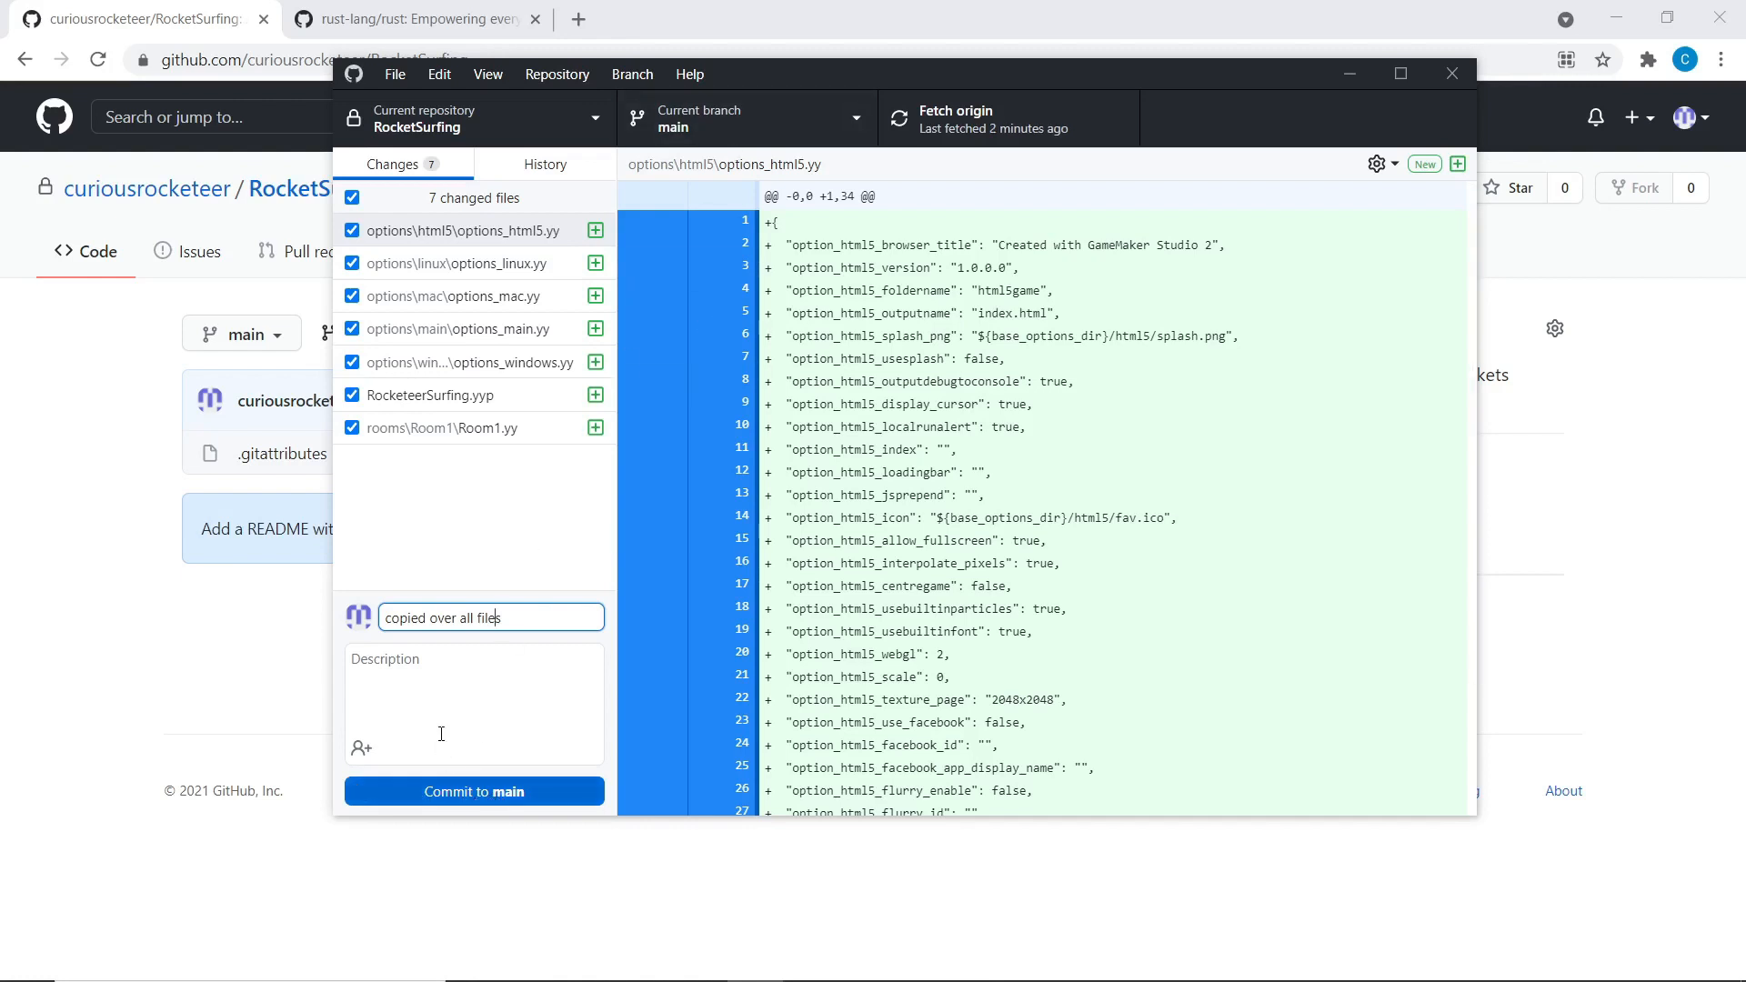
Add and remove a trial co-author, then commit the seven files to main
{"action": "left_click", "coordinate": [361, 748]}
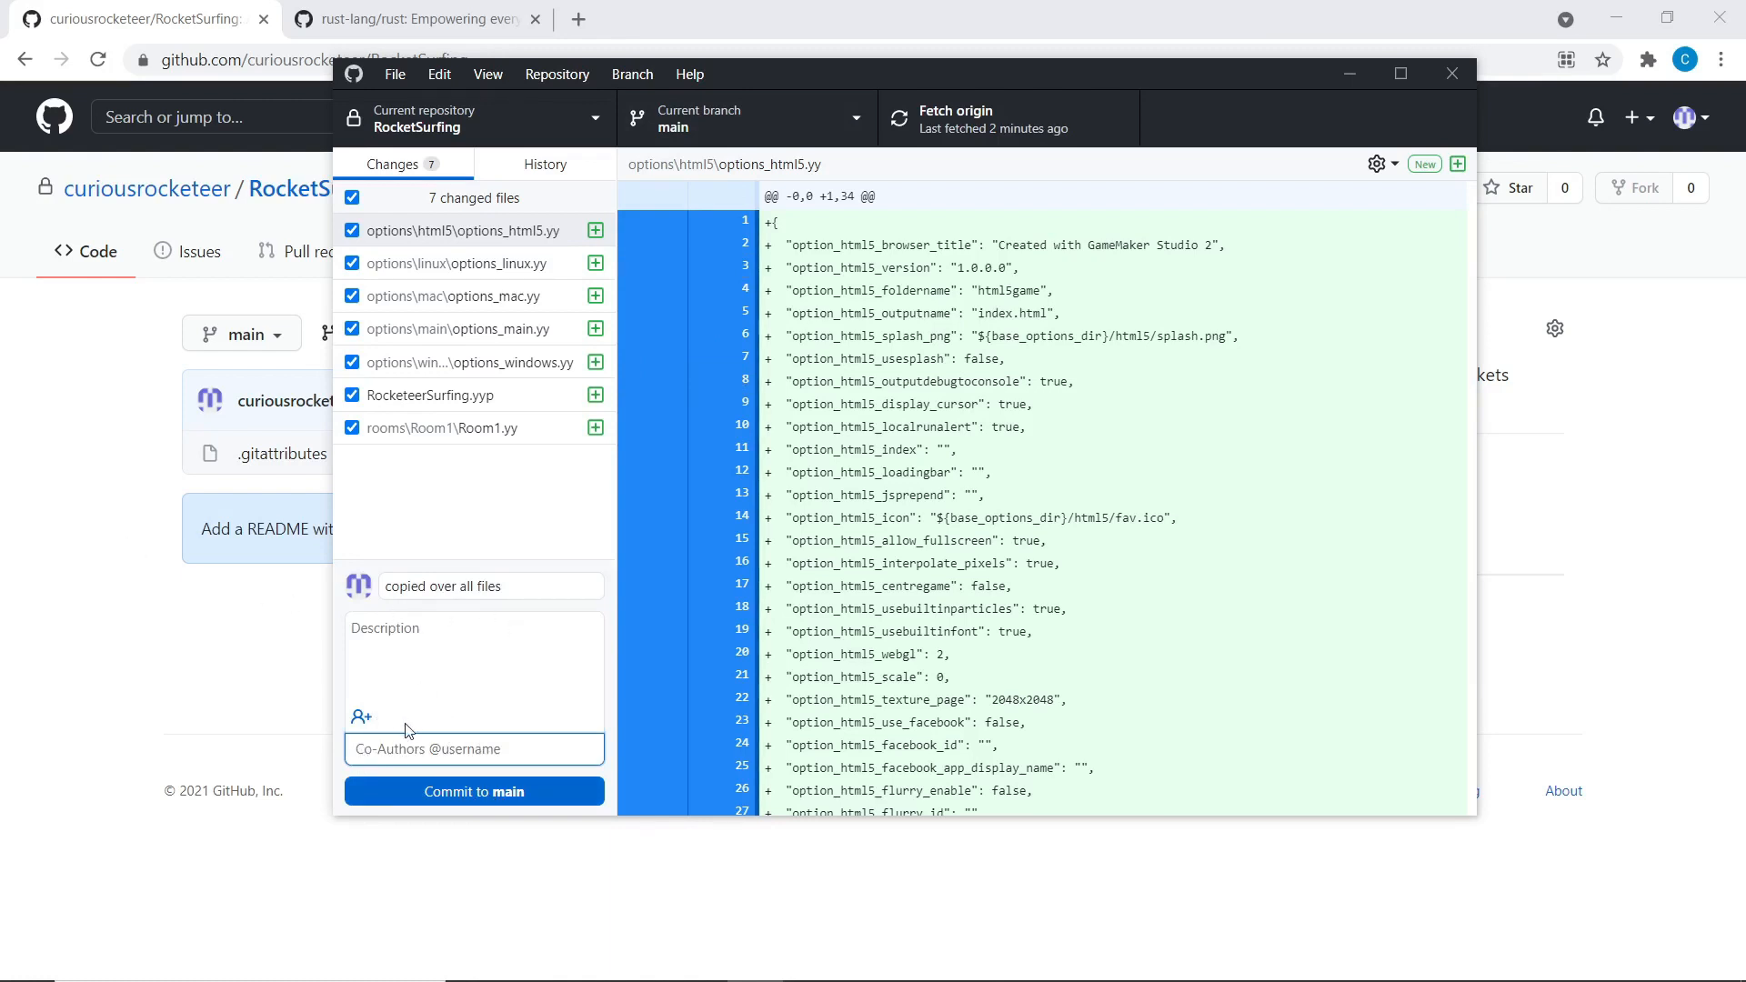
{"action": "type", "text": "friend"}
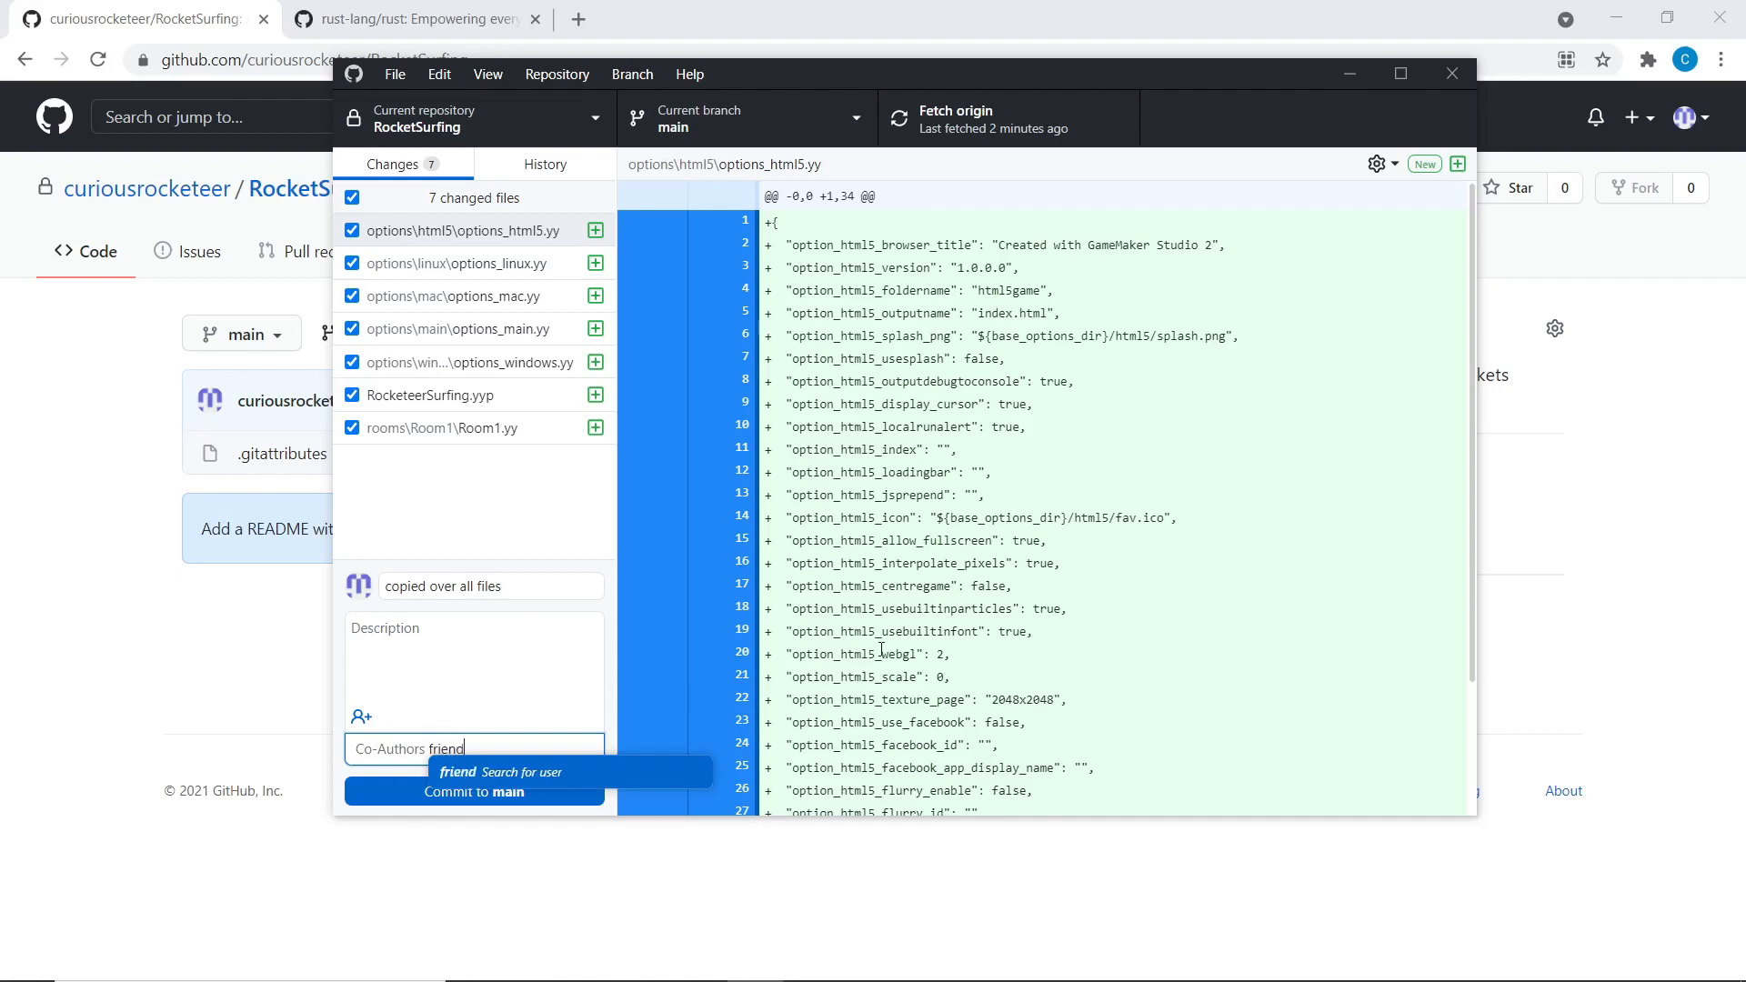
{"action": "type", "text": "lycosmonaut"}
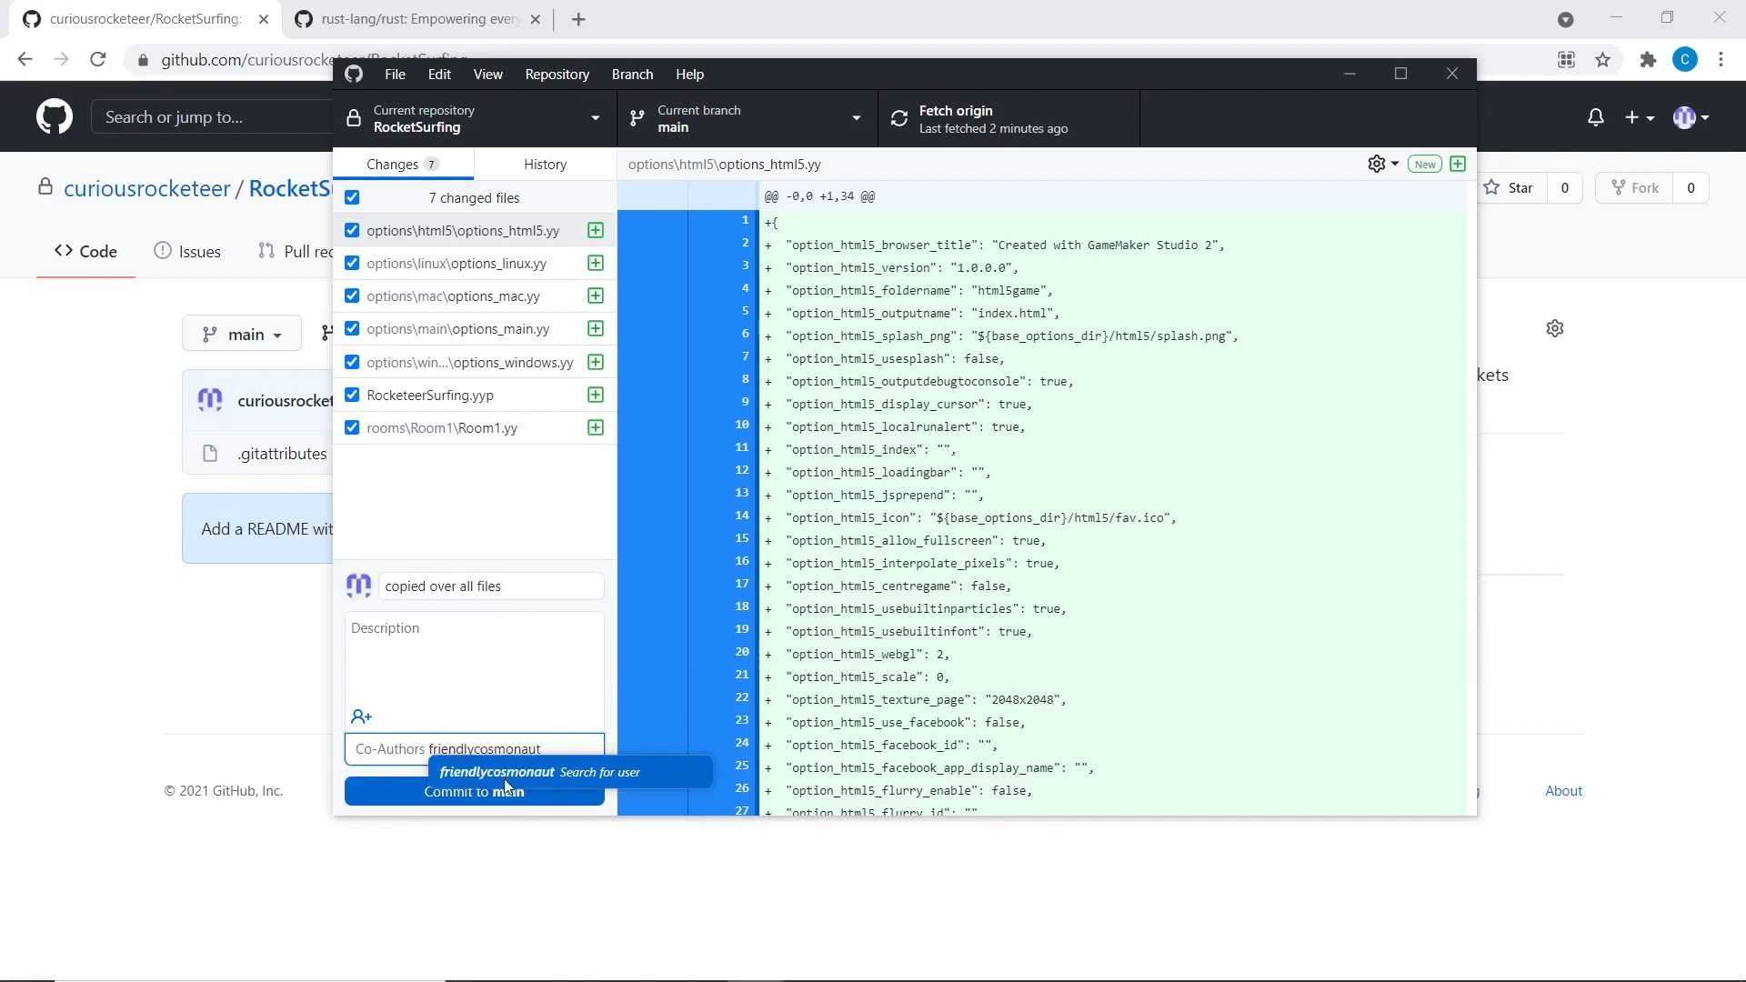
{"action": "key", "text": "Return"}
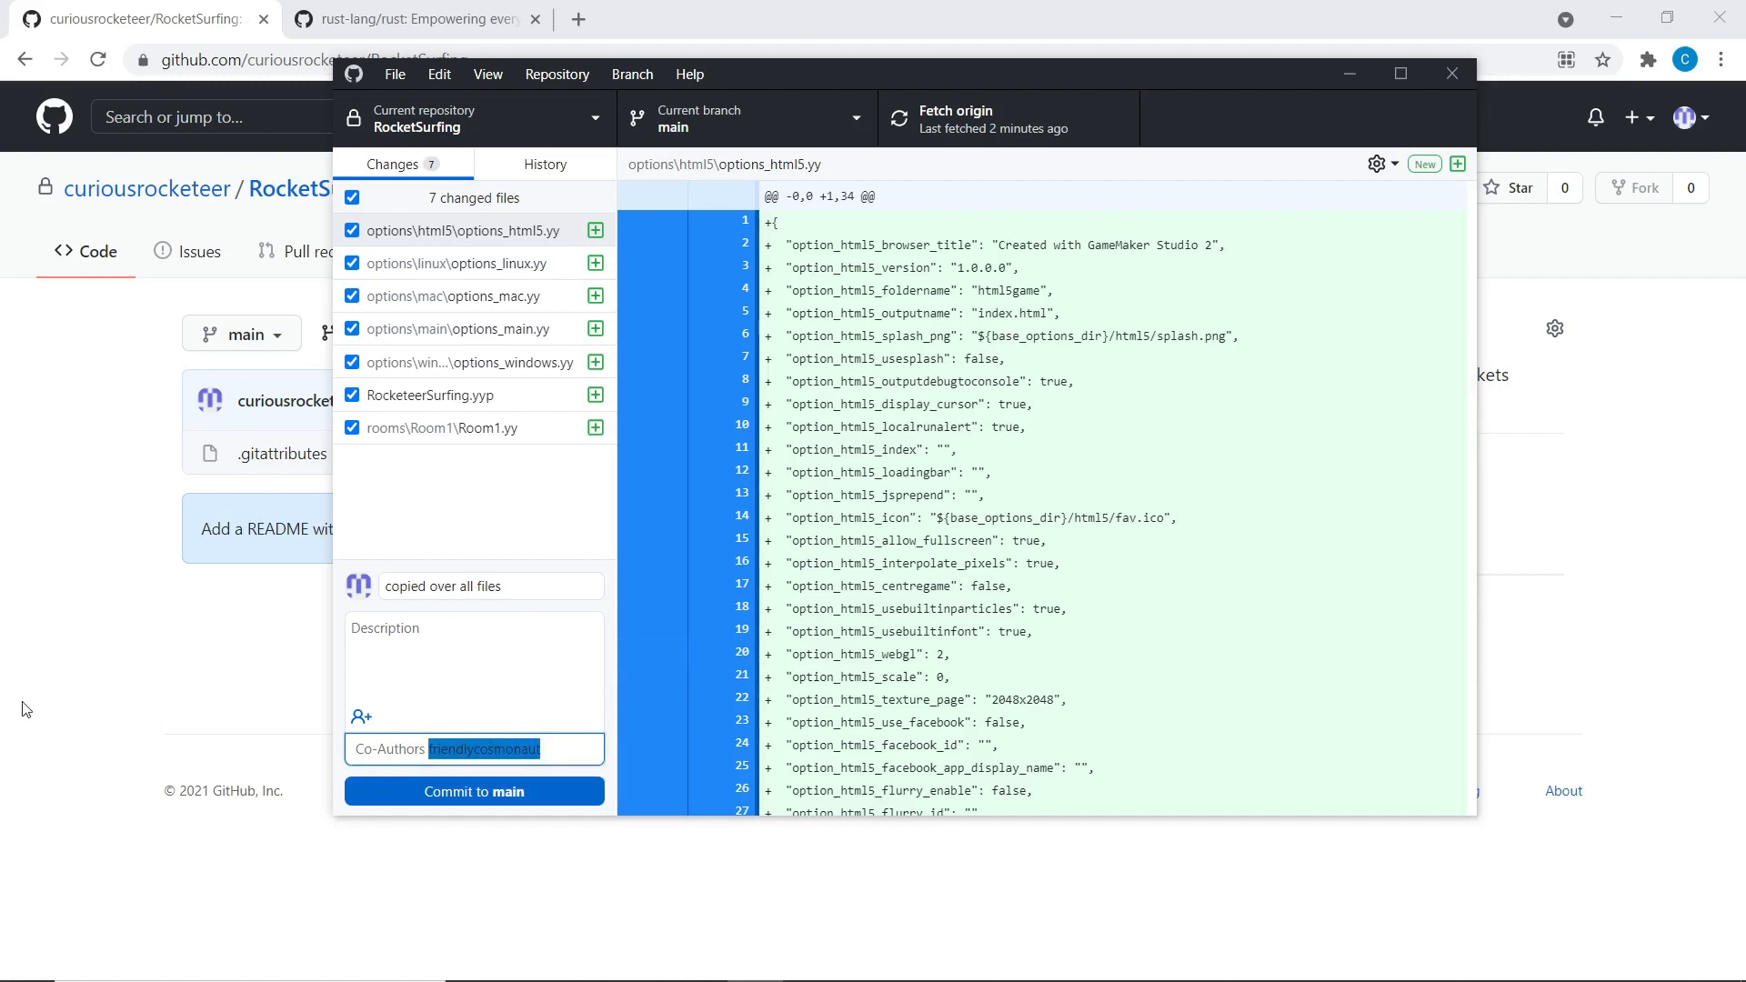
{"action": "key", "text": "BackSpace"}
{"action": "left_click", "coordinate": [383, 711]}
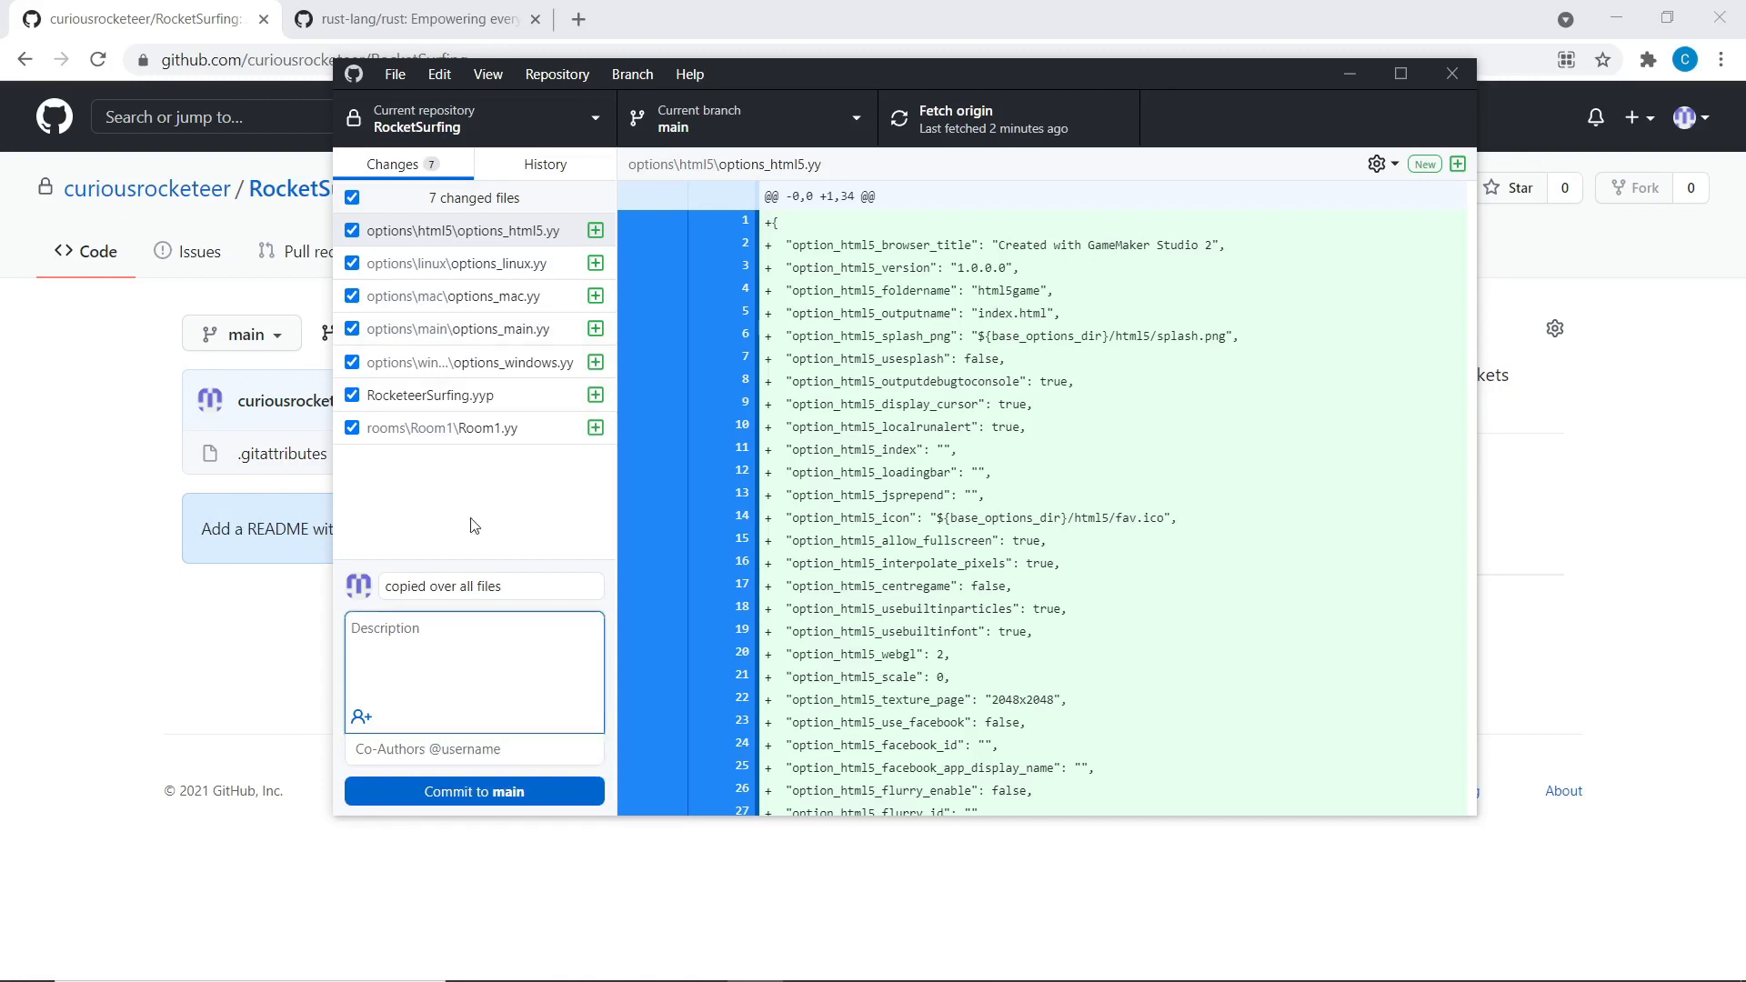
{"action": "left_click", "coordinate": [541, 165]}
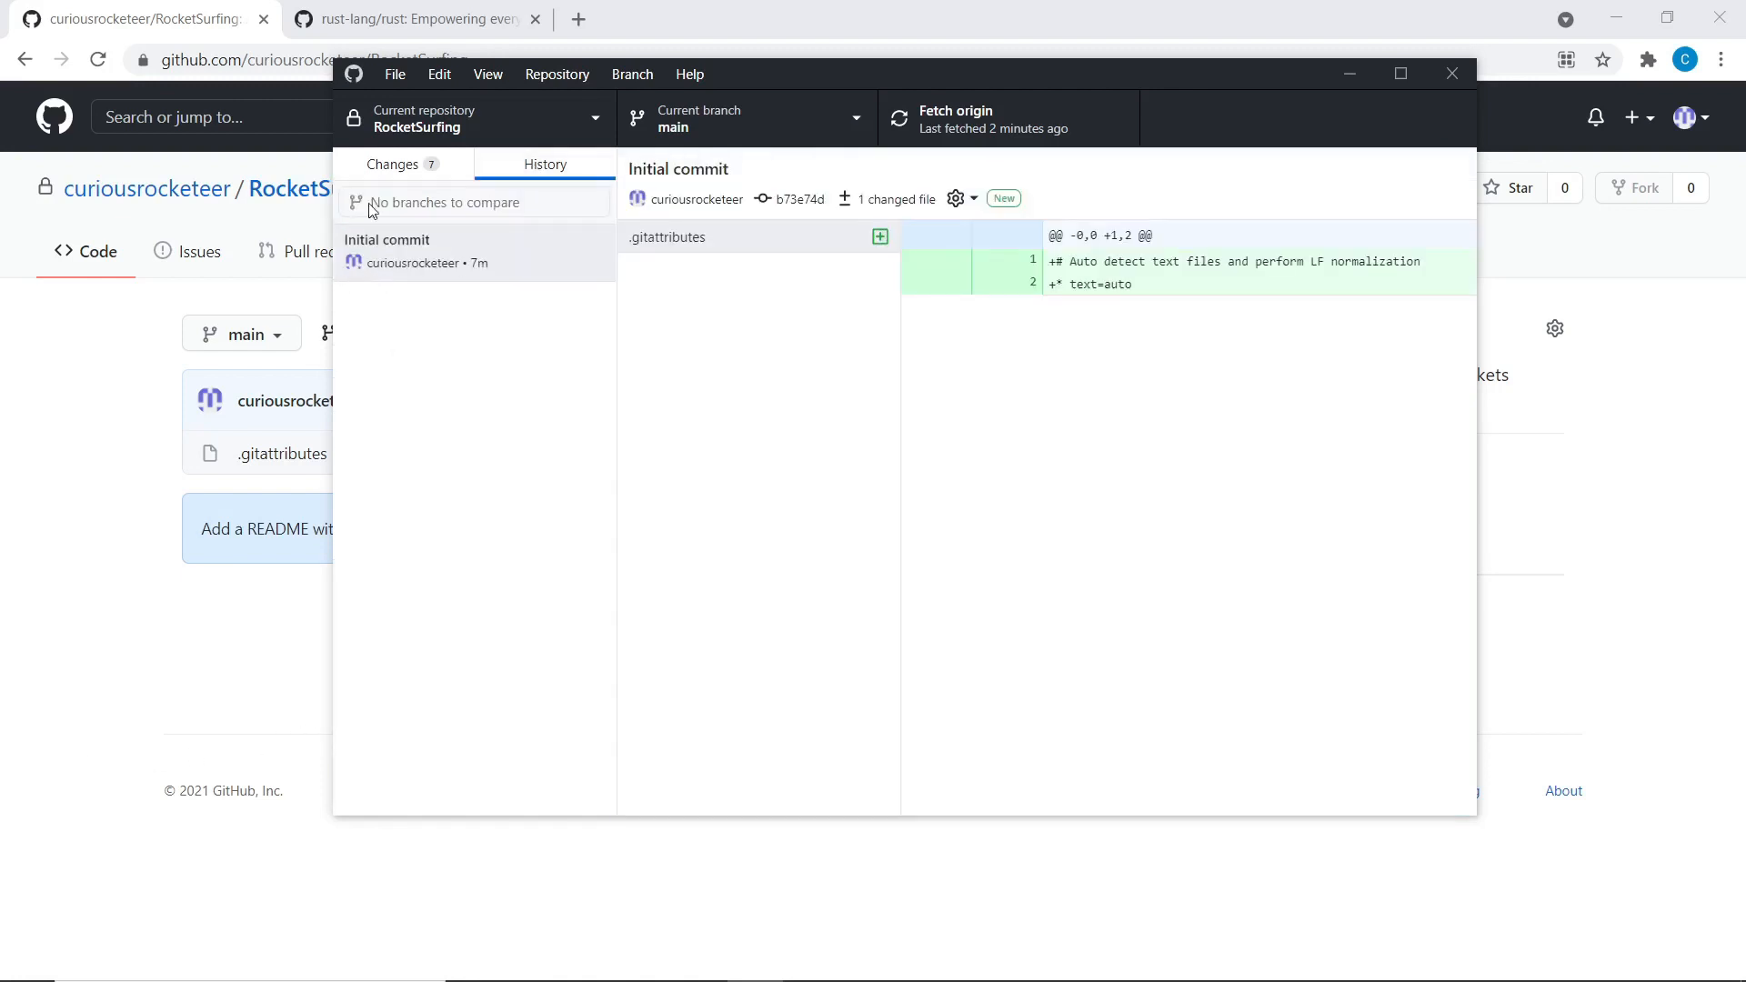
{"action": "left_click", "coordinate": [389, 167]}
{"action": "left_click", "coordinate": [414, 667]}
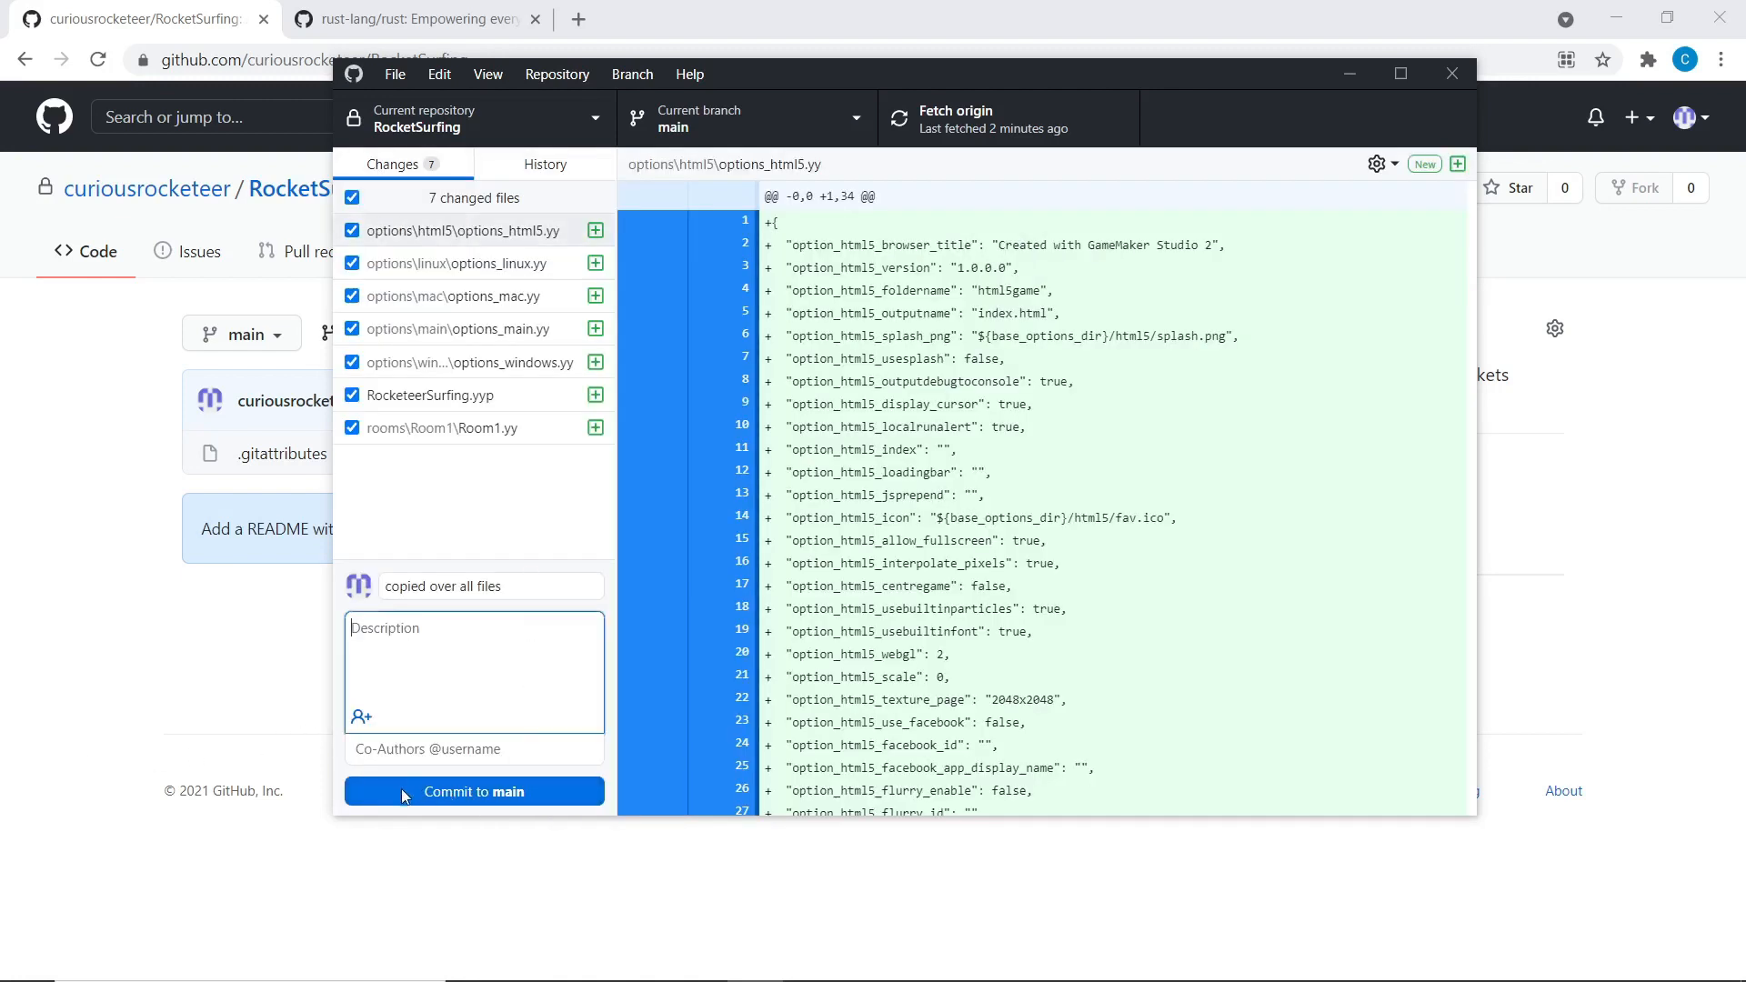
{"action": "left_click", "coordinate": [446, 800]}
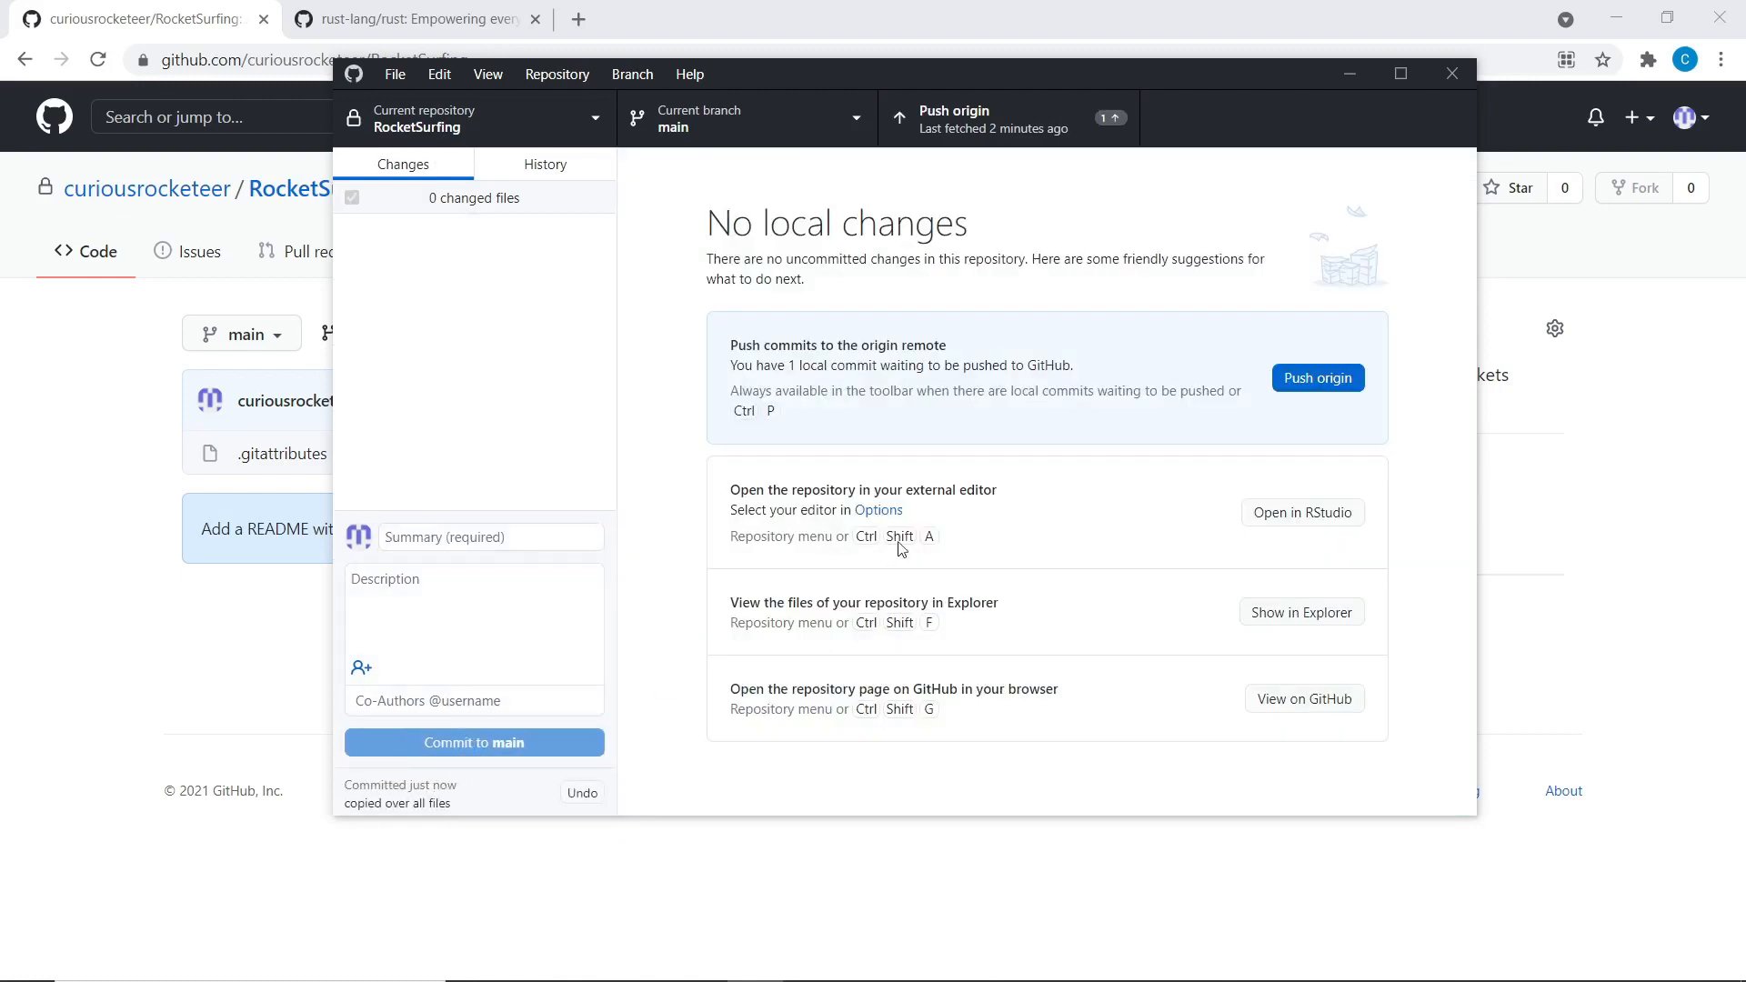
{"action": "left_click", "coordinate": [1, 366]}
Check main's commit list on GitHub, then view GitHub Desktop's History with the unpushed commit
{"action": "left_click", "coordinate": [97, 60]}
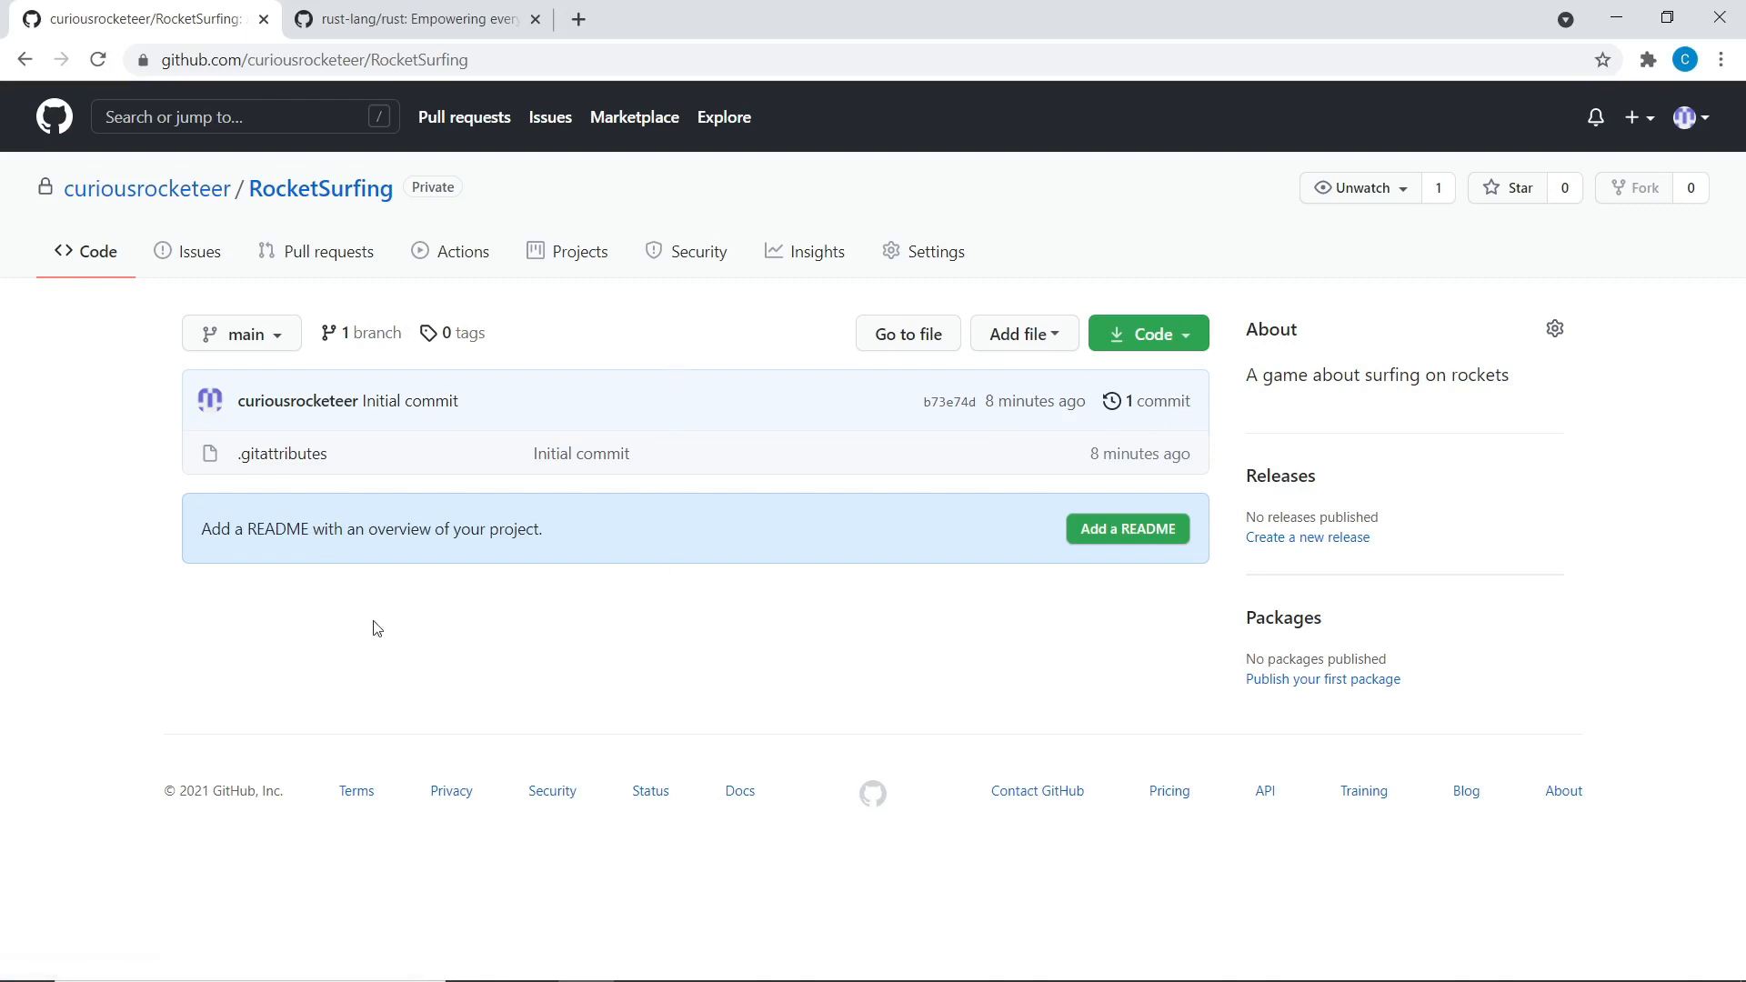
{"action": "left_click", "coordinate": [263, 334]}
{"action": "left_click", "coordinate": [440, 589]}
{"action": "left_click", "coordinate": [1139, 404]}
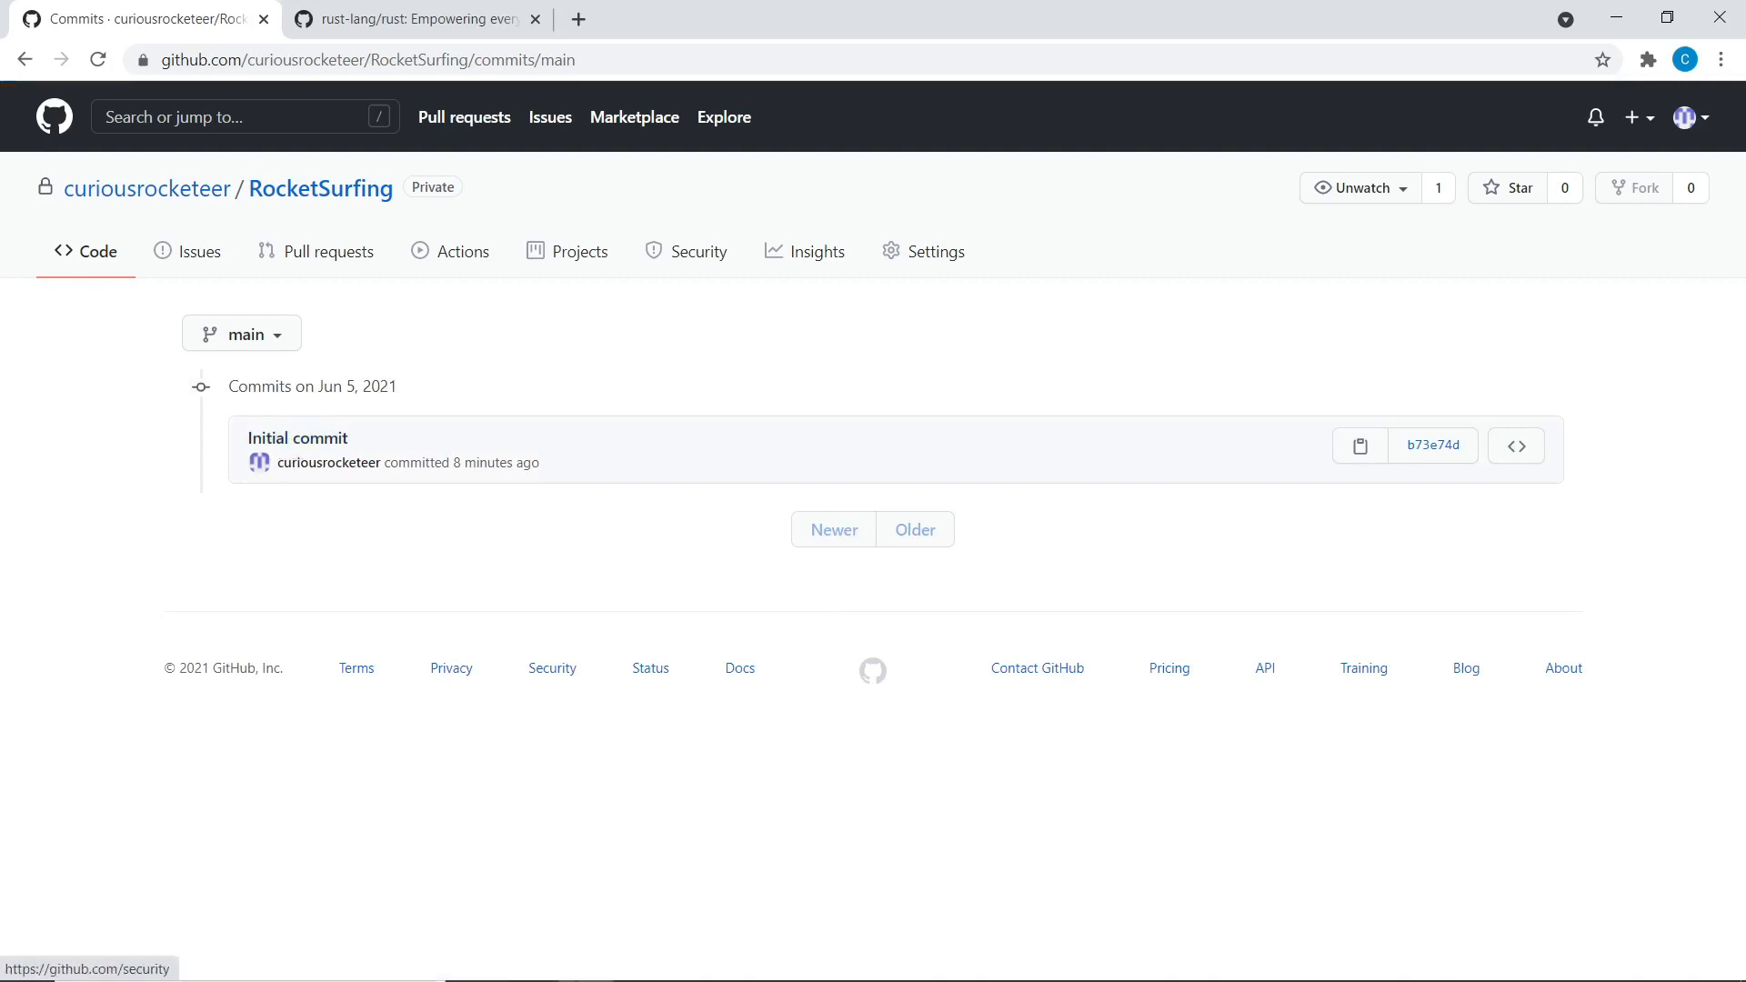
{"action": "left_click", "coordinate": [755, 971]}
{"action": "left_click", "coordinate": [528, 171]}
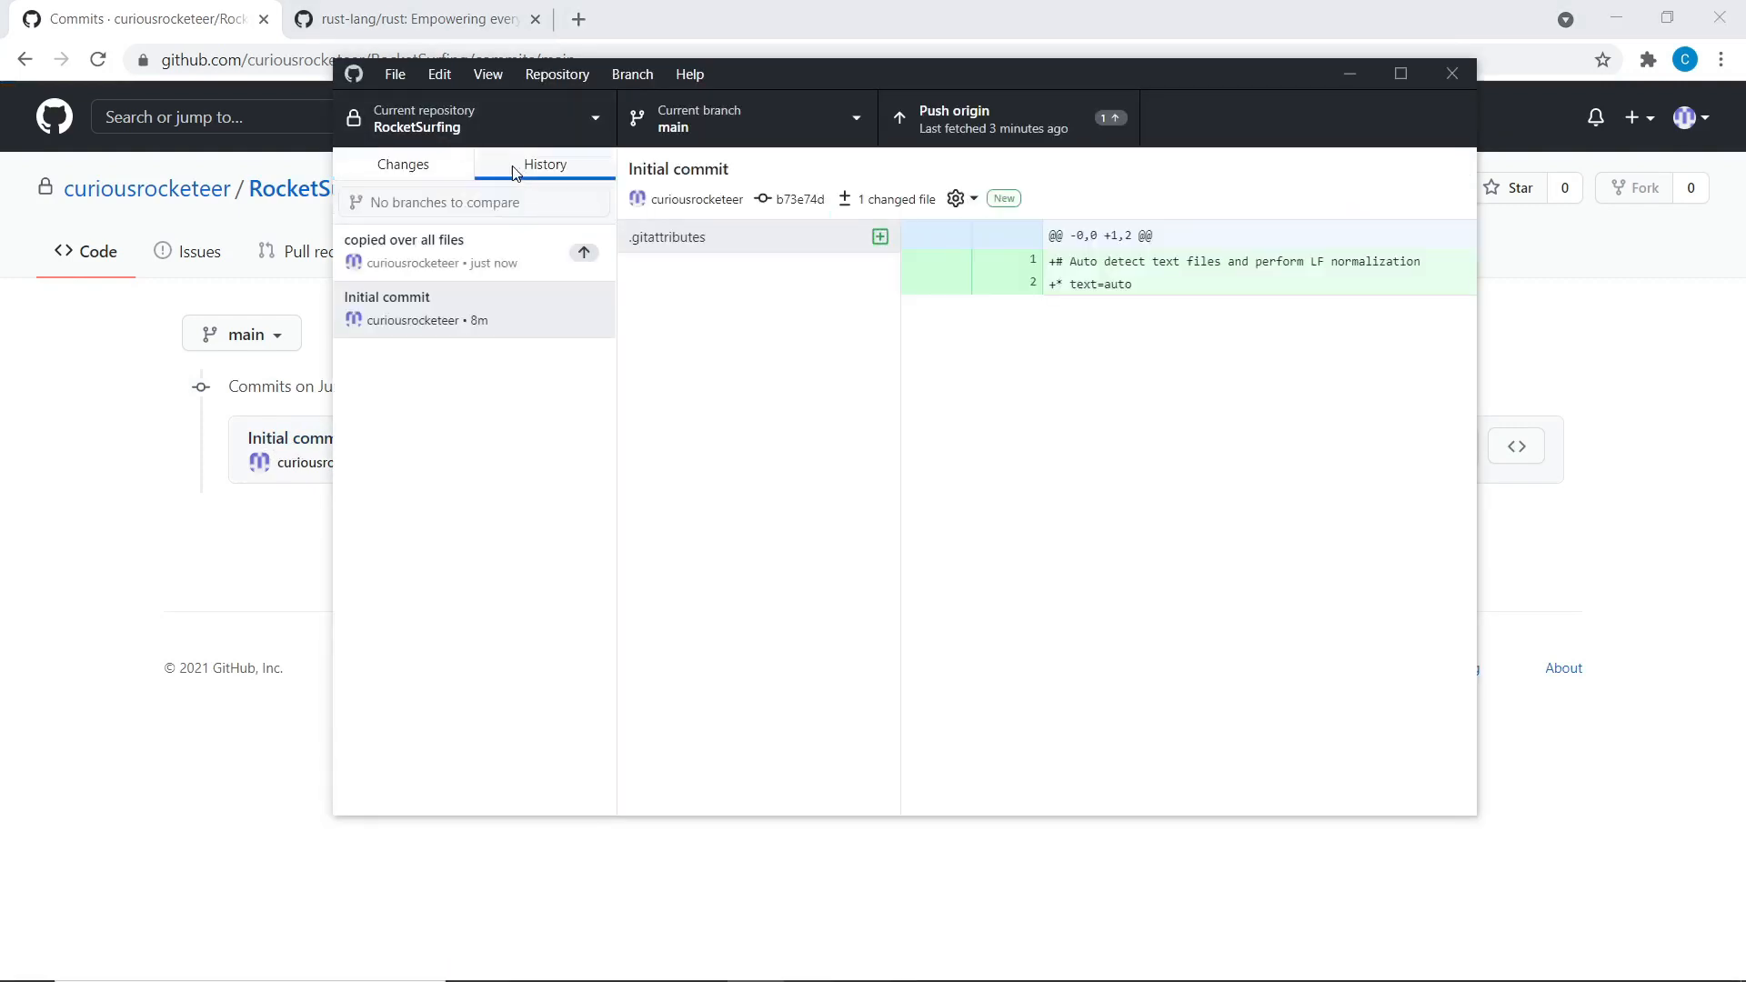
Inspect the 'copied over all files' commit's 7 added files against the browser's commit list
{"action": "left_click", "coordinate": [505, 256]}
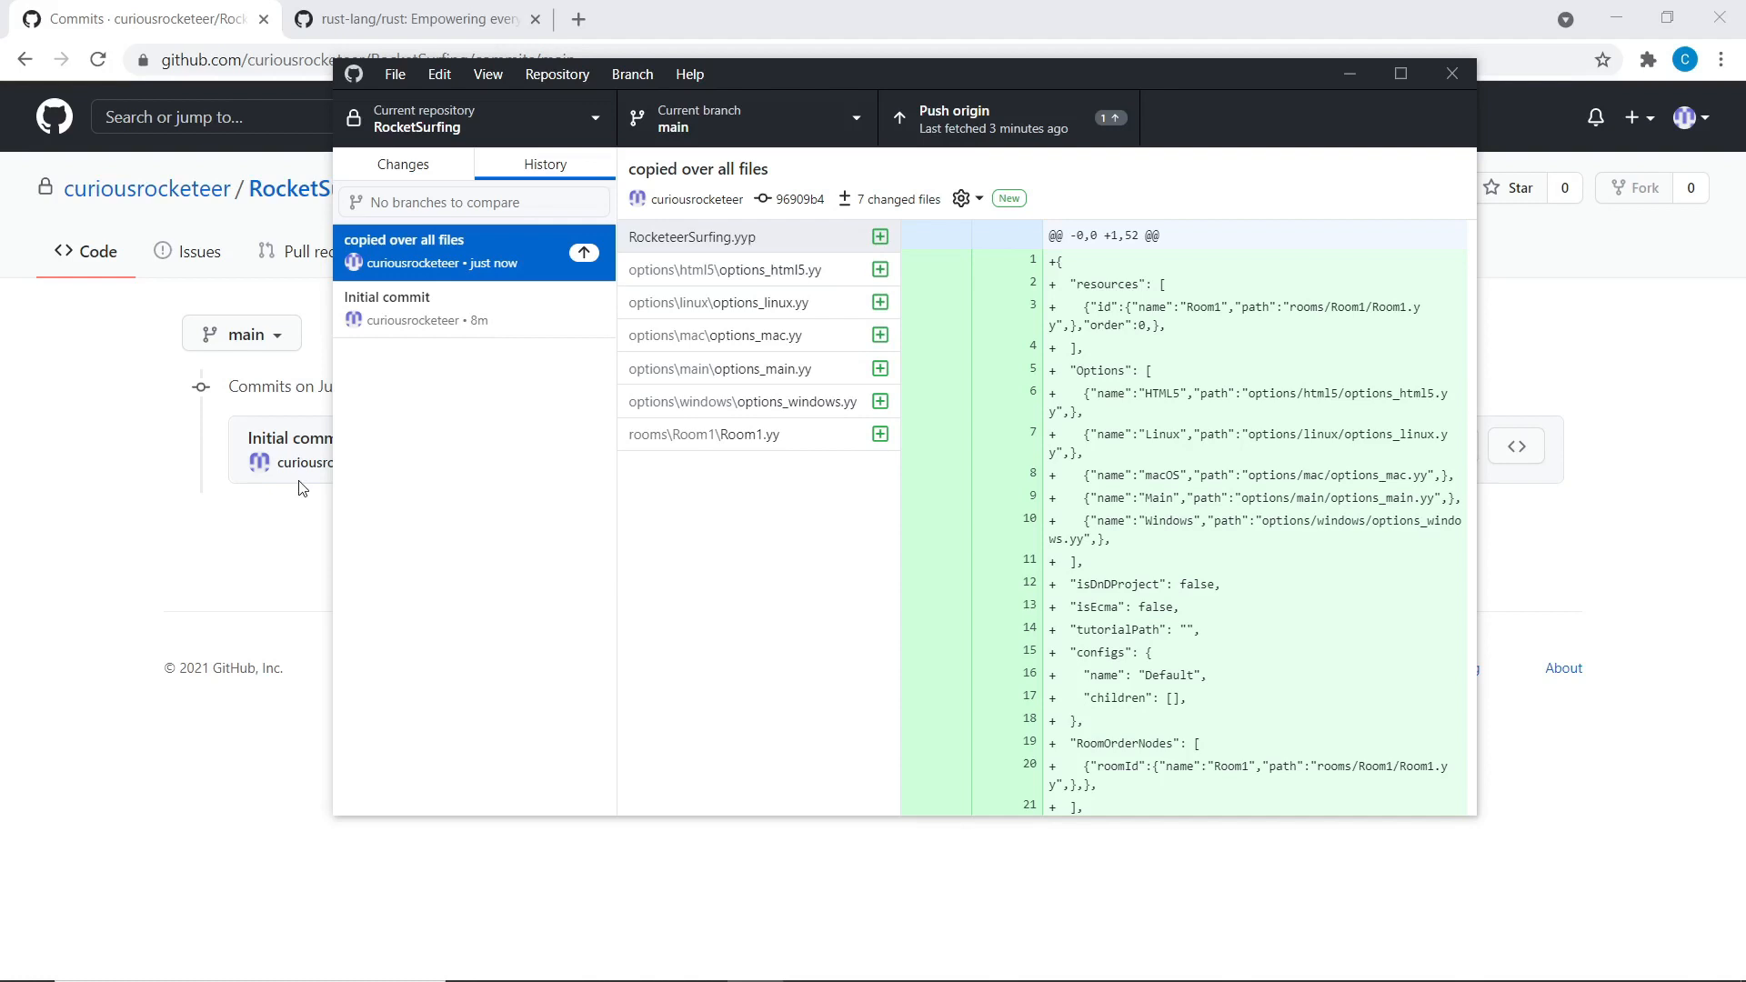
{"action": "left_click", "coordinate": [52, 450]}
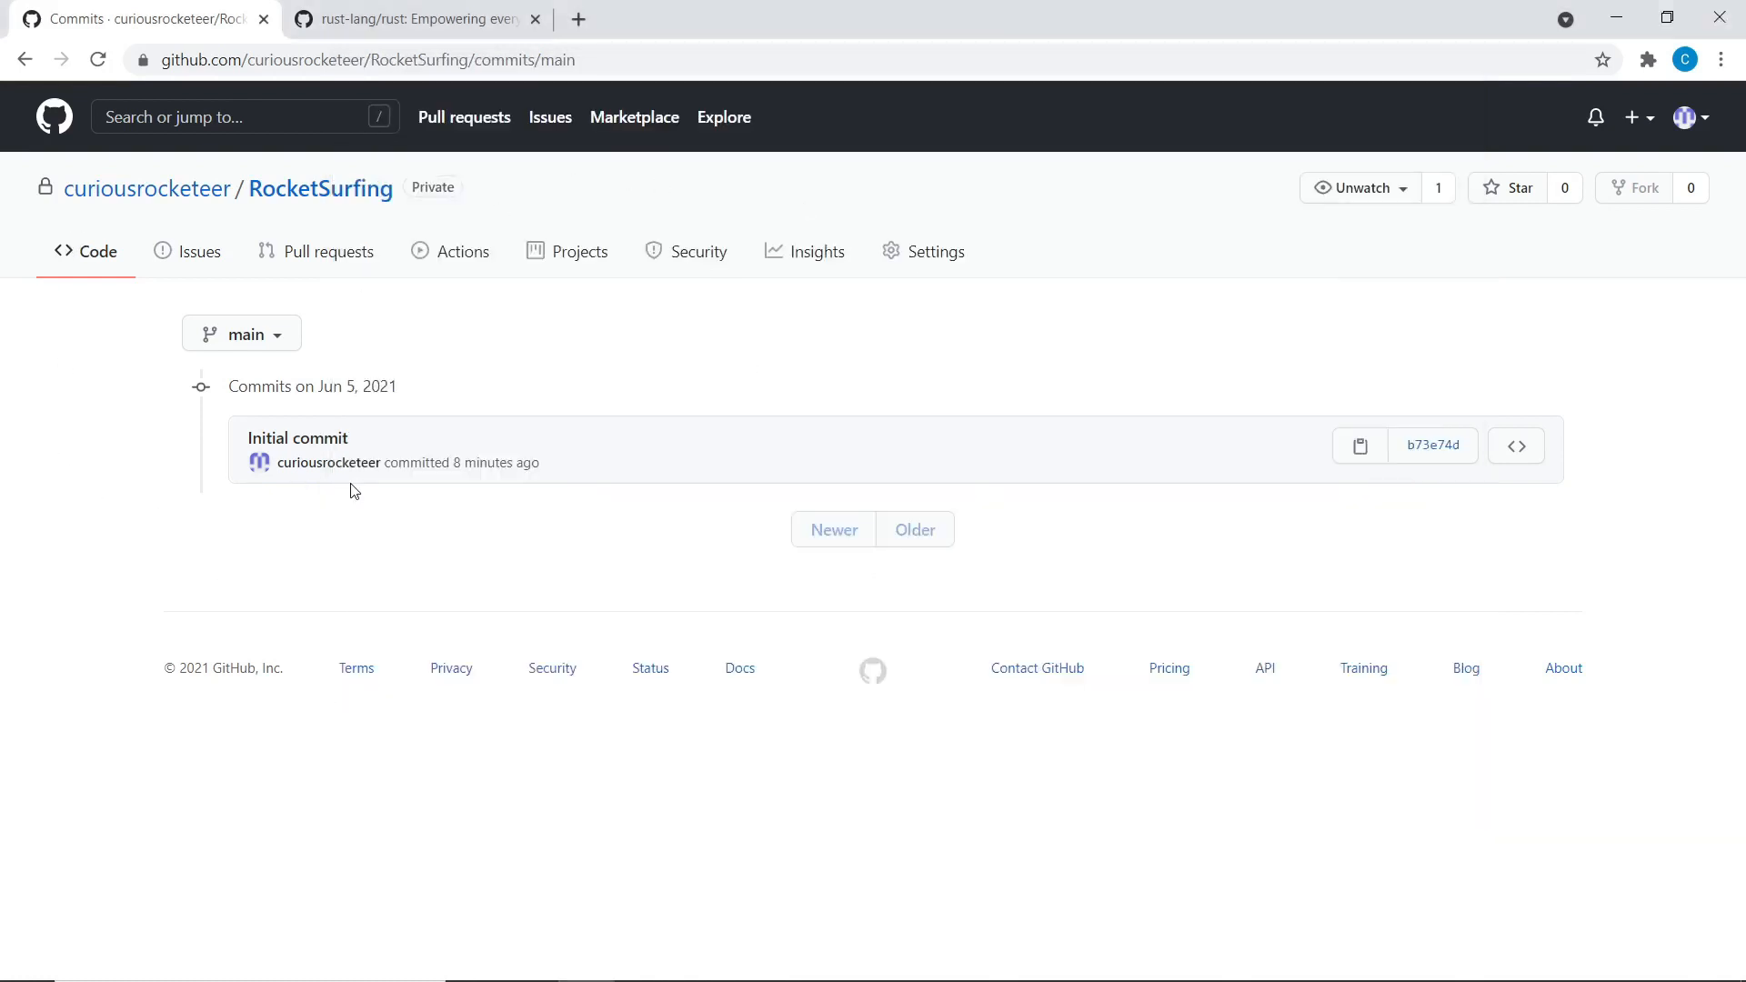
{"action": "key", "text": "alt+Tab"}
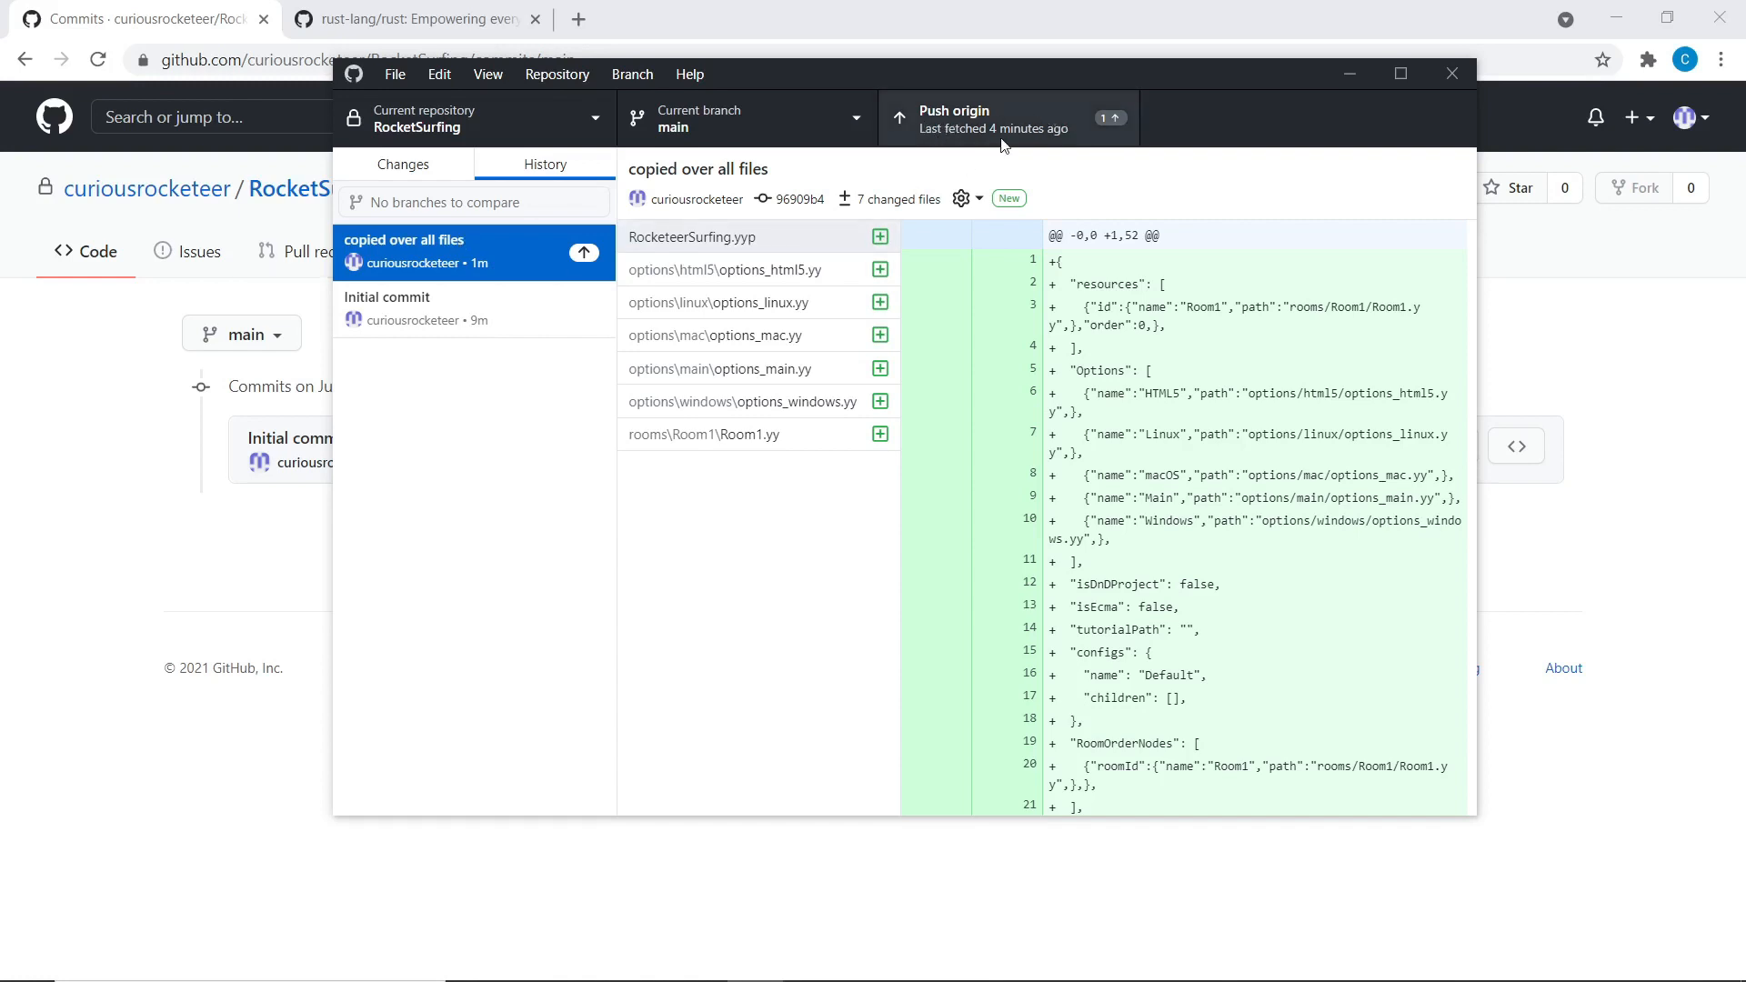
Check GitHub Desktop for uncommitted changes and compare its history with the browser's commits page
{"action": "left_click", "coordinate": [251, 529]}
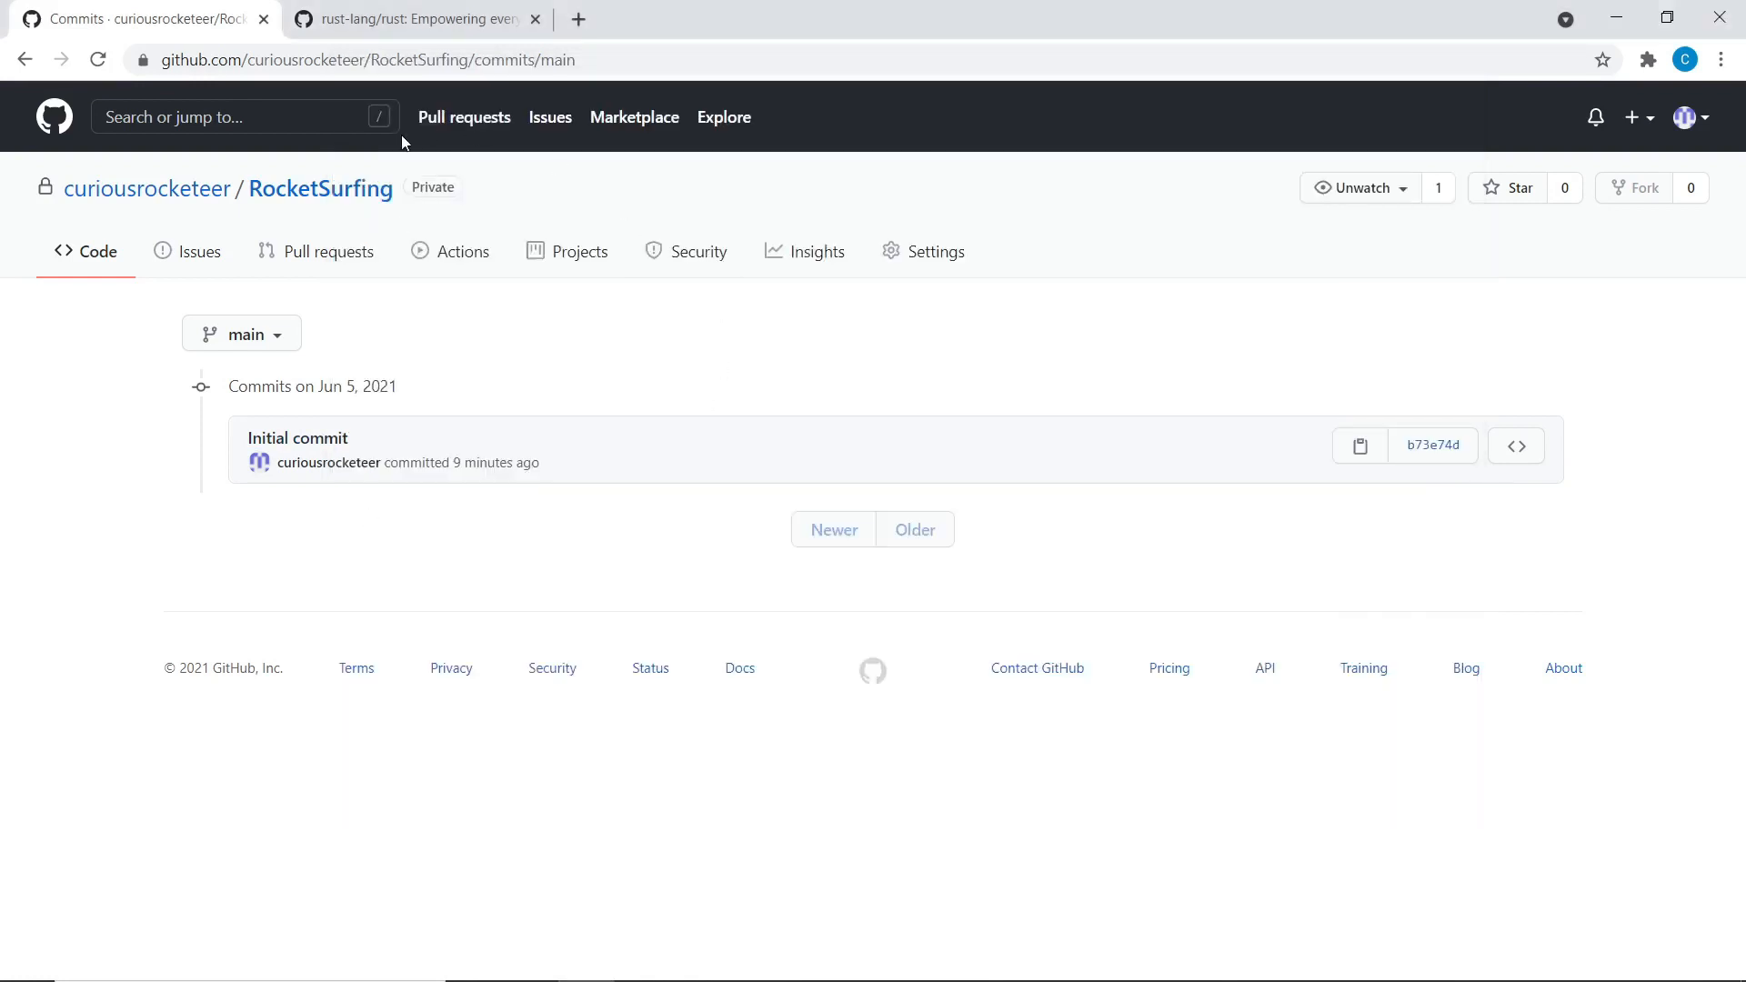
{"action": "key", "text": "alt+Tab"}
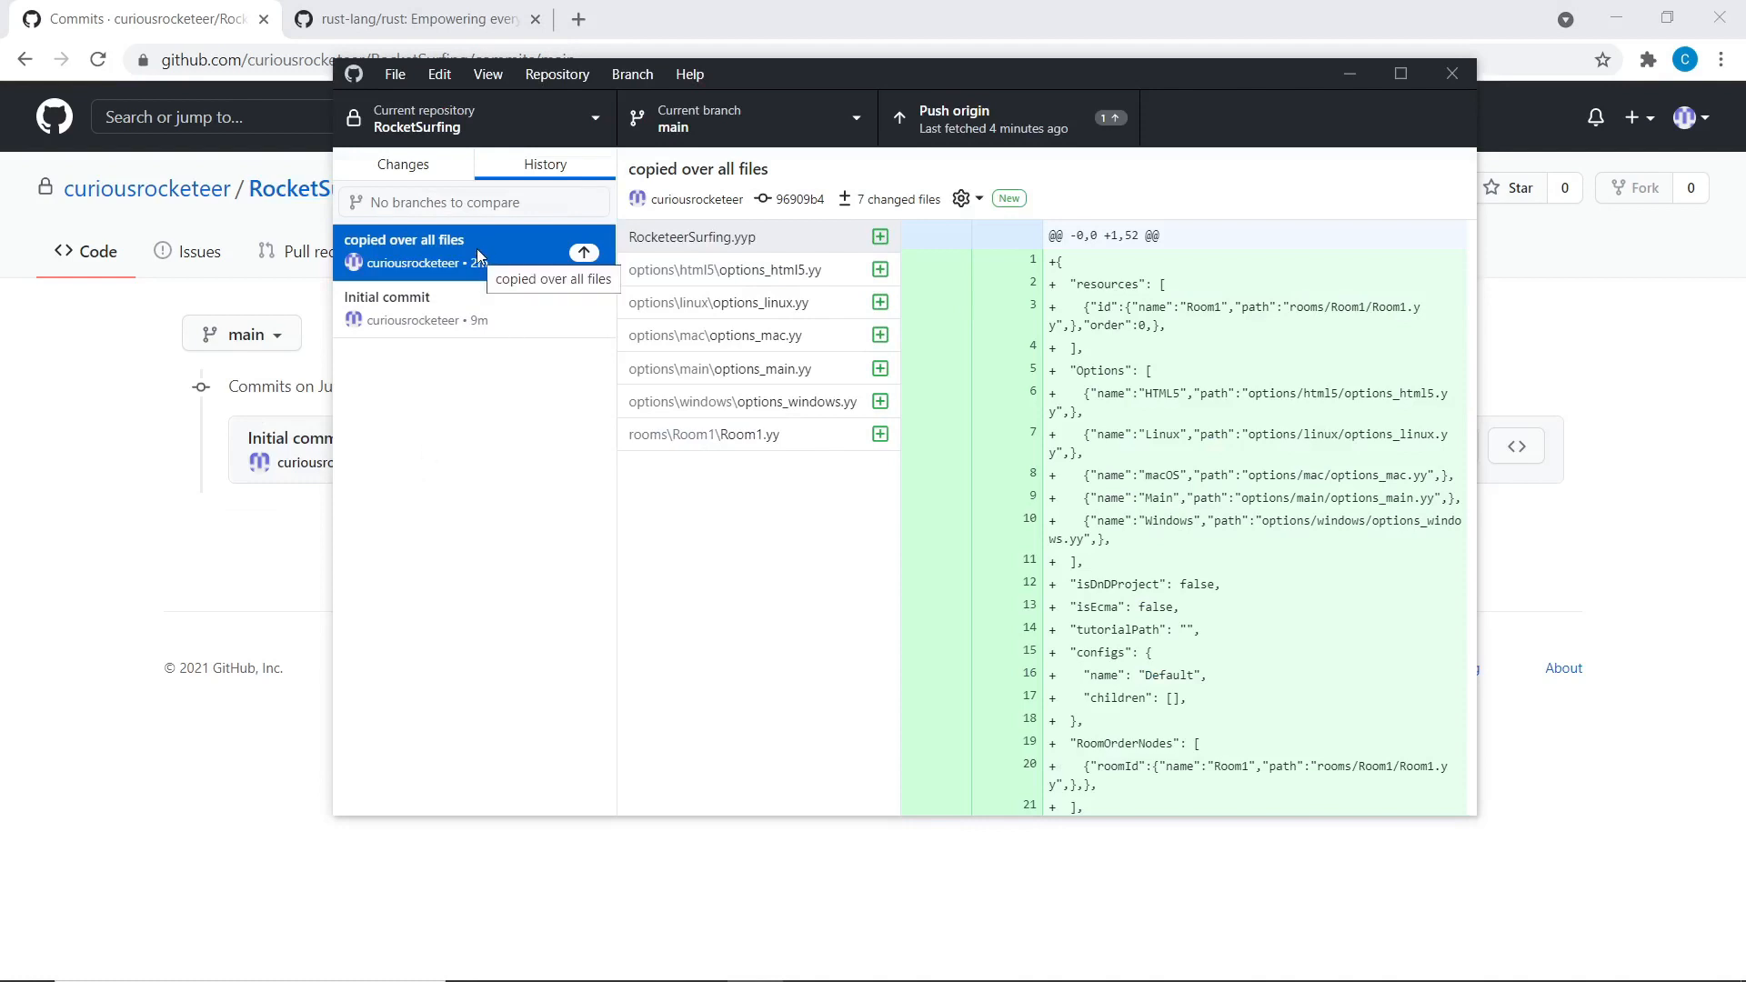
{"action": "left_click", "coordinate": [432, 169]}
{"action": "left_click", "coordinate": [511, 171]}
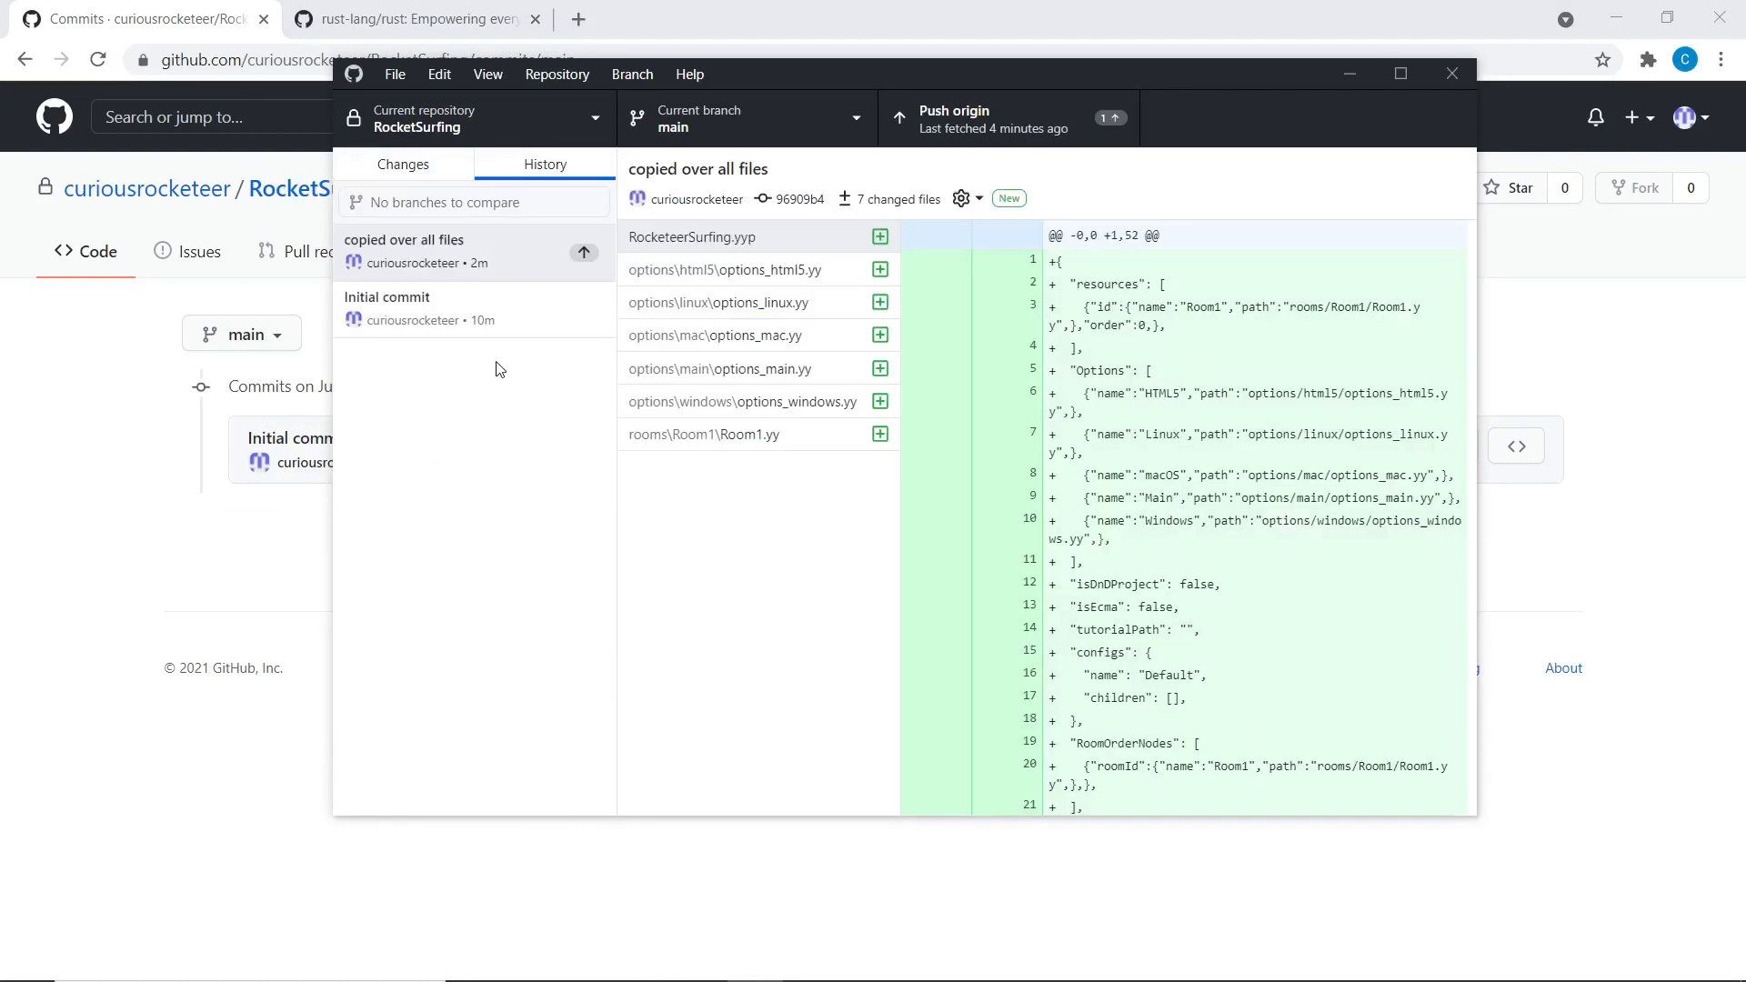
{"action": "left_click", "coordinate": [192, 480]}
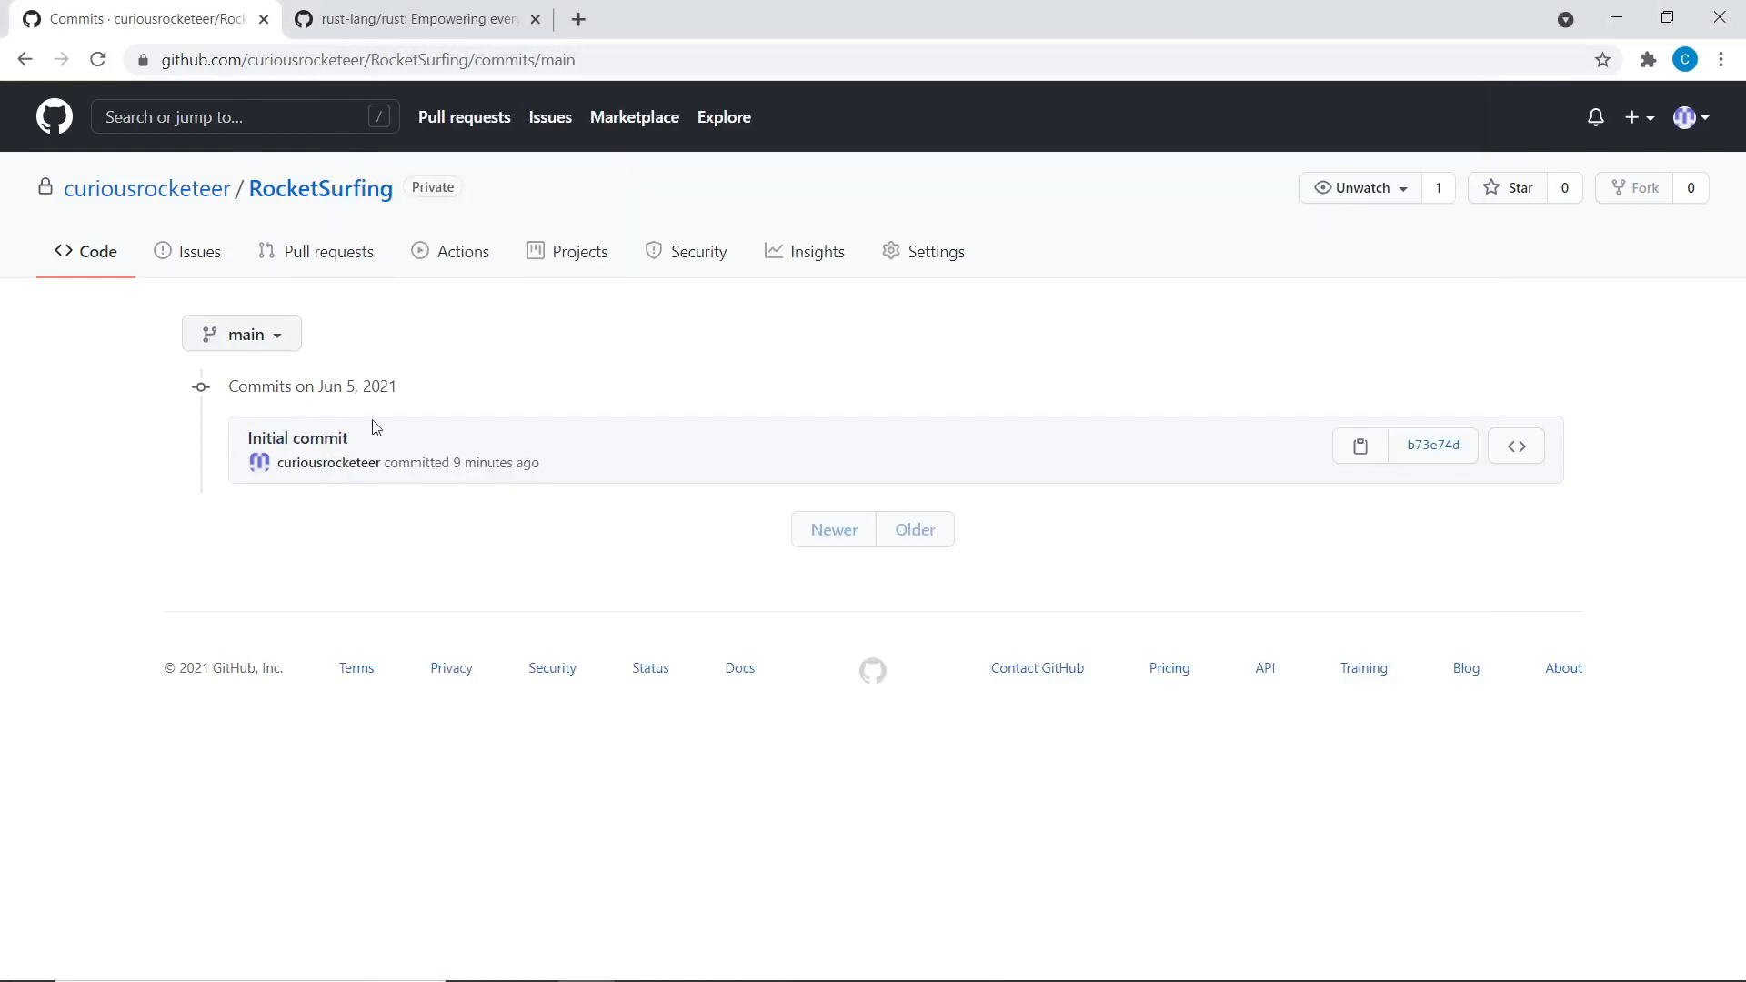
{"action": "key", "text": "alt+Tab"}
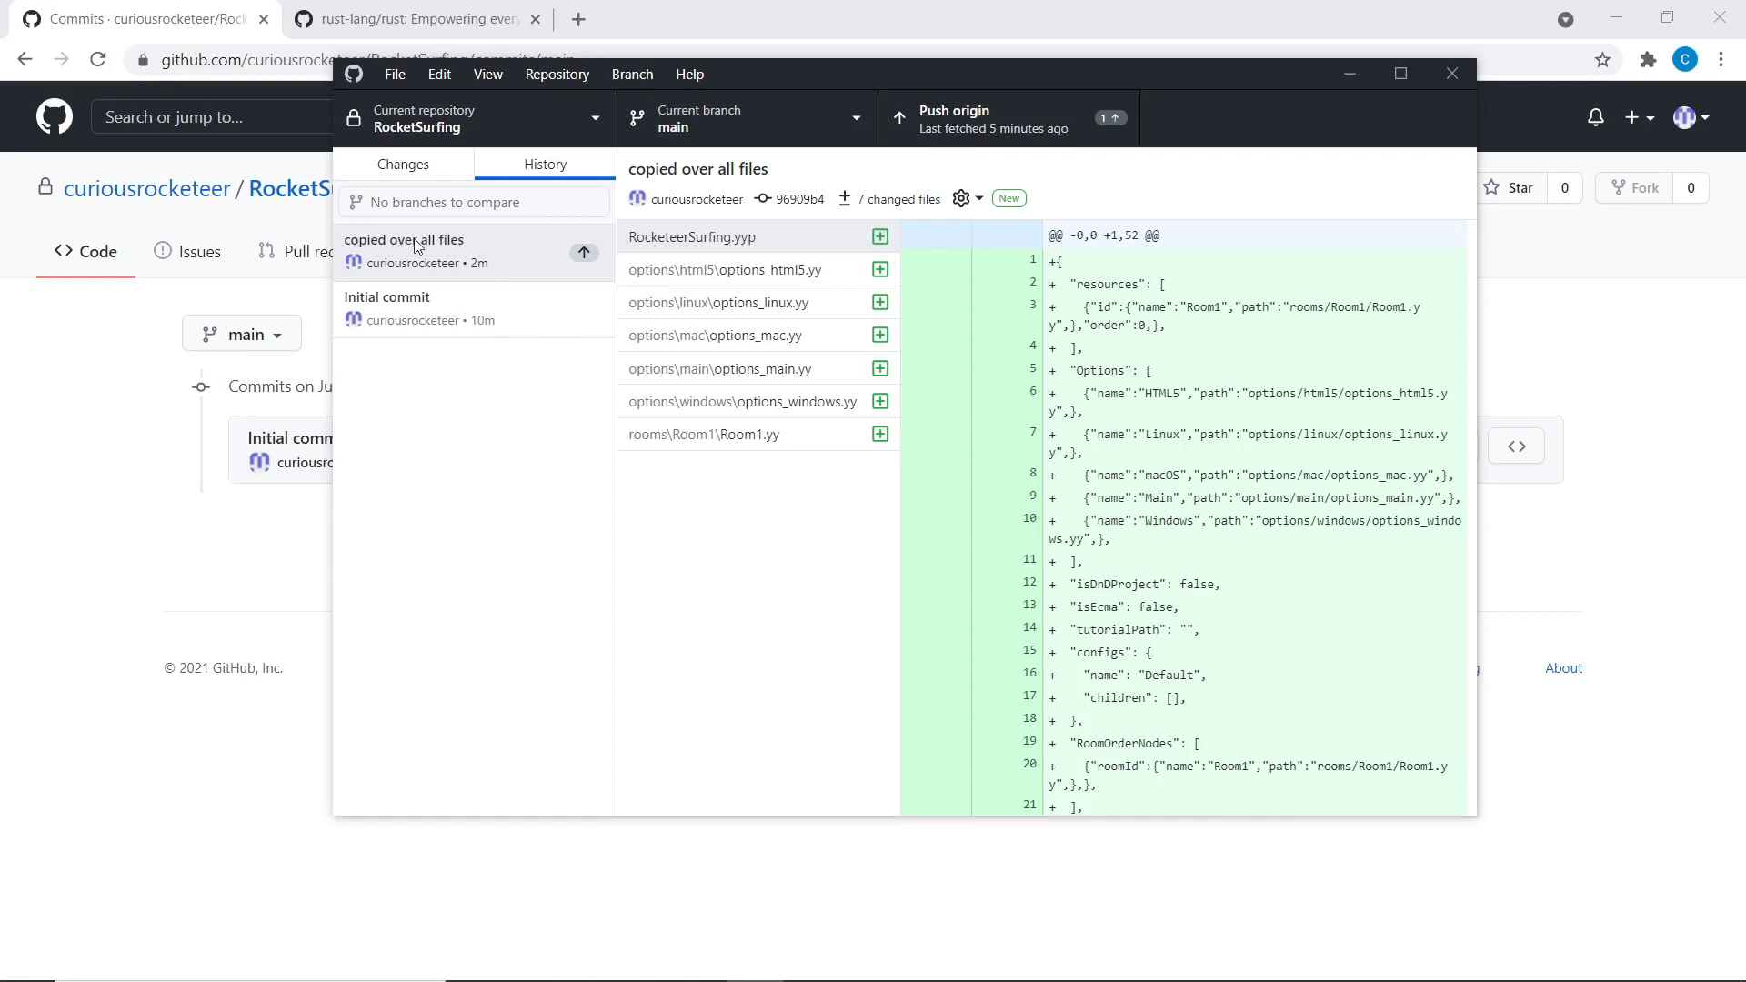
Select the 'copied over all files' commit and push it to origin on GitHub
{"action": "left_click", "coordinate": [447, 248]}
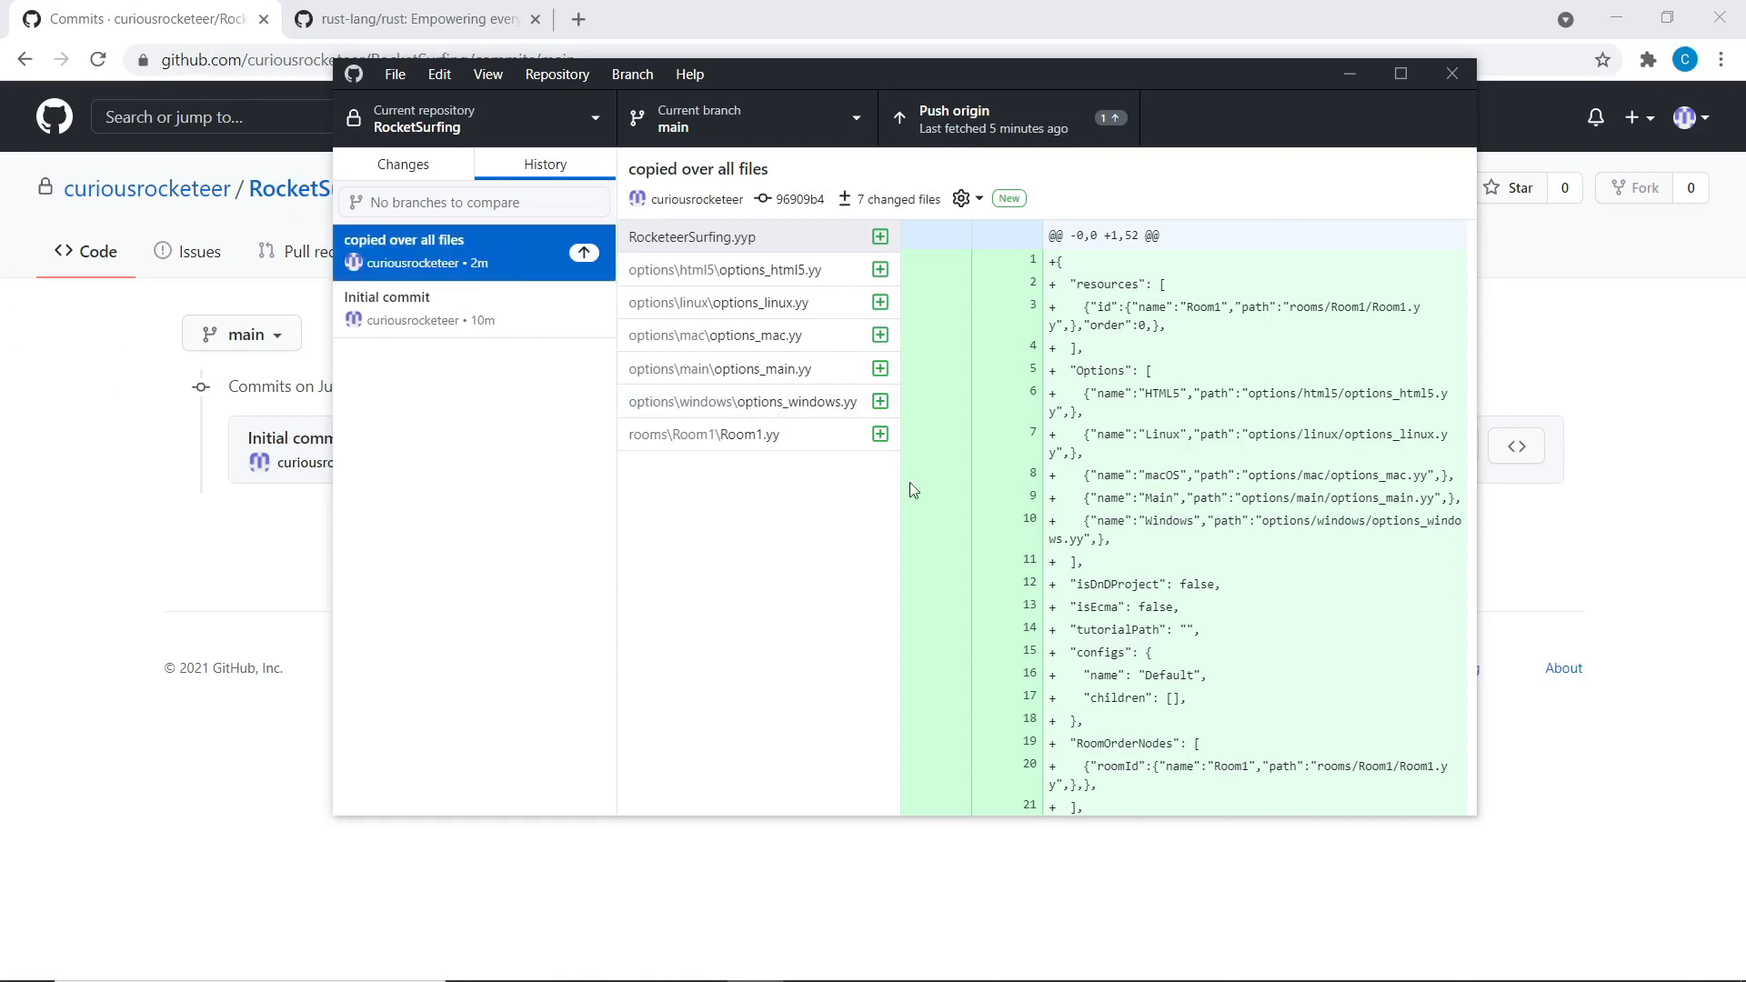
{"action": "key", "text": "alt+Tab"}
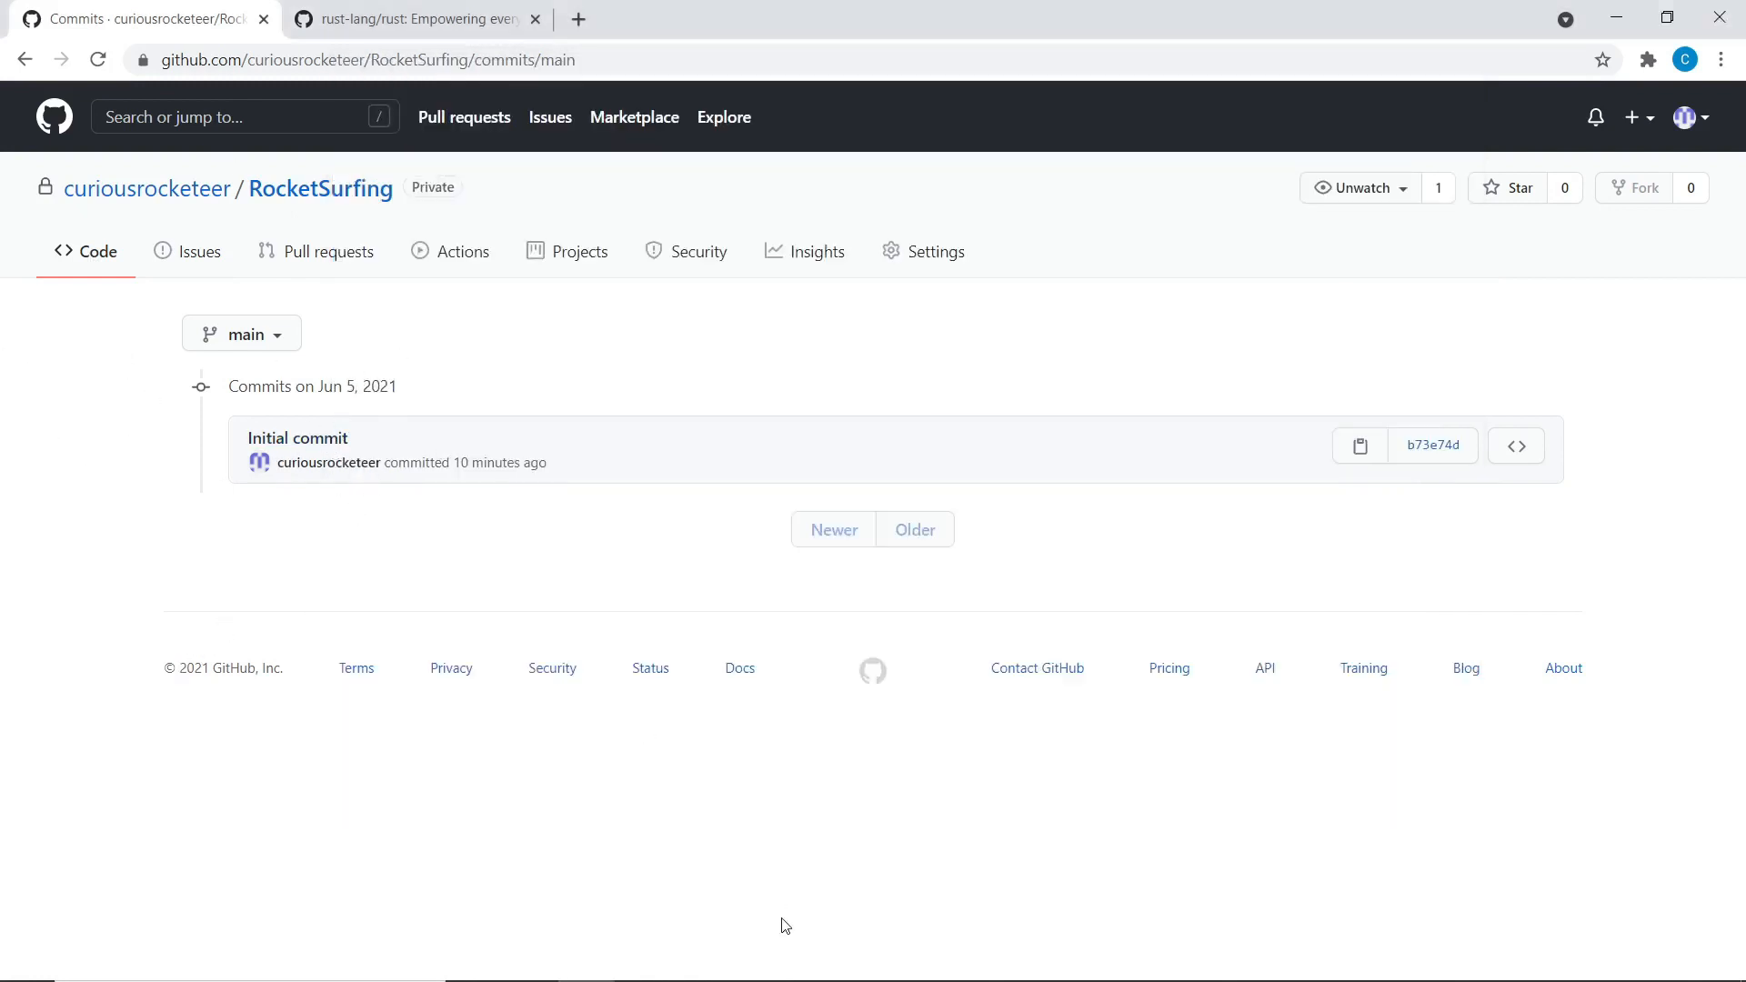
{"action": "left_click", "coordinate": [755, 960]}
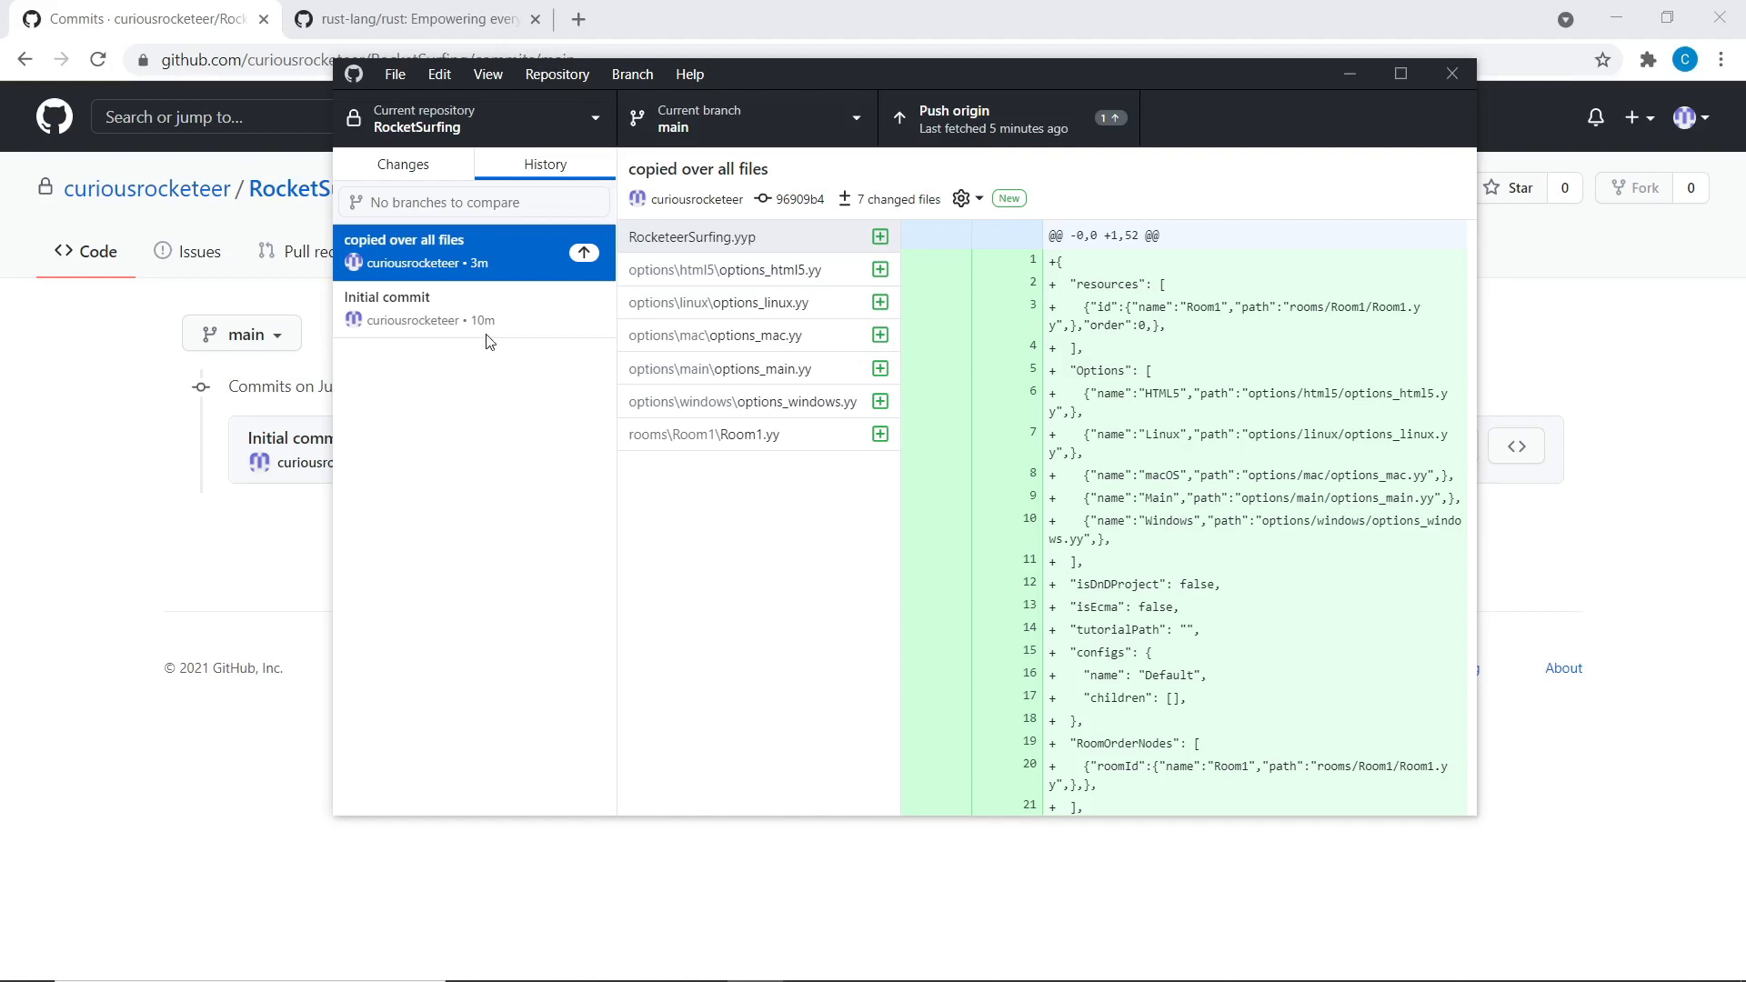
{"action": "left_click", "coordinate": [1009, 130]}
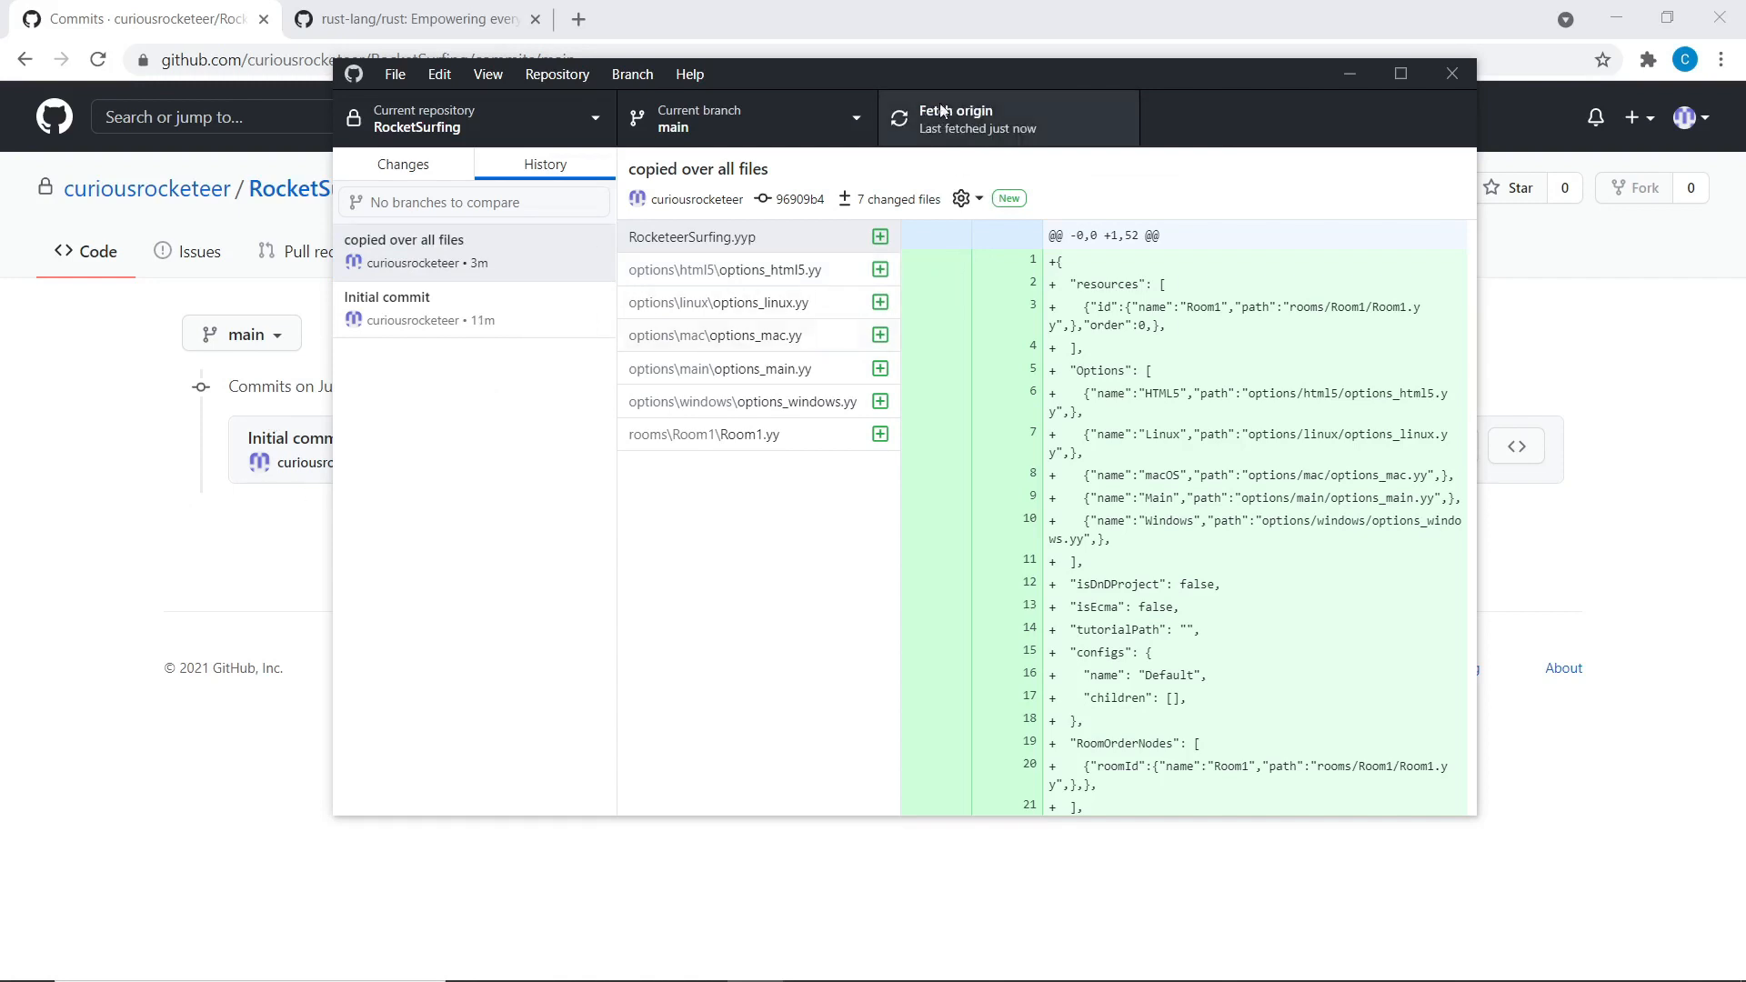
{"action": "left_click", "coordinate": [128, 521]}
Reload GitHub's commits page to confirm 'copied over all files' appears above Initial commit, then open Windows search
{"action": "left_click", "coordinate": [98, 59]}
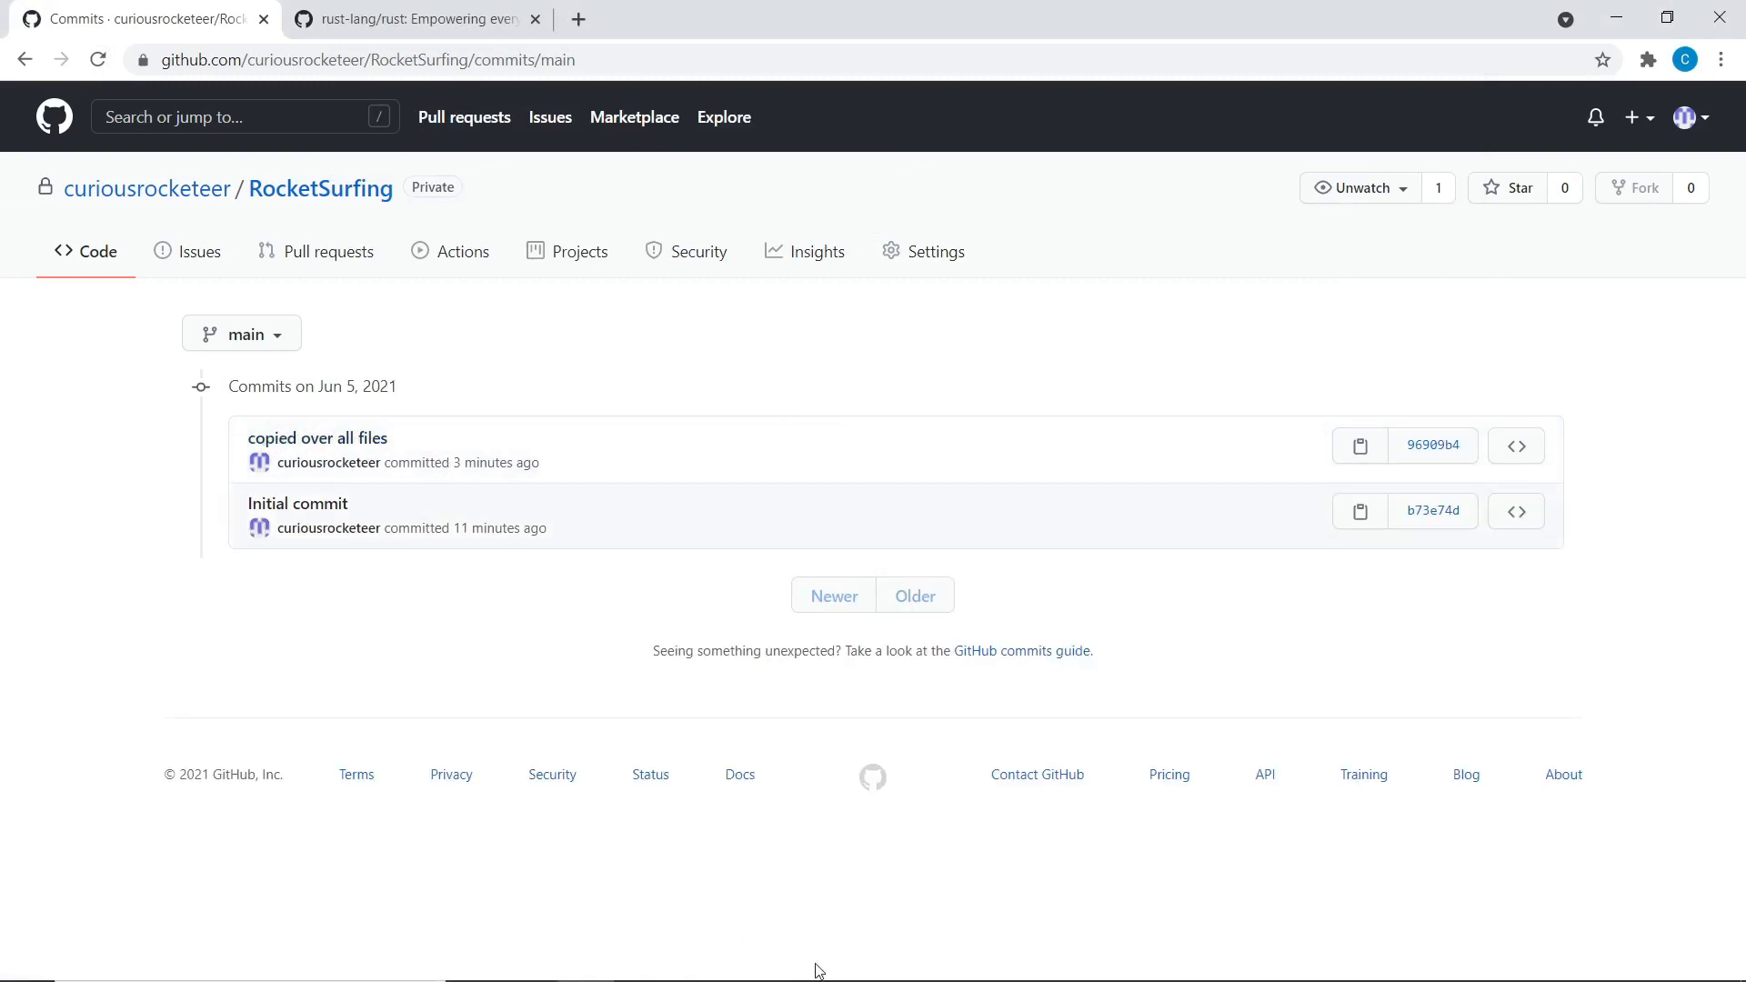
{"action": "left_click_drag", "start_coordinate": [531, 463], "coordinate": [457, 467]}
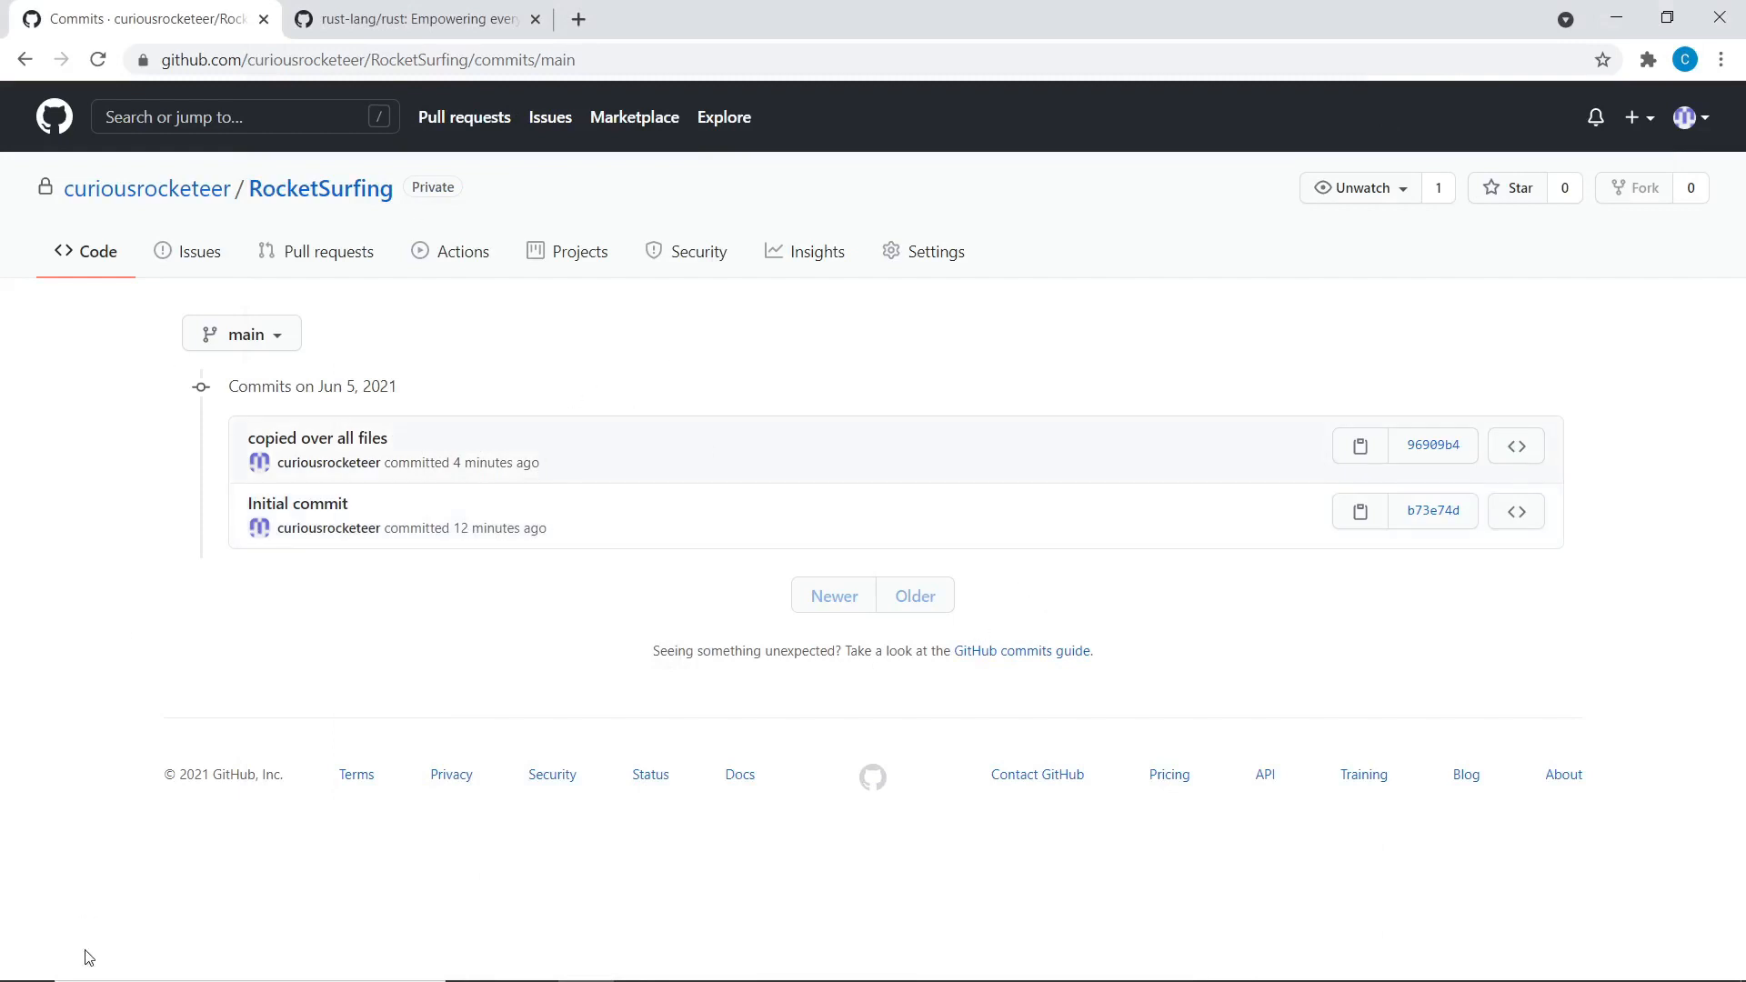
{"action": "mouse_move", "coordinate": [86, 955]}
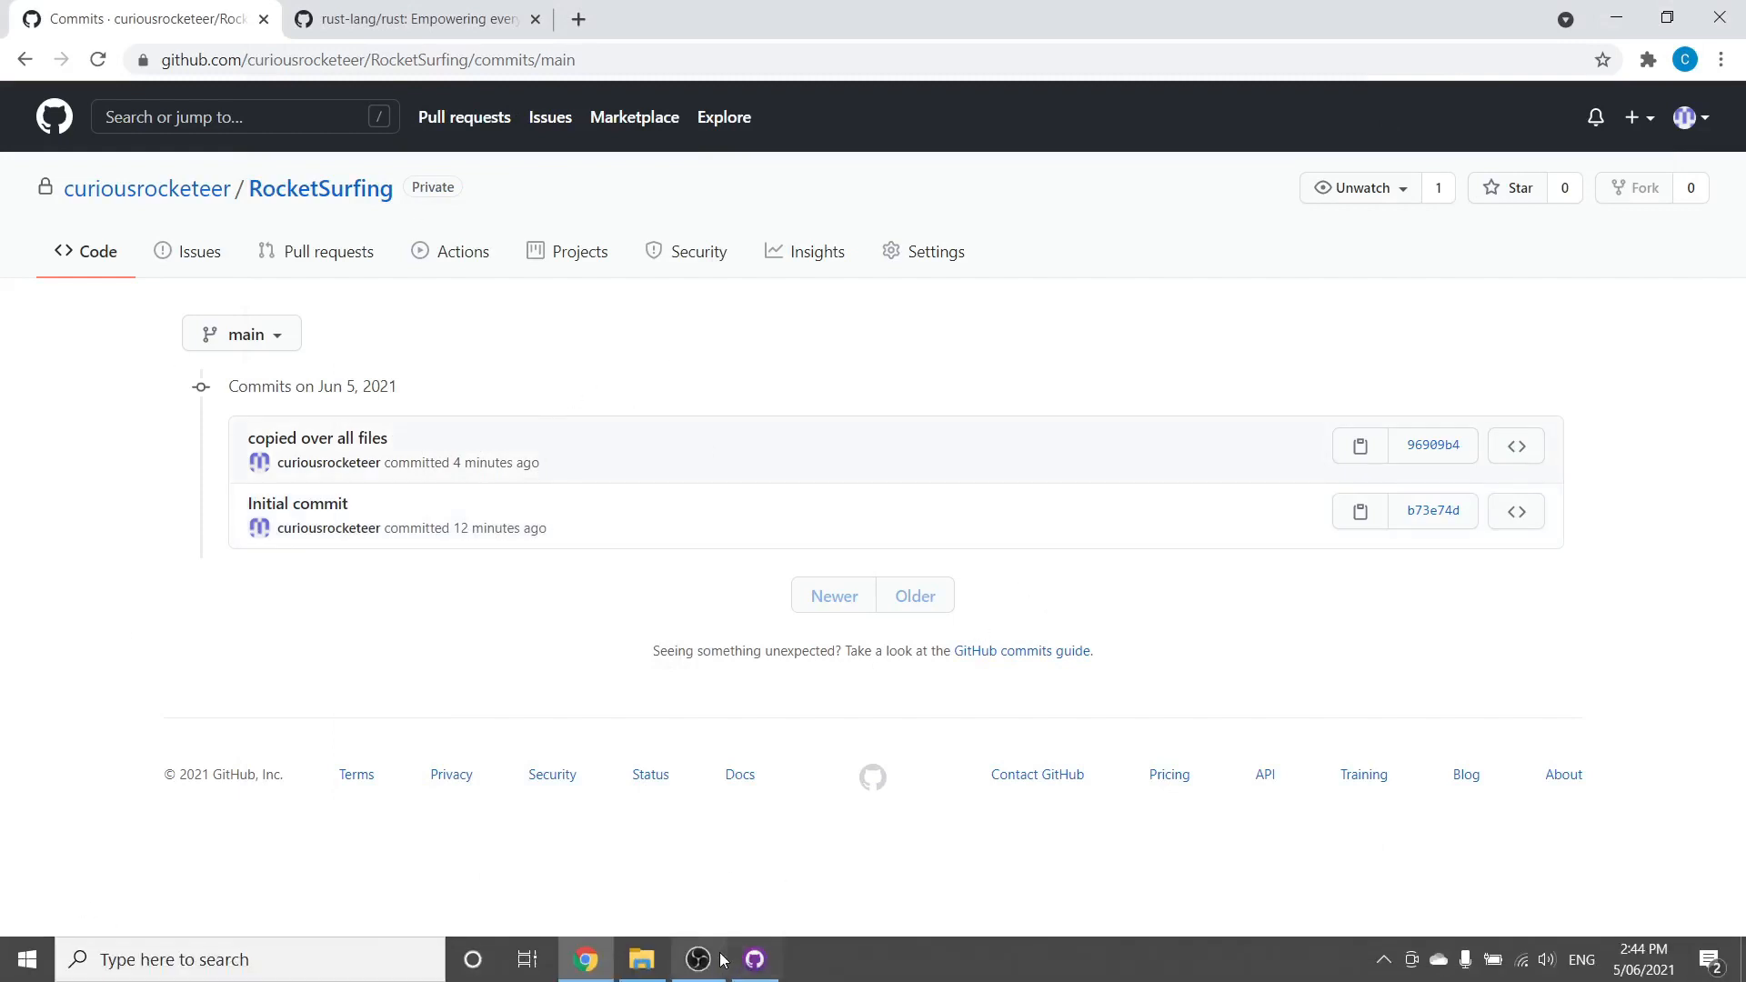
{"action": "left_click", "coordinate": [316, 961]}
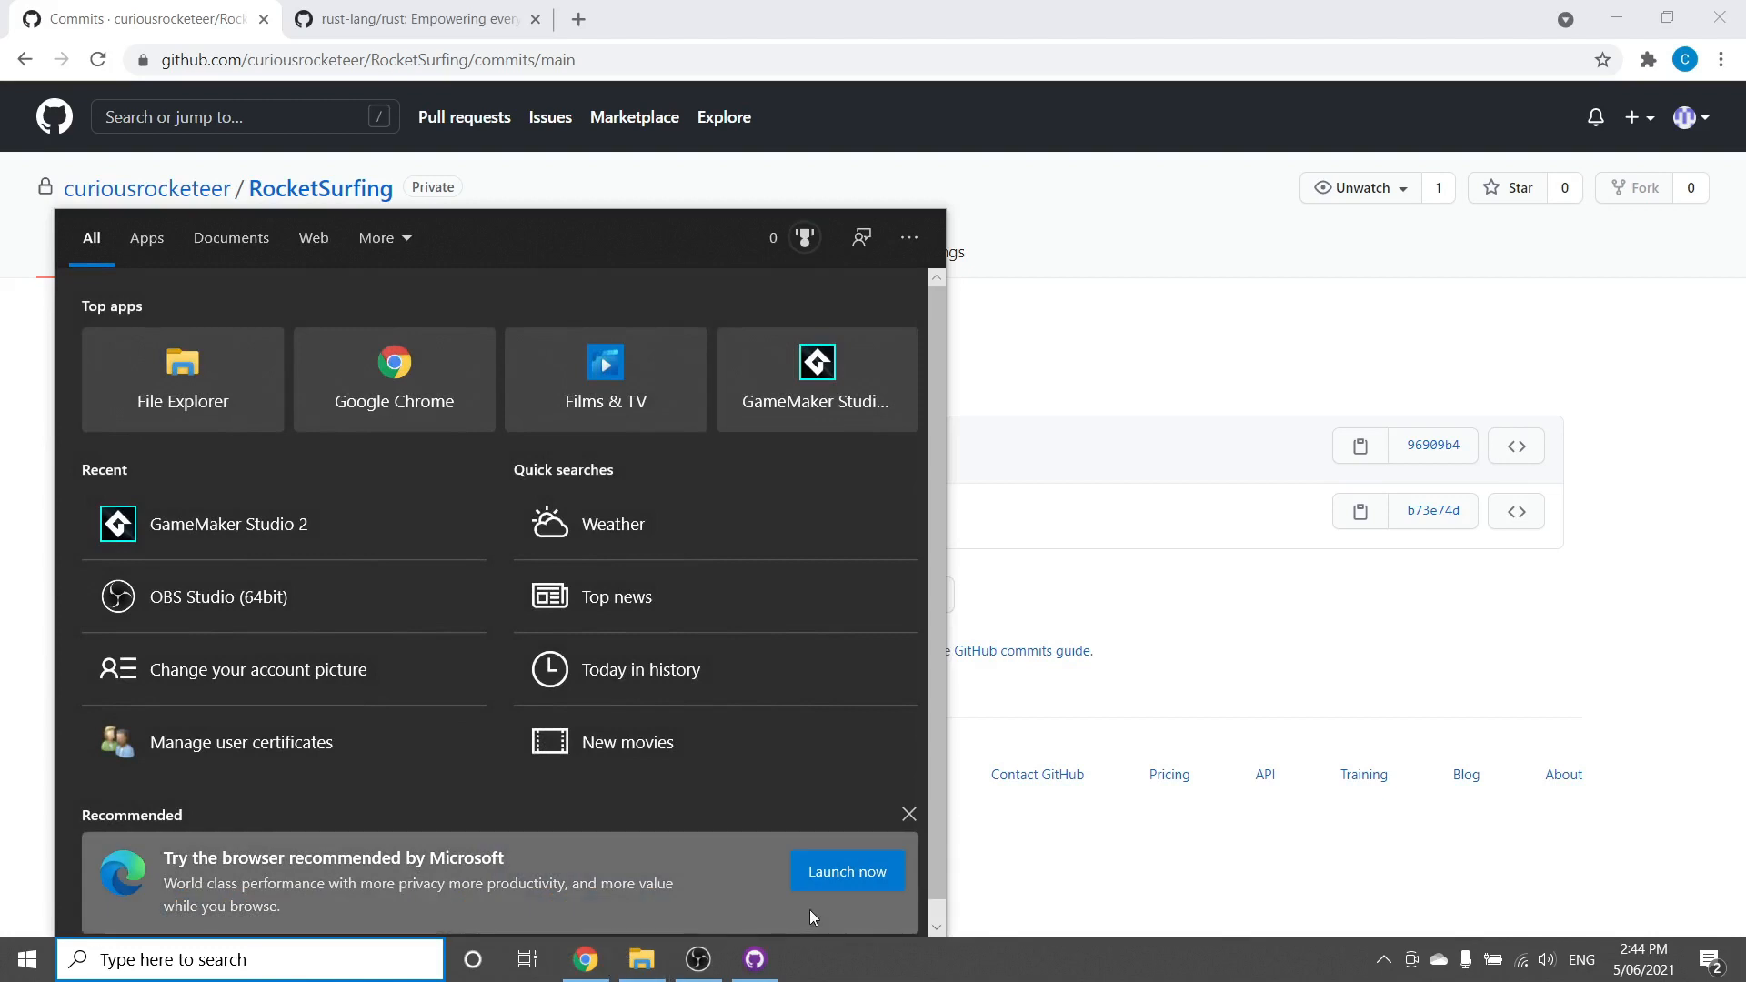
Launch GameMaker Studio 2 via a 'game' search and go to the GameMakerStudio2 folder in Explorer
{"action": "type", "text": "game"}
{"action": "key", "text": "Return"}
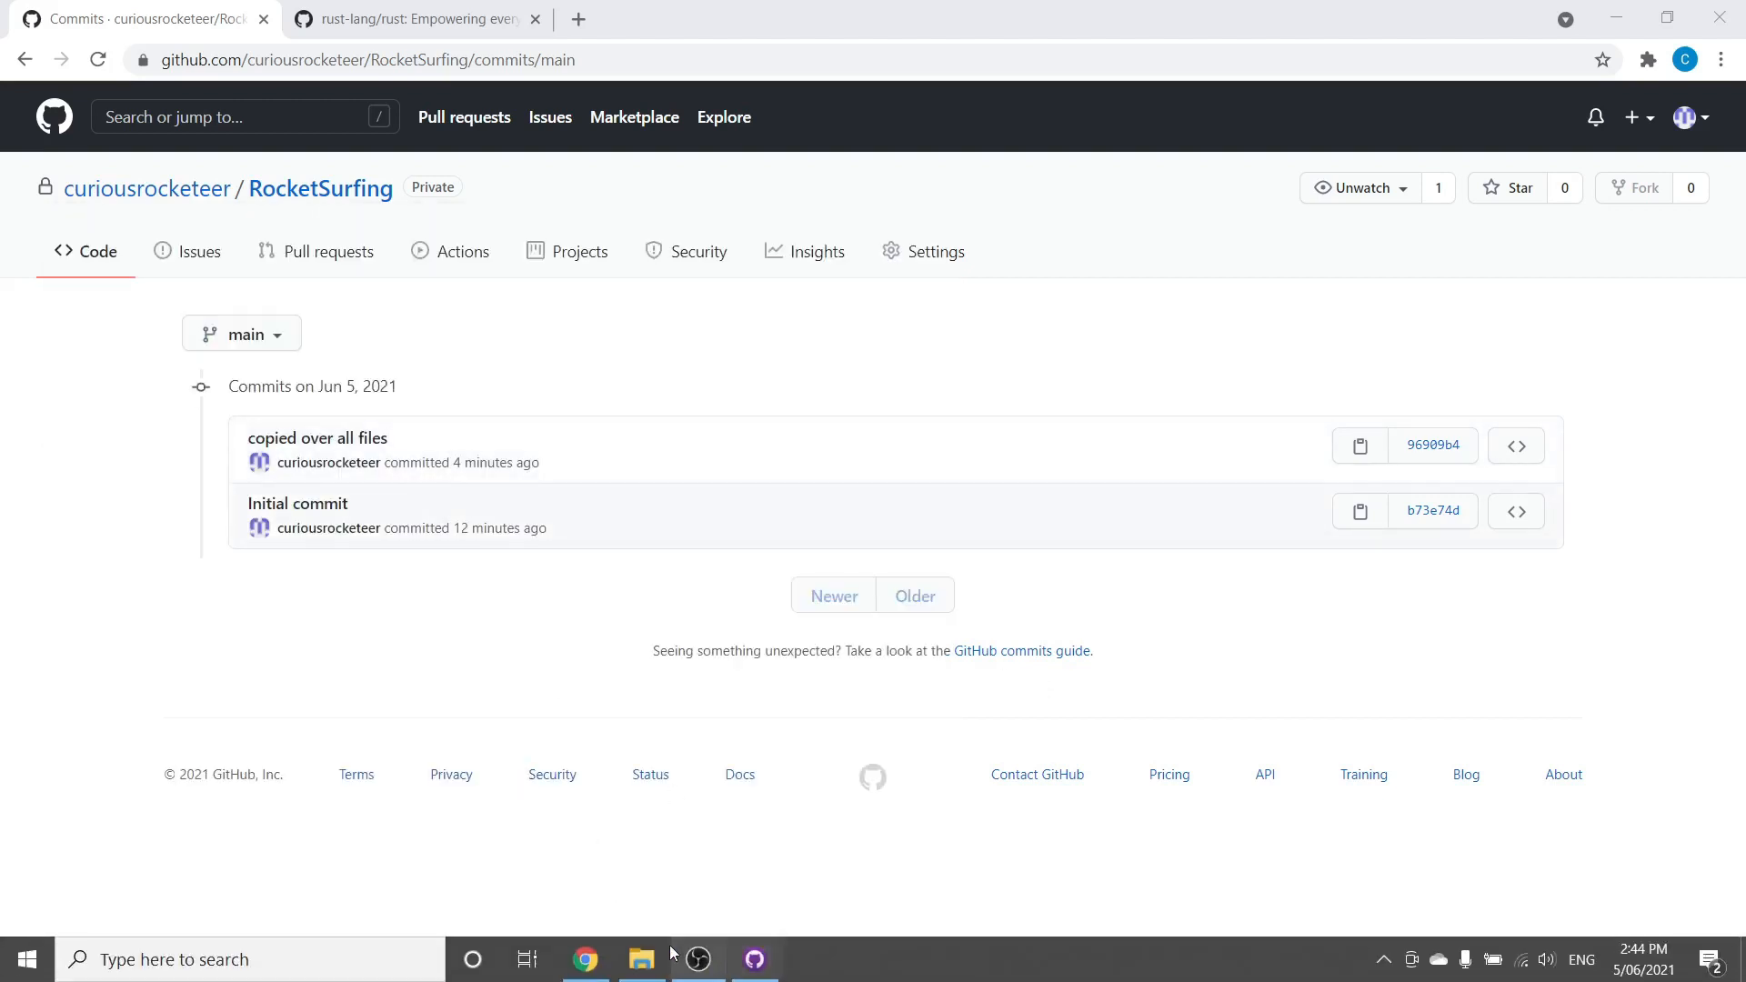
{"action": "left_click", "coordinate": [641, 975]}
{"action": "left_click", "coordinate": [1007, 438]}
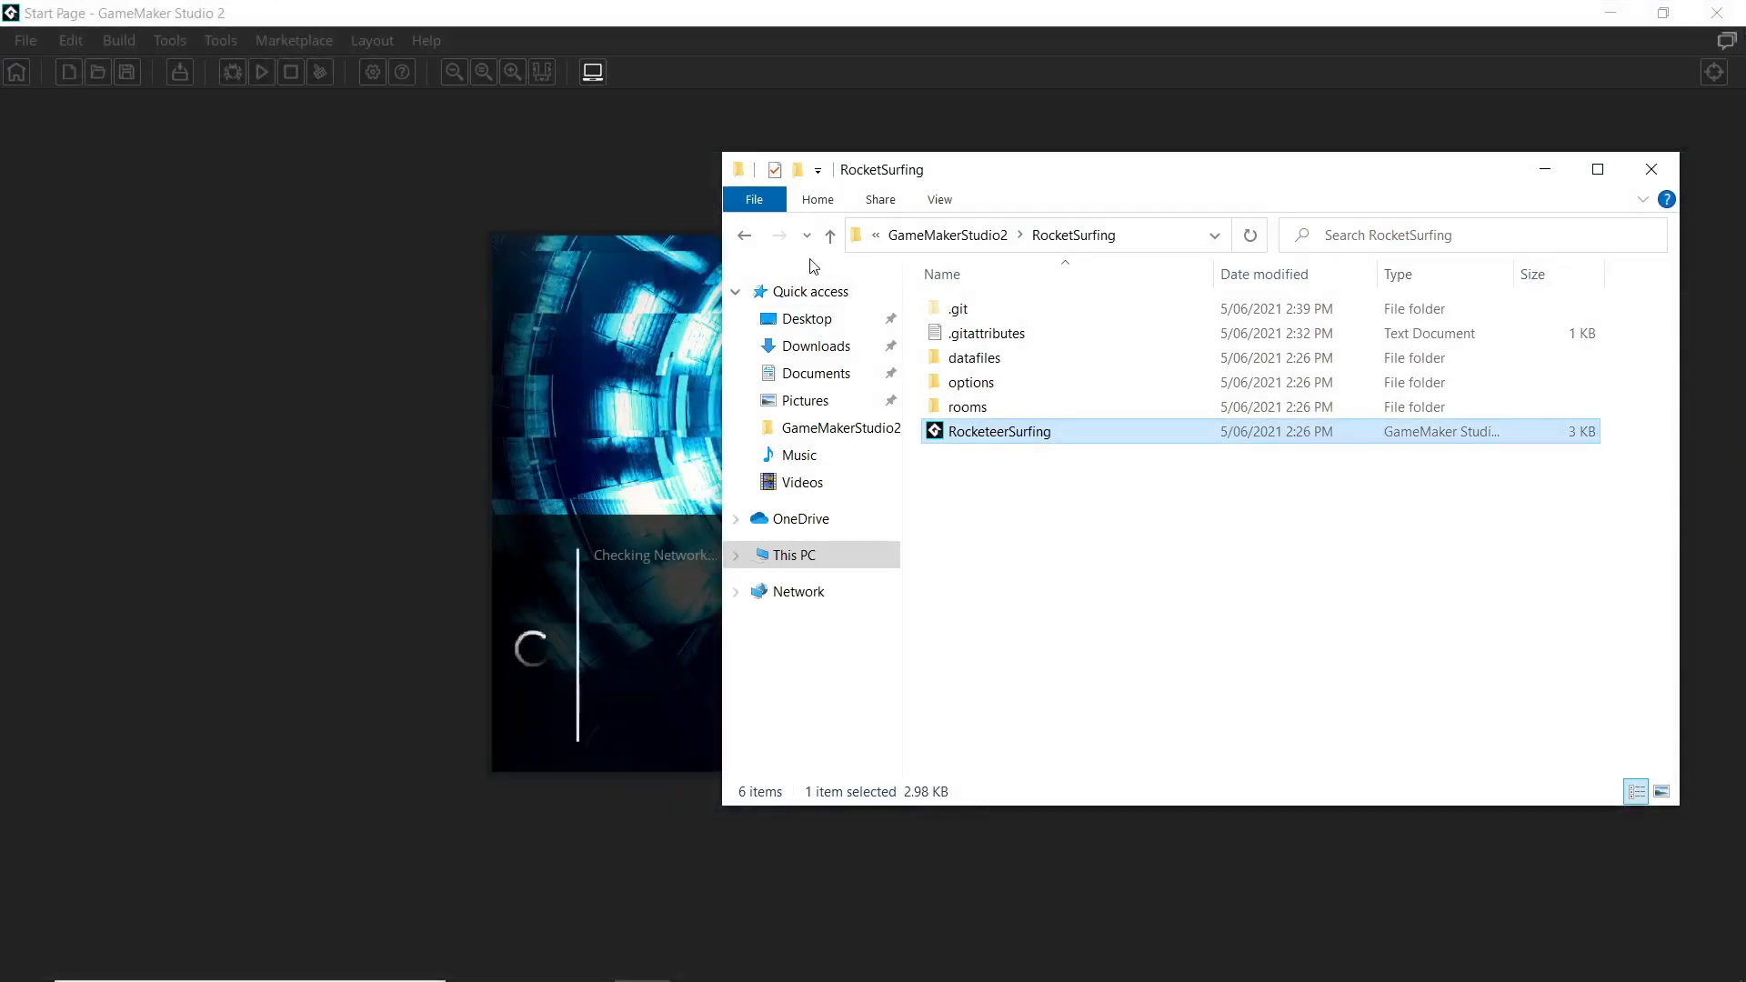
{"action": "left_click", "coordinate": [744, 237]}
Delete the empty RocketeerSurfing folder, then start opening an existing project in GameMaker
{"action": "left_click", "coordinate": [996, 310]}
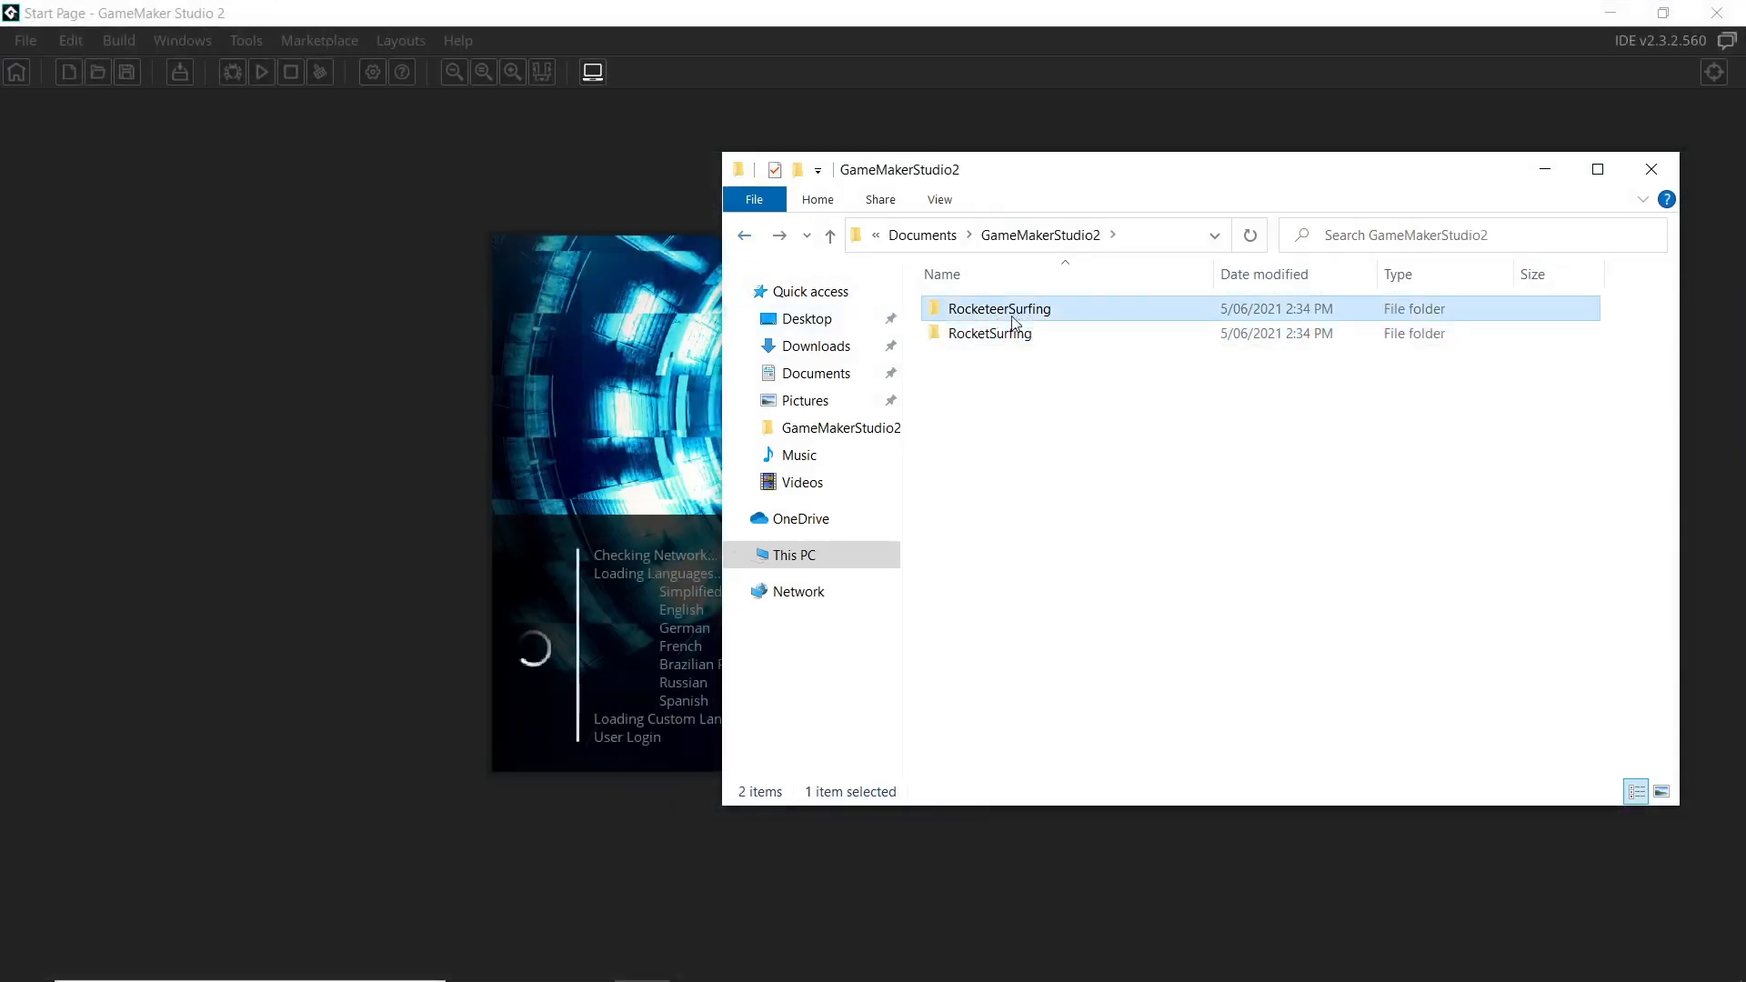
{"action": "double_click", "coordinate": [987, 312]}
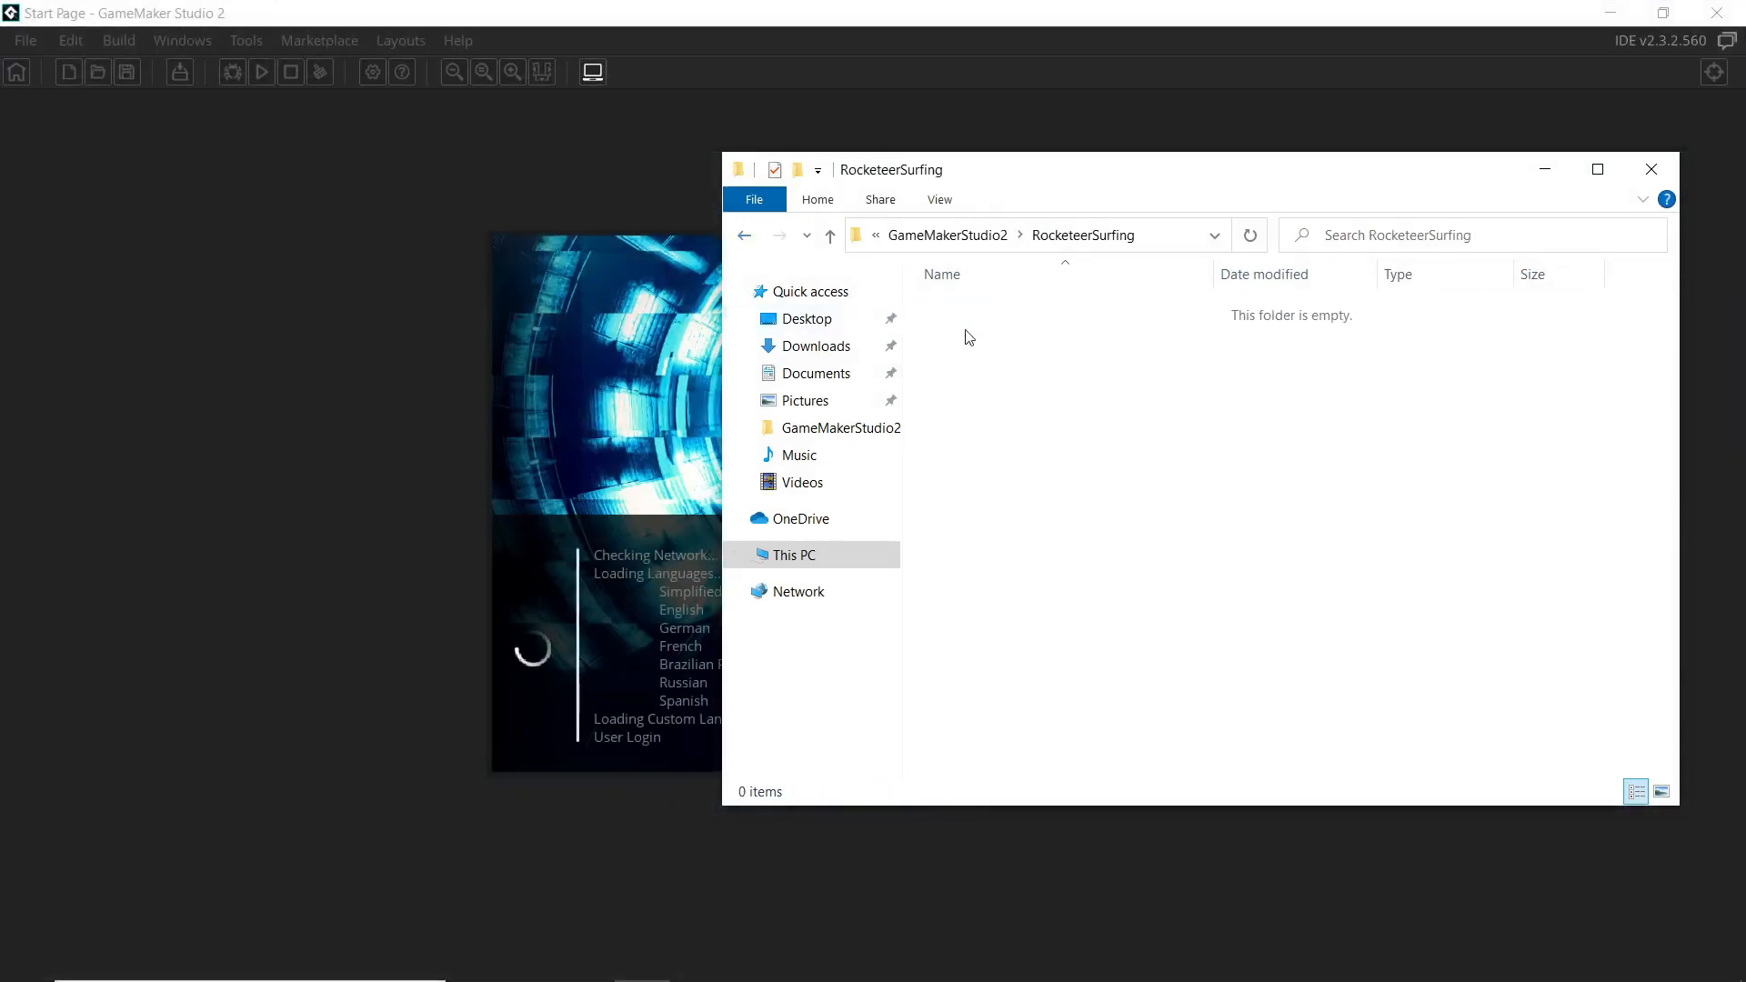
{"action": "left_click", "coordinate": [745, 236]}
{"action": "key", "text": "Delete"}
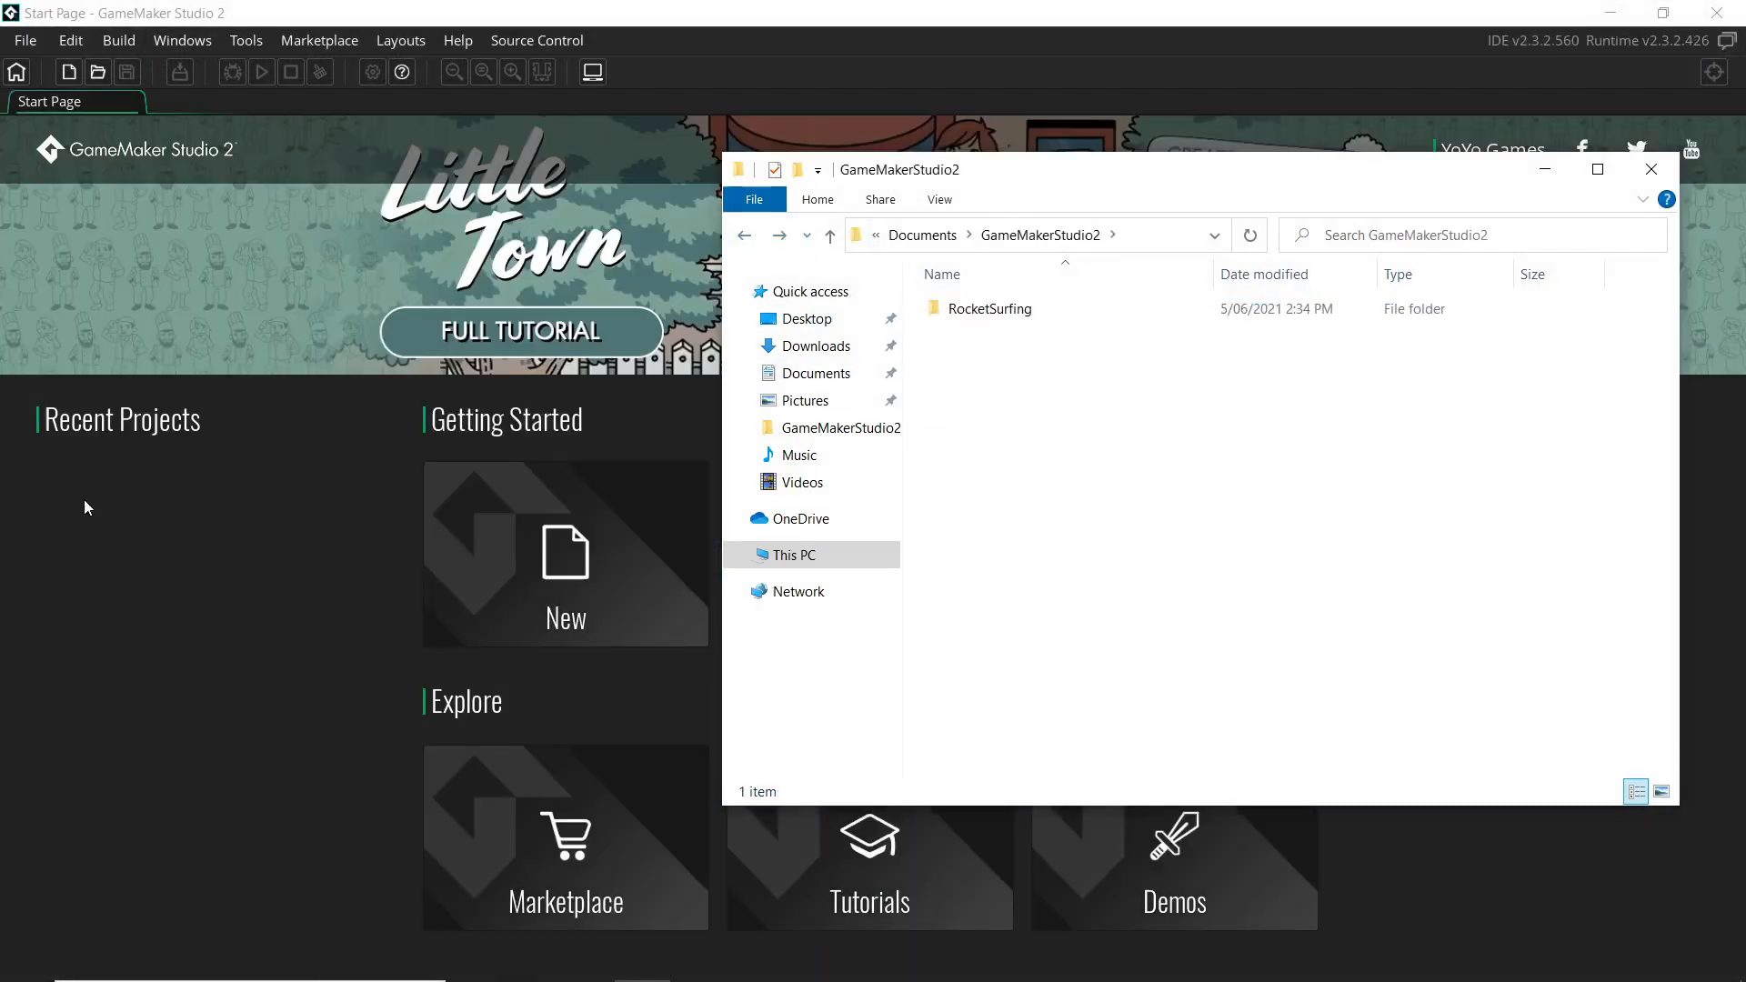
{"action": "left_click", "coordinate": [114, 546]}
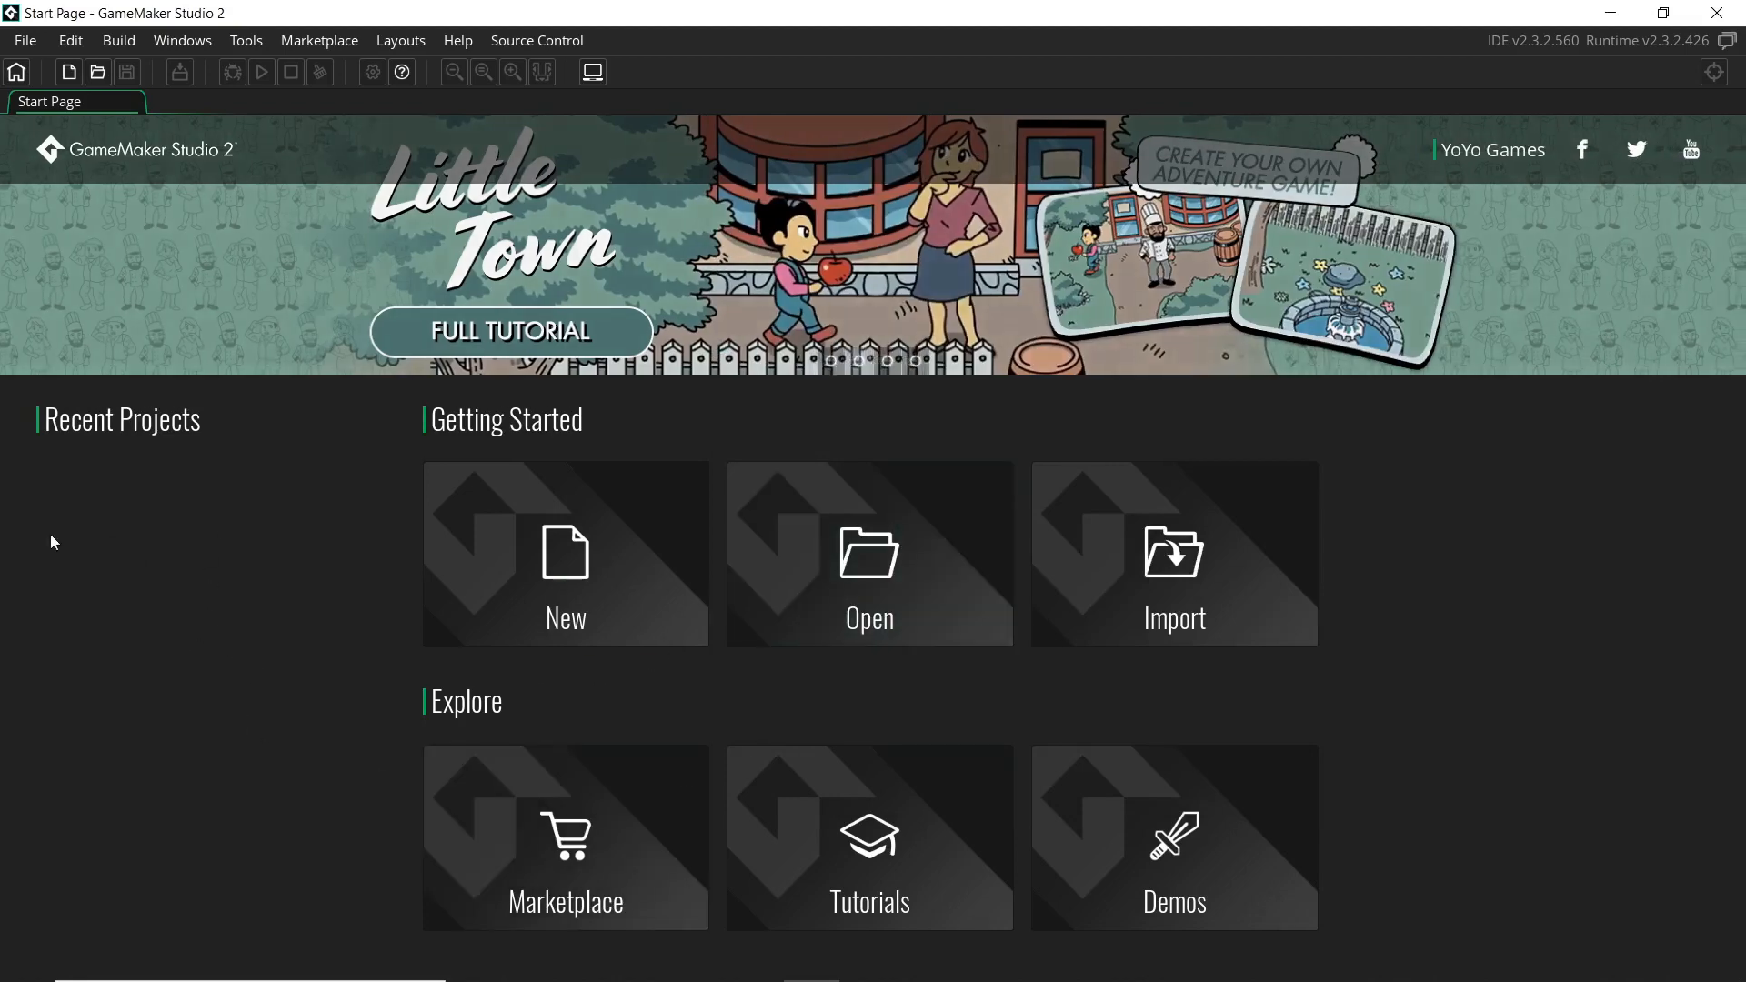
{"action": "left_click", "coordinate": [905, 545]}
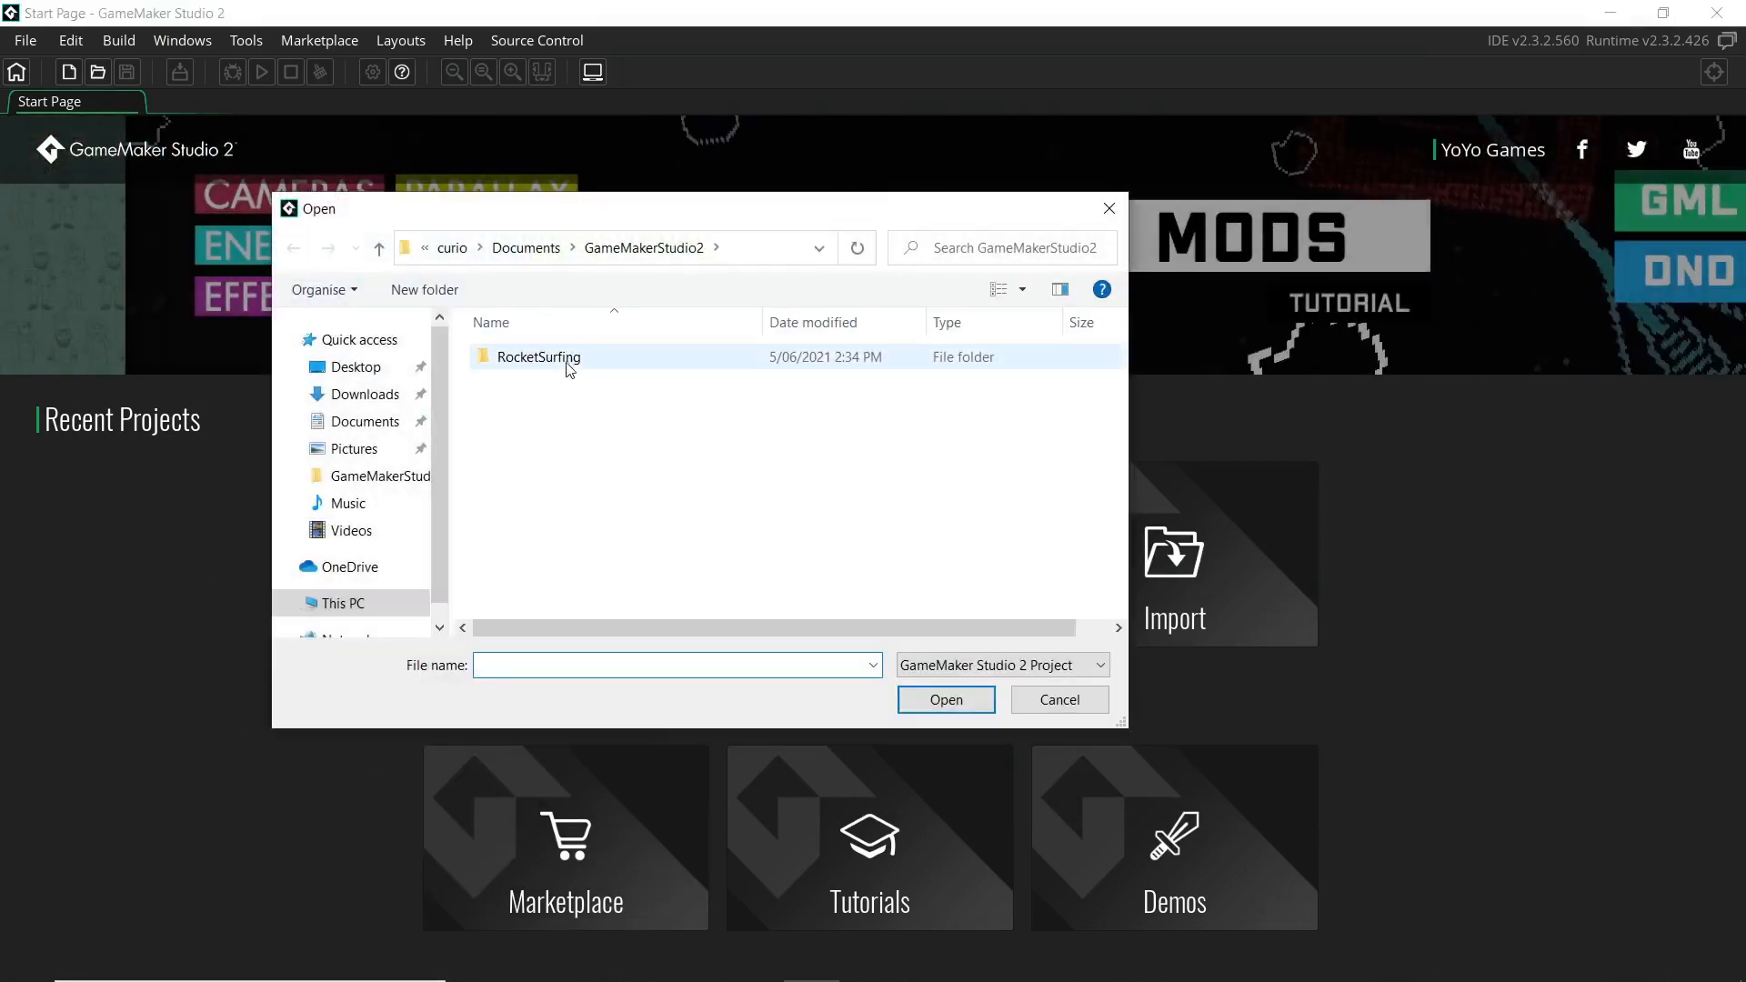
Open RocketeerSurfing.yyp from the RocketSurfing folder in GameMaker Studio 2
{"action": "double_click", "coordinate": [560, 359]}
{"action": "left_click", "coordinate": [550, 456]}
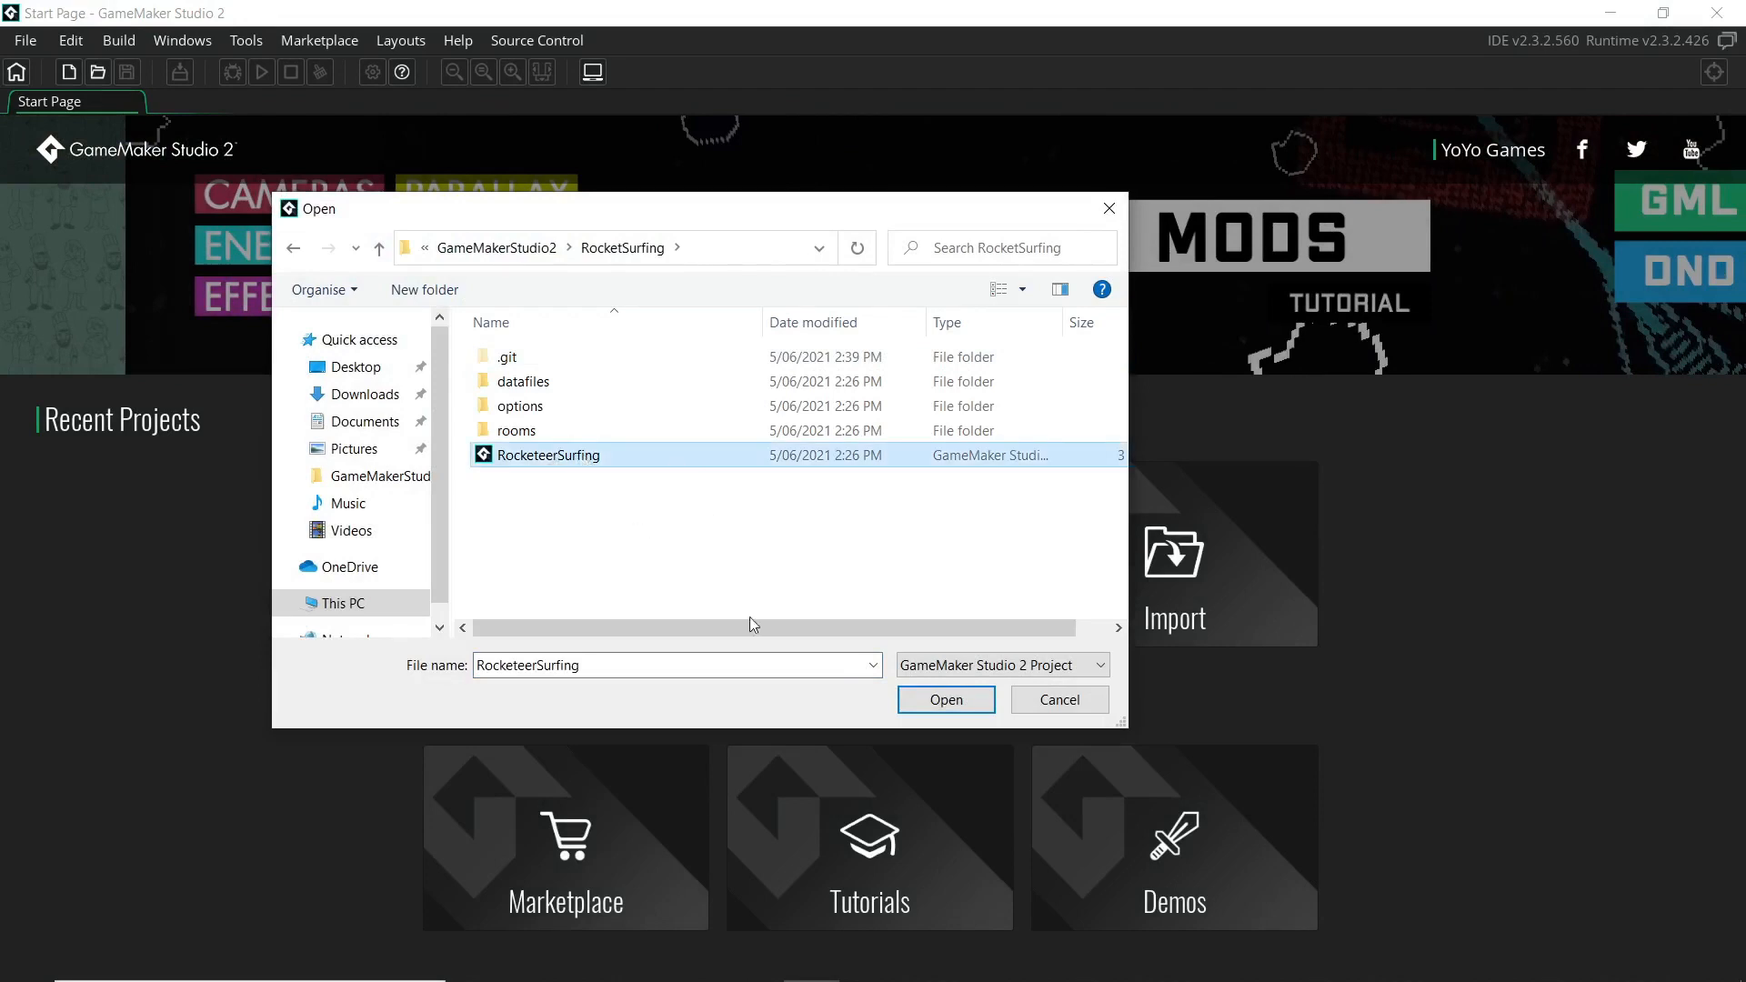
{"action": "left_click", "coordinate": [946, 699]}
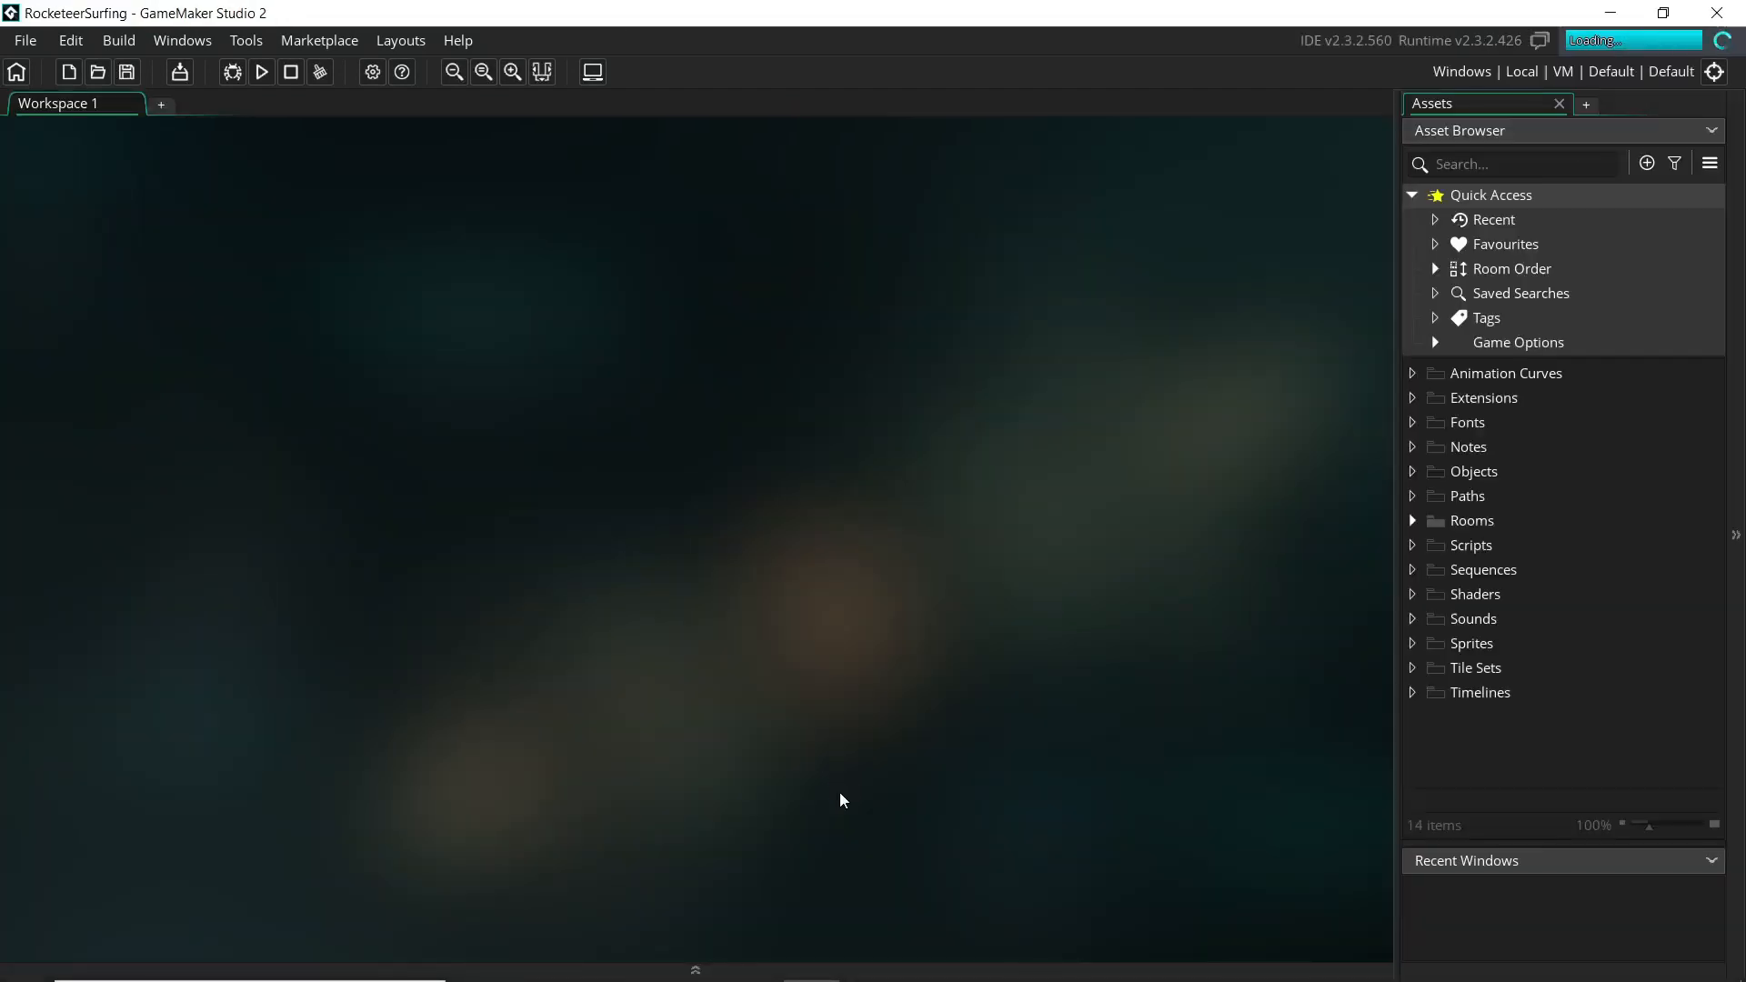
Check the RocketSurfing folder in Explorer, then return to GameMaker and bring up GitHub Desktop
{"action": "key", "text": "alt+Tab"}
{"action": "left_click", "coordinate": [1000, 310]}
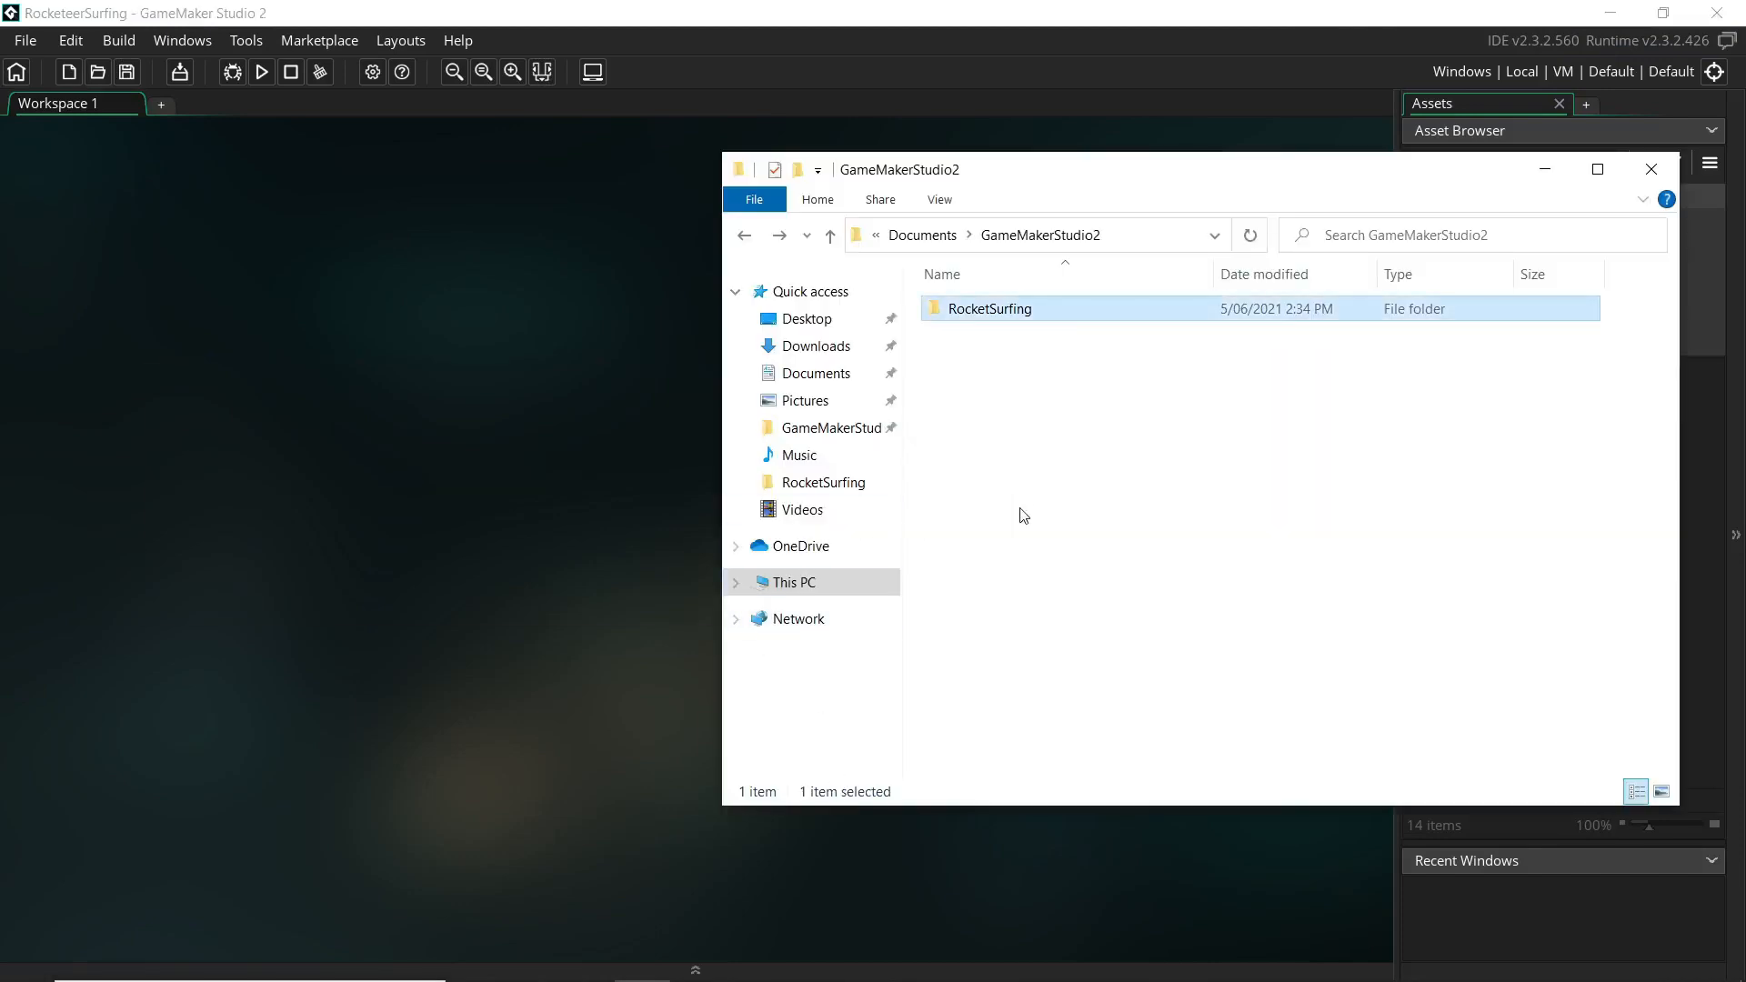
{"action": "left_click", "coordinate": [506, 599]}
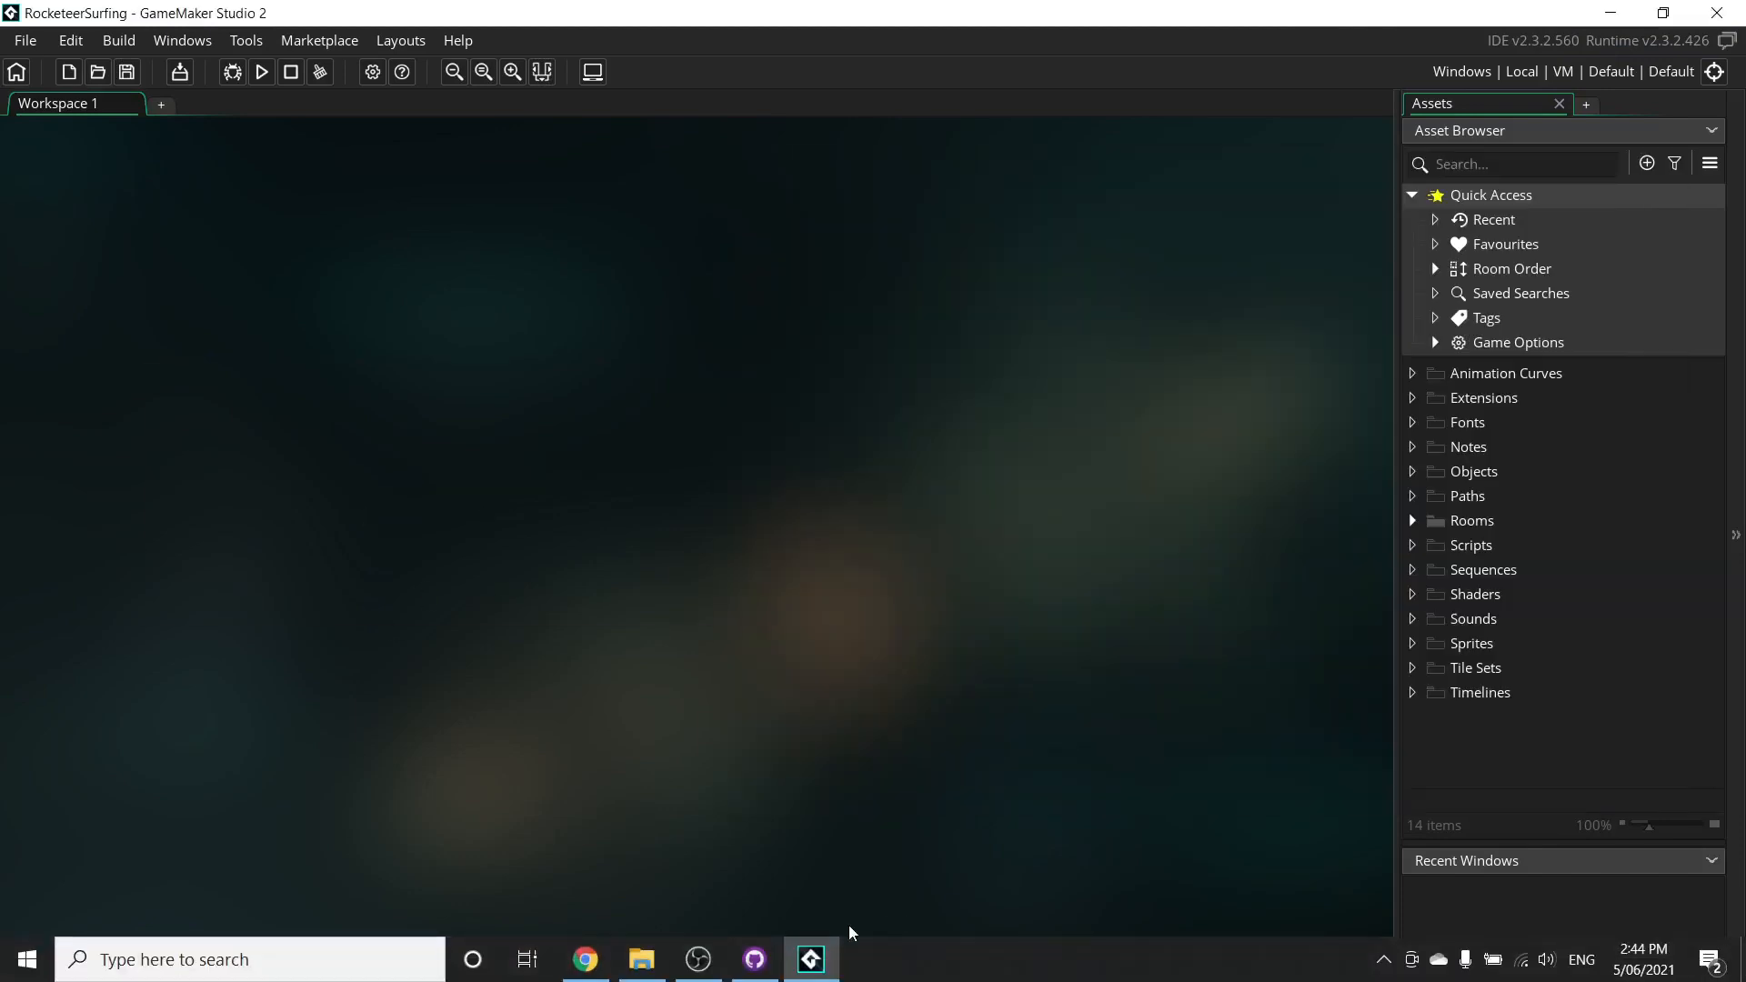
{"action": "left_click", "coordinate": [754, 971]}
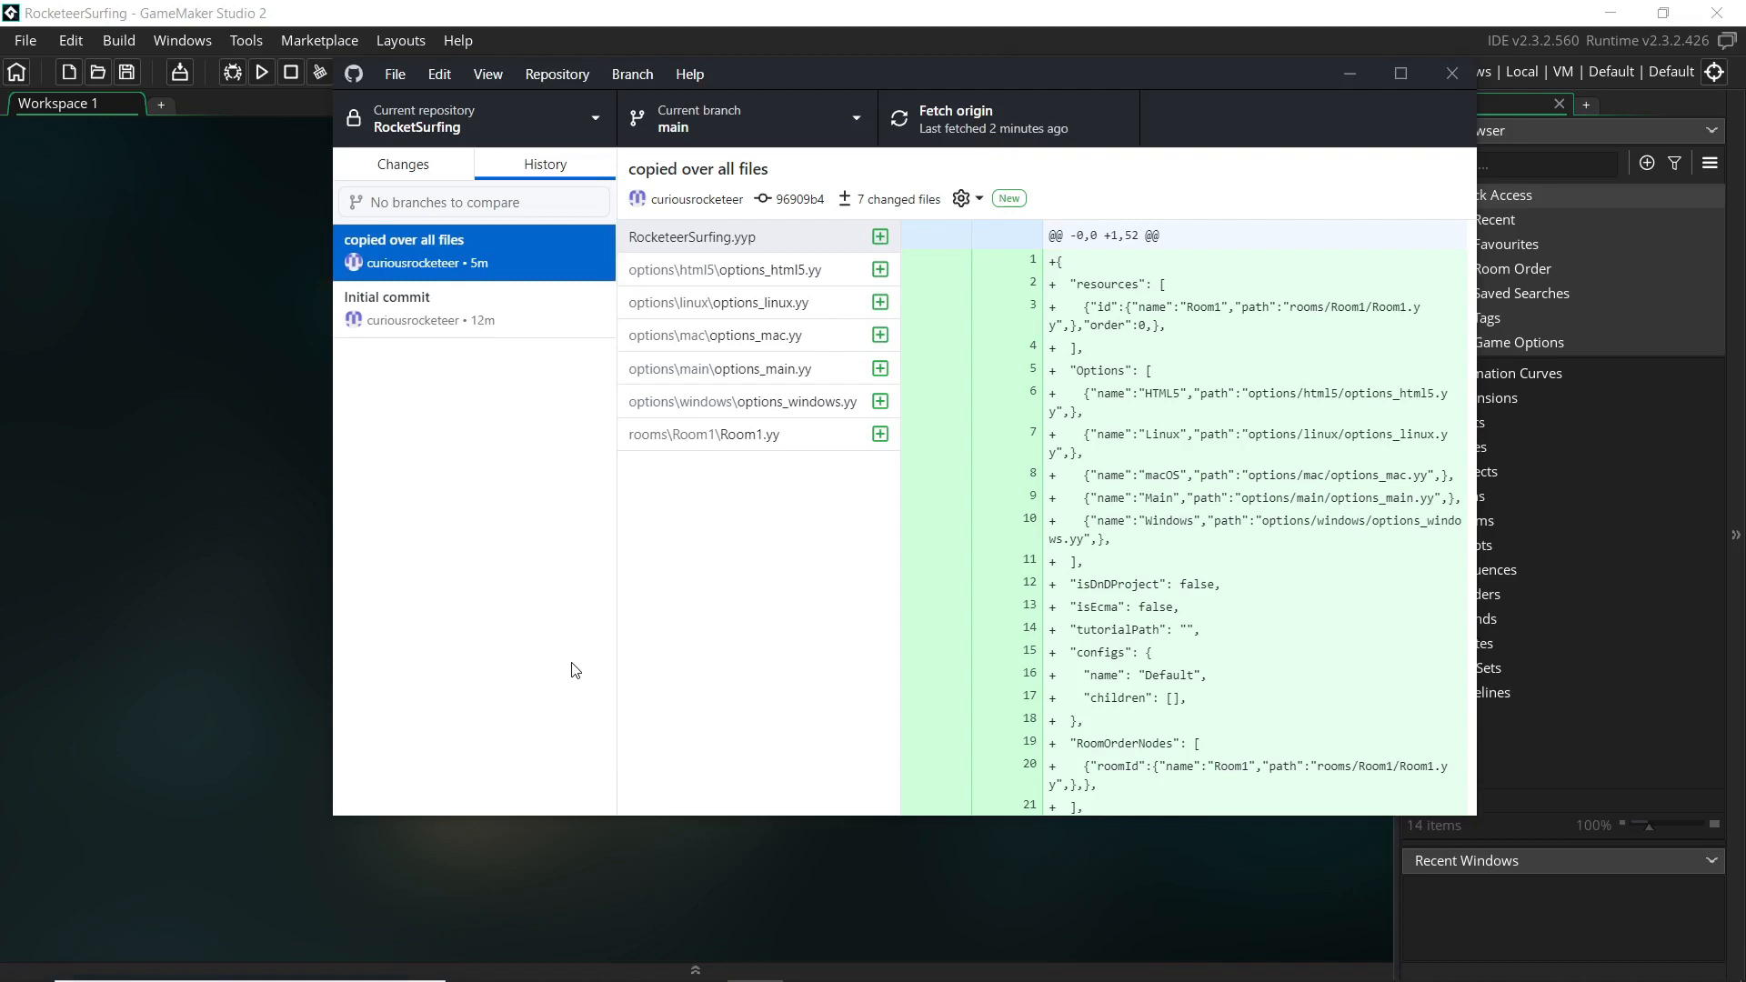